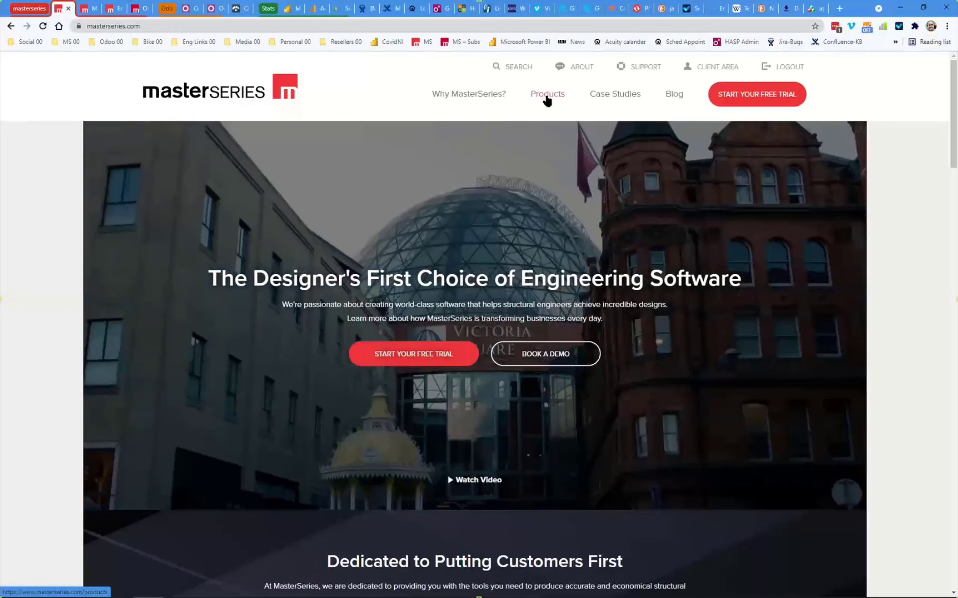
# Browse the MasterSeries product suites and standalone products, and open the full product range.
pyautogui.click(549, 97)
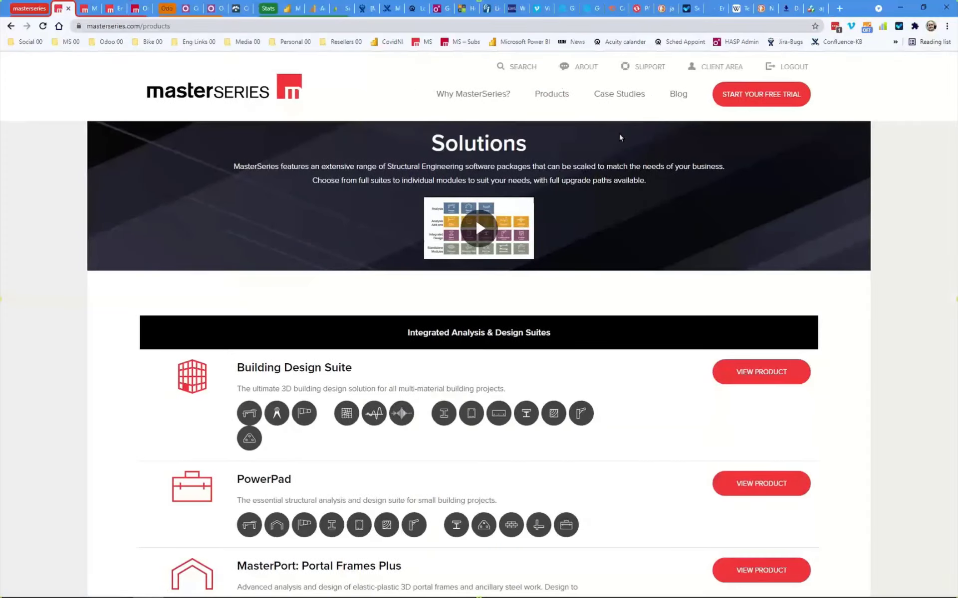
pyautogui.scroll(-4, 430, 235)
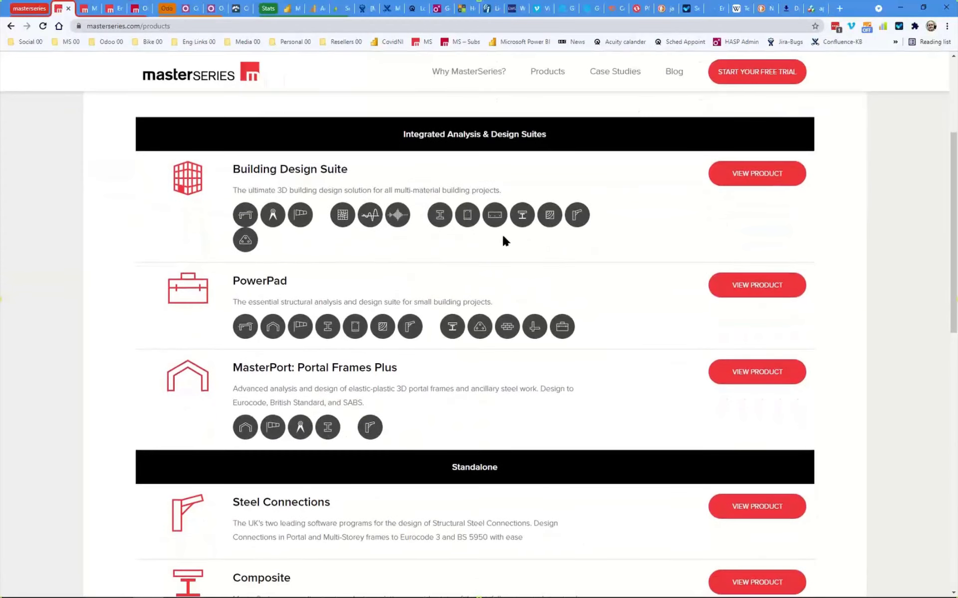
pyautogui.moveTo(343, 216)
pyautogui.scroll(-8, 336, 384)
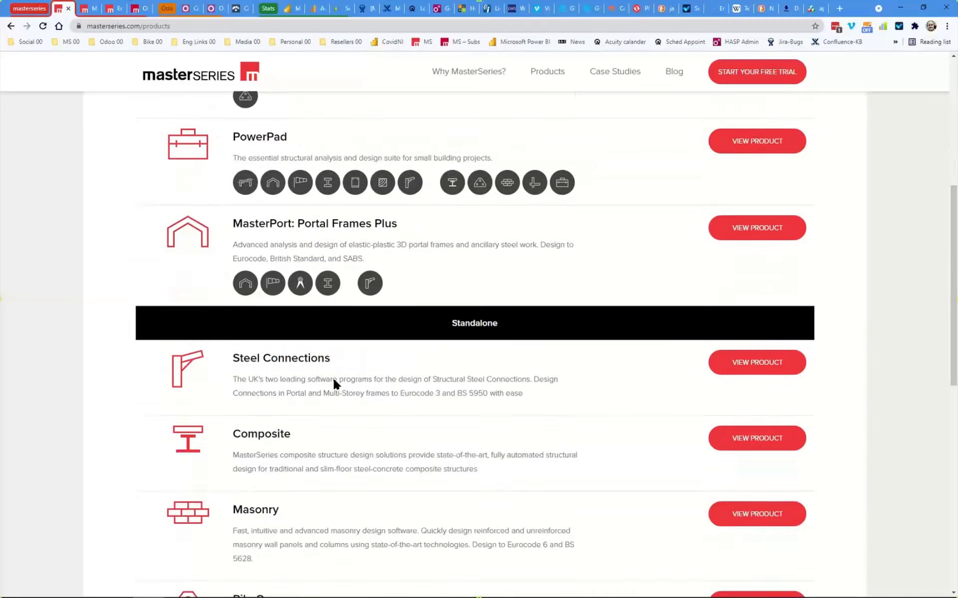
pyautogui.scroll(-7, 369, 314)
pyautogui.scroll(2, 374, 321)
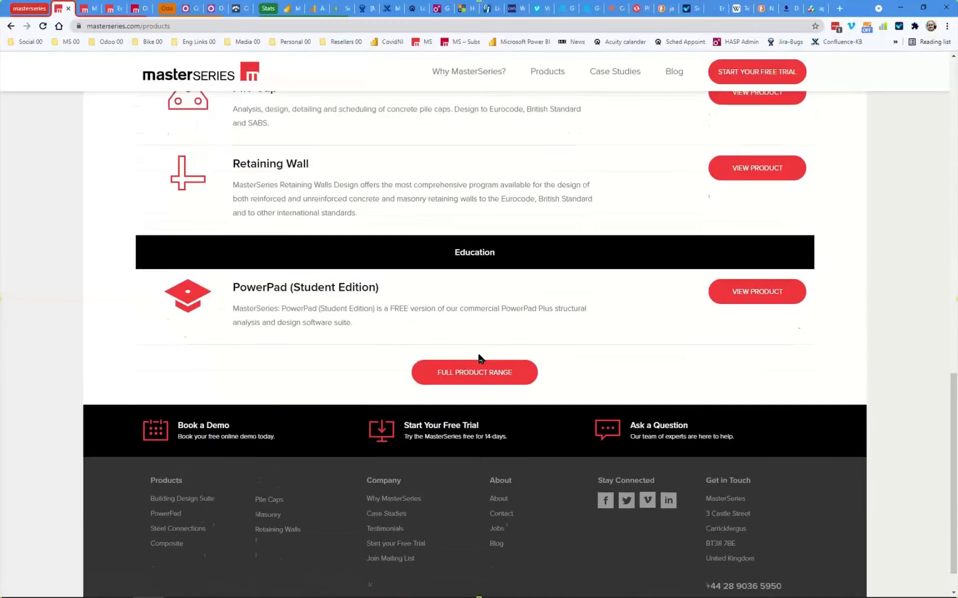
pyautogui.click(494, 423)
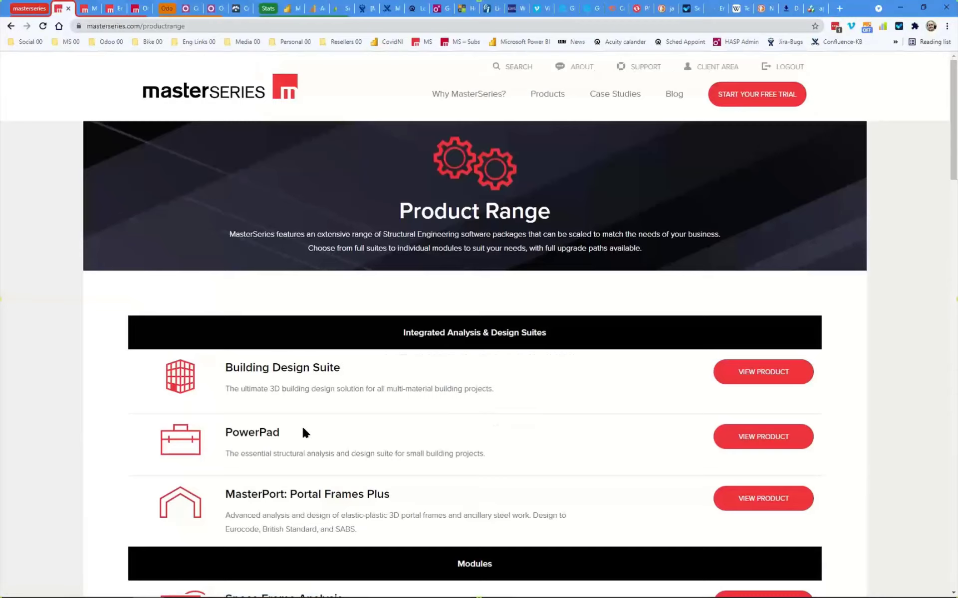
# Open the Finite Element Analysis module's product page and read its Overview section.
pyautogui.scroll(-1, 311, 456)
pyautogui.scroll(-6, 314, 463)
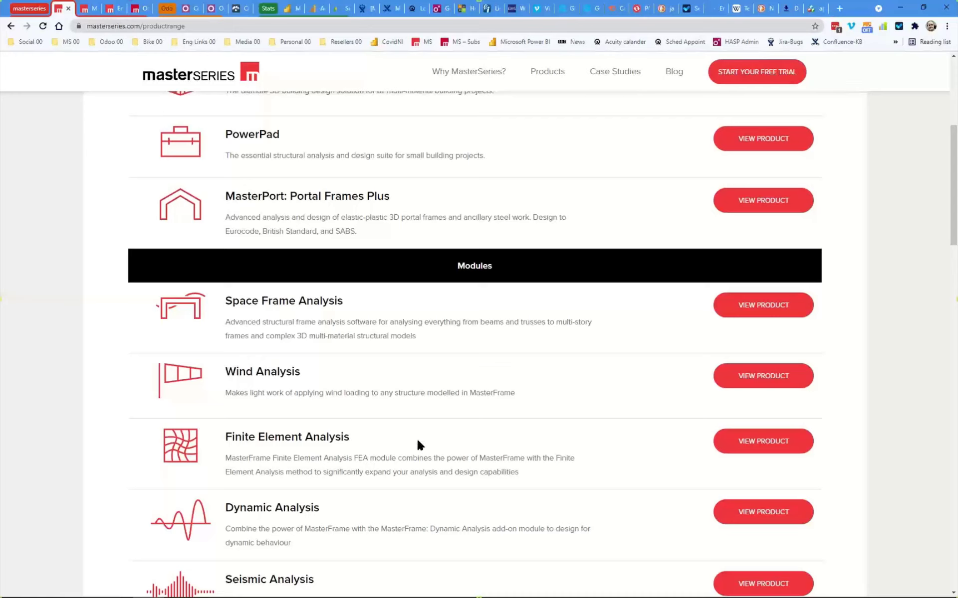
pyautogui.click(758, 443)
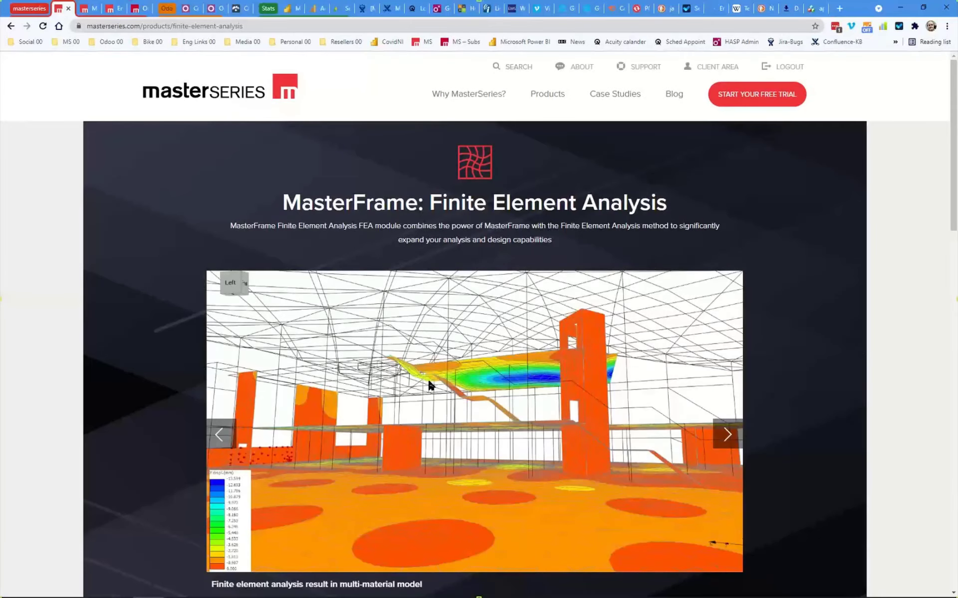
pyautogui.scroll(-9, 425, 428)
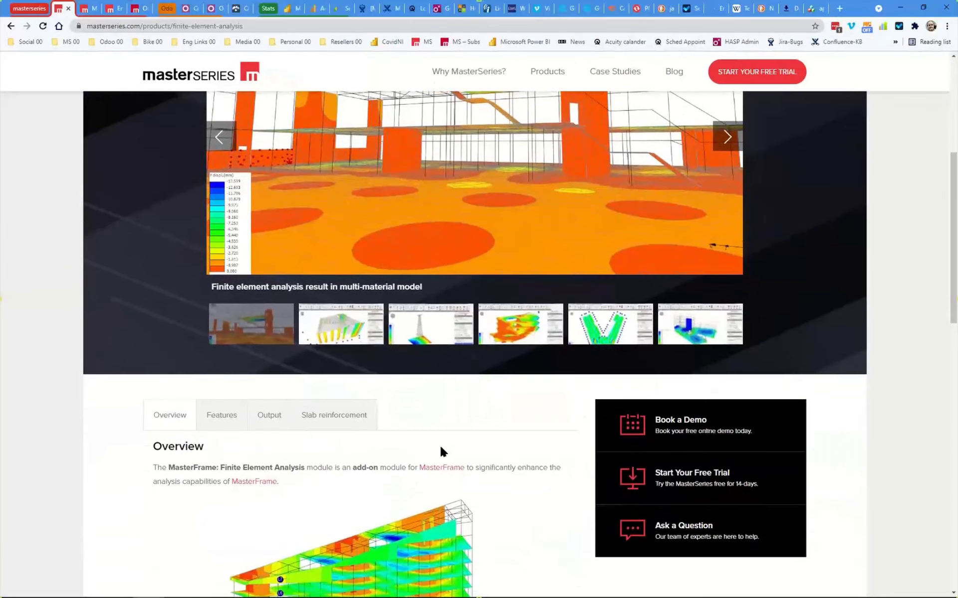
pyautogui.scroll(-3, 442, 452)
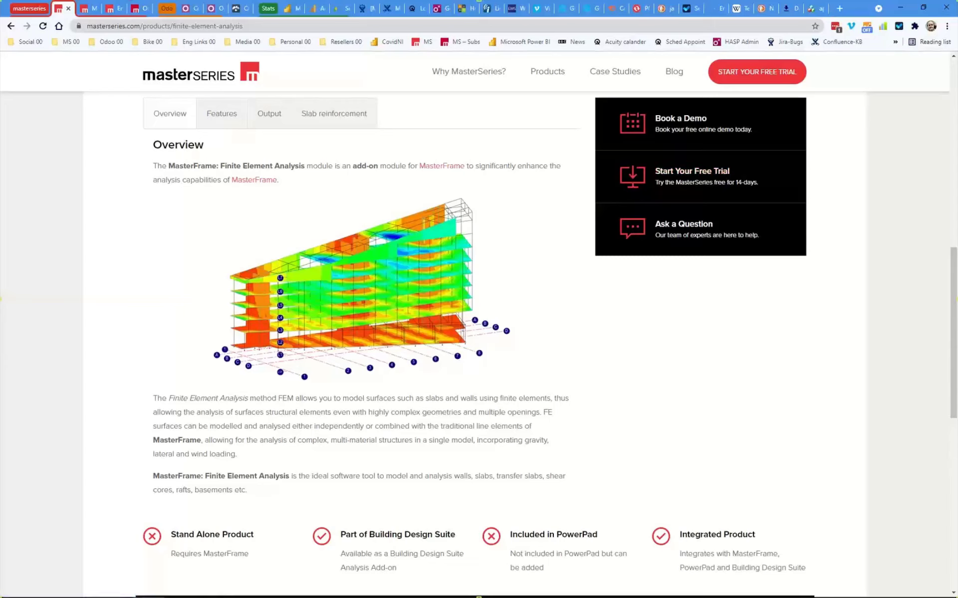
# Switch to MasterFrame, leave the graphical analysis output and open the FEA TRansfer.$5 model from the Demo folder.
pyautogui.click(900, 8)
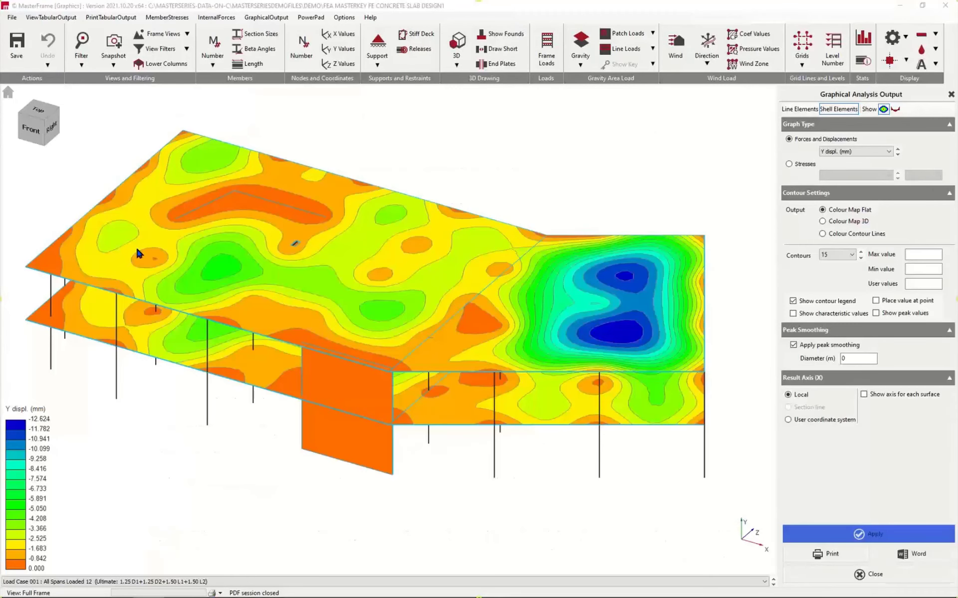
pyautogui.click(949, 6)
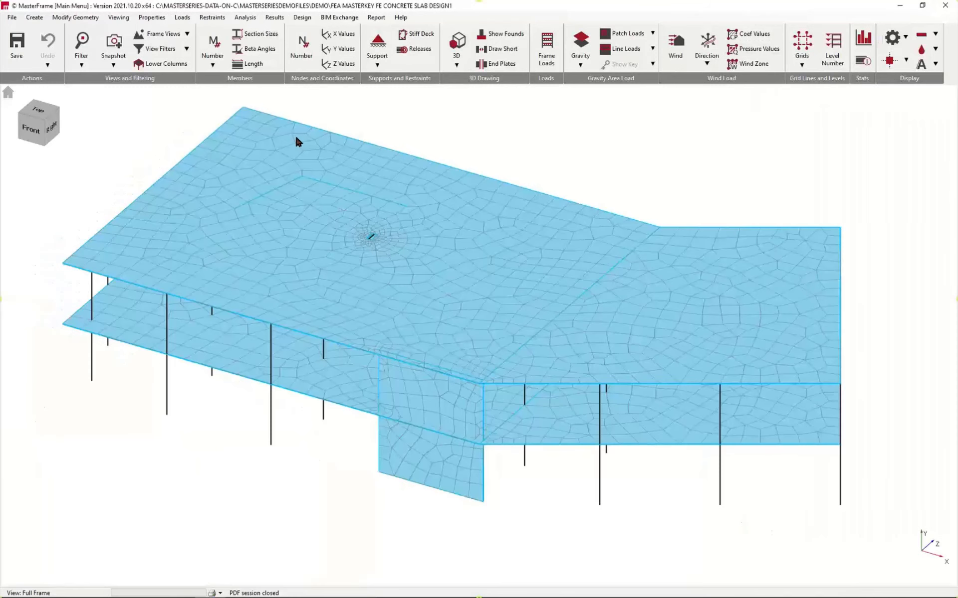
pyautogui.click(12, 17)
pyautogui.click(34, 49)
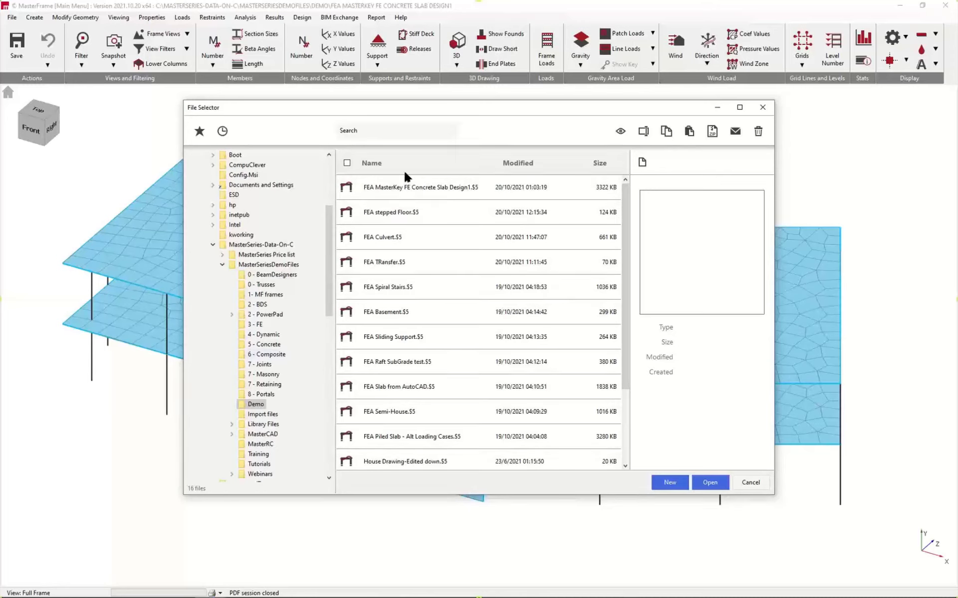
pyautogui.click(401, 192)
pyautogui.click(383, 215)
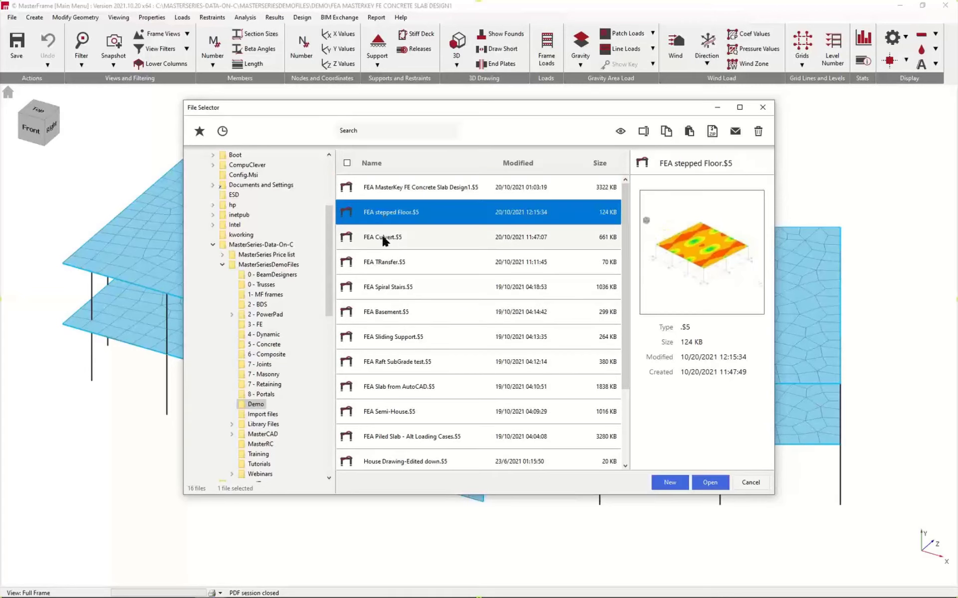
pyautogui.click(384, 241)
pyautogui.click(387, 264)
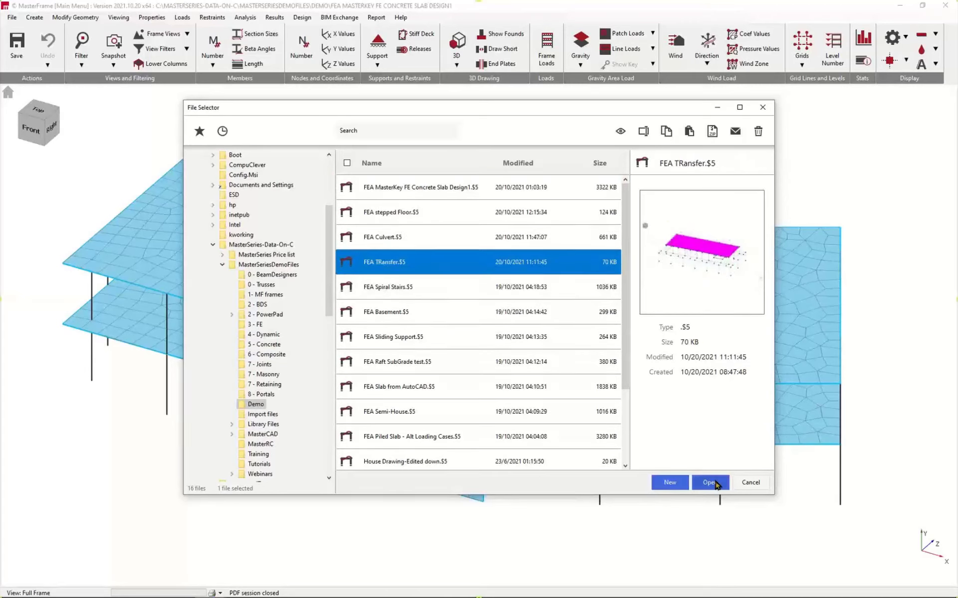
pyautogui.click(710, 483)
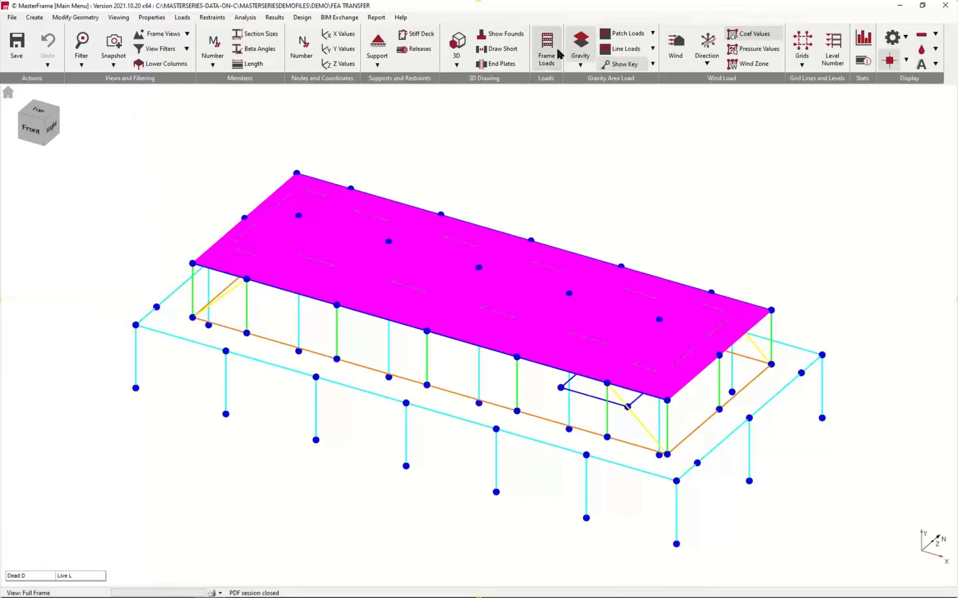
# Hide the gravity area loads and inspect the frame's member sections in 3D rendering.
pyautogui.click(582, 47)
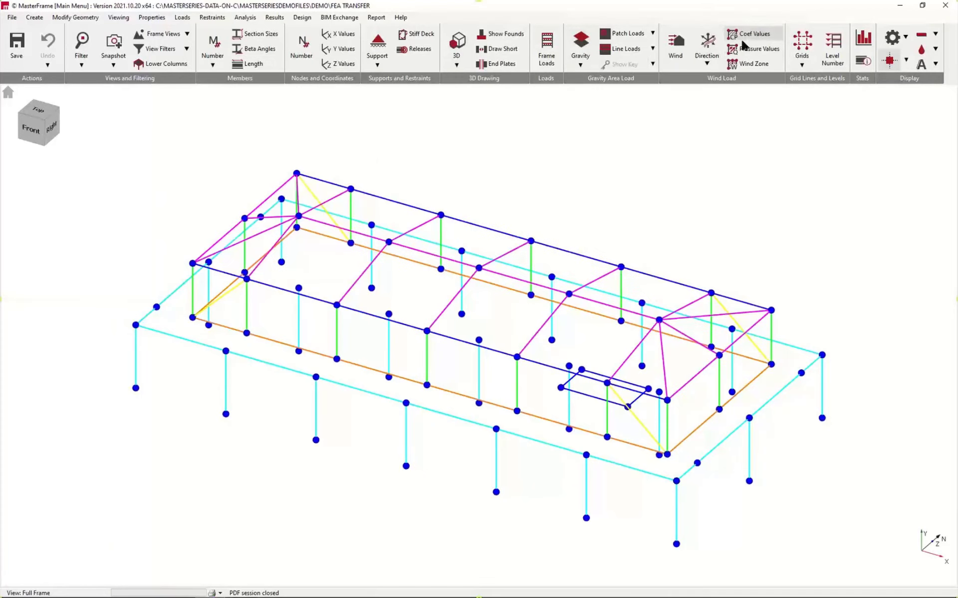
pyautogui.click(458, 48)
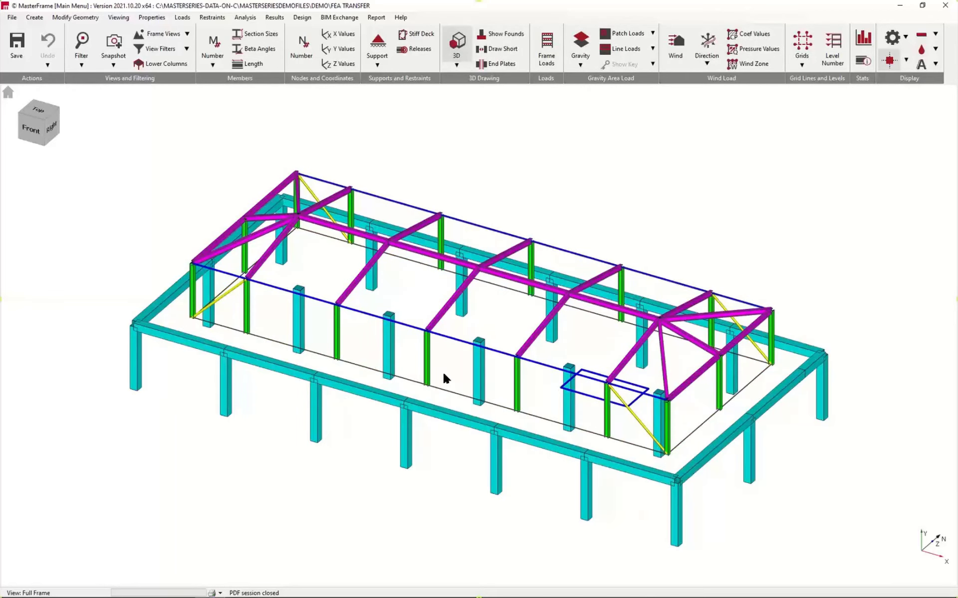
pyautogui.moveTo(384, 453); pyautogui.dragTo(416, 438, button='middle')
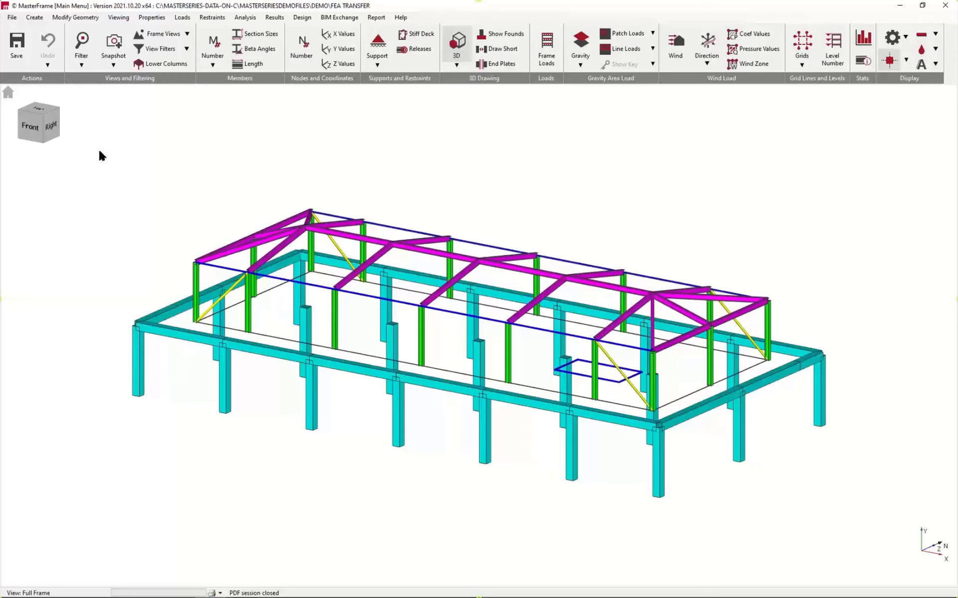
# Reduce the model display to a plain wireframe without 3D rendering, colouring by section or node markers.
pyautogui.click(457, 48)
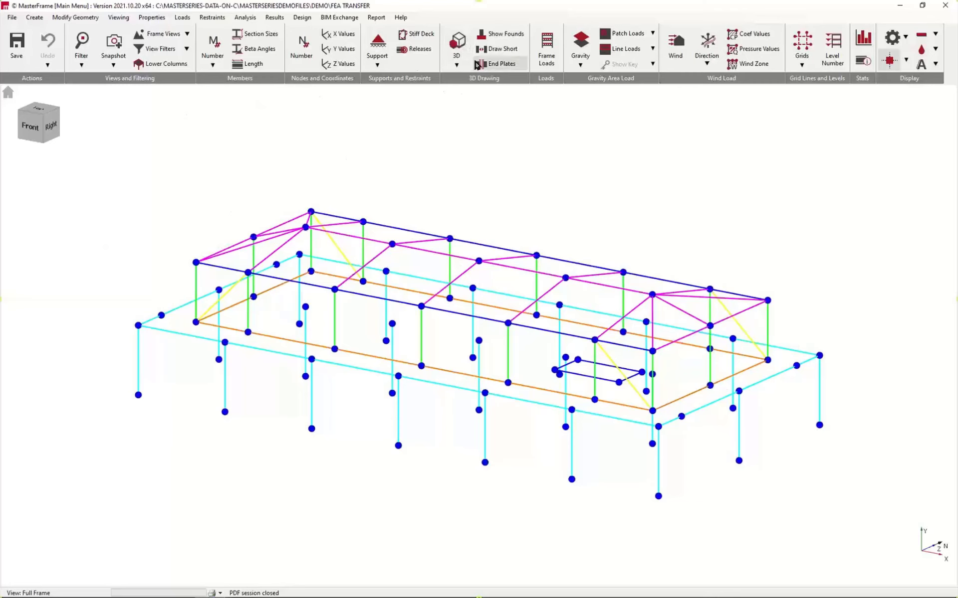
pyautogui.click(456, 64)
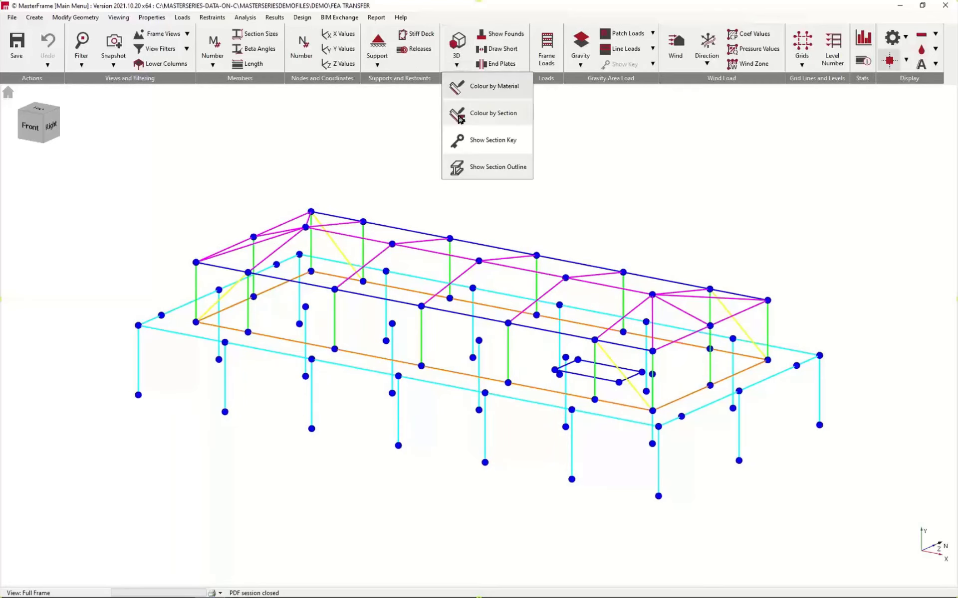
pyautogui.click(492, 114)
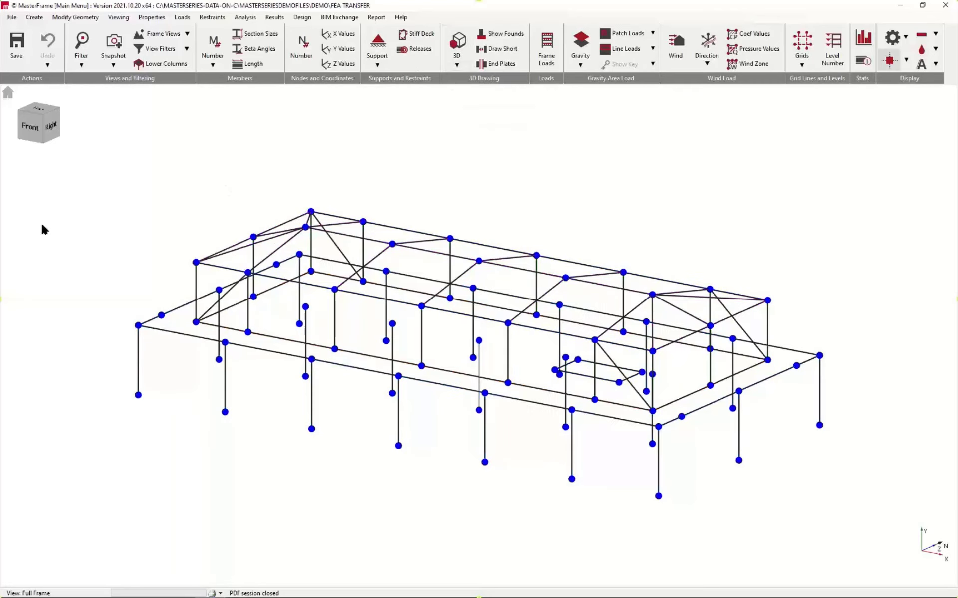
pyautogui.click(889, 60)
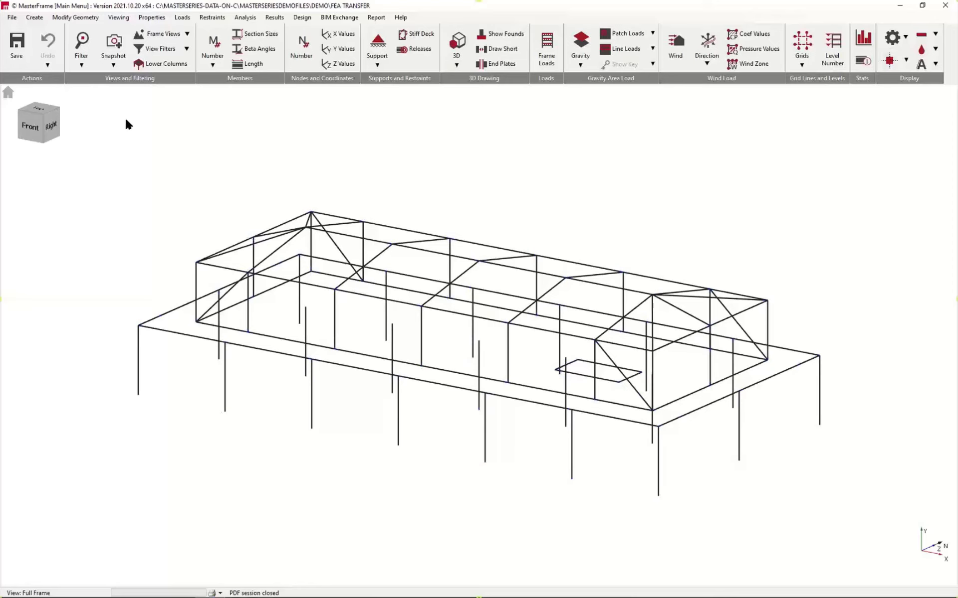
# Start adding a slab, wall or ramp FE surface with adding and removing of border members enabled.
pyautogui.click(35, 19)
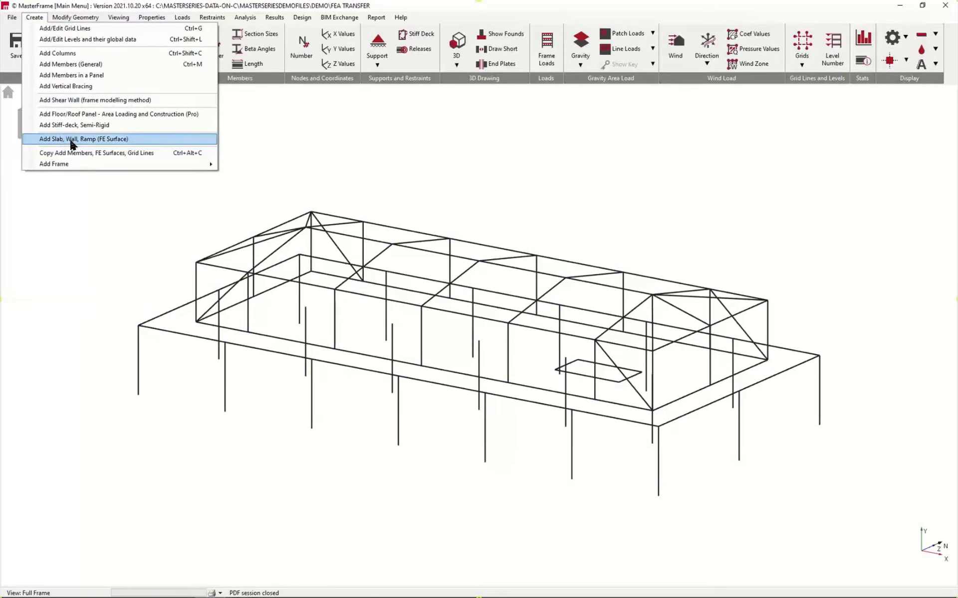
pyautogui.click(100, 139)
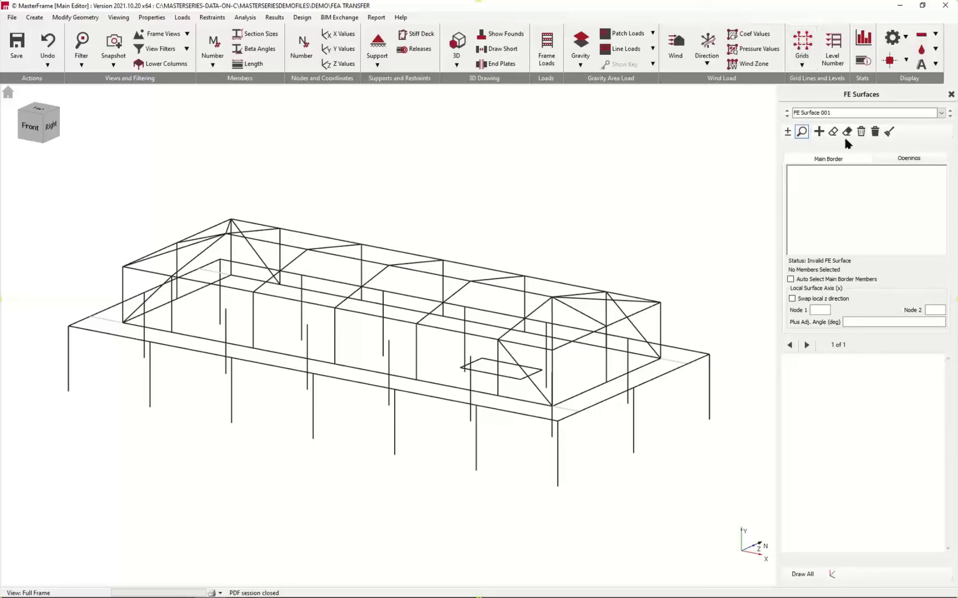
pyautogui.click(788, 133)
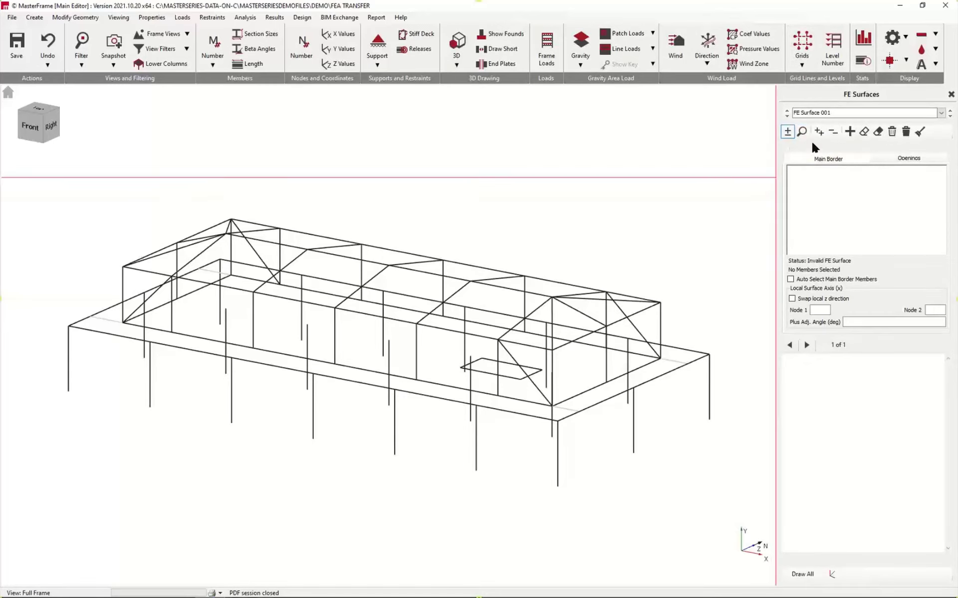
pyautogui.click(525, 416)
pyautogui.click(571, 415)
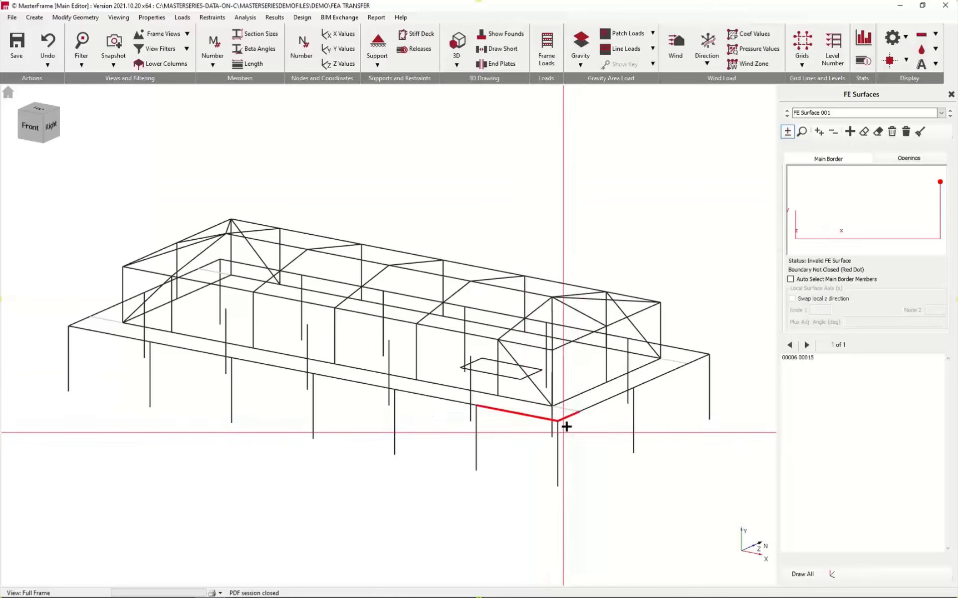
pyautogui.click(689, 363)
pyautogui.click(700, 354)
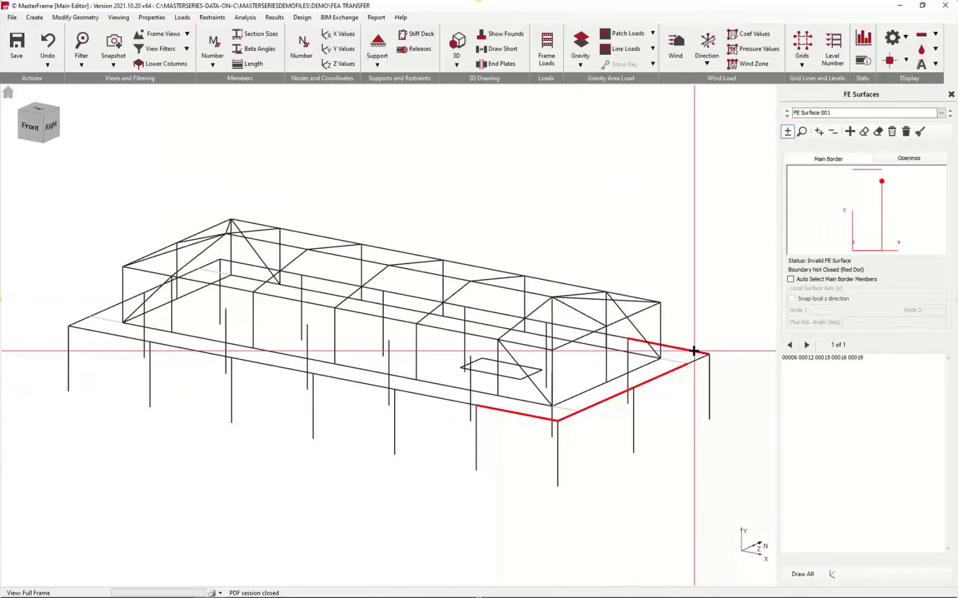
pyautogui.click(695, 359)
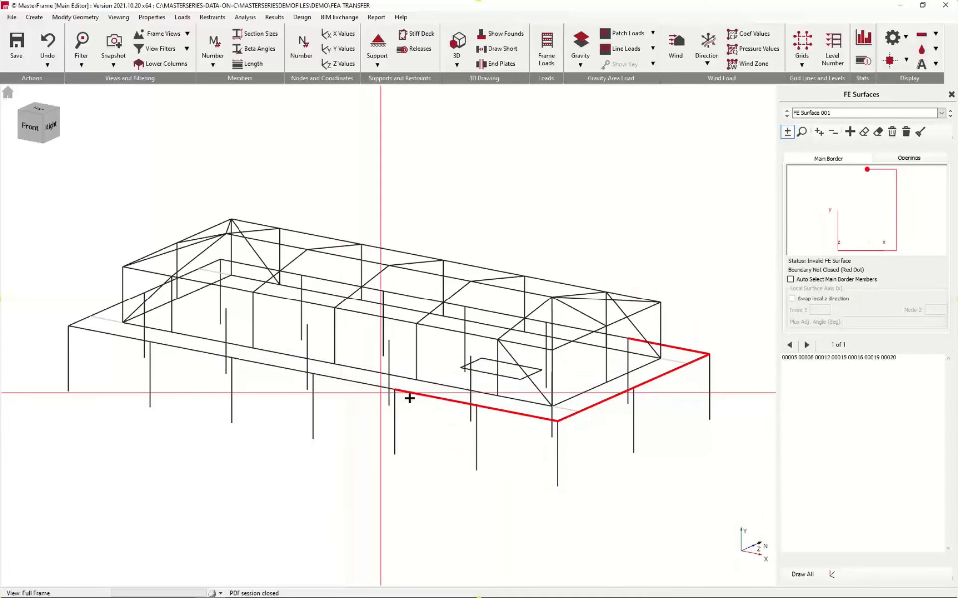
pyautogui.click(500, 412)
pyautogui.click(567, 419)
pyautogui.click(604, 403)
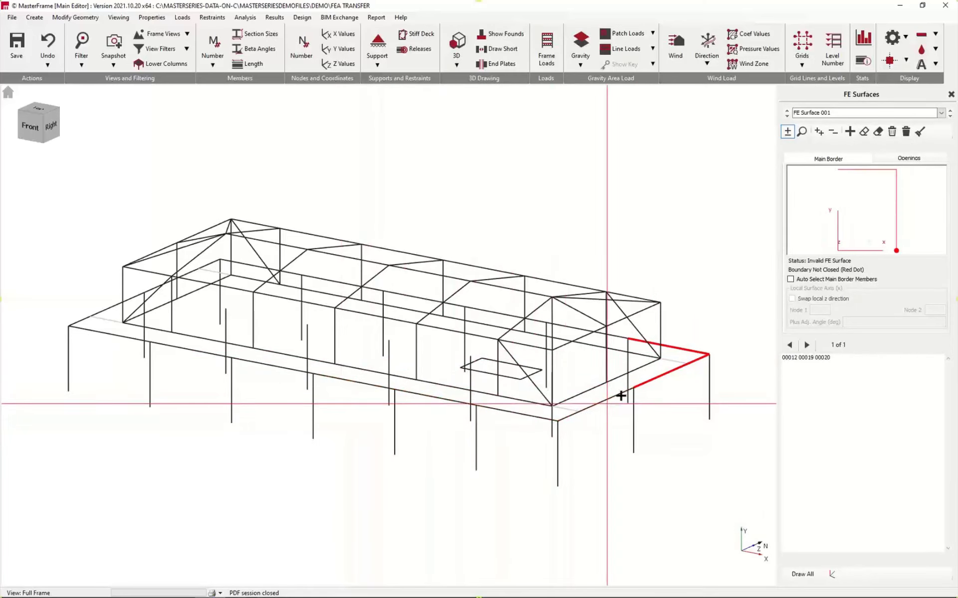
pyautogui.click(675, 370)
pyautogui.click(693, 360)
pyautogui.click(692, 349)
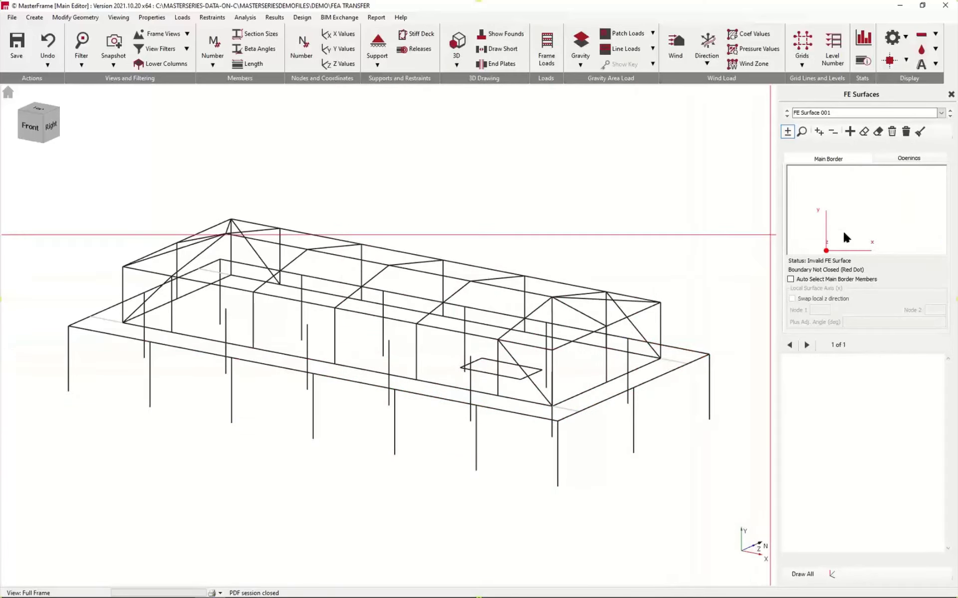
# Define the FE surface's main border with automatic border member selection, window-selecting all slab-level members in the front view.
pyautogui.click(830, 280)
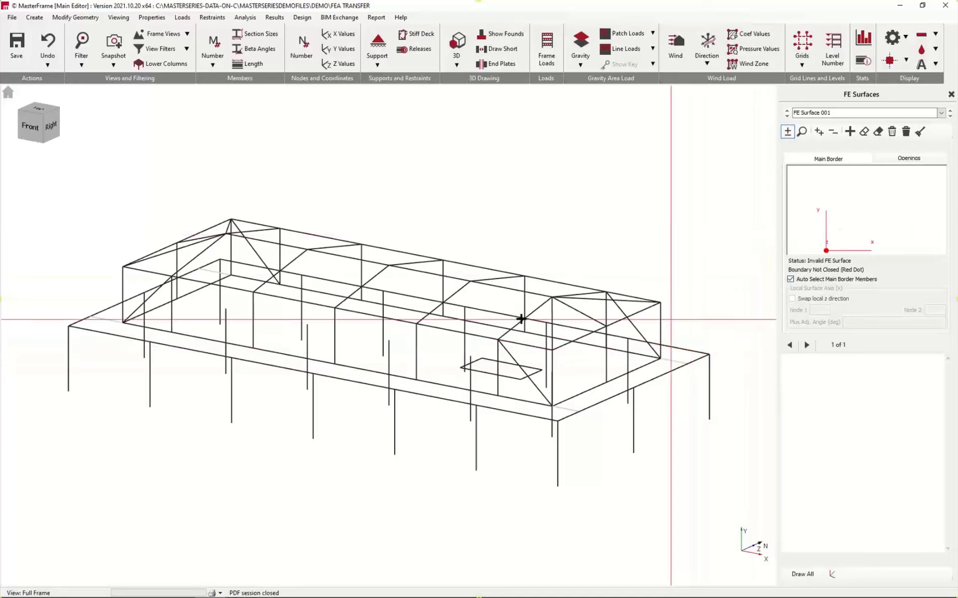
pyautogui.click(29, 127)
pyautogui.moveTo(48, 349); pyautogui.dragTo(719, 339)
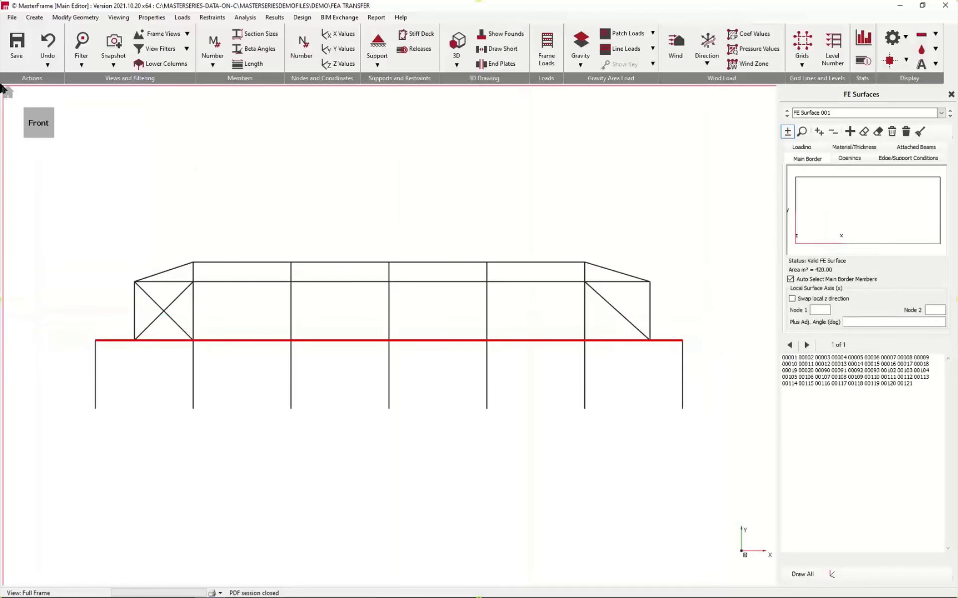
pyautogui.click(48, 118)
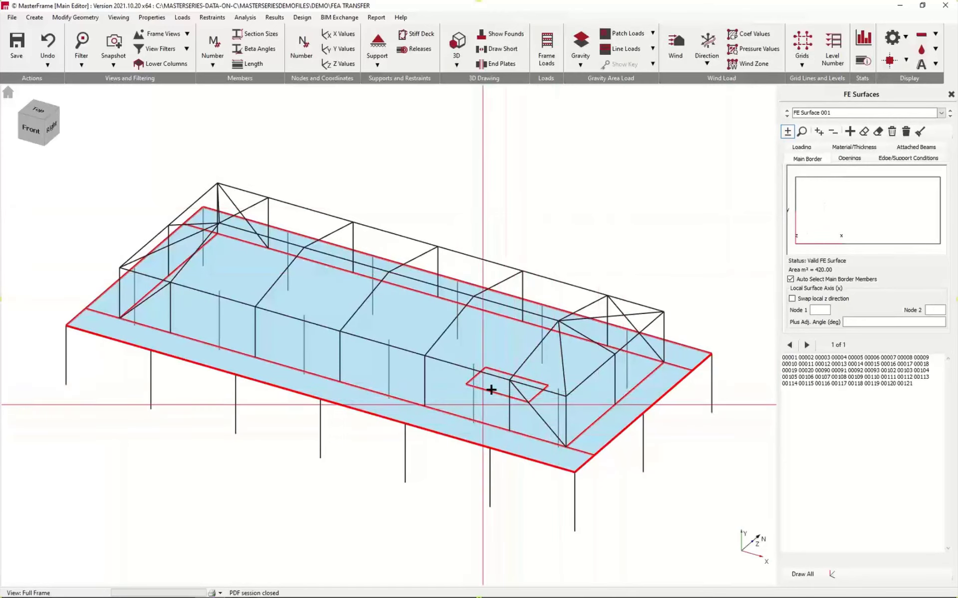
pyautogui.moveTo(470, 427); pyautogui.dragTo(730, 368, button='middle')
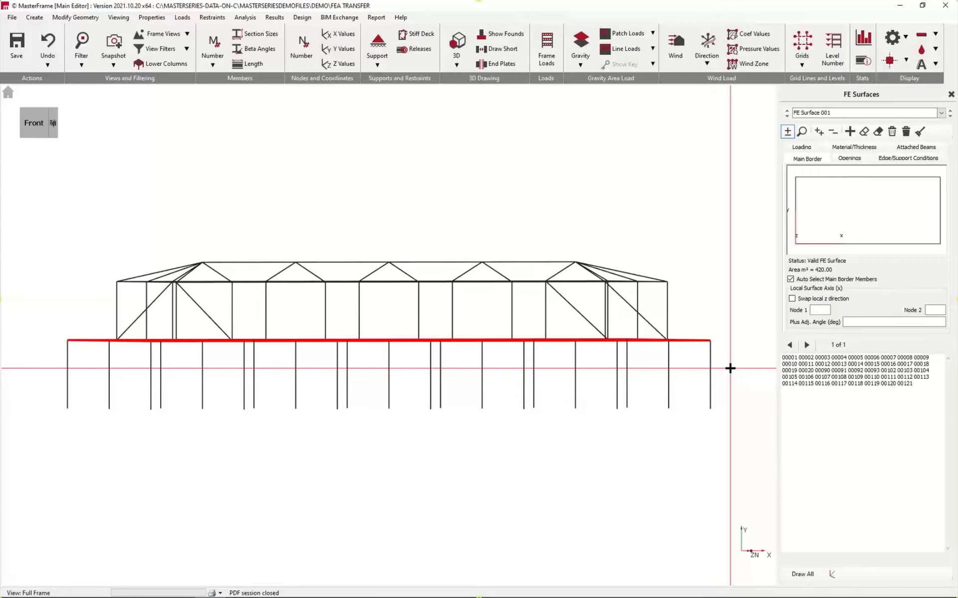
pyautogui.moveTo(584, 331)
pyautogui.mouseDown(button='middle')
pyautogui.moveTo(549, 360)
pyautogui.moveTo(599, 342)
pyautogui.mouseUp(button='middle')
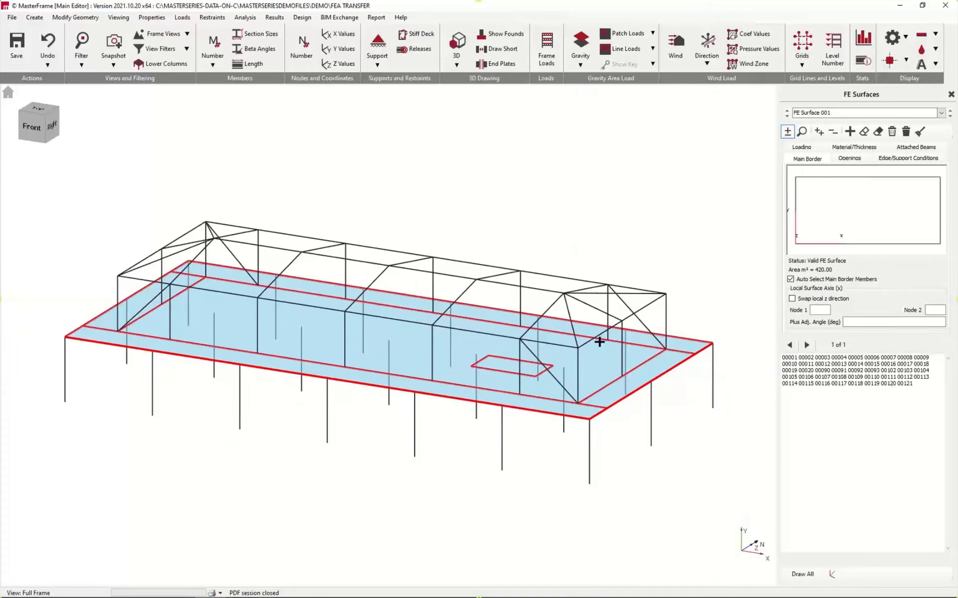
# Define Opening 1 from the small inner rectangle with Auto Pick Opening in the Plan at Level 1 view, then redisplay the full frame's main border.
pyautogui.click(849, 159)
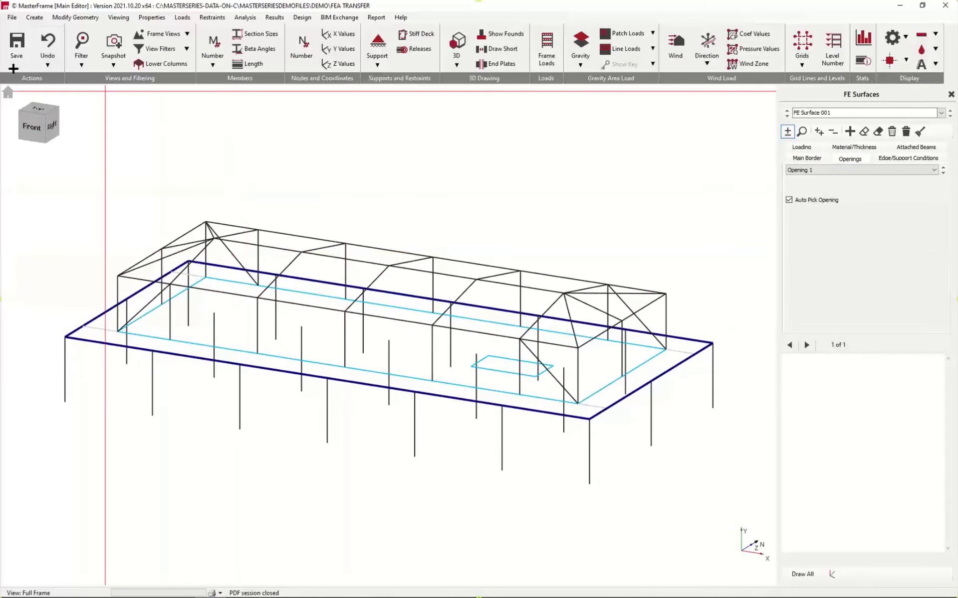
pyautogui.click(170, 51)
pyautogui.click(163, 34)
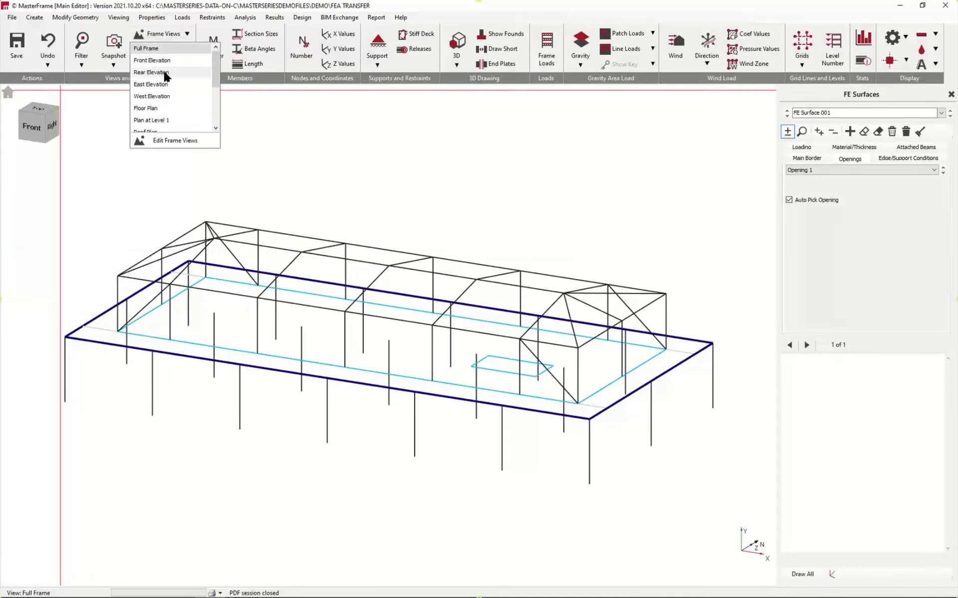
pyautogui.click(163, 121)
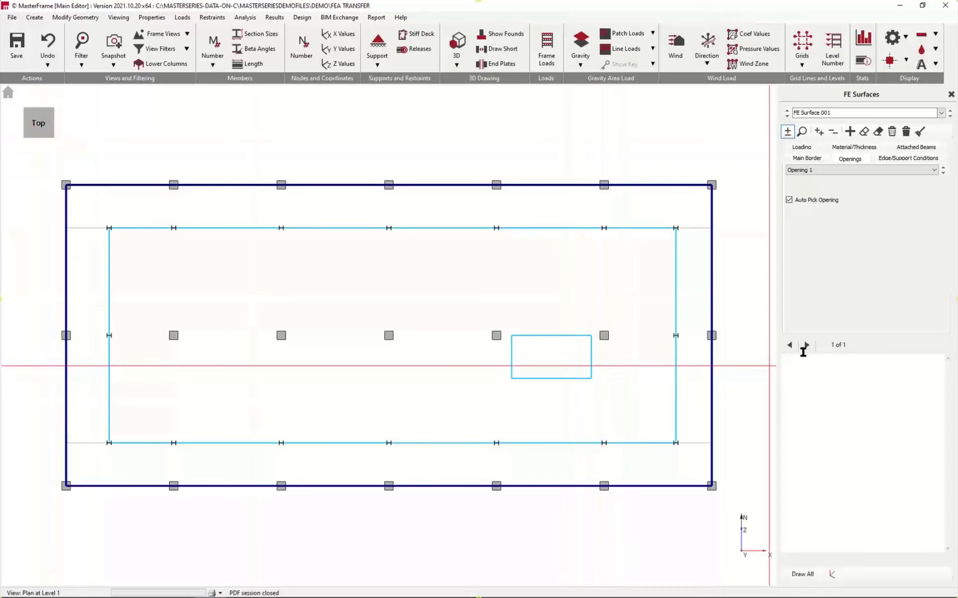
pyautogui.click(562, 368)
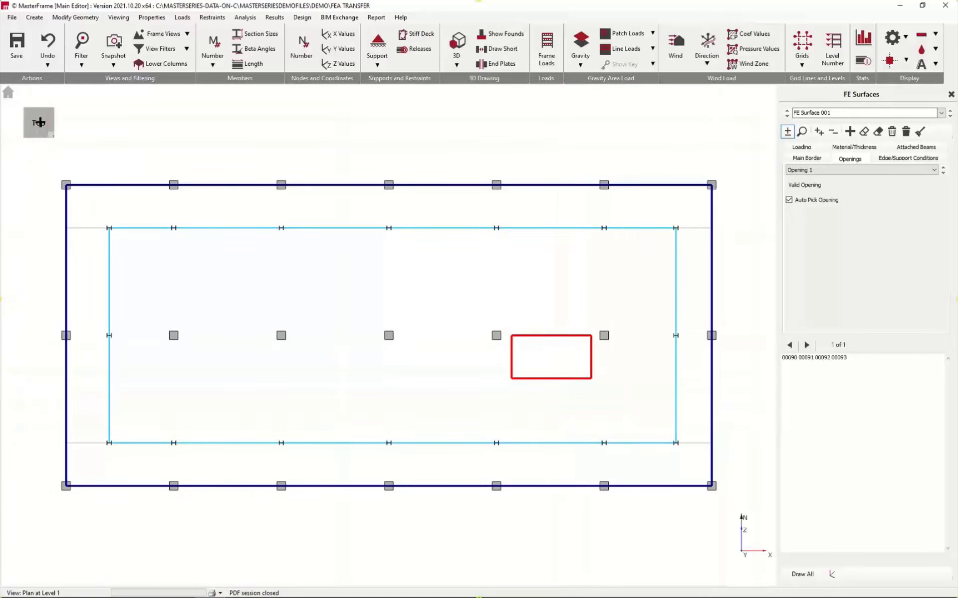
pyautogui.click(7, 93)
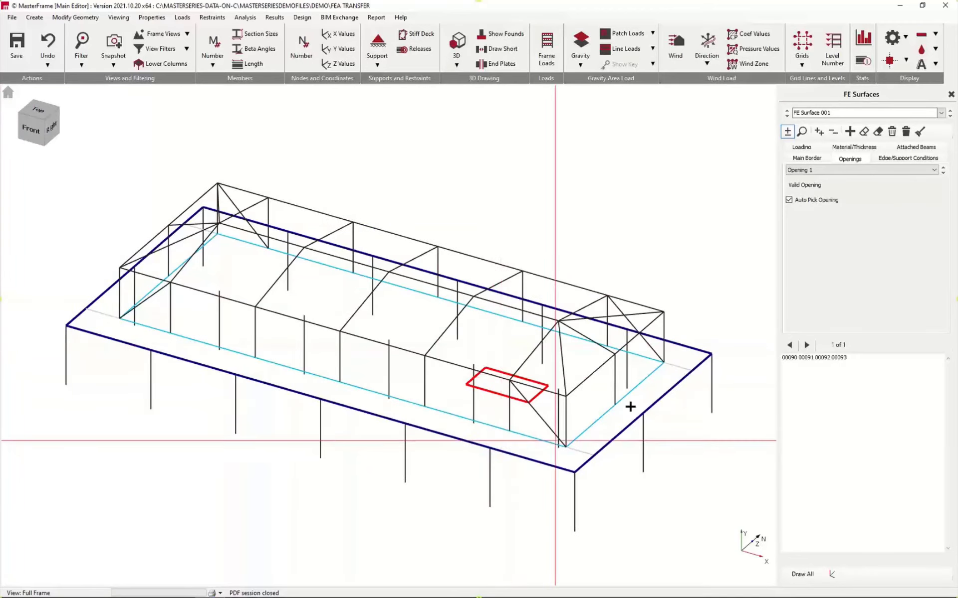
pyautogui.click(804, 159)
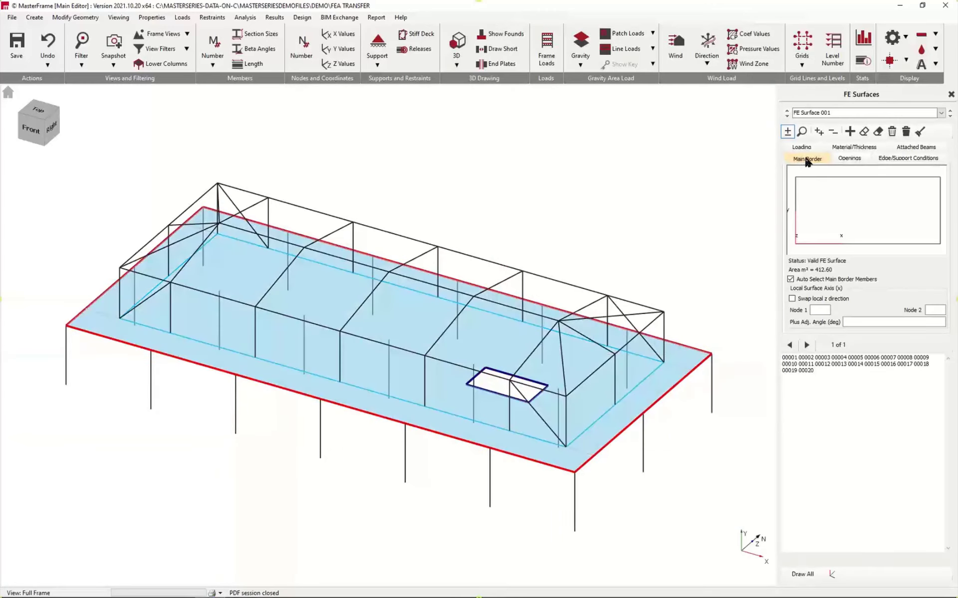
# Apply a dY restraint to all four border members along the slab's short edge at the positive X end.
pyautogui.click(887, 158)
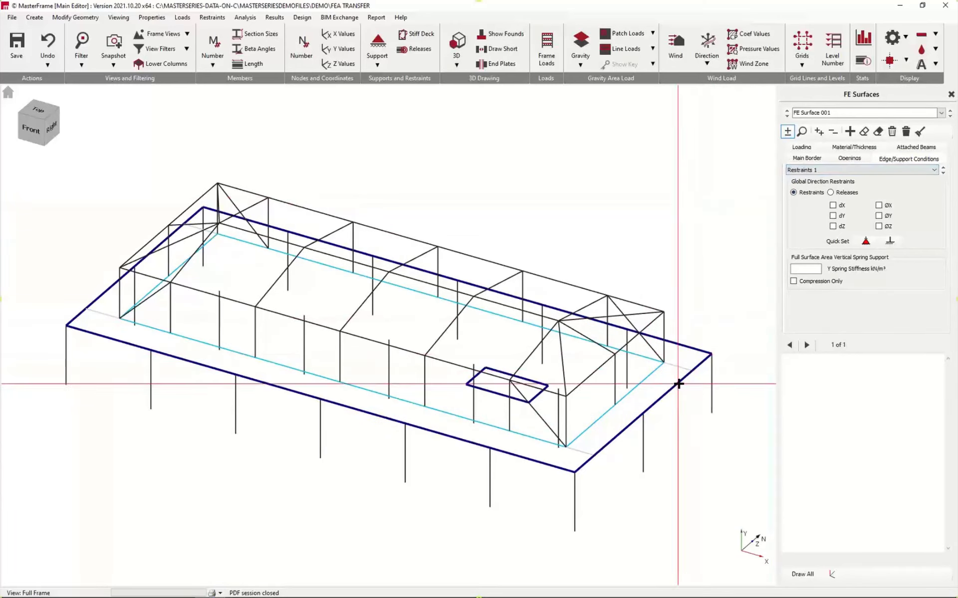
pyautogui.click(643, 413)
pyautogui.click(711, 355)
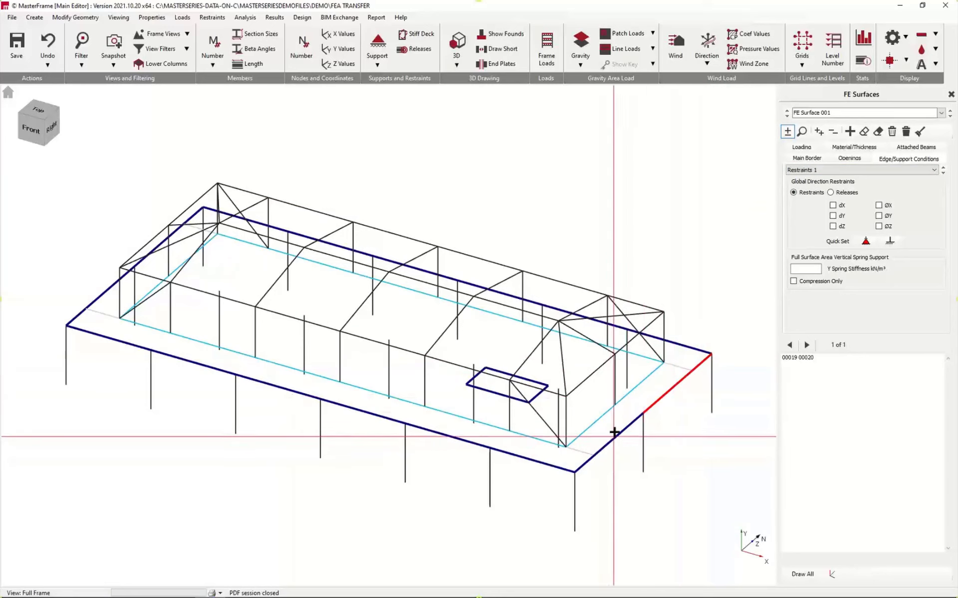
pyautogui.click(574, 471)
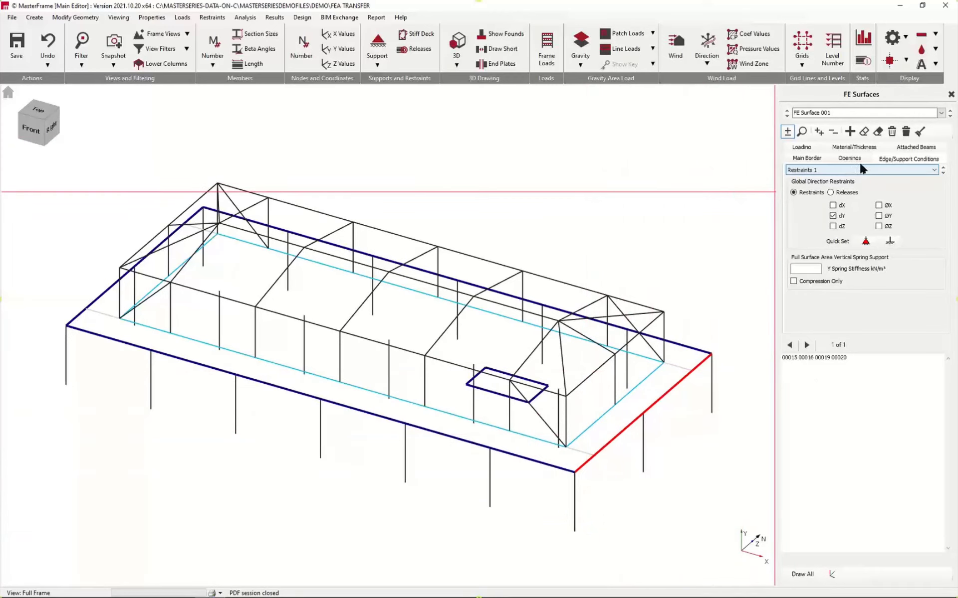
# Add a full-area load to the FE surface in load group L1 : Live Load, acting in the global Y direction.
pyautogui.click(815, 147)
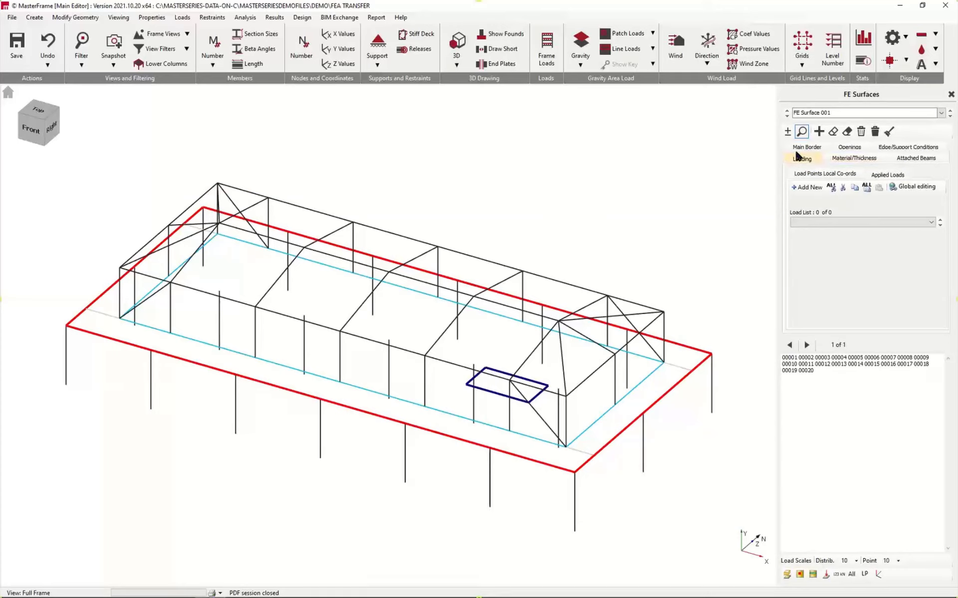
pyautogui.click(807, 188)
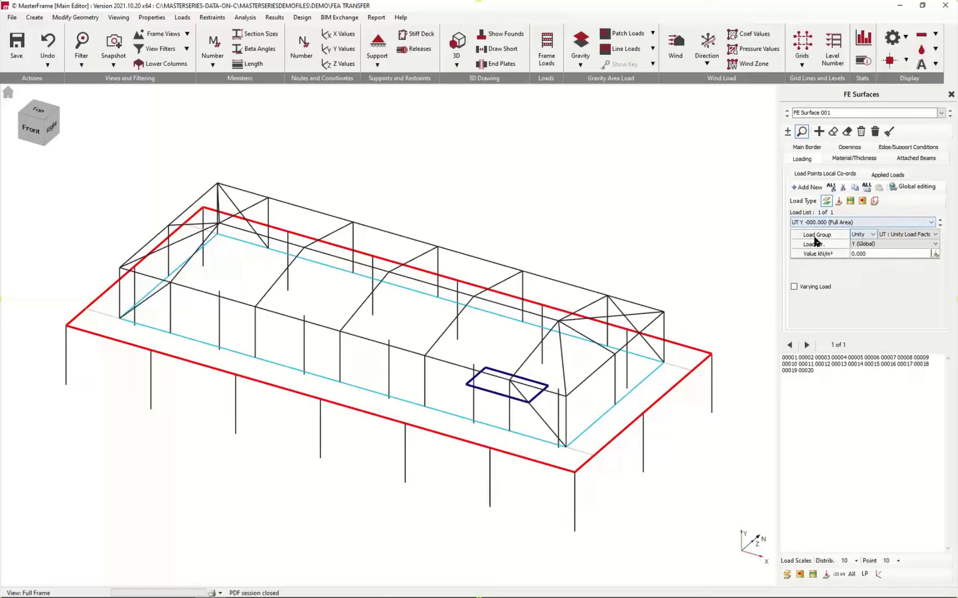
pyautogui.click(891, 237)
pyautogui.click(864, 239)
pyautogui.click(863, 240)
pyautogui.click(861, 263)
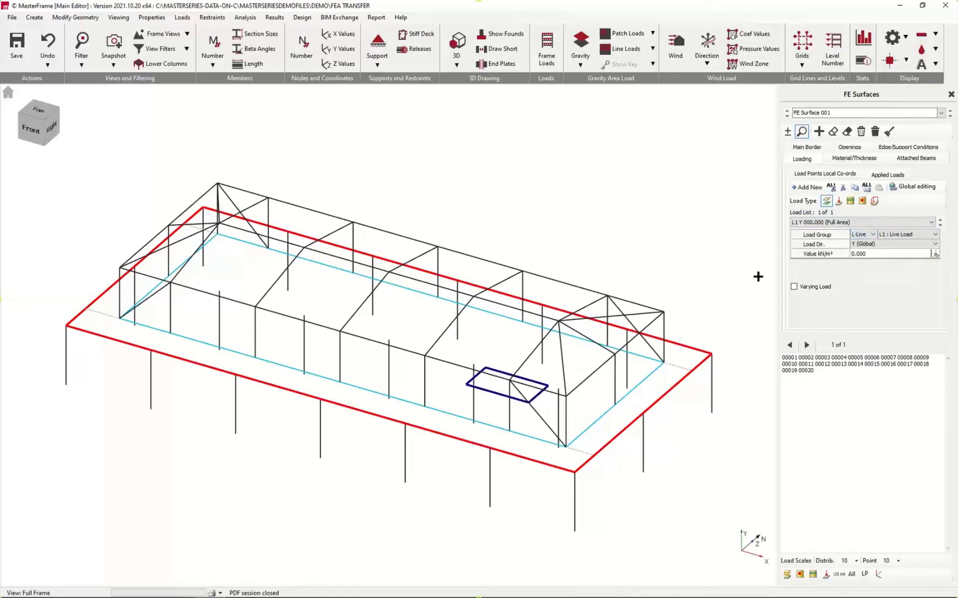
# Set the full-area live load's value to -1.5 kN/m².
pyautogui.click(871, 252)
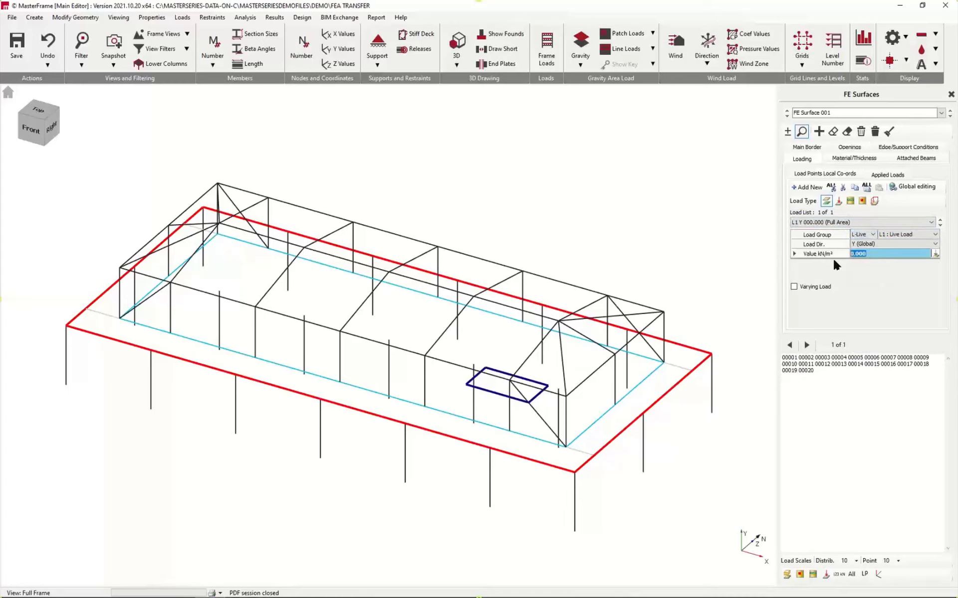
pyautogui.write('-4')
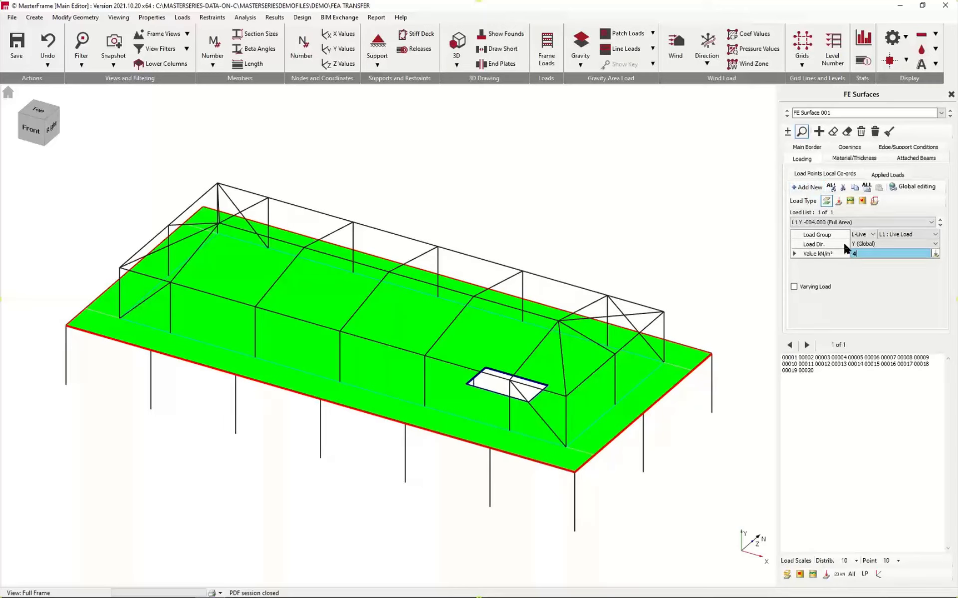
pyautogui.press('BackSpace')
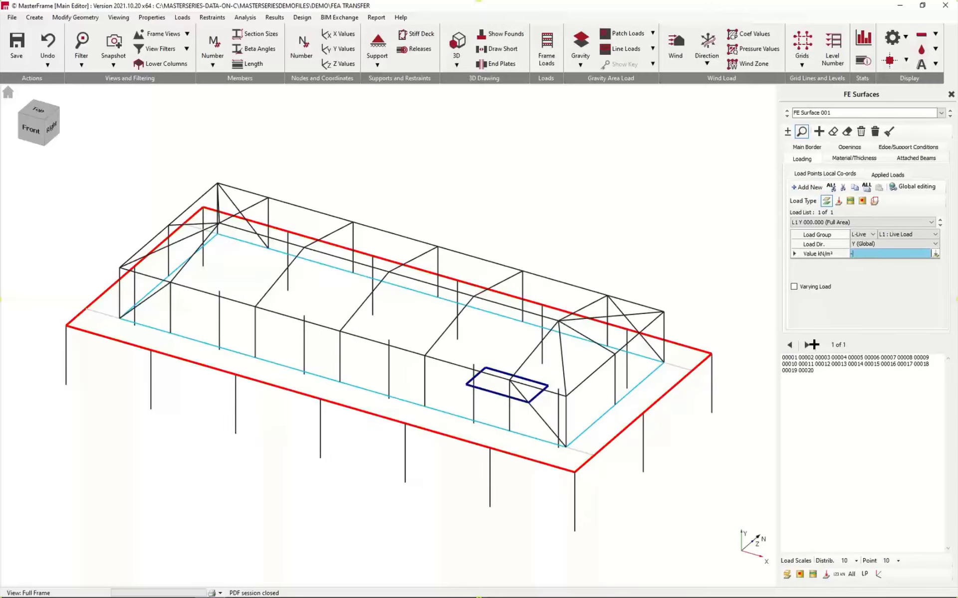
pyautogui.write('1.5')
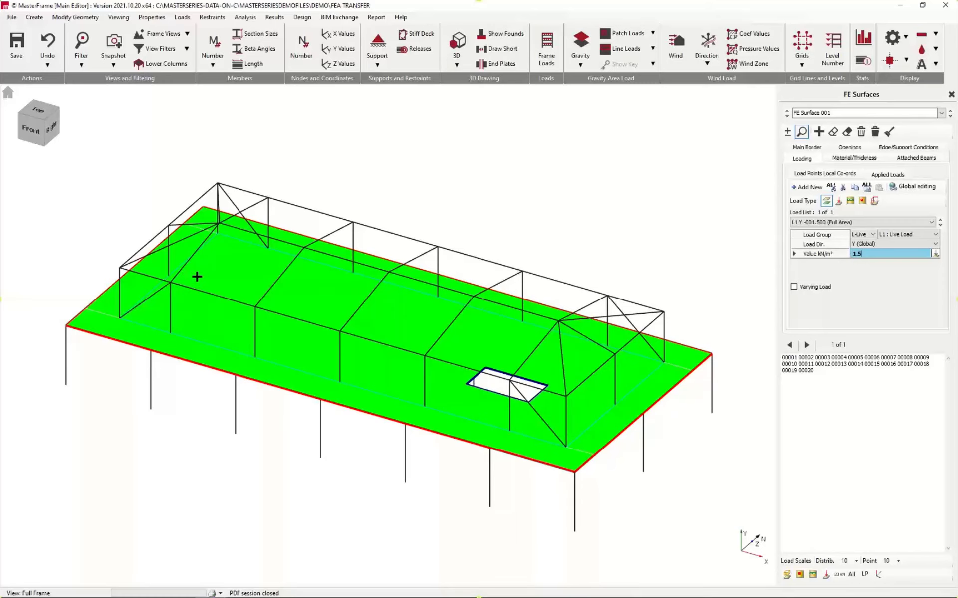
# Add a patch live load of -2.5 kN/m² and show only Plan at Level 1 in an isometric view with node markers.
pyautogui.click(813, 188)
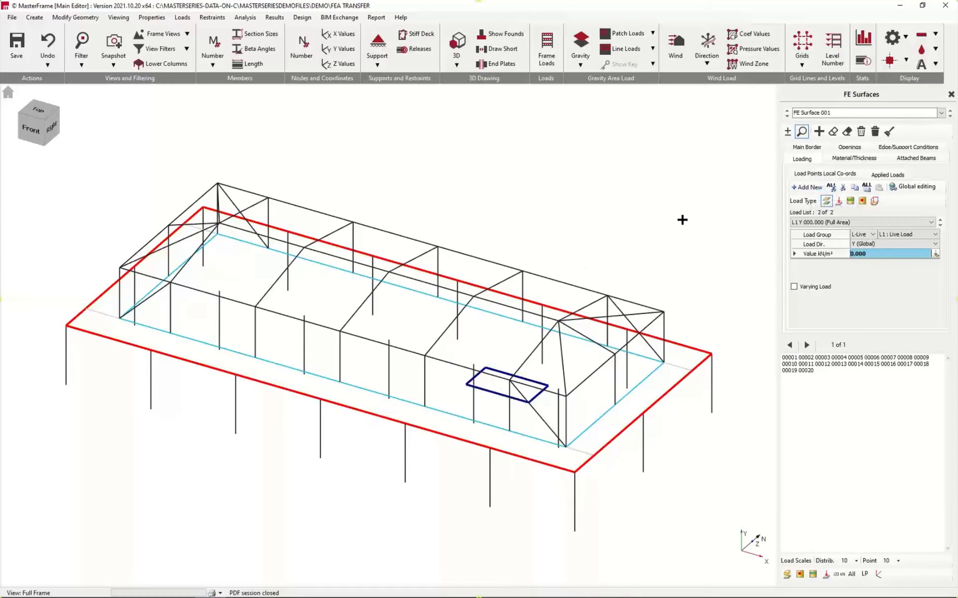
pyautogui.click(862, 202)
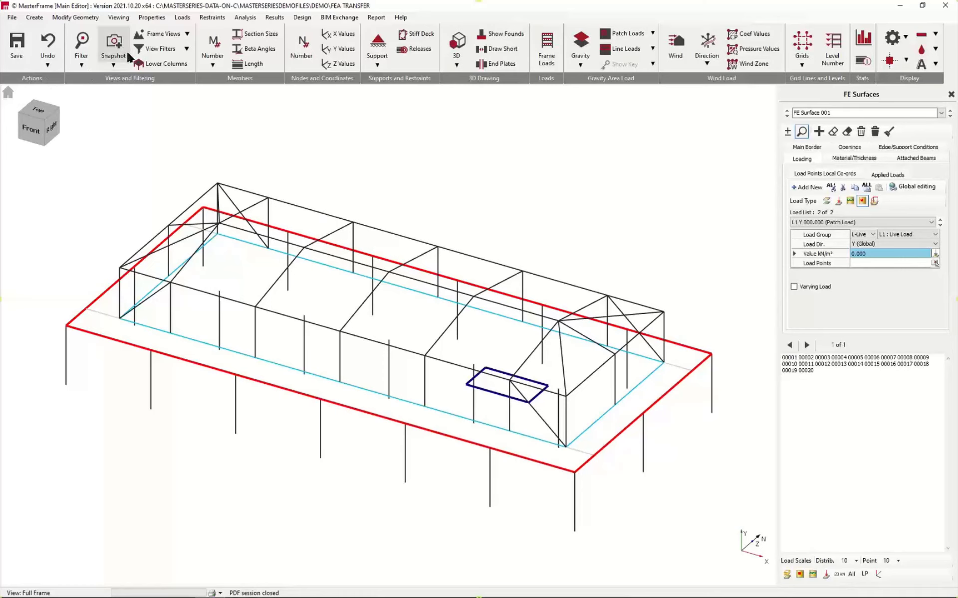
pyautogui.click(161, 52)
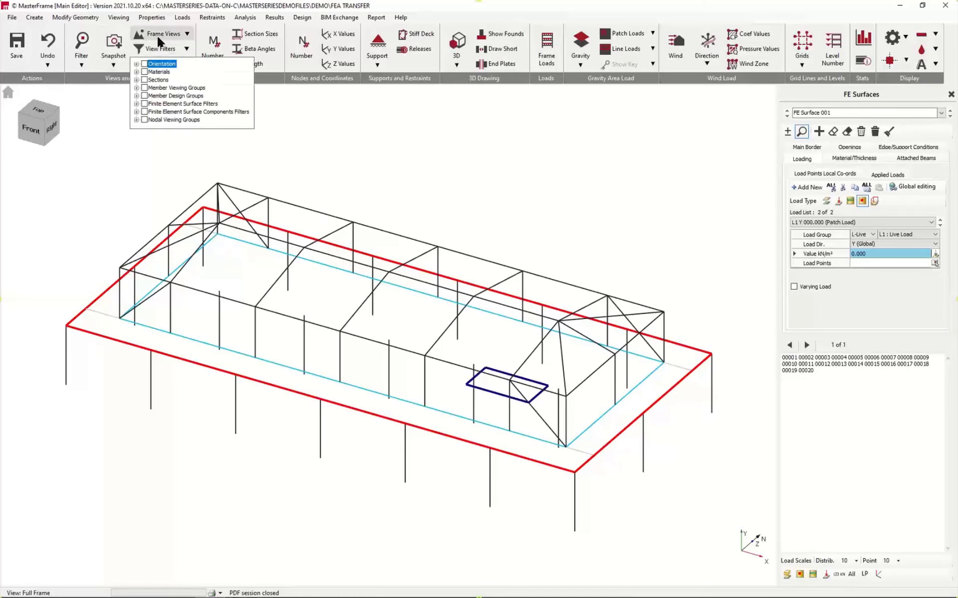
pyautogui.click(164, 34)
pyautogui.click(152, 102)
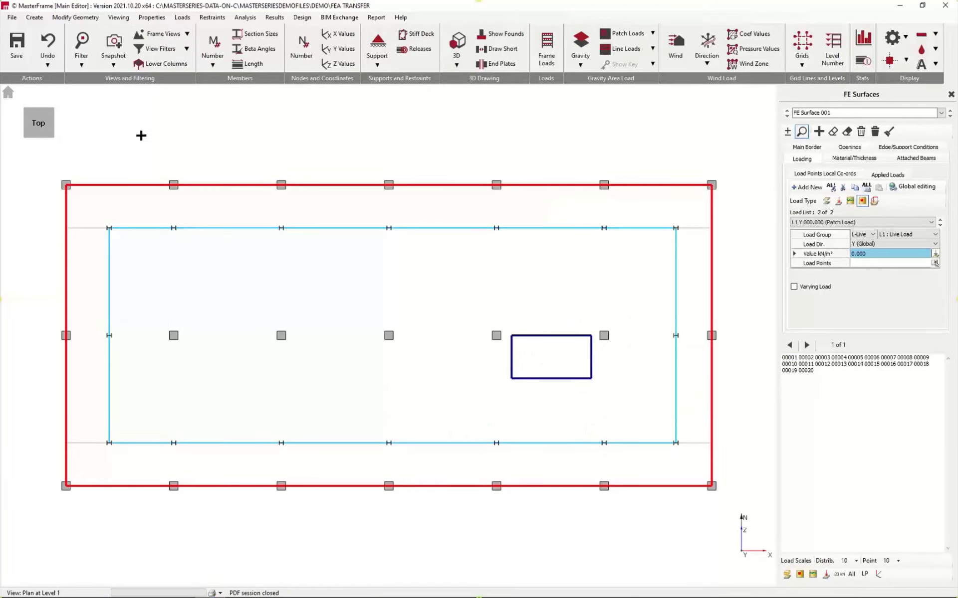
pyautogui.click(49, 136)
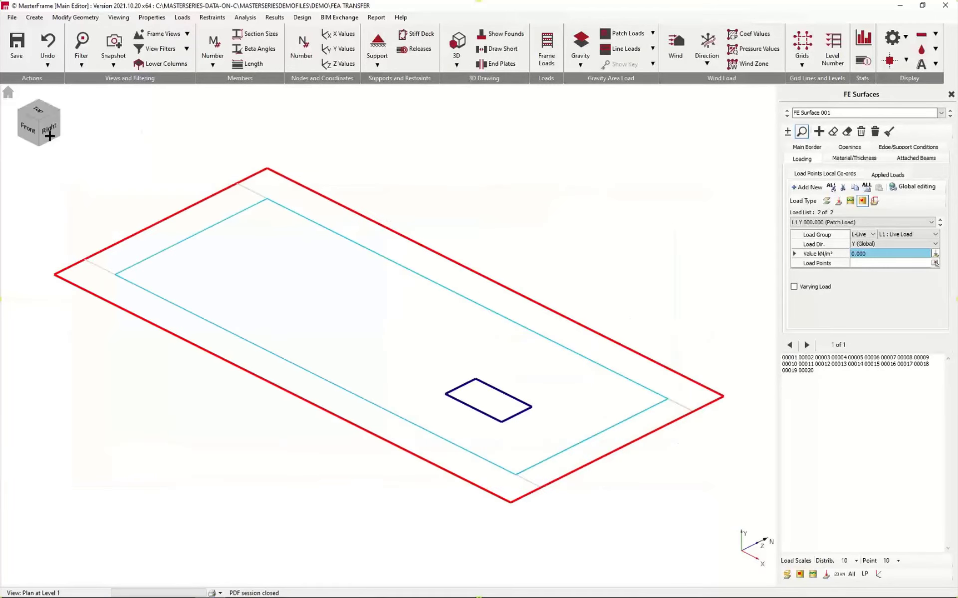
pyautogui.click(887, 62)
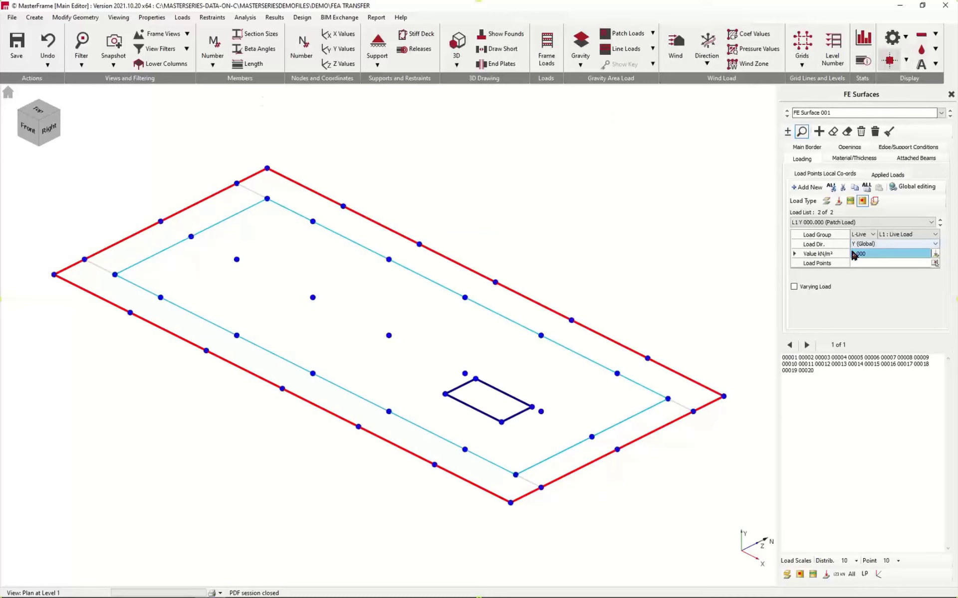
pyautogui.click(882, 255)
pyautogui.write('-2.5')
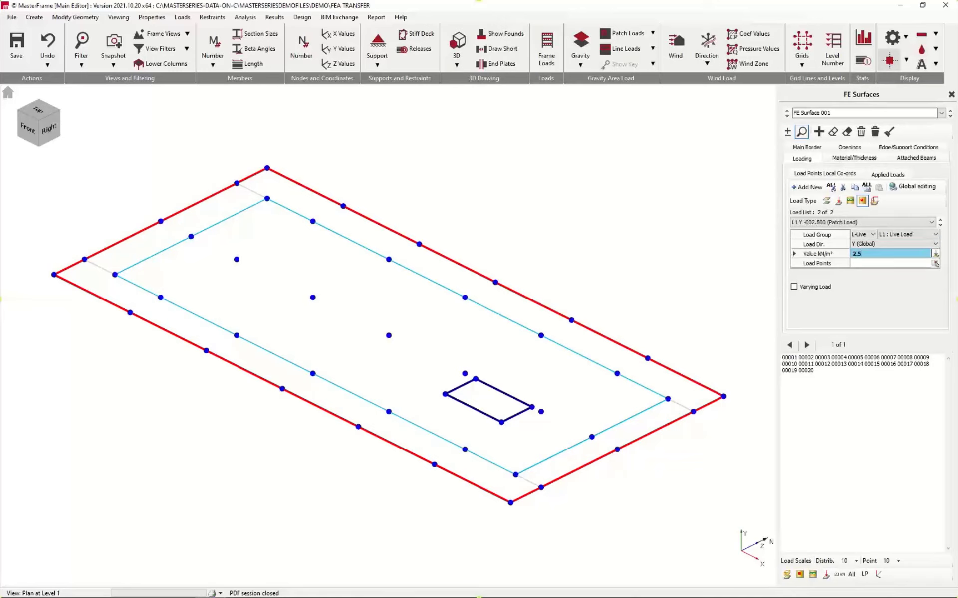
# Apply the patch load to a closed outline through the large inner rectangle's four corners, and display the full-area and patch loads together.
pyautogui.click(934, 264)
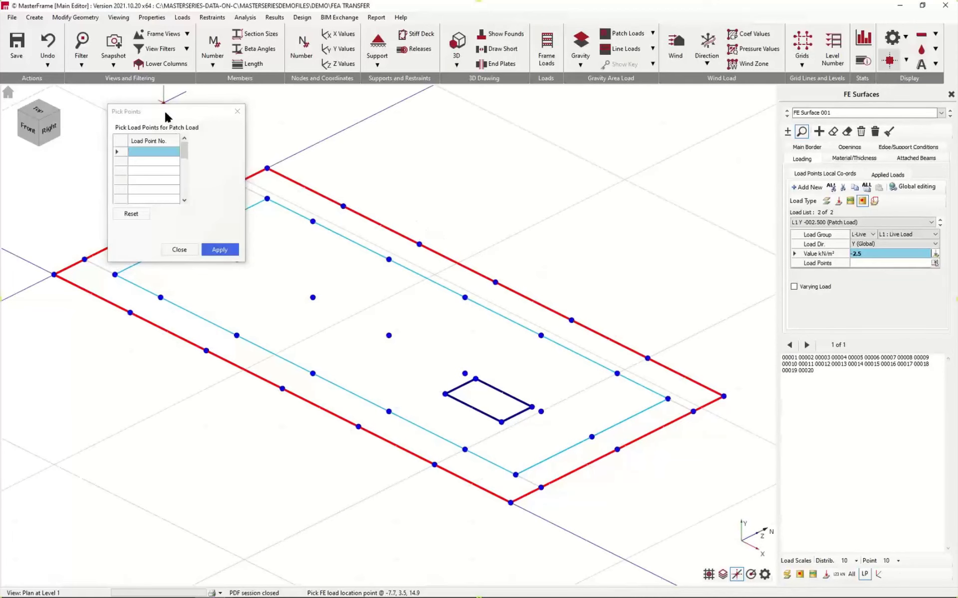
pyautogui.moveTo(166, 117); pyautogui.dragTo(57, 344)
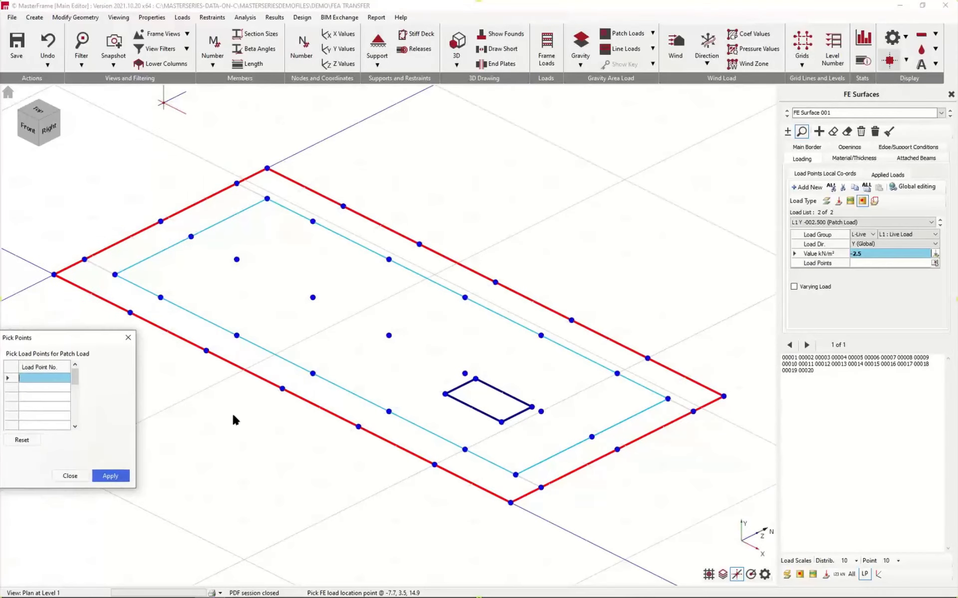
pyautogui.click(516, 476)
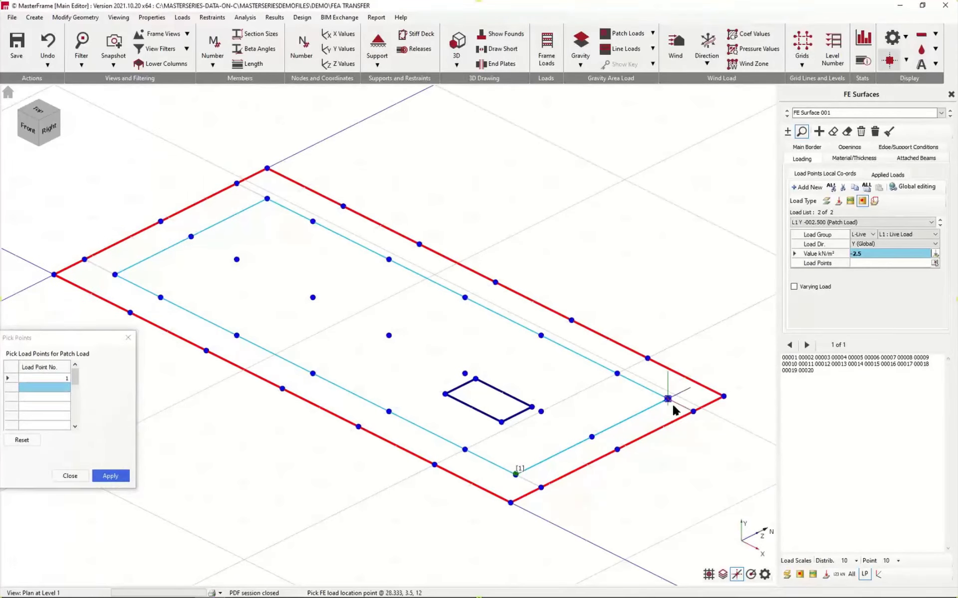
pyautogui.click(668, 400)
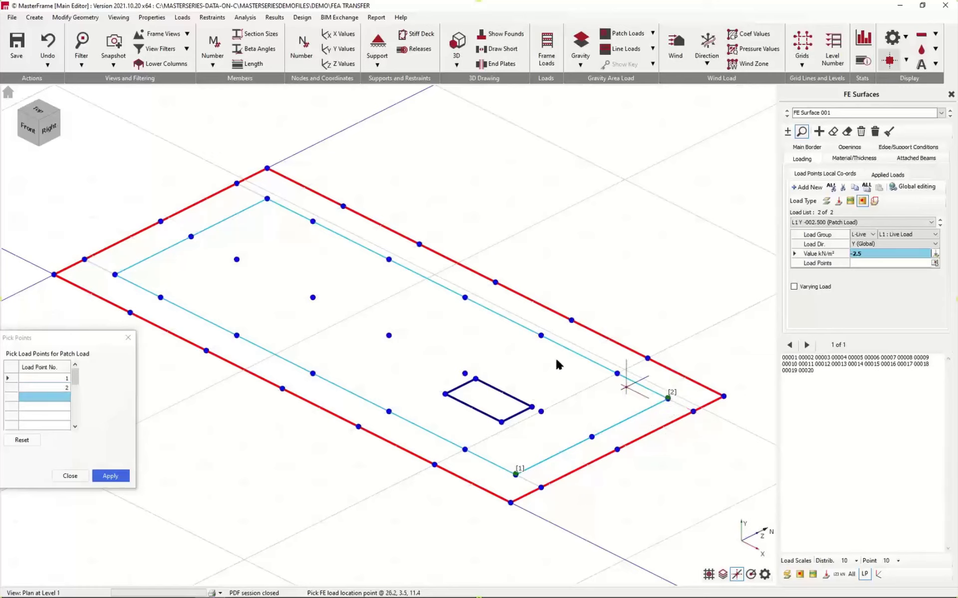
pyautogui.click(267, 199)
pyautogui.click(129, 282)
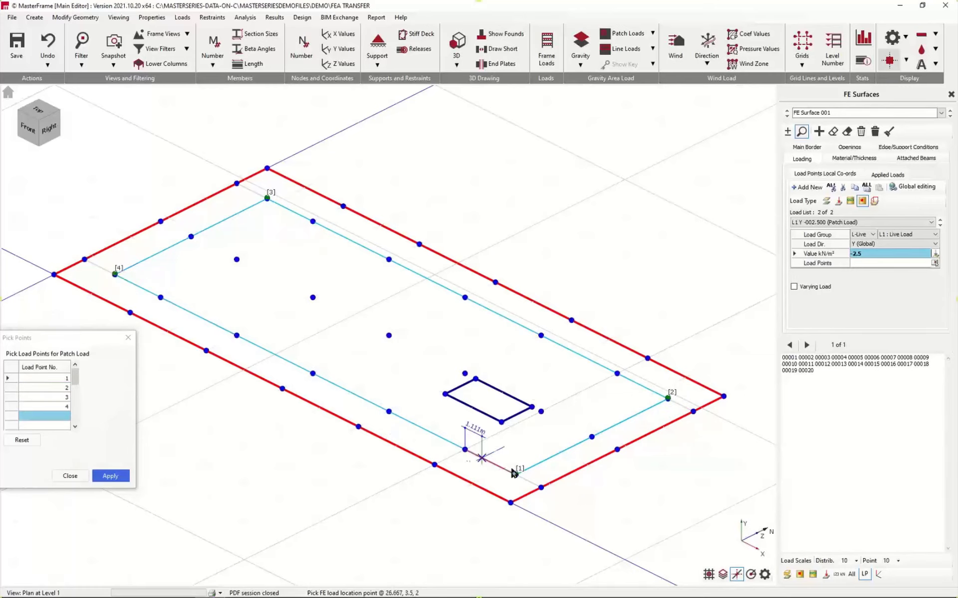
pyautogui.click(515, 474)
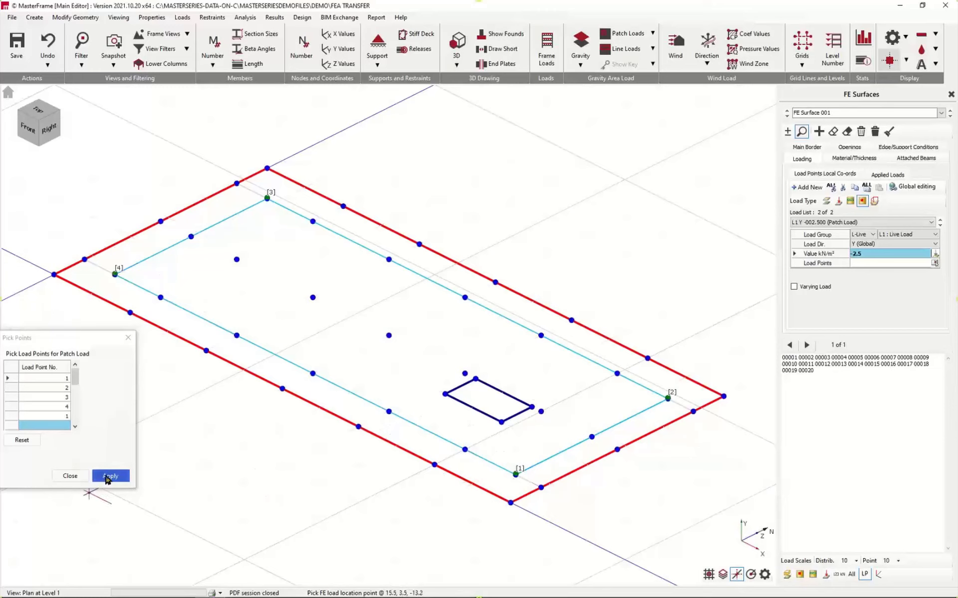
pyautogui.click(107, 476)
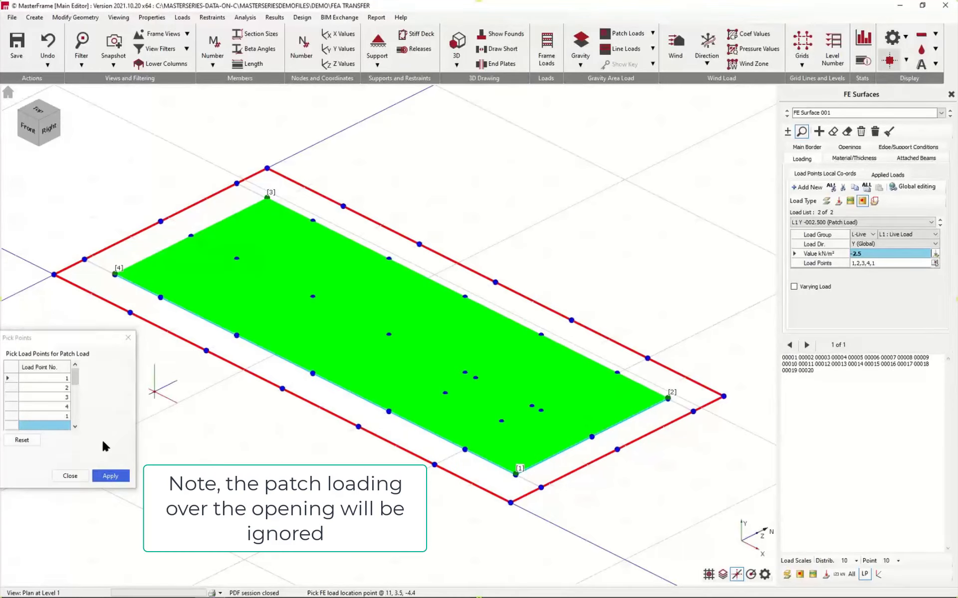
pyautogui.click(70, 476)
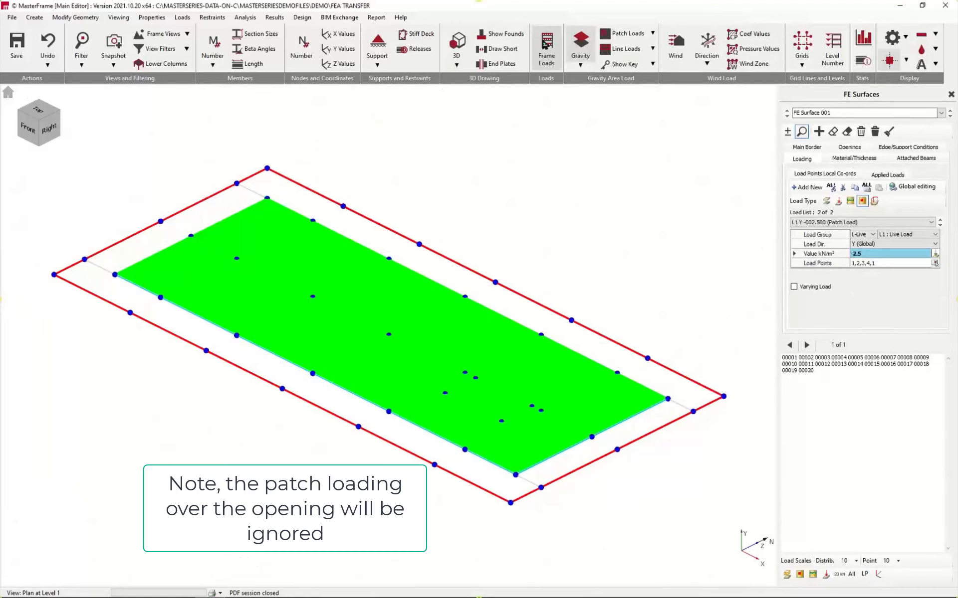
pyautogui.click(807, 578)
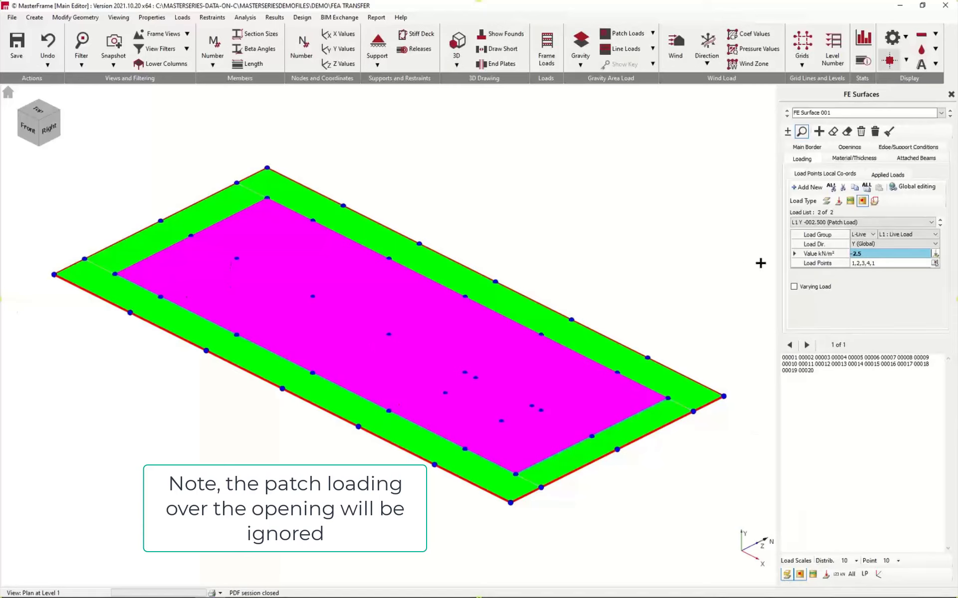
# Add a line load of -12 kN/m on the surface along the closed load-point path 1,2,3,4,1.
pyautogui.click(805, 190)
pyautogui.click(849, 201)
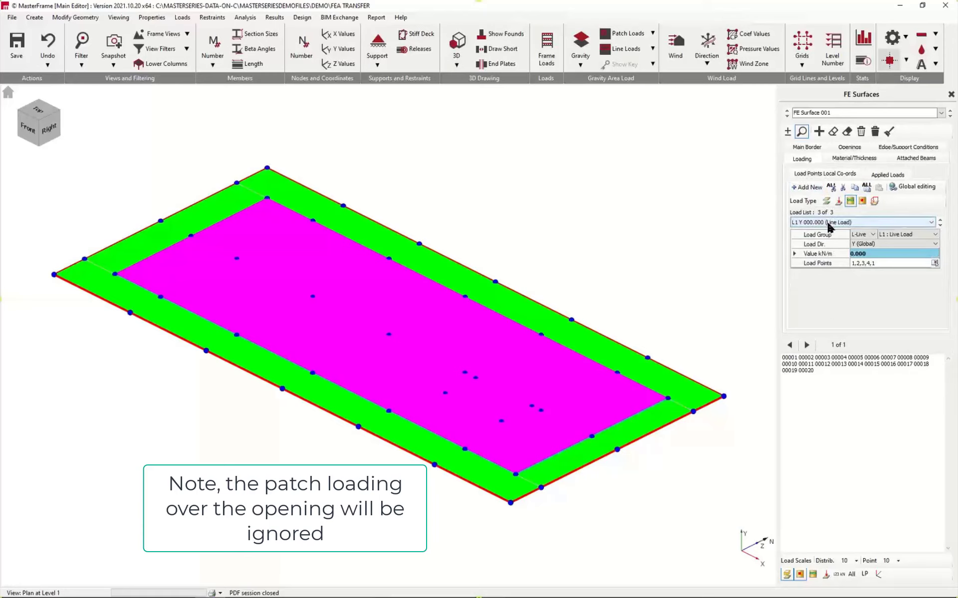
pyautogui.moveTo(873, 255); pyautogui.dragTo(778, 255)
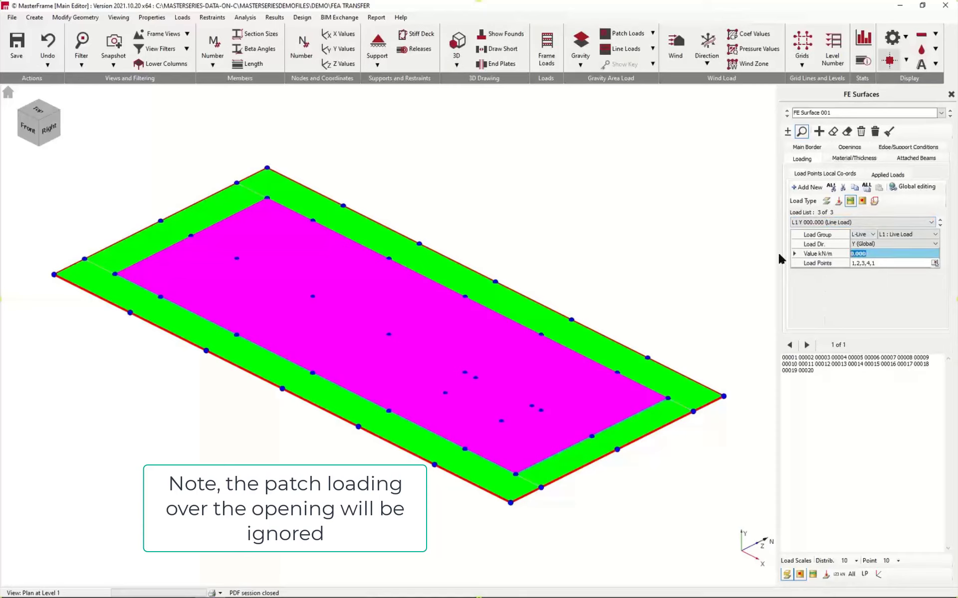
pyautogui.write('-12')
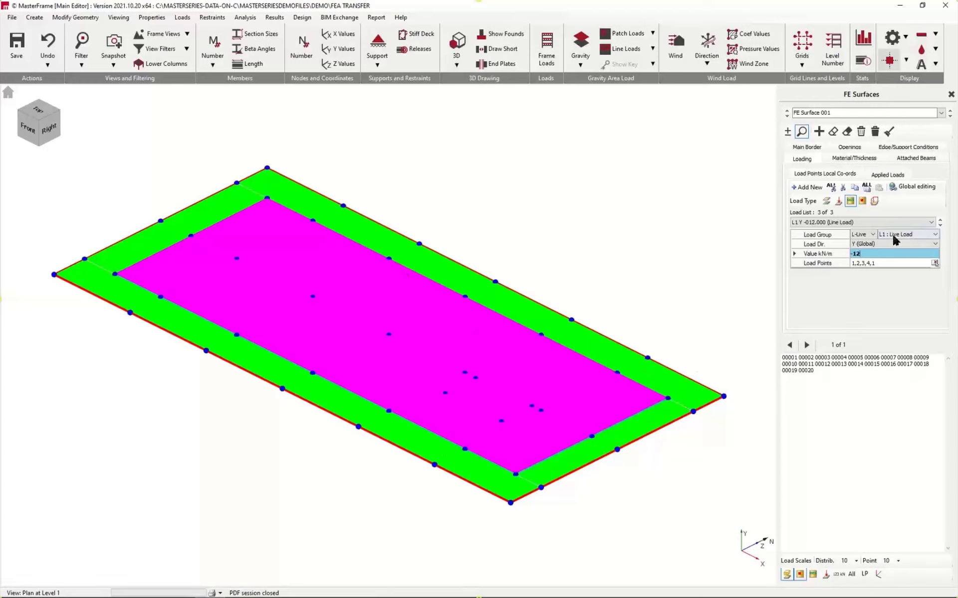
# Assign the -12 kN/m line load to the D-Dead load group and bring up its load points for review.
pyautogui.click(865, 235)
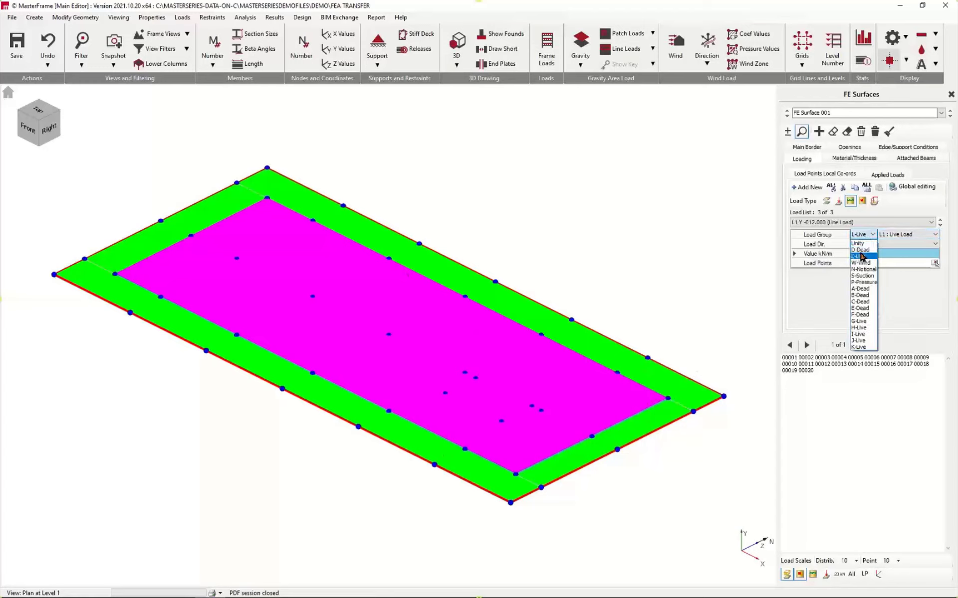
pyautogui.click(860, 249)
pyautogui.click(885, 263)
pyautogui.click(935, 262)
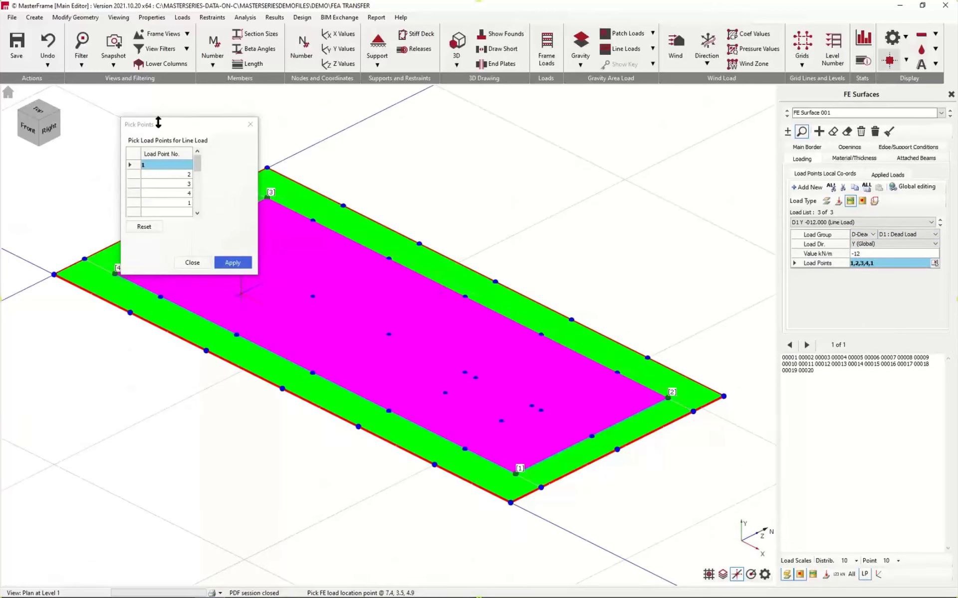
pyautogui.moveTo(174, 124); pyautogui.dragTo(70, 301)
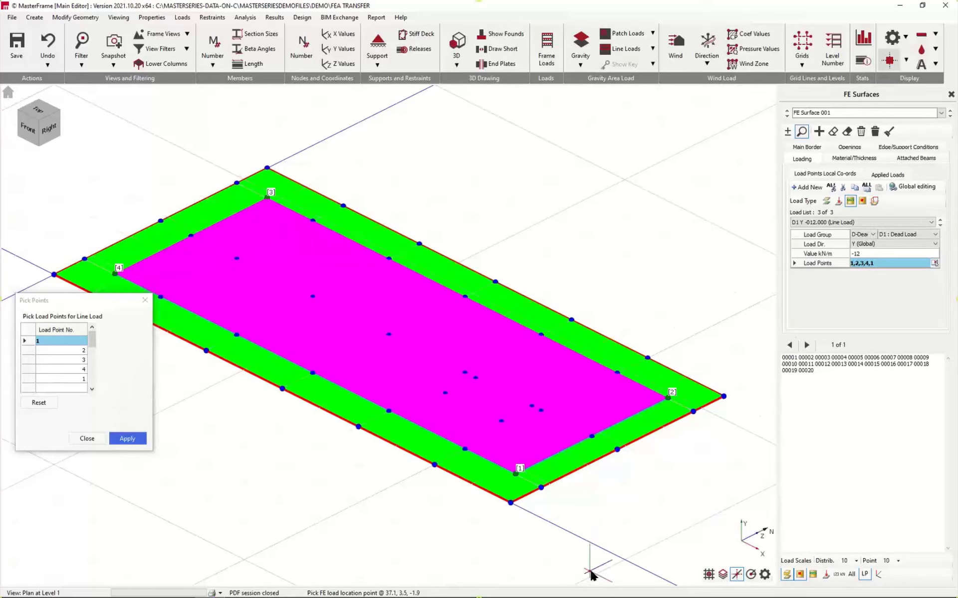
# Display the FE line loads on their own, hiding the full-area and partial-area loads.
pyautogui.click(811, 577)
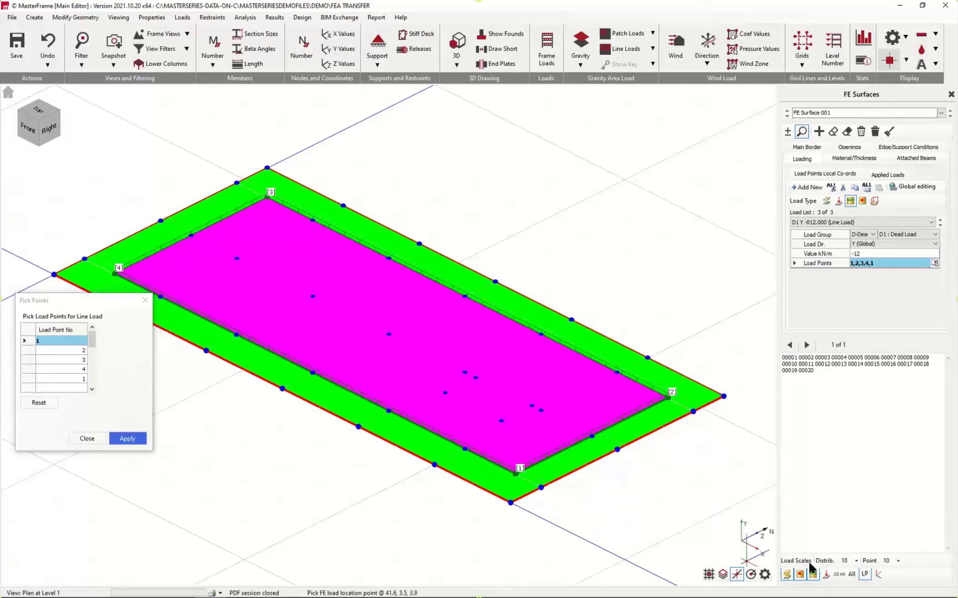
pyautogui.click(146, 300)
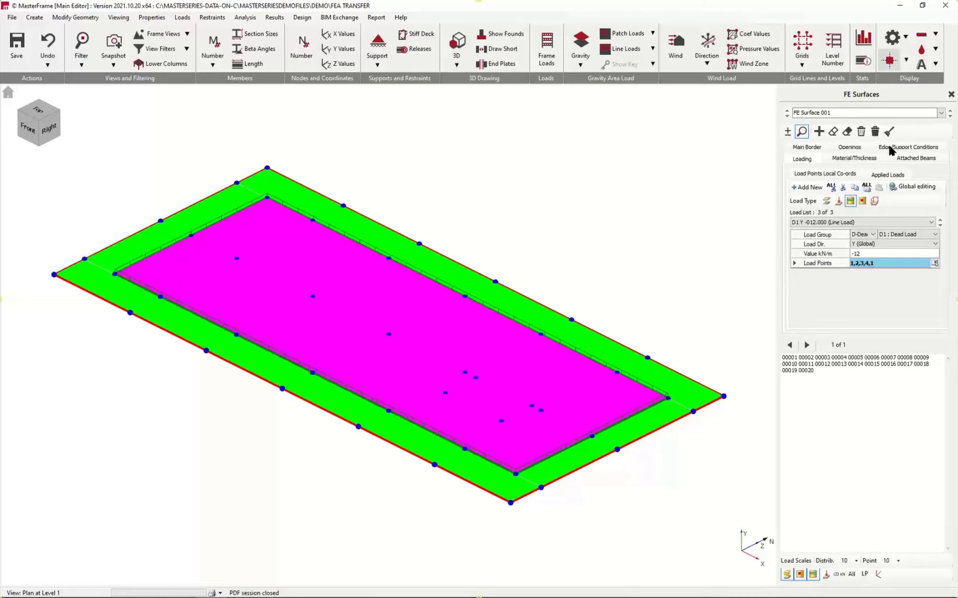
pyautogui.click(794, 575)
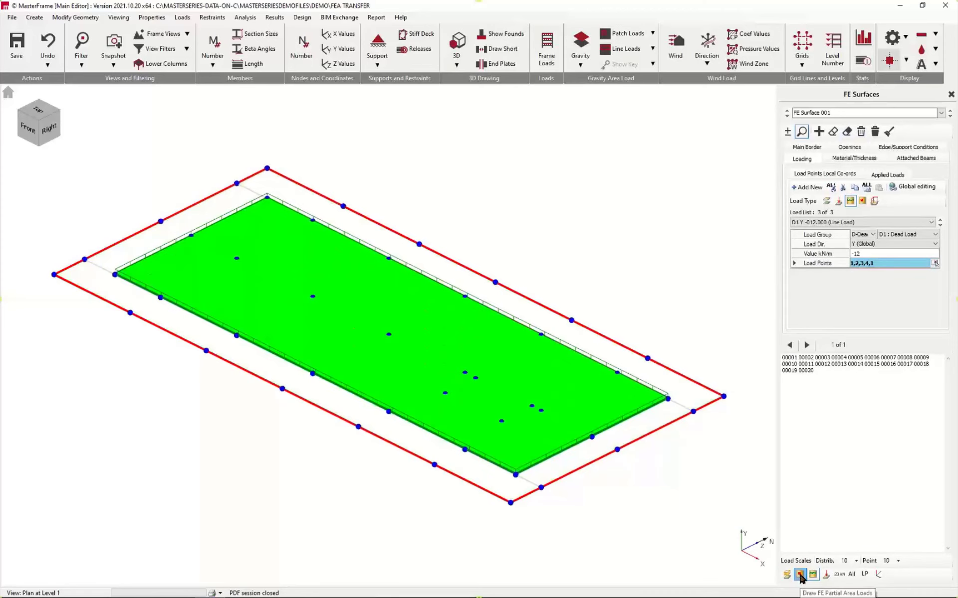
pyautogui.click(813, 576)
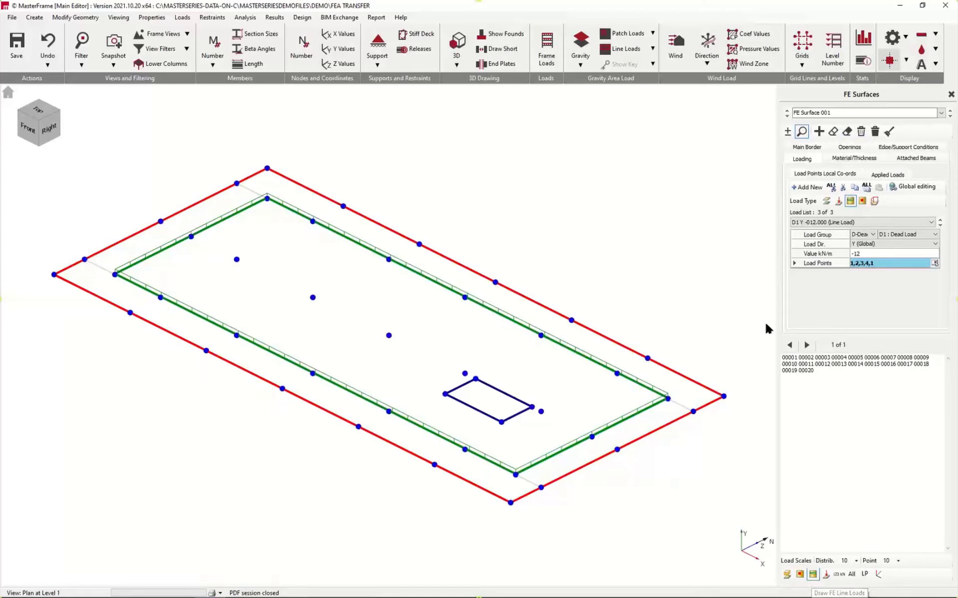
# Add another dead line load with its copied load points cleared, and set its value to -20 kN/m.
pyautogui.click(805, 189)
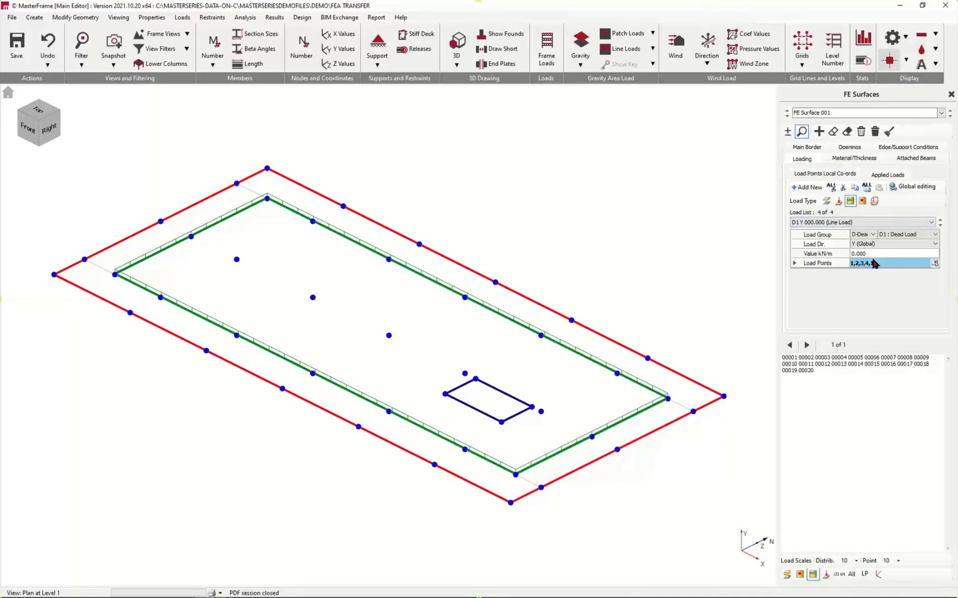
pyautogui.press('BackSpace')
pyautogui.press('BackSpace')
pyautogui.press('BackSpace')
pyautogui.press('BackSpace')
pyautogui.press('BackSpace')
pyautogui.press('BackSpace')
pyautogui.press('BackSpace')
pyautogui.press('BackSpace')
pyautogui.press('BackSpace')
pyautogui.click(870, 254)
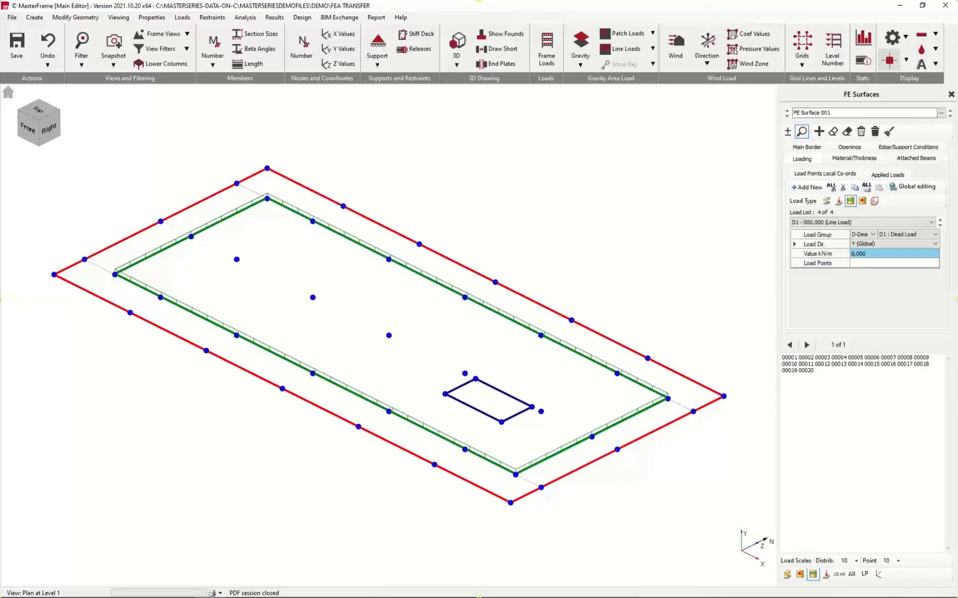
pyautogui.click(880, 254)
pyautogui.write('-20')
# In plan view, apply the line load diagonally from a point just inside the inner rectangle's lower long edge to a point at about 20, 3.55, 10.
pyautogui.click(889, 263)
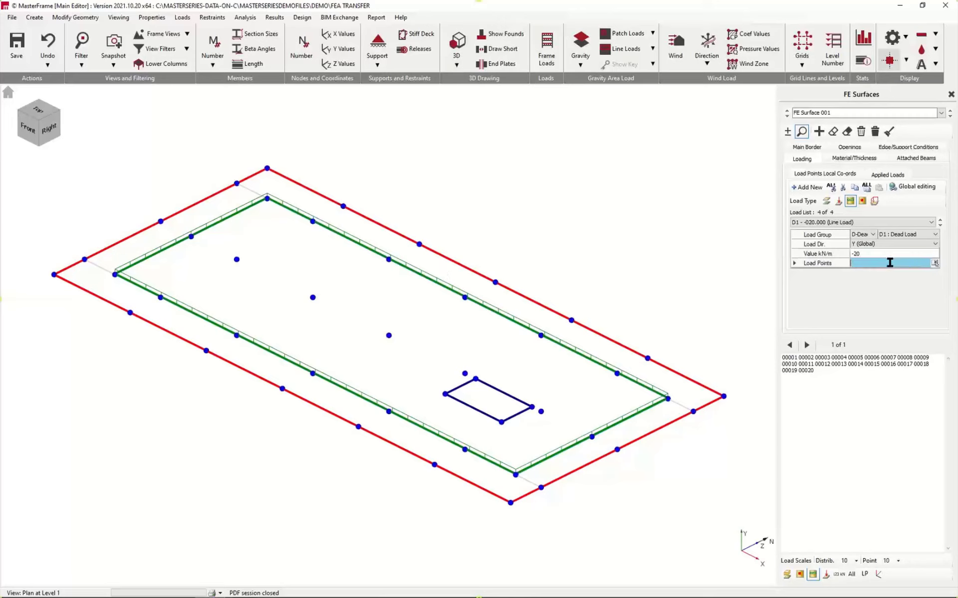
pyautogui.click(935, 264)
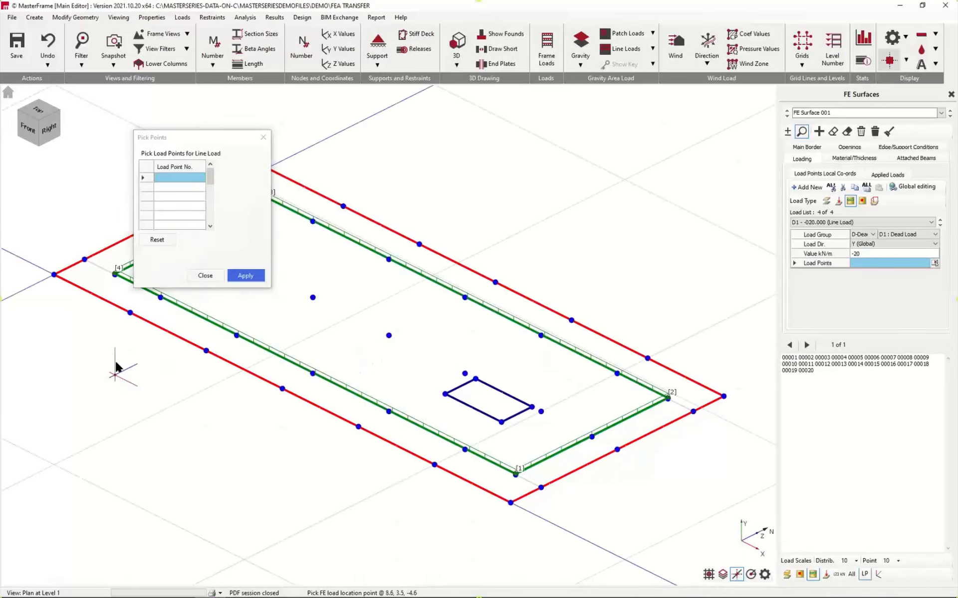
pyautogui.click(40, 115)
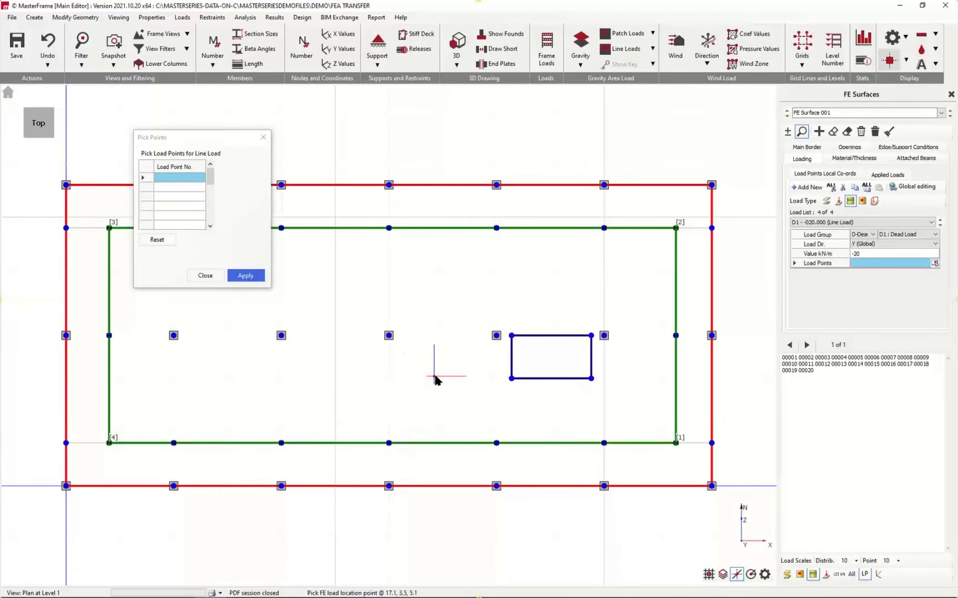
pyautogui.click(389, 432)
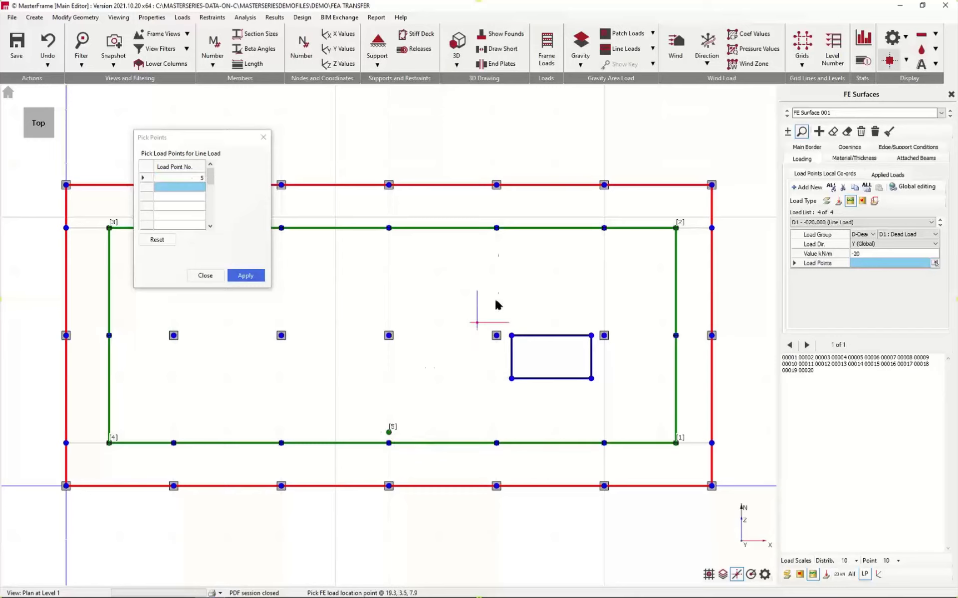
pyautogui.click(496, 271)
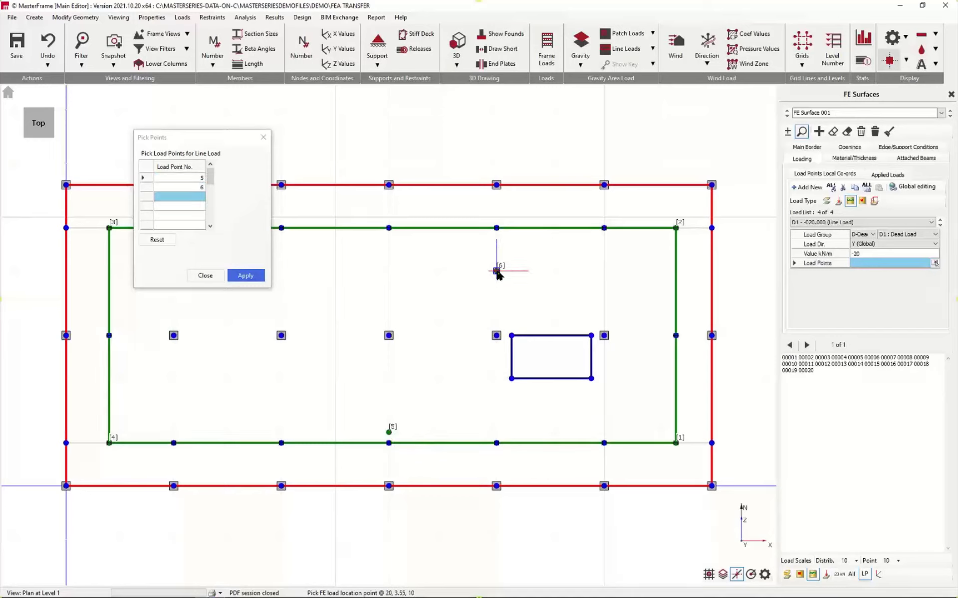
pyautogui.click(244, 275)
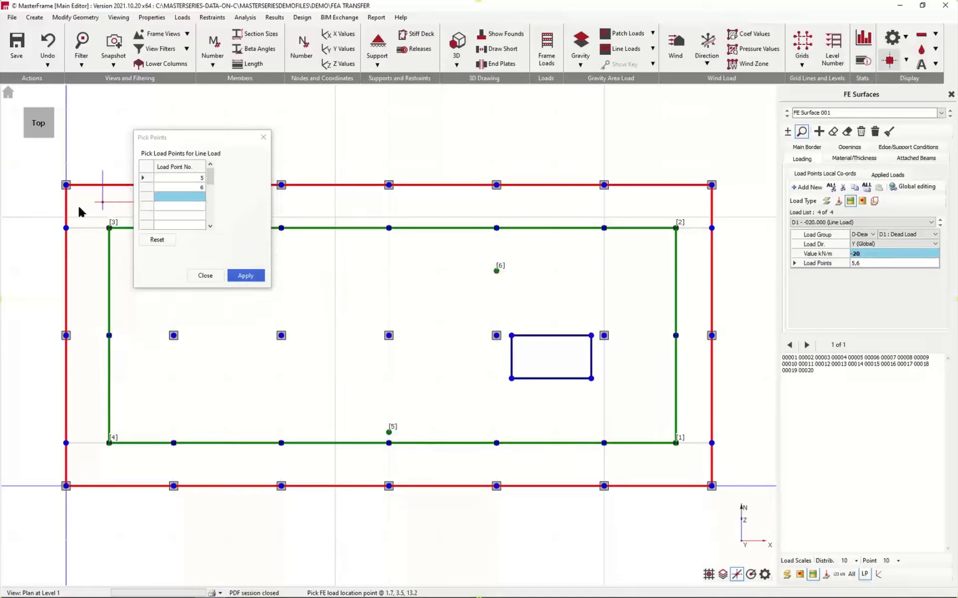
pyautogui.click(211, 274)
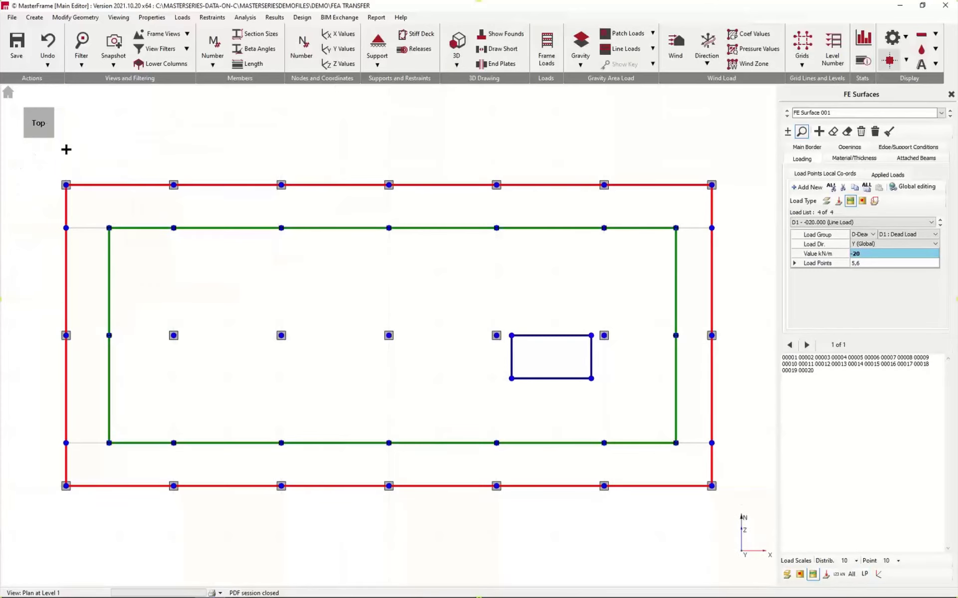
# Define the slab's material as codified concrete grade C32/40 with a thickness of 250 mm, and finish editing the FE surface.
pyautogui.click(7, 93)
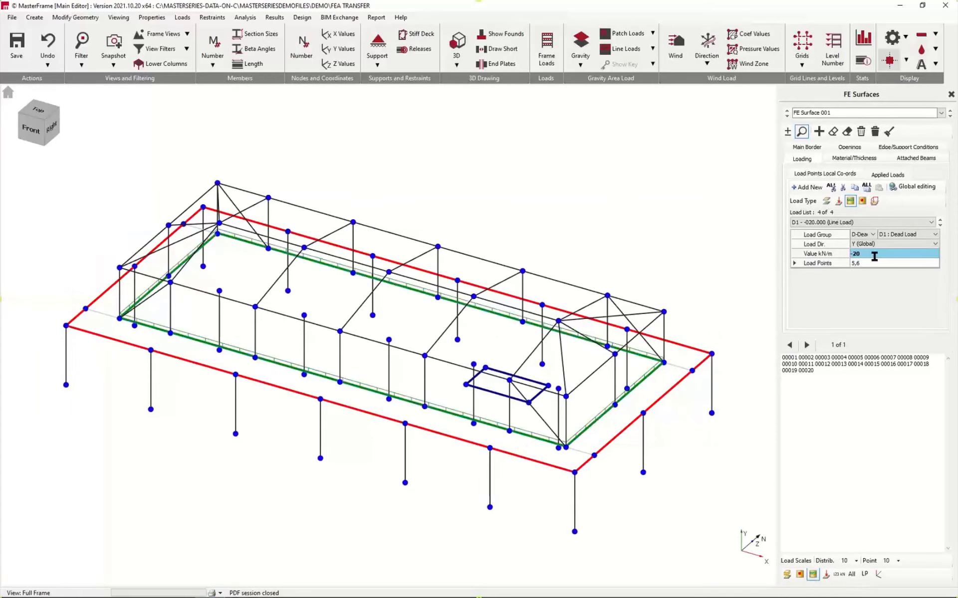
pyautogui.click(857, 163)
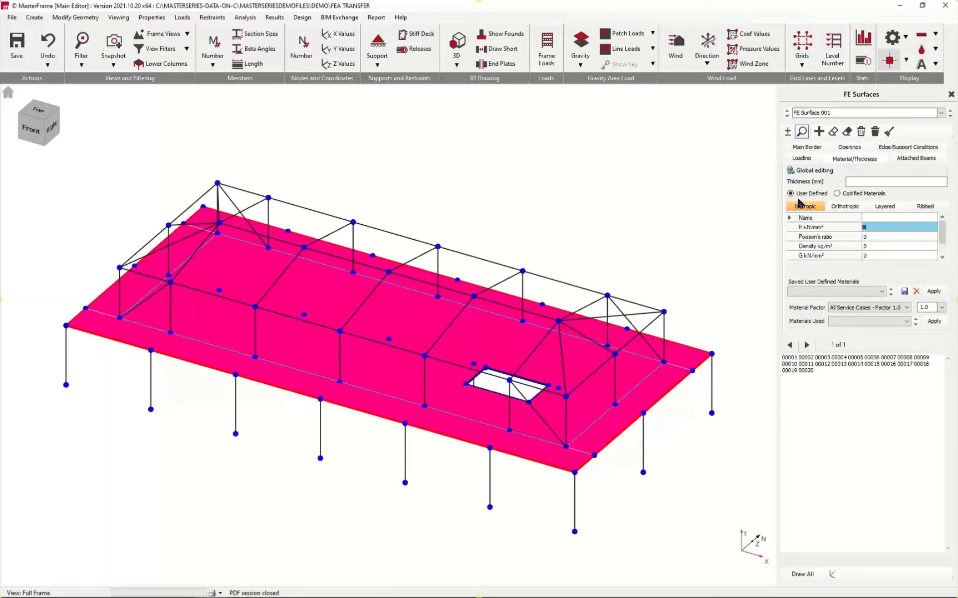
pyautogui.click(837, 194)
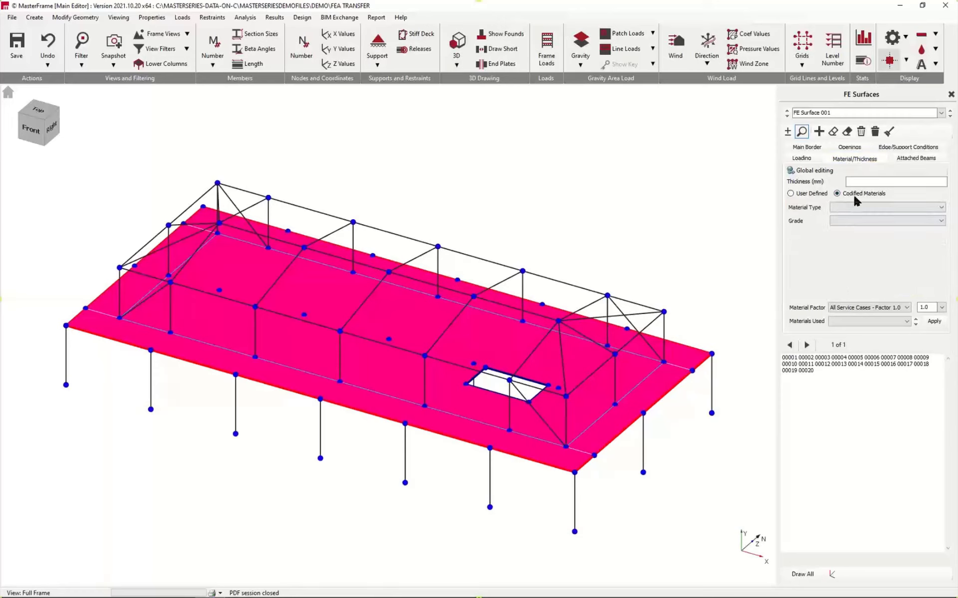
pyautogui.click(857, 206)
pyautogui.click(852, 217)
pyautogui.click(852, 220)
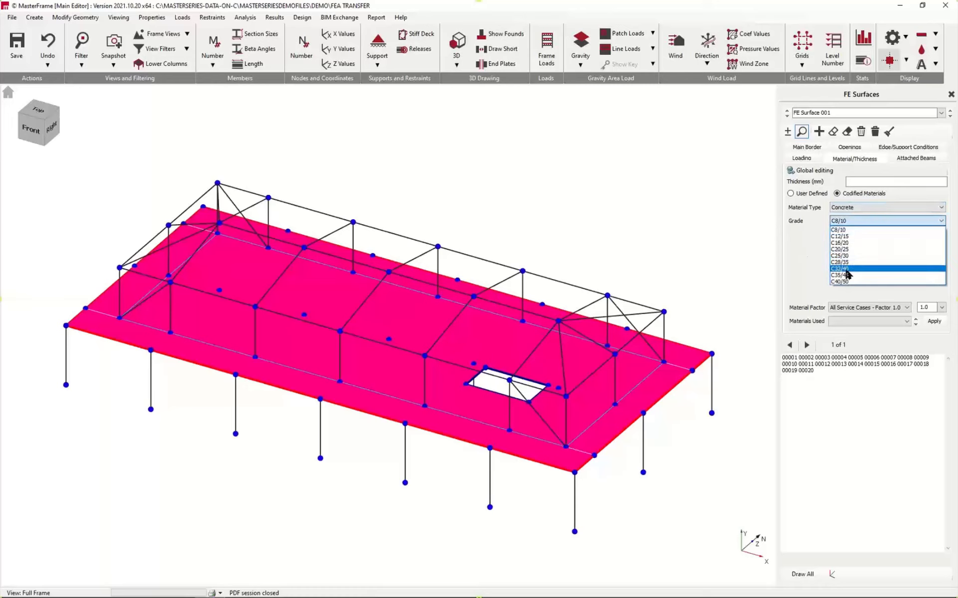
pyautogui.click(847, 270)
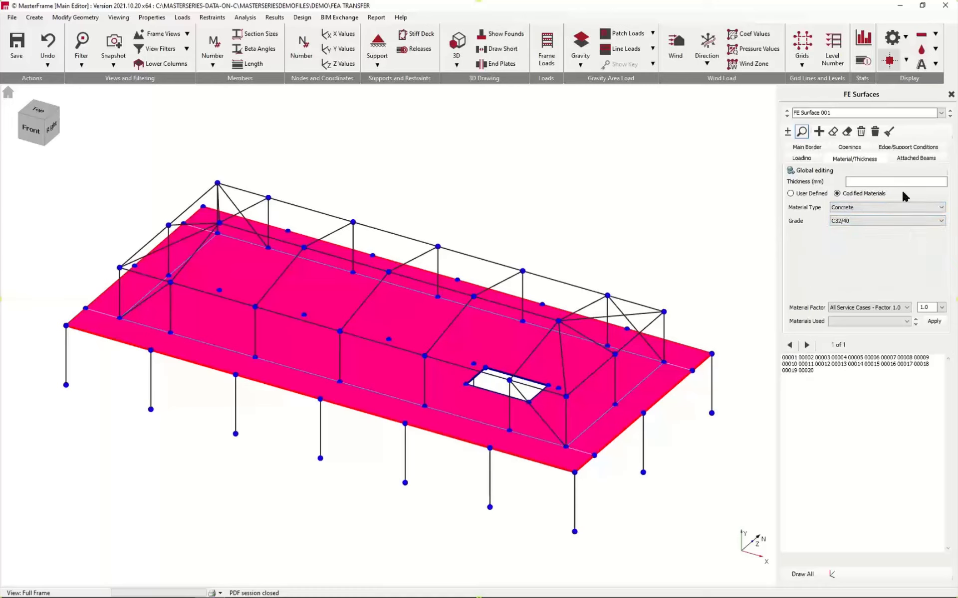
pyautogui.click(889, 181)
pyautogui.write('250')
pyautogui.click(951, 94)
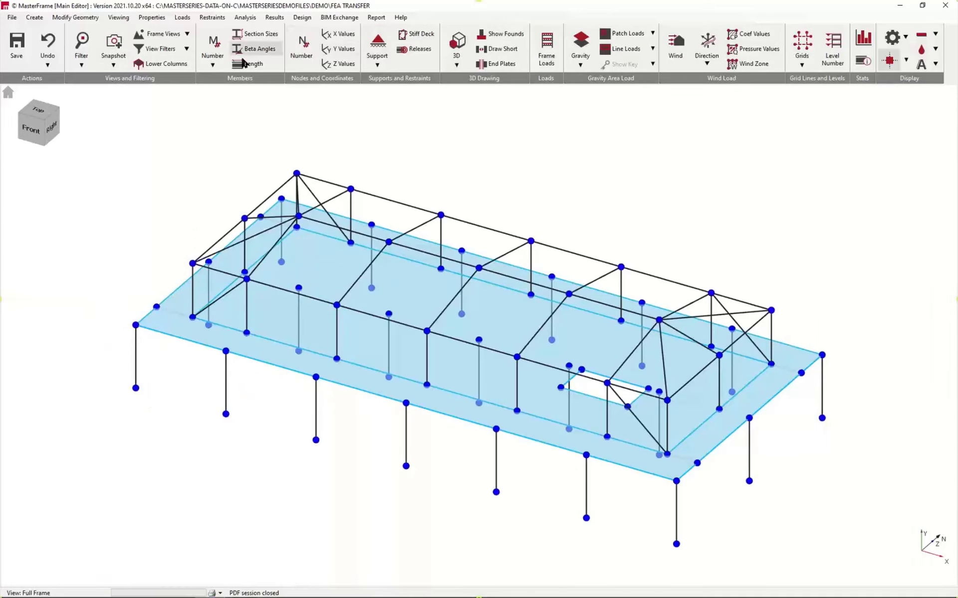
# Display the supports and run a static space frame analysis, meshing the finite element surfaces as part of it.
pyautogui.click(377, 47)
pyautogui.moveTo(349, 471); pyautogui.dragTo(380, 455, button='middle')
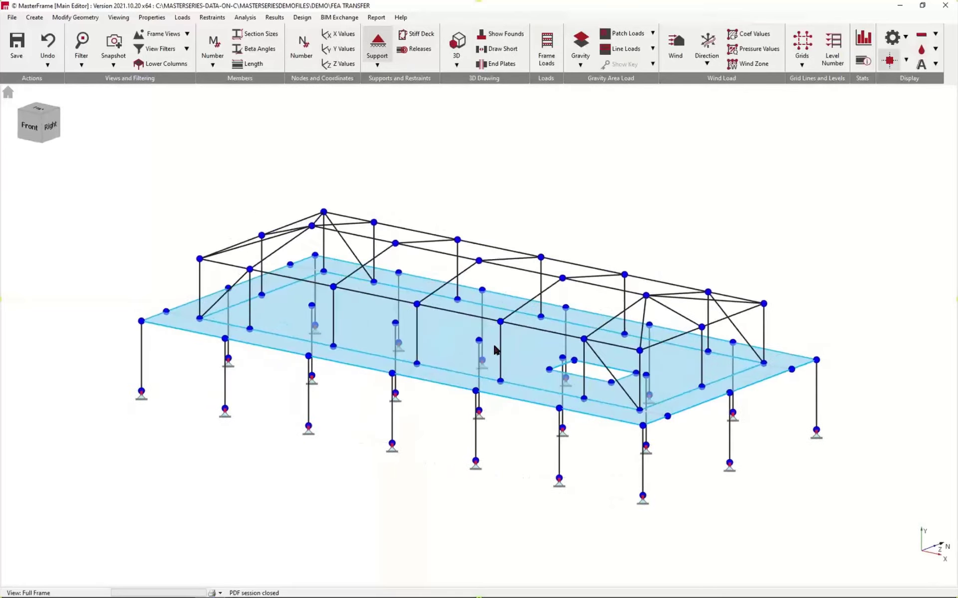
pyautogui.click(245, 18)
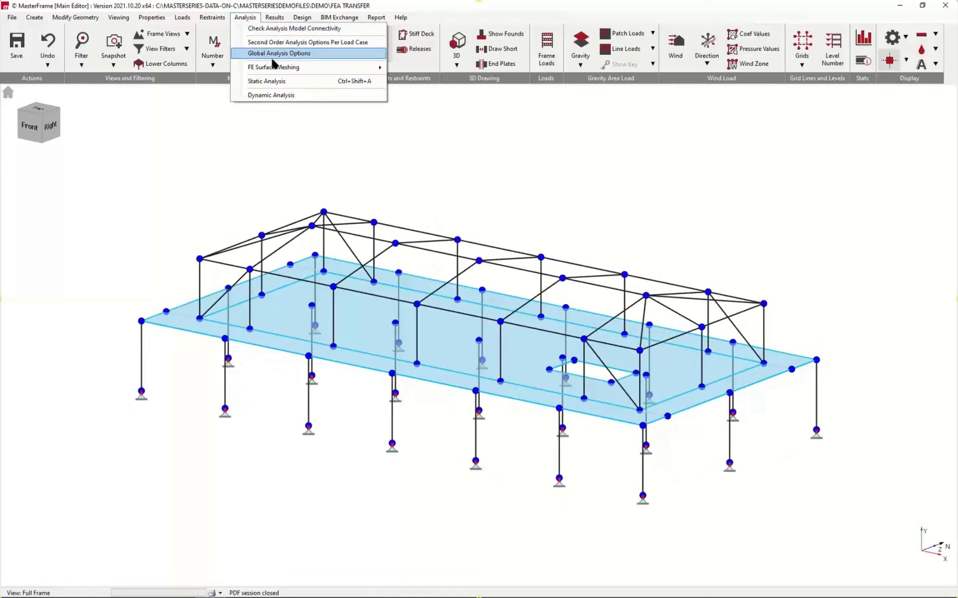
pyautogui.click(279, 82)
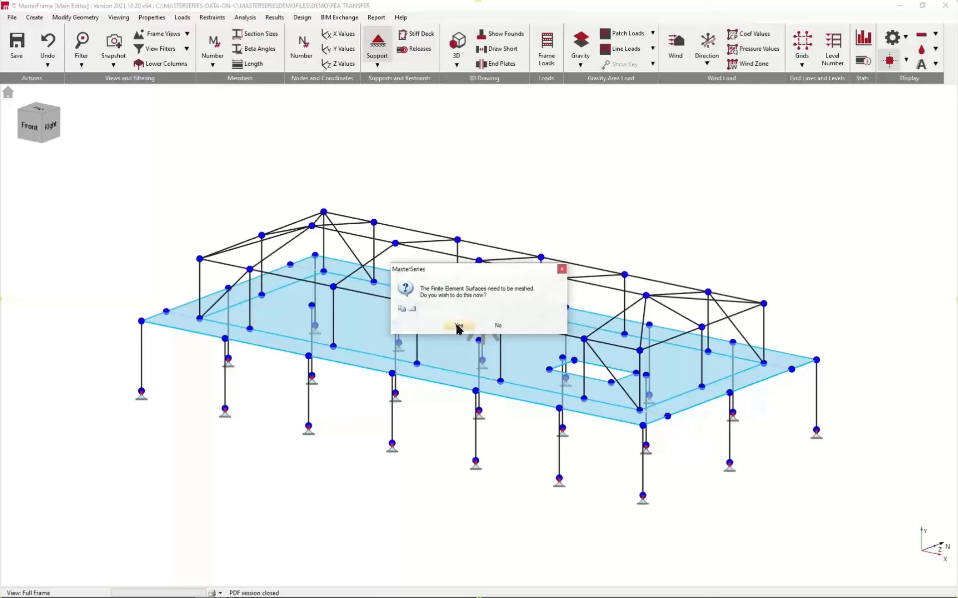
pyautogui.click(457, 326)
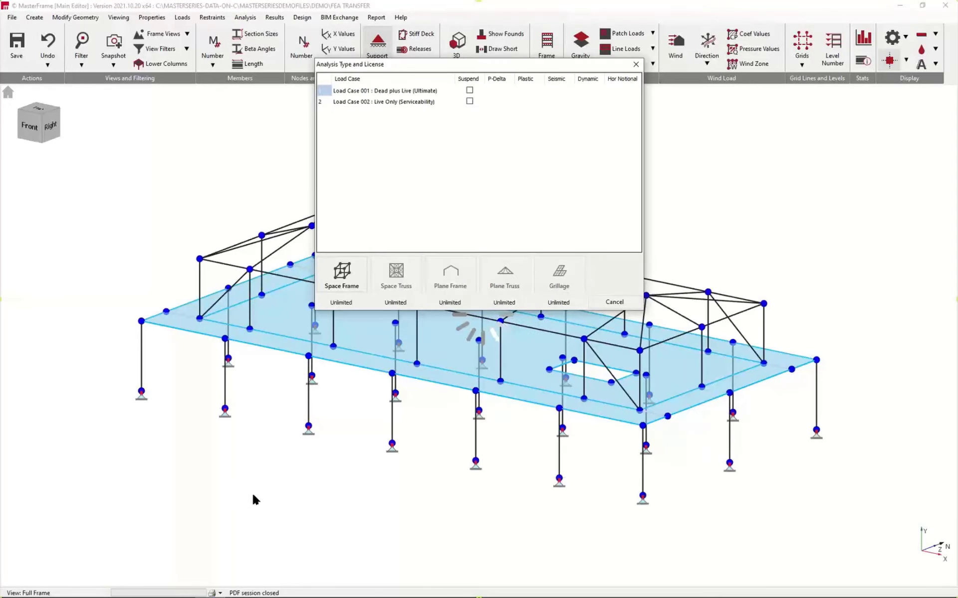
pyautogui.click(338, 279)
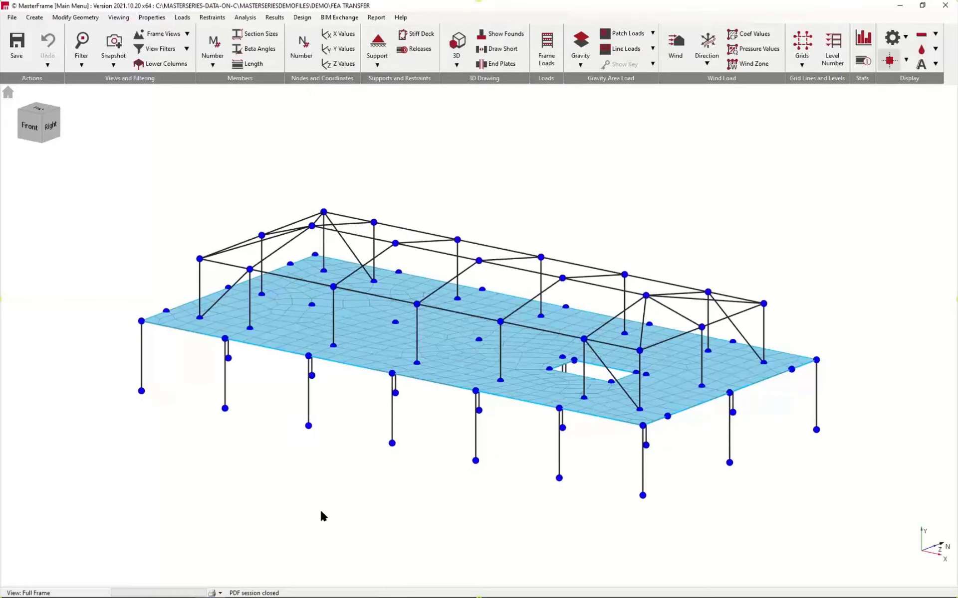
pyautogui.moveTo(343, 380)
pyautogui.mouseDown(button='middle')
pyautogui.moveTo(415, 444)
pyautogui.moveTo(522, 442)
pyautogui.moveTo(456, 419)
pyautogui.moveTo(472, 406)
pyautogui.mouseUp(button='middle')
pyautogui.moveTo(664, 442); pyautogui.dragTo(632, 419, button='middle')
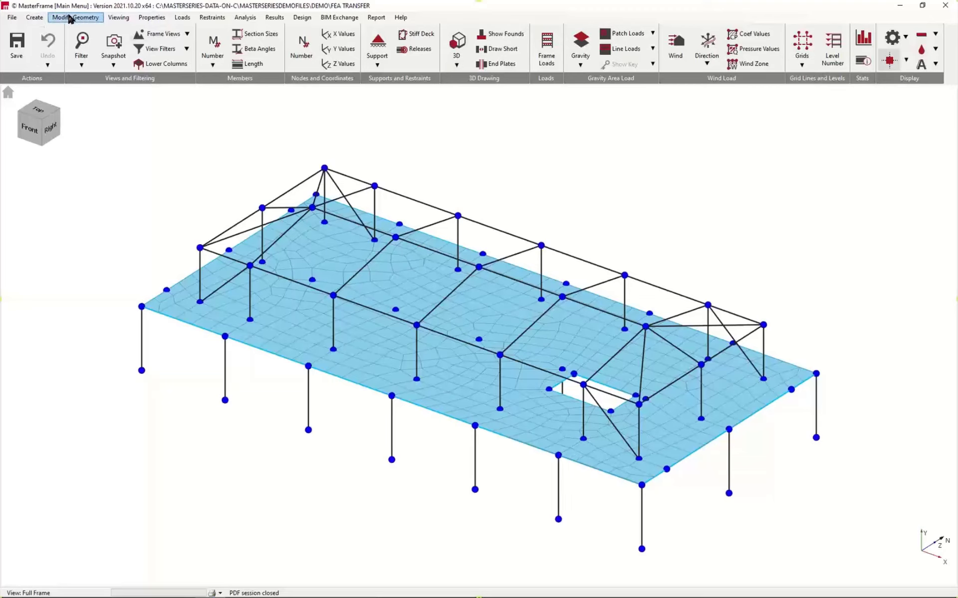
# Move the seven columns along the slab's front long edge as whole members by 0.1 m in Z, previewing before applying.
pyautogui.click(72, 20)
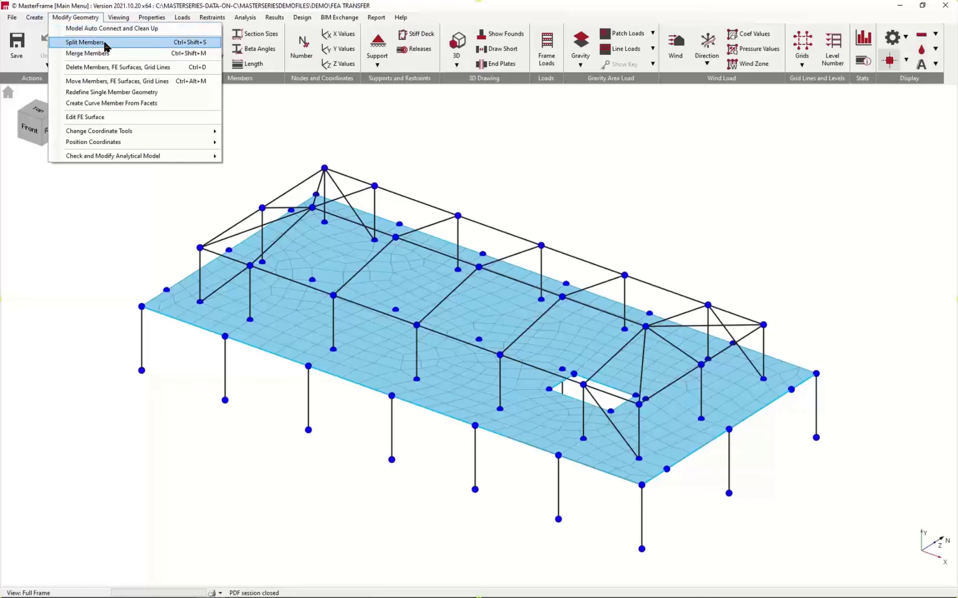
pyautogui.click(114, 82)
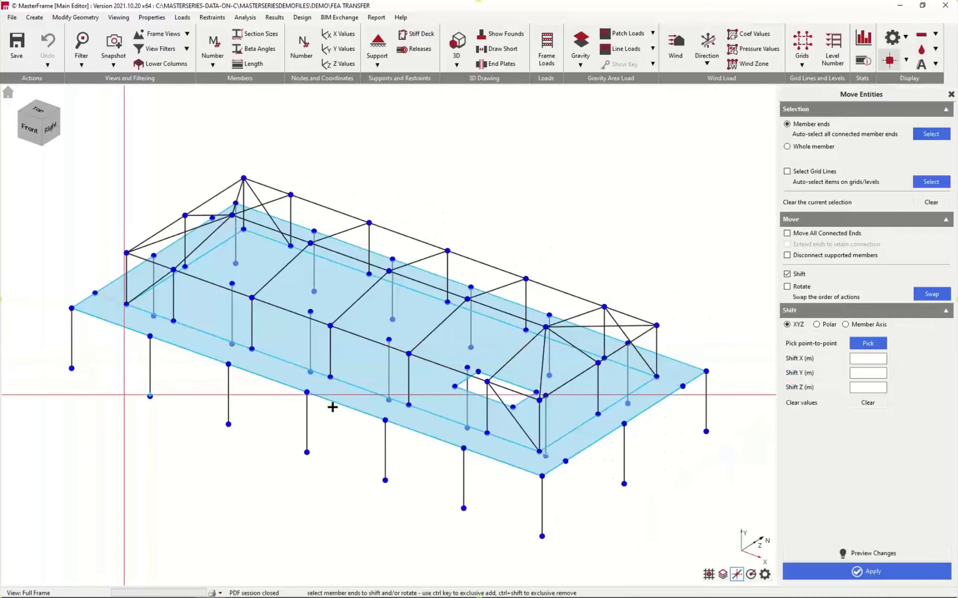
pyautogui.click(787, 146)
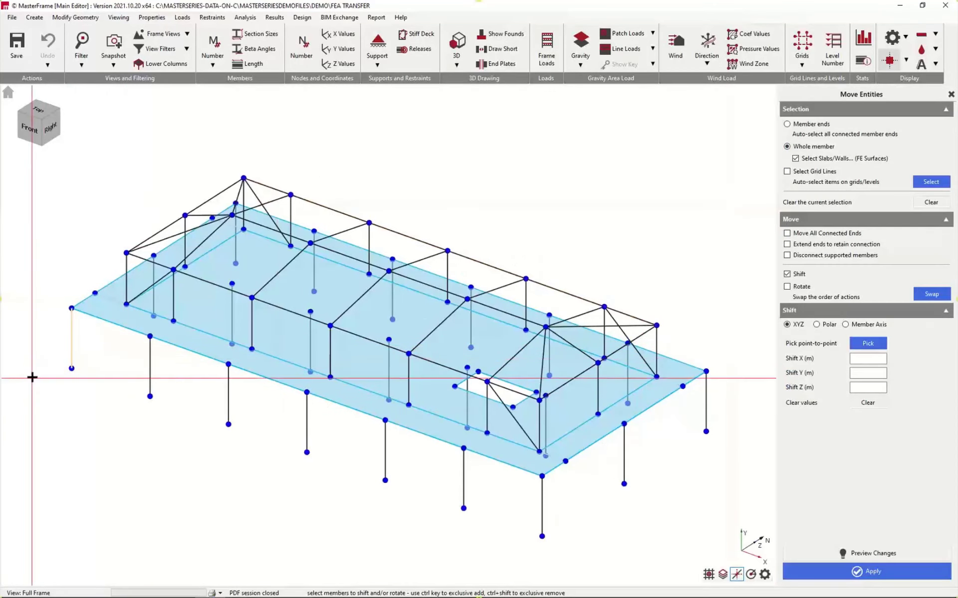
pyautogui.click(72, 337)
pyautogui.click(150, 389)
pyautogui.click(228, 394)
pyautogui.click(306, 425)
pyautogui.click(386, 453)
pyautogui.click(464, 484)
pyautogui.click(540, 506)
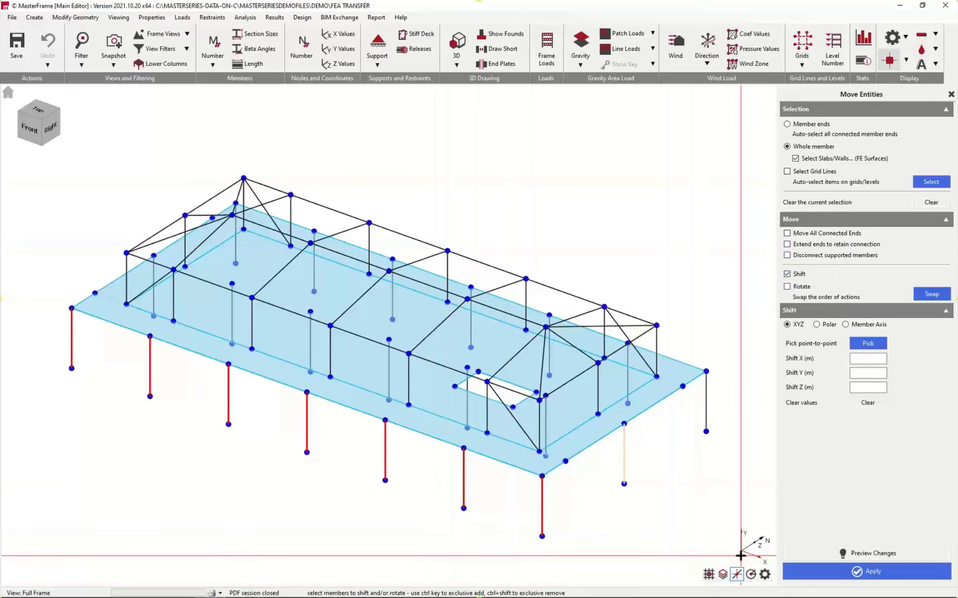
pyautogui.click(864, 343)
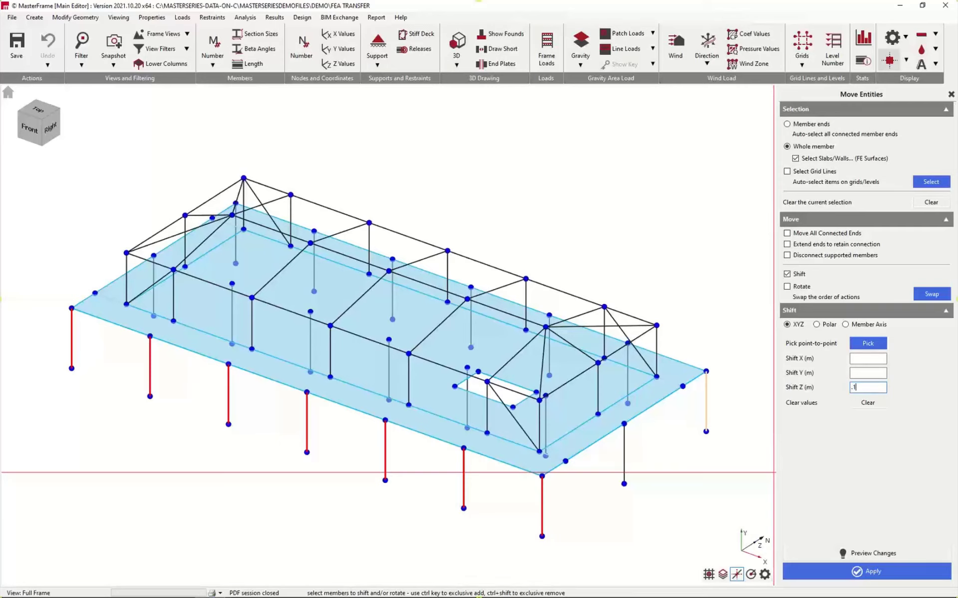
pyautogui.click(874, 553)
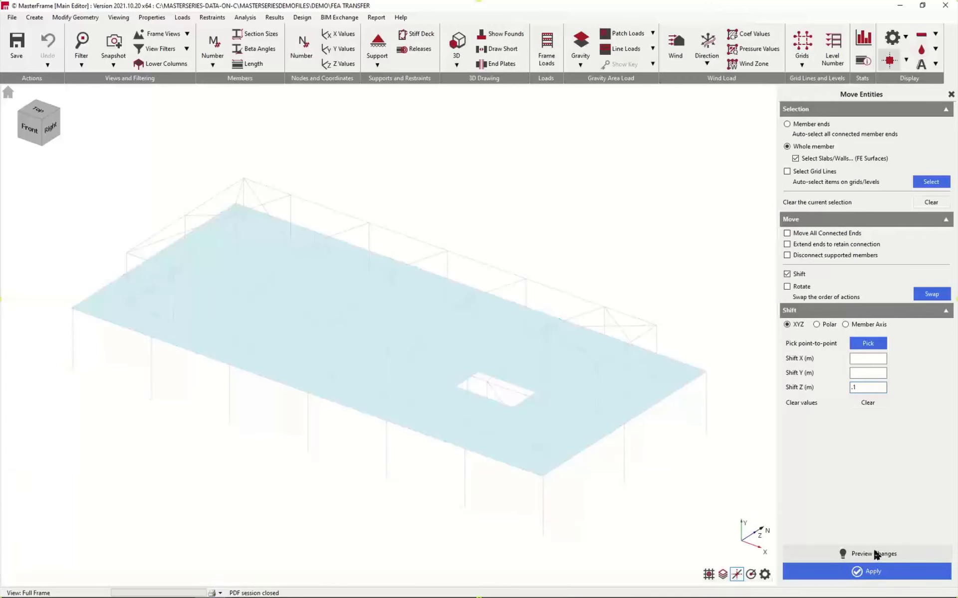
pyautogui.click(838, 570)
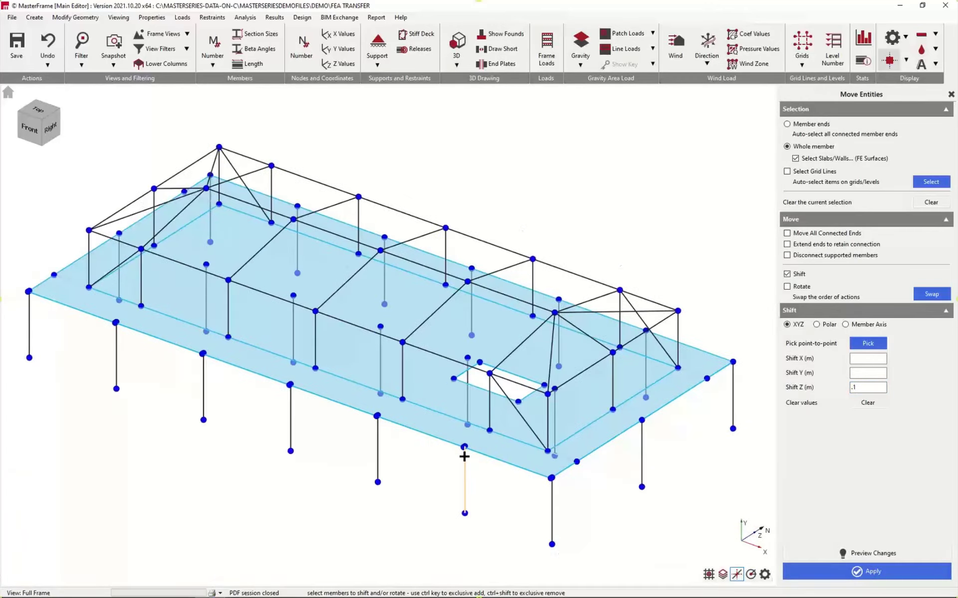
# Finish moving the columns and rerun the static space frame analysis, meshing the finite element surfaces again.
pyautogui.scroll(5, 464, 457)
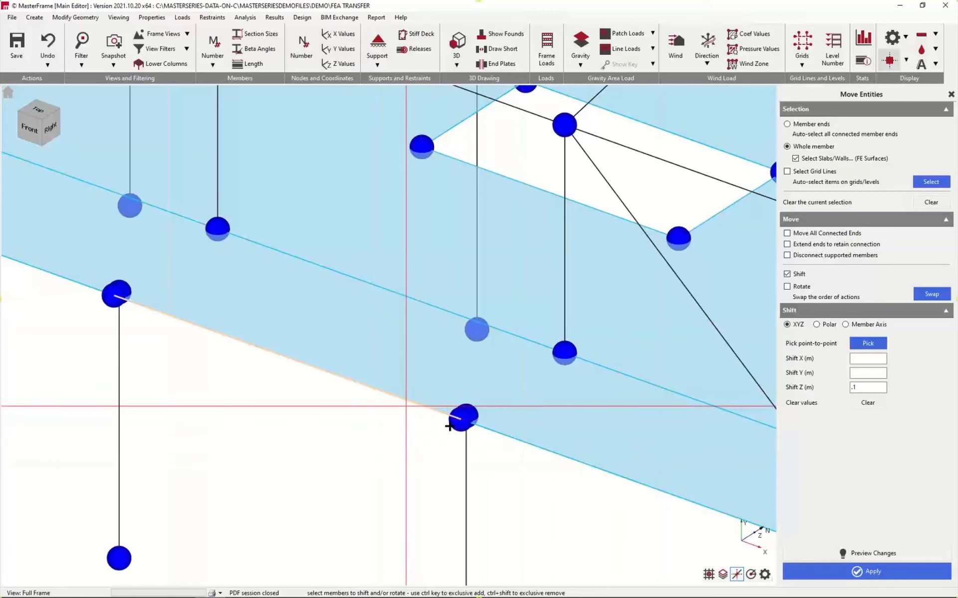
pyautogui.scroll(-5, 365, 464)
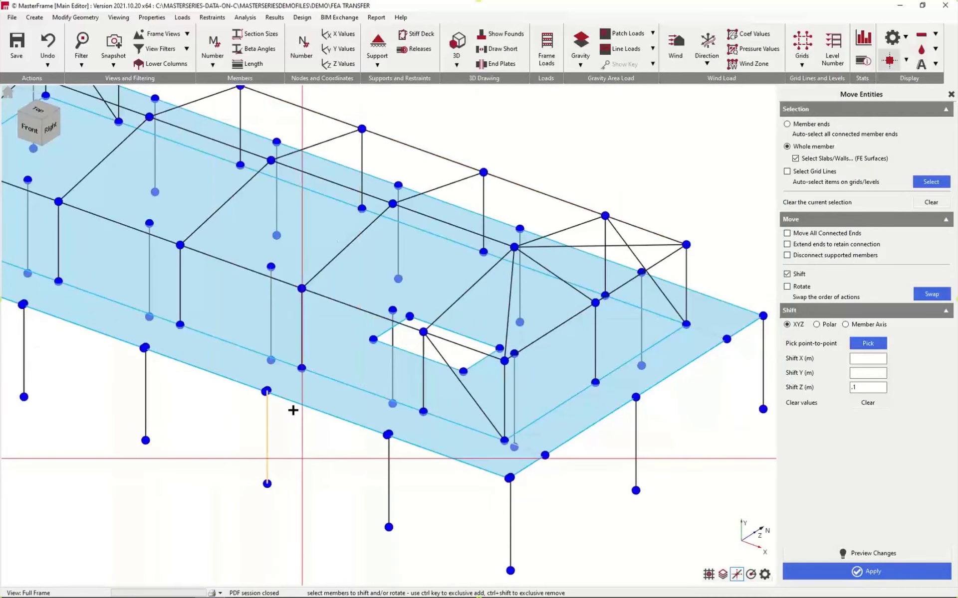
pyautogui.click(951, 95)
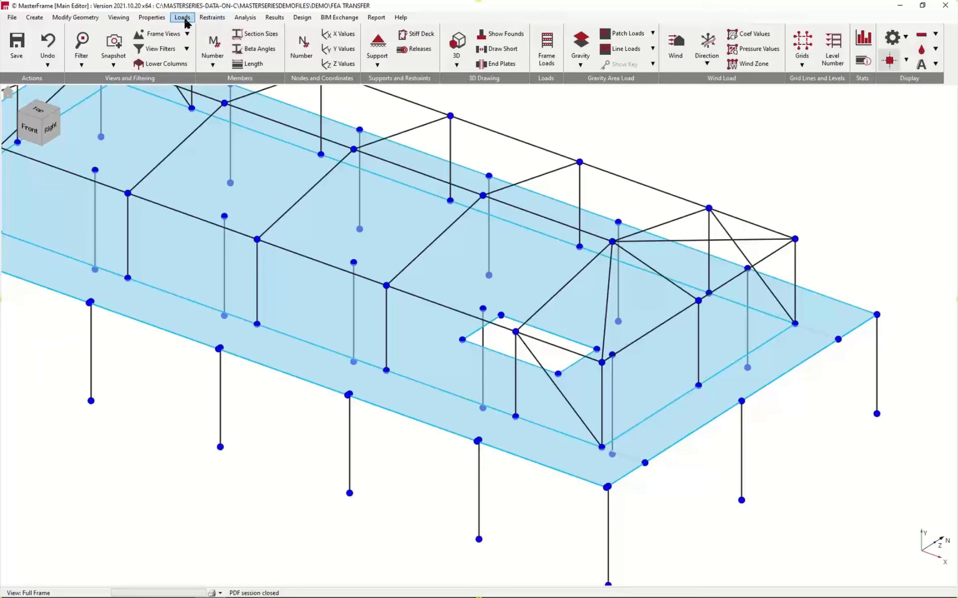
pyautogui.click(245, 18)
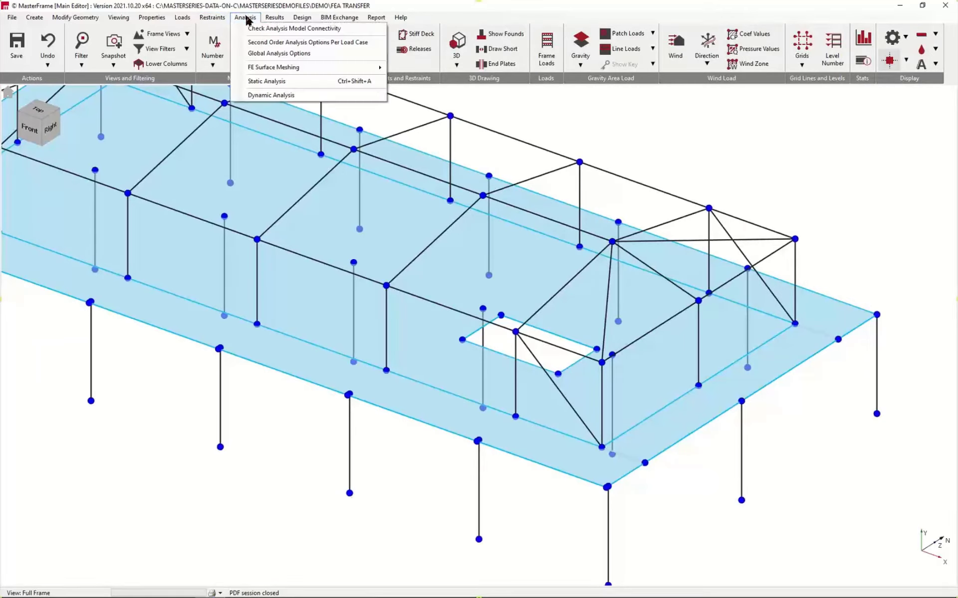
pyautogui.click(289, 81)
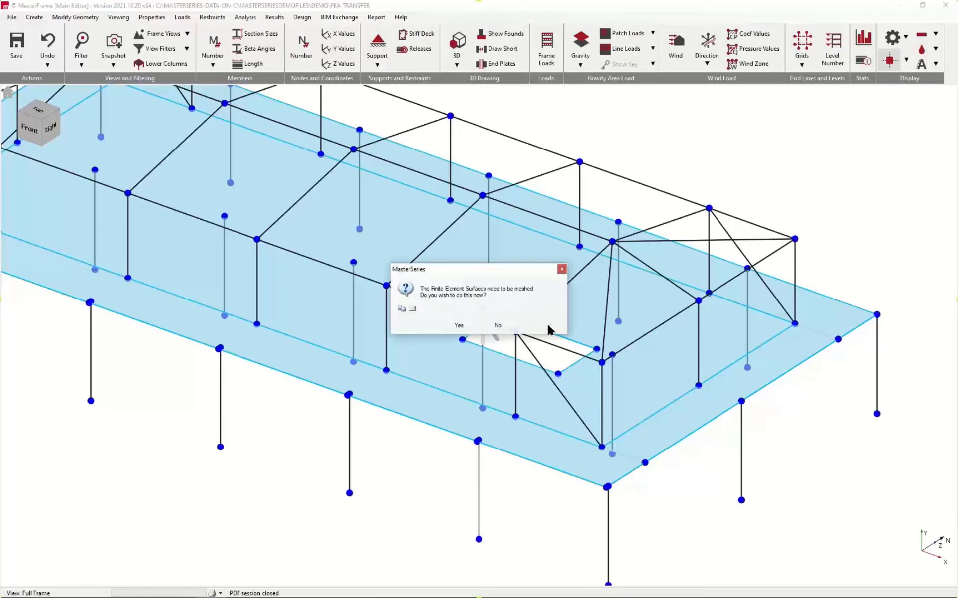
pyautogui.click(460, 327)
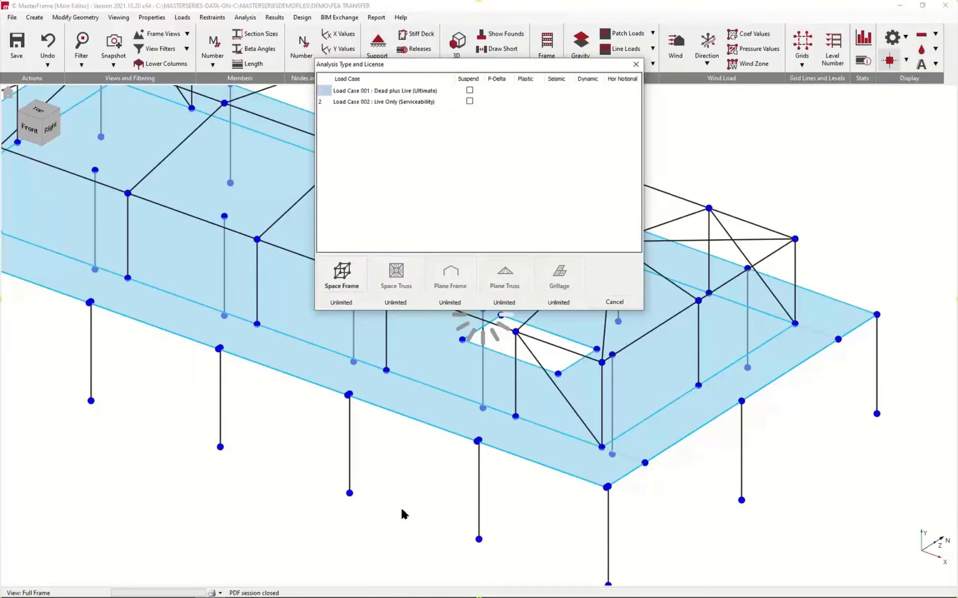
pyautogui.click(342, 272)
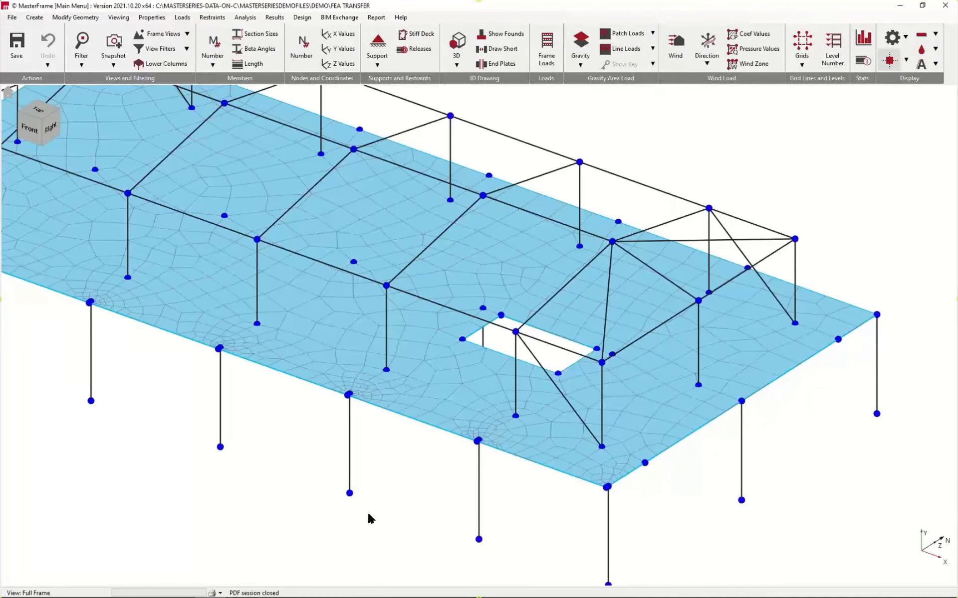
# Examine the slab mesh around the front-edge column heads in plan view, with the node markers hidden.
pyautogui.scroll(5, 489, 450)
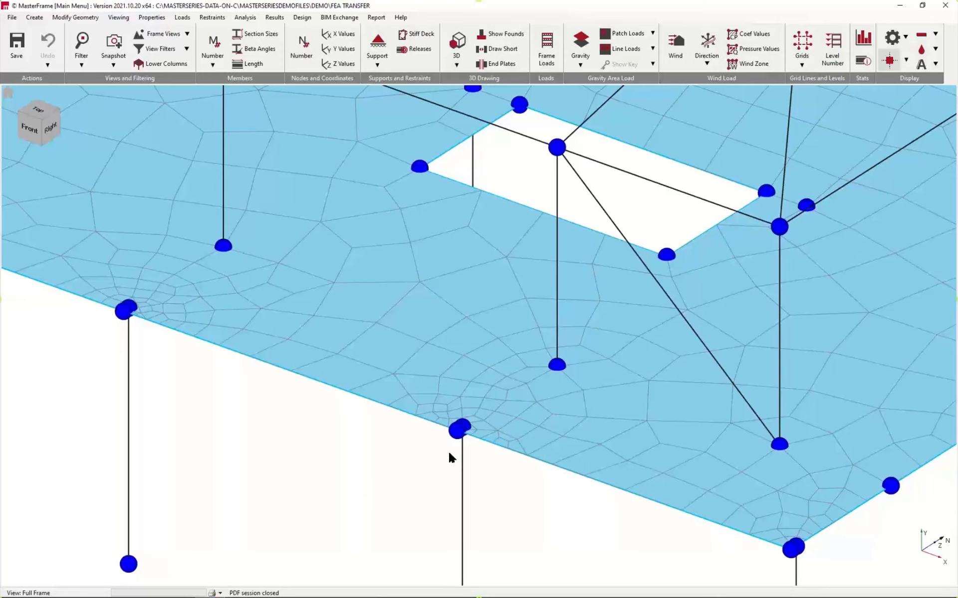
pyautogui.click(38, 111)
pyautogui.scroll(-5, 486, 270)
pyautogui.scroll(8, 497, 521)
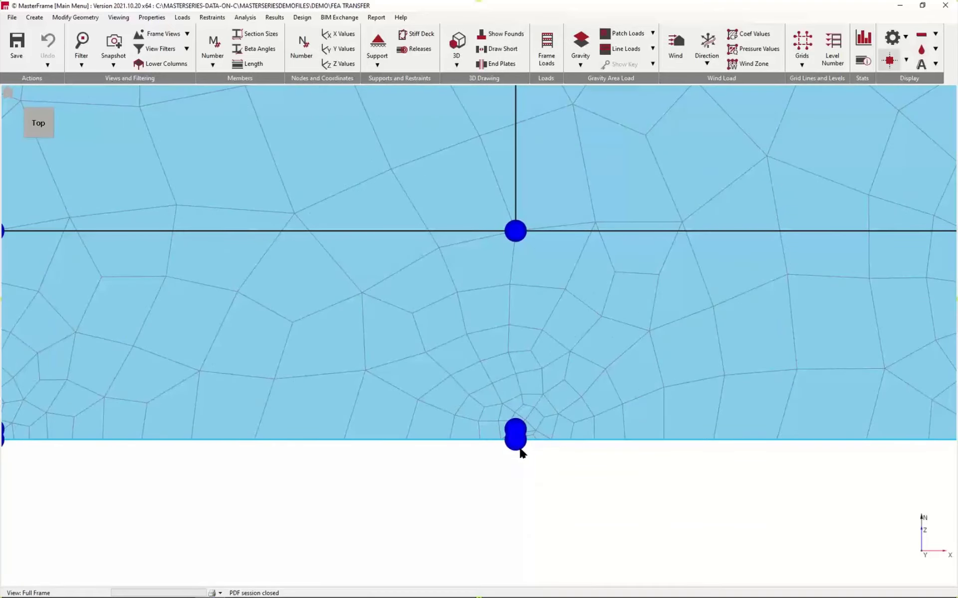
pyautogui.scroll(4, 541, 440)
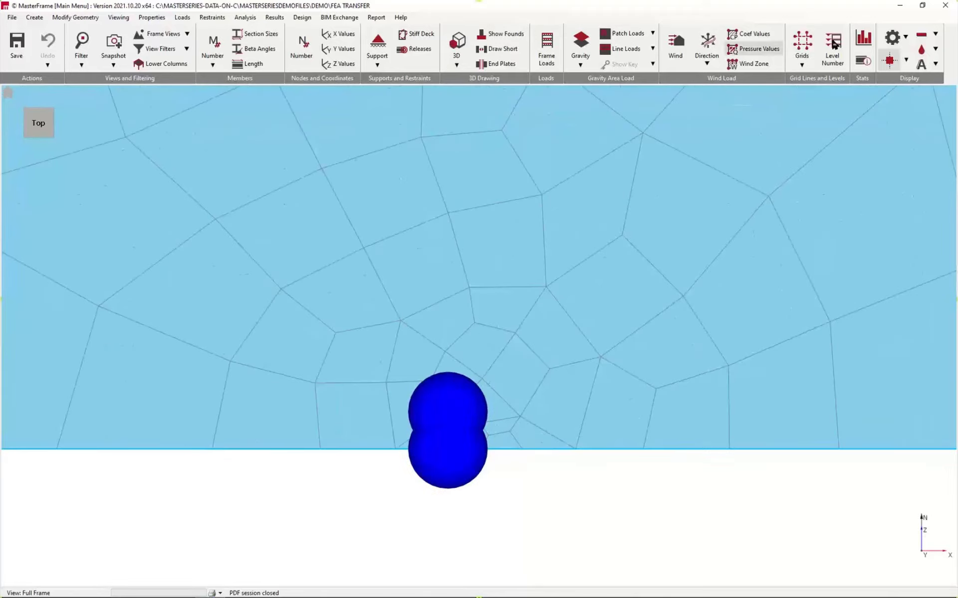
pyautogui.click(889, 60)
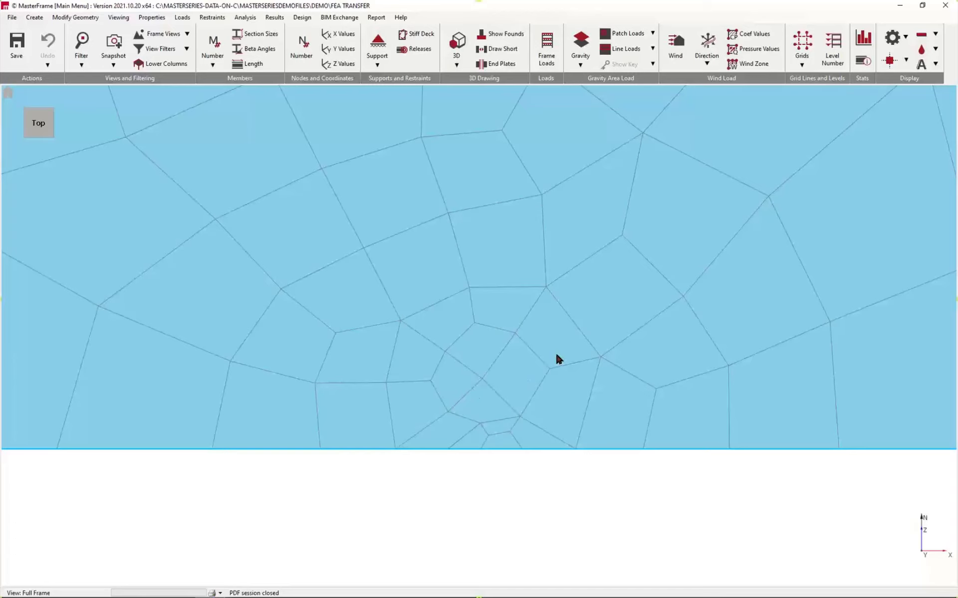
pyautogui.scroll(-2, 395, 335)
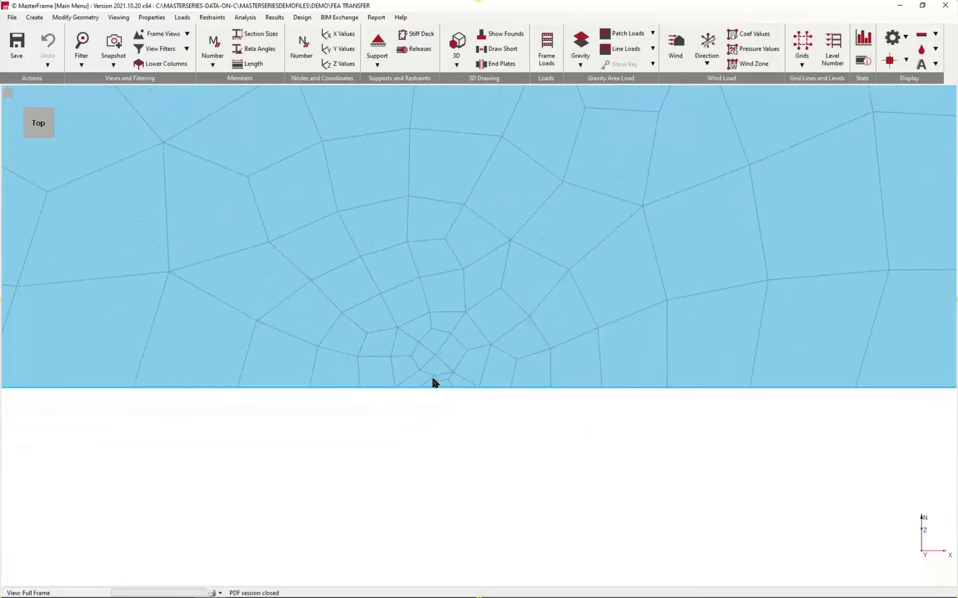
pyautogui.scroll(-2, 432, 383)
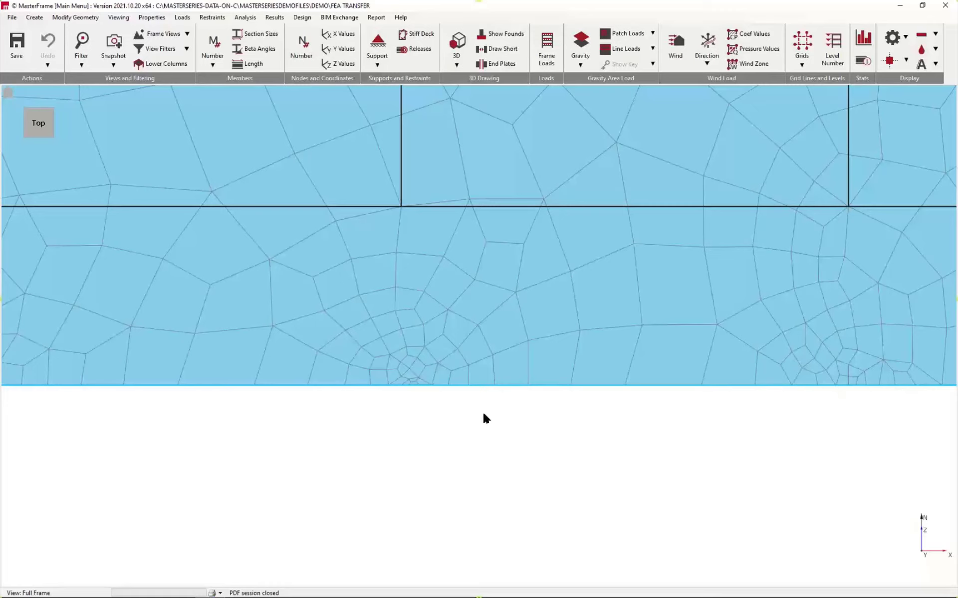
pyautogui.click(8, 91)
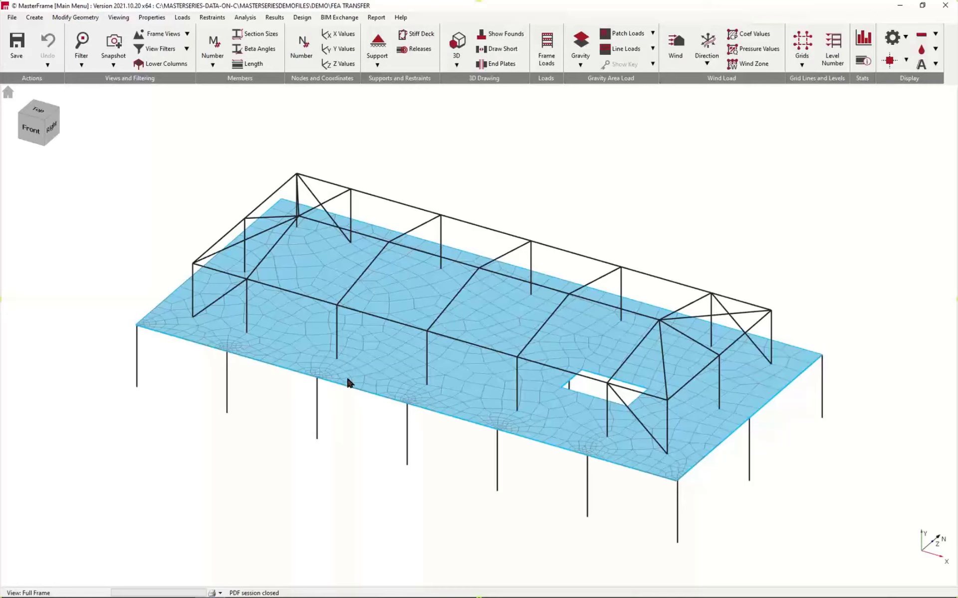
# Display the graphic analysis results for Plan at Level 1, plotting the shell elements' Max Error percentage contours.
pyautogui.click(274, 17)
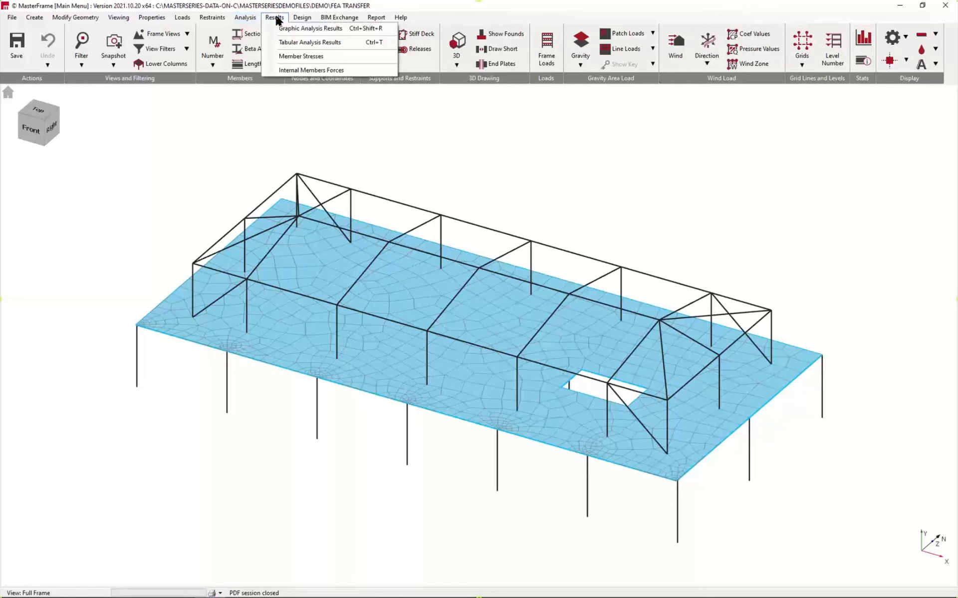
pyautogui.click(322, 29)
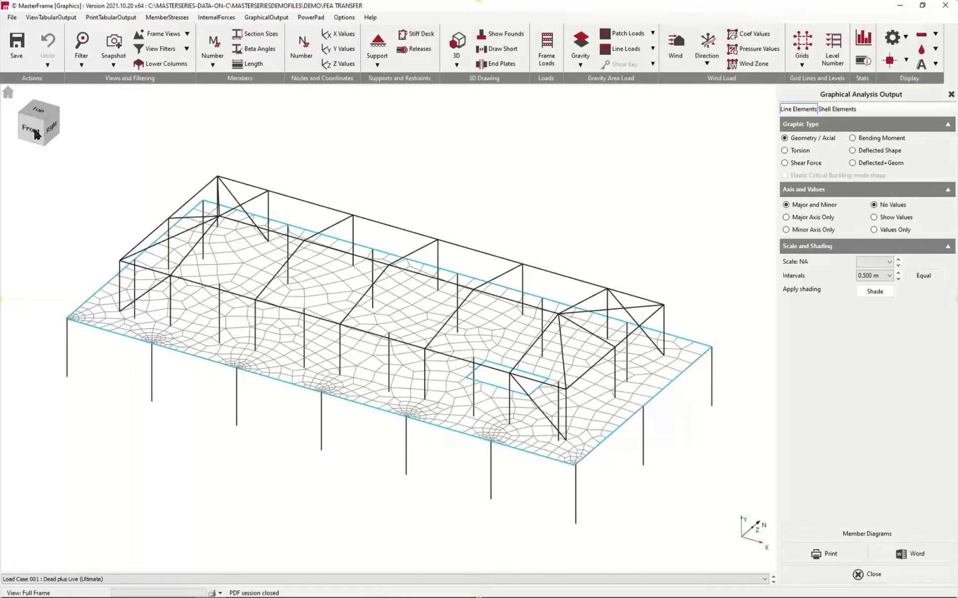
pyautogui.click(167, 37)
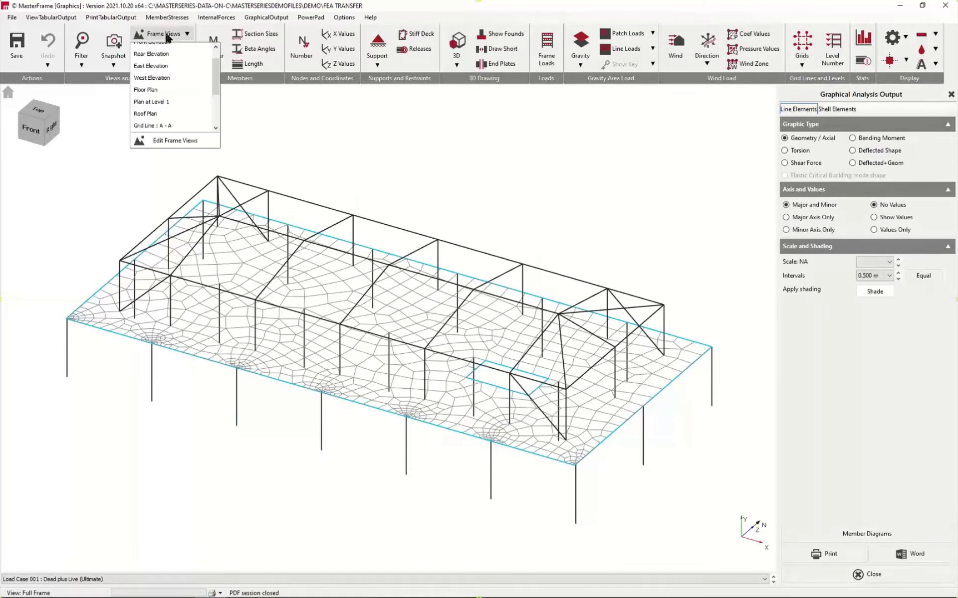
pyautogui.click(154, 103)
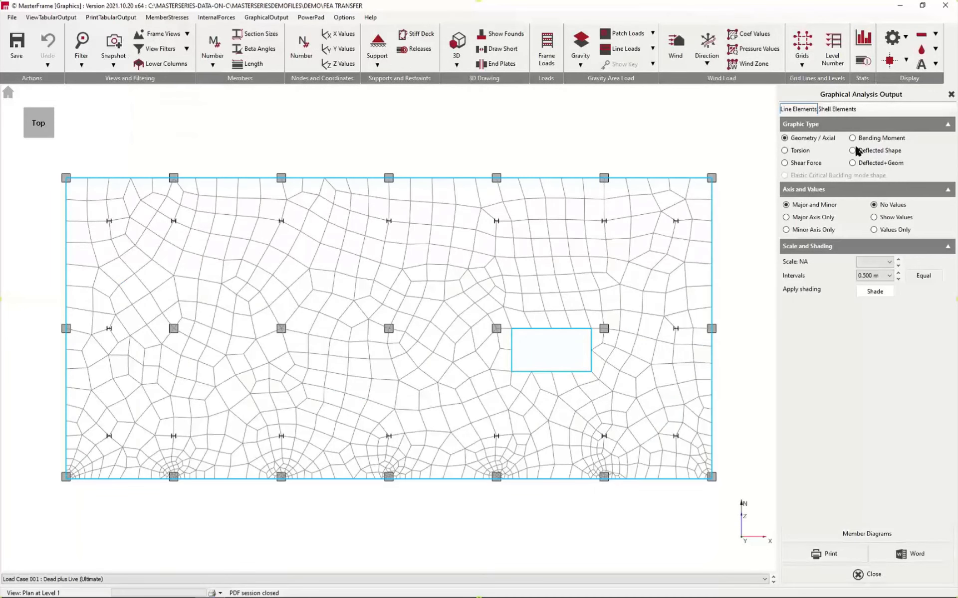
pyautogui.click(837, 109)
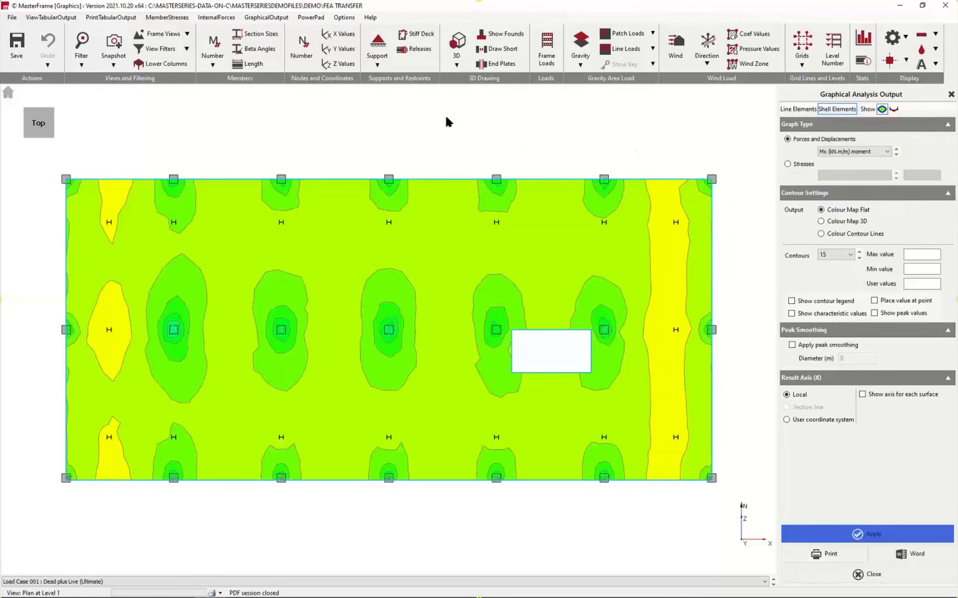
pyautogui.click(855, 152)
pyautogui.click(856, 161)
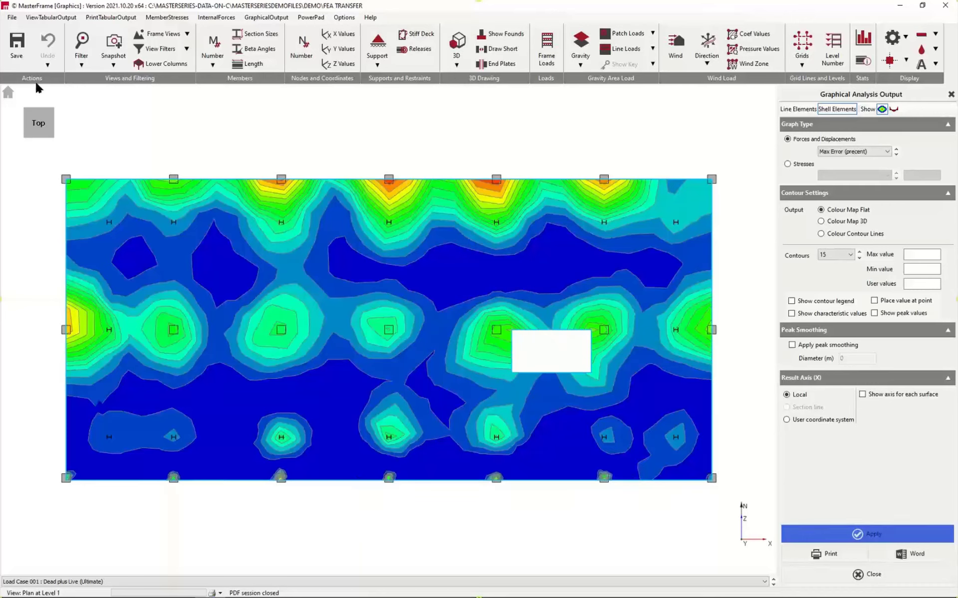
# Examine the error contours in a 3D view with the contour legend shown, then close the results and return to the full frame.
pyautogui.click(50, 133)
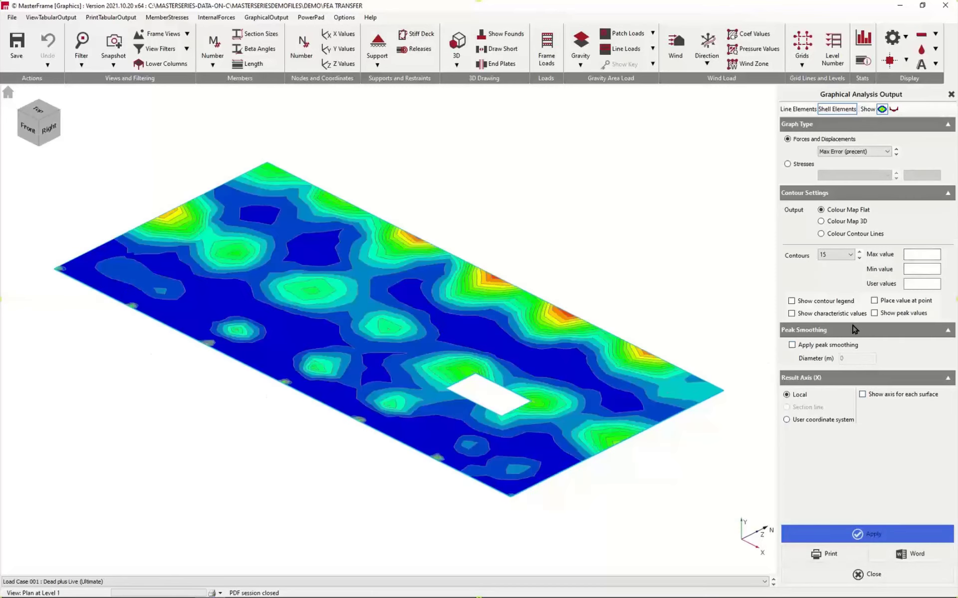
pyautogui.click(818, 304)
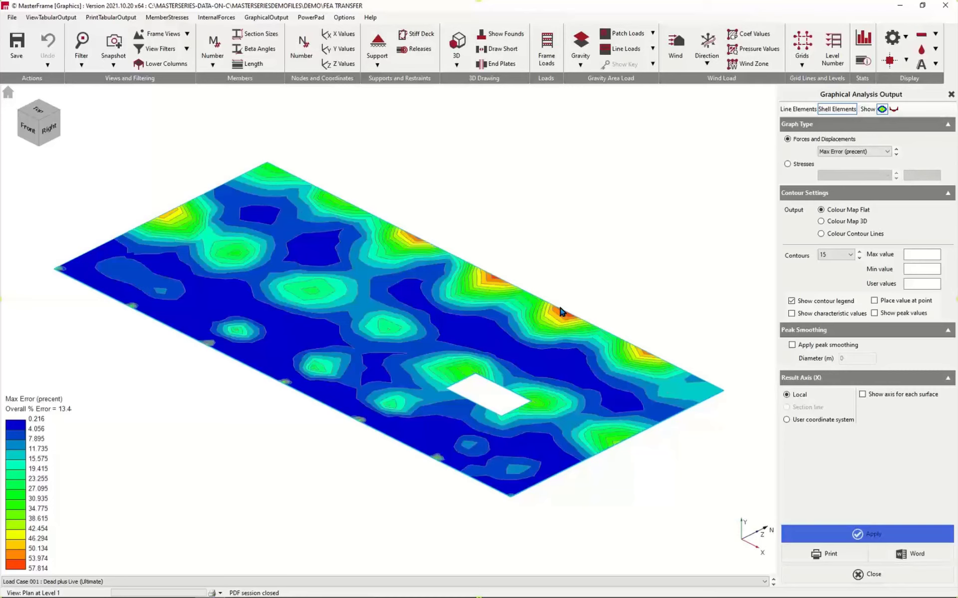
pyautogui.click(950, 94)
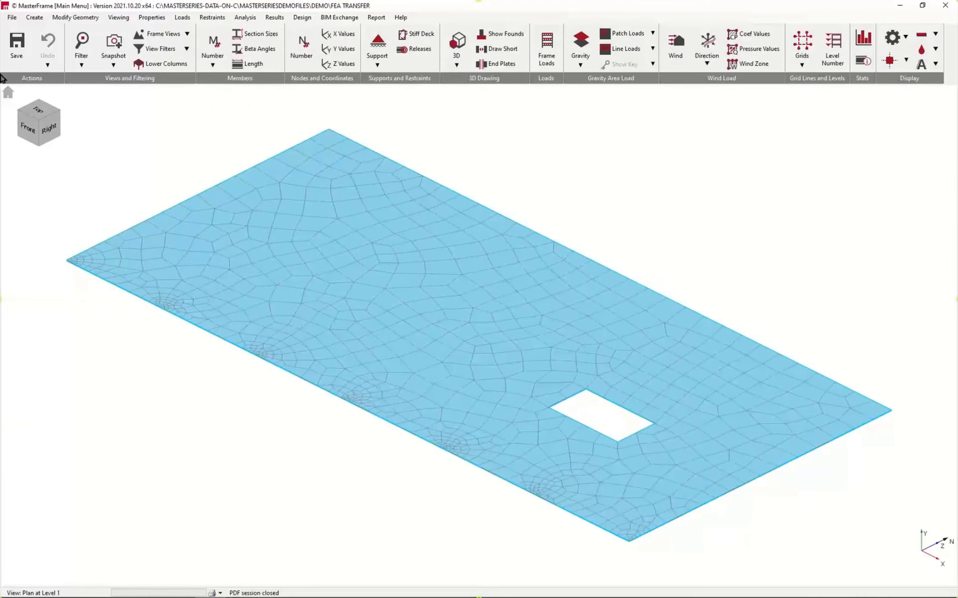
pyautogui.click(8, 92)
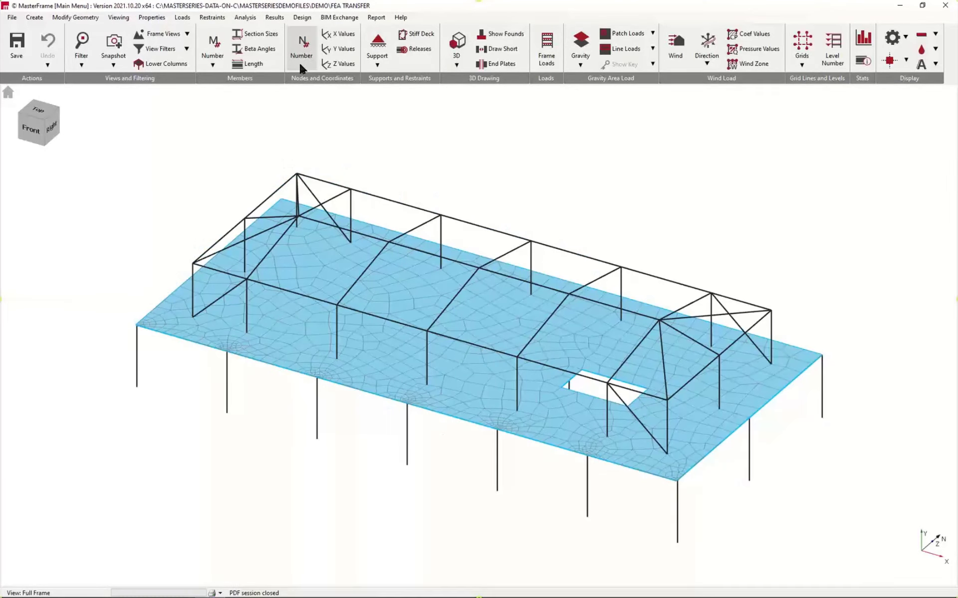
# Review the global finite element meshing options, including the default initial mesh size, and close them.
pyautogui.click(245, 18)
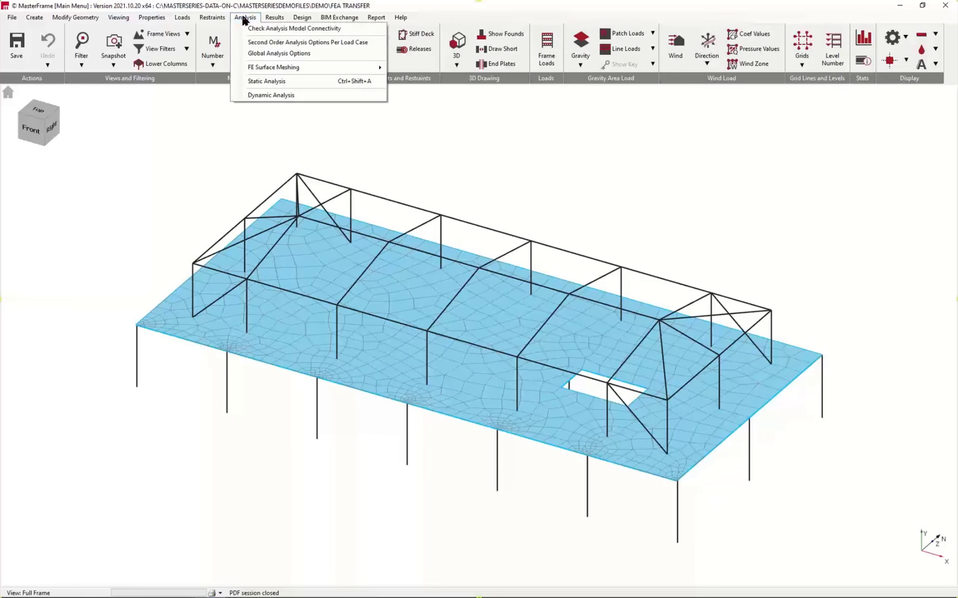
pyautogui.moveTo(280, 68)
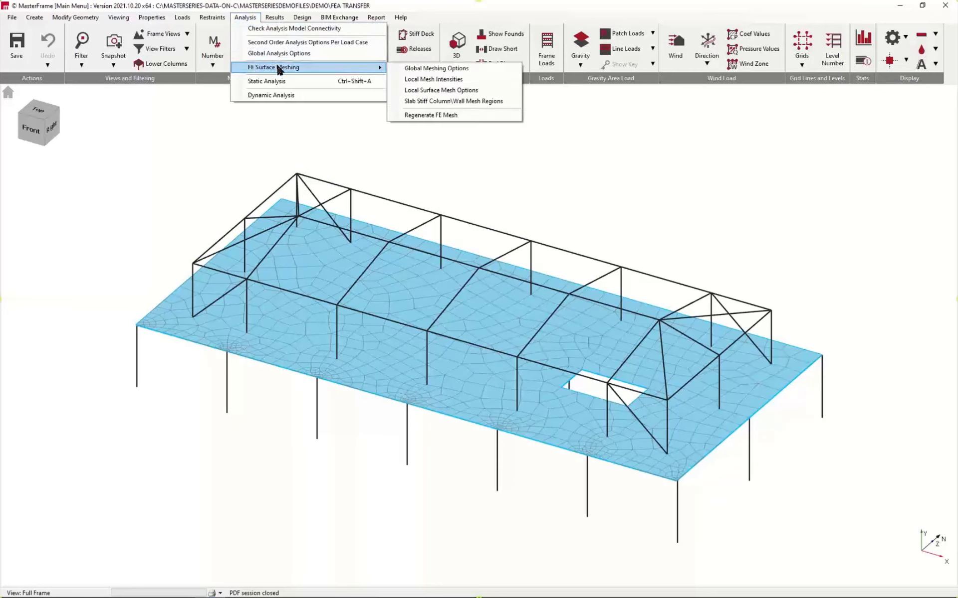
pyautogui.click(454, 68)
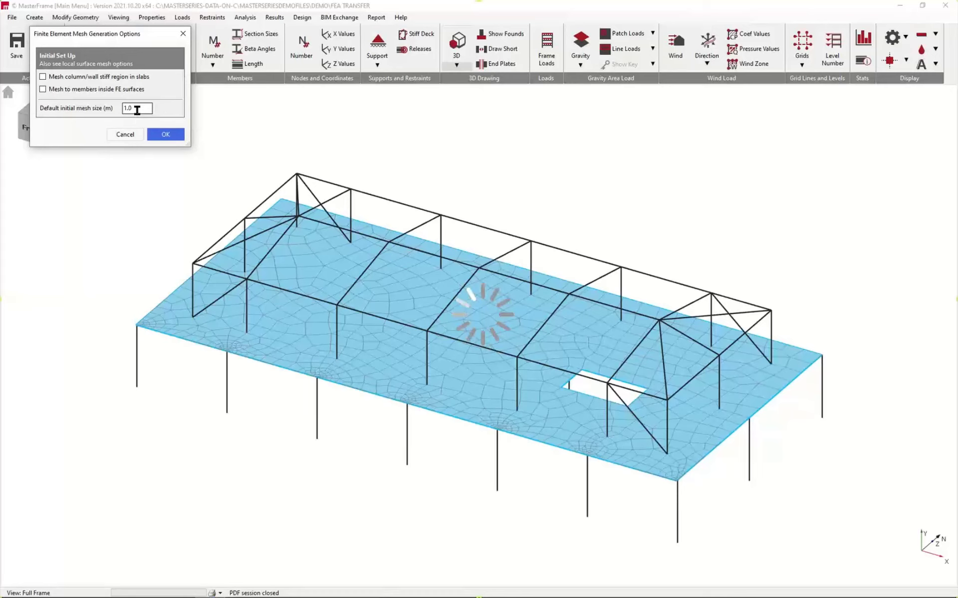
pyautogui.click(183, 35)
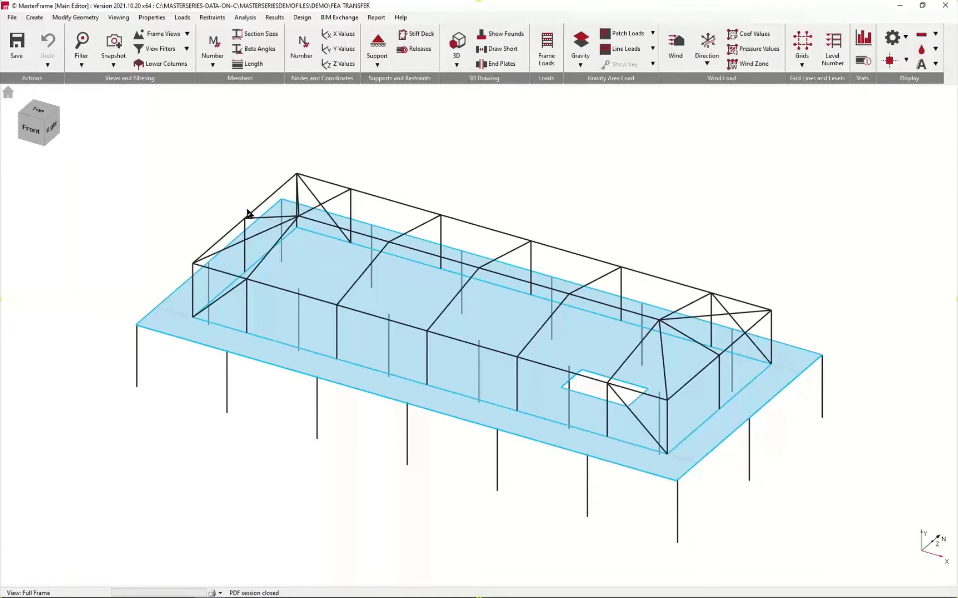
# Define Local Mesh Group 1 with a mesh size at nodes of 0.2 m and a radius of influence of 3 m.
pyautogui.click(252, 18)
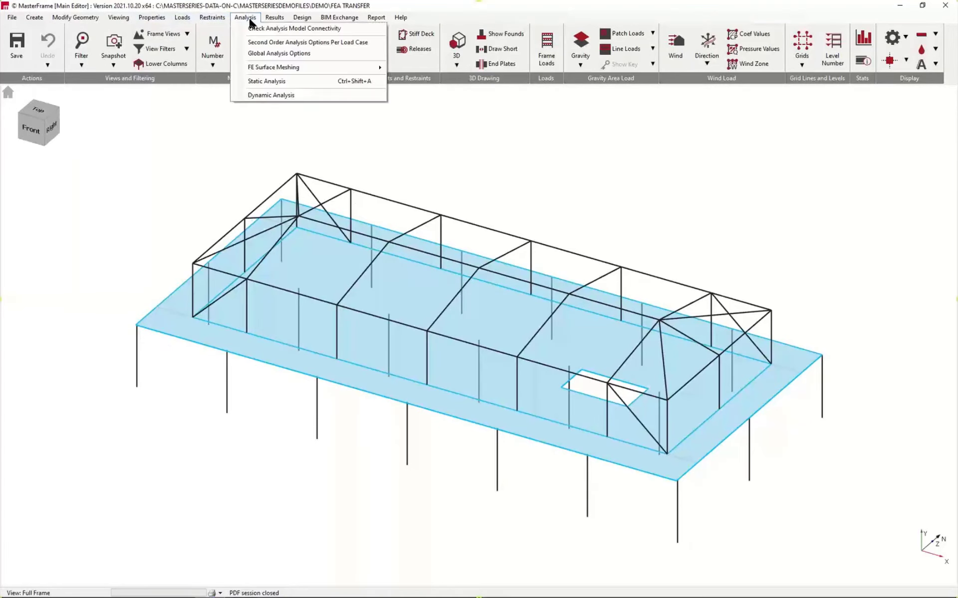
pyautogui.click(278, 81)
pyautogui.click(245, 17)
pyautogui.moveTo(293, 70)
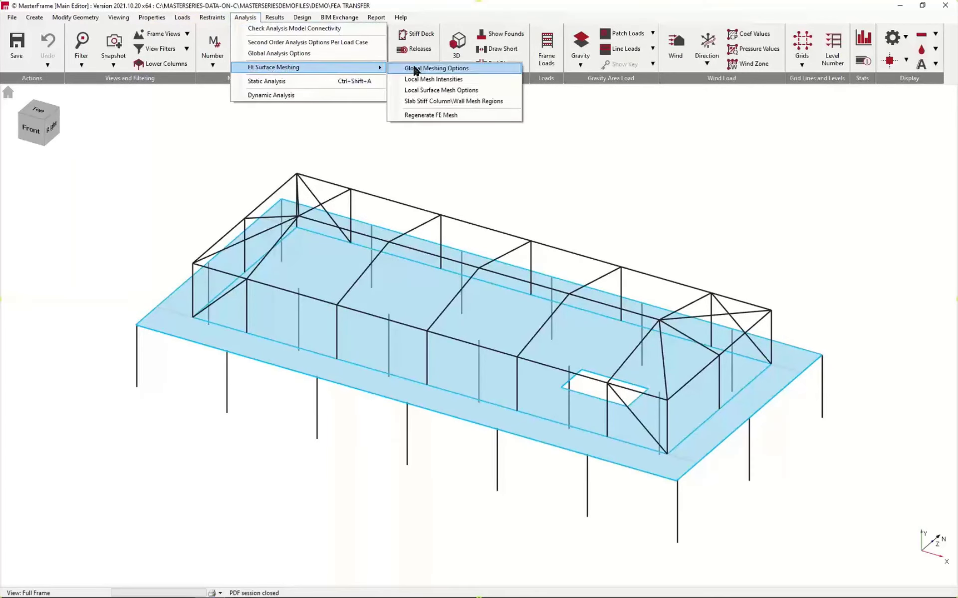
pyautogui.click(446, 81)
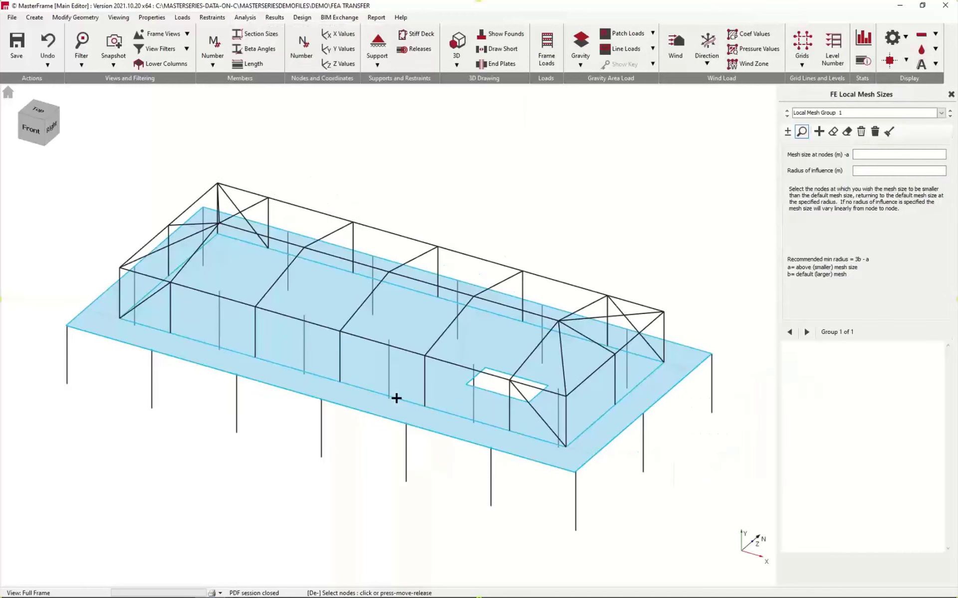
pyautogui.click(878, 154)
pyautogui.click(864, 169)
pyautogui.write('3')
# Add the seven column-head nodes along the slab's rear long edge to Local Mesh Group 1.
pyautogui.click(787, 131)
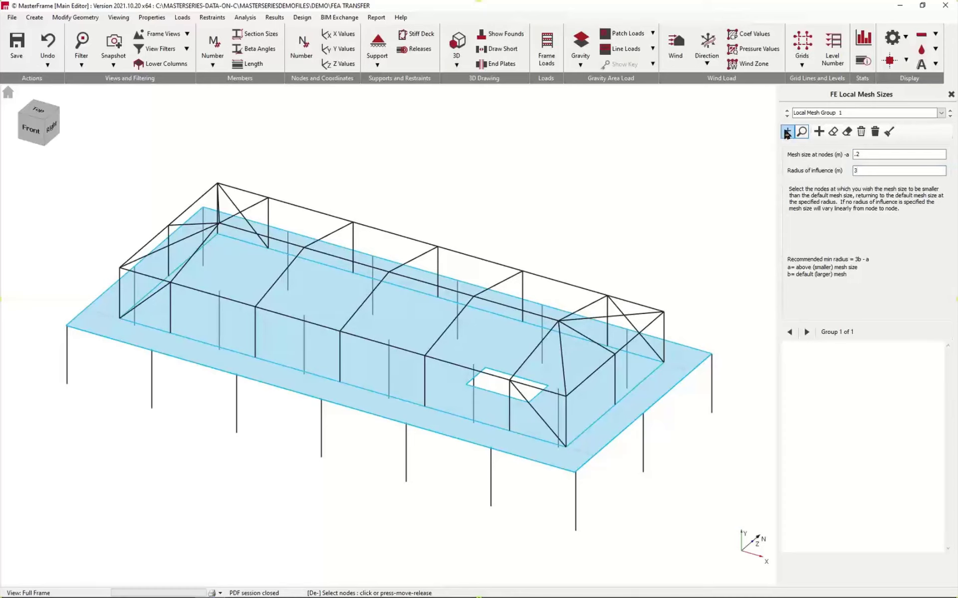
pyautogui.click(711, 354)
pyautogui.click(627, 329)
pyautogui.click(542, 304)
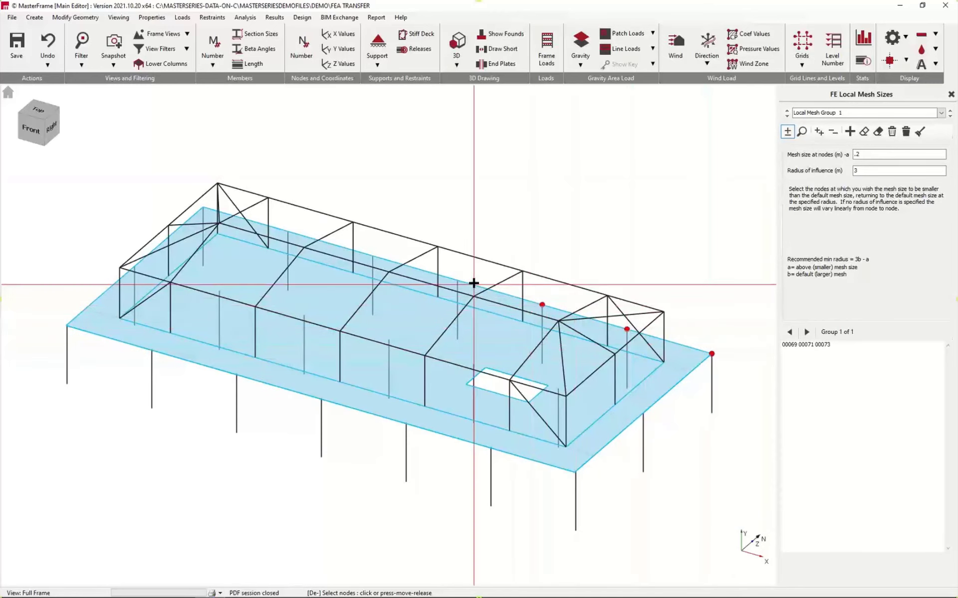
pyautogui.click(457, 281)
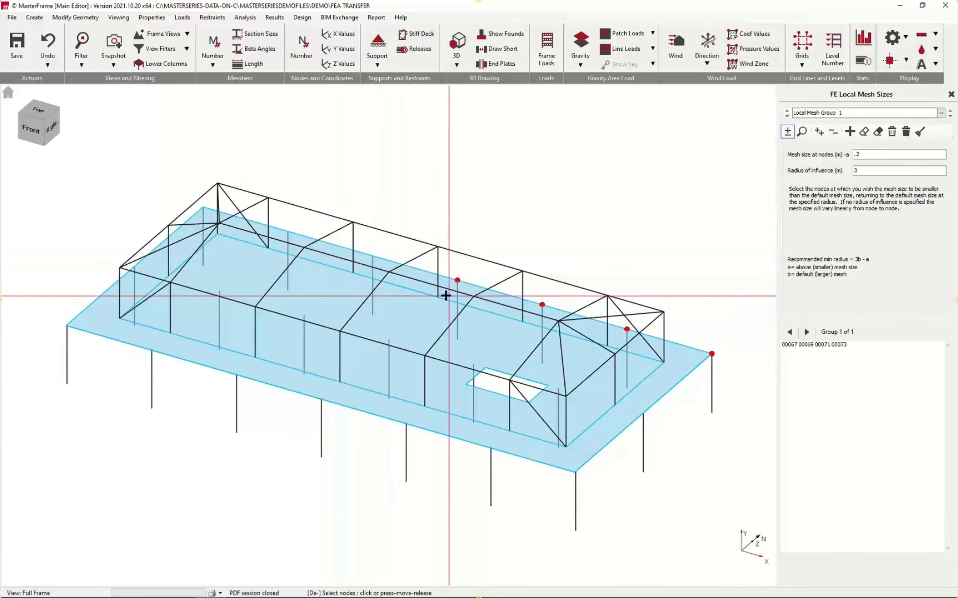
pyautogui.click(373, 256)
pyautogui.click(288, 232)
pyautogui.click(203, 206)
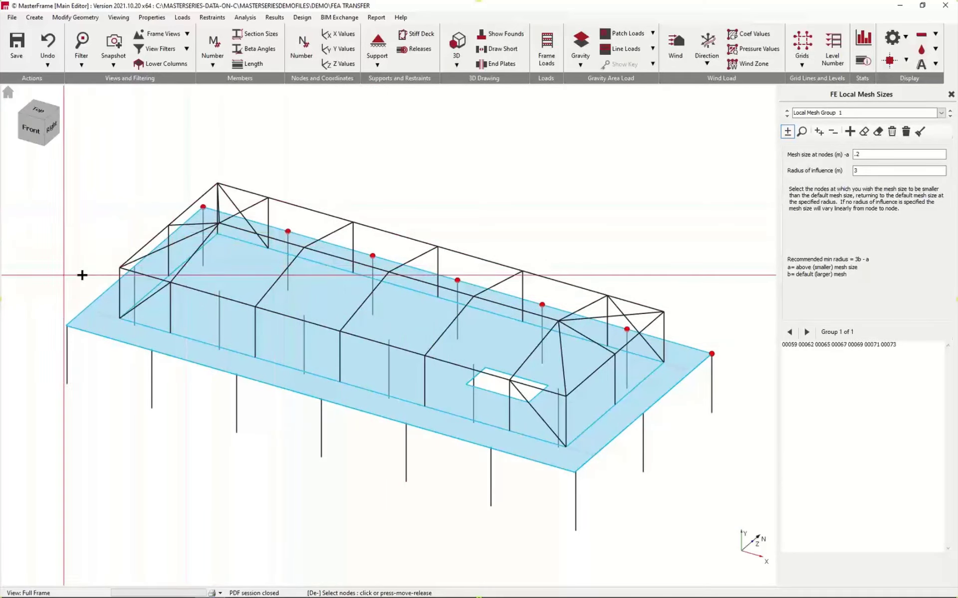
# Add the steel frame's corner eaves node, the slab's short-edge middle column head and the five interior column-head nodes to Local Mesh Group 1.
pyautogui.click(120, 267)
pyautogui.click(643, 413)
pyautogui.moveTo(456, 504); pyautogui.dragTo(467, 511, button='middle')
pyautogui.click(559, 408)
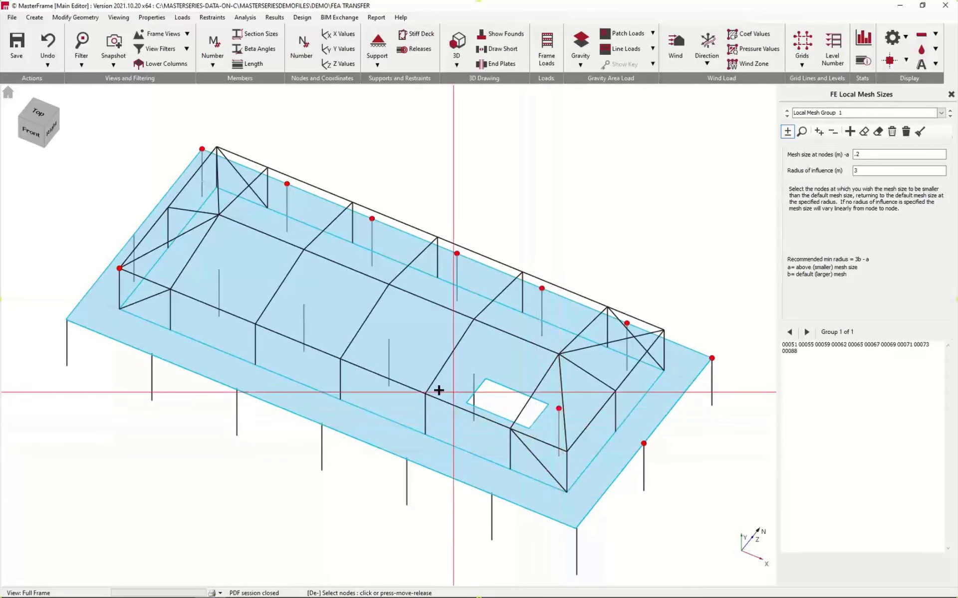
pyautogui.click(474, 374)
pyautogui.click(388, 339)
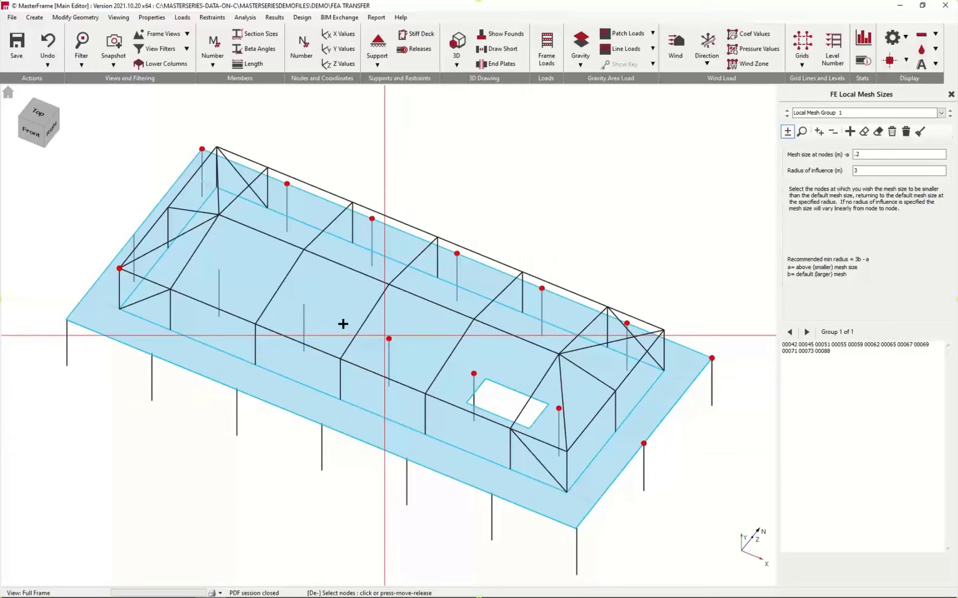
pyautogui.click(303, 304)
pyautogui.click(218, 269)
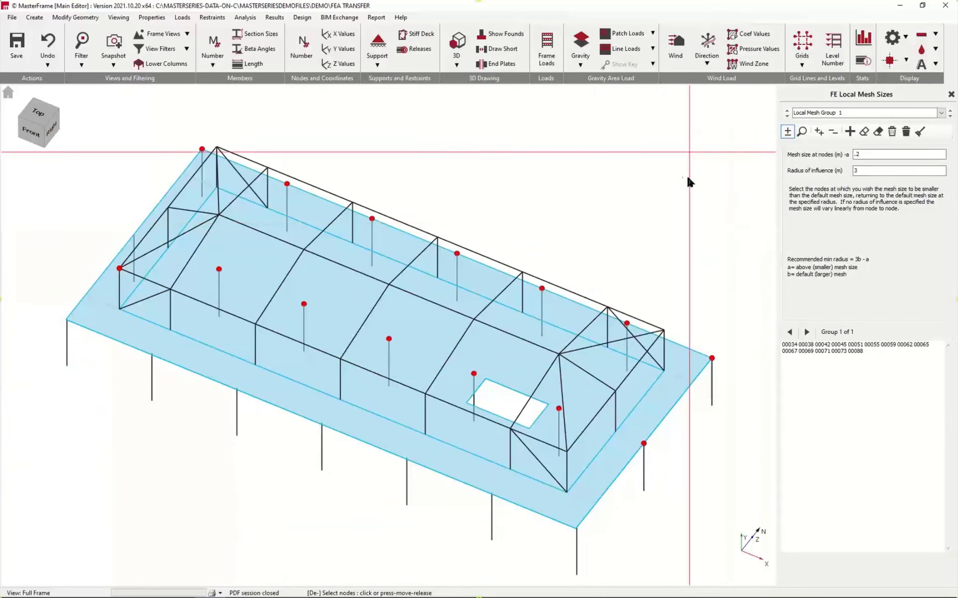
# Run the static analysis, remeshing the finite element surfaces with the local mesh sizes.
pyautogui.click(244, 19)
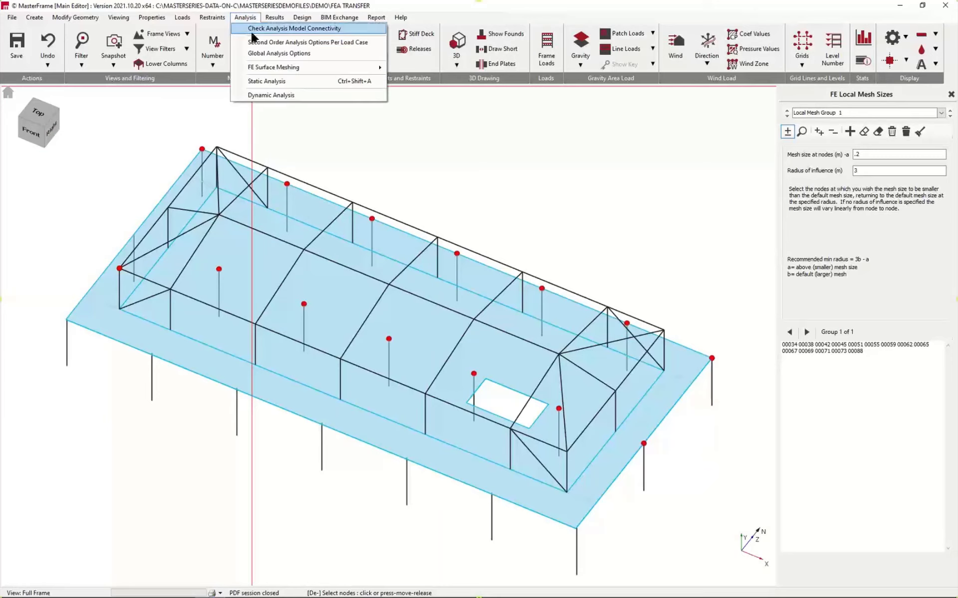
pyautogui.click(275, 80)
pyautogui.click(461, 332)
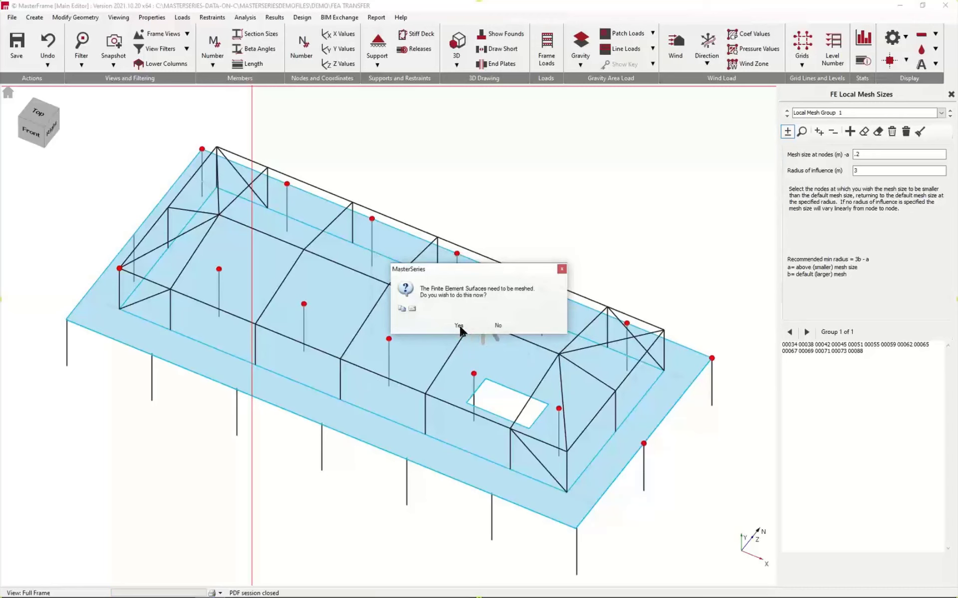
pyautogui.click(458, 325)
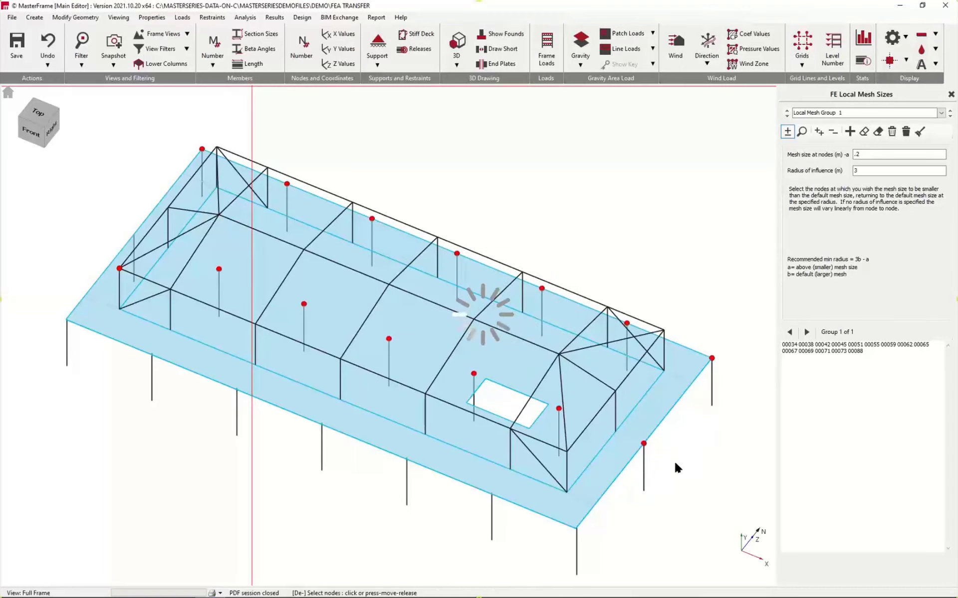
pyautogui.click(337, 287)
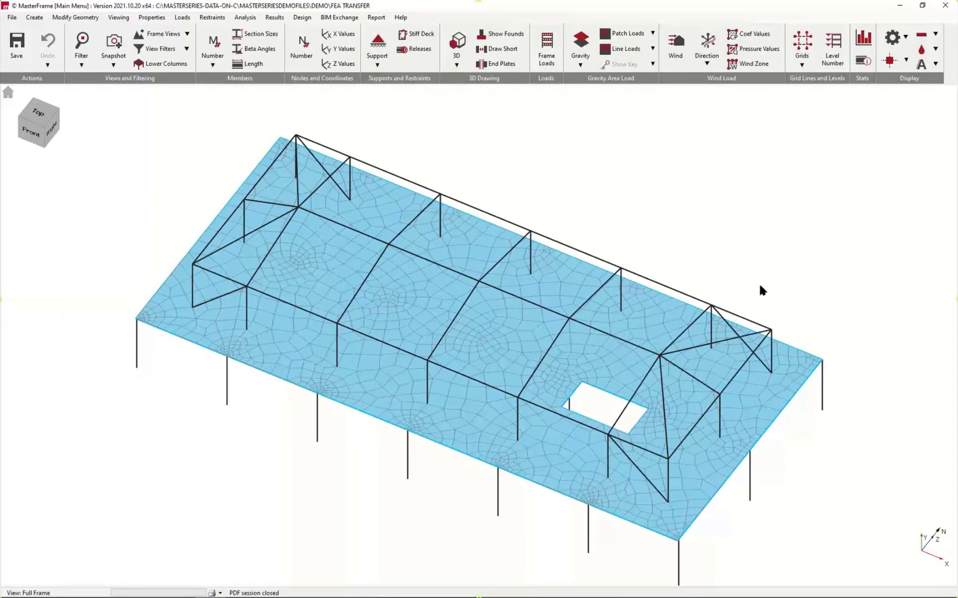
# Switch to the Plan at Level 1 view and show the graphical shell element results with the Max Error contours.
pyautogui.click(175, 33)
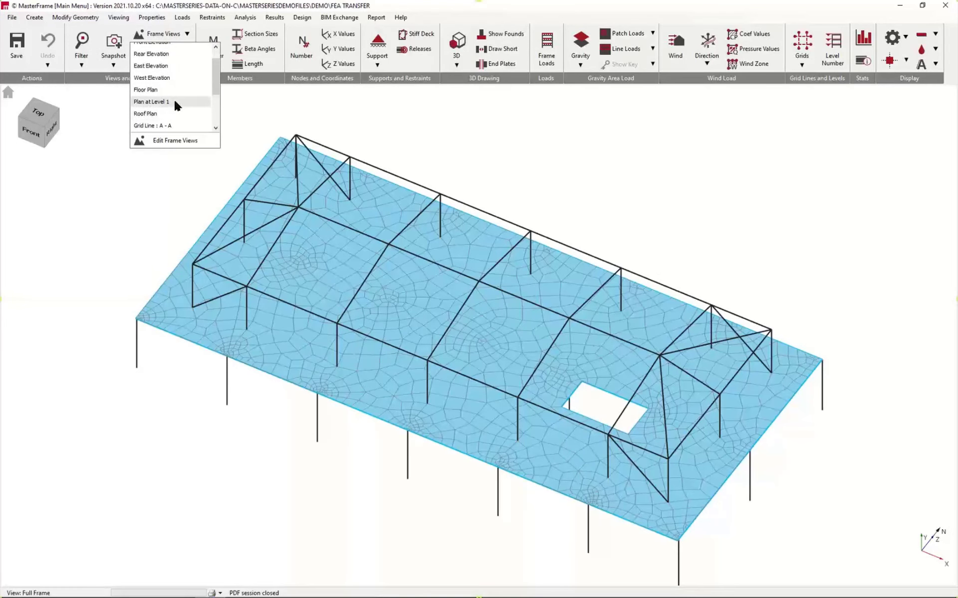
pyautogui.click(174, 102)
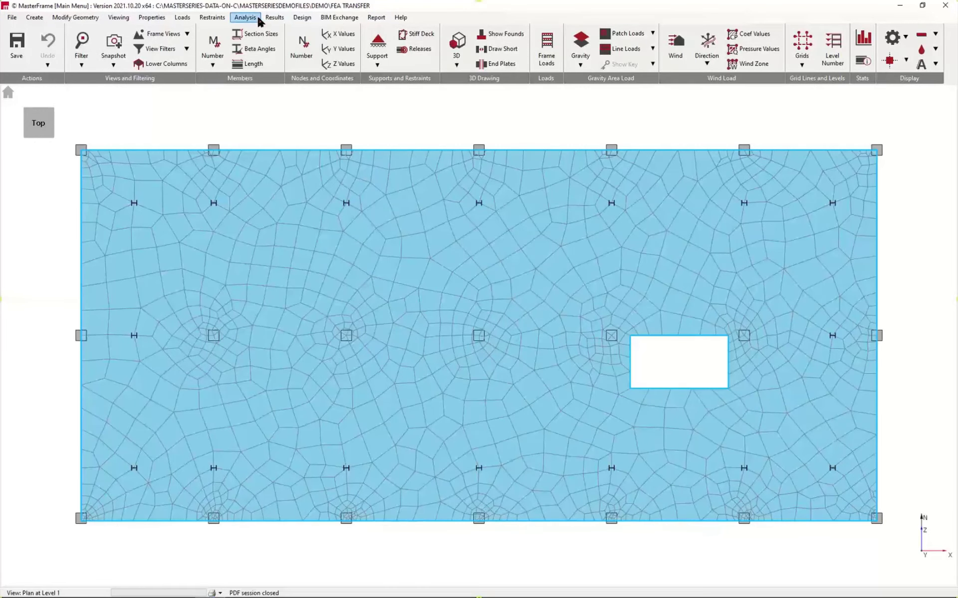
pyautogui.click(274, 18)
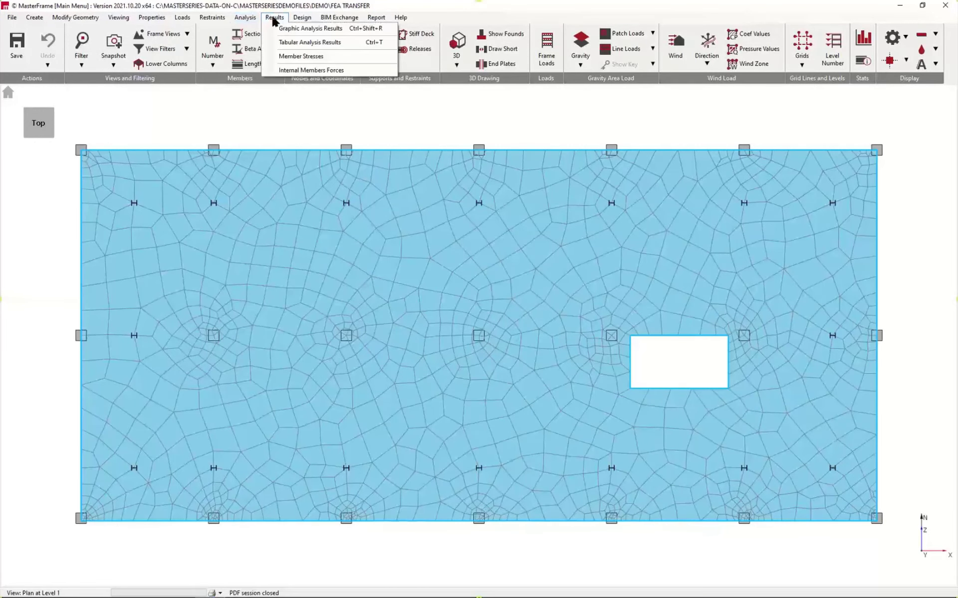
pyautogui.click(327, 29)
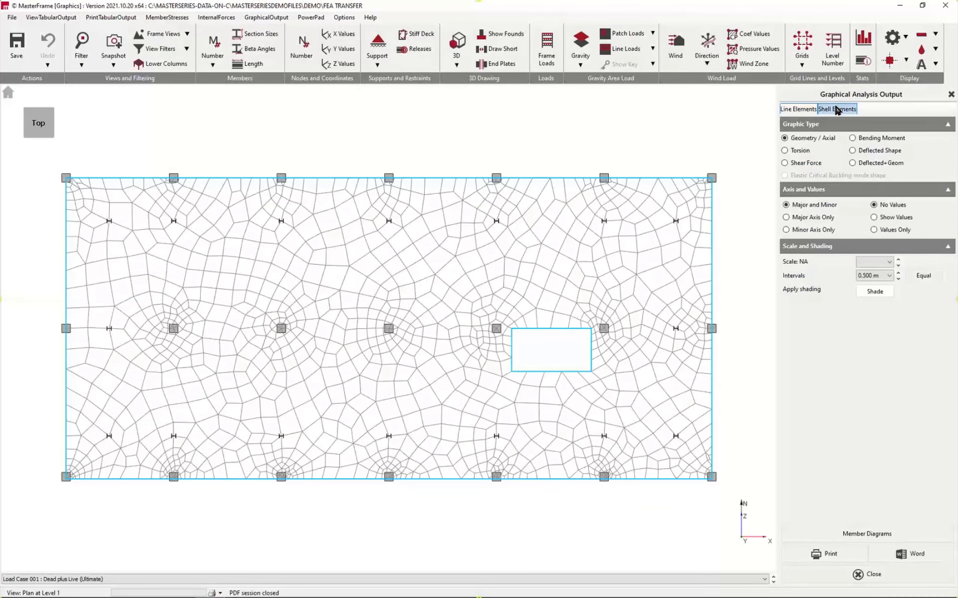
pyautogui.click(838, 109)
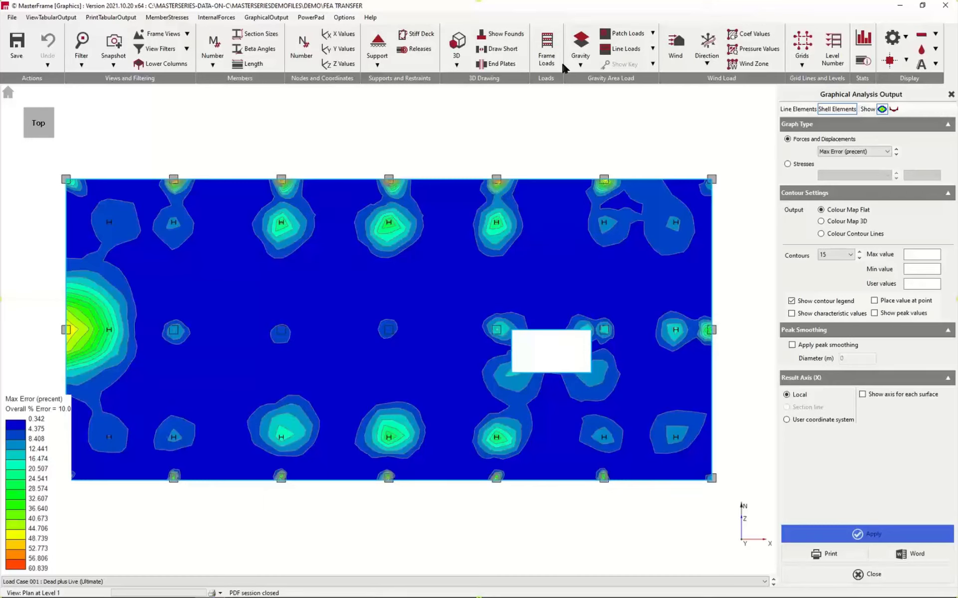
# Review the slab's membrane force contours in sequence: Fx, Fy, Fxy, Fmax and Fmin.
pyautogui.click(858, 153)
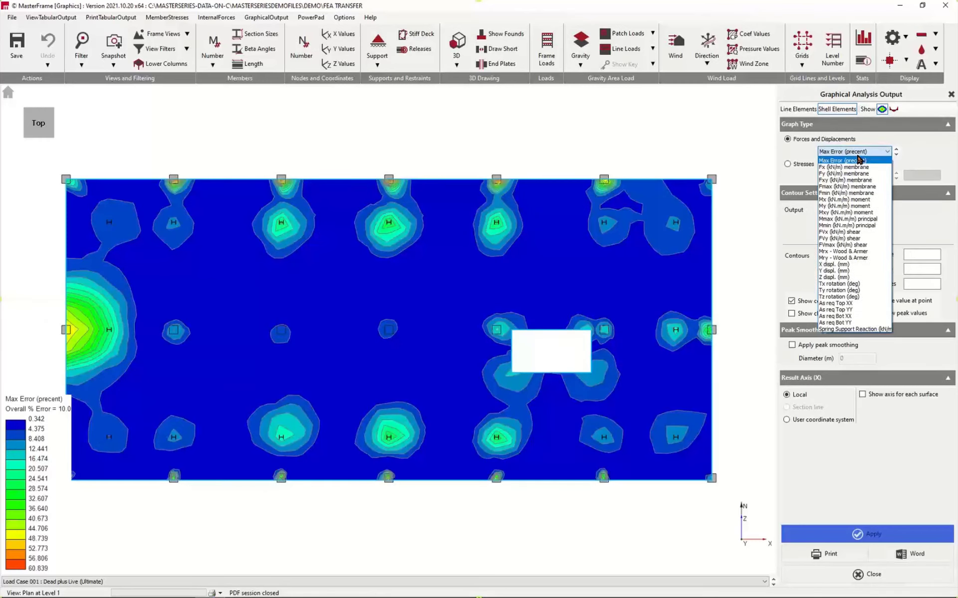
pyautogui.click(853, 167)
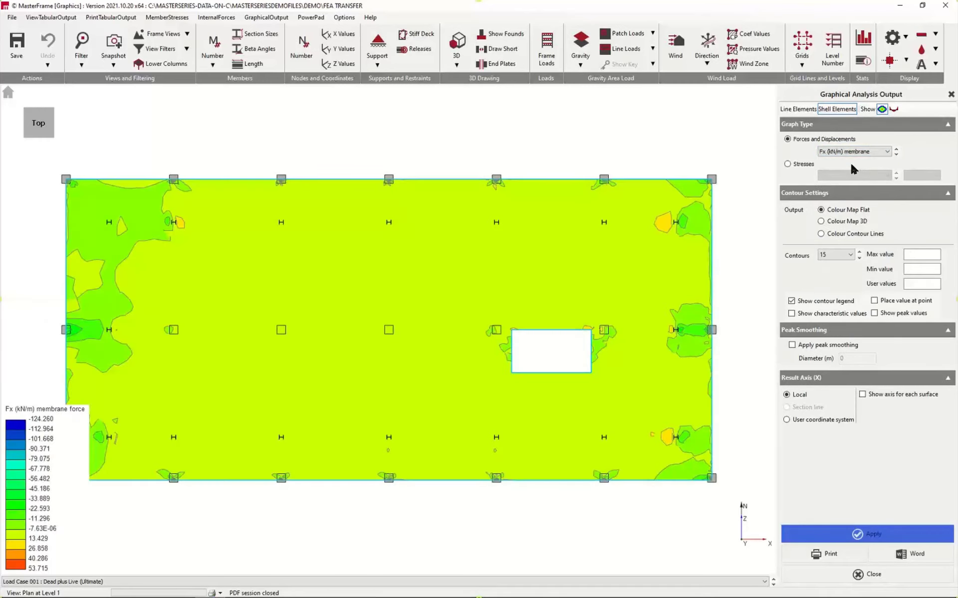
pyautogui.click(896, 155)
pyautogui.click(895, 155)
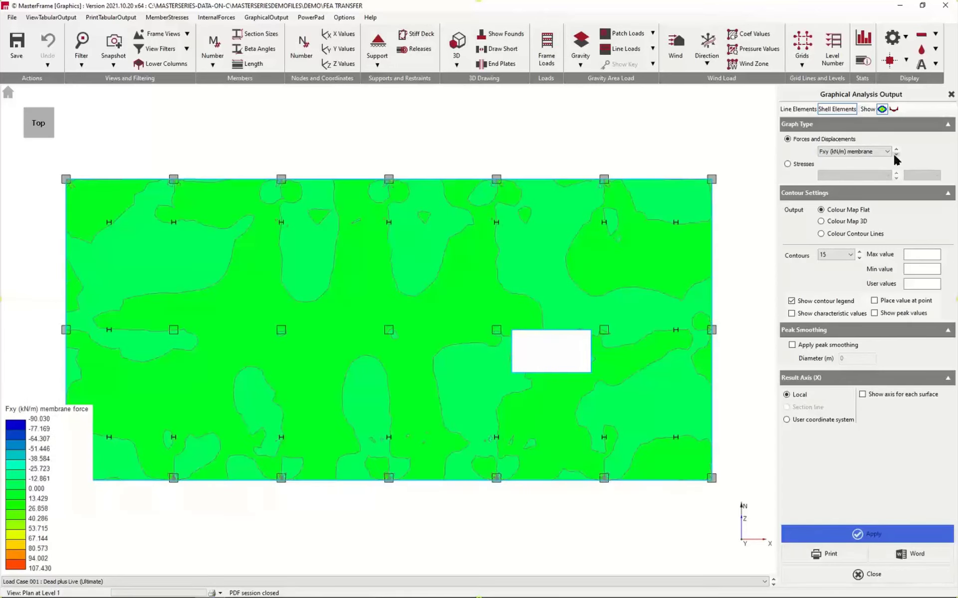
pyautogui.click(895, 154)
pyautogui.click(893, 154)
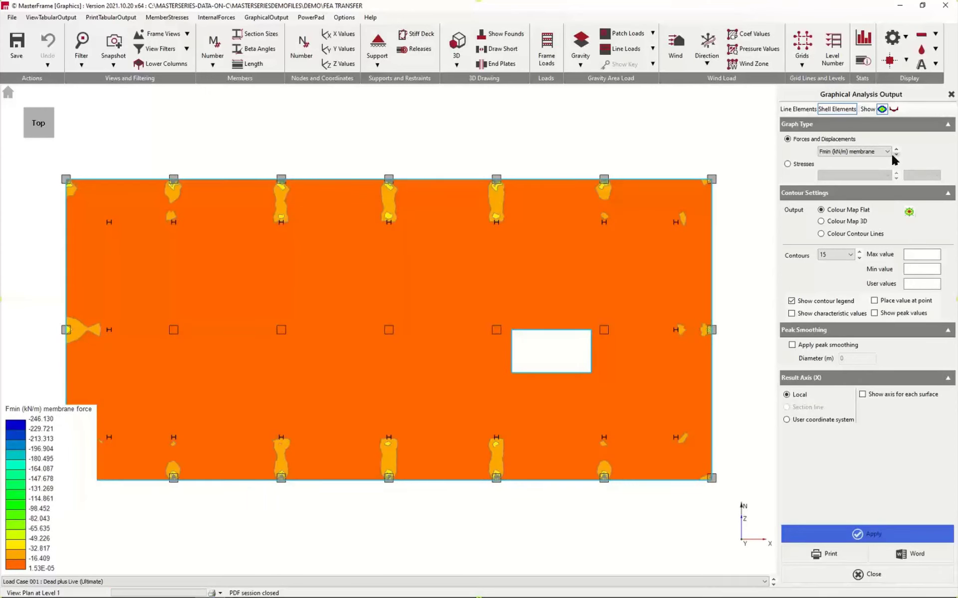
# Examine the slab's Mx and My moment contours in plan.
pyautogui.click(886, 151)
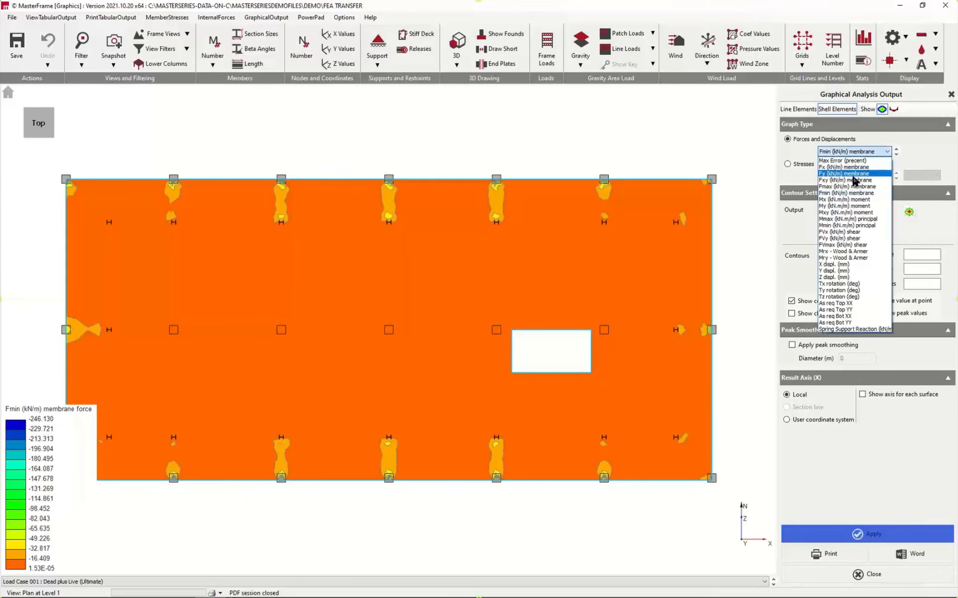
pyautogui.click(847, 199)
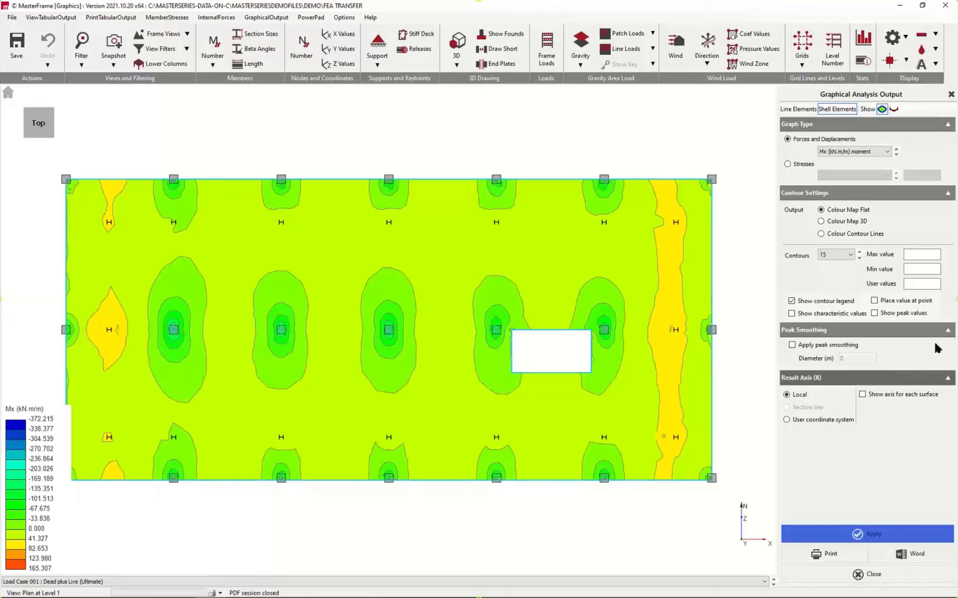
pyautogui.click(896, 155)
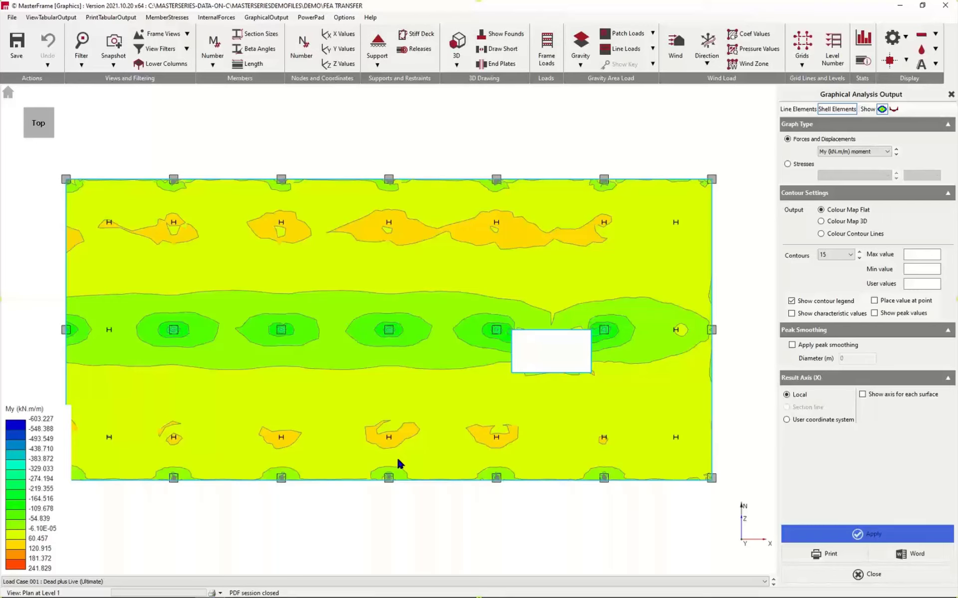
# Display the Mrx Wood & Armer moments as a 3D colour map in an isometric view.
pyautogui.click(858, 152)
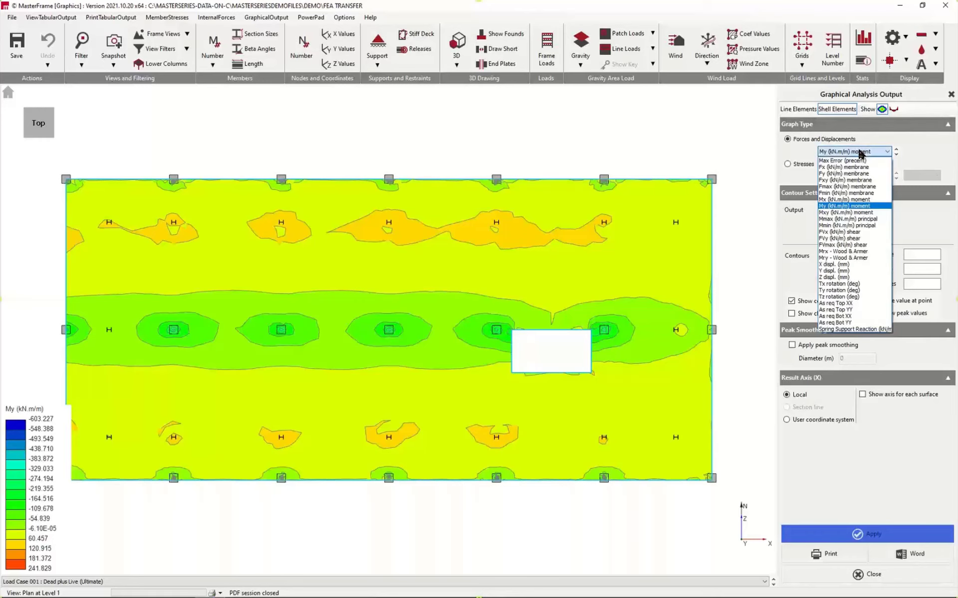
pyautogui.click(841, 252)
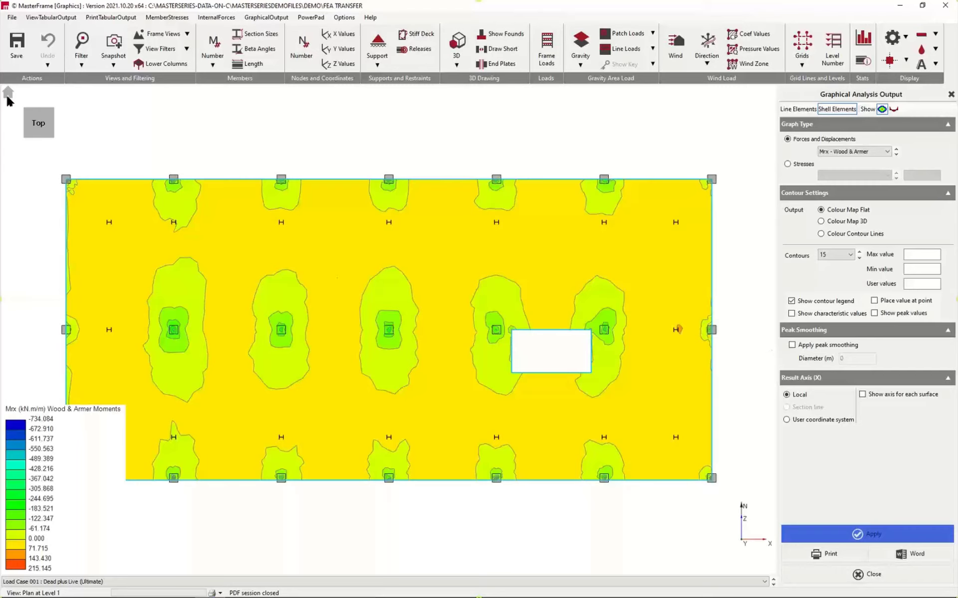
pyautogui.click(52, 140)
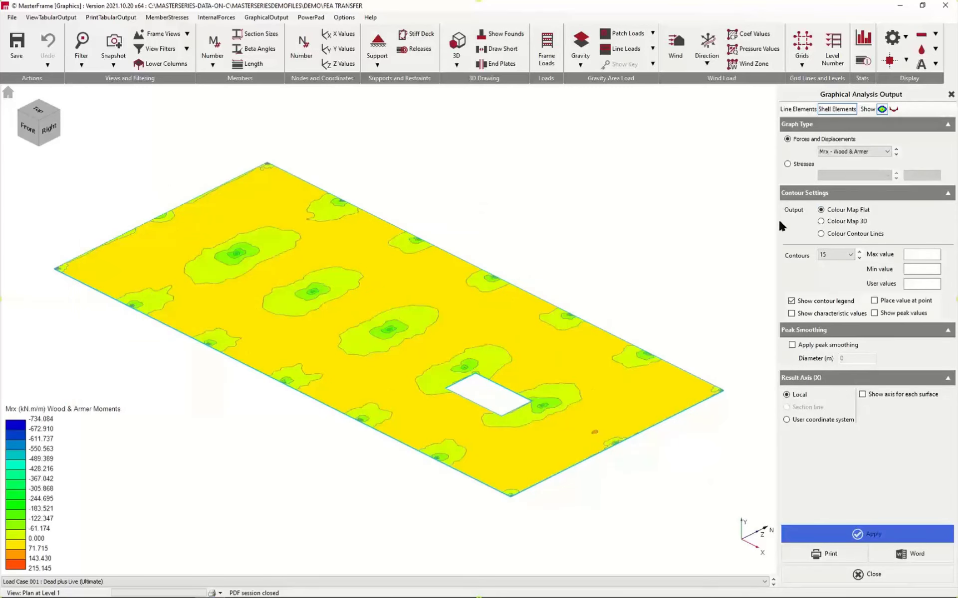
pyautogui.click(841, 222)
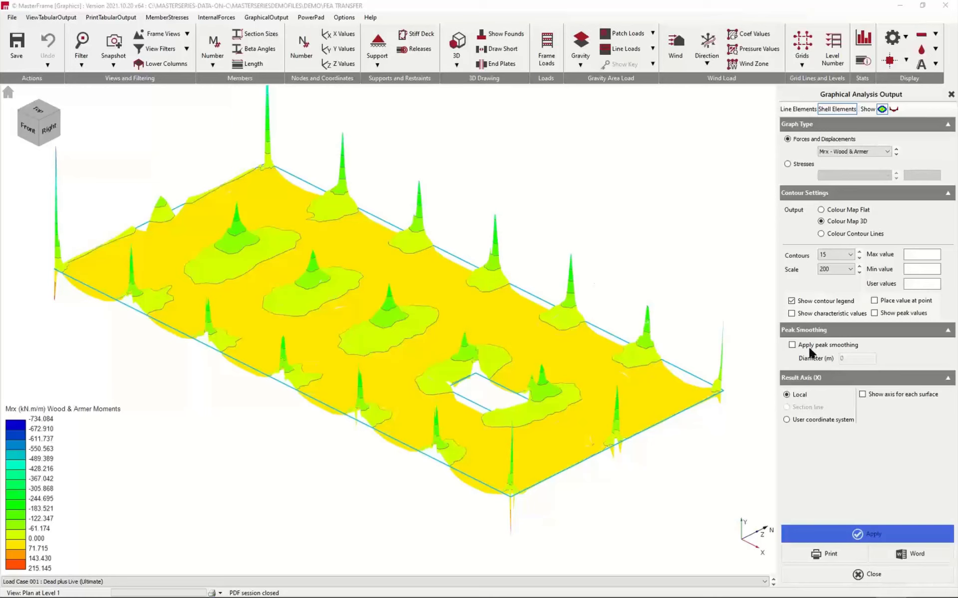
# Apply peak smoothing with a diameter of 0.2 m to the Wood & Armer moment contours.
pyautogui.click(792, 345)
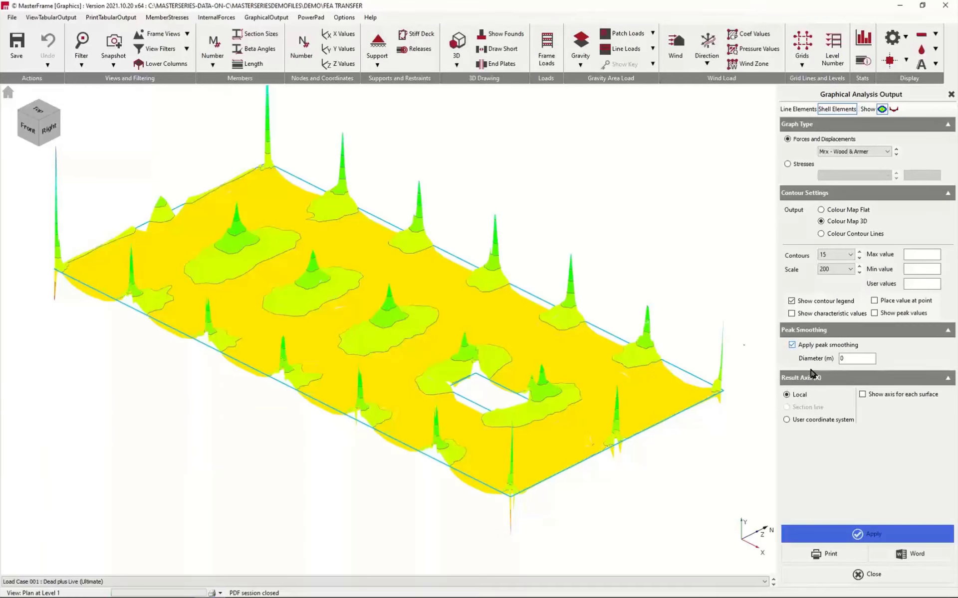
pyautogui.doubleClick(851, 358)
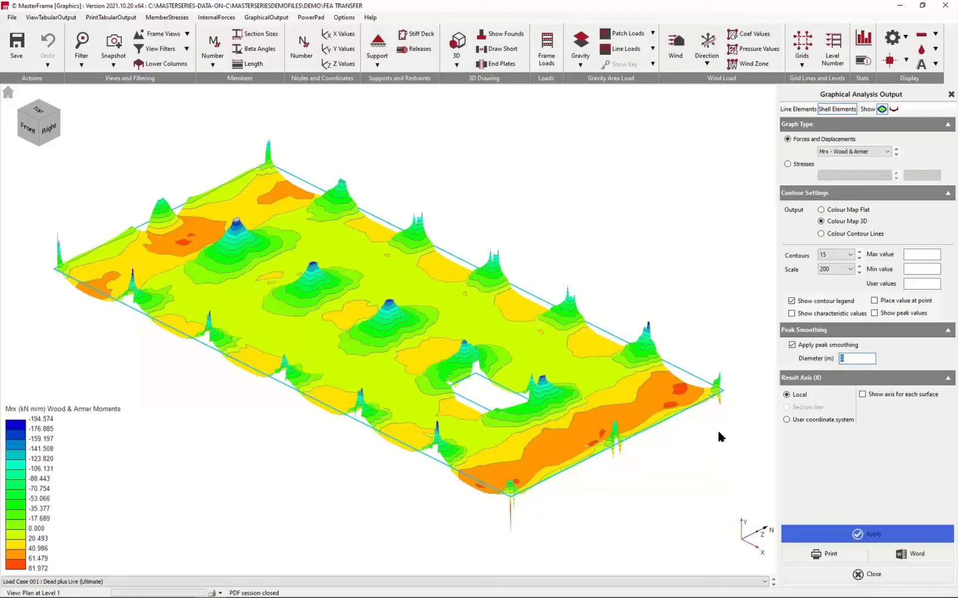
pyautogui.press('BackSpace')
pyautogui.write('.2')
pyautogui.click(879, 539)
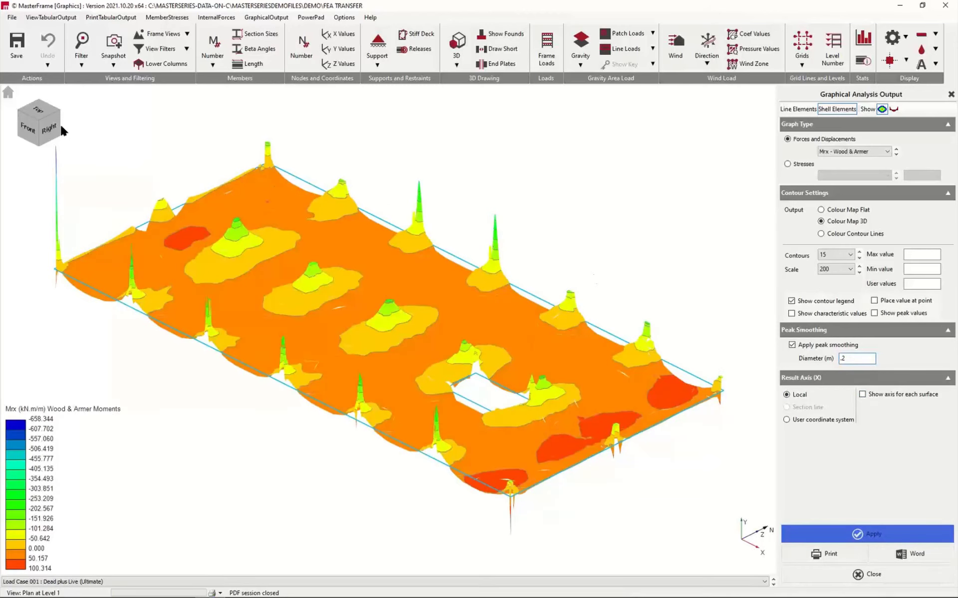
# Inspect the smoothed Mrx contours in plan, looking closely at a column on the slab's long edge.
pyautogui.click(40, 110)
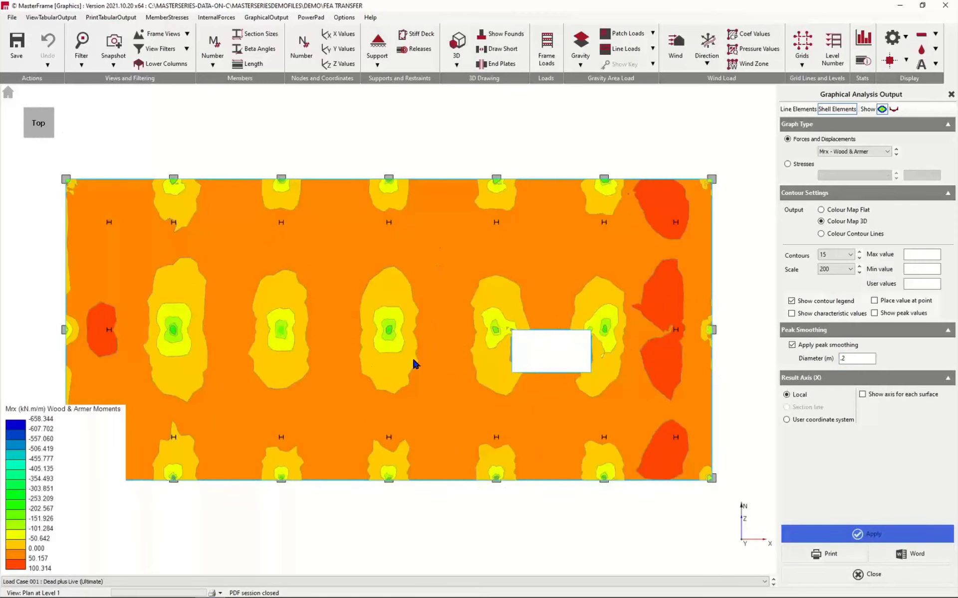
pyautogui.scroll(5, 374, 487)
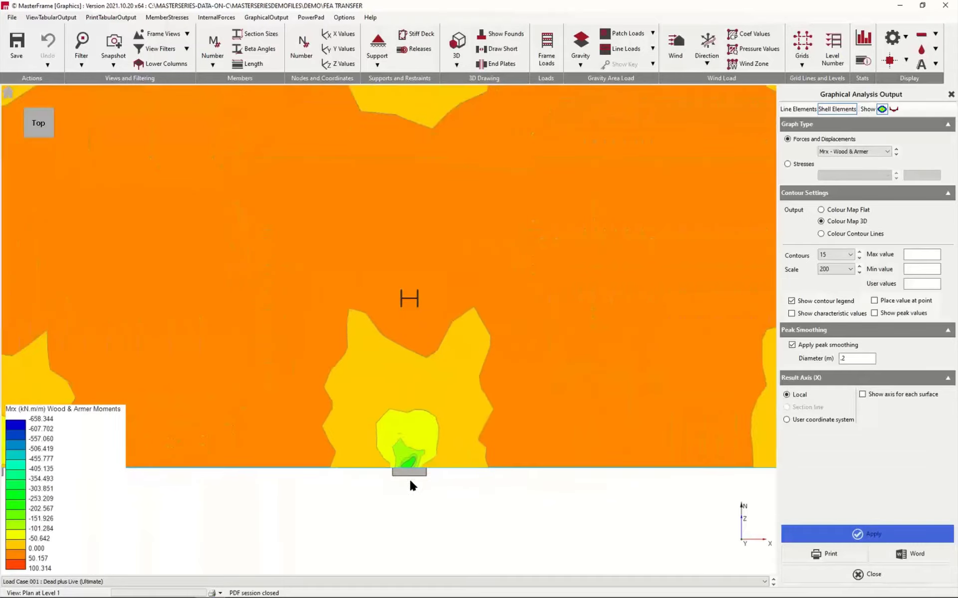
pyautogui.scroll(-1, 404, 457)
pyautogui.scroll(-4, 404, 459)
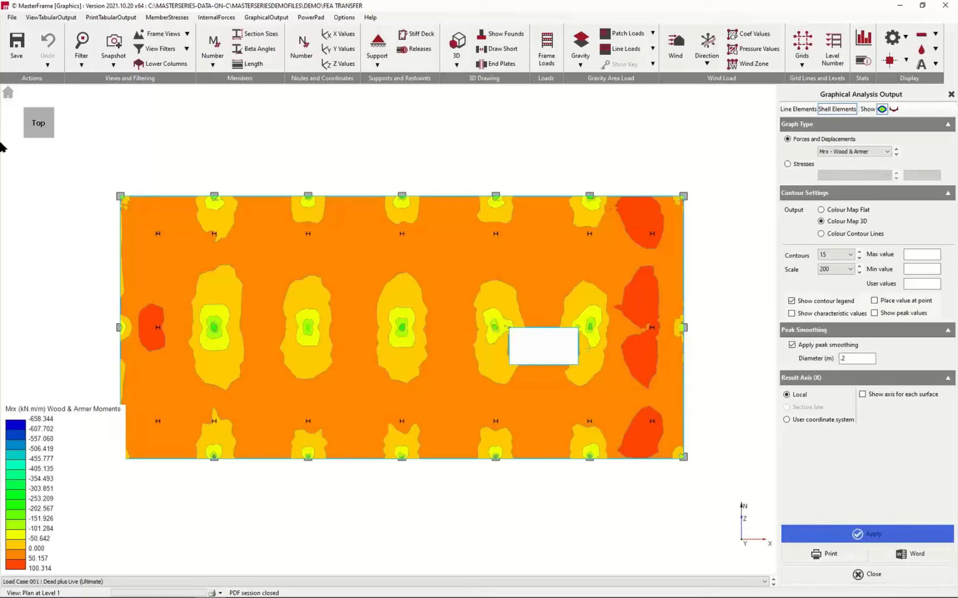
# Define a line section diagram for Mrx Wood & Armer moments along the slab's central column line, from node 30 to node 55.
pyautogui.click(893, 110)
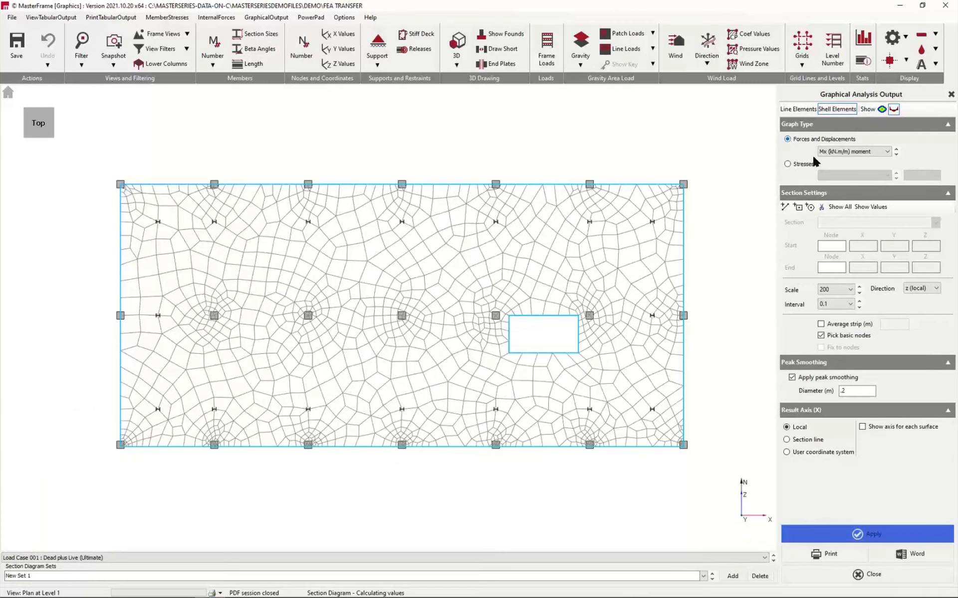
pyautogui.click(834, 152)
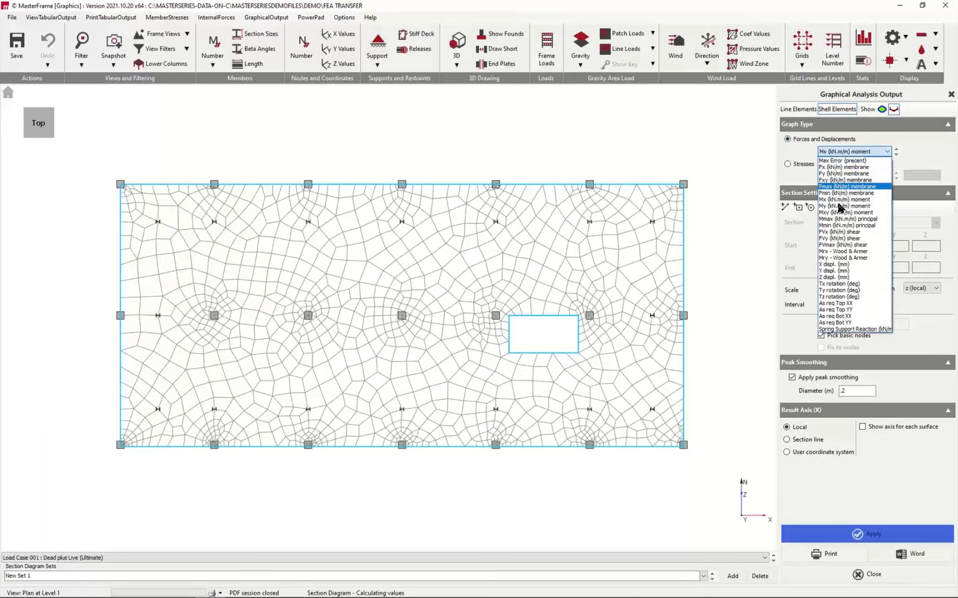
pyautogui.click(840, 252)
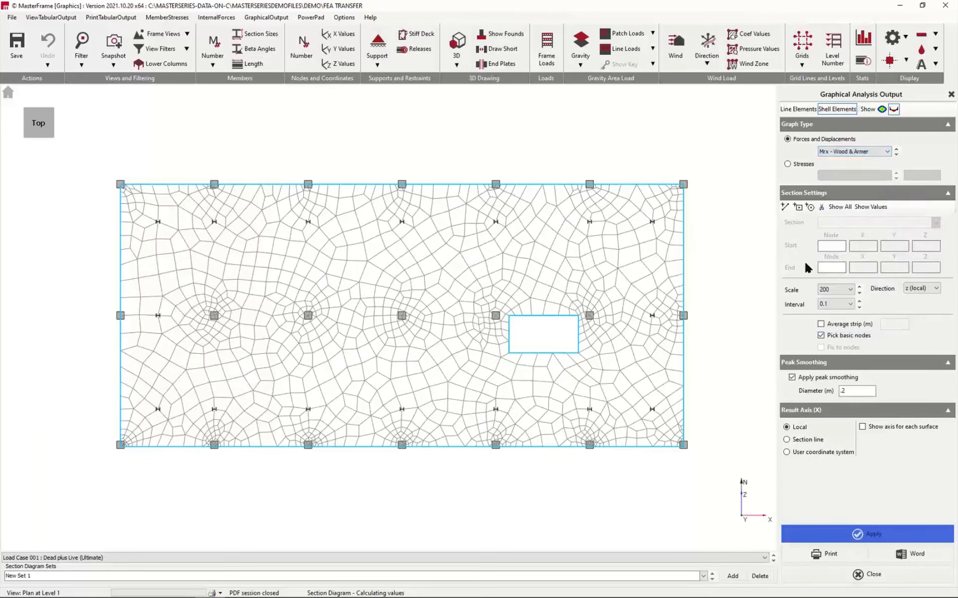
pyautogui.click(784, 206)
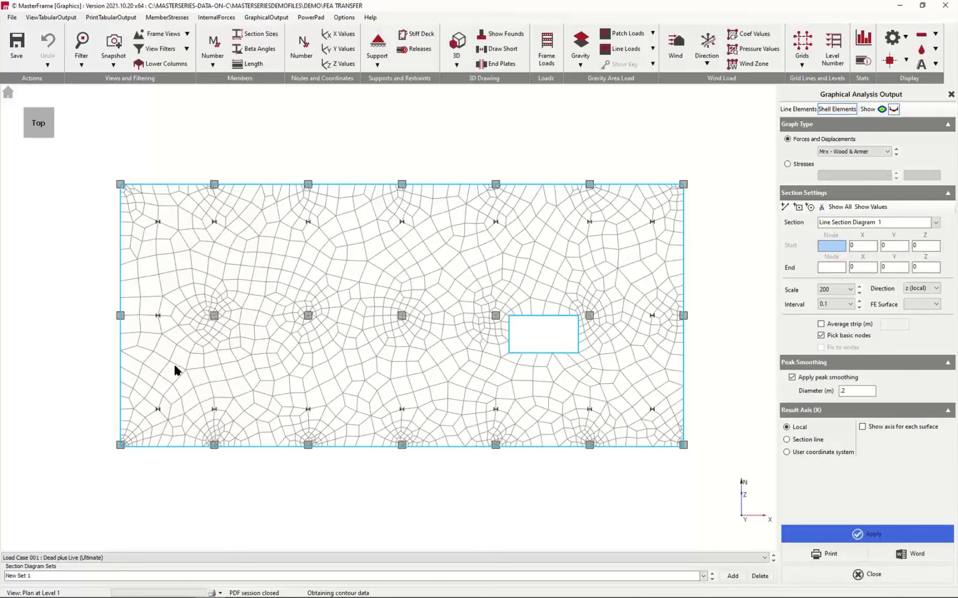
pyautogui.click(126, 314)
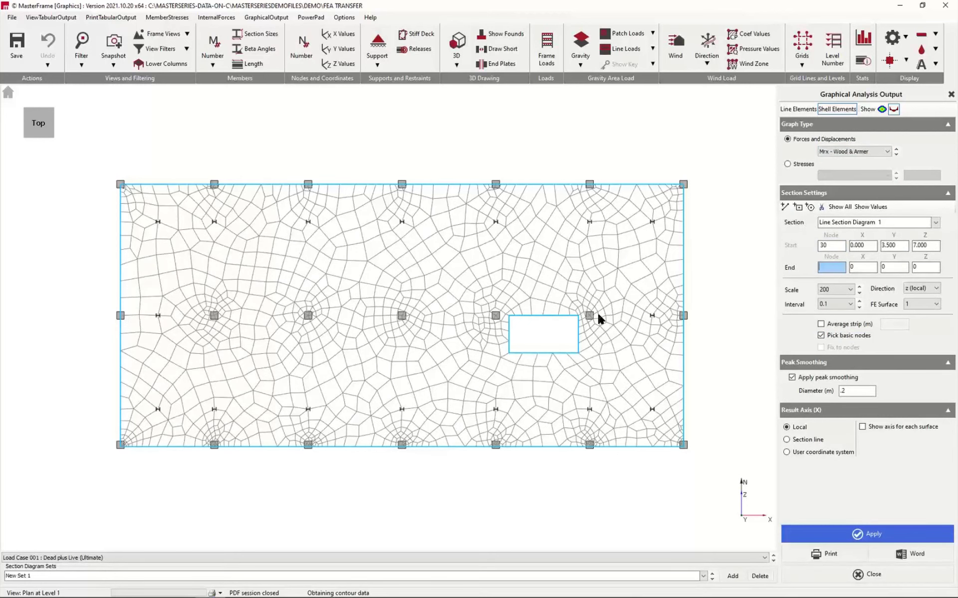
pyautogui.click(683, 316)
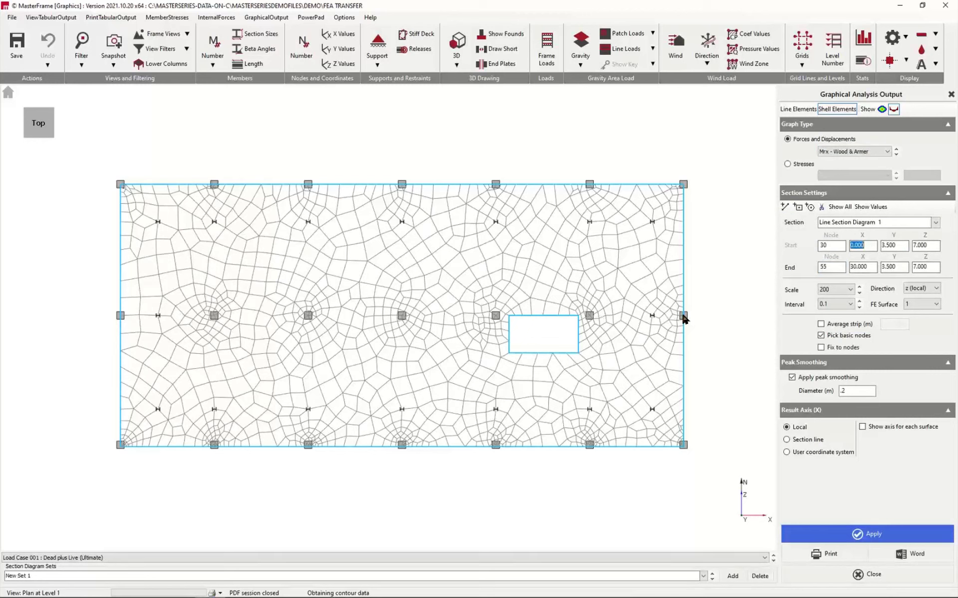
# Generate the line section diagram along the central column line and display its Mrx moment values in an isometric view.
pyautogui.click(876, 536)
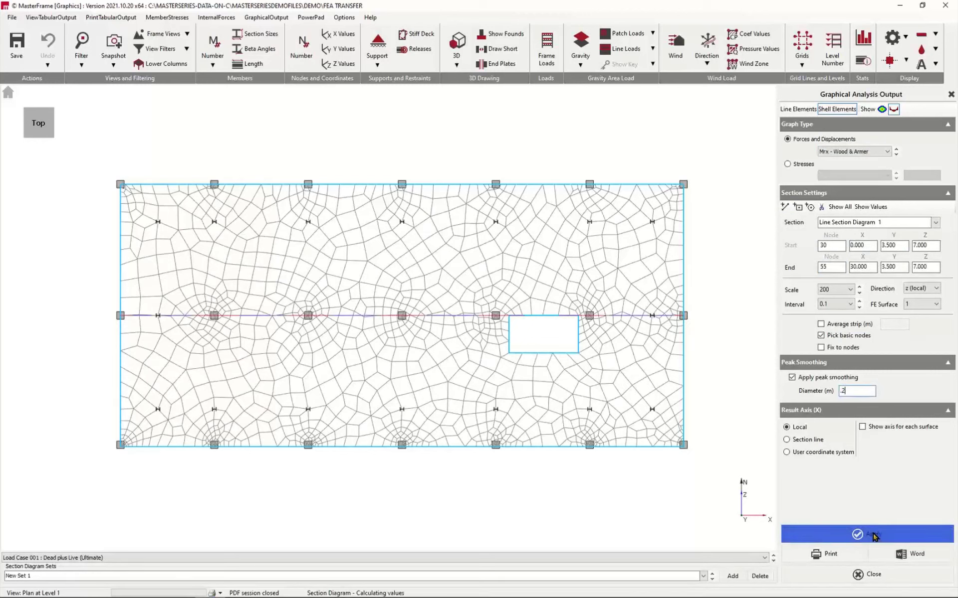
pyautogui.click(52, 139)
pyautogui.scroll(3, 290, 335)
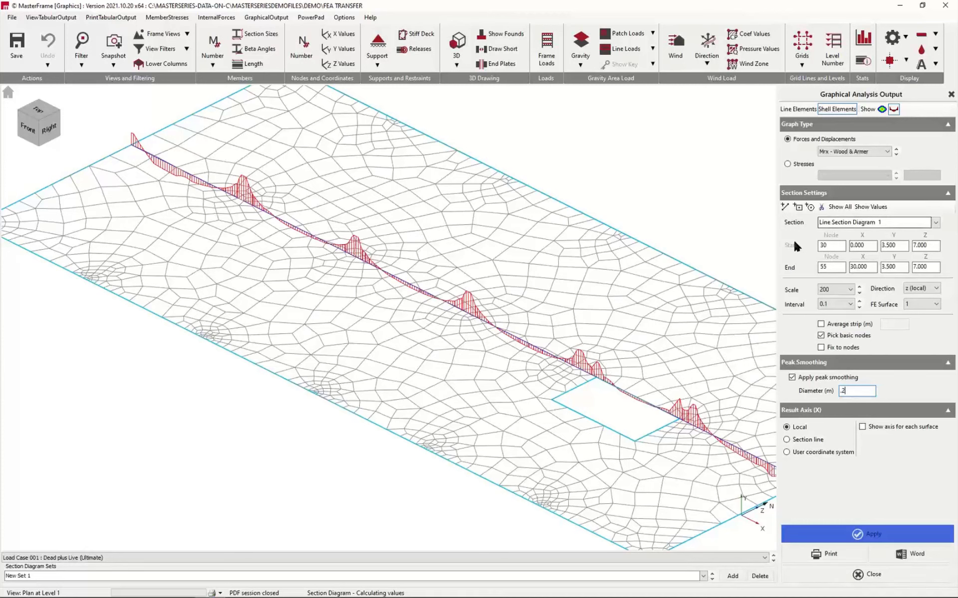
pyautogui.click(870, 206)
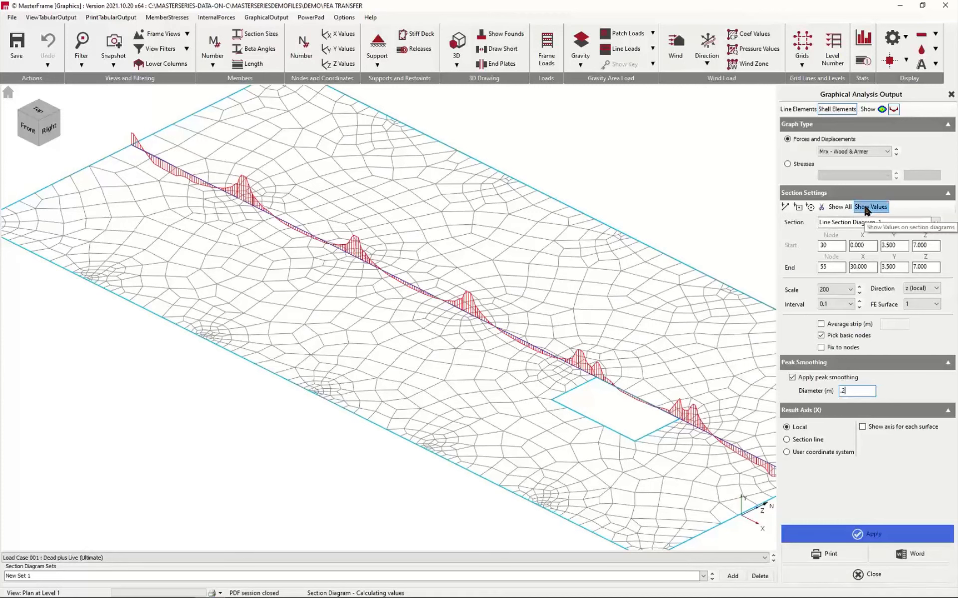
pyautogui.scroll(5, 349, 249)
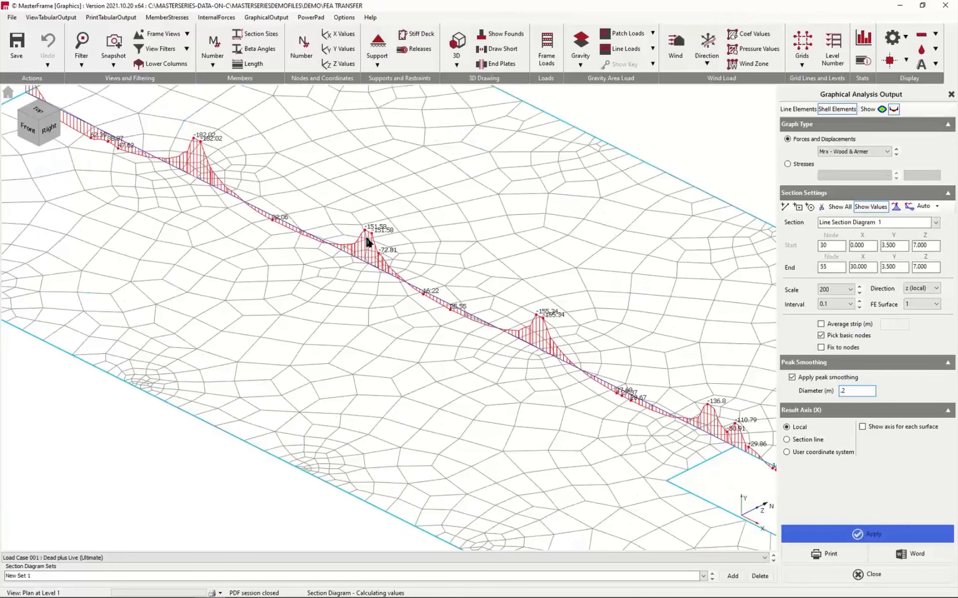
pyautogui.scroll(-1, 364, 234)
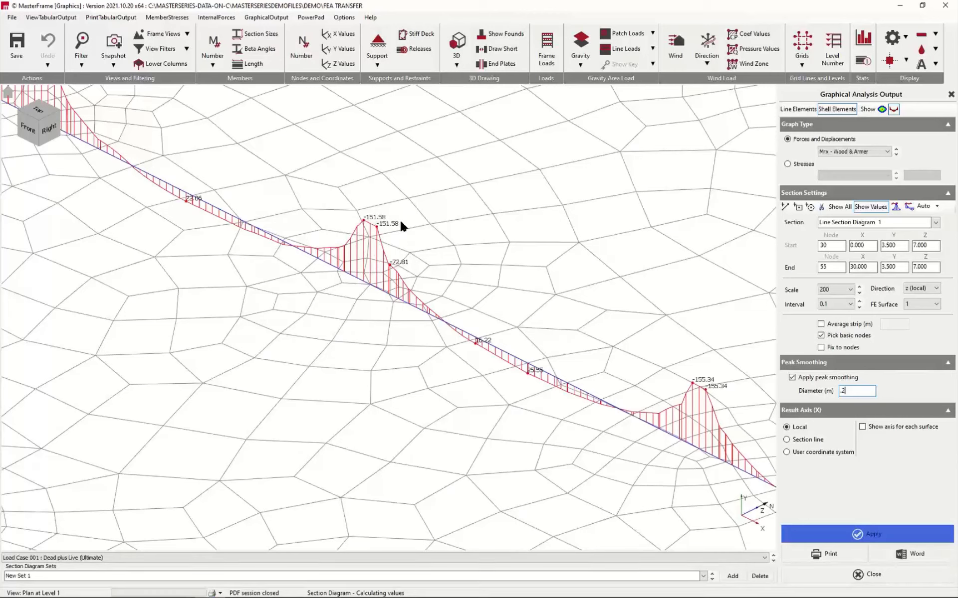
# Average the section diagram's Mrx moments over a 1 m wide strip.
pyautogui.click(820, 323)
pyautogui.click(893, 324)
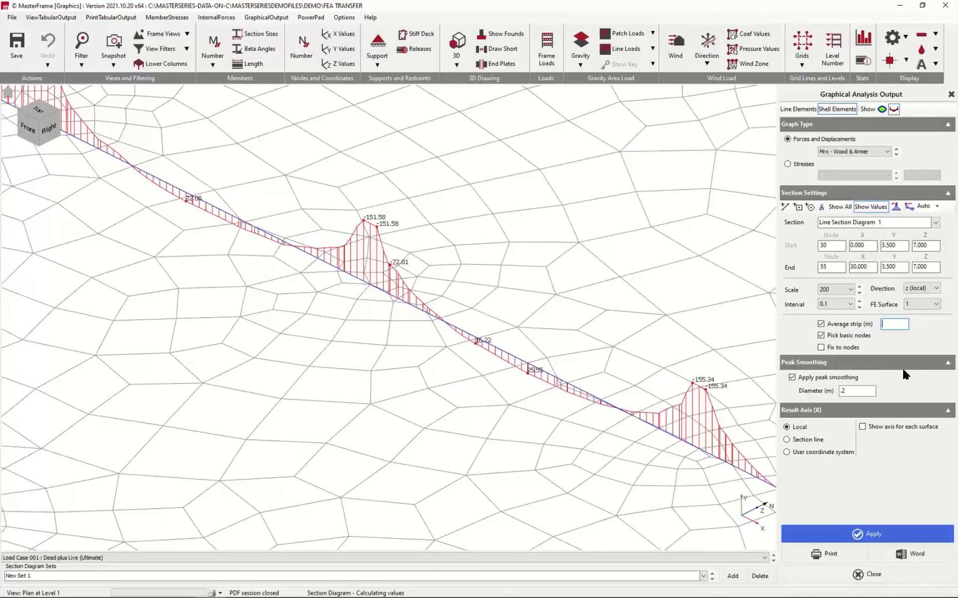
pyautogui.write('1')
pyautogui.click(874, 534)
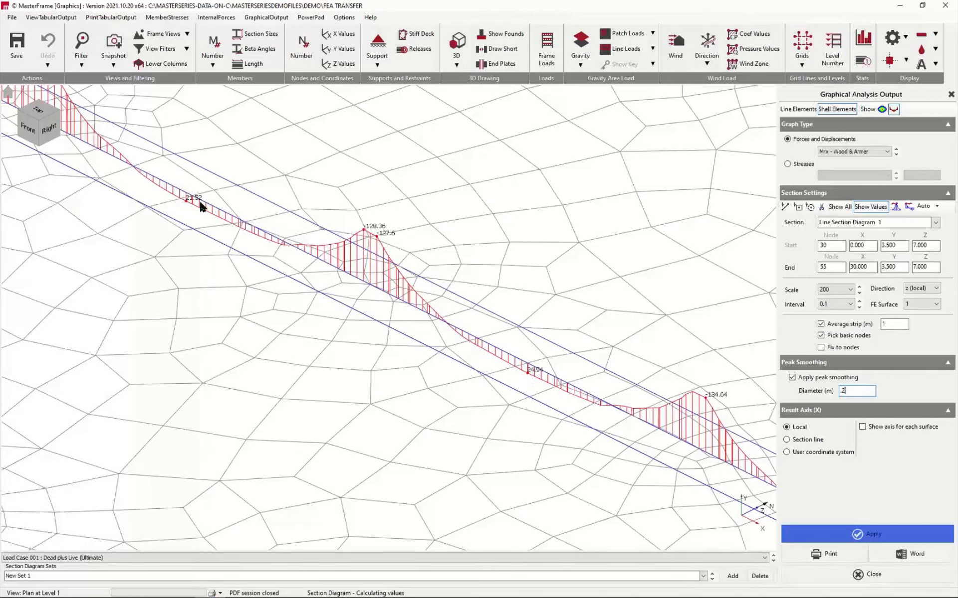
# Turn off strip averaging on the section diagram and close the graphical analysis output.
pyautogui.click(822, 325)
pyautogui.click(870, 534)
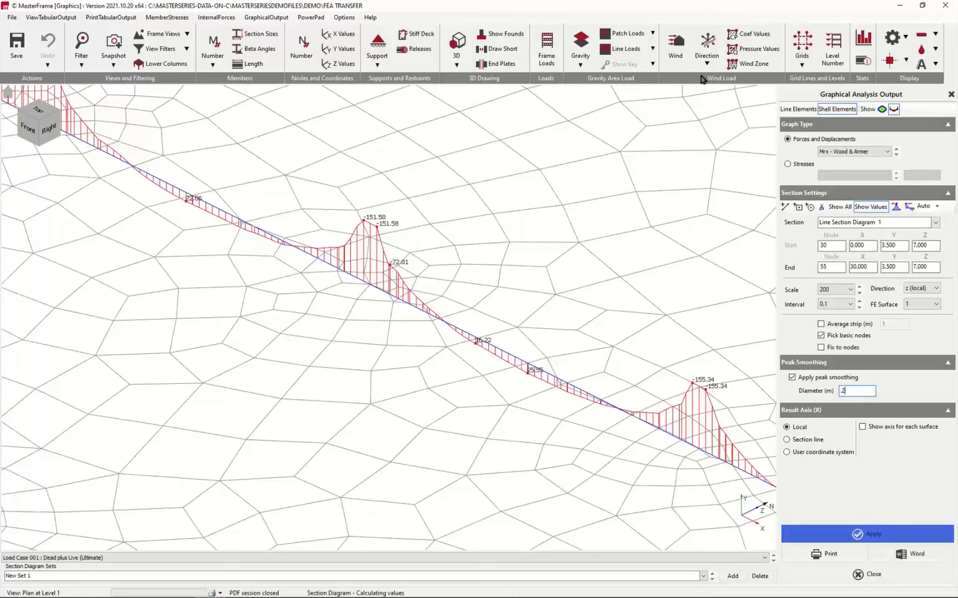
pyautogui.click(950, 94)
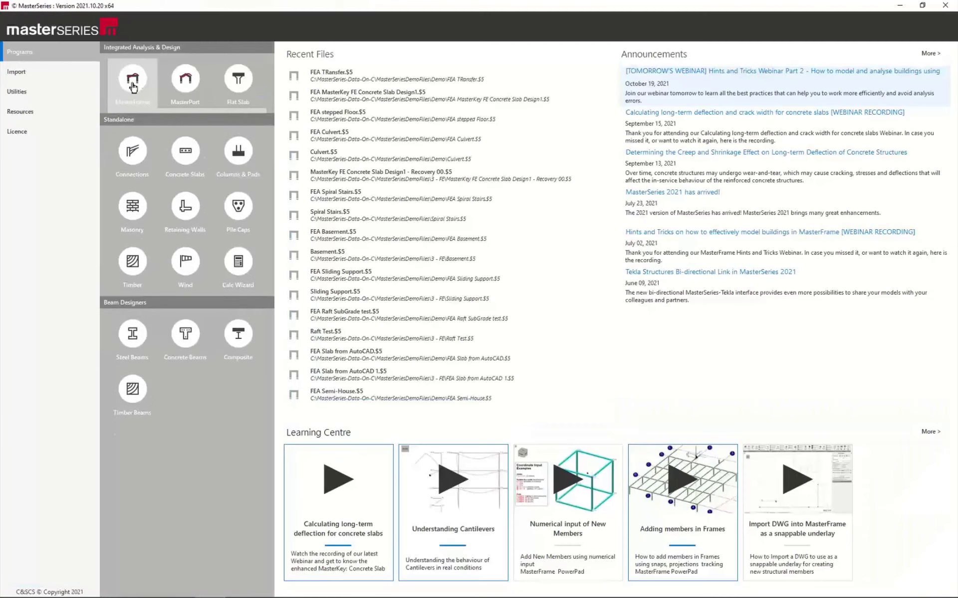
# Browse the MasterFrame models in the Demo folder, previewing the FE examples from the concrete slab design to the semi-house.
pyautogui.click(132, 83)
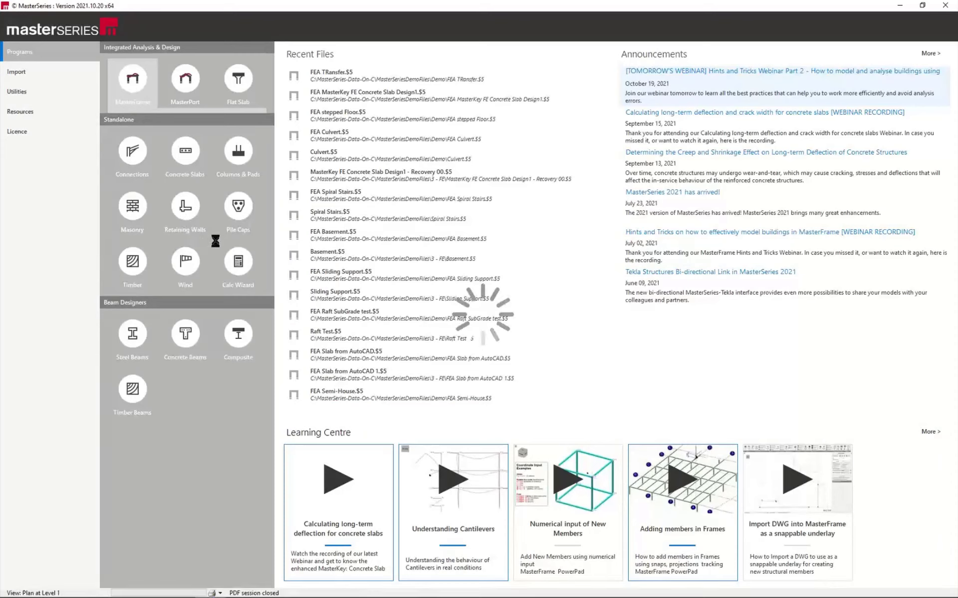
pyautogui.click(391, 213)
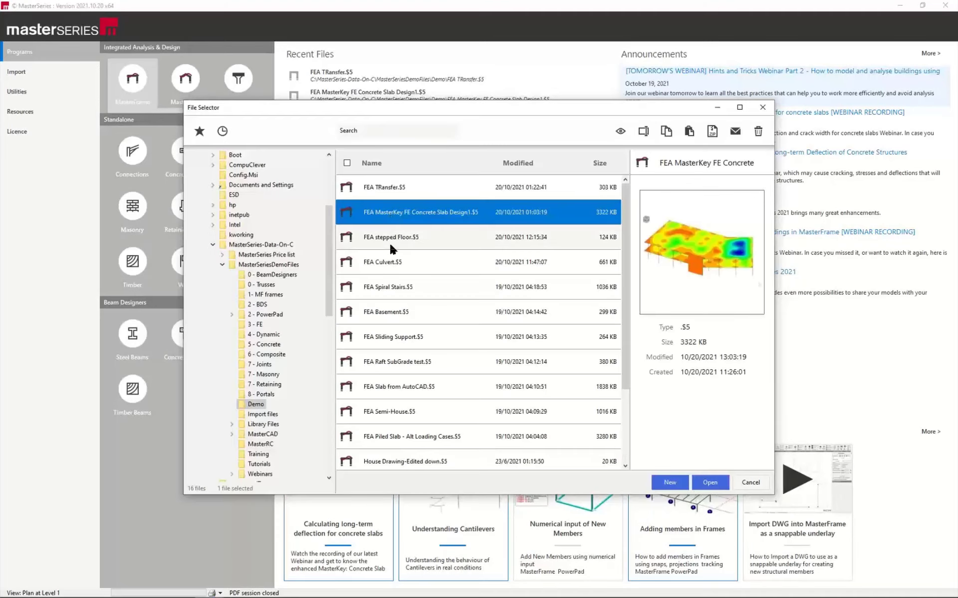
pyautogui.click(386, 241)
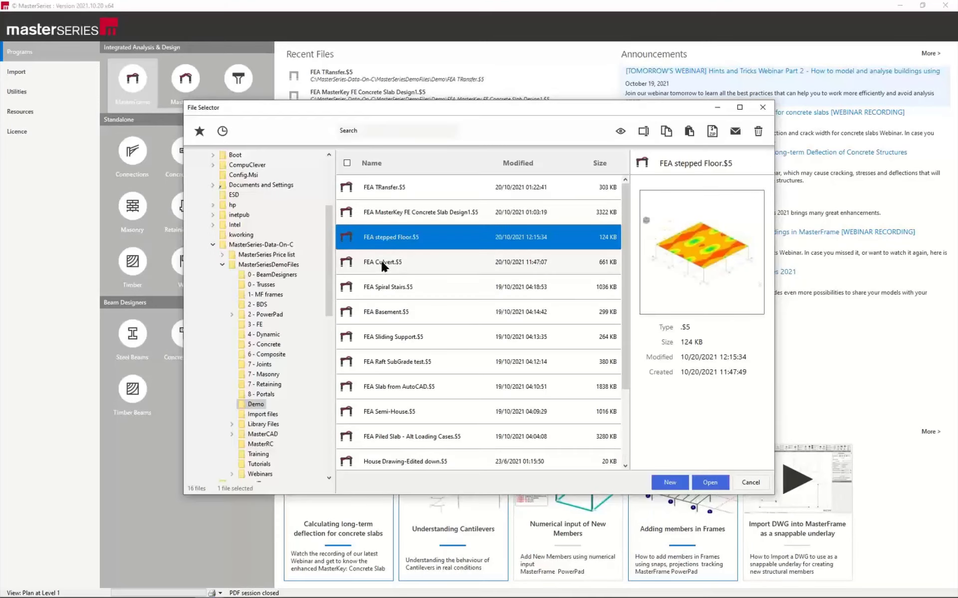
pyautogui.click(383, 264)
pyautogui.click(384, 293)
pyautogui.click(384, 321)
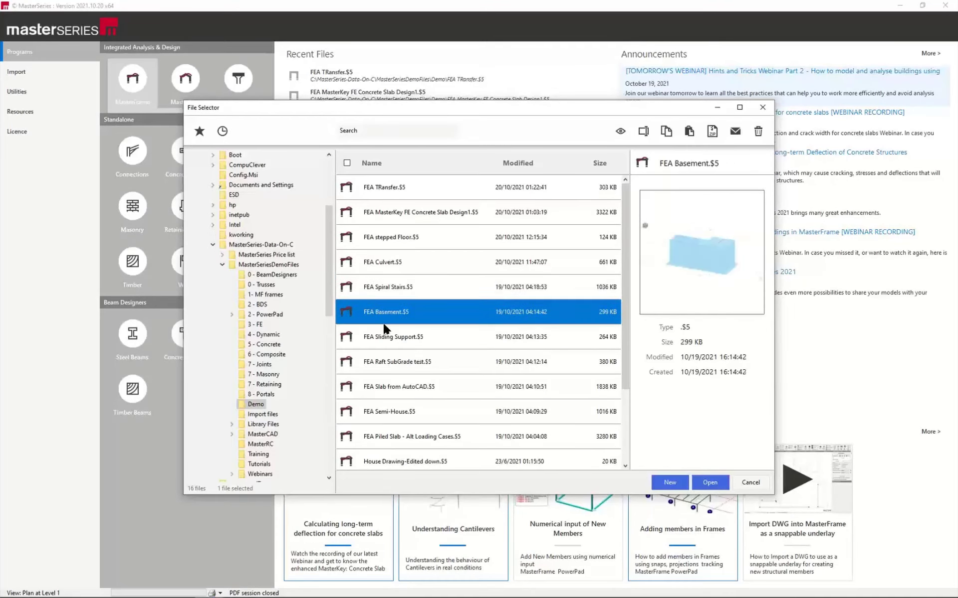
pyautogui.click(388, 343)
pyautogui.click(398, 369)
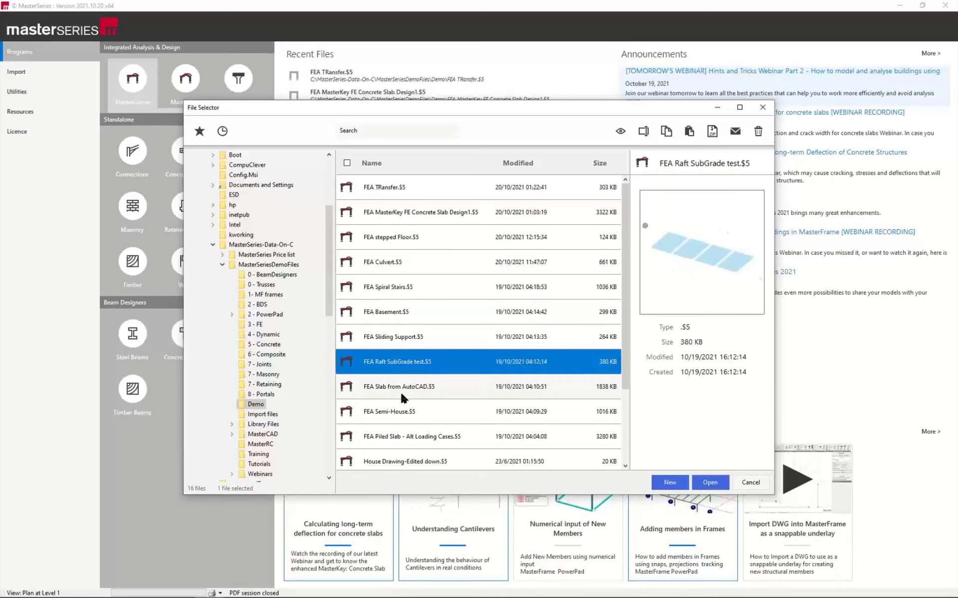
pyautogui.click(384, 390)
pyautogui.click(394, 413)
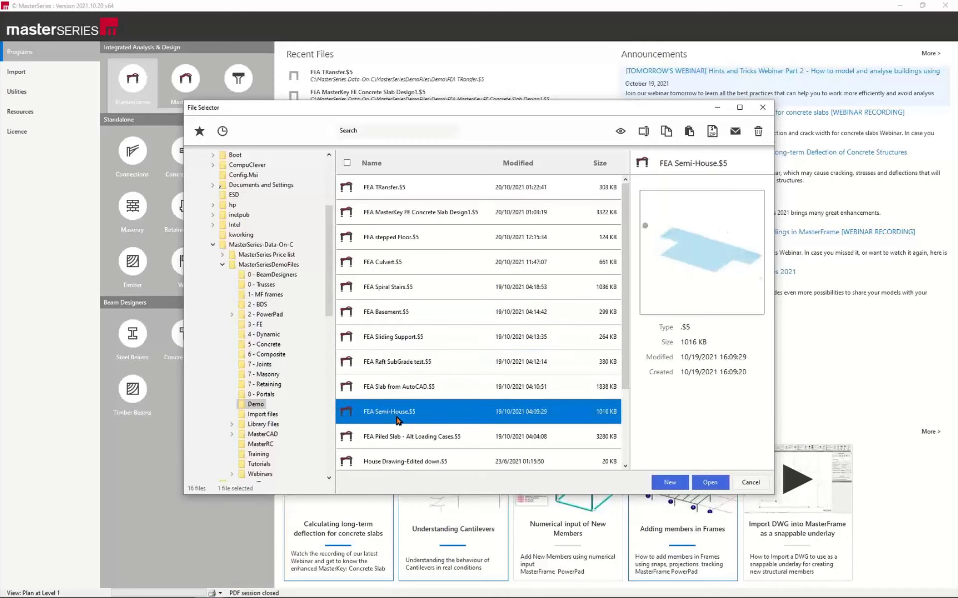
# Open the model FEA Piled Slab - Alt Loading Cases.$5 and check the pile supports by briefly displaying their symbols.
pyautogui.click(394, 442)
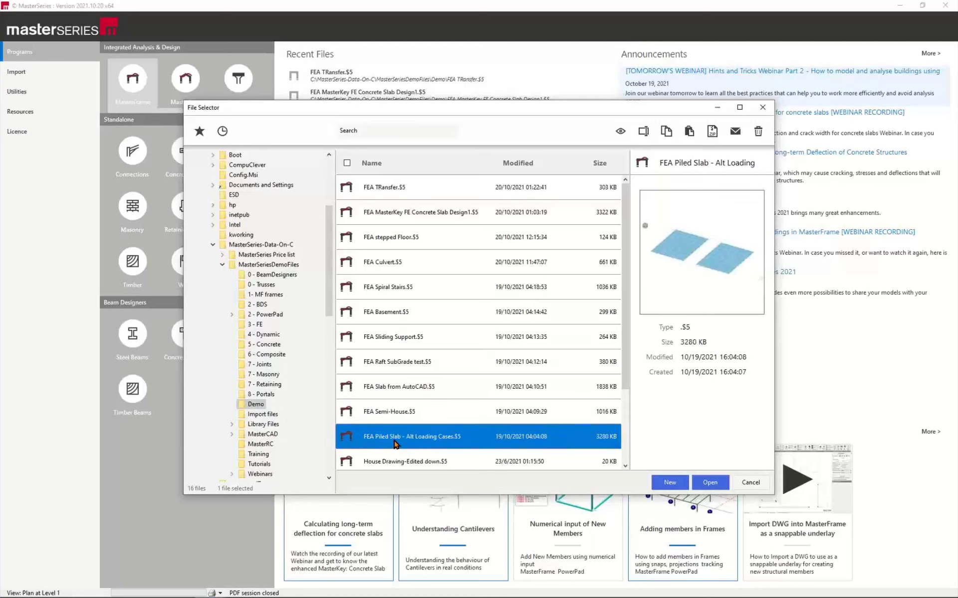
pyautogui.click(710, 482)
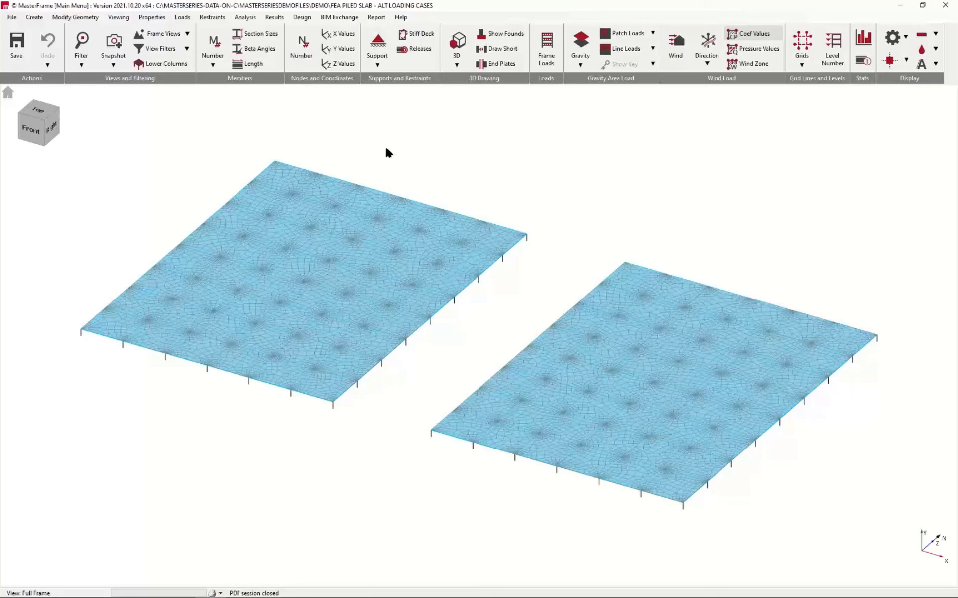
pyautogui.click(377, 45)
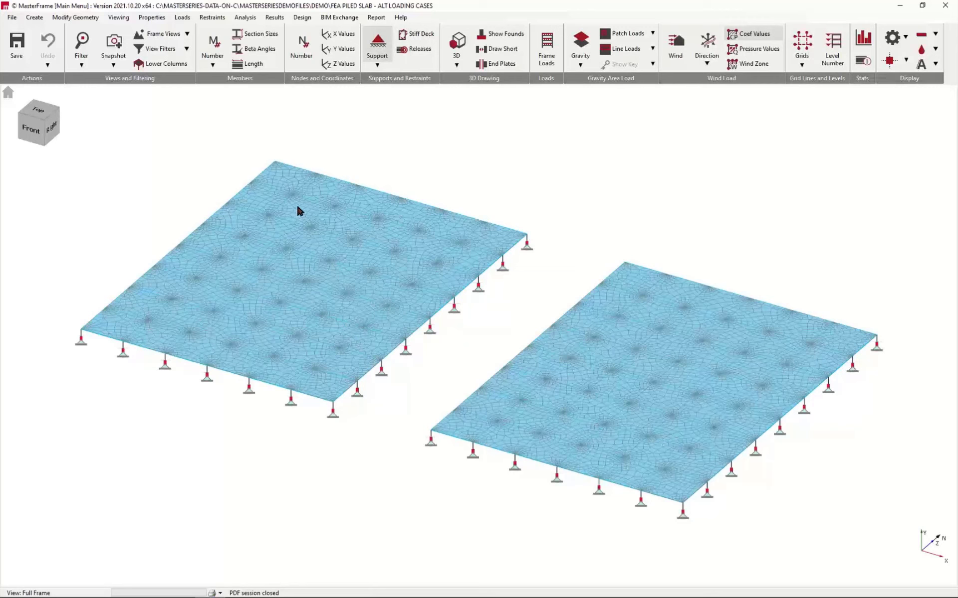
pyautogui.click(380, 48)
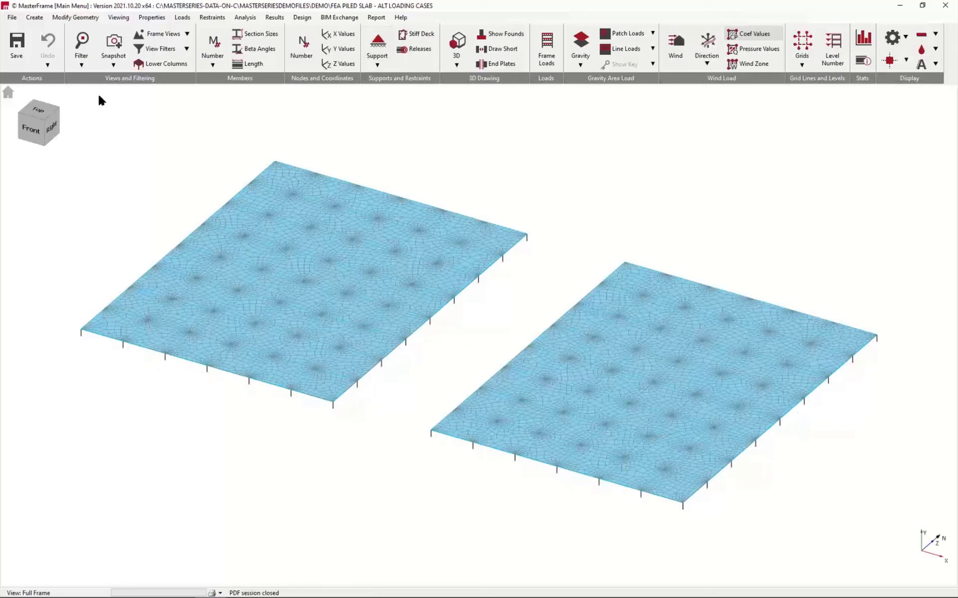
# Run the Space Frame analysis of the piled slabs and display the graphical results for shell elements.
pyautogui.click(275, 18)
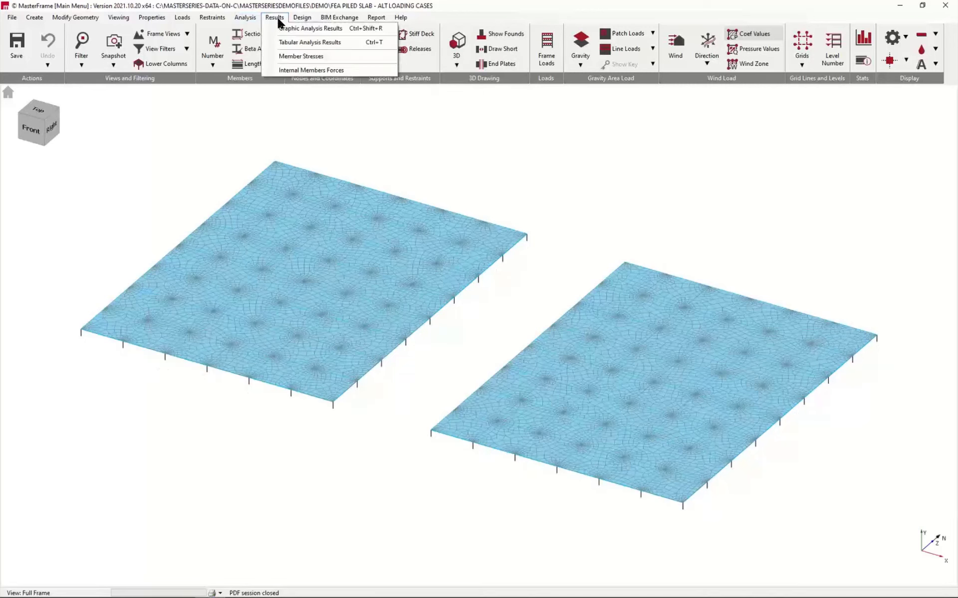
pyautogui.click(310, 28)
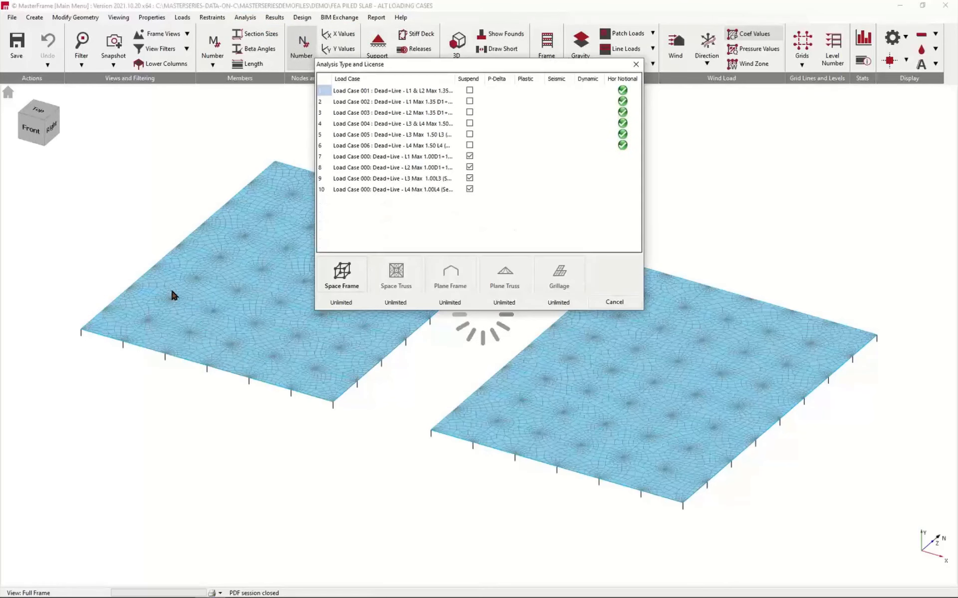
pyautogui.click(346, 281)
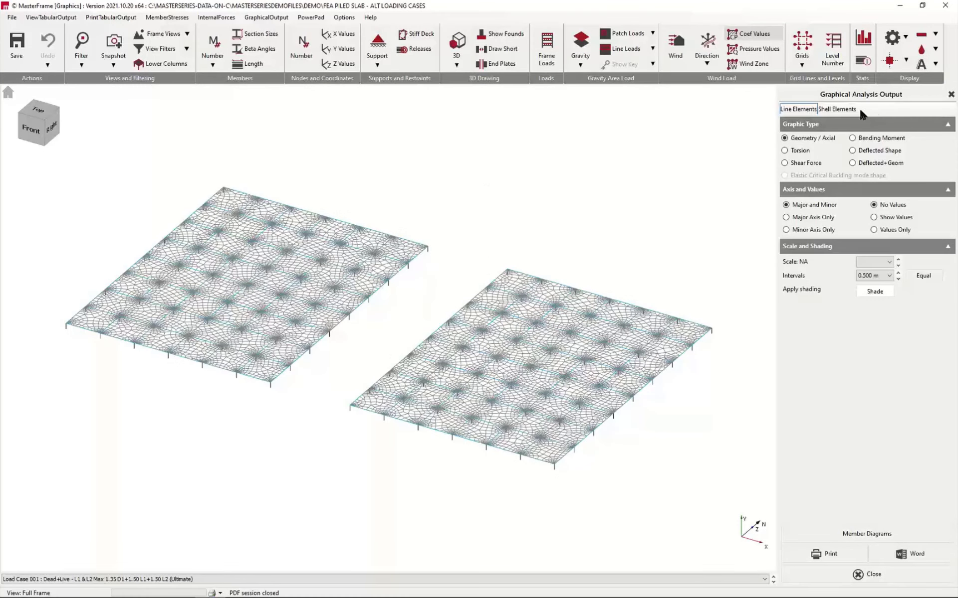
pyautogui.click(846, 109)
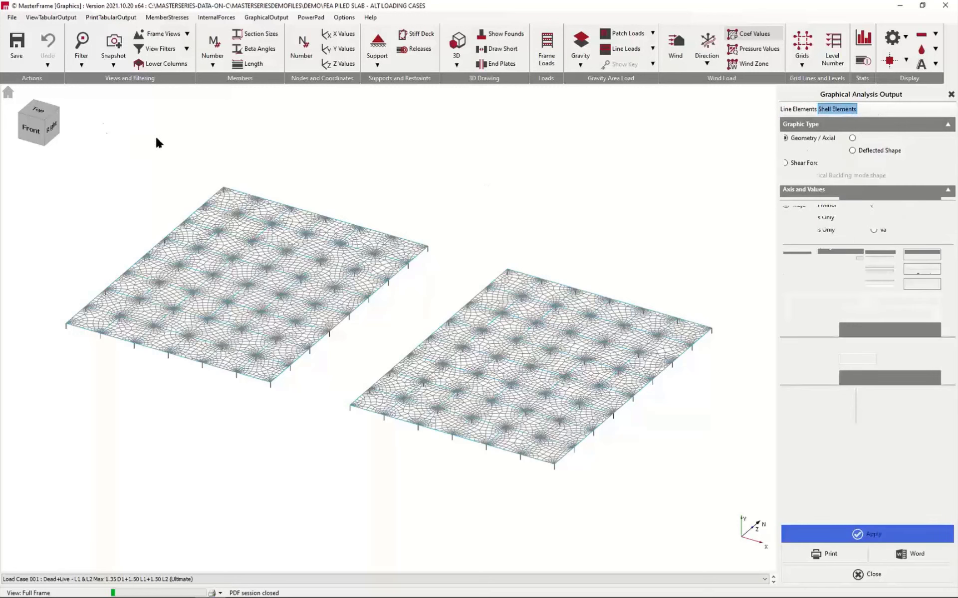
# Isolate the left-hand piled slab in plan with a window filter.
pyautogui.click(39, 114)
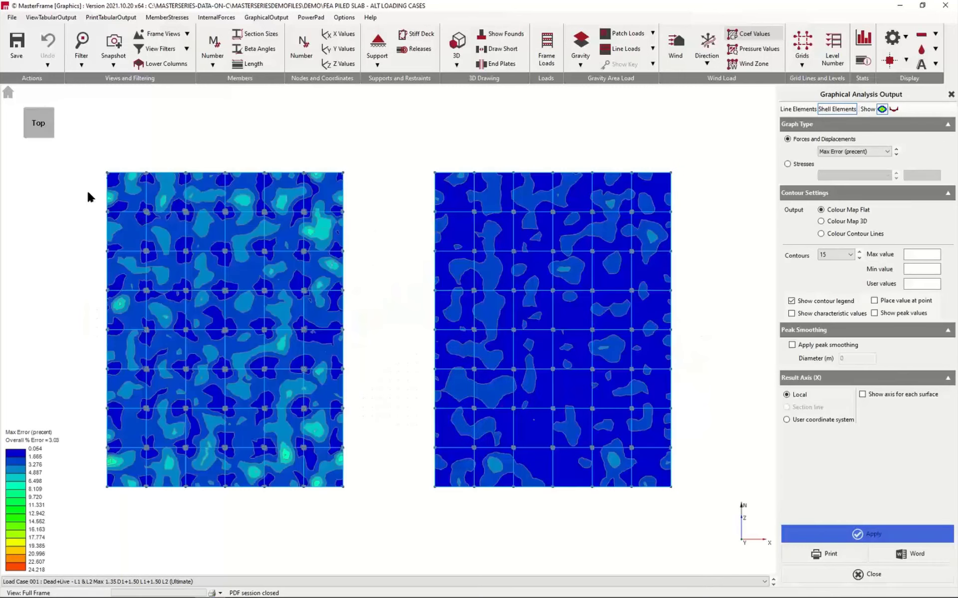
pyautogui.click(82, 40)
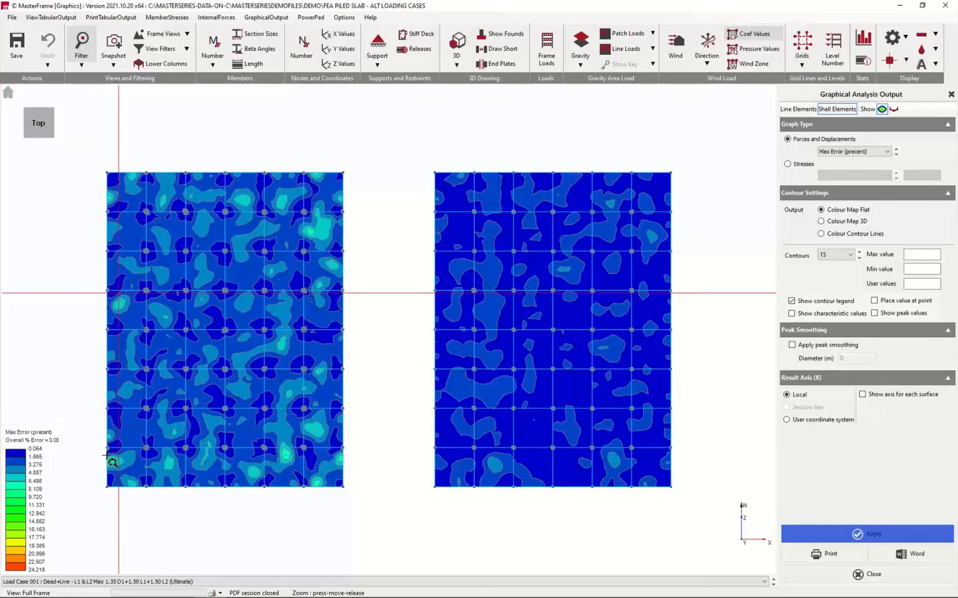
pyautogui.moveTo(83, 506); pyautogui.dragTo(355, 163)
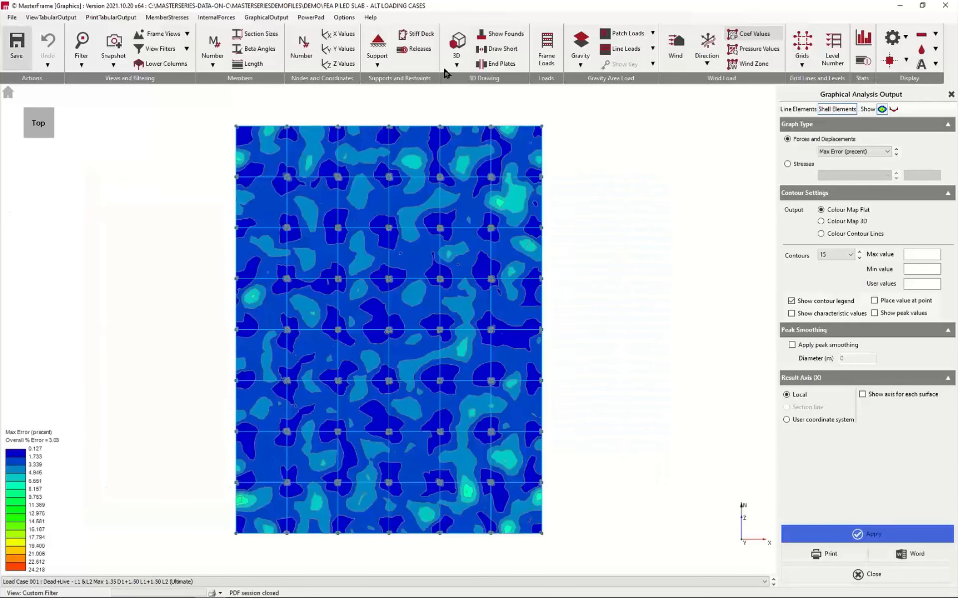
# Display the Mrx Wood & Armer moment contours with characteristic values and examine them around the piles.
pyautogui.click(854, 152)
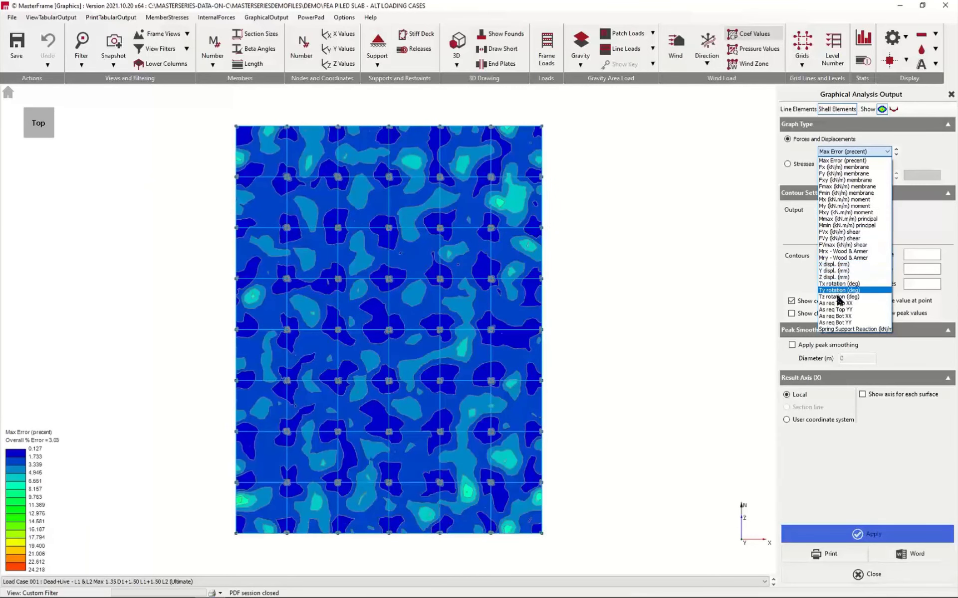
pyautogui.click(836, 252)
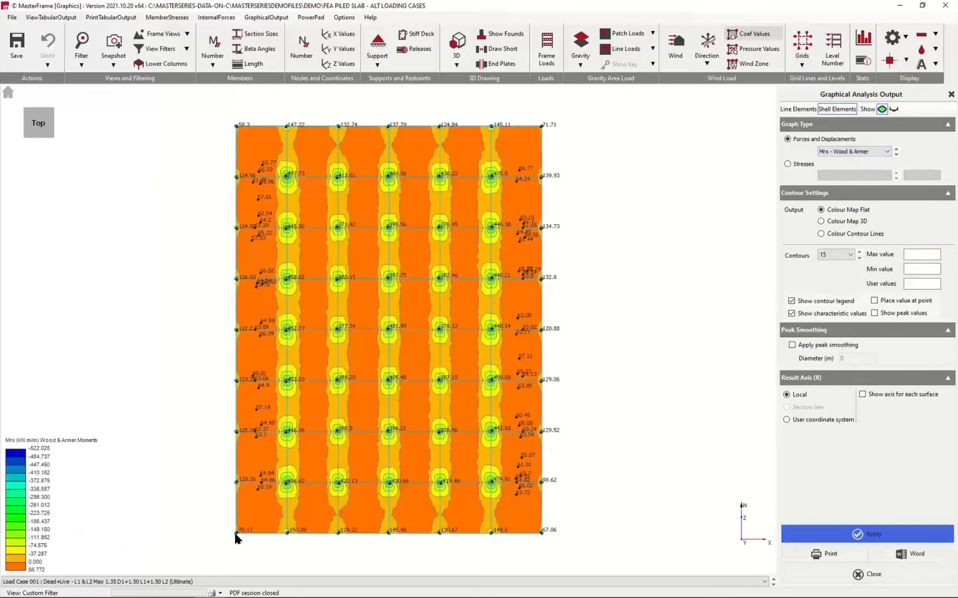
pyautogui.scroll(5, 281, 521)
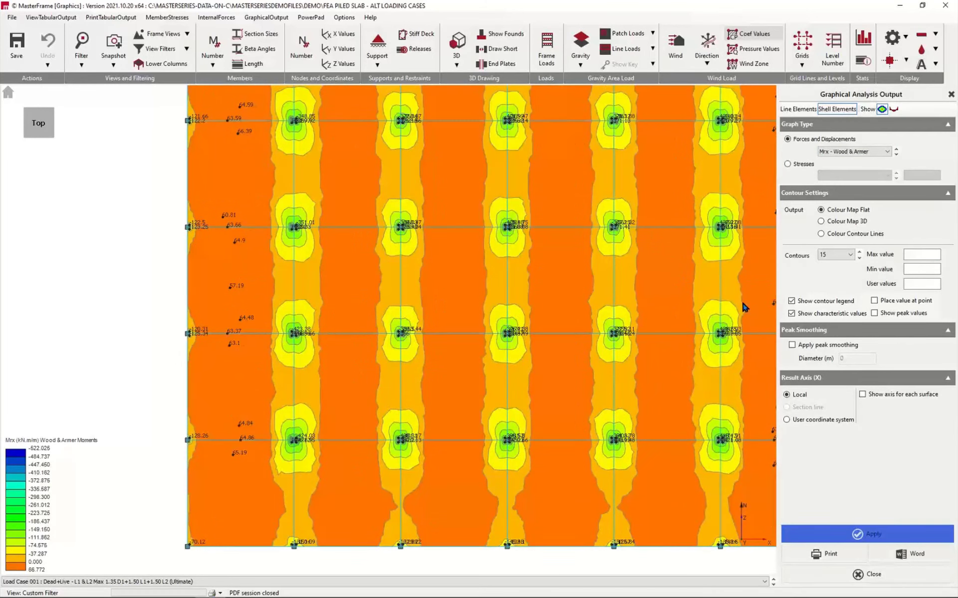
pyautogui.scroll(-2, 329, 349)
pyautogui.scroll(-1, 310, 348)
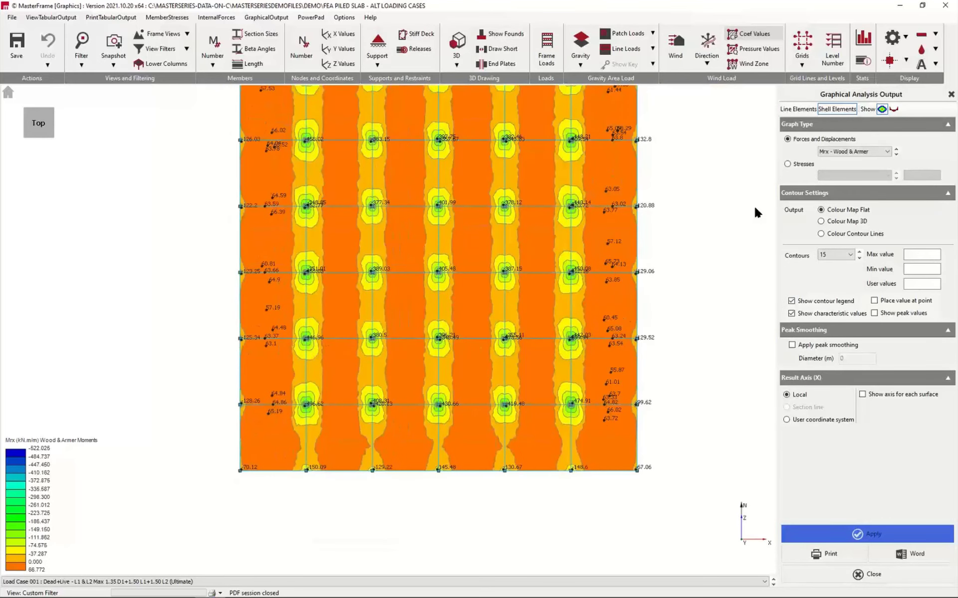
# Define an Mx moment line section diagram across the slab along a pile row, from node 36 to node 109.
pyautogui.click(894, 108)
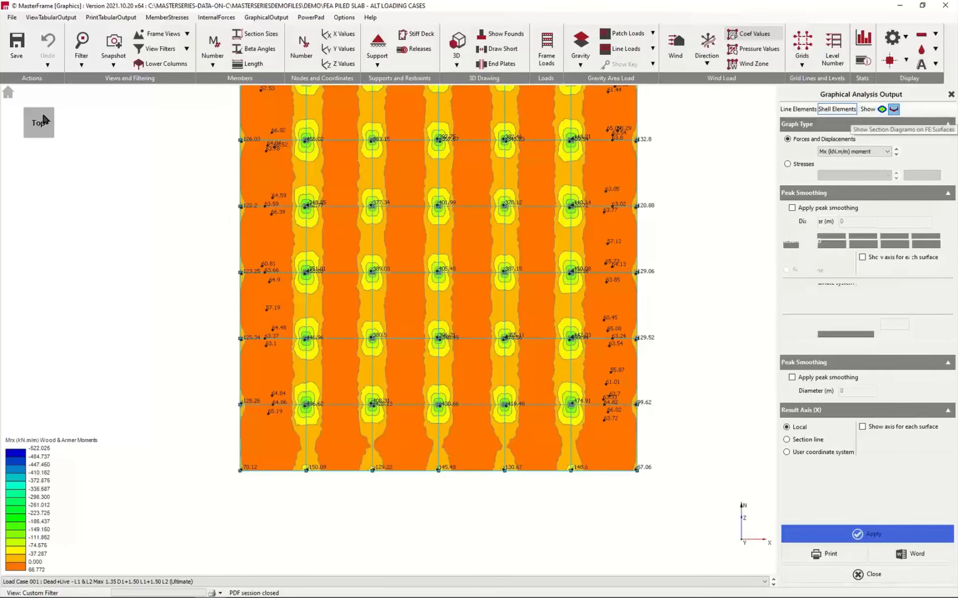
pyautogui.click(50, 138)
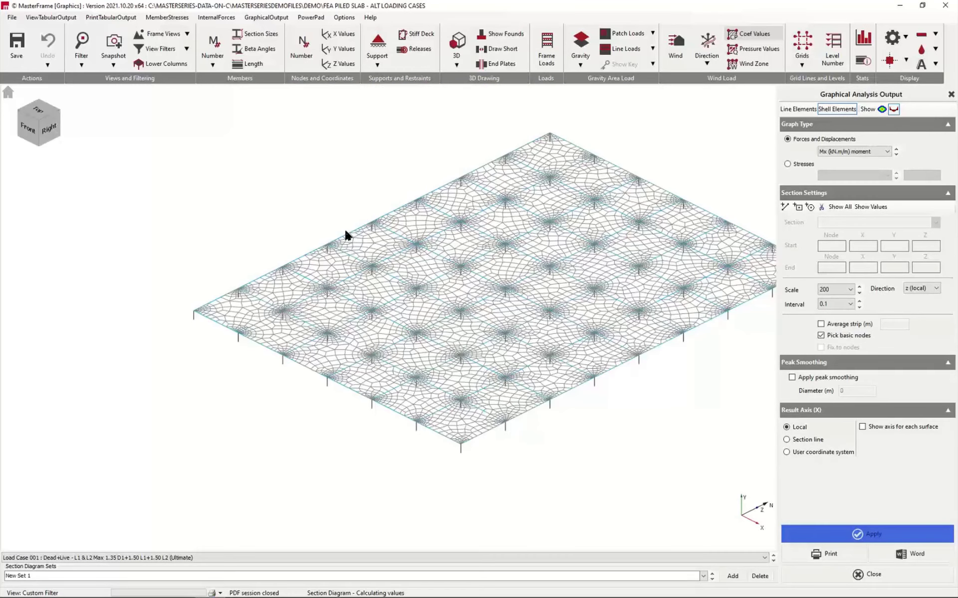
pyautogui.click(784, 208)
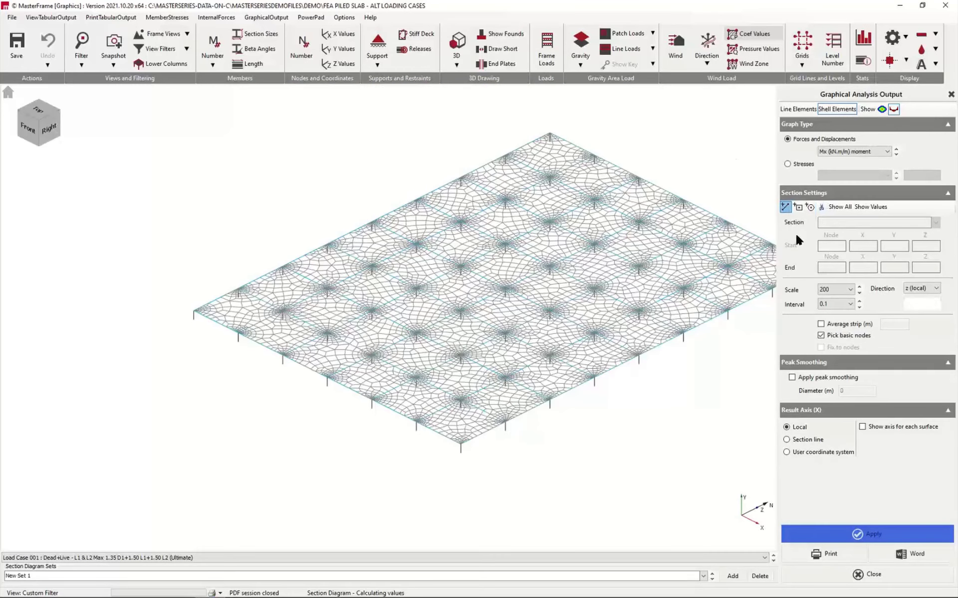
pyautogui.click(329, 248)
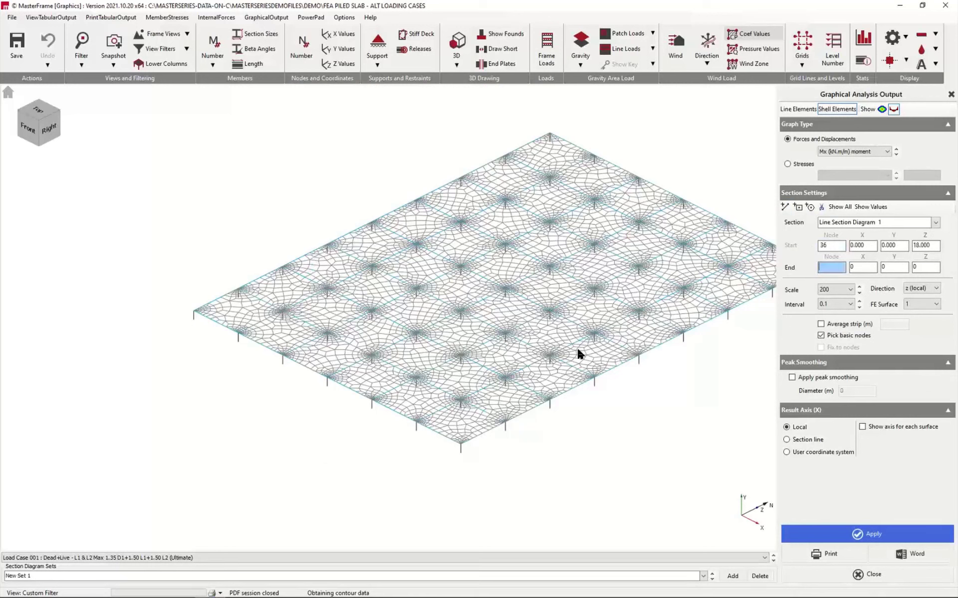
pyautogui.click(593, 382)
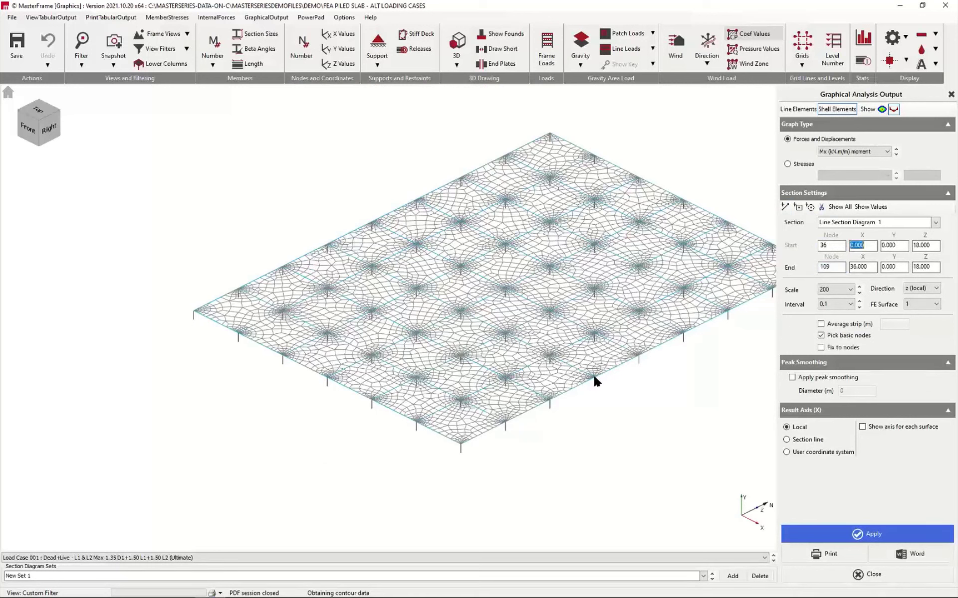
# Plot the Mx line section diagram between nodes 36 and 109 and show its values.
pyautogui.click(868, 535)
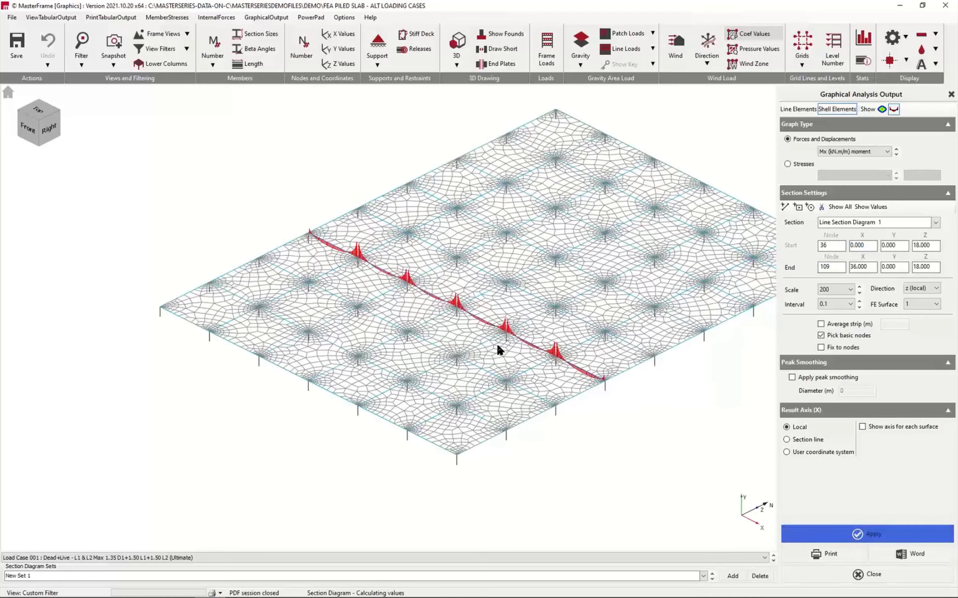
pyautogui.scroll(5, 501, 348)
pyautogui.click(870, 207)
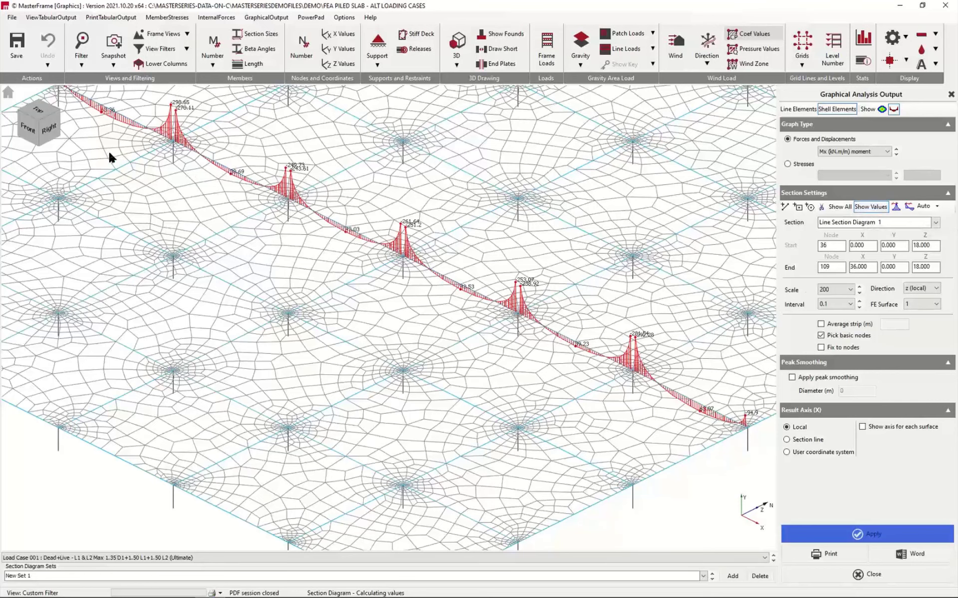
pyautogui.scroll(2, 91, 114)
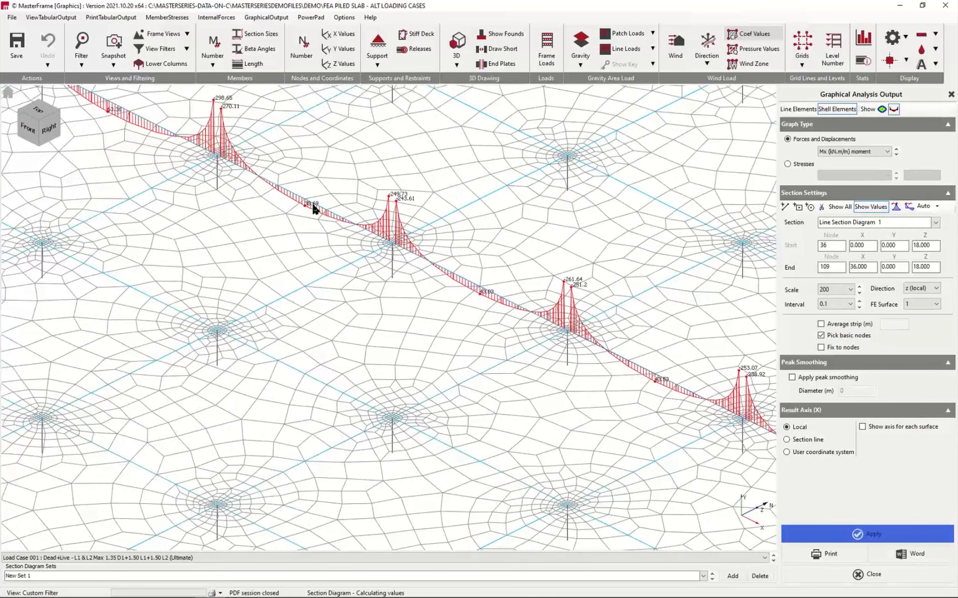
# Examine the Mx peak and midspan values along the pile row section from its start to the slab edge.
pyautogui.scroll(10, 305, 210)
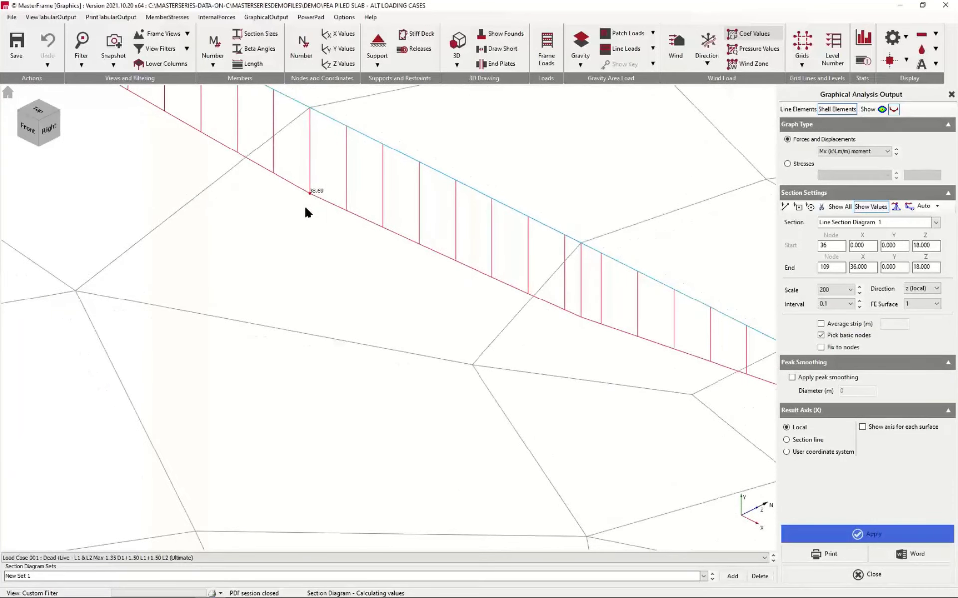
pyautogui.scroll(-5, 302, 214)
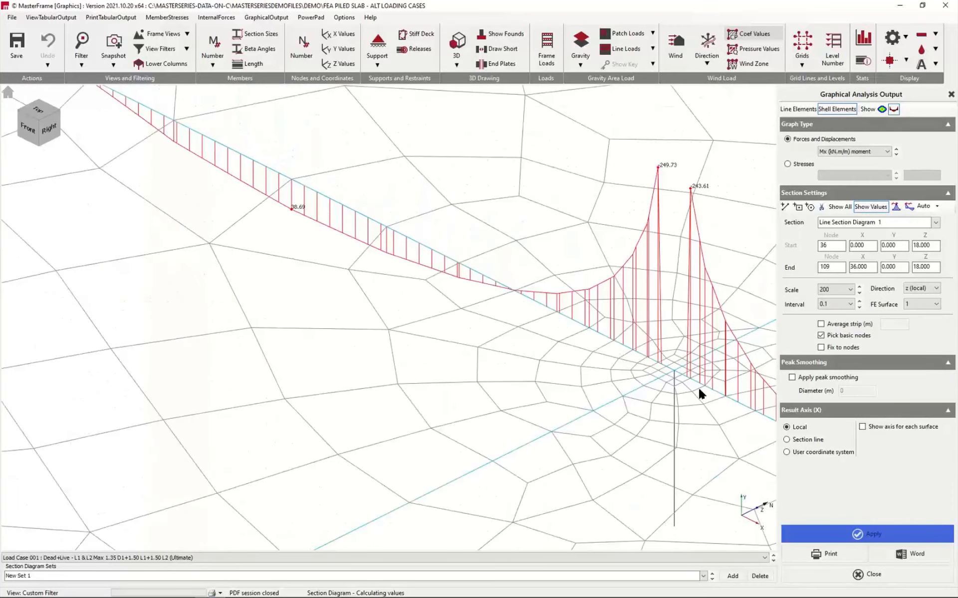
pyautogui.moveTo(584, 349); pyautogui.dragTo(77, 56, button='middle')
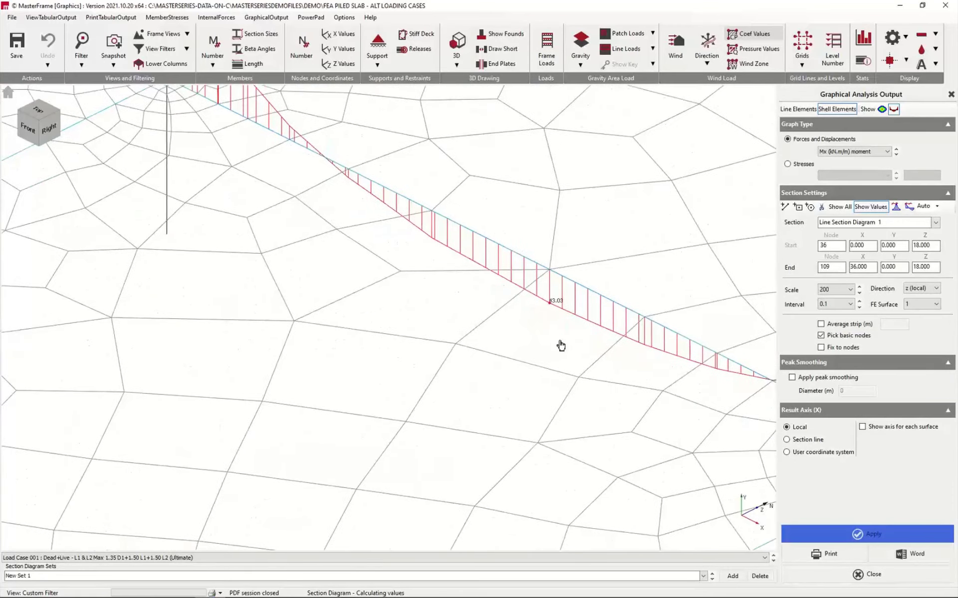
pyautogui.moveTo(561, 345); pyautogui.dragTo(81, 80, button='middle')
pyautogui.moveTo(686, 344); pyautogui.dragTo(291, 129, button='middle')
pyautogui.moveTo(611, 351); pyautogui.dragTo(138, 90, button='middle')
pyautogui.moveTo(609, 321); pyautogui.dragTo(216, 118, button='middle')
pyautogui.moveTo(555, 311); pyautogui.dragTo(156, 108, button='middle')
pyautogui.moveTo(655, 375); pyautogui.dragTo(331, 219, button='middle')
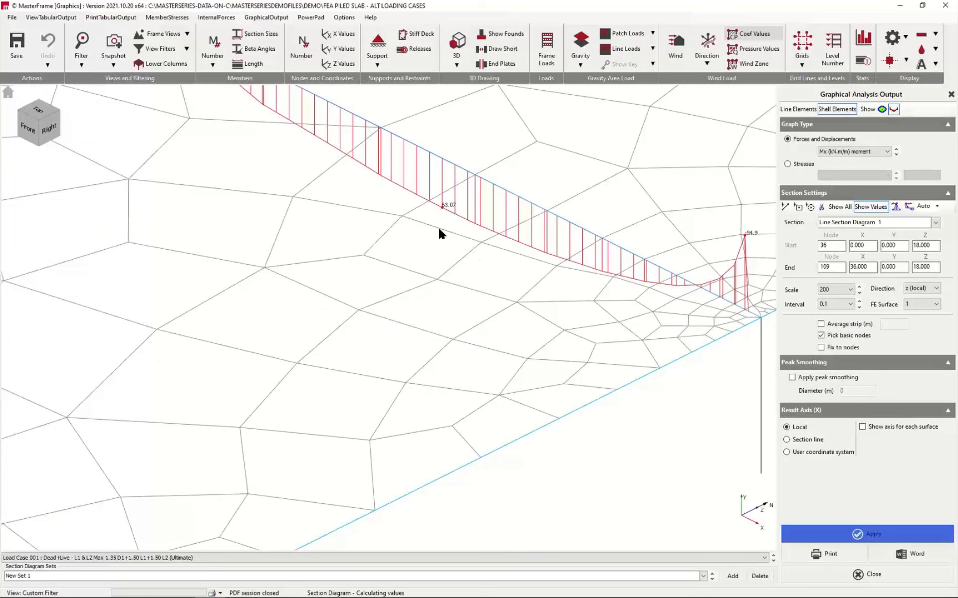
pyautogui.scroll(-5, 475, 229)
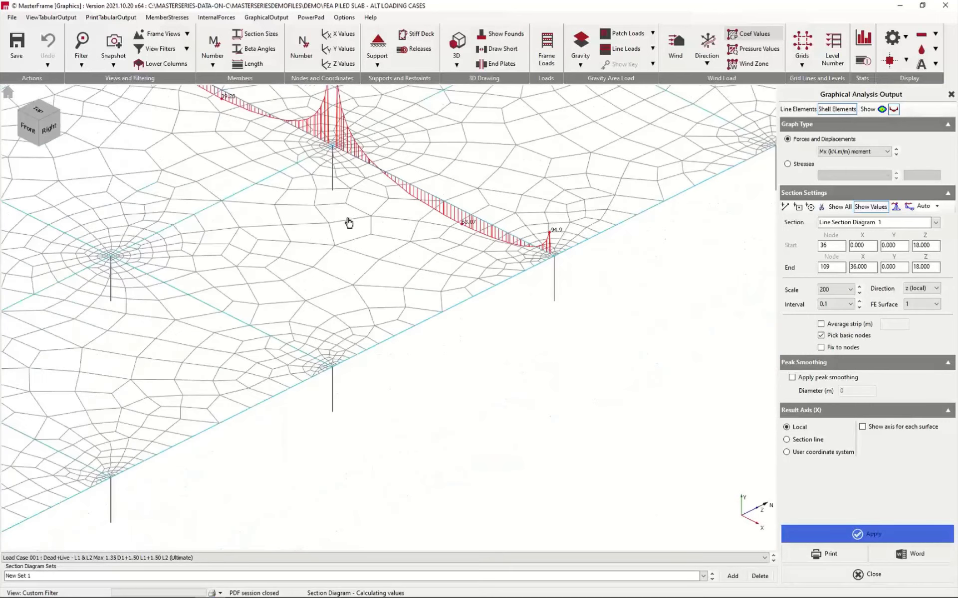
pyautogui.moveTo(348, 220); pyautogui.dragTo(563, 379, button='middle')
pyautogui.scroll(-5, 469, 305)
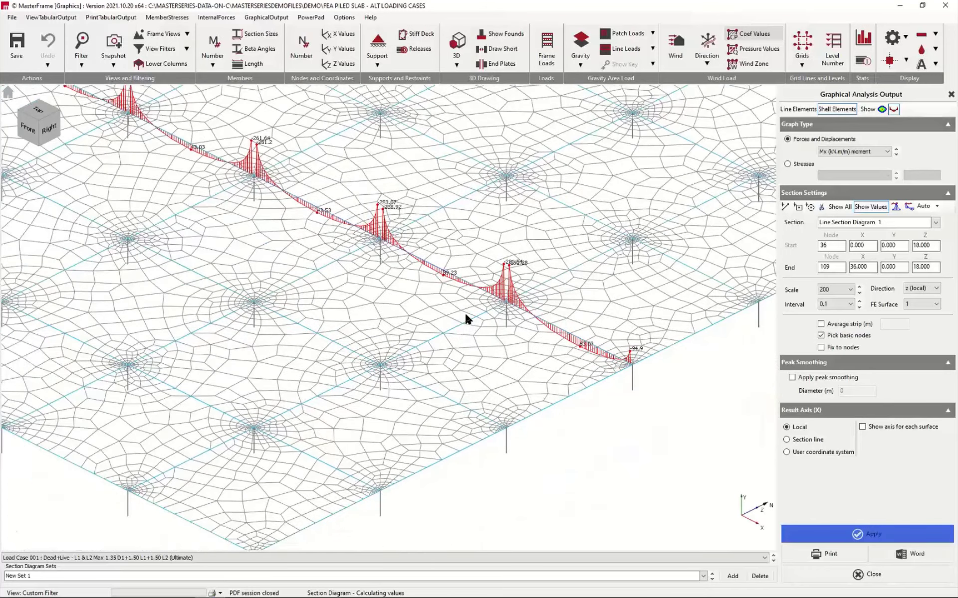
pyautogui.scroll(1, 464, 310)
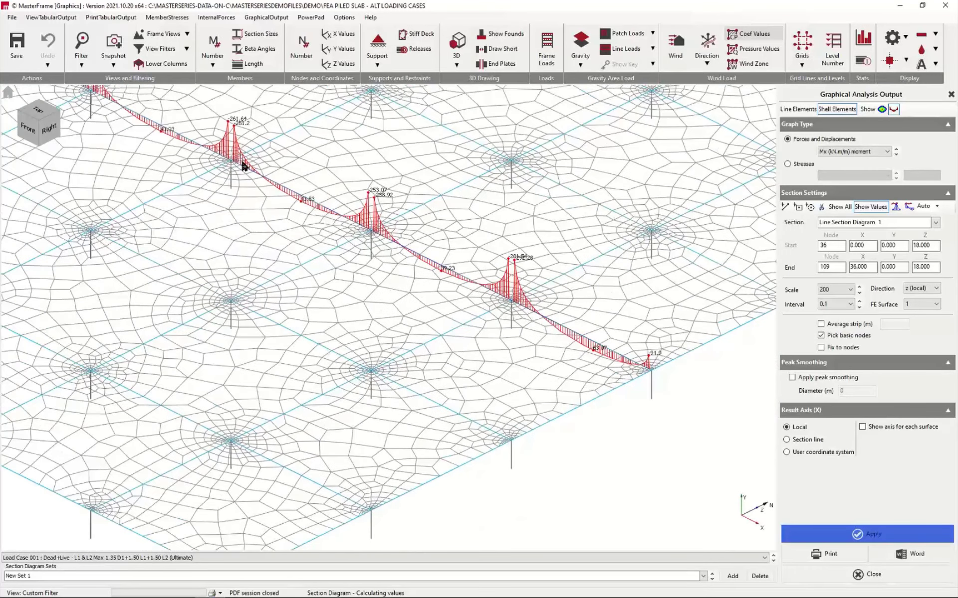
# Review the section moments for Load Case 002 and Load Case 005, examining the first spans of the pile row.
pyautogui.click(157, 559)
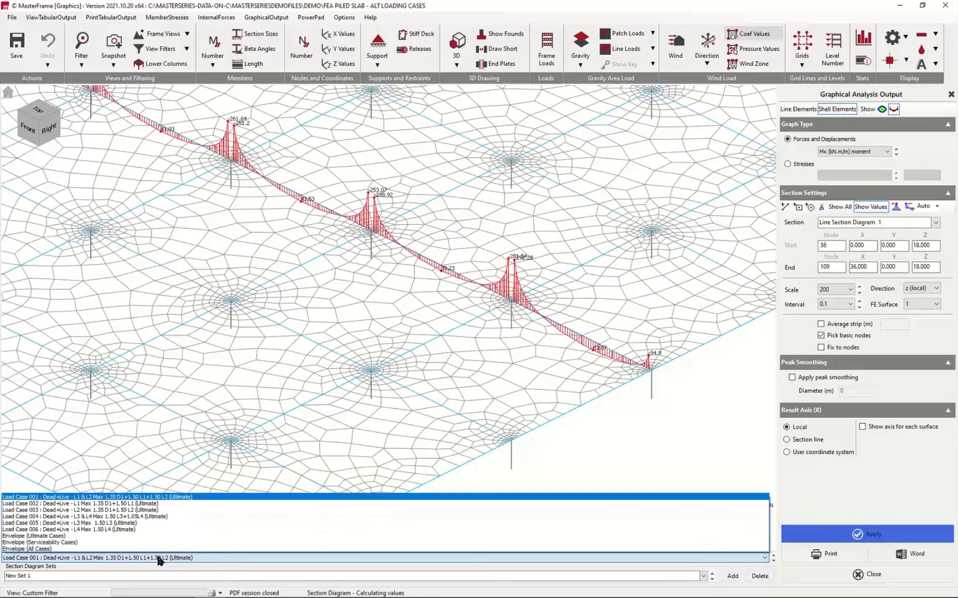
pyautogui.click(166, 505)
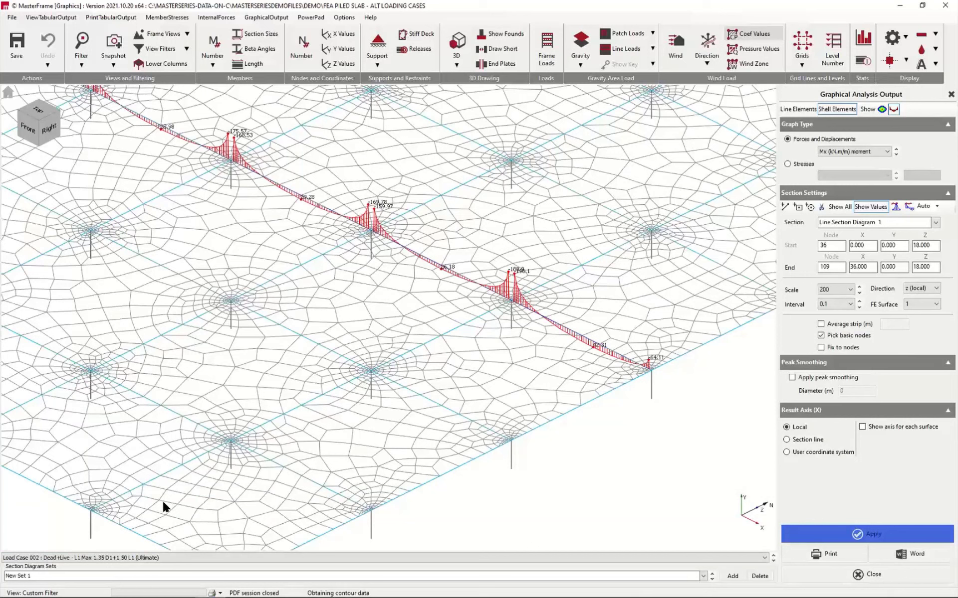
pyautogui.click(223, 560)
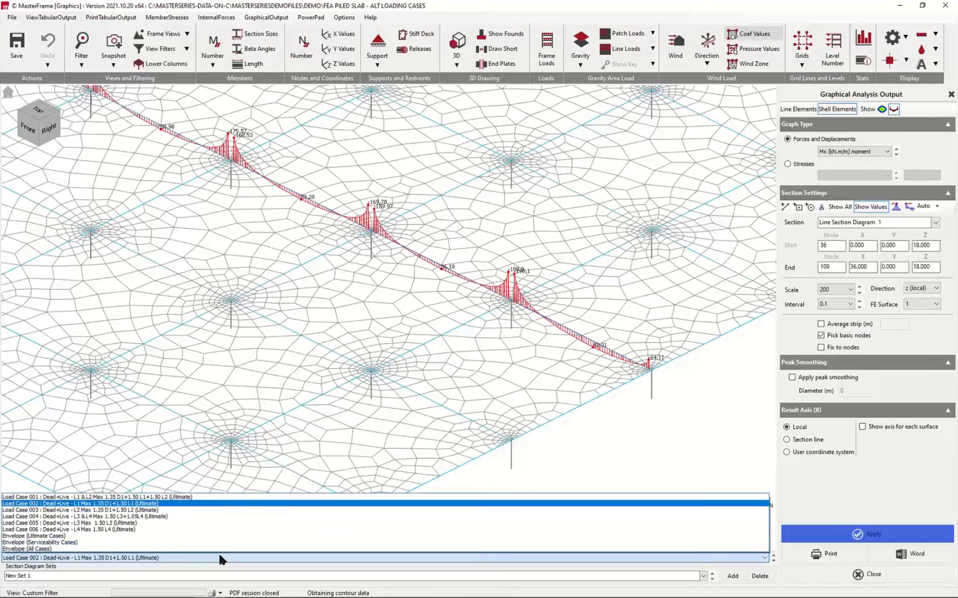
pyautogui.click(173, 524)
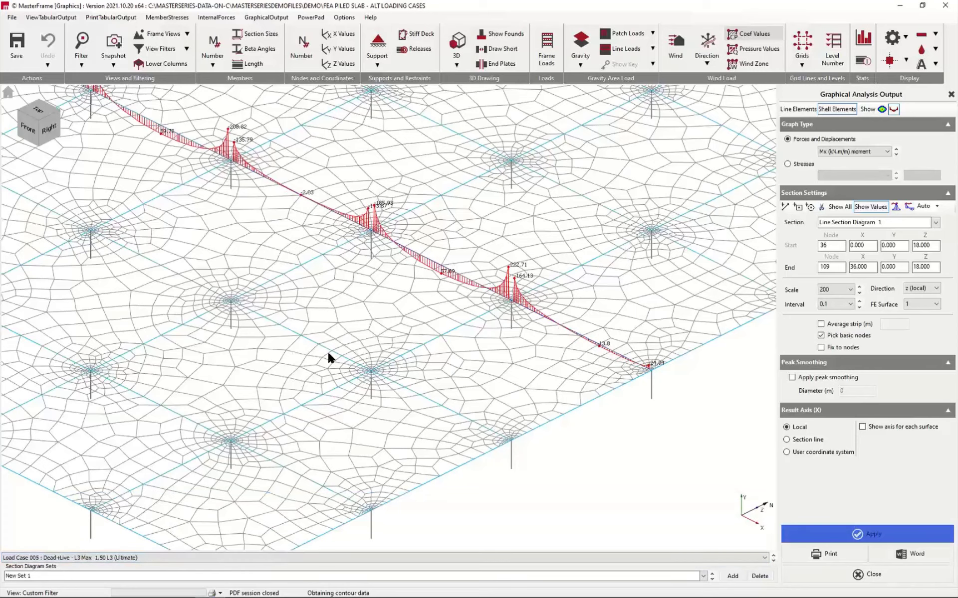
pyautogui.moveTo(207, 307); pyautogui.dragTo(593, 534, button='middle')
pyautogui.scroll(3, 264, 234)
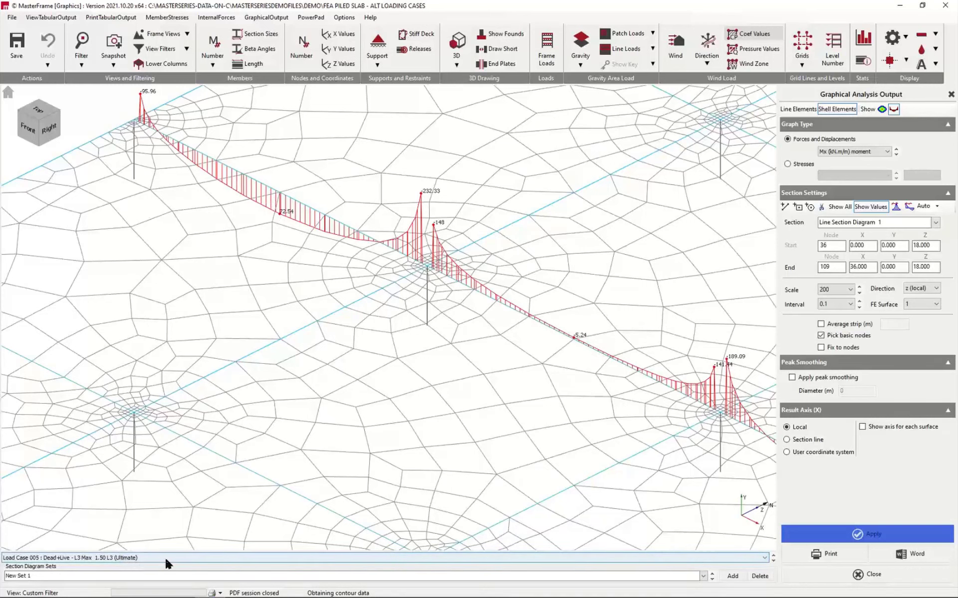
# Compare the section moments under the alternate-span Load Case 006 with those of Load Case 001.
pyautogui.click(773, 561)
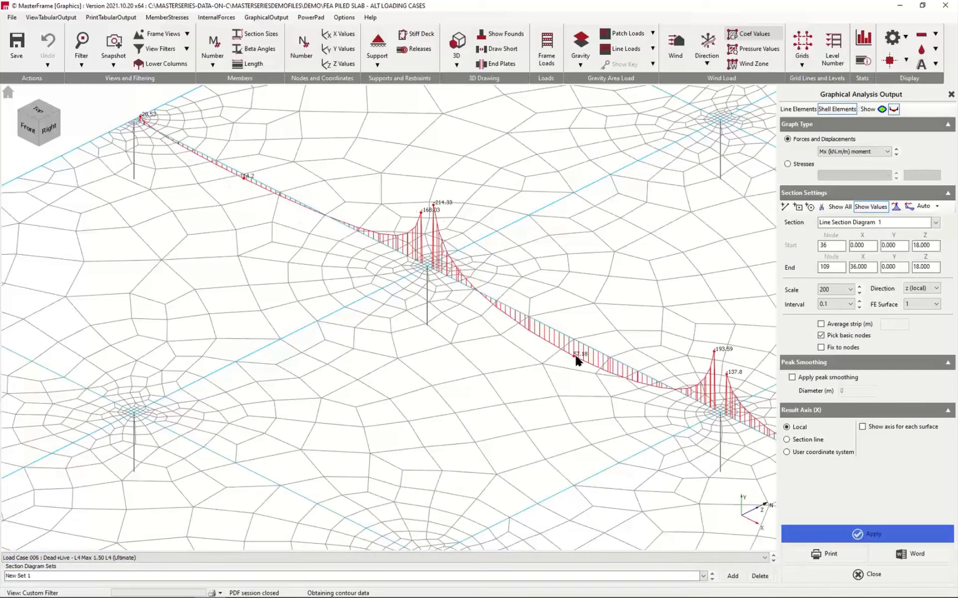
pyautogui.click(150, 558)
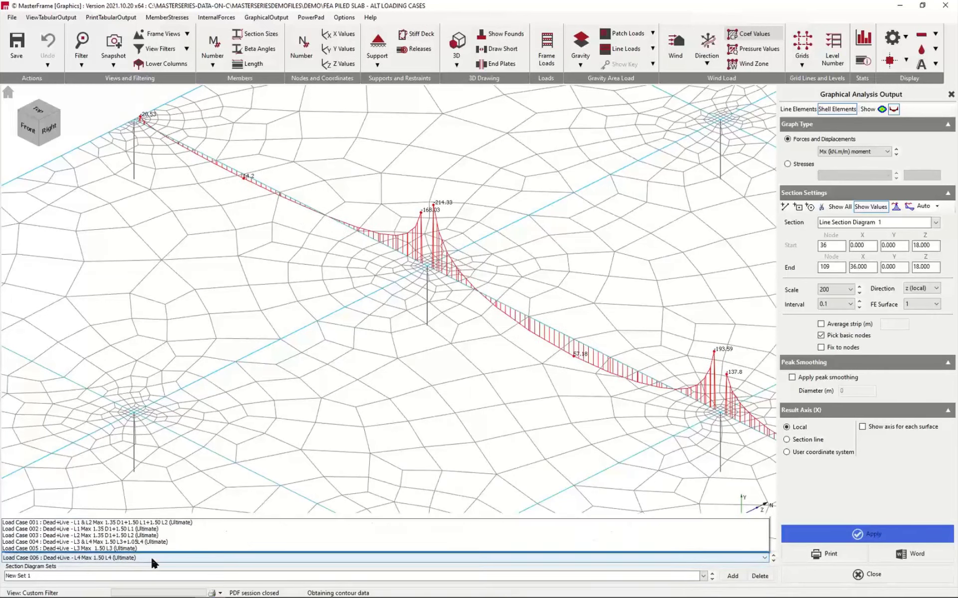
pyautogui.click(170, 500)
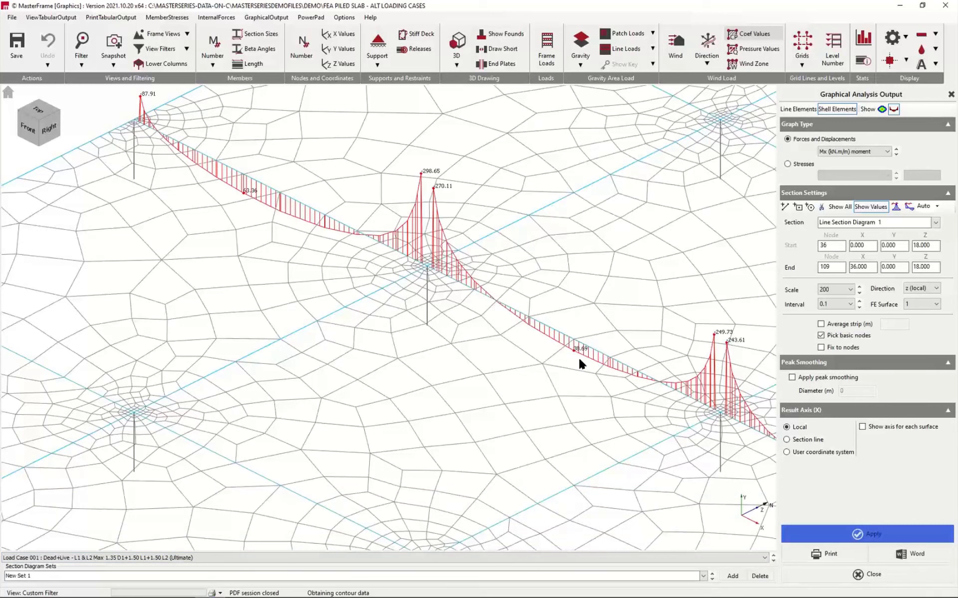
pyautogui.scroll(-5, 287, 282)
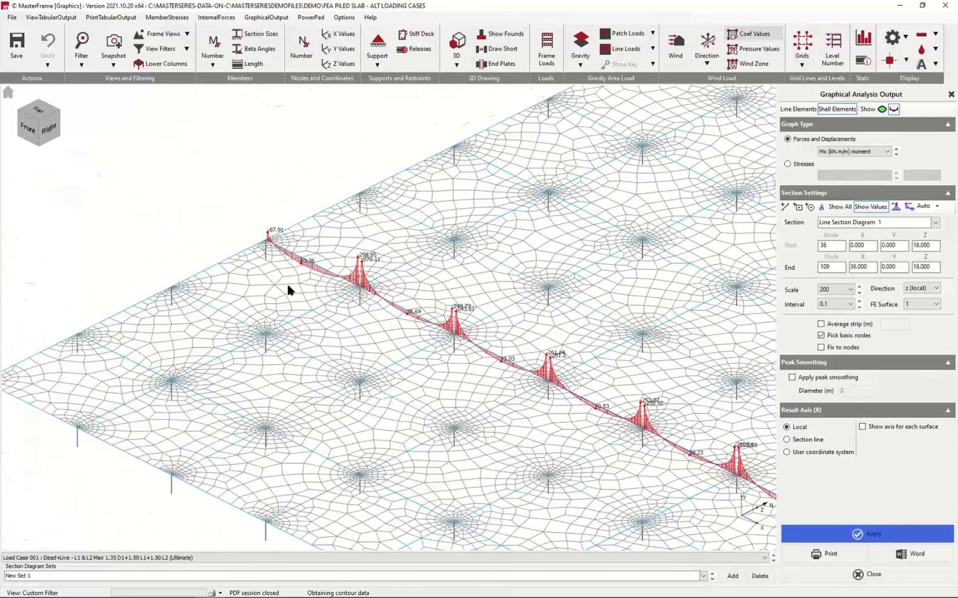
pyautogui.scroll(-1, 417, 407)
pyautogui.scroll(1, 426, 391)
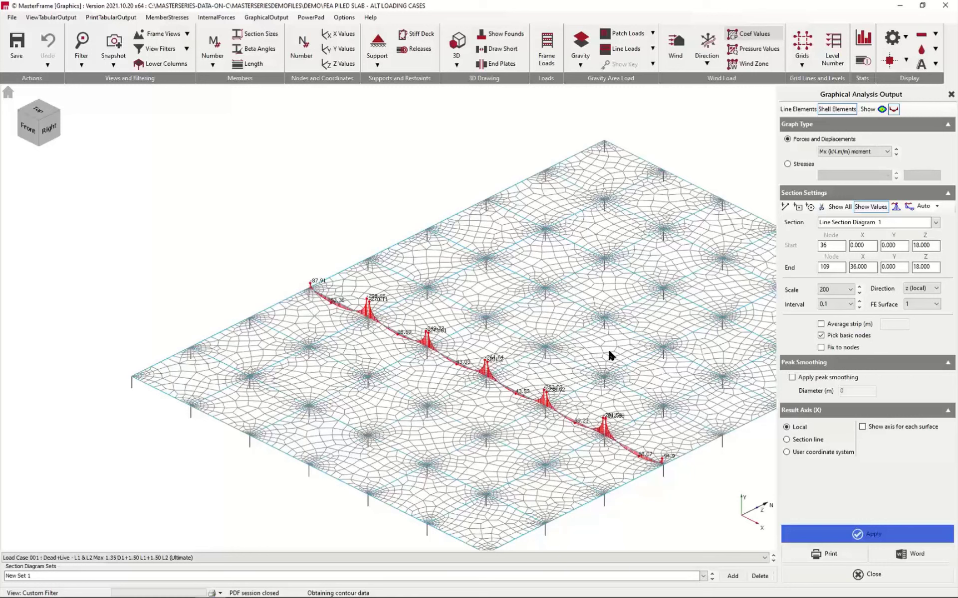
# Display the section diagram for the Envelope (Ultimate Cases) and examine the enveloped moments along the pile row.
pyautogui.click(114, 558)
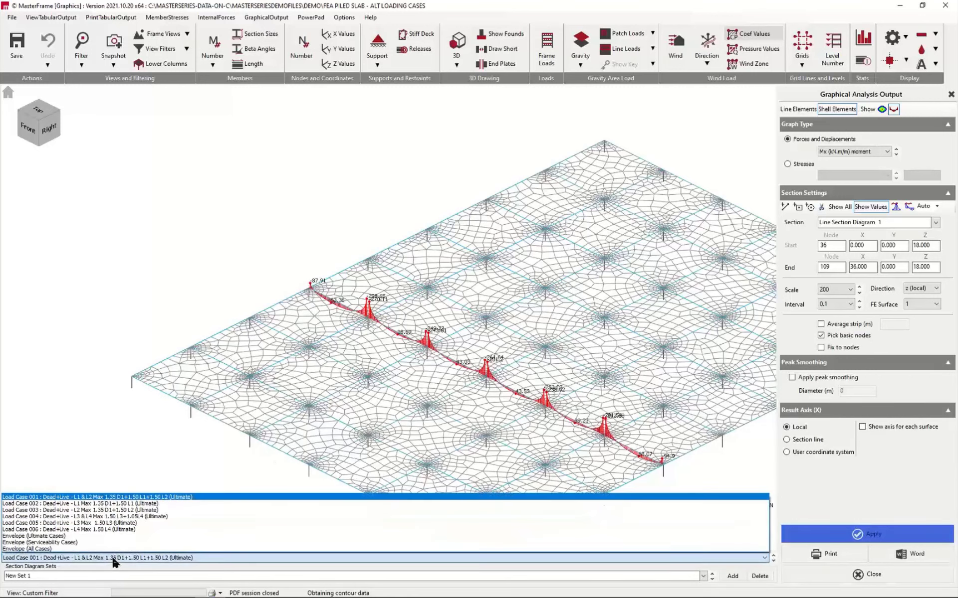
pyautogui.click(109, 539)
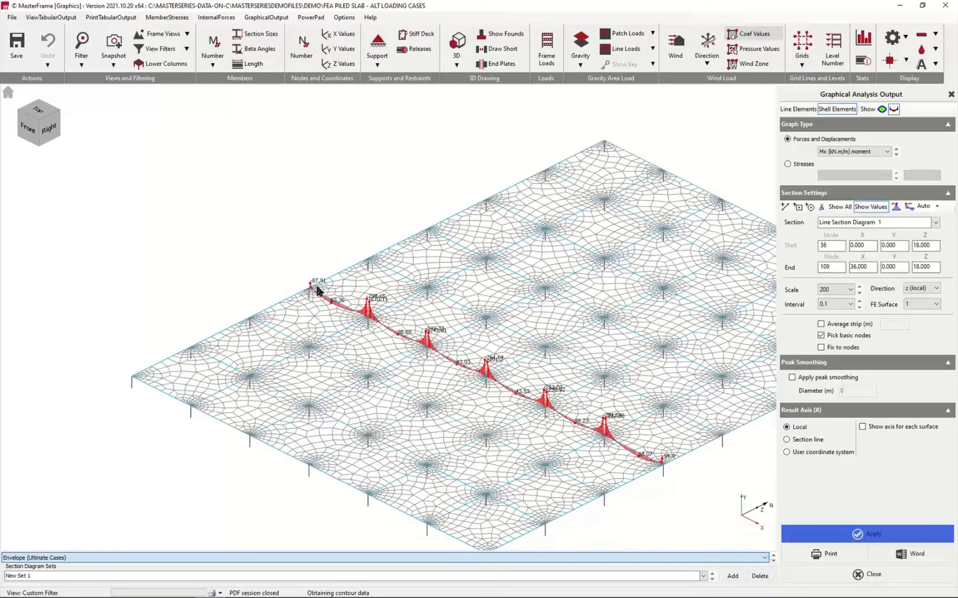
pyautogui.scroll(5, 437, 383)
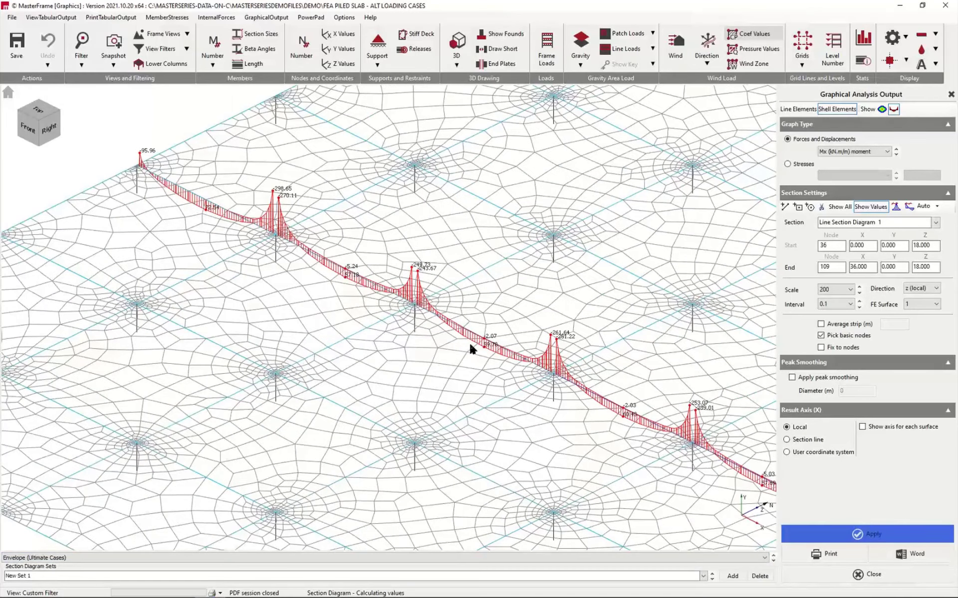
pyautogui.scroll(-6, 469, 341)
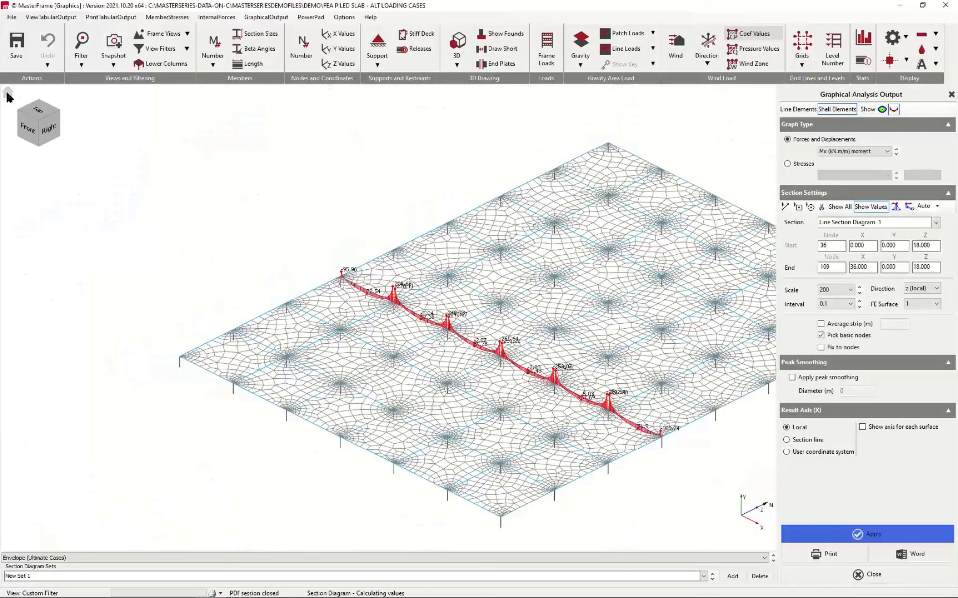
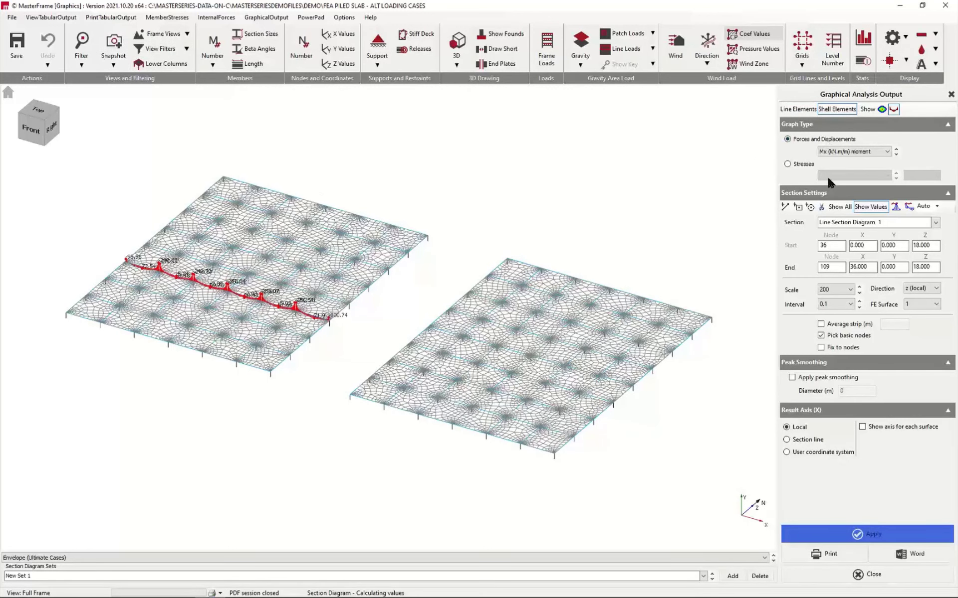
# Add a second Mx line section diagram across the right-hand slab from node 162 to node 235 and plot it.
pyautogui.click(784, 209)
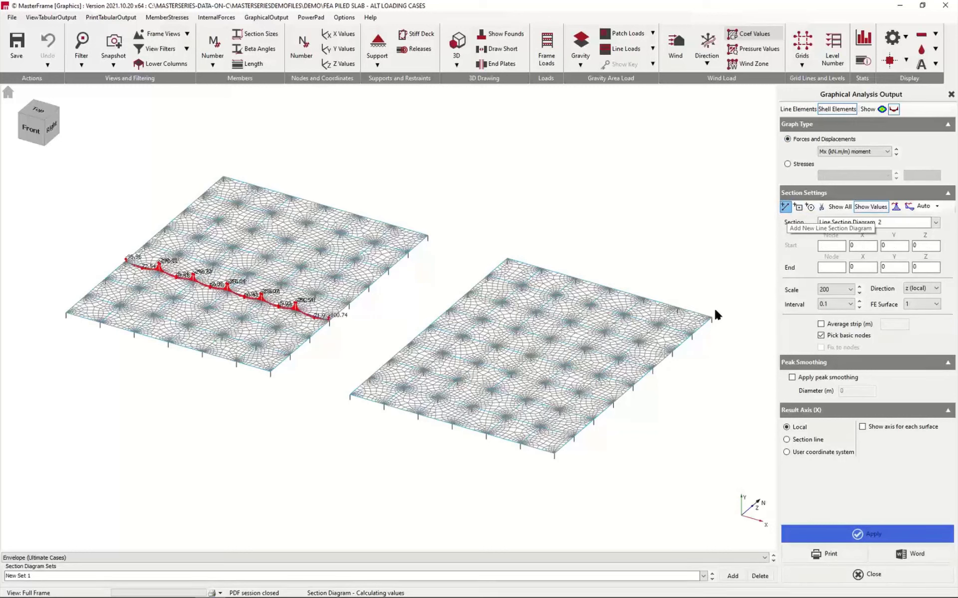
pyautogui.click(412, 348)
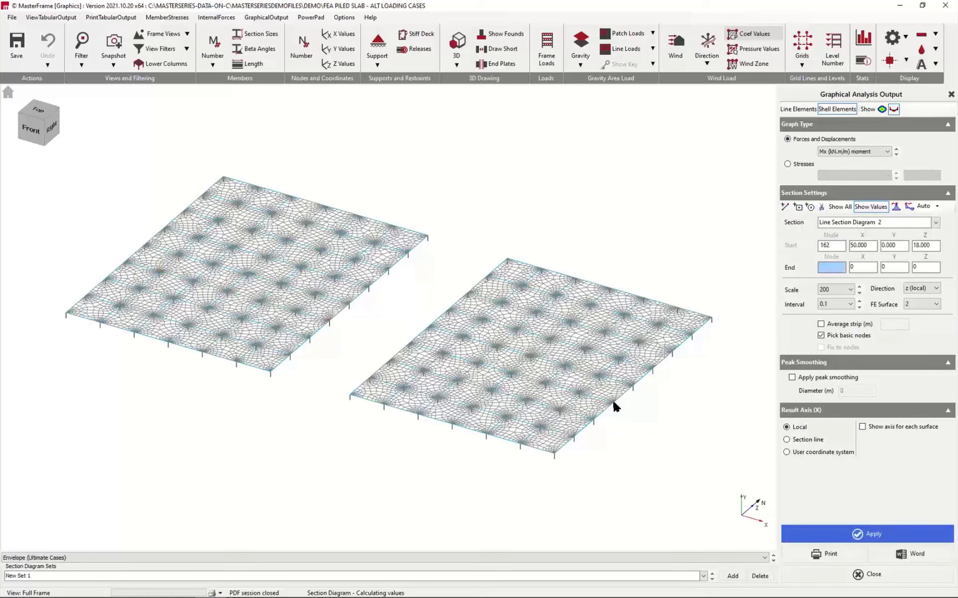
pyautogui.click(617, 407)
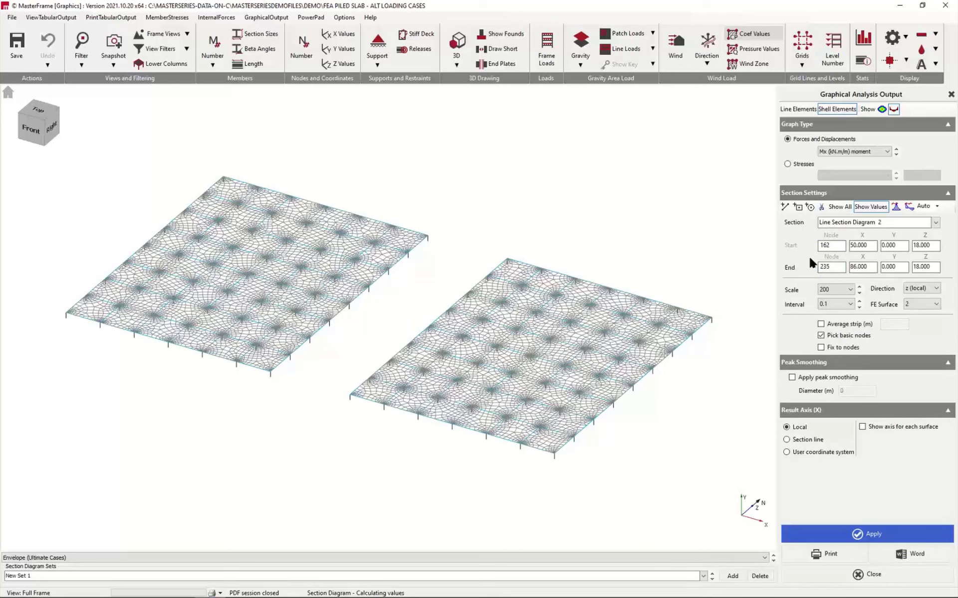
pyautogui.click(873, 534)
pyautogui.scroll(1, 444, 416)
pyautogui.scroll(4, 547, 399)
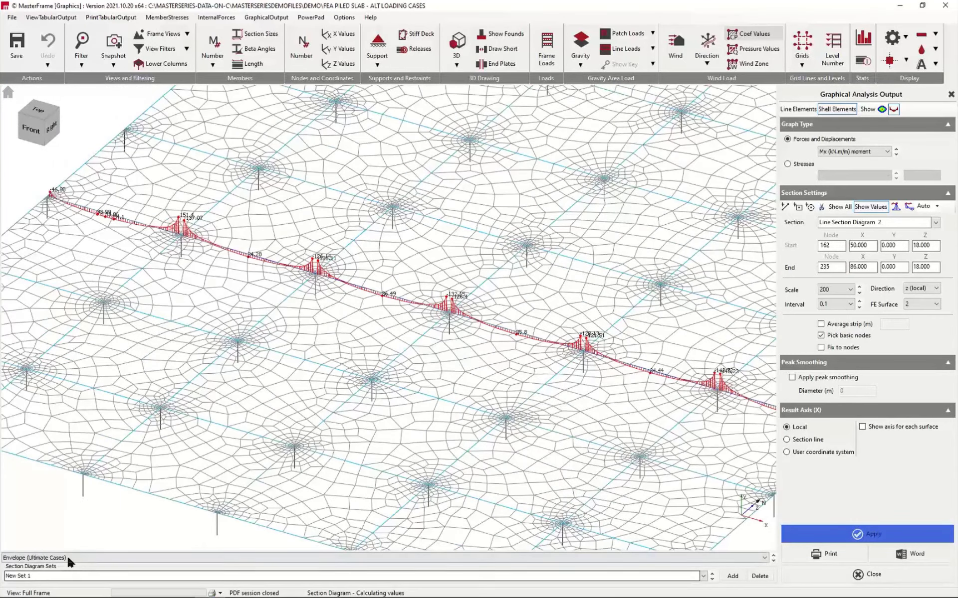
# Display the right-hand slab's section moments for Load Case 004 and examine them at the first piles.
pyautogui.click(70, 558)
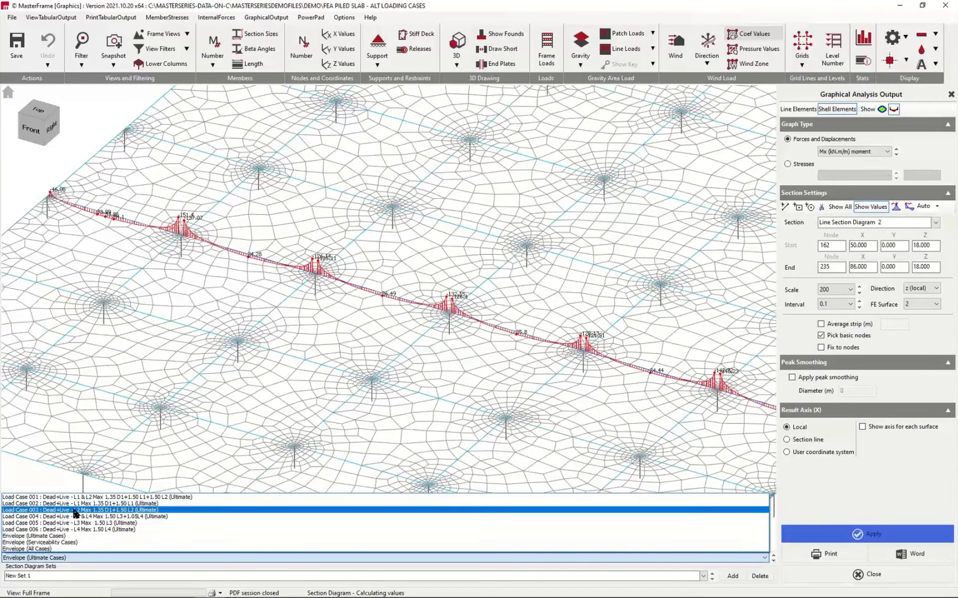
pyautogui.click(72, 517)
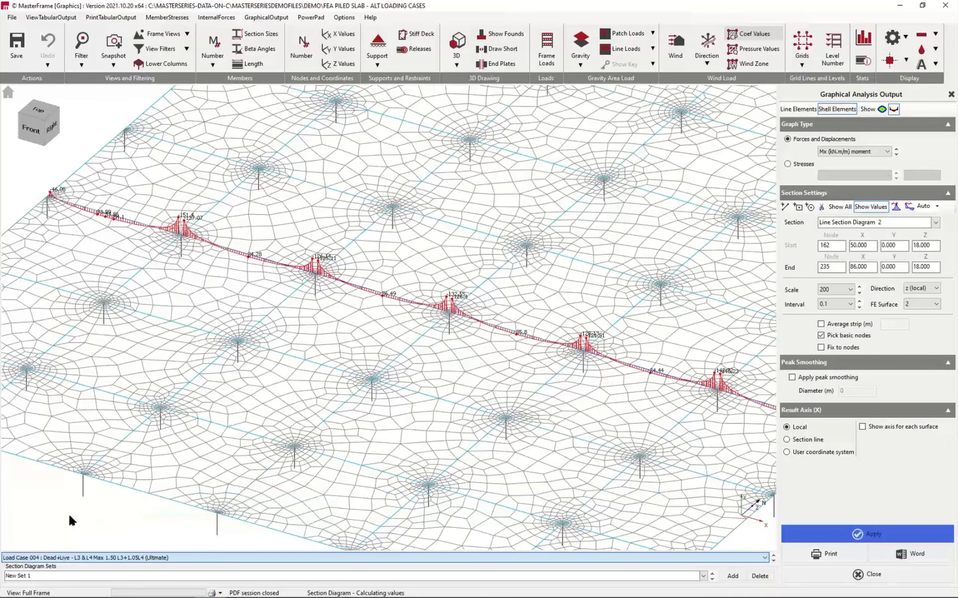
pyautogui.scroll(3, 107, 221)
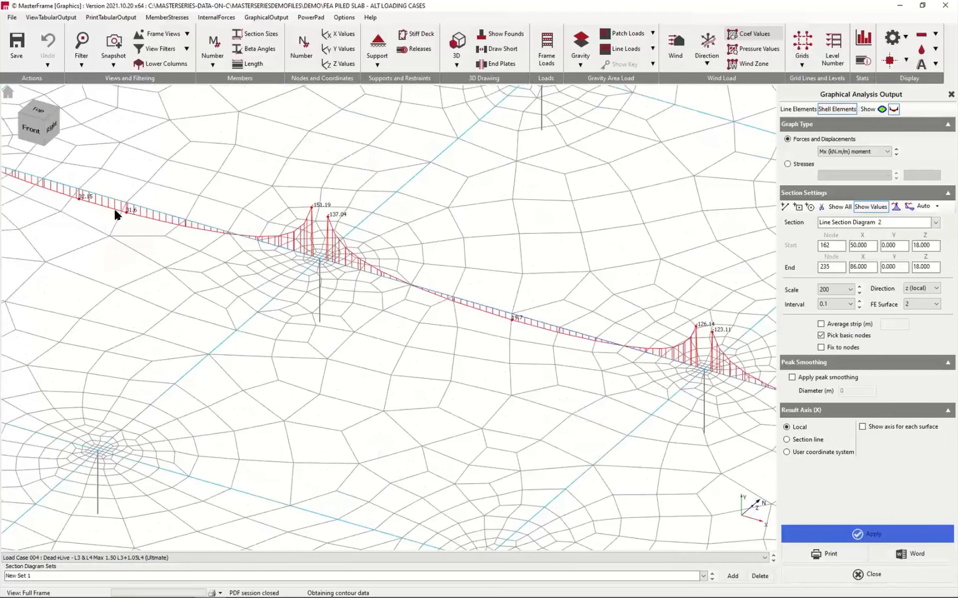
# Review the right-hand slab's section moments for Load Case 005, finishing with Load Case 006 displayed.
pyautogui.click(87, 558)
pyautogui.click(90, 523)
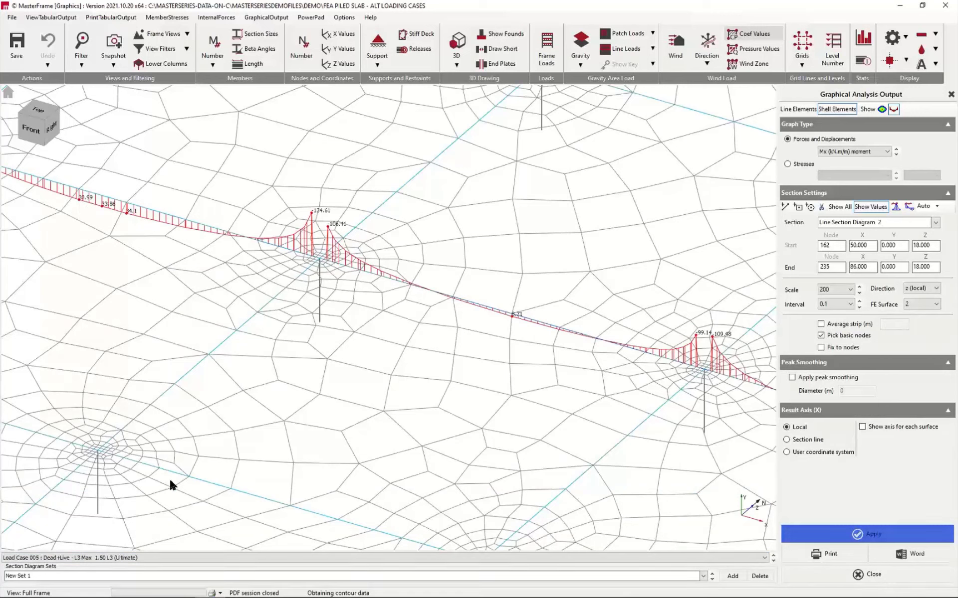
pyautogui.click(149, 557)
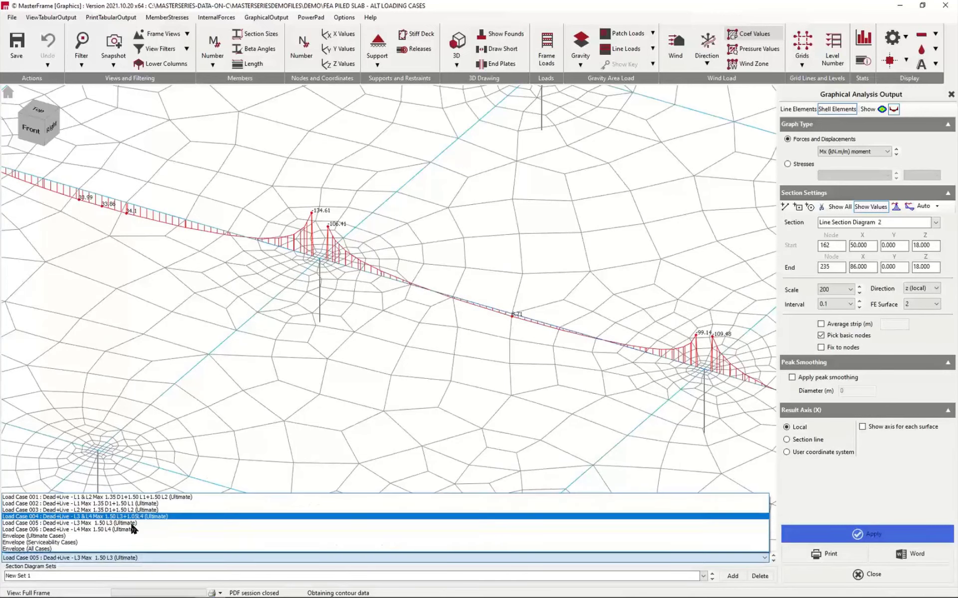
pyautogui.click(143, 530)
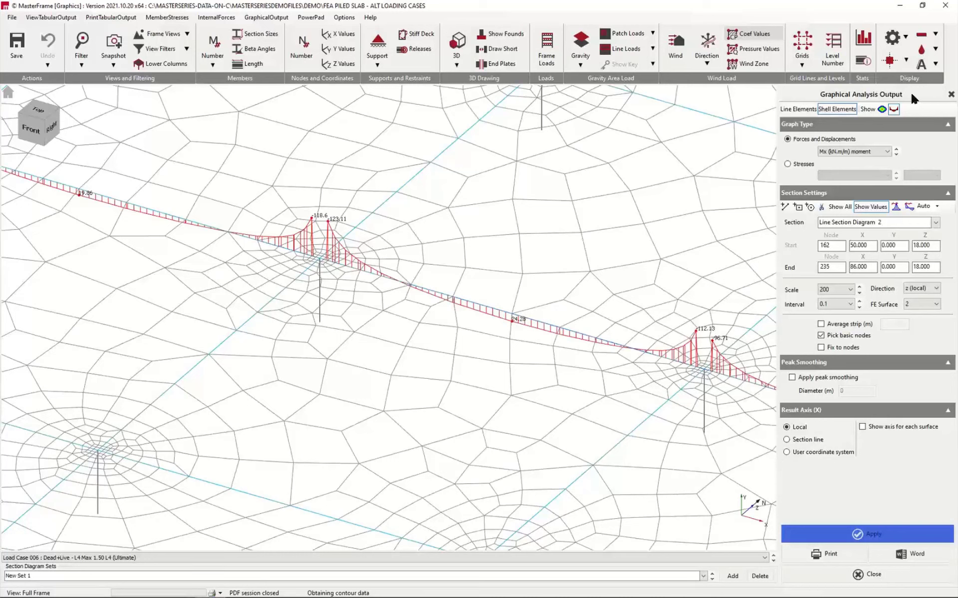
# Leave the graphical results and review the FE surface loading on both piled slabs, checking each slab's alternate live area load.
pyautogui.click(952, 94)
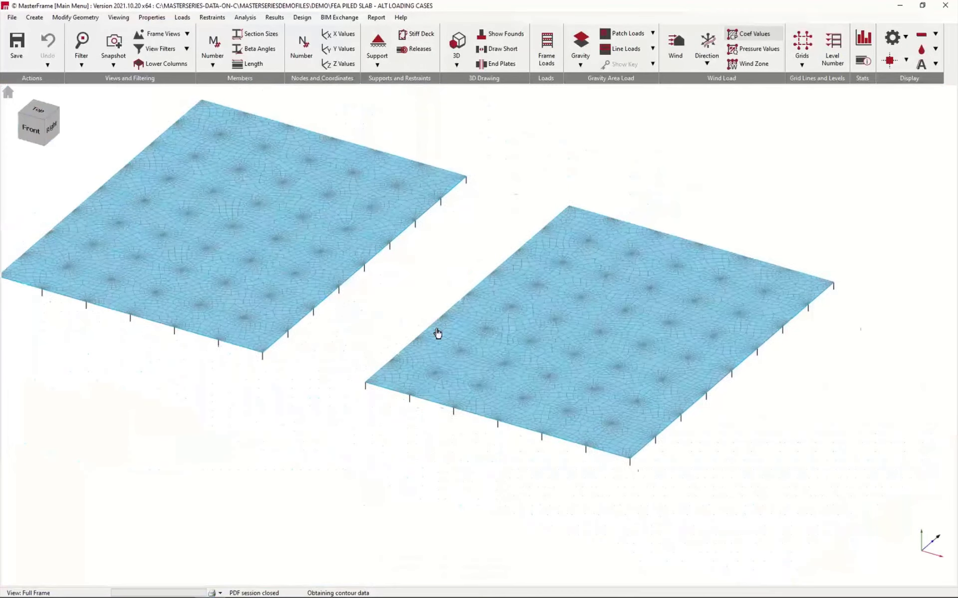
pyautogui.click(182, 18)
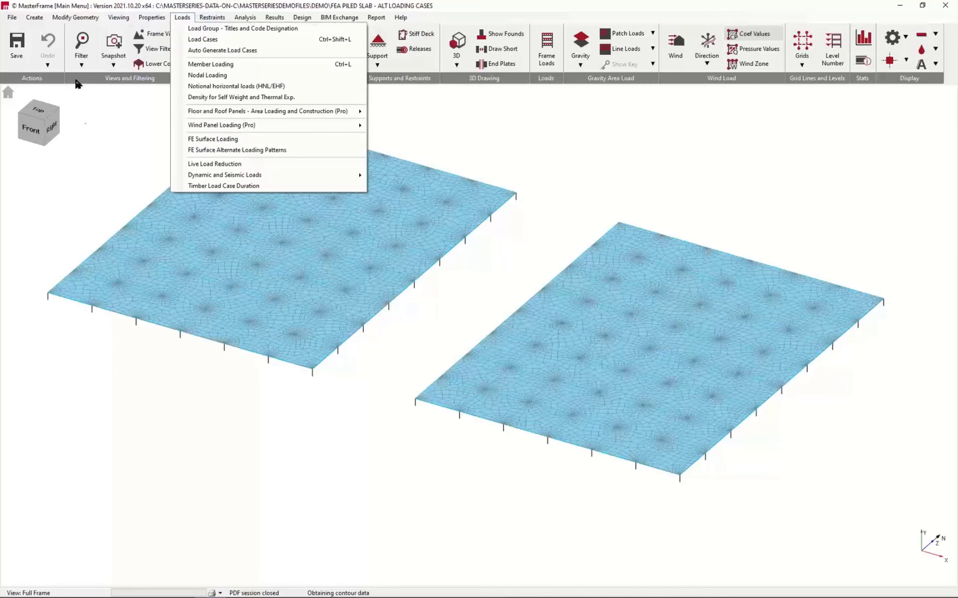
pyautogui.click(218, 140)
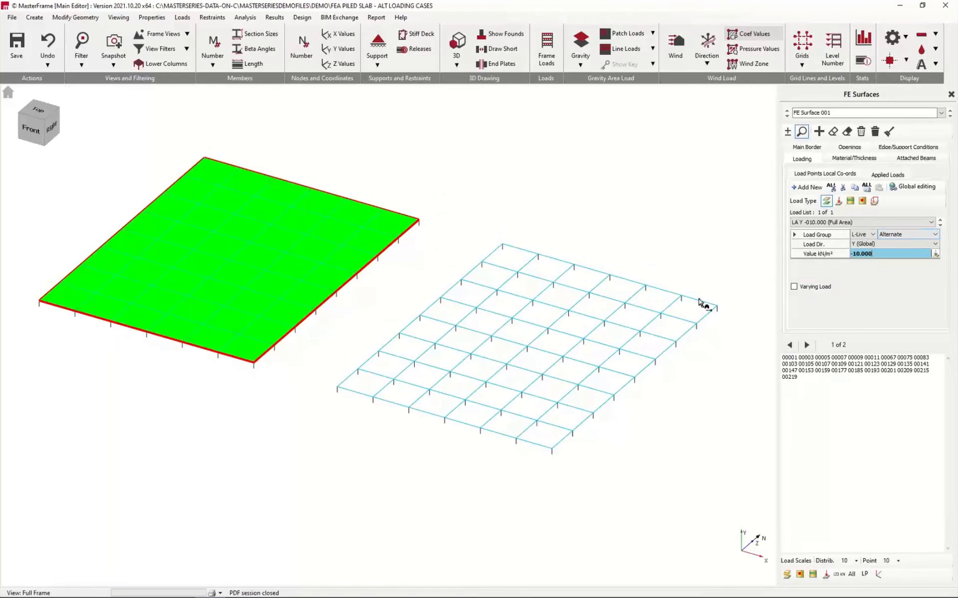
pyautogui.click(660, 356)
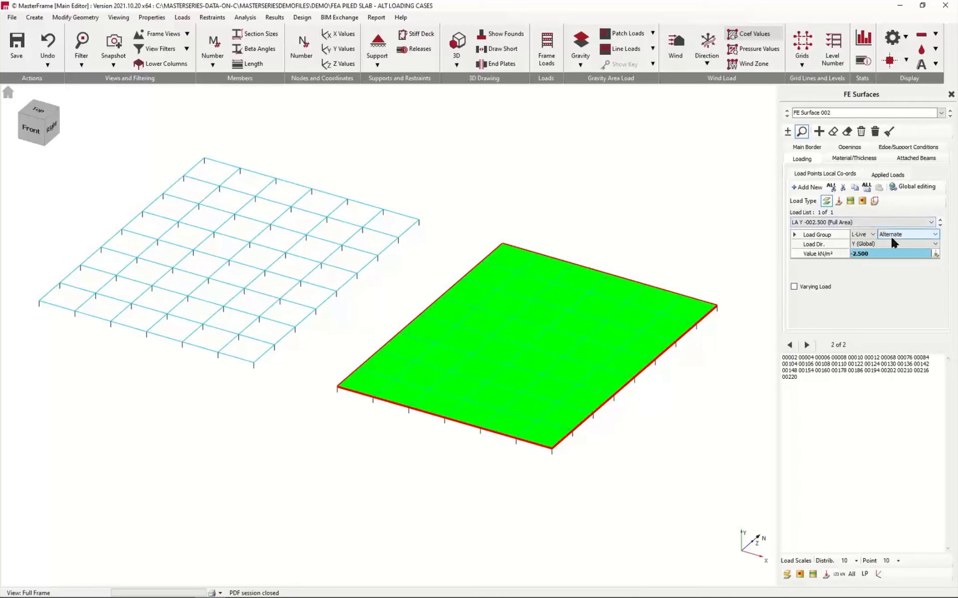
pyautogui.click(950, 95)
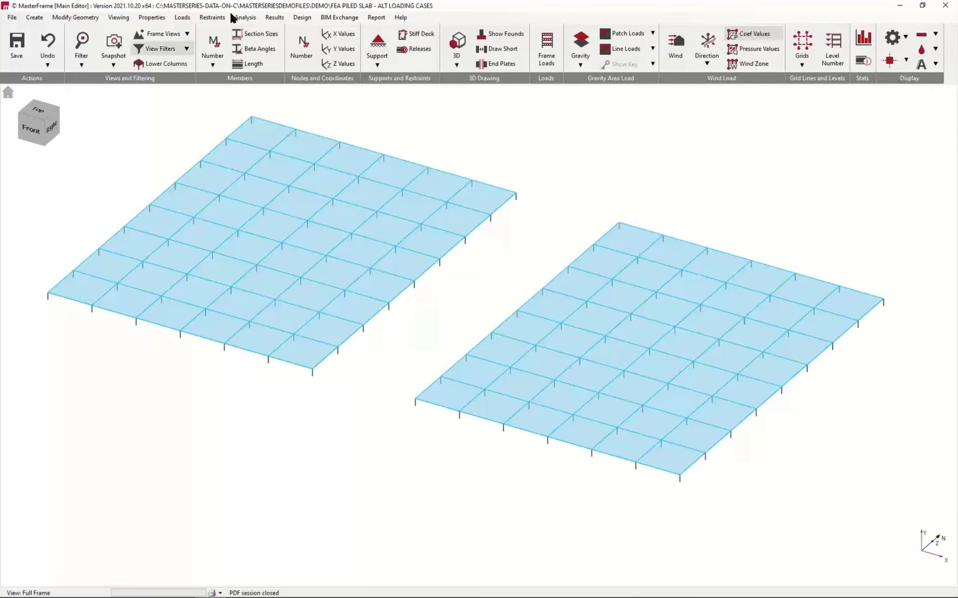
# Review the FE surface alternate loading patterns for Load Sets 1 to 4 across both slabs.
pyautogui.click(183, 17)
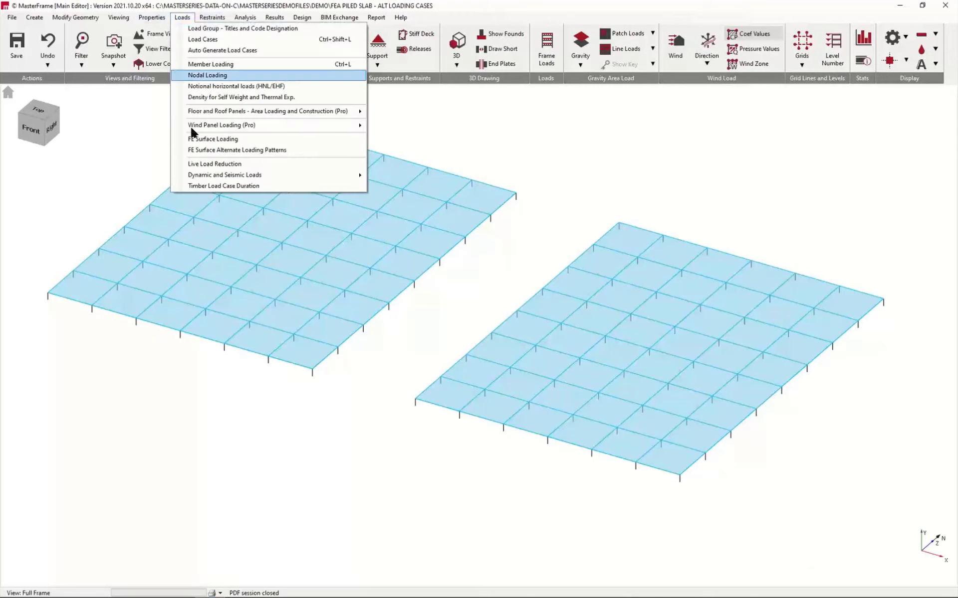
pyautogui.click(233, 151)
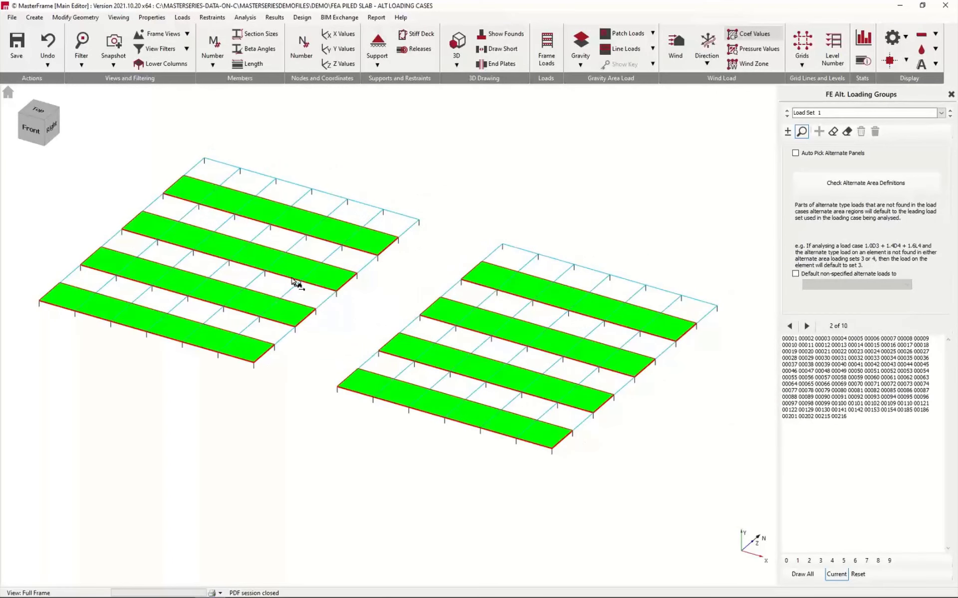
pyautogui.click(950, 116)
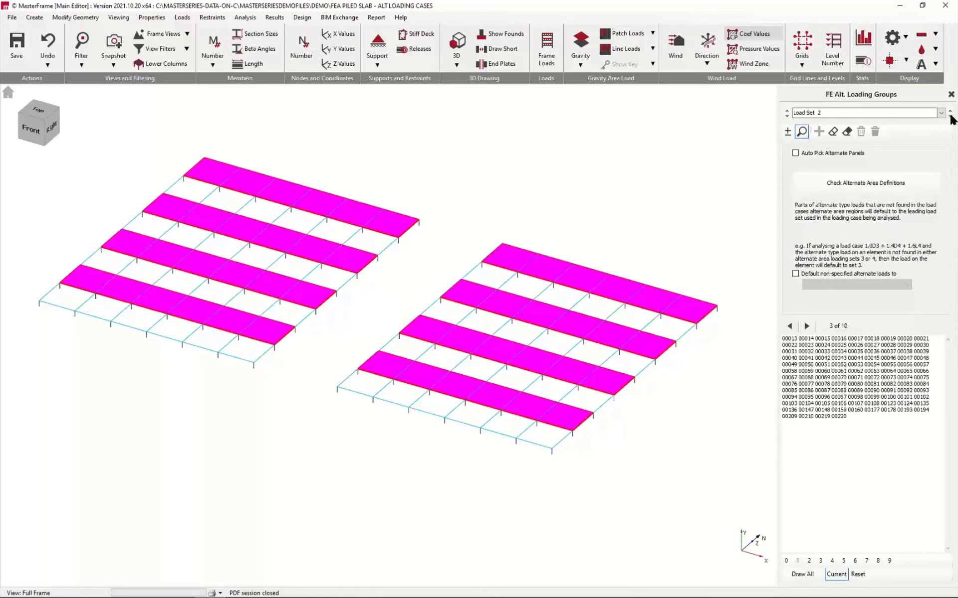
pyautogui.click(950, 116)
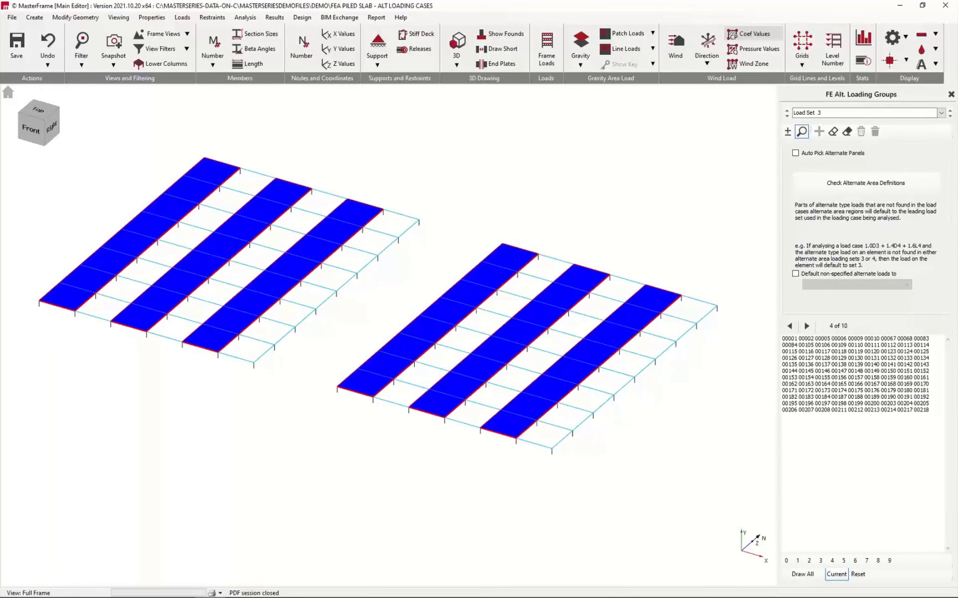
pyautogui.click(950, 116)
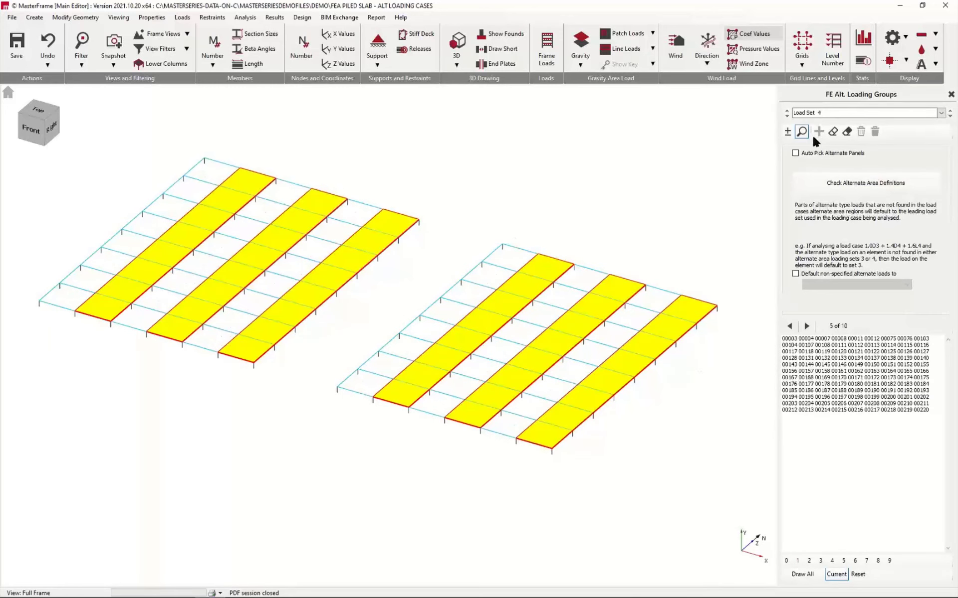
# Turn on Auto Pick Alternate Panels and try toggling individual panels in Load Set 4 on the second slab.
pyautogui.click(788, 132)
pyautogui.click(668, 334)
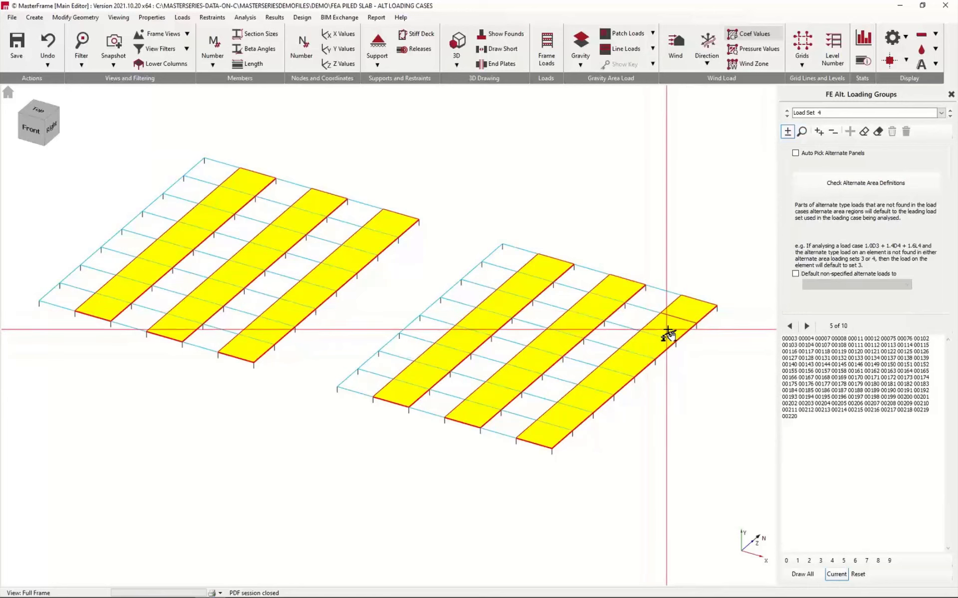
pyautogui.click(818, 154)
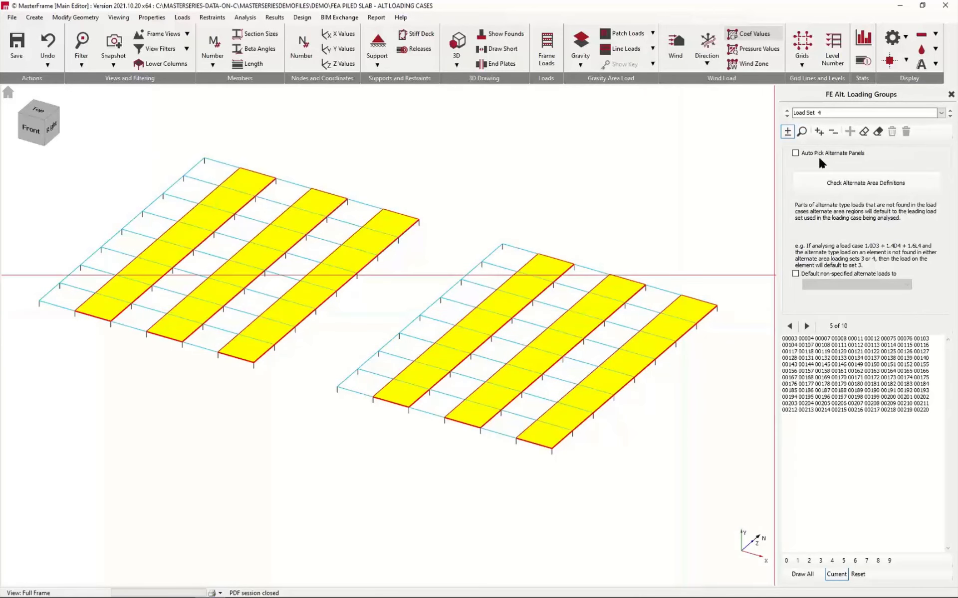
pyautogui.click(703, 303)
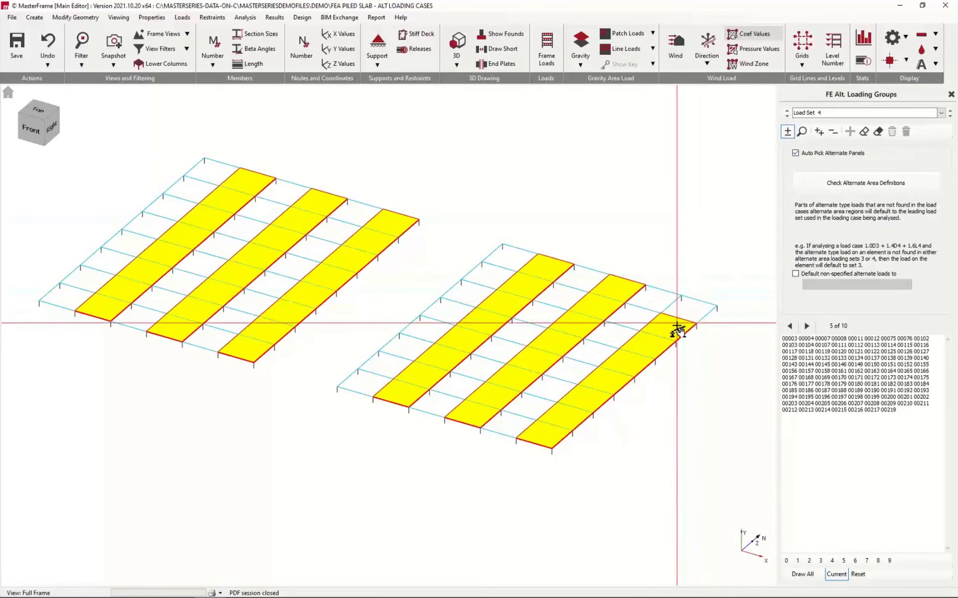
pyautogui.click(678, 325)
pyautogui.click(658, 351)
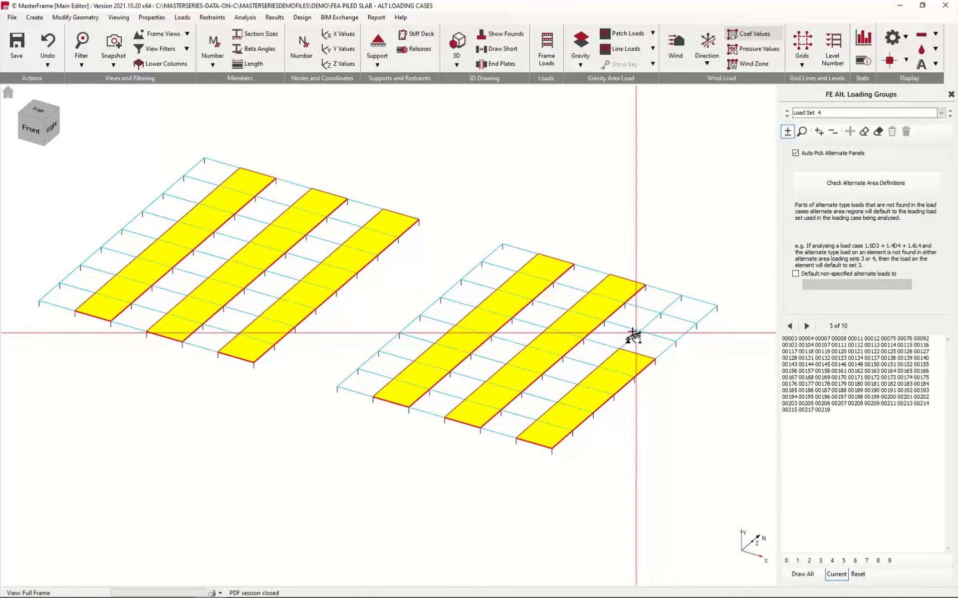
pyautogui.click(618, 335)
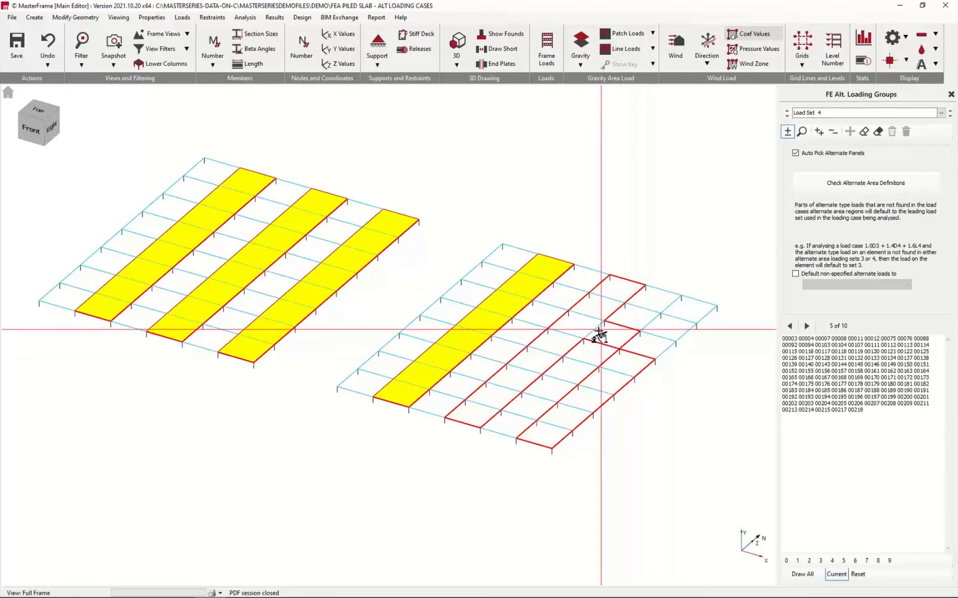
pyautogui.click(627, 364)
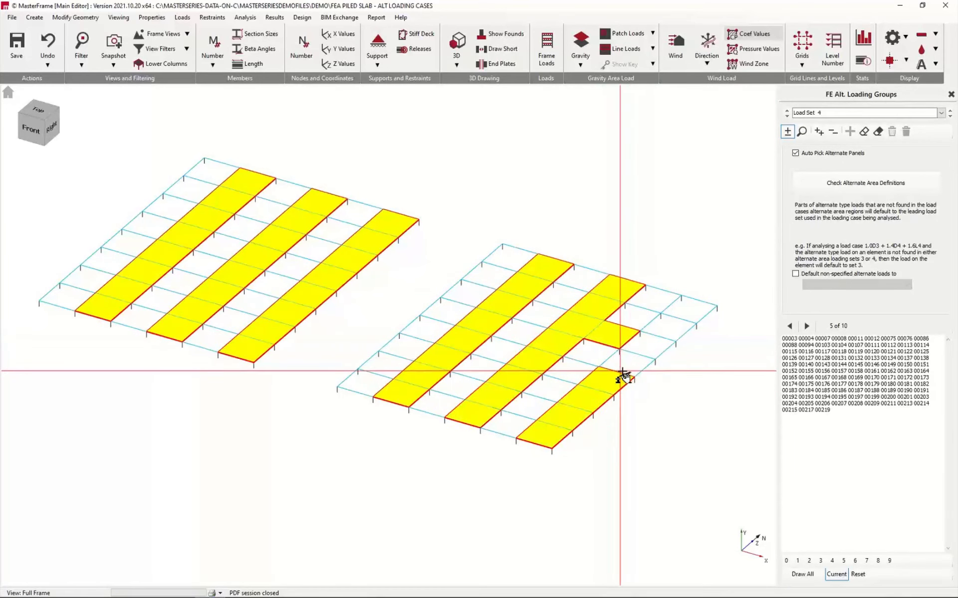
# Restore the original panel strips of Load Set 4 on the second slab and close the alternate loading groups.
pyautogui.click(620, 340)
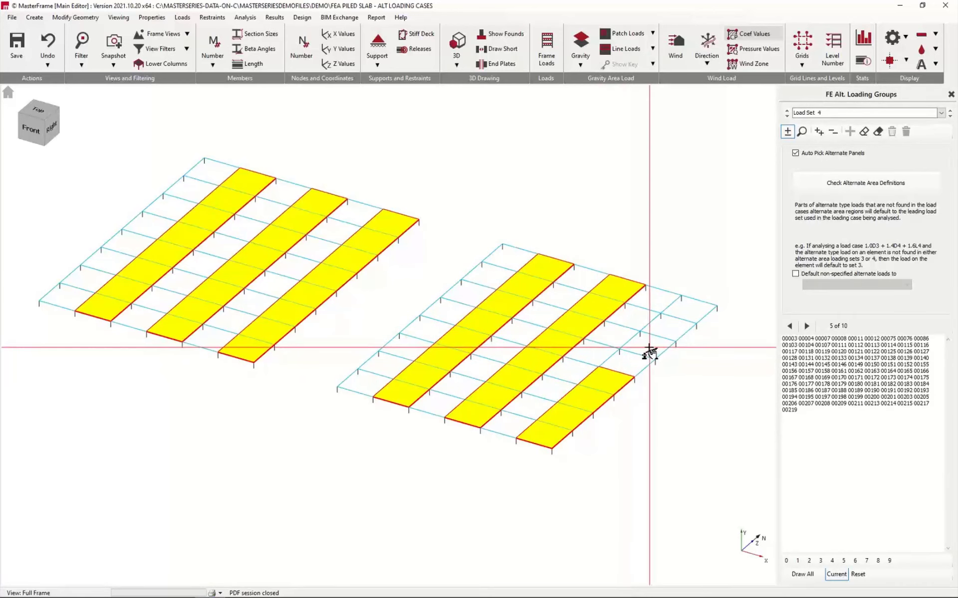
pyautogui.click(653, 344)
pyautogui.click(674, 325)
pyautogui.click(683, 311)
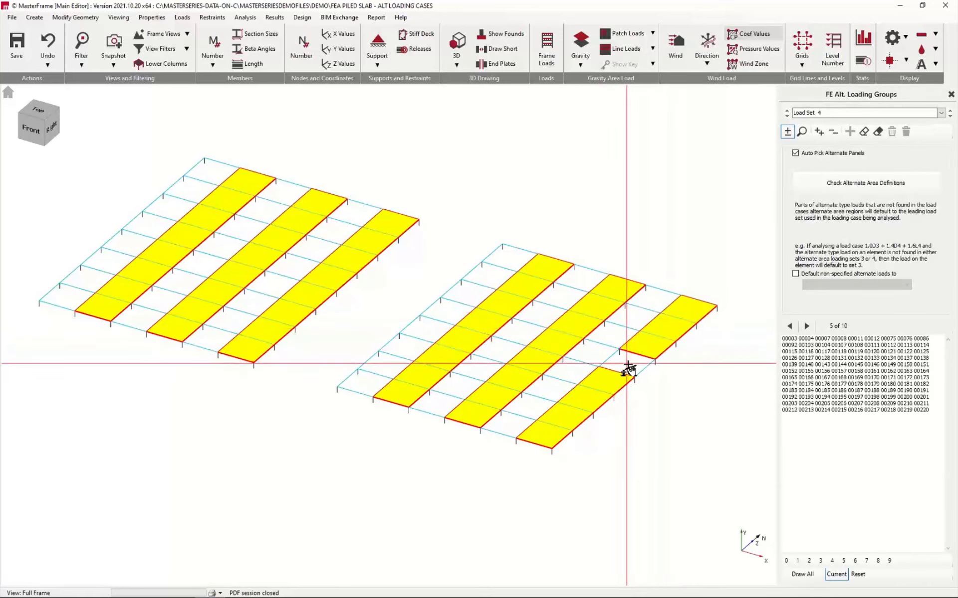
pyautogui.click(627, 364)
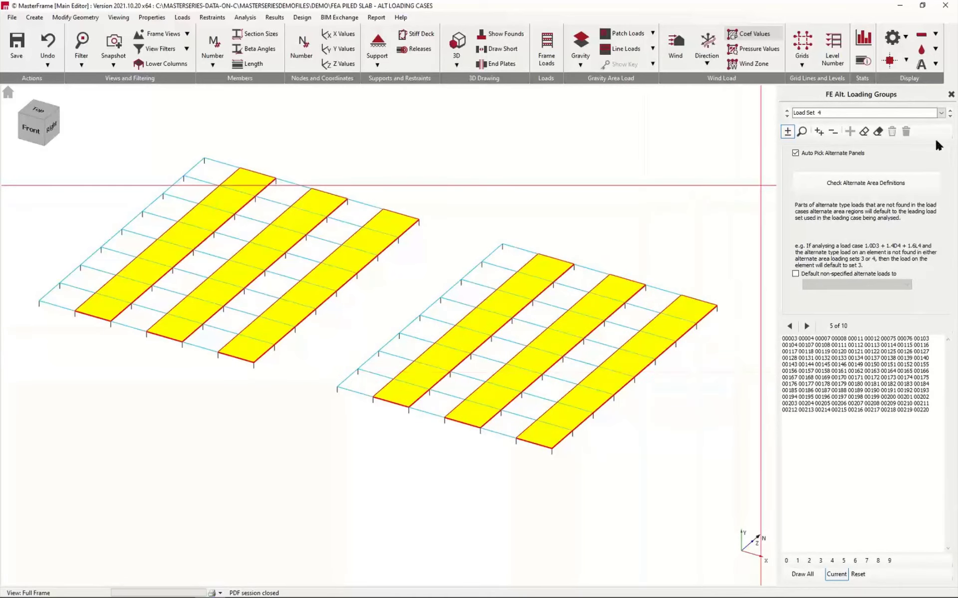
pyautogui.click(951, 95)
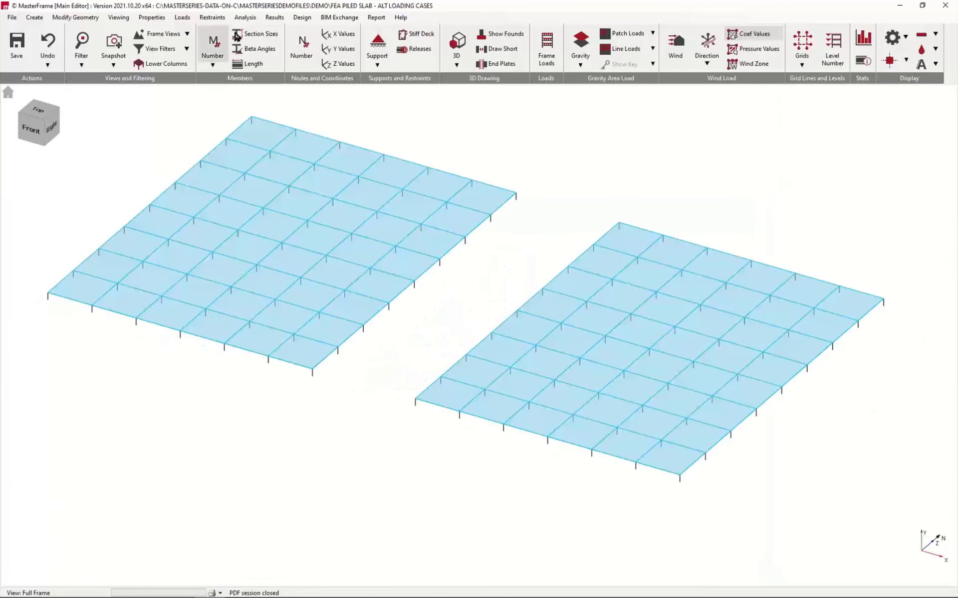
# Review the dead and live load combination factors for Load Cases 001 to 006.
pyautogui.click(182, 17)
pyautogui.click(183, 17)
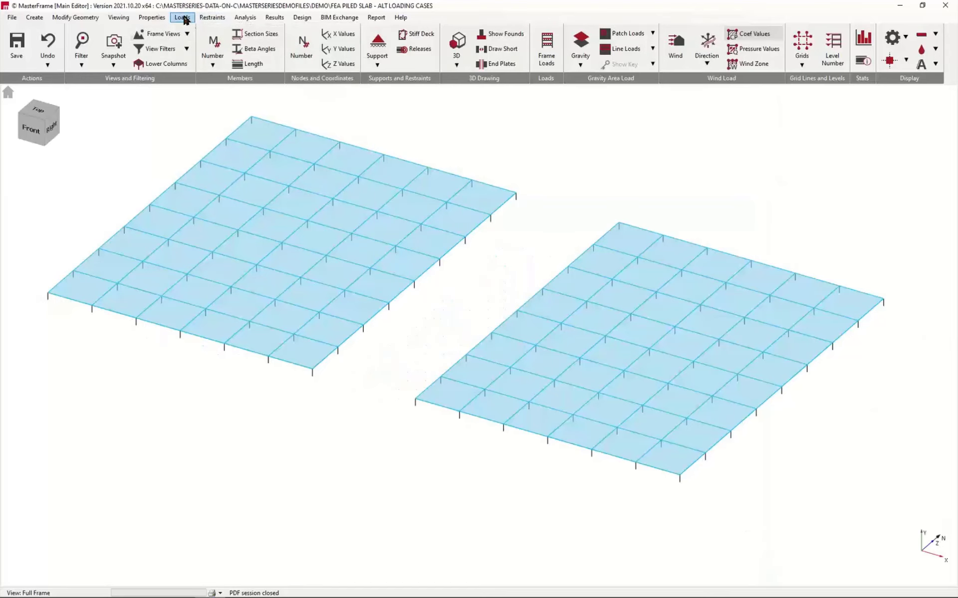
pyautogui.click(183, 18)
pyautogui.click(197, 39)
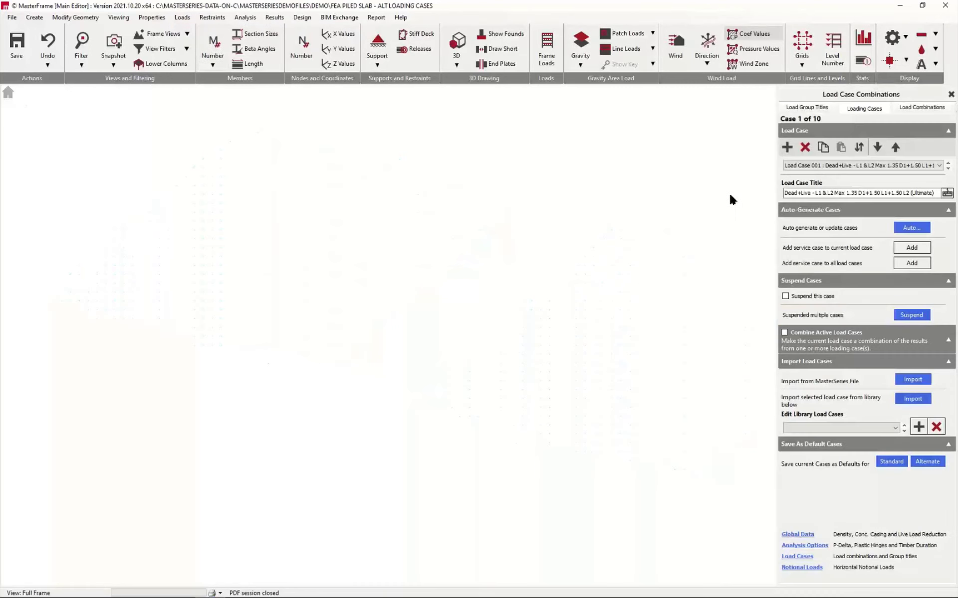
pyautogui.click(921, 108)
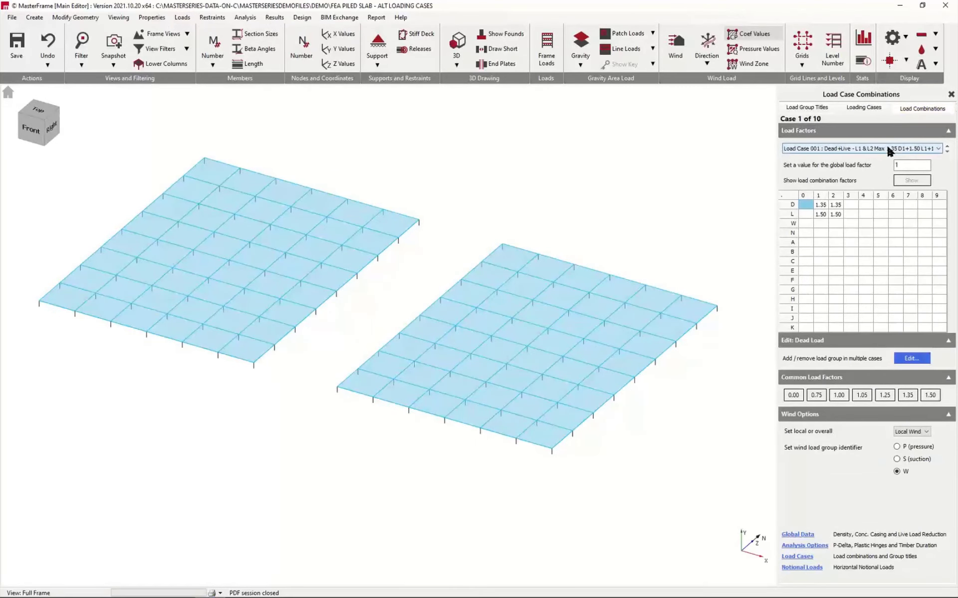
pyautogui.click(947, 152)
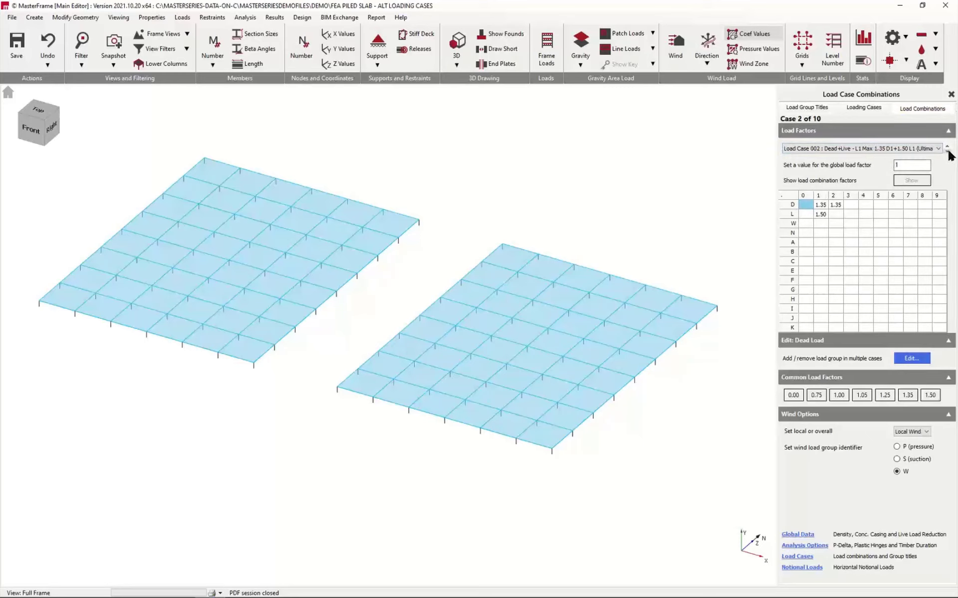
pyautogui.click(947, 151)
pyautogui.click(947, 152)
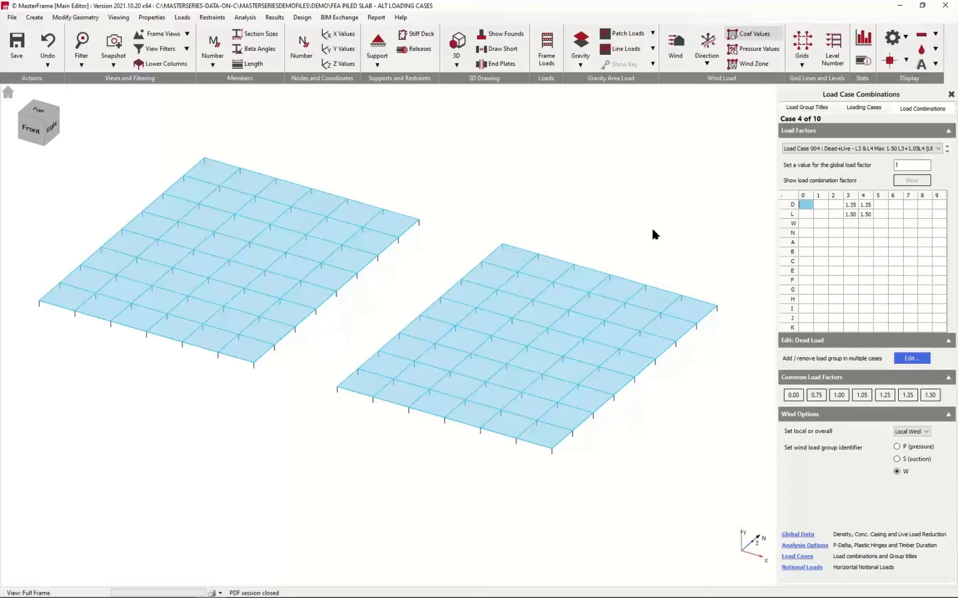
pyautogui.click(947, 151)
pyautogui.click(947, 151)
pyautogui.click(949, 95)
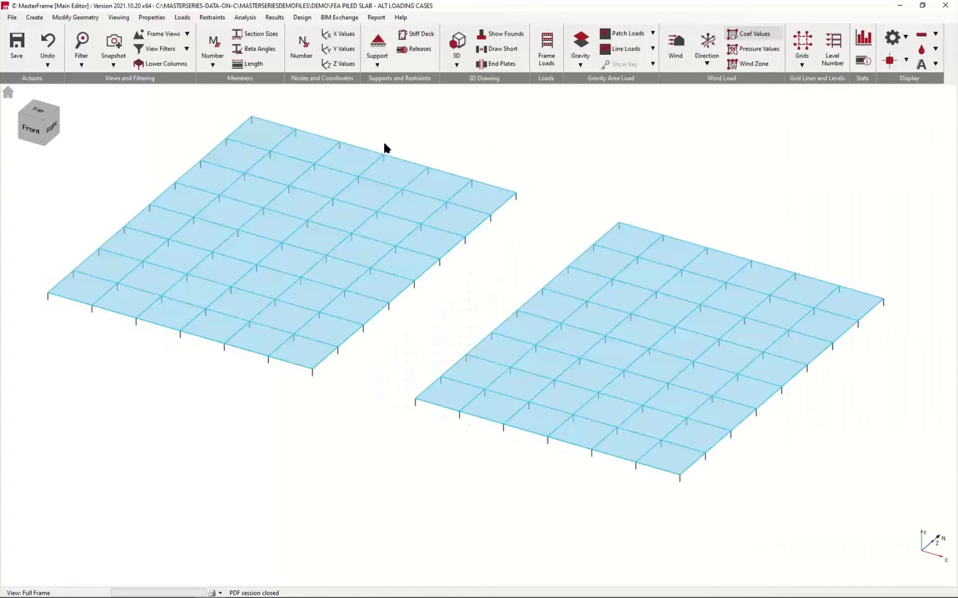
# Review the Automatic Load Case Generator's templates and its options for saving or importing them, leaving the load cases as they are.
pyautogui.click(183, 17)
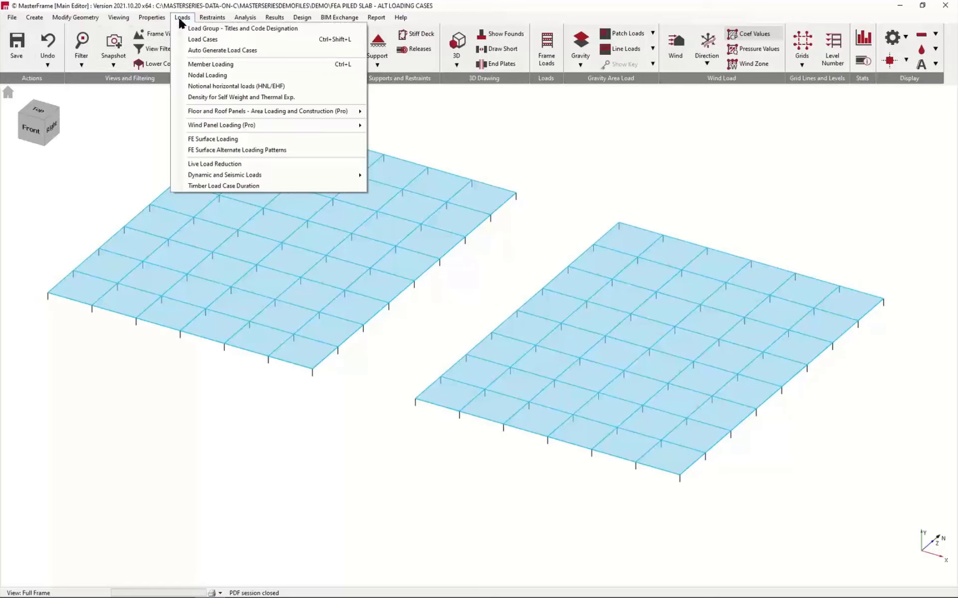
pyautogui.click(220, 50)
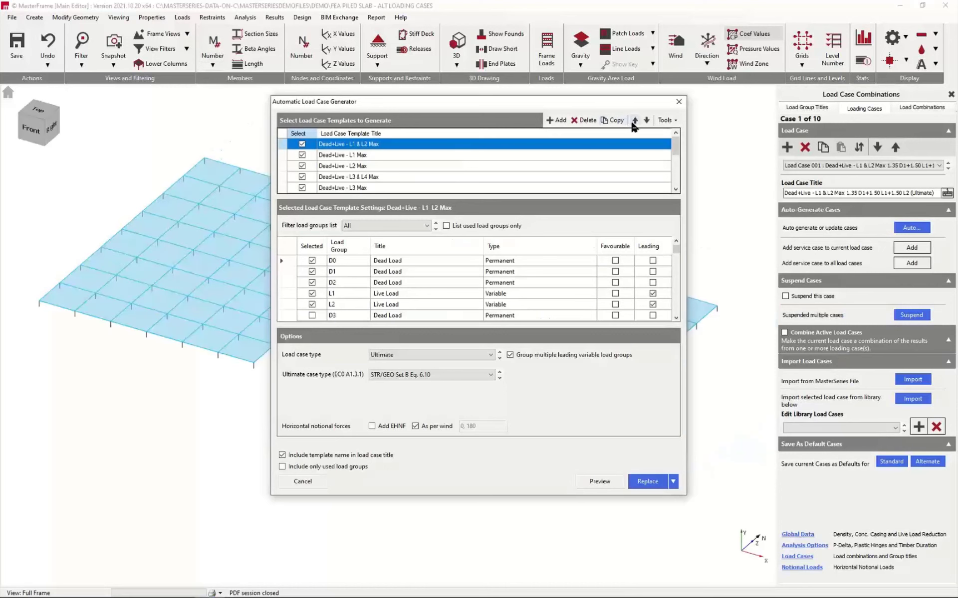
pyautogui.click(676, 121)
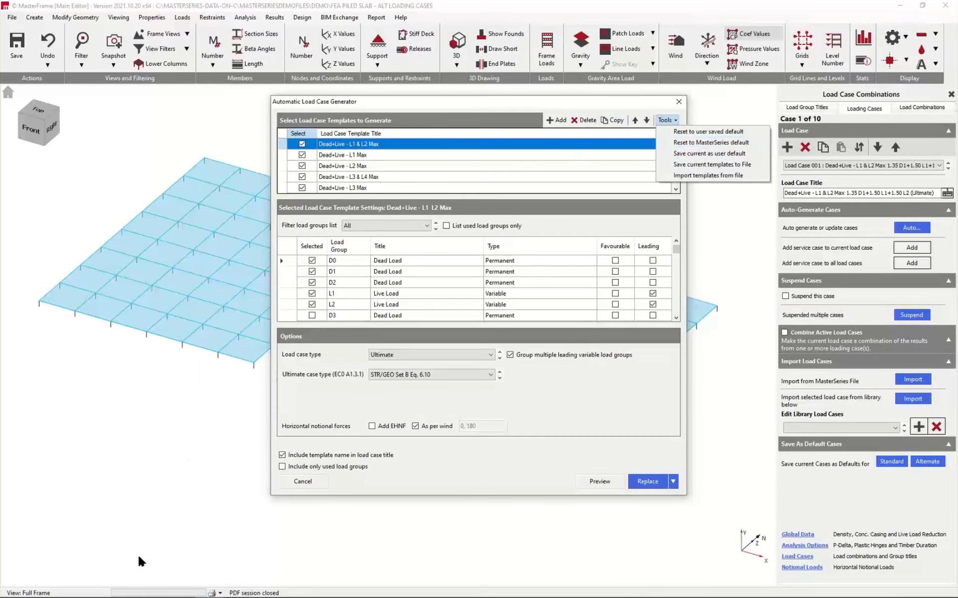
pyautogui.scroll(-5, 401, 166)
pyautogui.scroll(5, 401, 165)
pyautogui.scroll(-3, 401, 176)
pyautogui.scroll(-3, 401, 175)
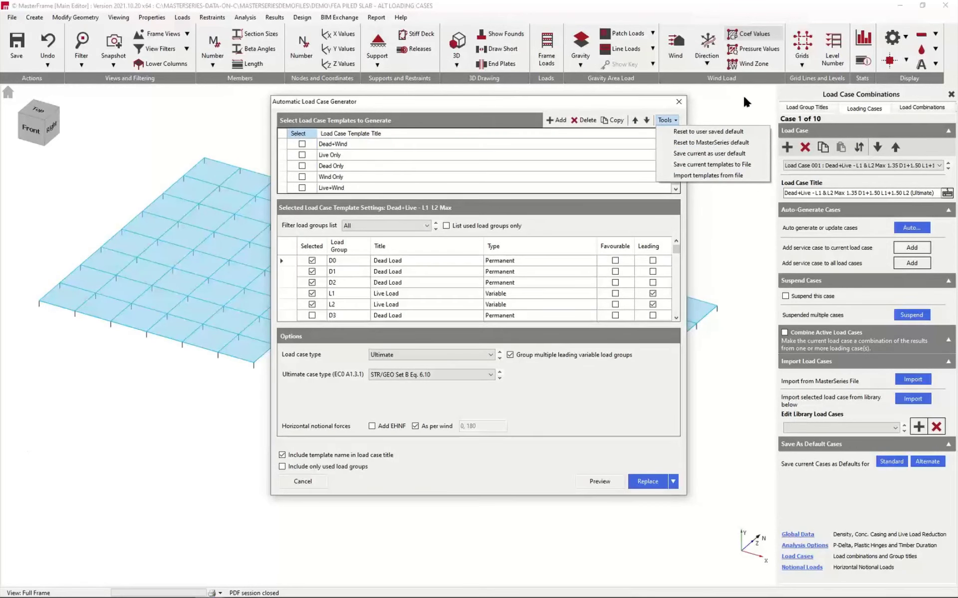
pyautogui.click(678, 103)
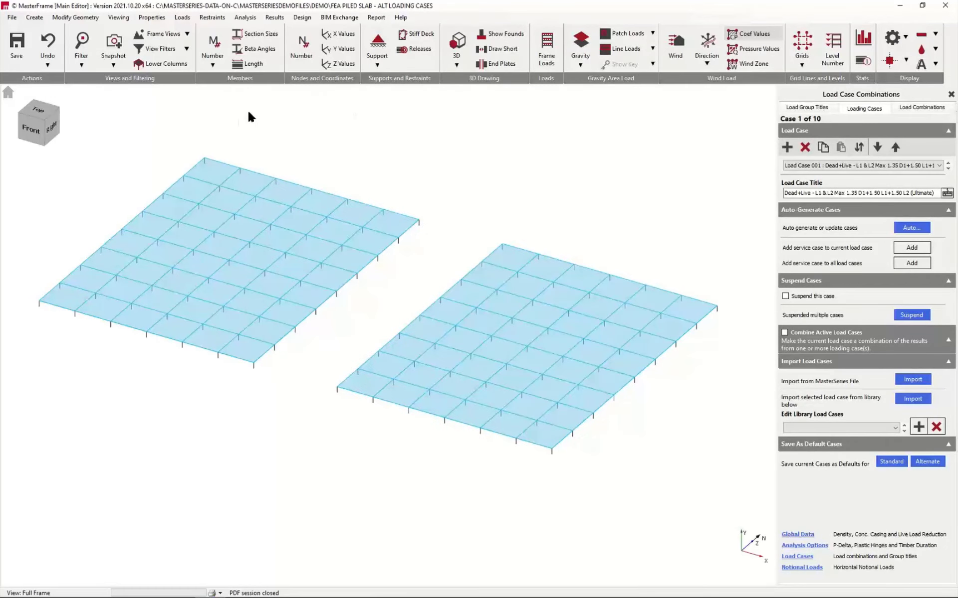
# Close the piled slab model without saving and open the recent file FEA MasterKey FE Concrete Slab Design1.$5.
pyautogui.click(953, 6)
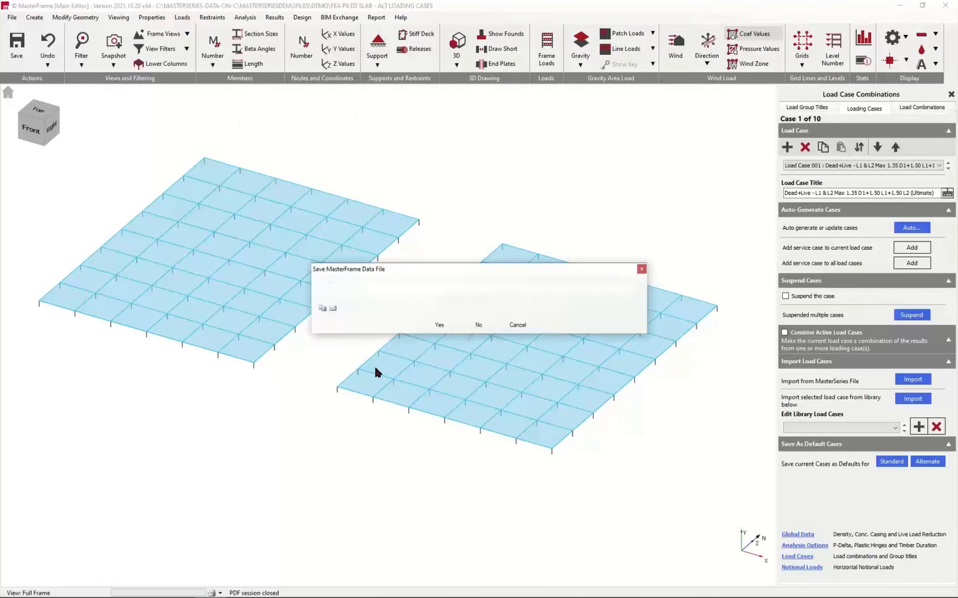
pyautogui.click(478, 325)
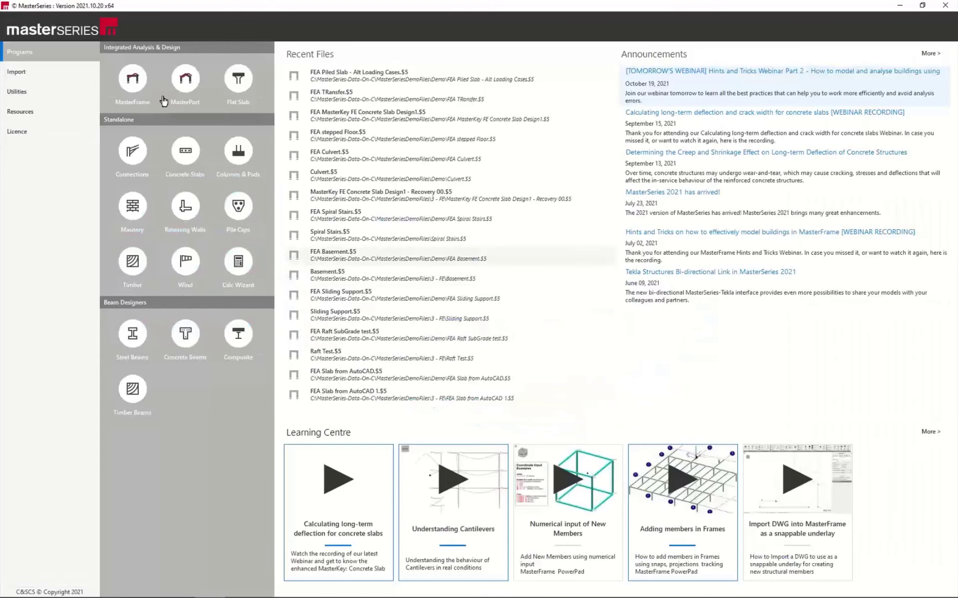
pyautogui.moveTo(128, 106)
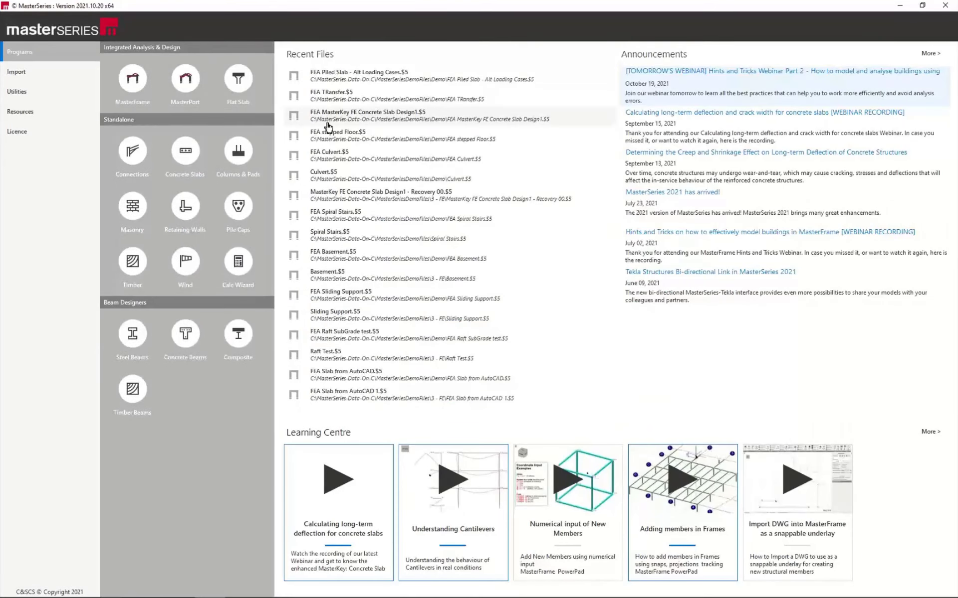
pyautogui.click(361, 113)
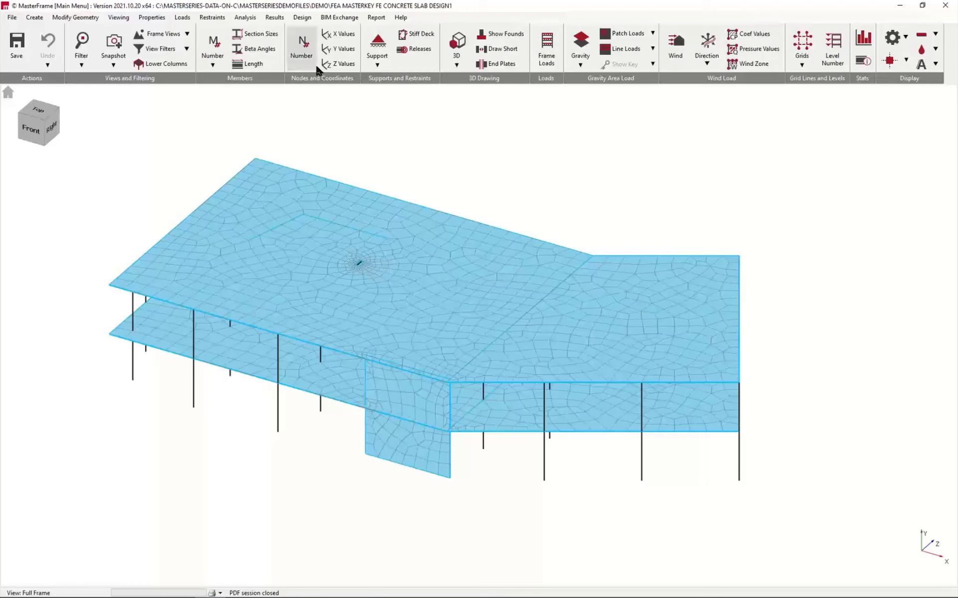
# Review the FE surface alternate loading panels of Load Set 1 across both slabs and close the alternate loading groups.
pyautogui.click(182, 17)
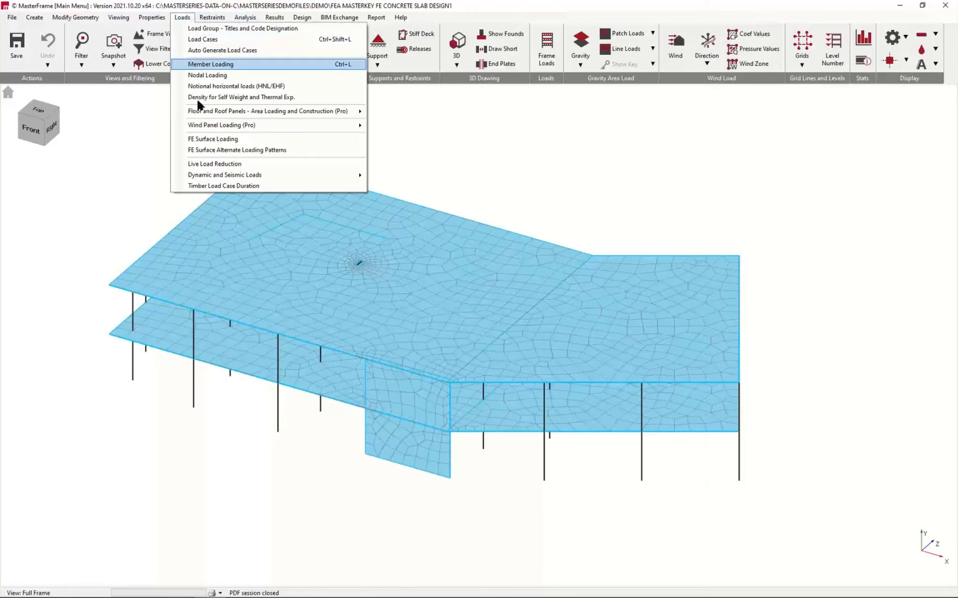
pyautogui.click(220, 151)
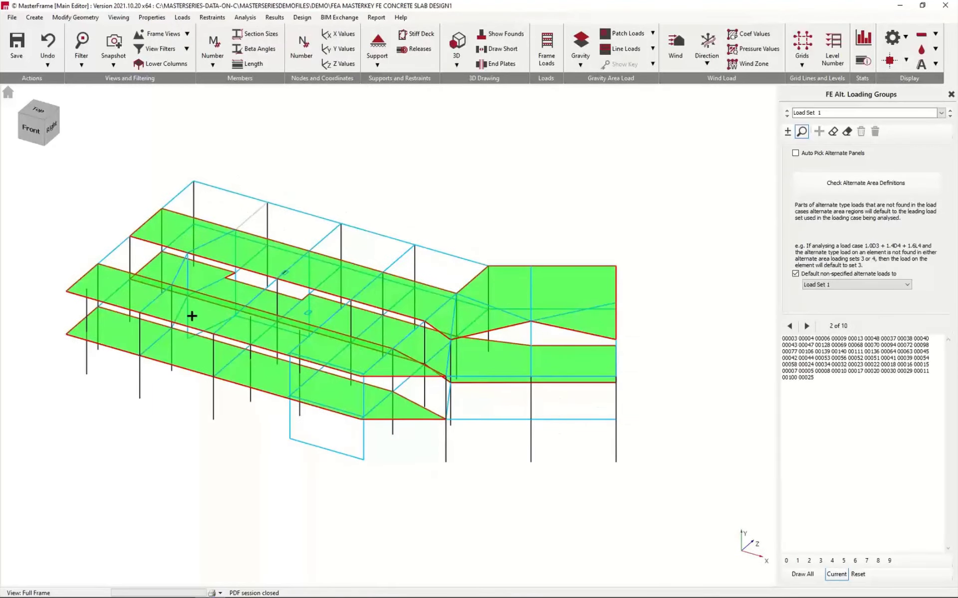
pyautogui.moveTo(442, 394); pyautogui.dragTo(297, 423, button='middle')
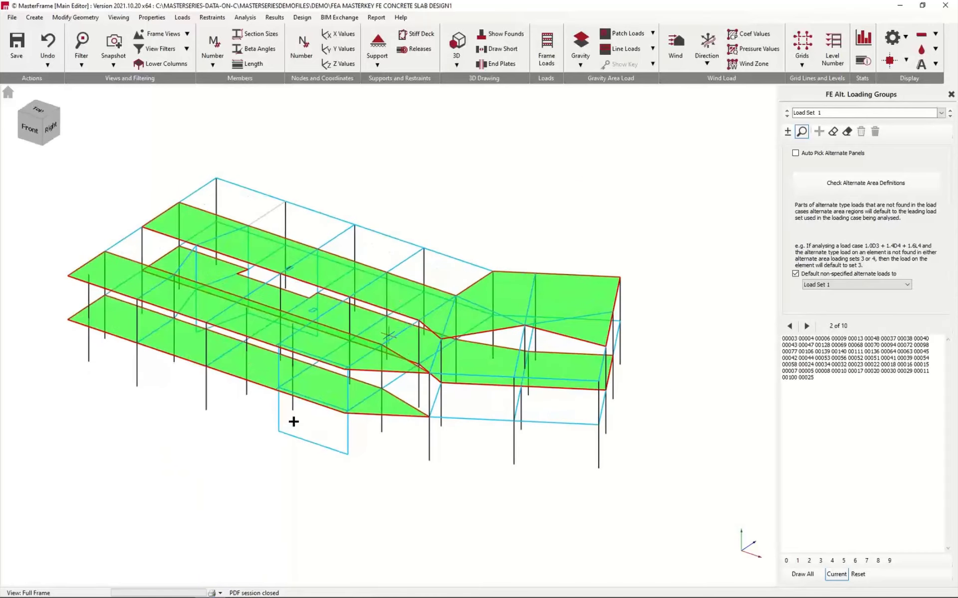
pyautogui.moveTo(552, 397); pyautogui.dragTo(494, 389, button='middle')
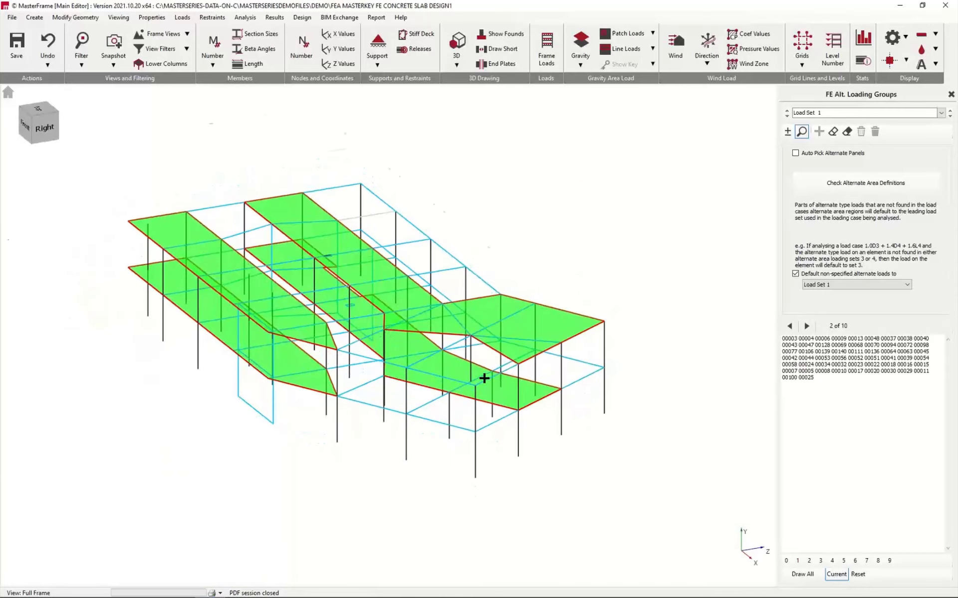
pyautogui.scroll(5, 483, 380)
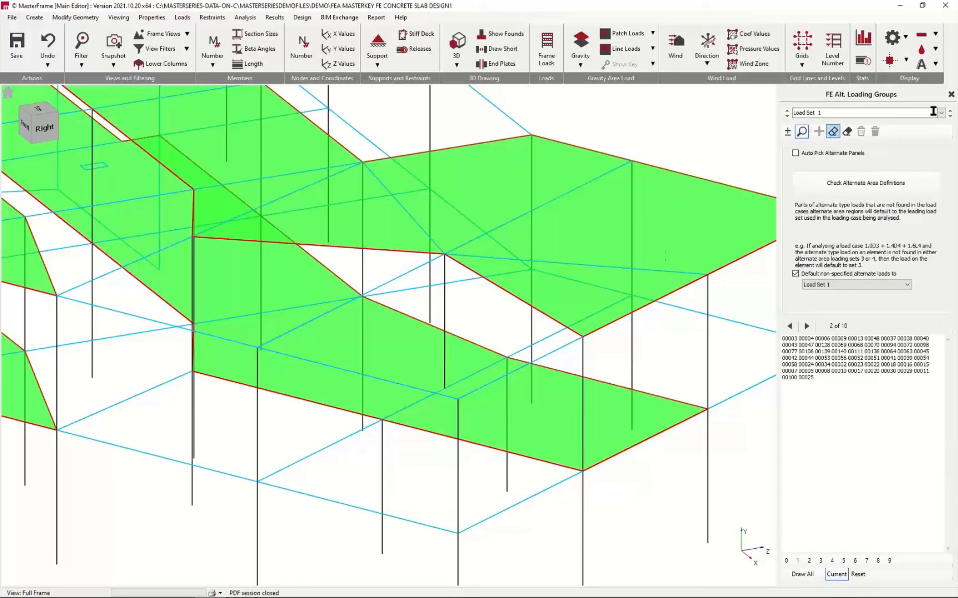
pyautogui.click(951, 95)
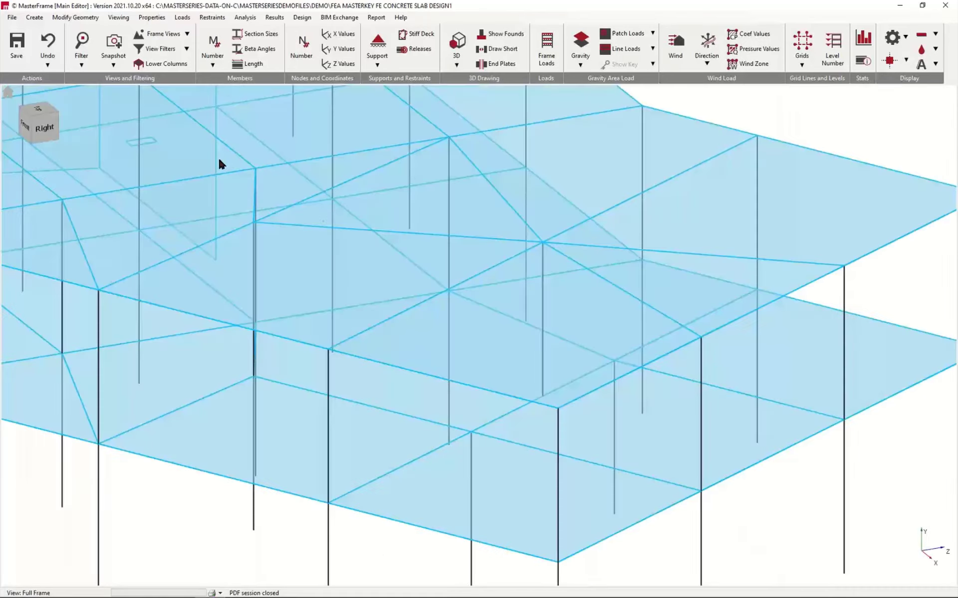
# Turn on the node display and merge the lower and upper segments of the inner column beside the front wall into one member.
pyautogui.scroll(-2, 449, 235)
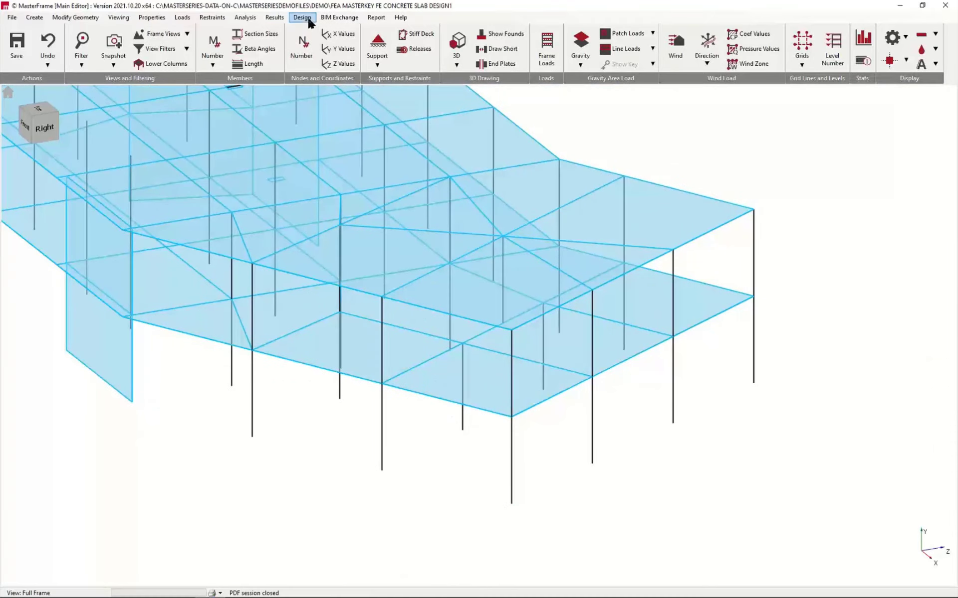
pyautogui.click(274, 19)
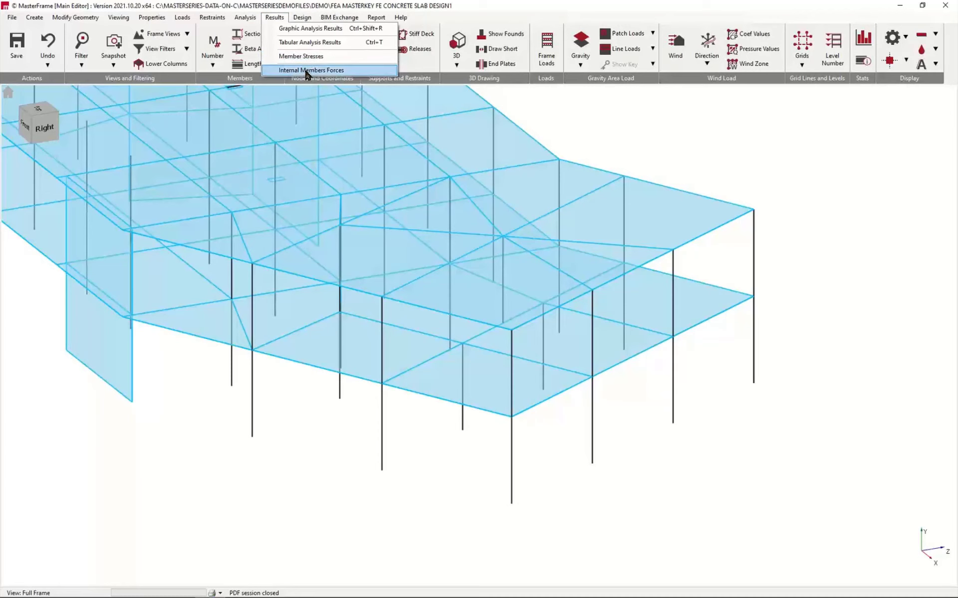
pyautogui.moveTo(340, 319); pyautogui.dragTo(481, 364, button='middle')
pyautogui.scroll(2, 519, 477)
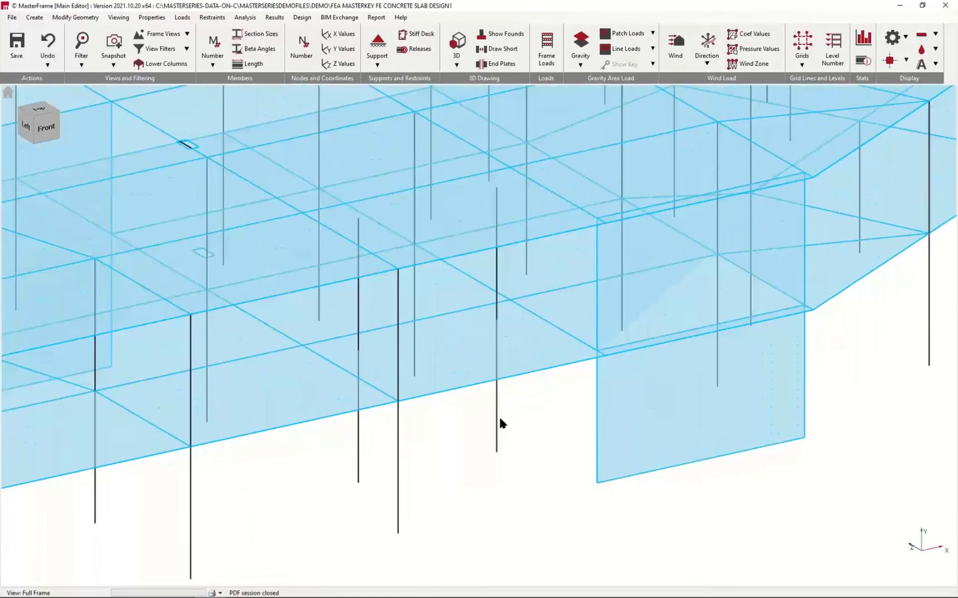
pyautogui.click(70, 19)
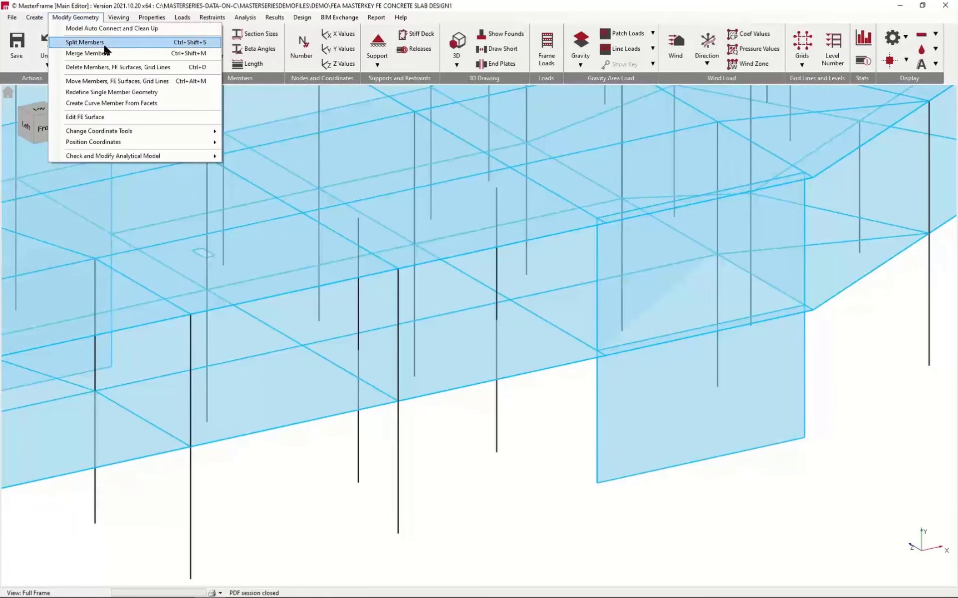
pyautogui.click(468, 339)
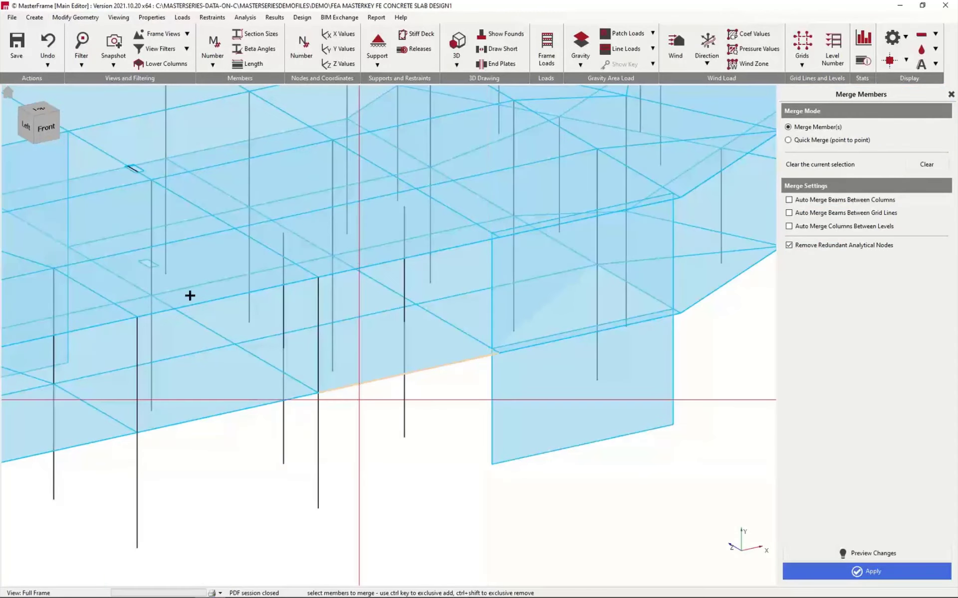
pyautogui.click(889, 60)
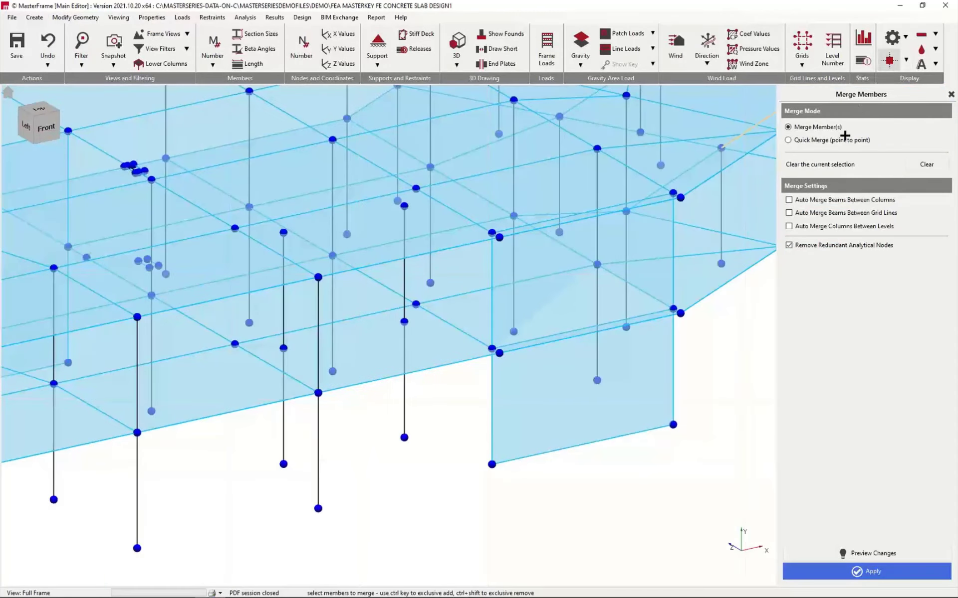
pyautogui.click(404, 421)
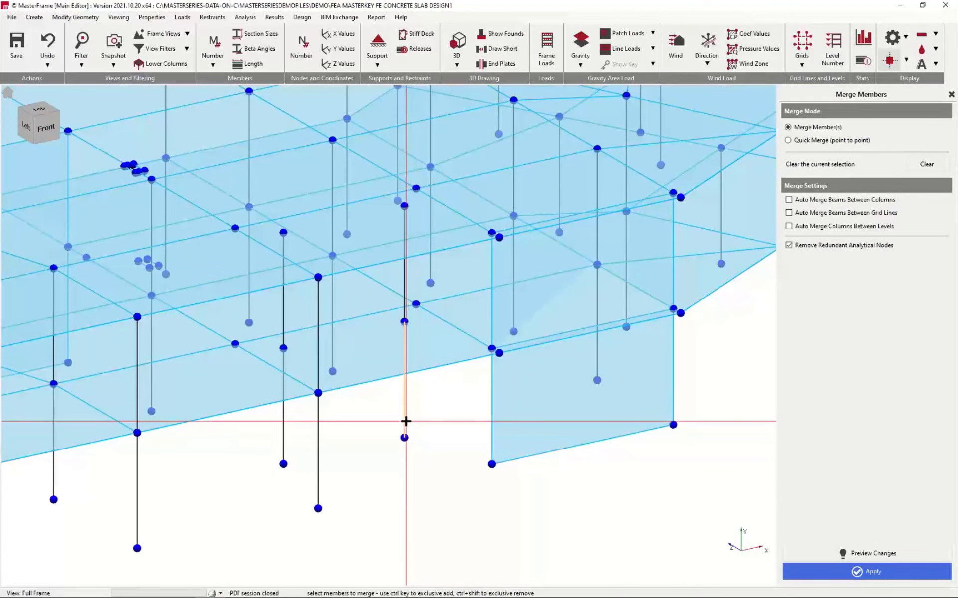
pyautogui.click(404, 265)
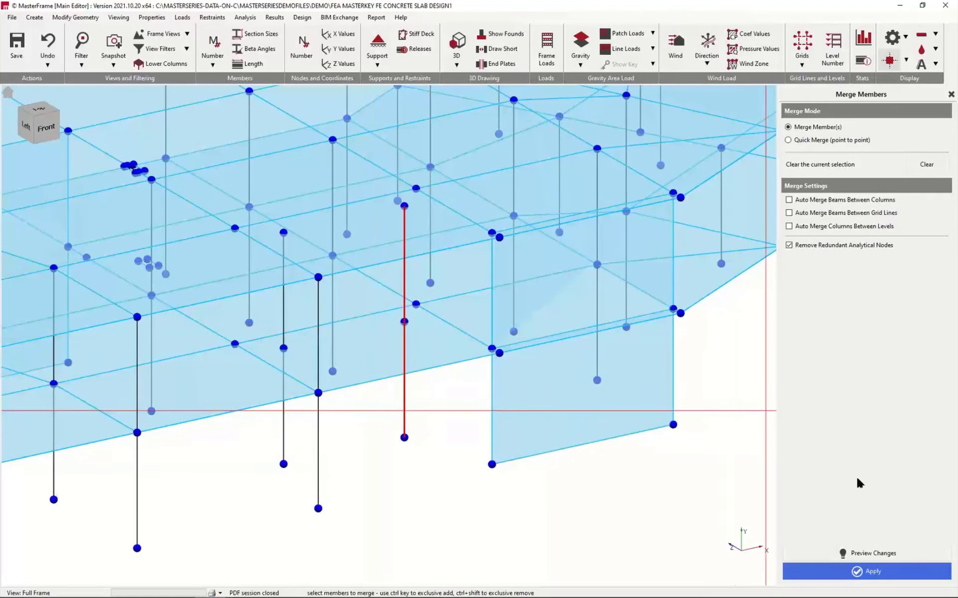
pyautogui.click(868, 572)
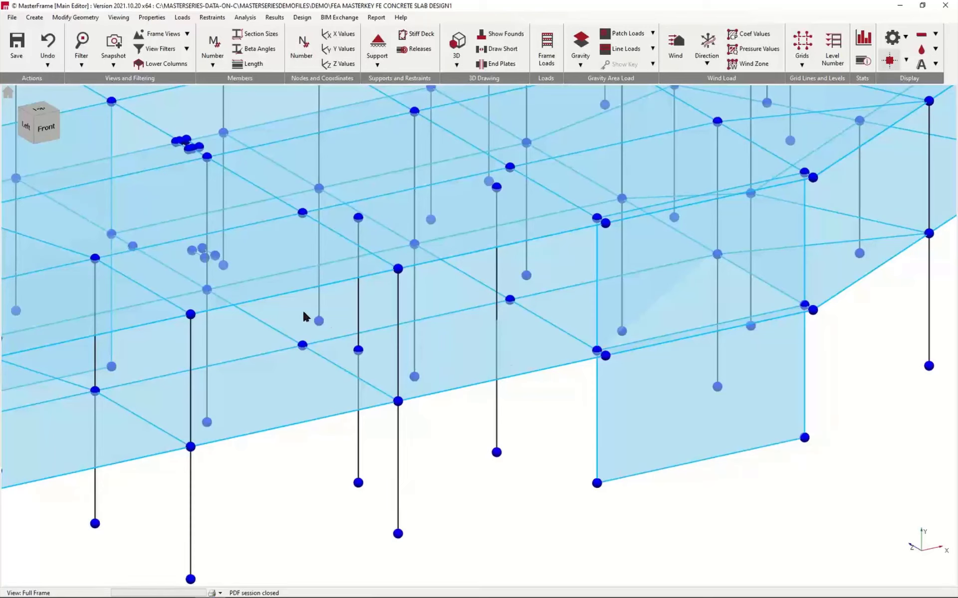
# Start a static analysis and mesh the finite element surfaces for it.
pyautogui.click(247, 18)
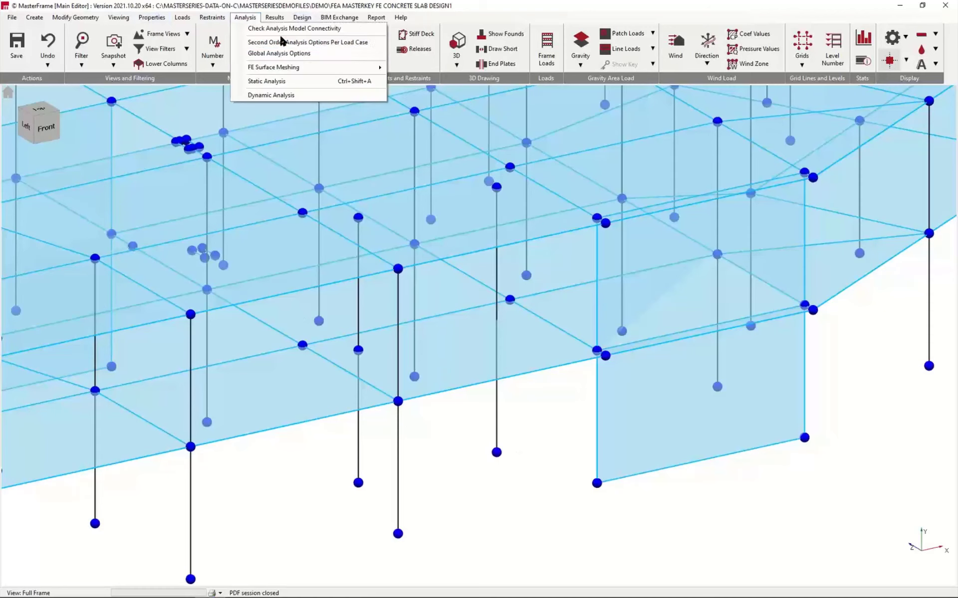
pyautogui.click(306, 83)
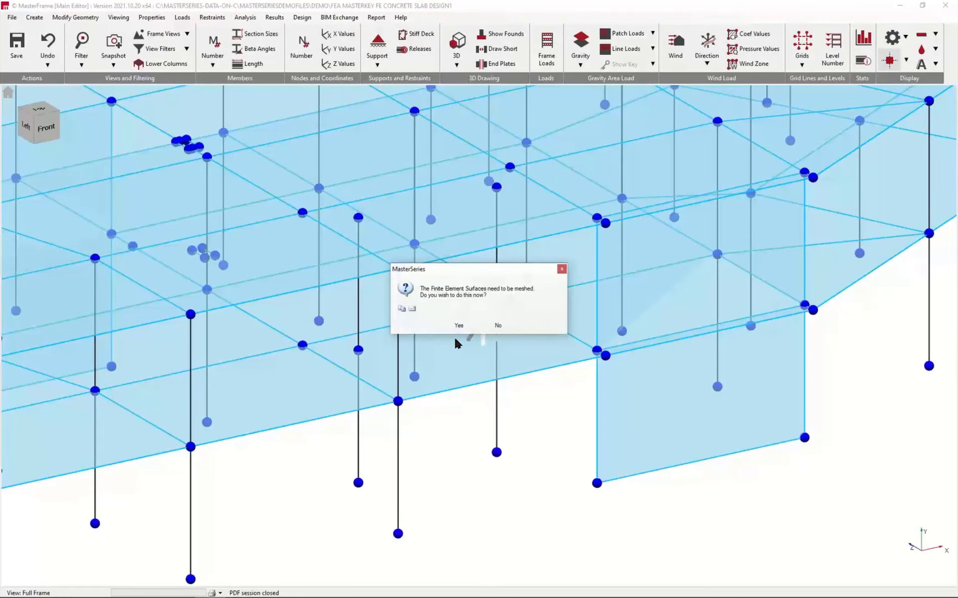
pyautogui.click(459, 325)
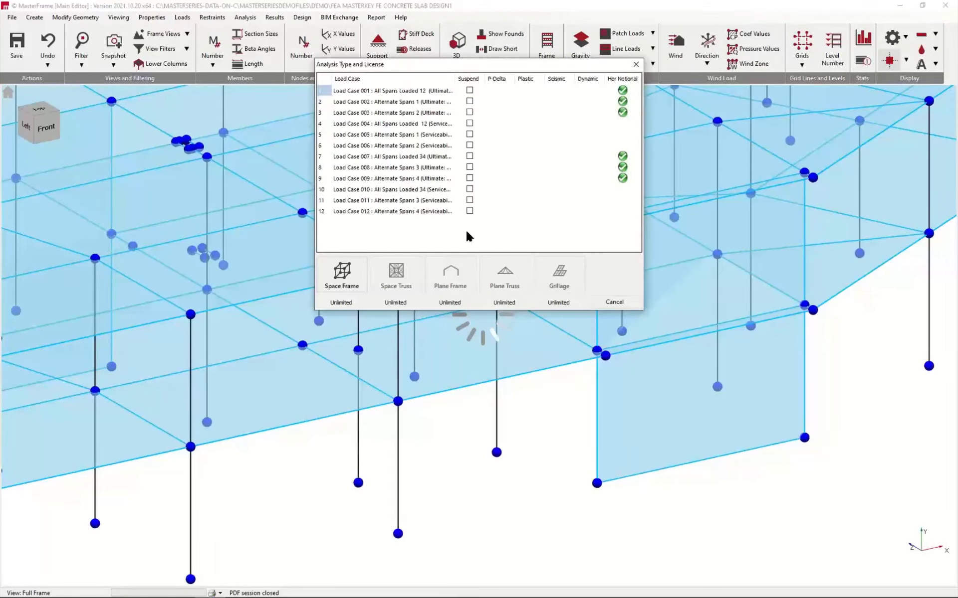
# Suspend every load case except Load Case 001, All Spans Loaded 12, and run the Space Frame analysis.
pyautogui.click(469, 211)
pyautogui.click(469, 200)
pyautogui.click(470, 189)
pyautogui.click(470, 178)
pyautogui.click(470, 167)
pyautogui.click(469, 145)
pyautogui.click(469, 134)
pyautogui.click(470, 123)
pyautogui.click(469, 112)
pyautogui.click(469, 101)
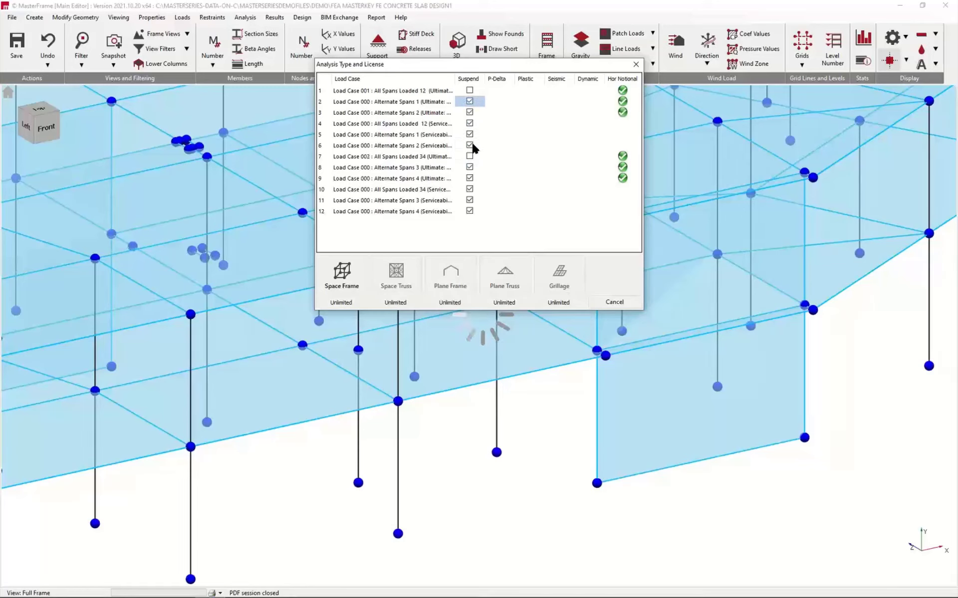
pyautogui.click(469, 157)
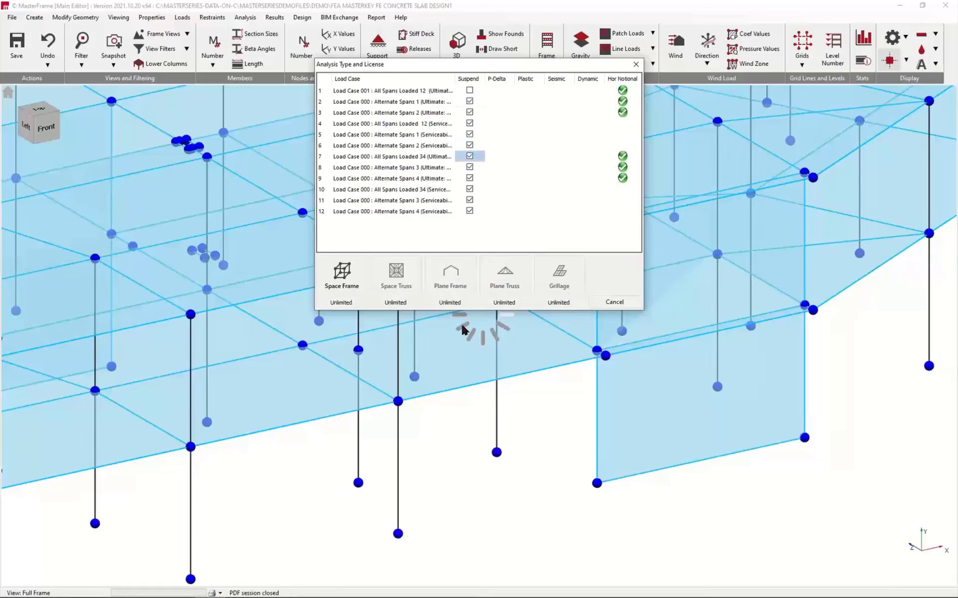
pyautogui.click(345, 274)
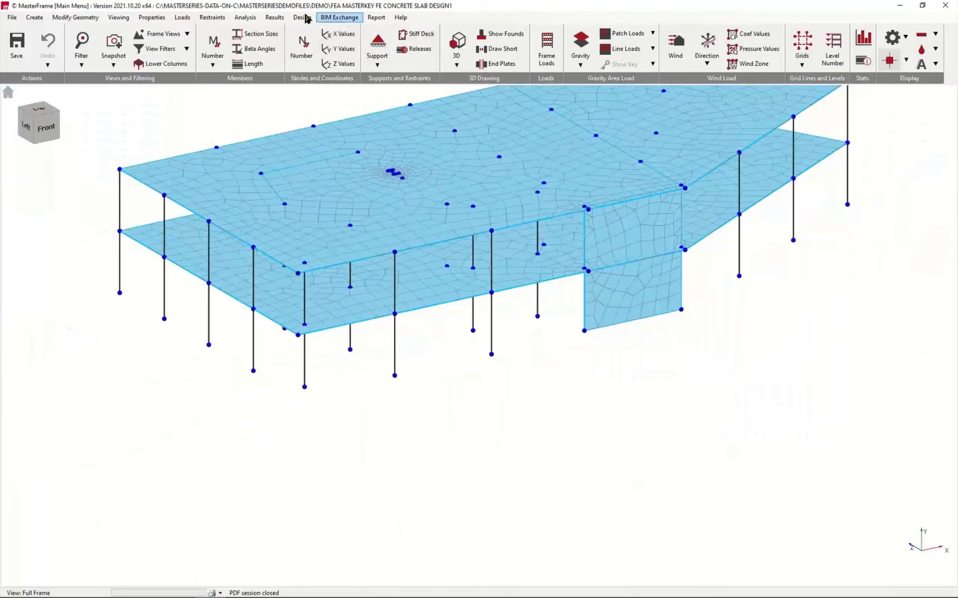
# Display the graphical analysis results for the shell elements as Y displacement contours under Load Case 001.
pyautogui.click(277, 18)
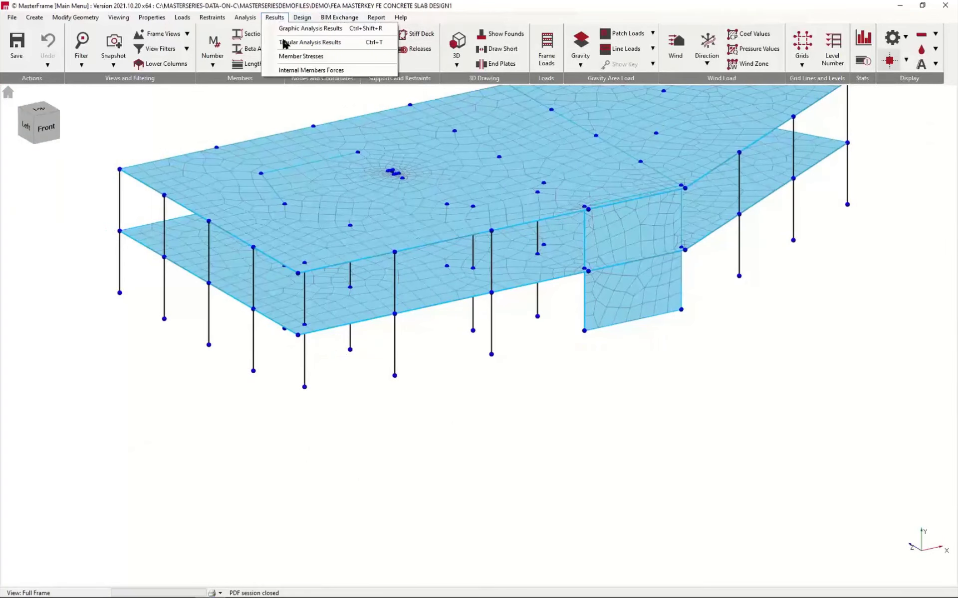
pyautogui.click(305, 30)
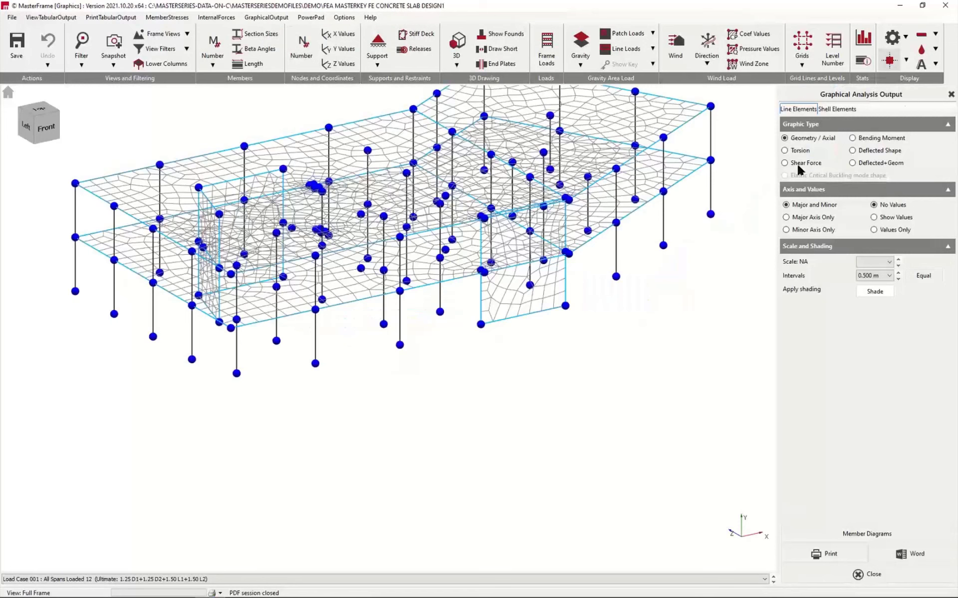
pyautogui.click(843, 108)
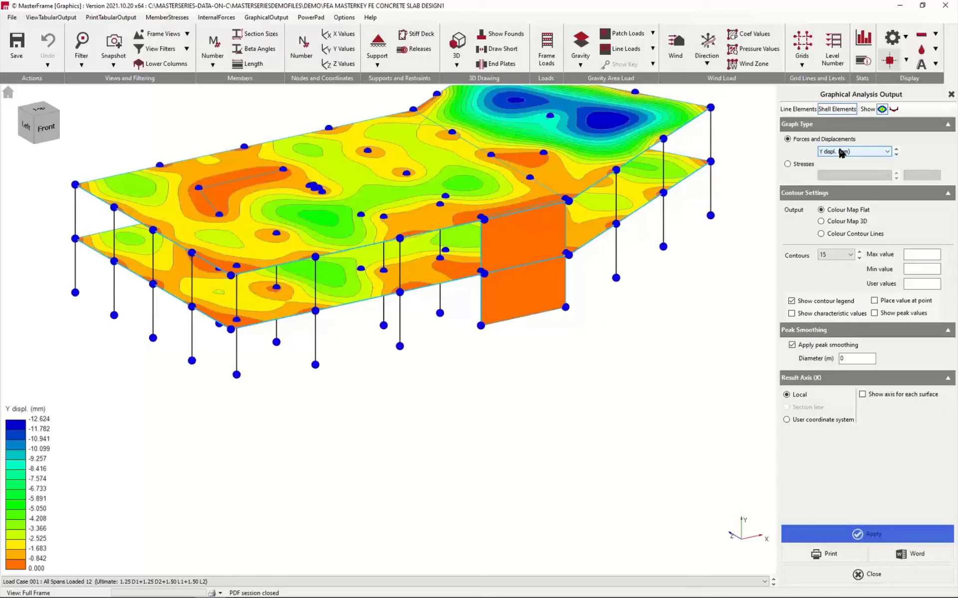
# Examine the slab displacement contours around the merged column and the core walls, and close the graphical analysis output.
pyautogui.scroll(6, 450, 348)
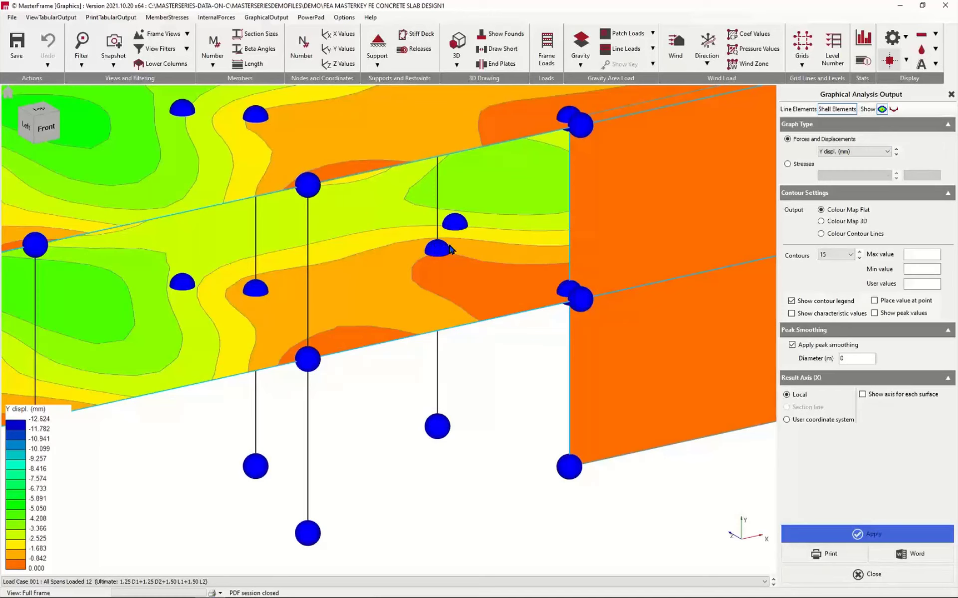
pyautogui.scroll(-5, 72, 142)
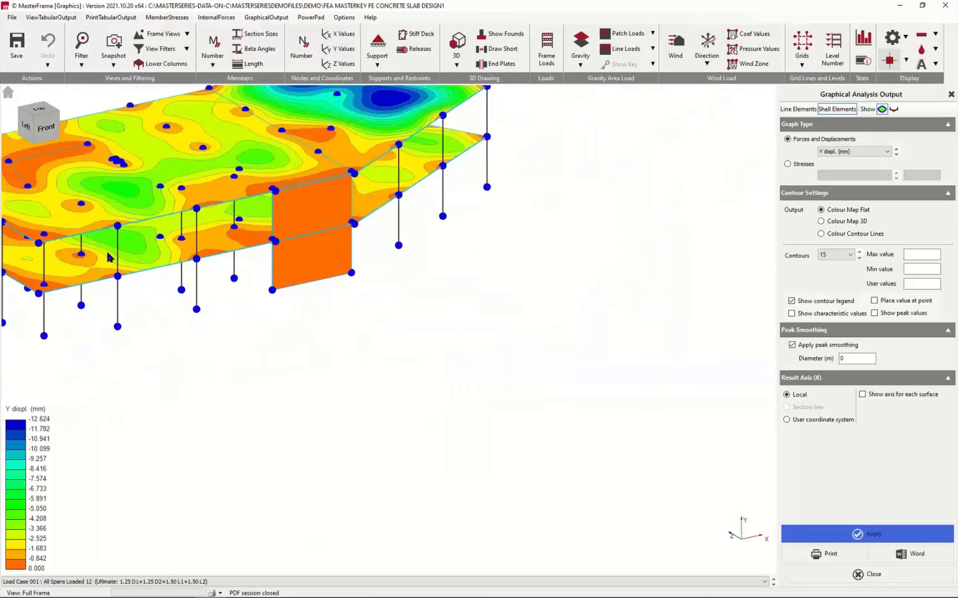
pyautogui.moveTo(138, 263); pyautogui.dragTo(389, 223, button='middle')
pyautogui.scroll(5, 388, 223)
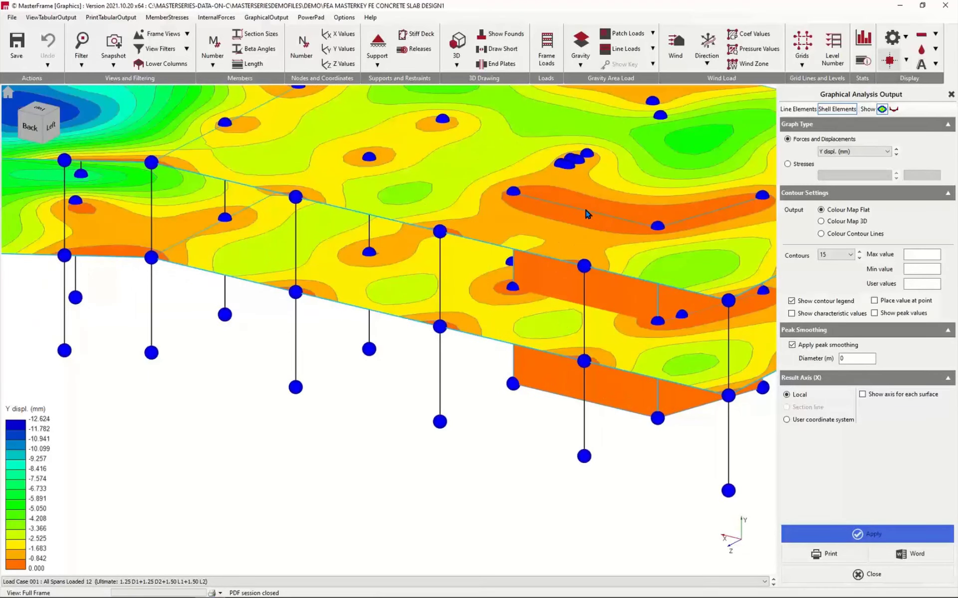
pyautogui.moveTo(554, 374); pyautogui.dragTo(509, 363, button='middle')
pyautogui.moveTo(529, 358); pyautogui.dragTo(527, 361, button='middle')
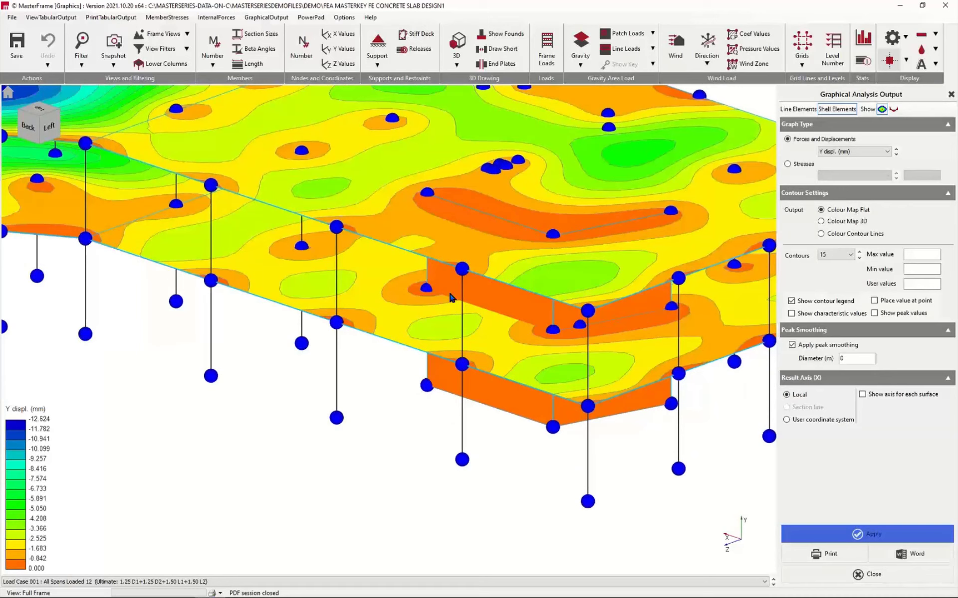
pyautogui.click(951, 94)
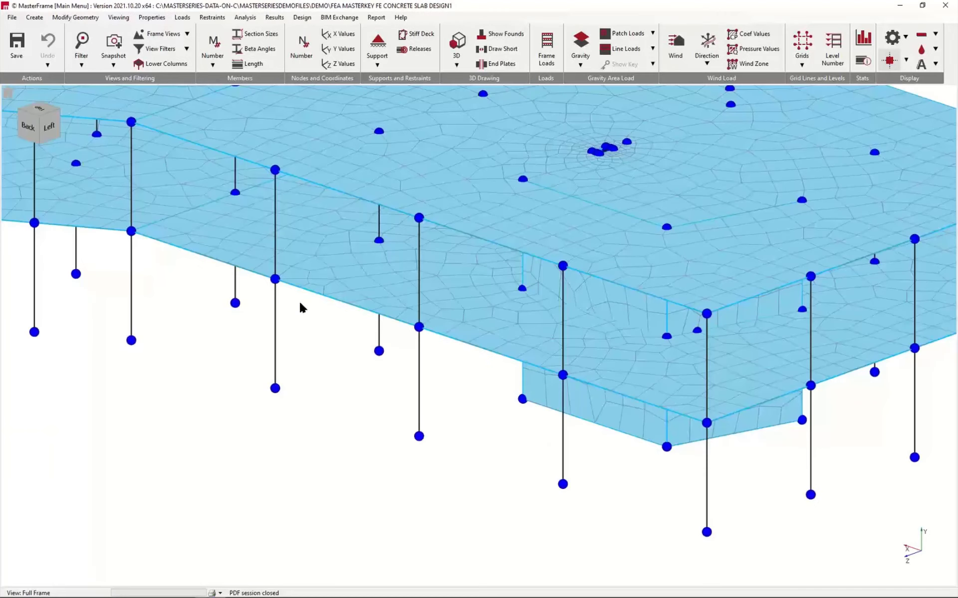
# Add a 457x191 UB 67 S 355 member along the head of the core wall at the lower slab, starting at 12, 3.5, 13.5.
pyautogui.click(34, 17)
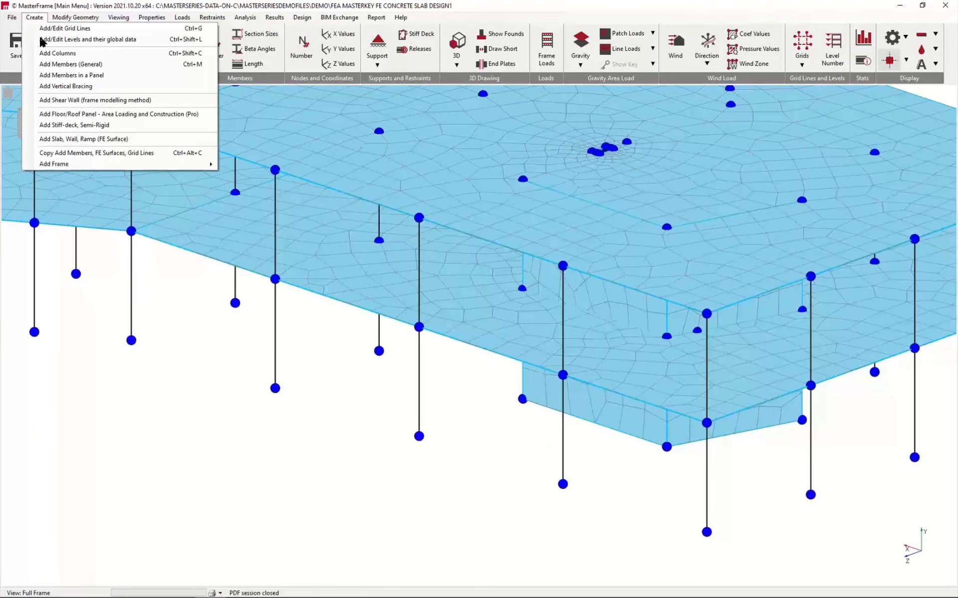
pyautogui.click(64, 64)
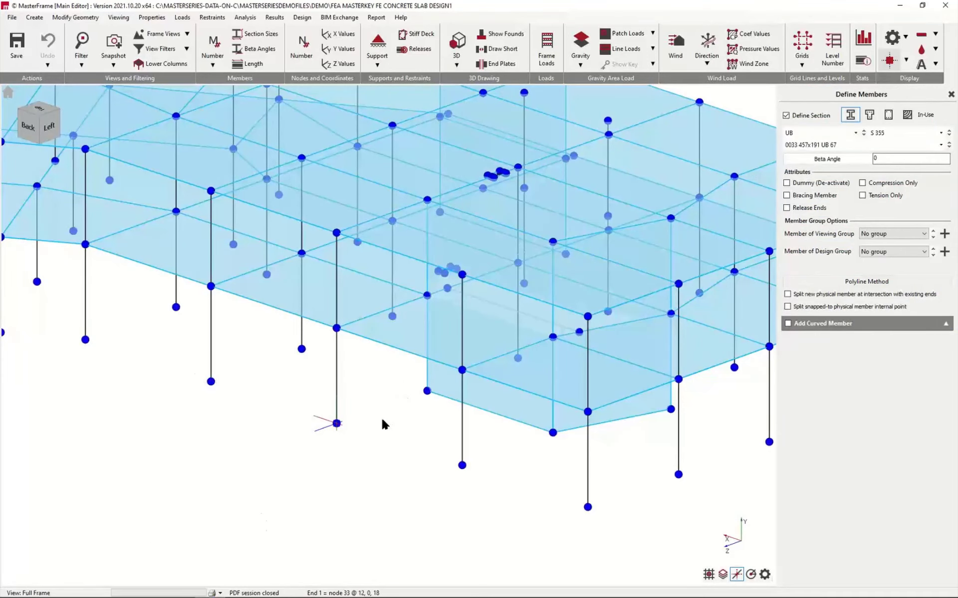
pyautogui.moveTo(382, 420); pyautogui.dragTo(355, 412, button='middle')
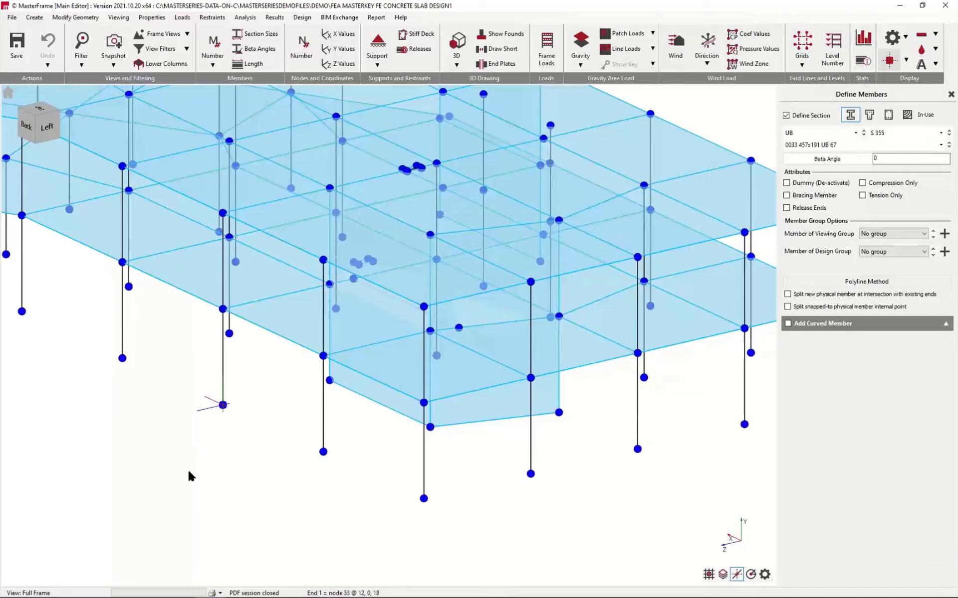
pyautogui.rightClick(175, 452)
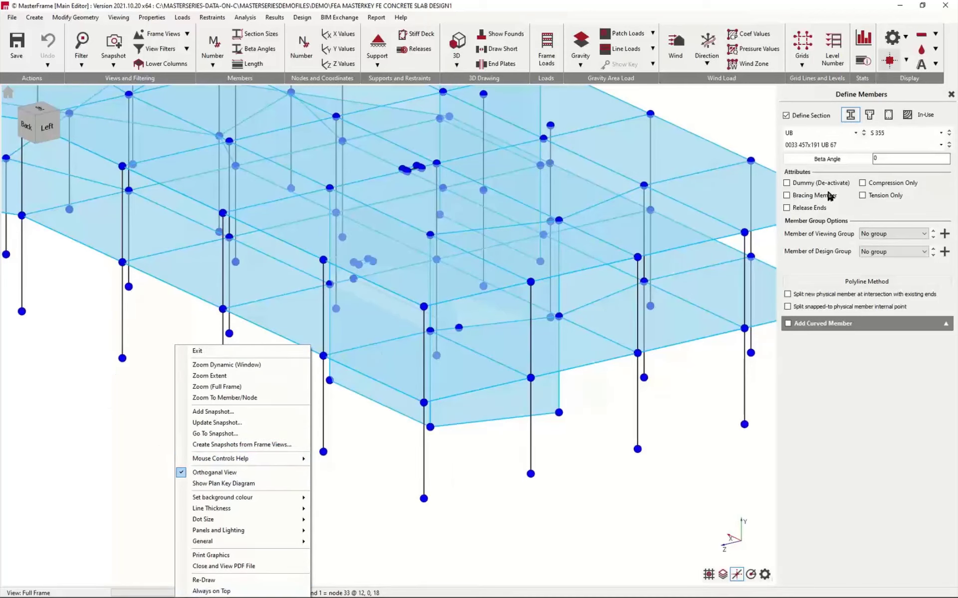
pyautogui.click(207, 352)
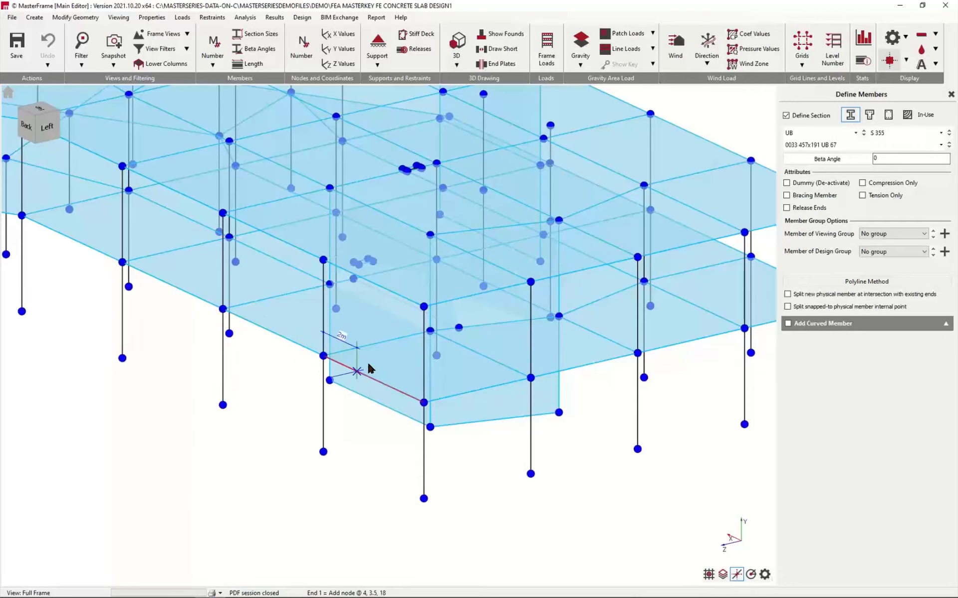
pyautogui.scroll(1, 388, 342)
pyautogui.scroll(2, 388, 346)
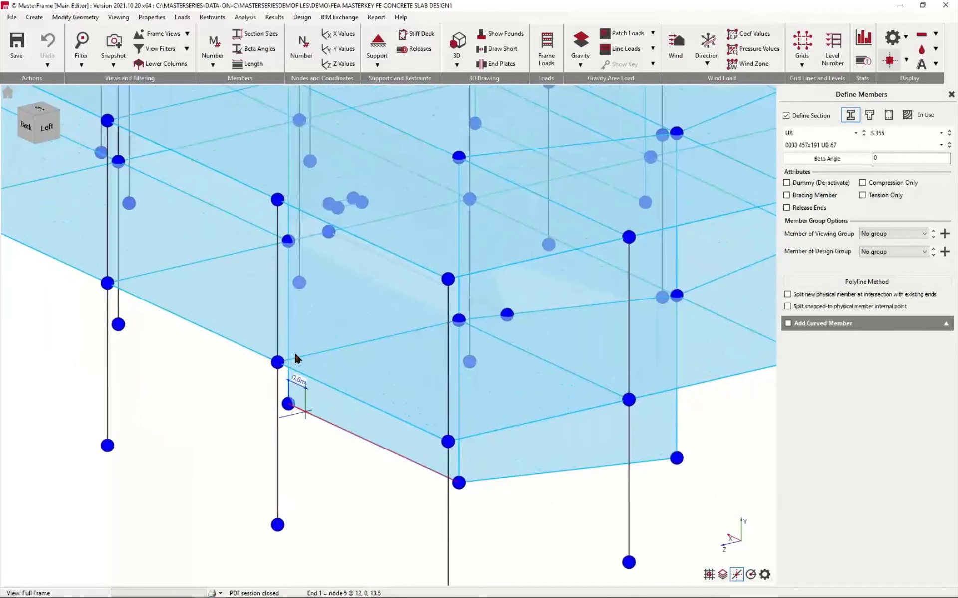
pyautogui.click(288, 241)
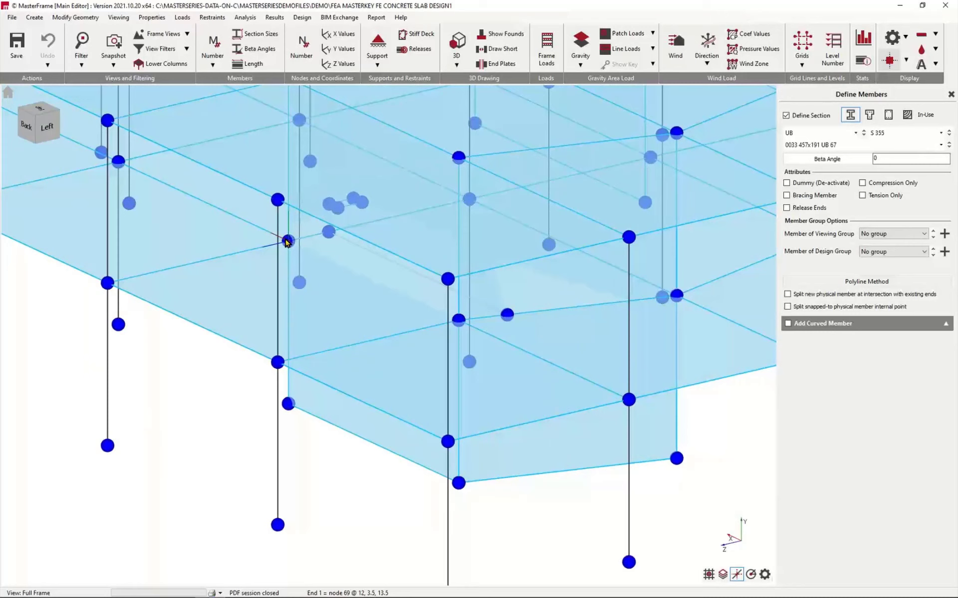
pyautogui.click(459, 320)
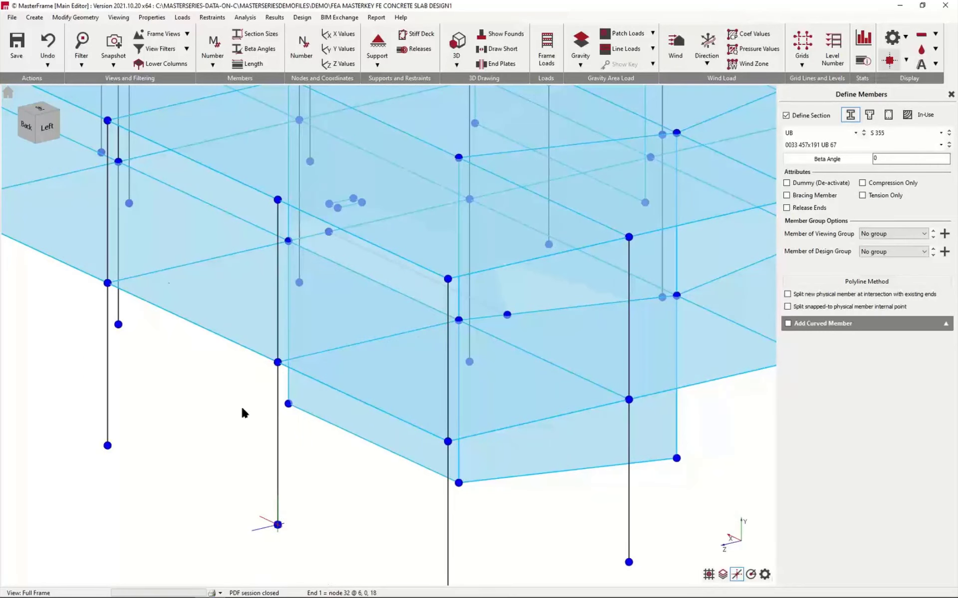
# Start a static analysis, mesh the finite element surfaces, and run the Space Frame analysis for Load Case 001 only.
pyautogui.click(245, 17)
pyautogui.click(261, 79)
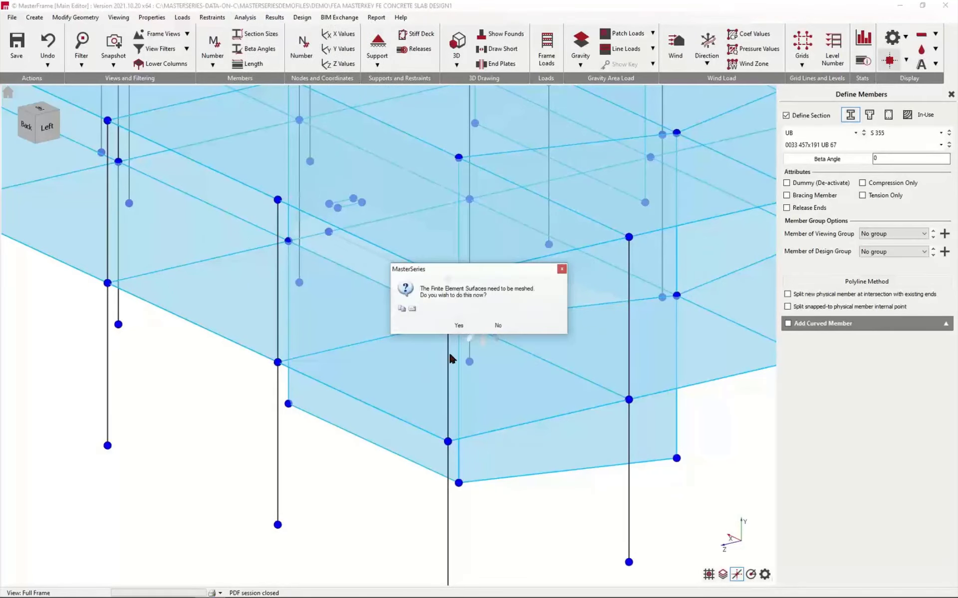
pyautogui.click(459, 326)
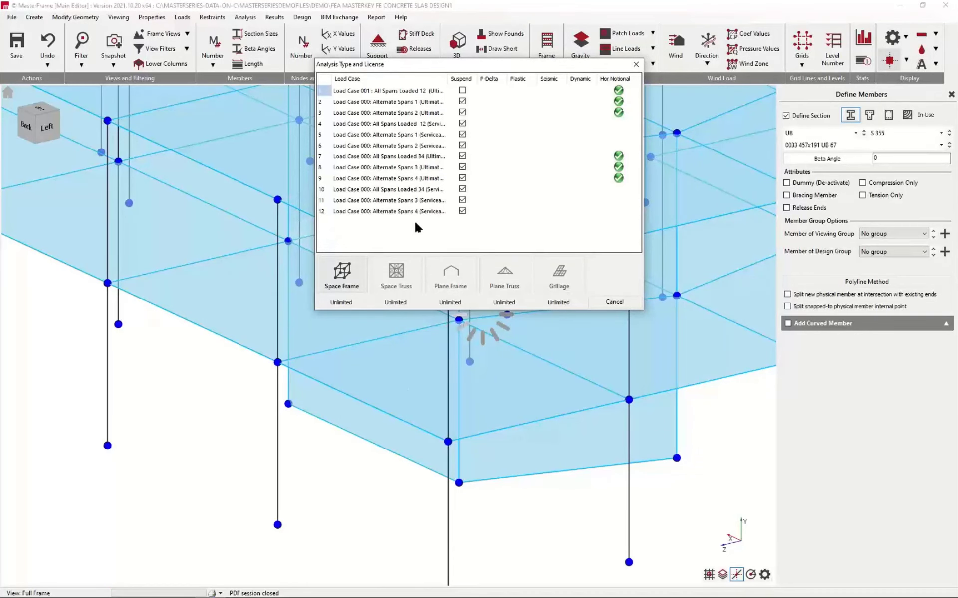
pyautogui.click(341, 274)
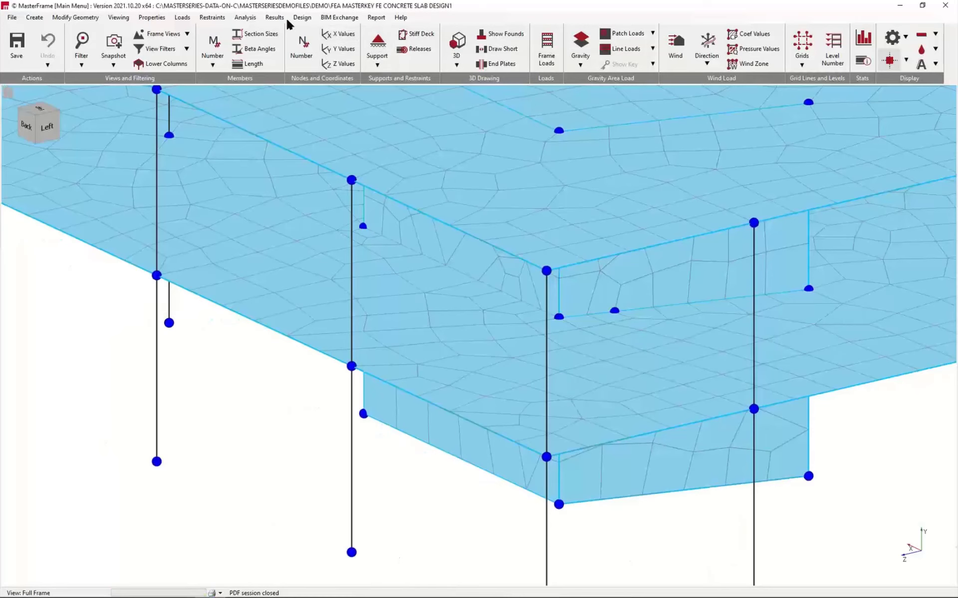
# Display the graphical analysis results for the shell elements as Y displacement contours under Load Case 001.
pyautogui.click(274, 18)
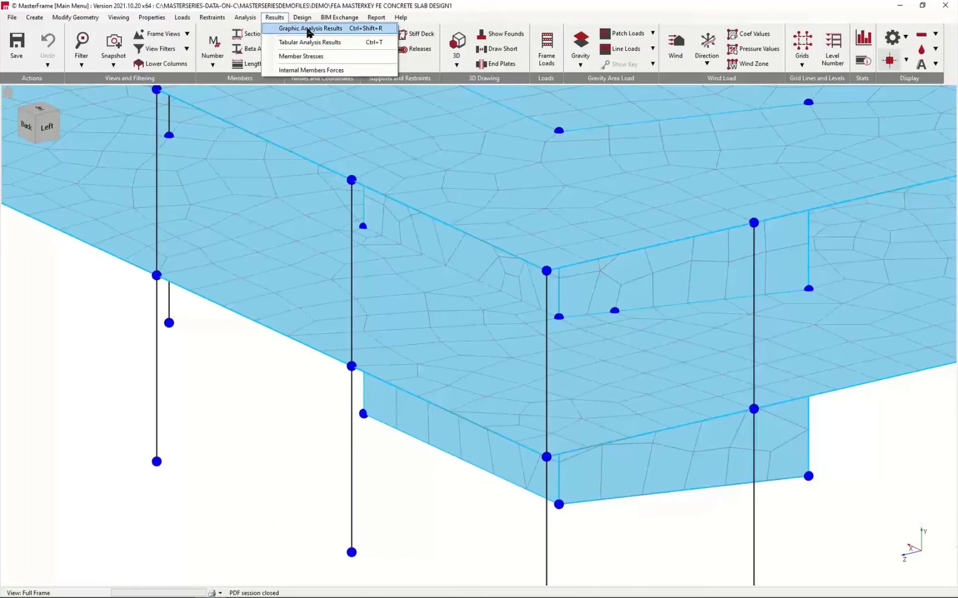
pyautogui.click(305, 31)
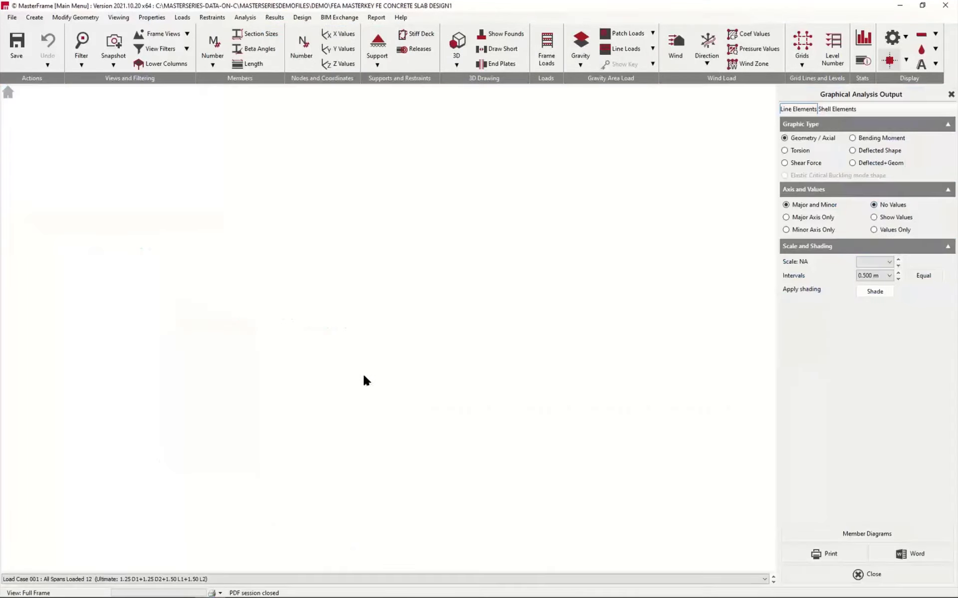
pyautogui.click(843, 111)
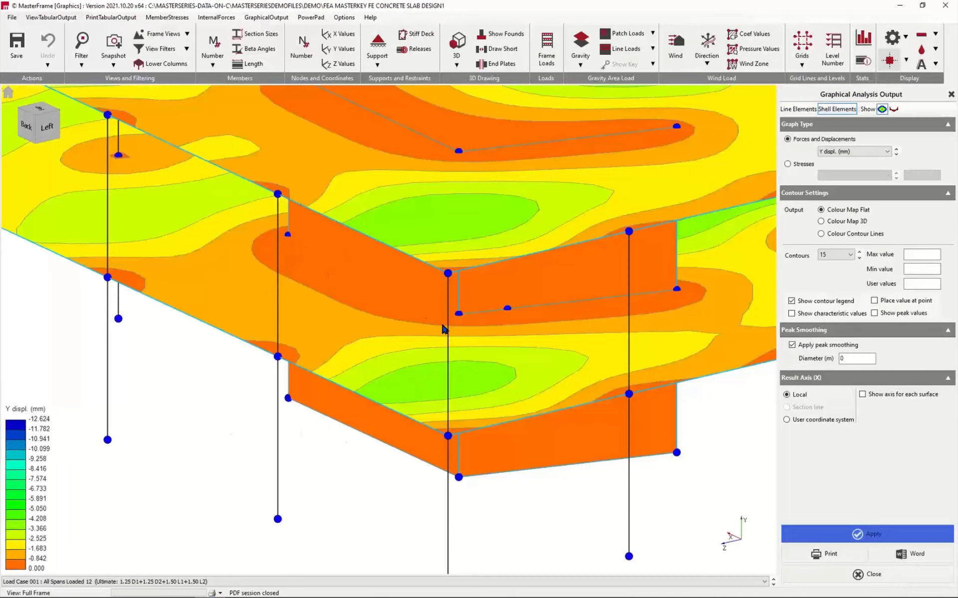
# Examine the displacement contours where the slabs meet the core walls and perimeter columns, and close the graphical analysis output.
pyautogui.moveTo(383, 391); pyautogui.dragTo(394, 366, button='middle')
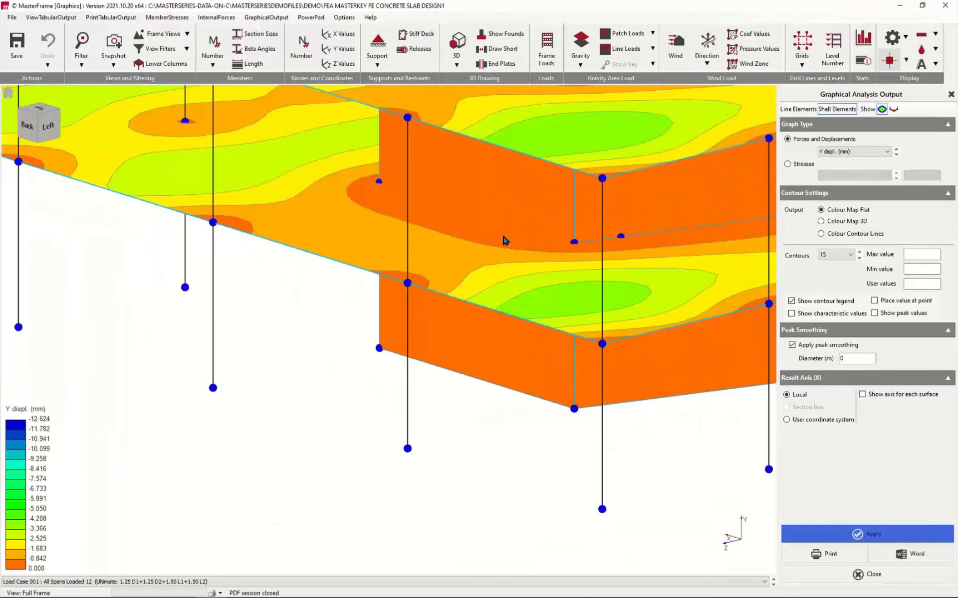
pyautogui.scroll(-5, 462, 368)
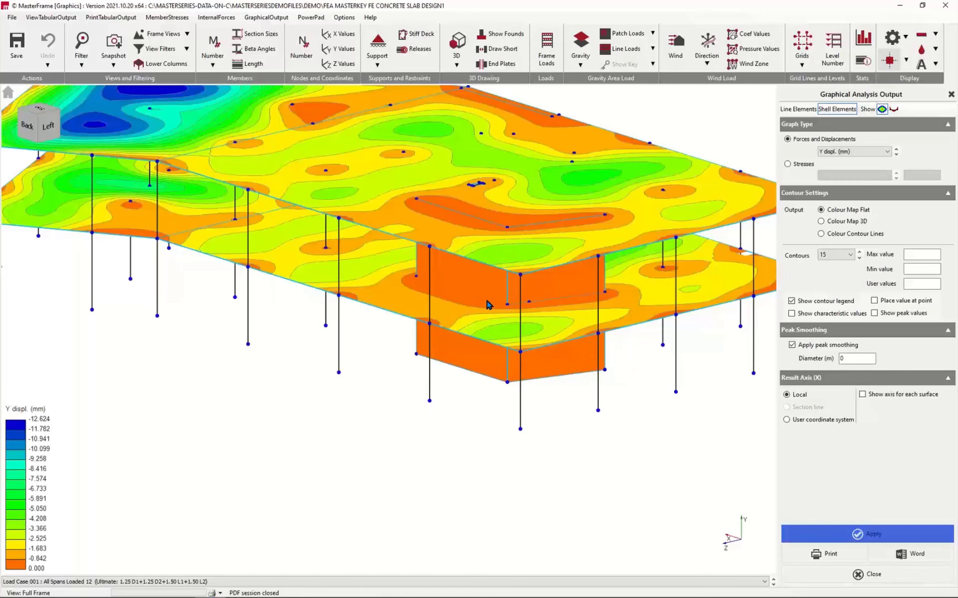
pyautogui.moveTo(211, 318); pyautogui.dragTo(364, 326, button='middle')
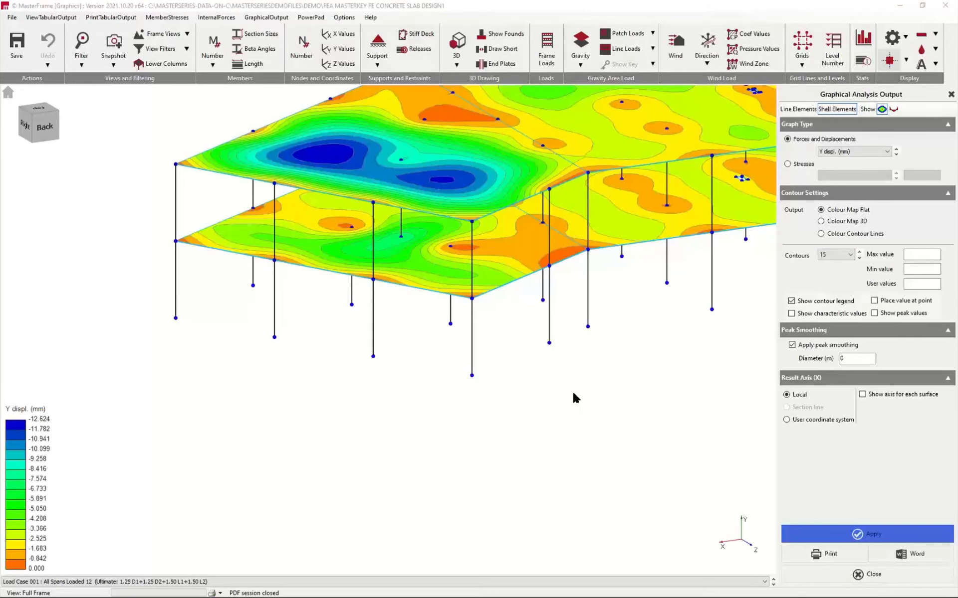
pyautogui.scroll(-3, 299, 339)
pyautogui.scroll(2, 453, 252)
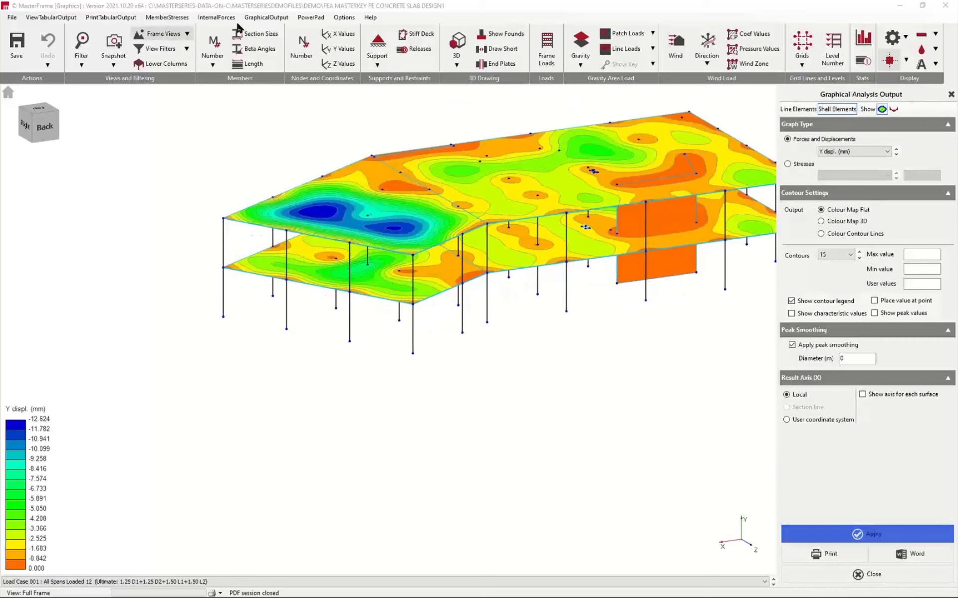
pyautogui.click(952, 95)
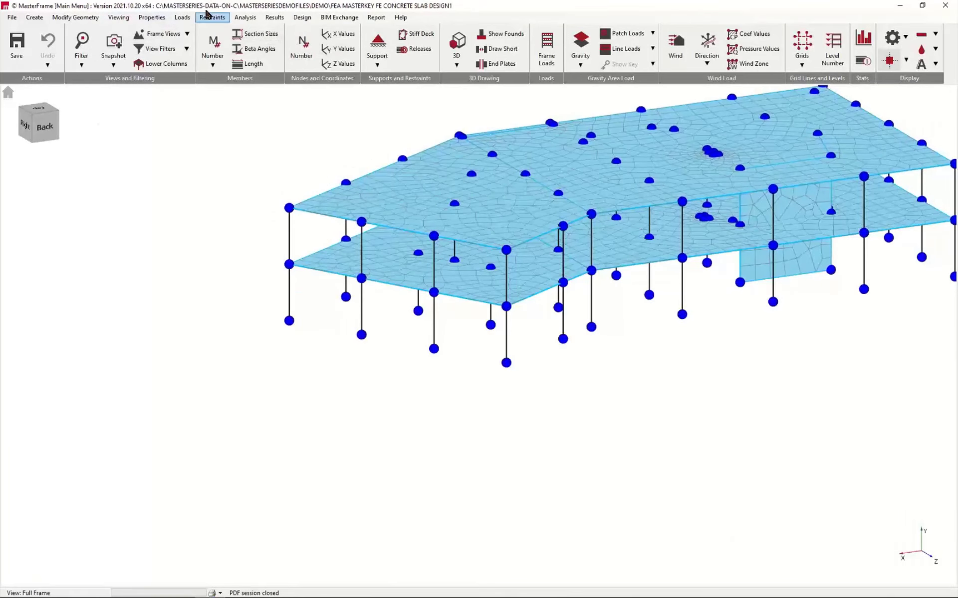
# Enable meshing of the column/wall stiff regions in slabs in the global FE surface meshing options.
pyautogui.click(245, 17)
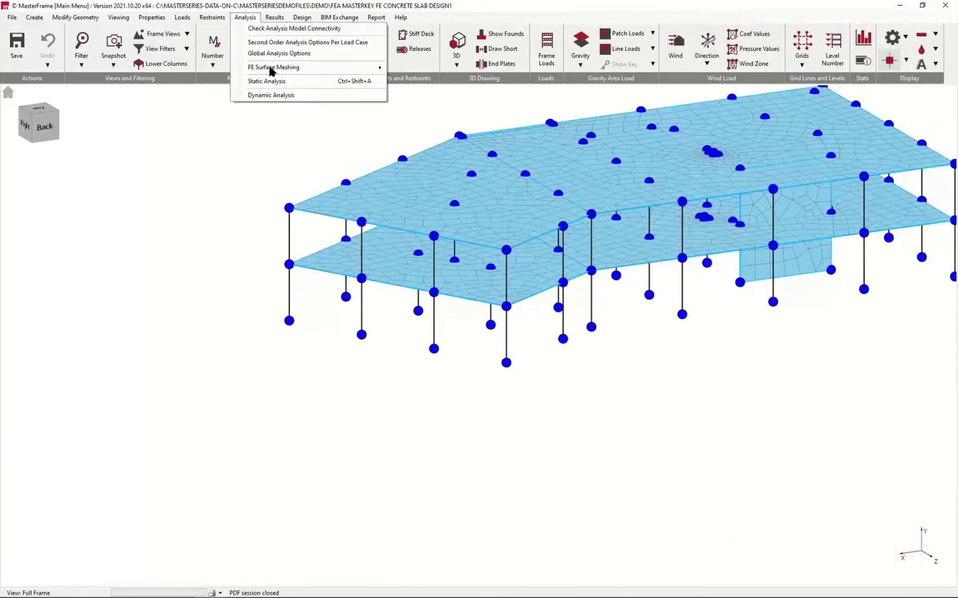
pyautogui.moveTo(272, 68)
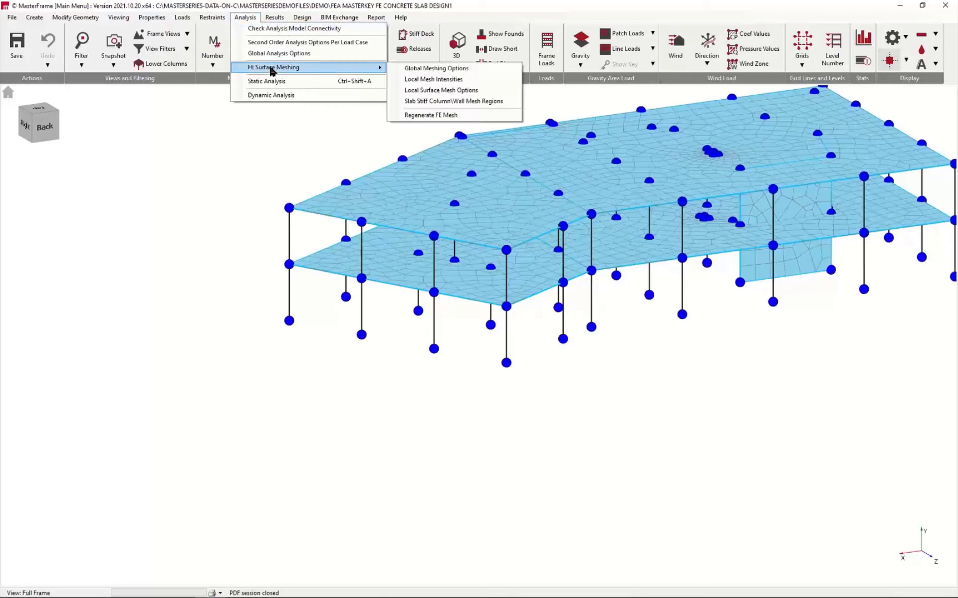
pyautogui.click(437, 69)
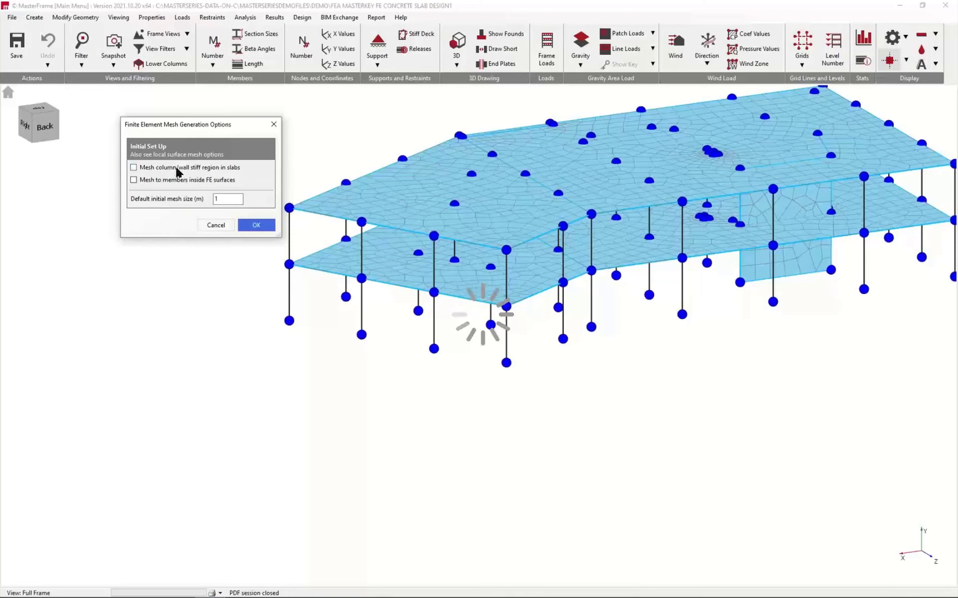
pyautogui.click(147, 168)
pyautogui.click(256, 227)
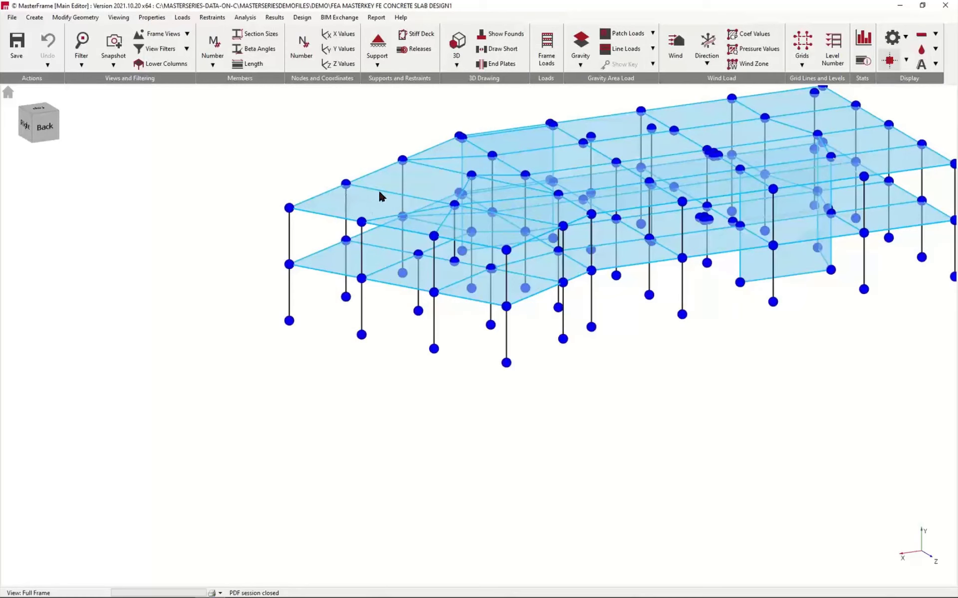
# Regenerate the FE mesh of the concrete slab model.
pyautogui.rightClick(211, 255)
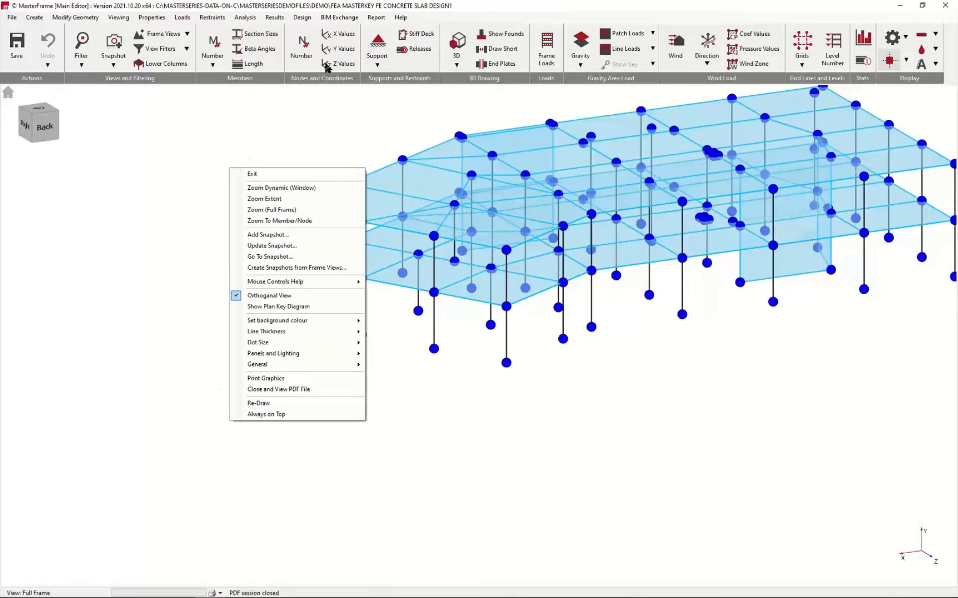
pyautogui.click(244, 17)
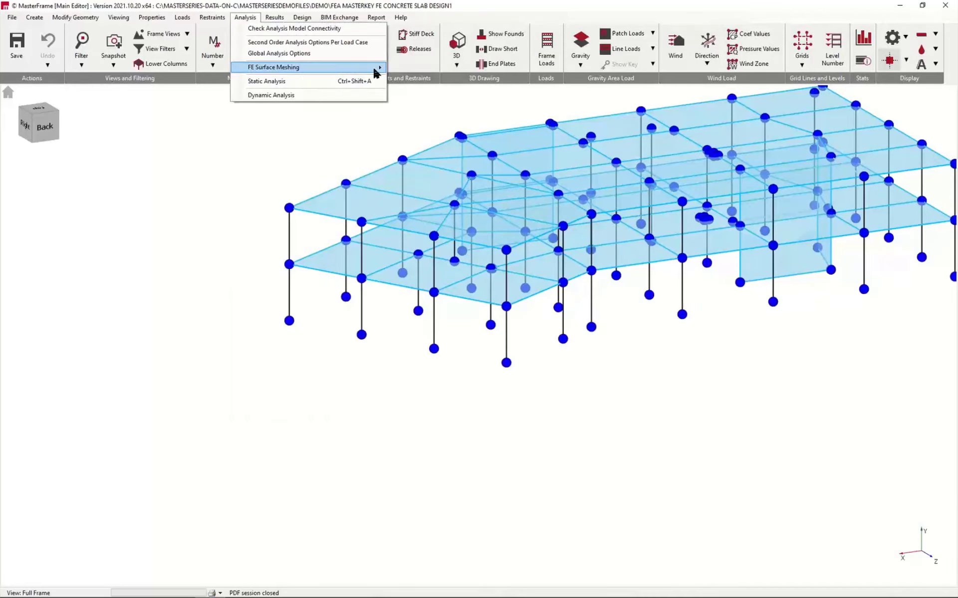
pyautogui.moveTo(375, 70)
pyautogui.click(431, 115)
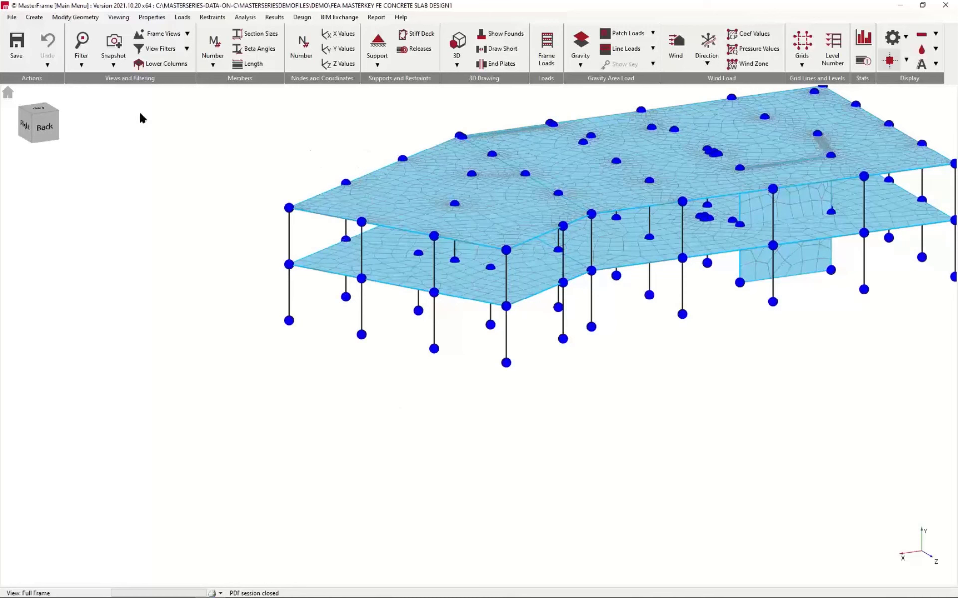
# Enable meshing to the members inside the FE surfaces in the global meshing options.
pyautogui.click(39, 110)
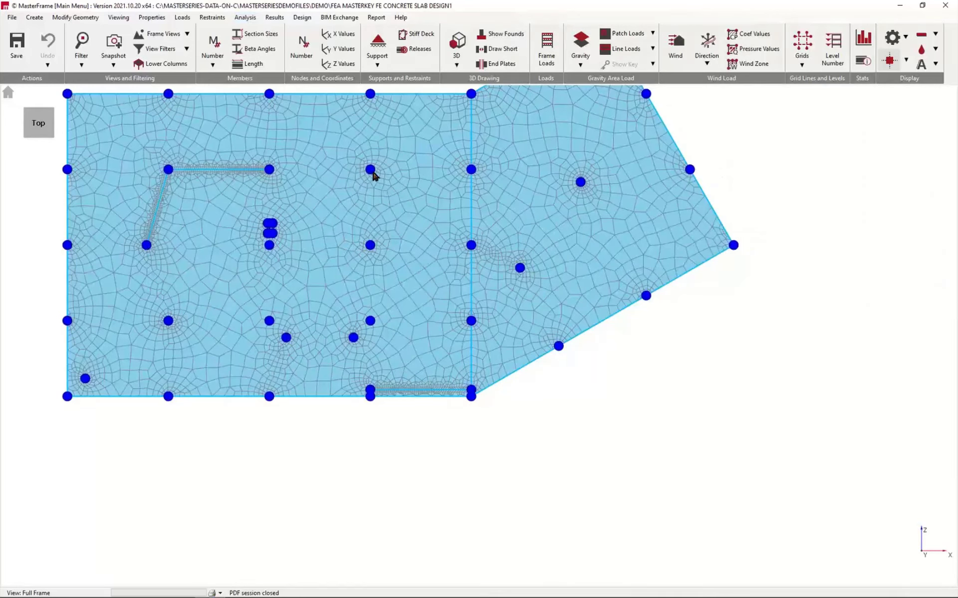
pyautogui.click(245, 17)
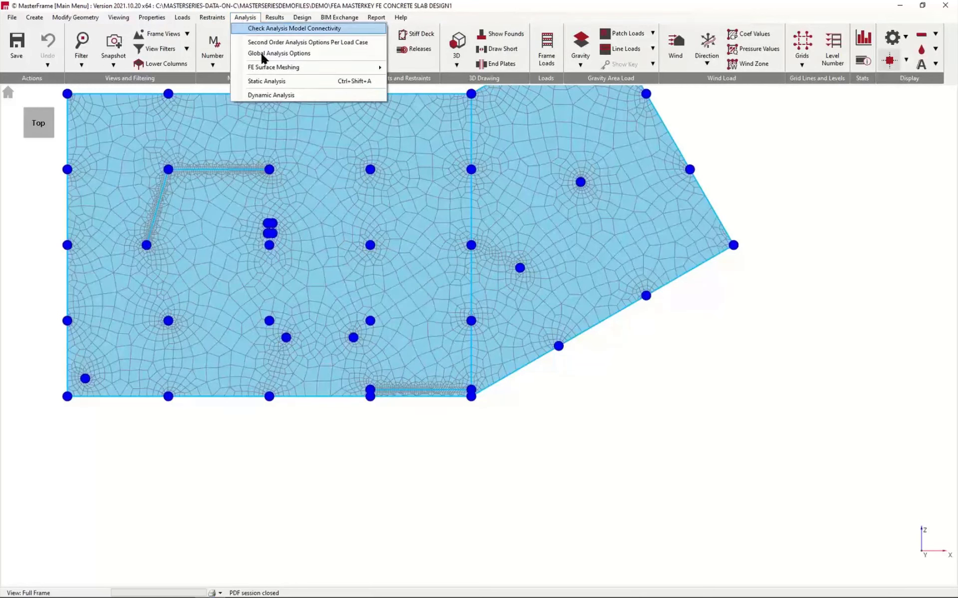
pyautogui.moveTo(302, 68)
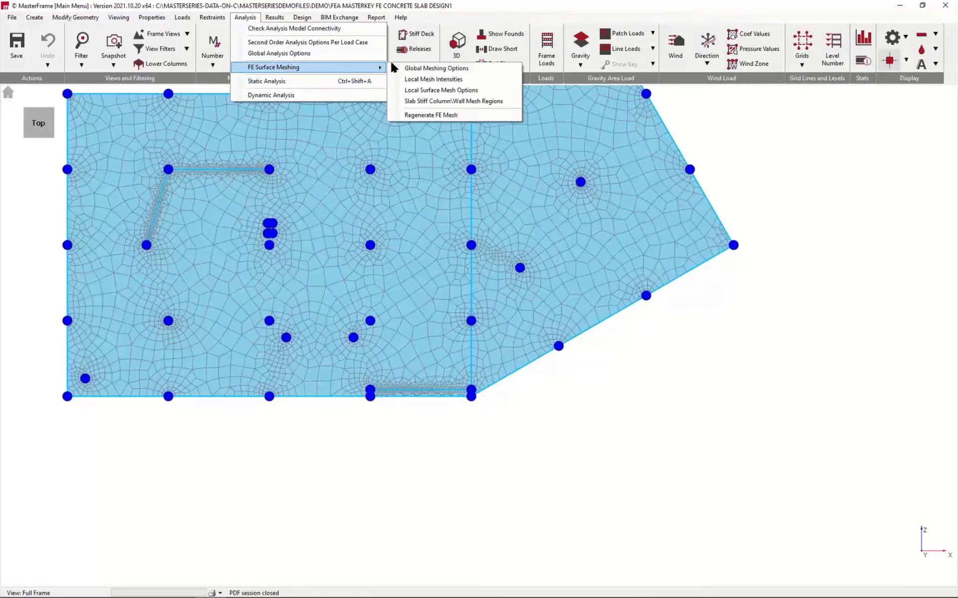
pyautogui.click(437, 68)
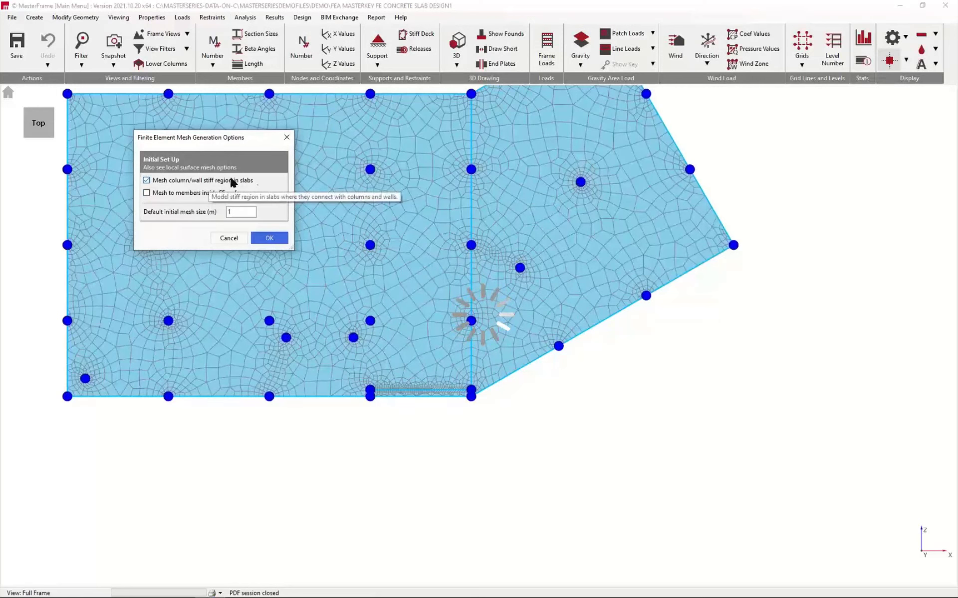
pyautogui.click(146, 193)
pyautogui.click(269, 238)
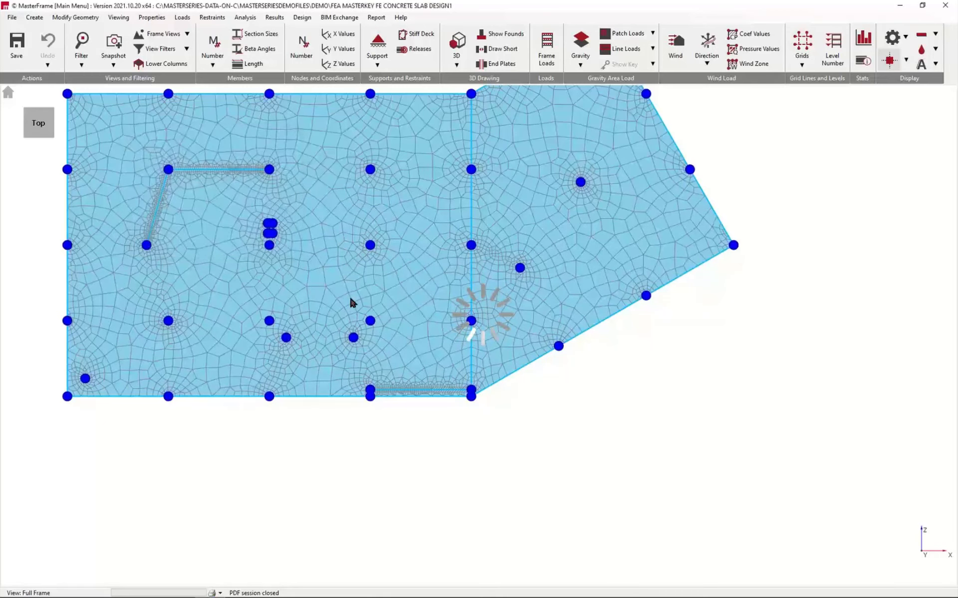
# Run a static analysis of the slab model as a Space Frame.
pyautogui.click(245, 17)
pyautogui.click(267, 82)
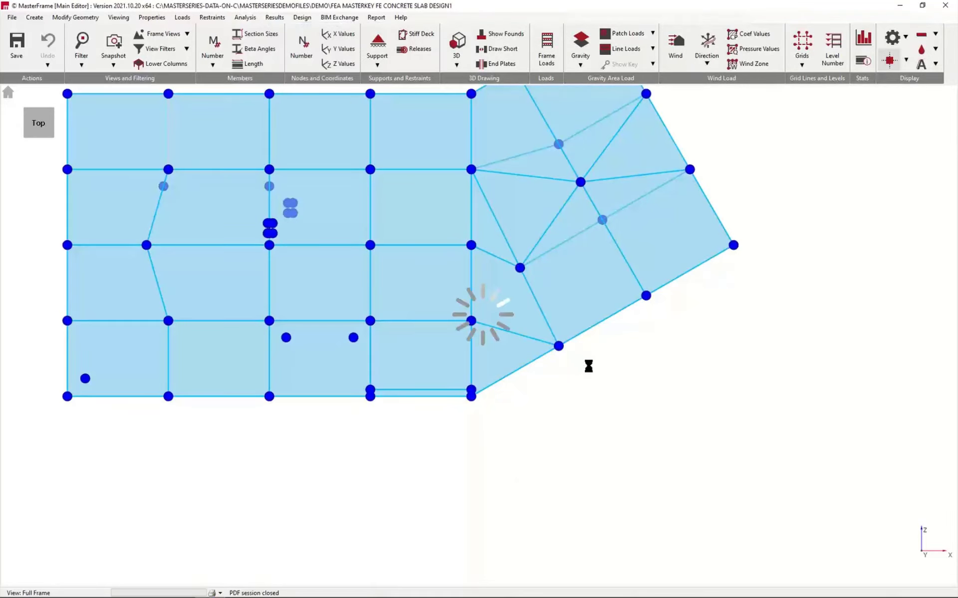
pyautogui.click(467, 329)
pyautogui.click(459, 328)
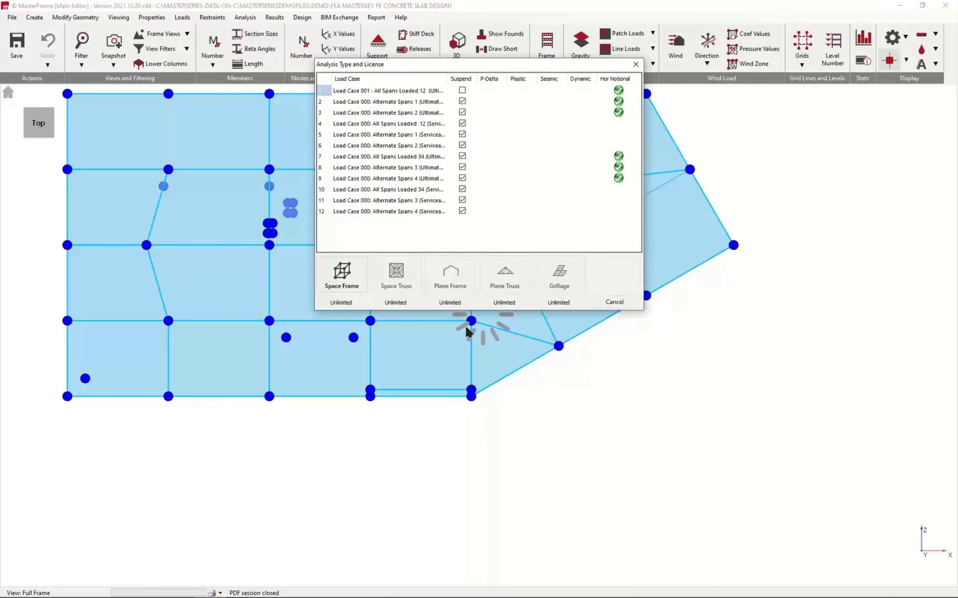
pyautogui.click(338, 277)
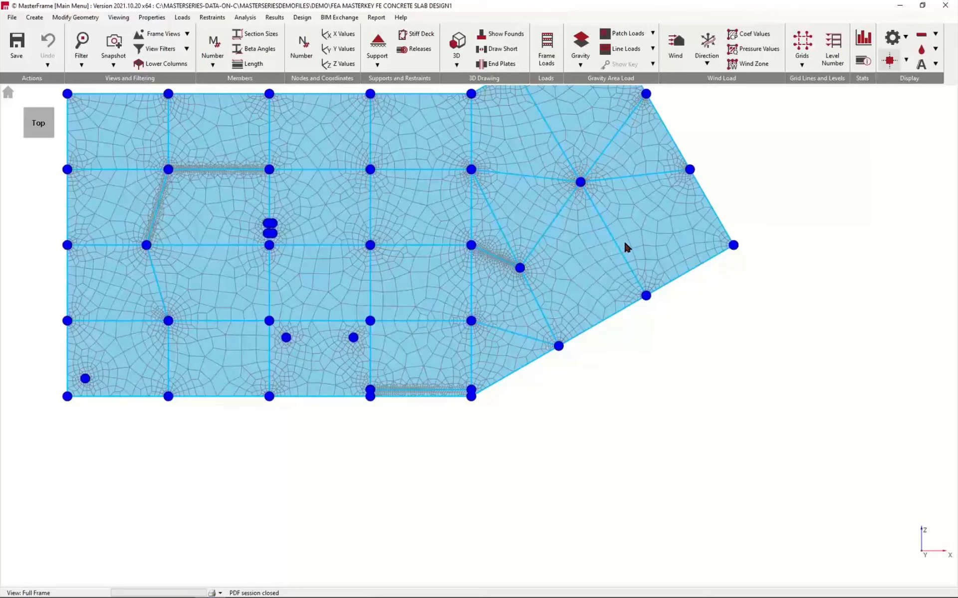
# Open the file FEA stepped Floor.$5 from the Demo folder.
pyautogui.click(8, 93)
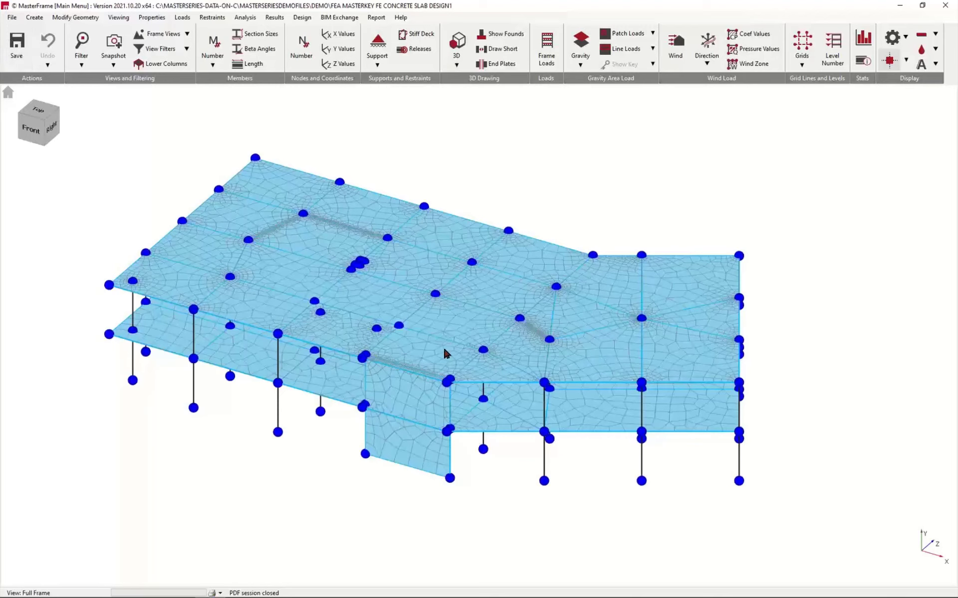
pyautogui.moveTo(604, 597)
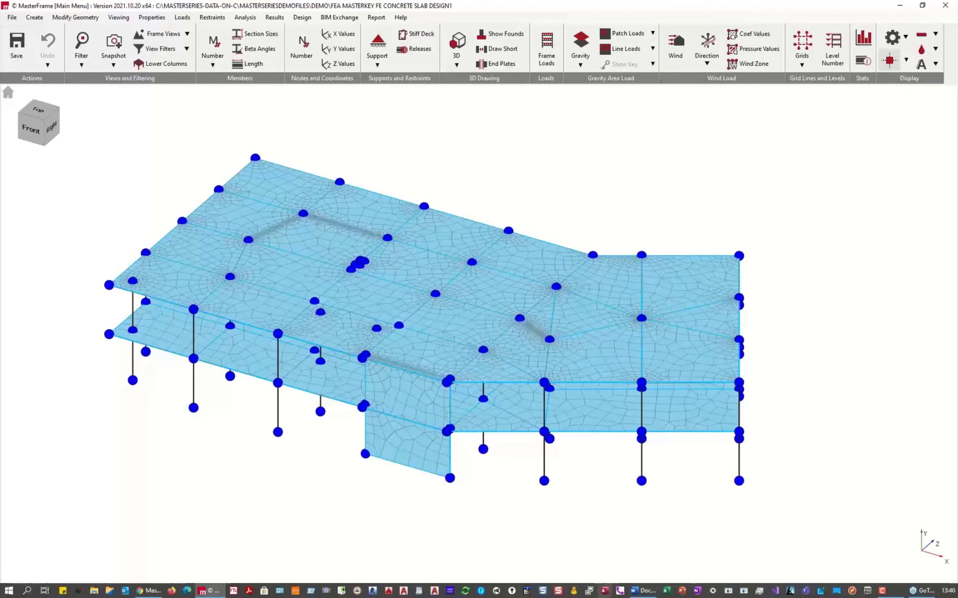
pyautogui.click(12, 20)
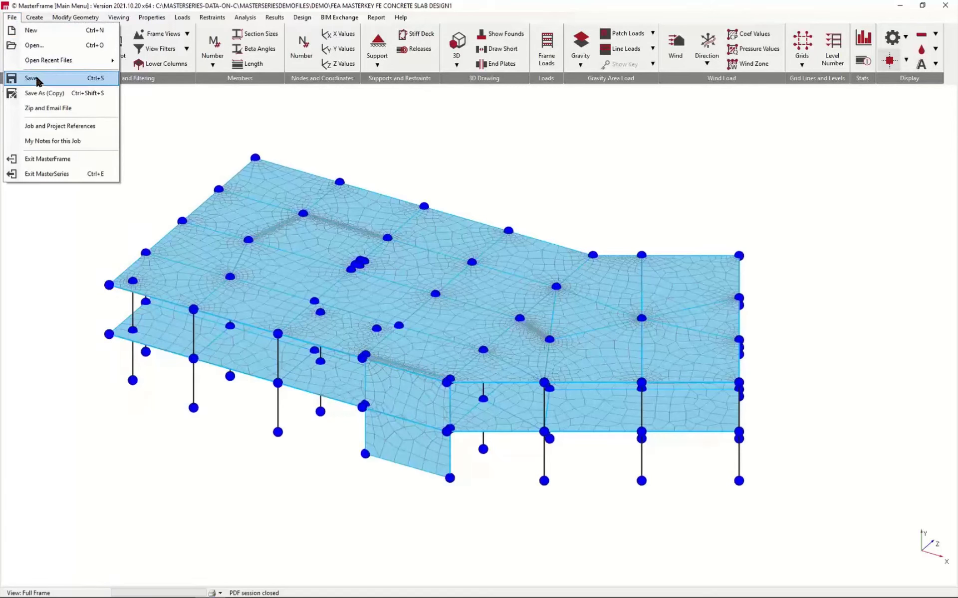
pyautogui.click(32, 46)
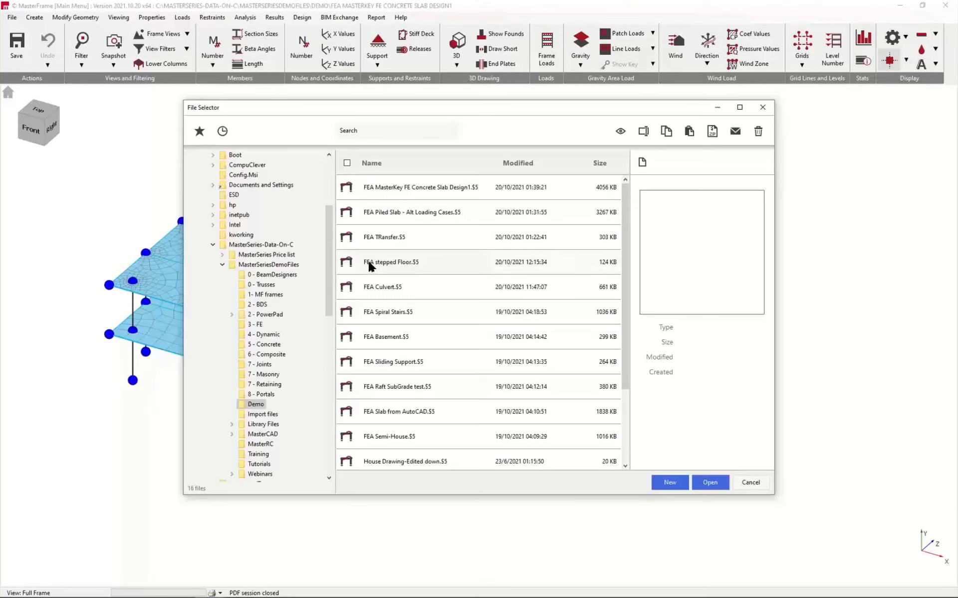
pyautogui.click(379, 262)
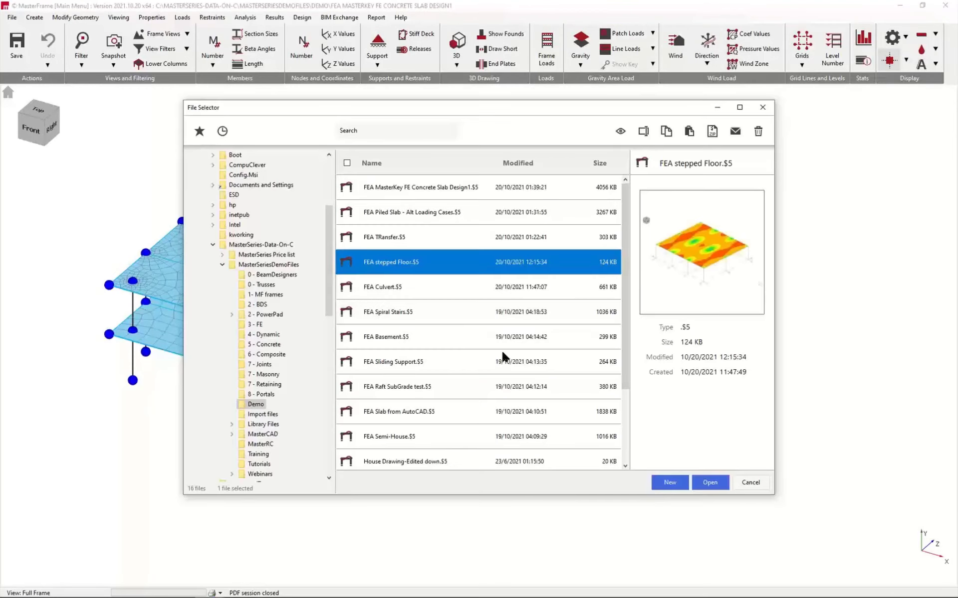
pyautogui.click(710, 484)
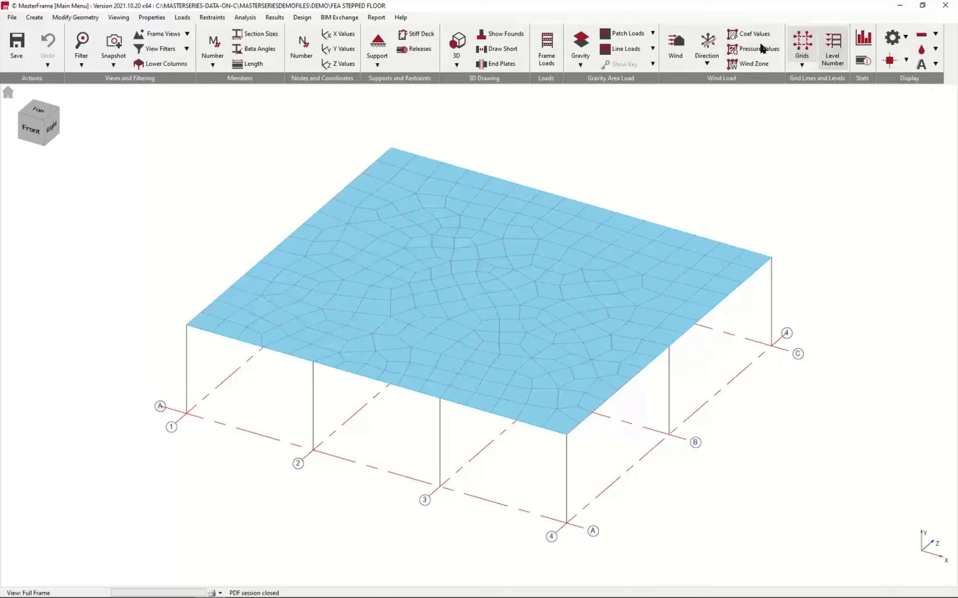
# Copy the three beams along the cranked line between grids 2 and 3 with a Y shift of -.5 m, creating connecting members.
pyautogui.click(35, 19)
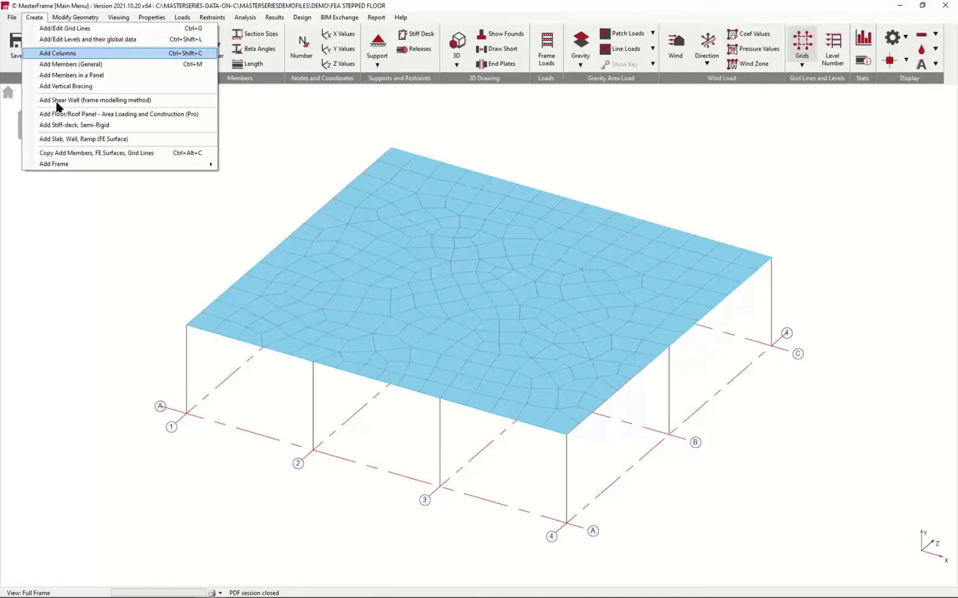
pyautogui.click(66, 154)
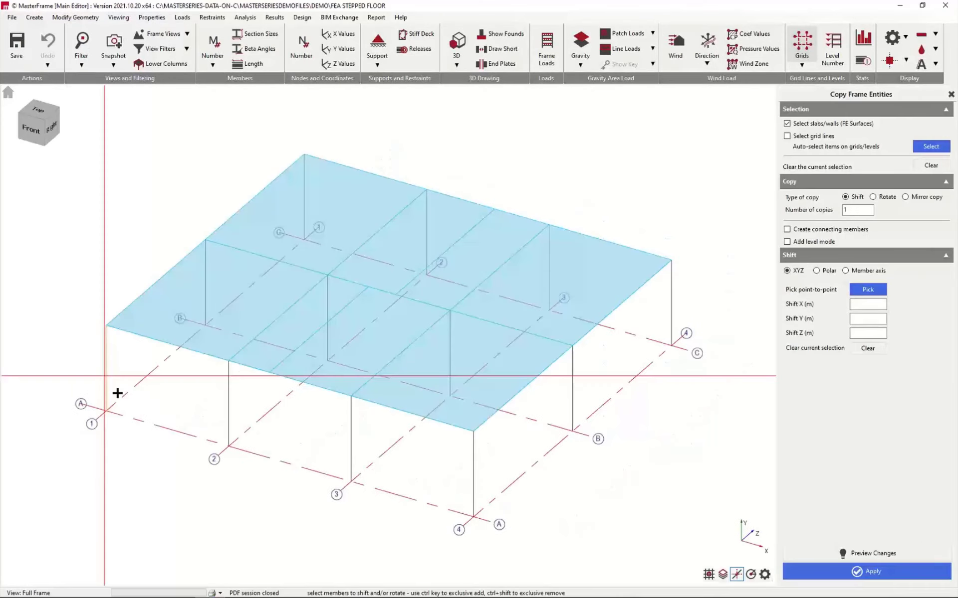
pyautogui.moveTo(301, 412); pyautogui.dragTo(381, 437, button='middle')
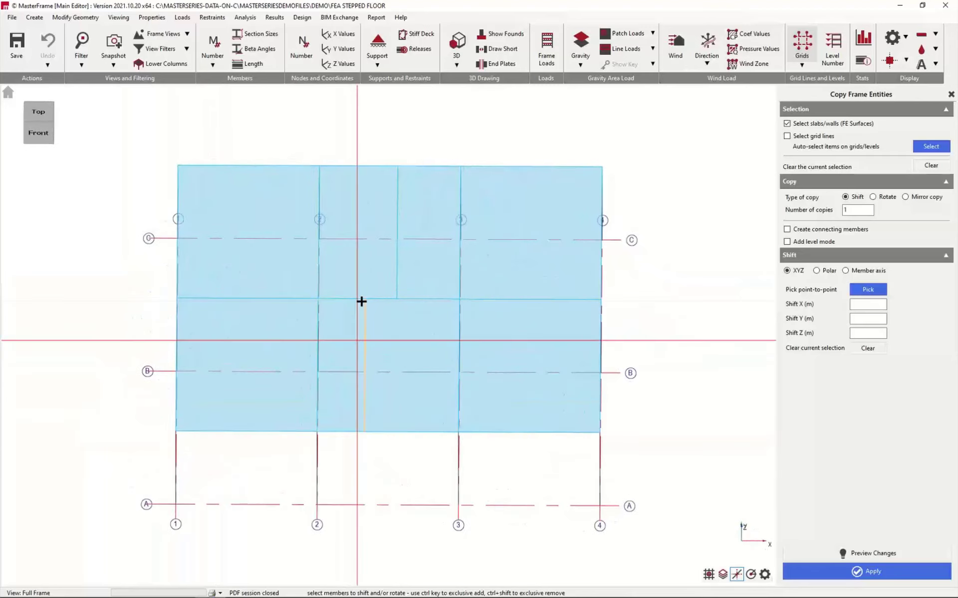
pyautogui.click(8, 92)
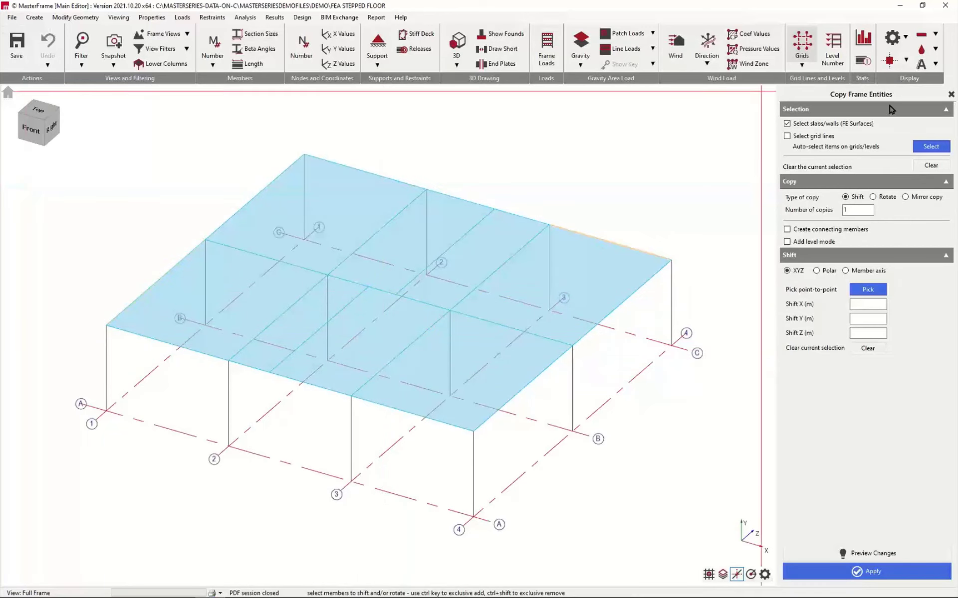
pyautogui.click(313, 342)
pyautogui.click(382, 291)
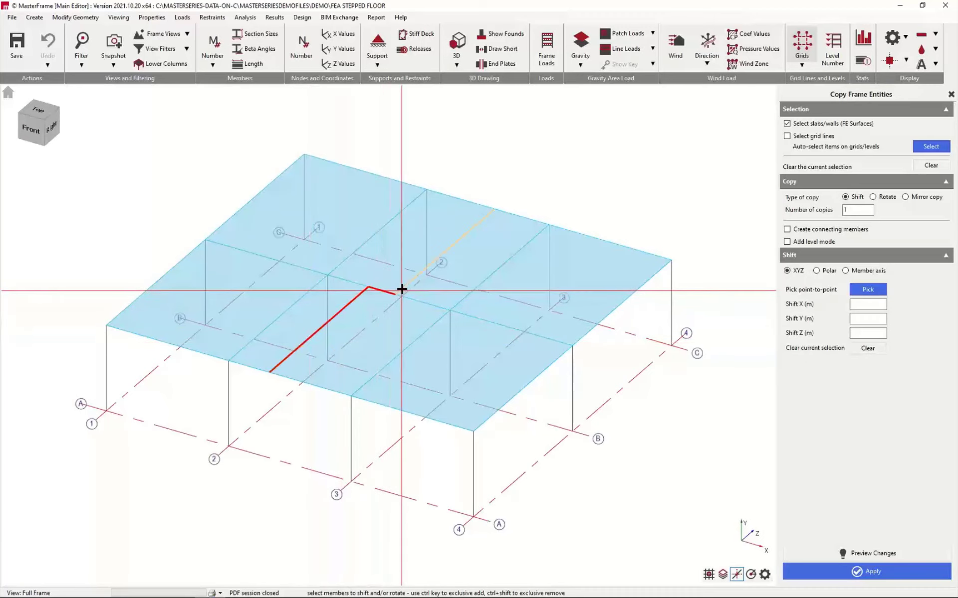
pyautogui.click(404, 287)
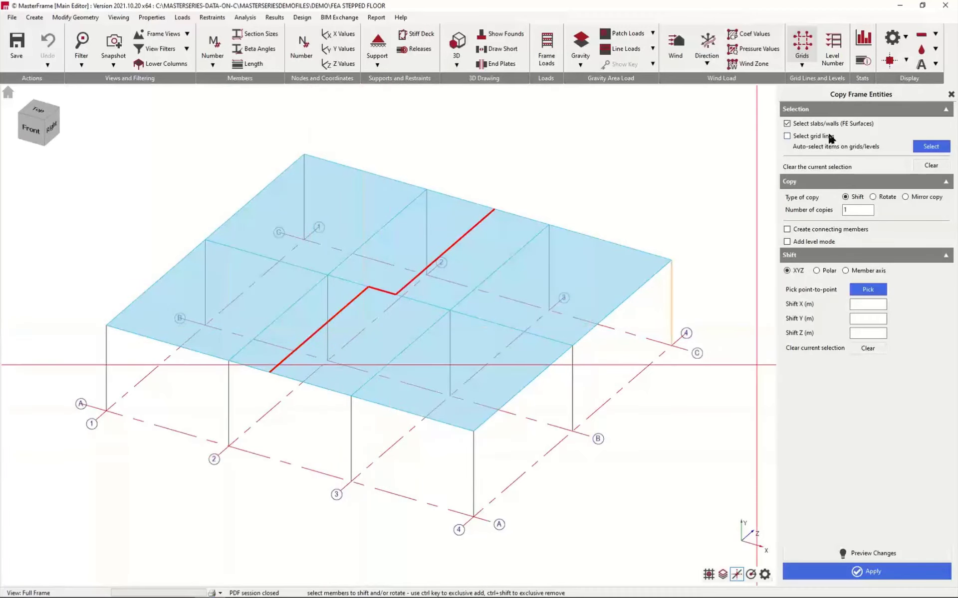
pyautogui.click(792, 231)
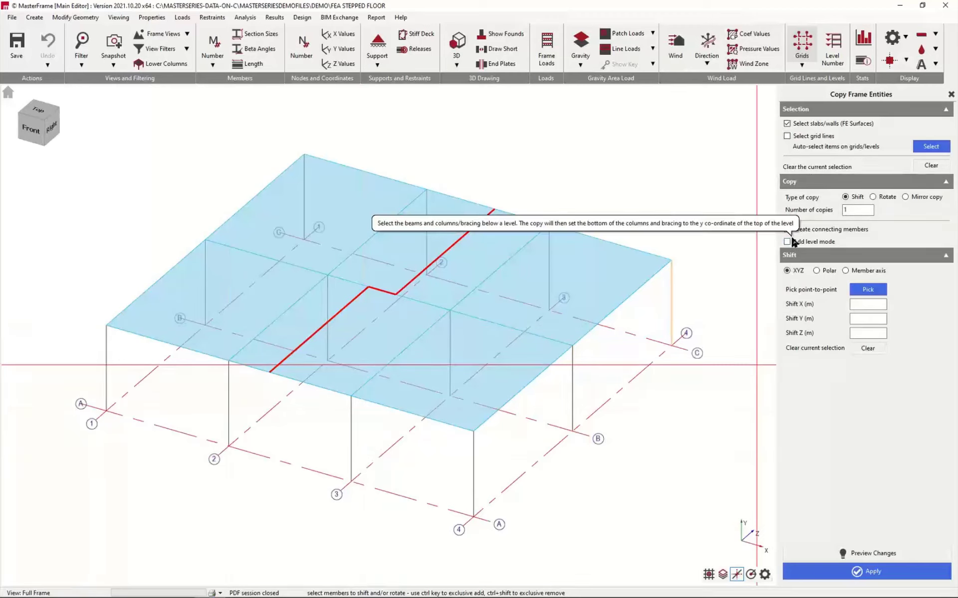
pyautogui.click(865, 319)
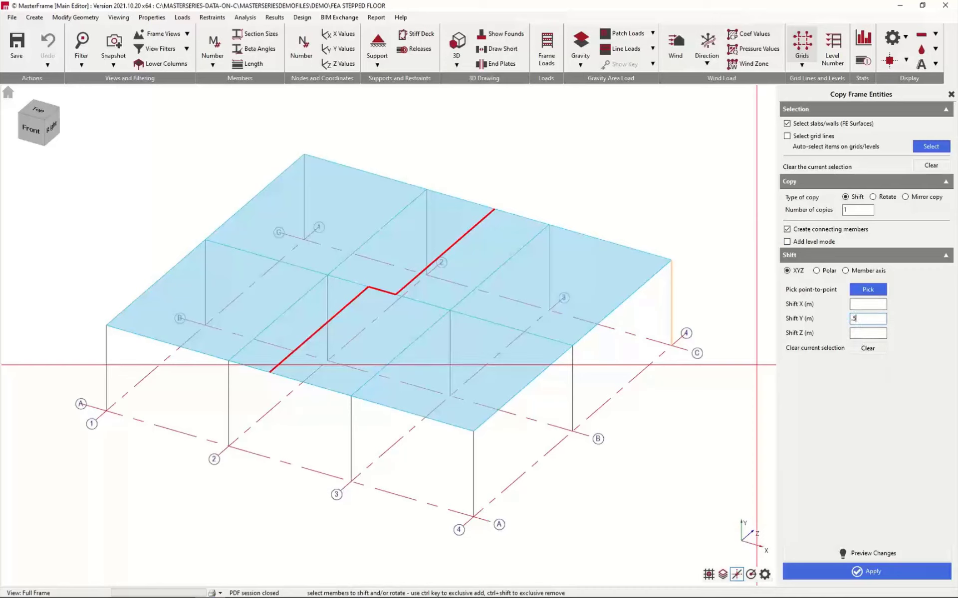
pyautogui.click(891, 556)
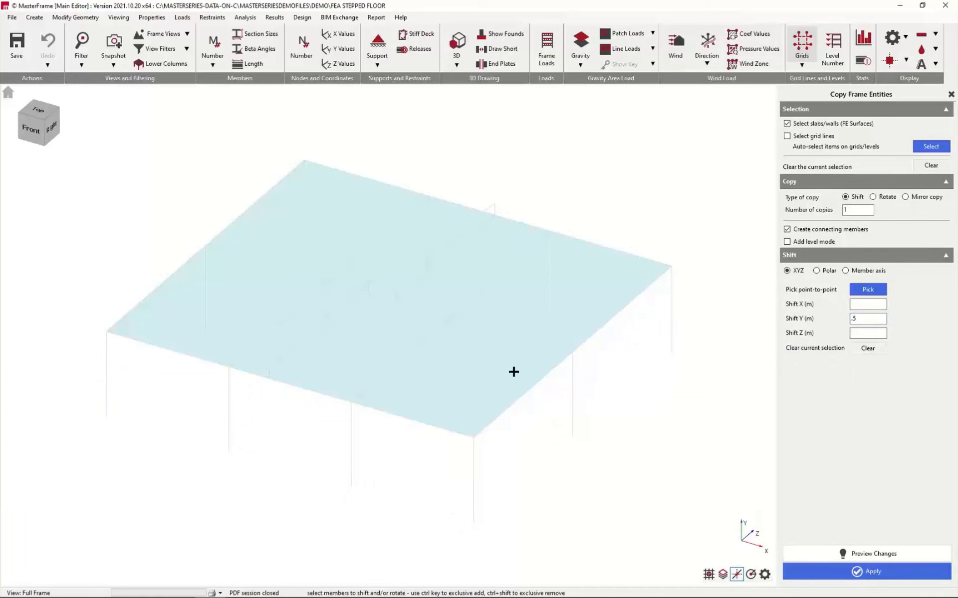
pyautogui.click(866, 318)
pyautogui.write('-')
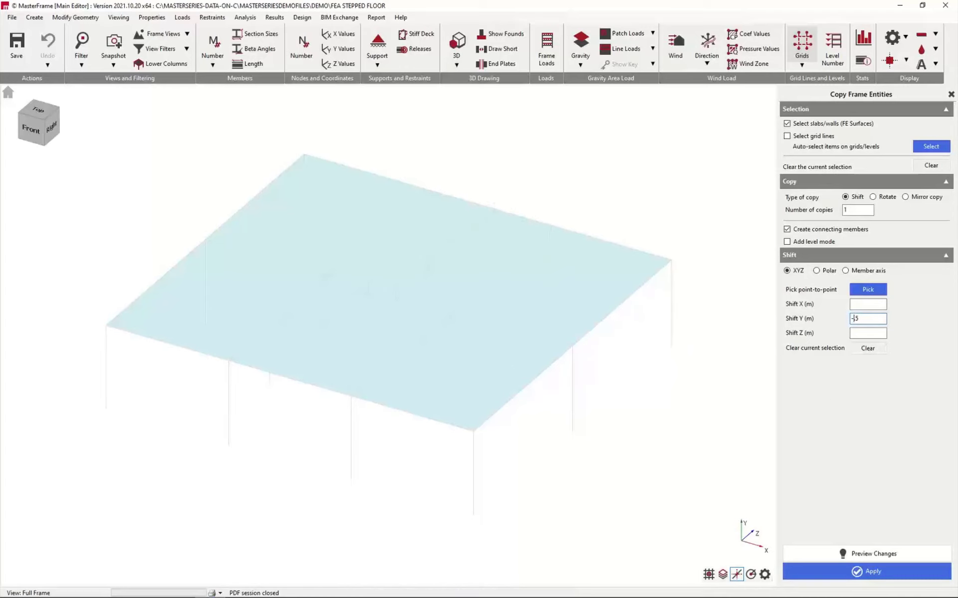
pyautogui.click(867, 572)
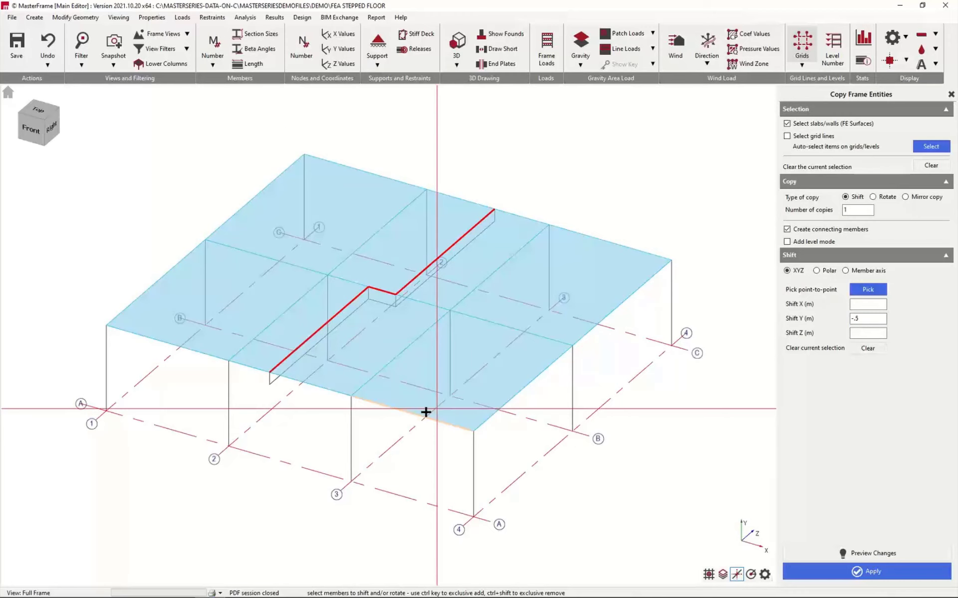
# Move all member ends at slab level on grids 3 and 4, plus the adjoining beam ends at the cranked line, by -0.5 m in Y.
pyautogui.scroll(1, 427, 413)
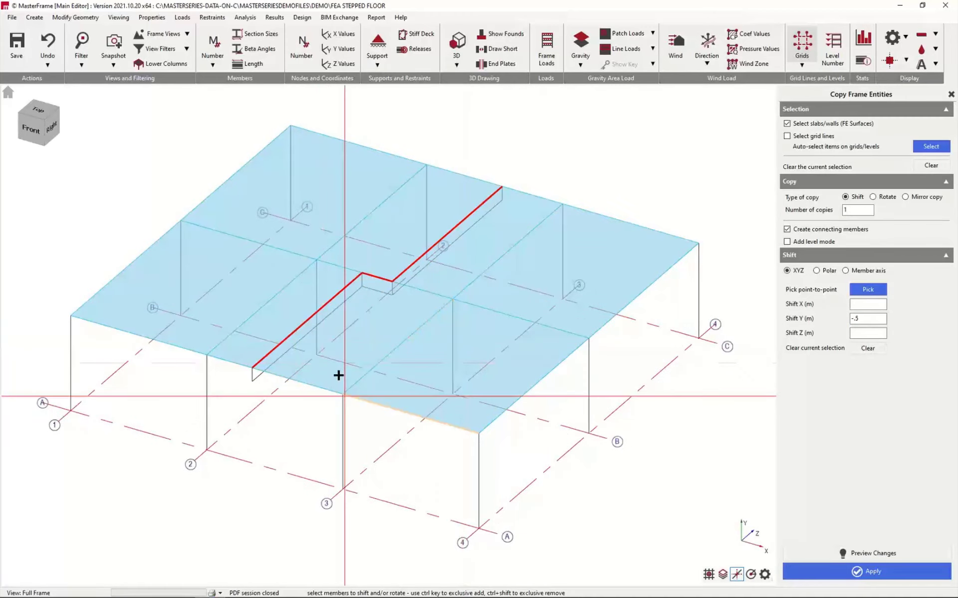
pyautogui.click(80, 18)
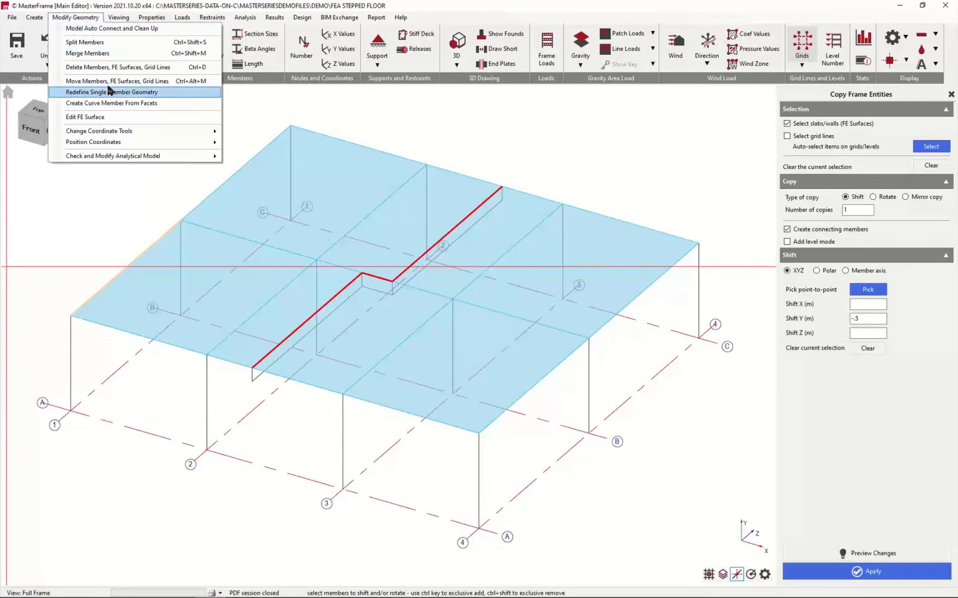
pyautogui.click(107, 82)
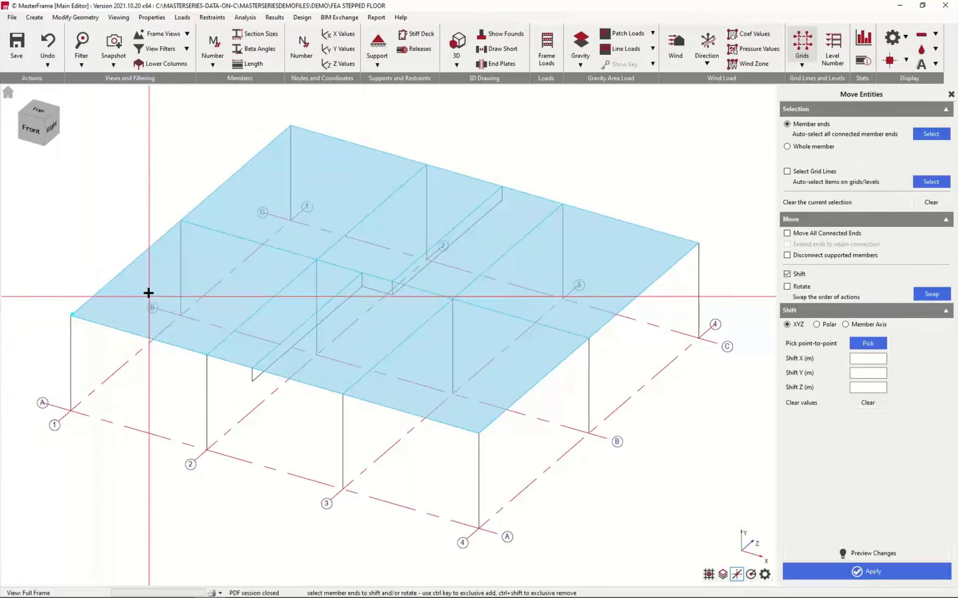
pyautogui.click(804, 148)
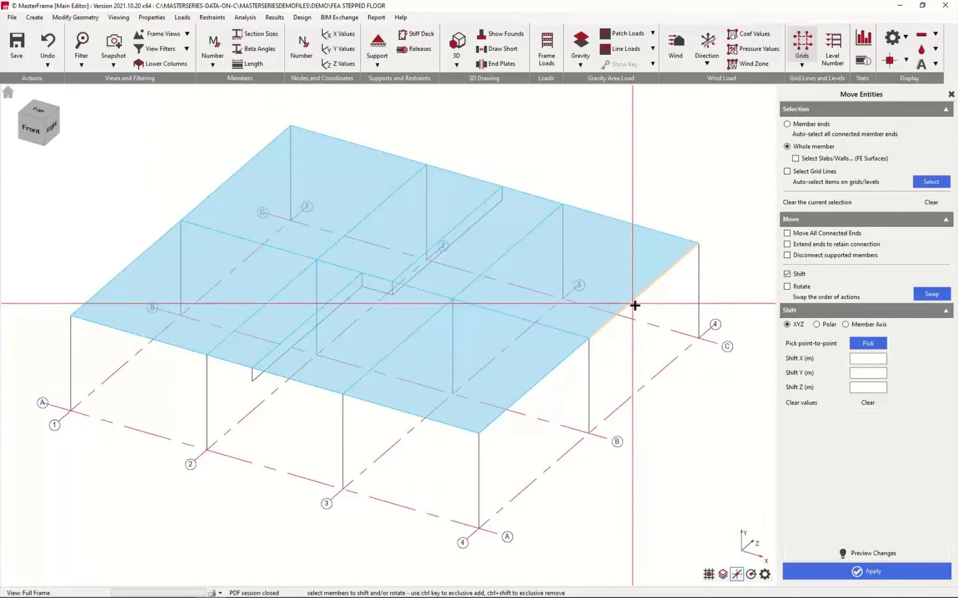
pyautogui.click(807, 125)
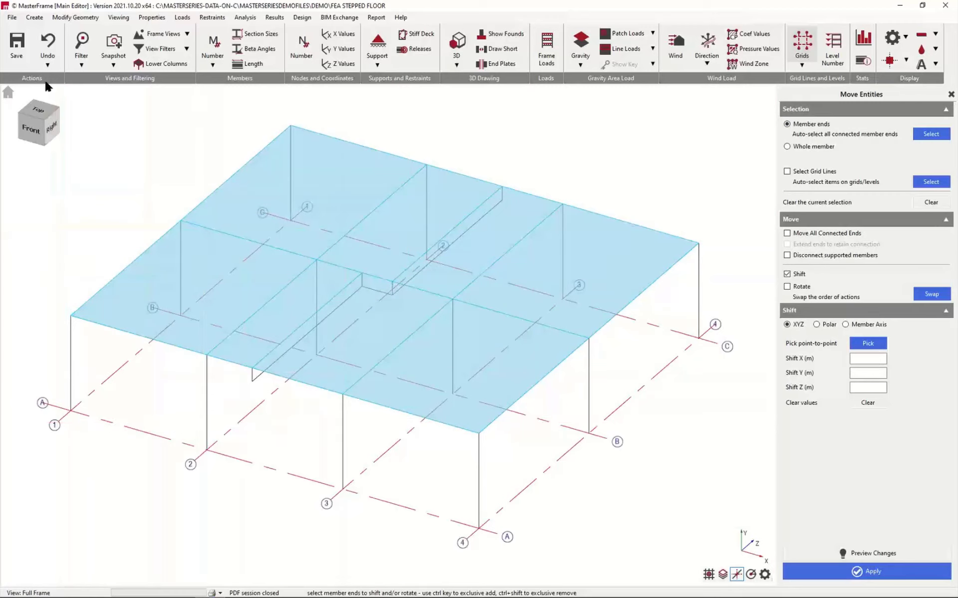
pyautogui.click(23, 129)
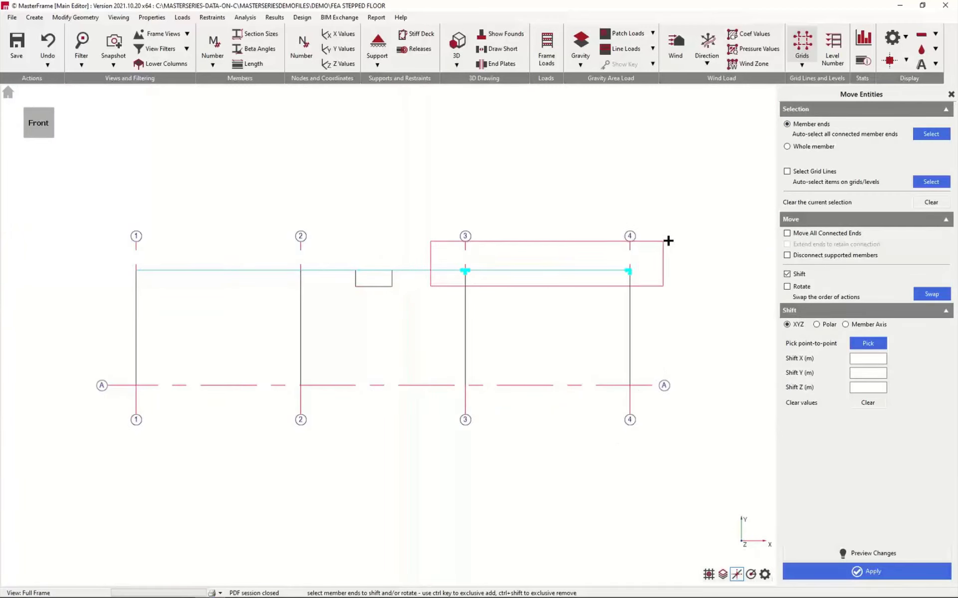
pyautogui.moveTo(430, 286); pyautogui.dragTo(665, 254)
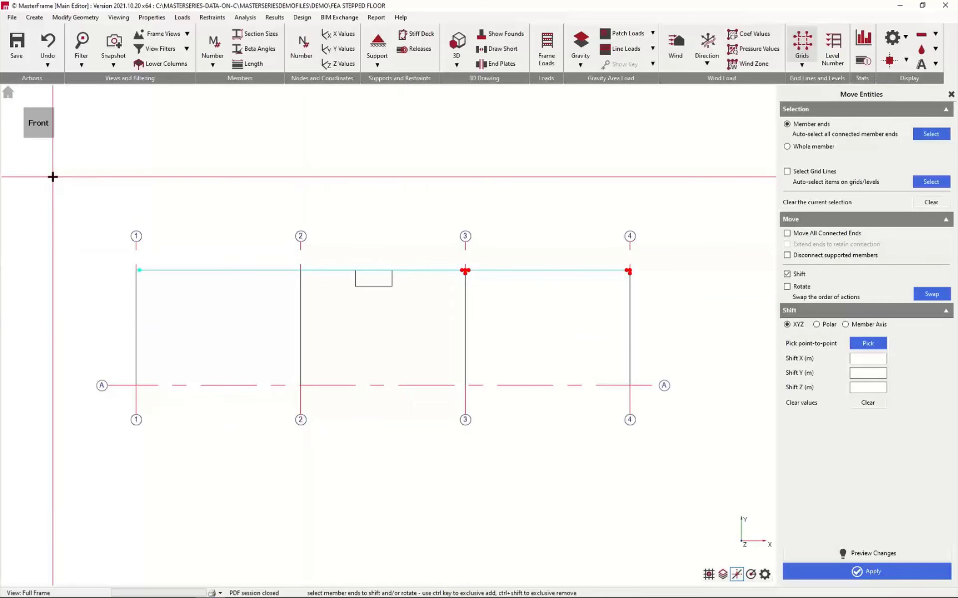
pyautogui.click(8, 95)
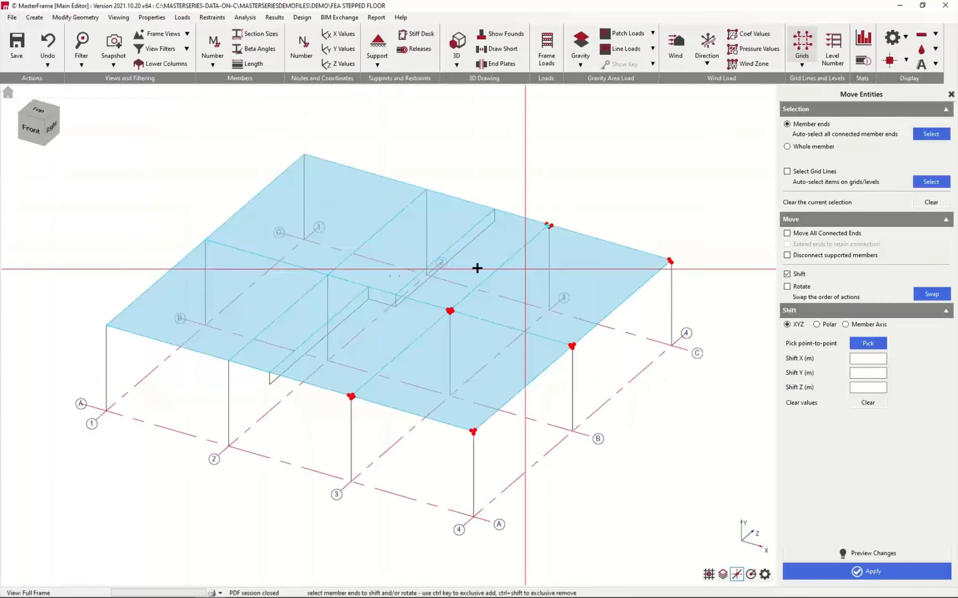
pyautogui.click(507, 212)
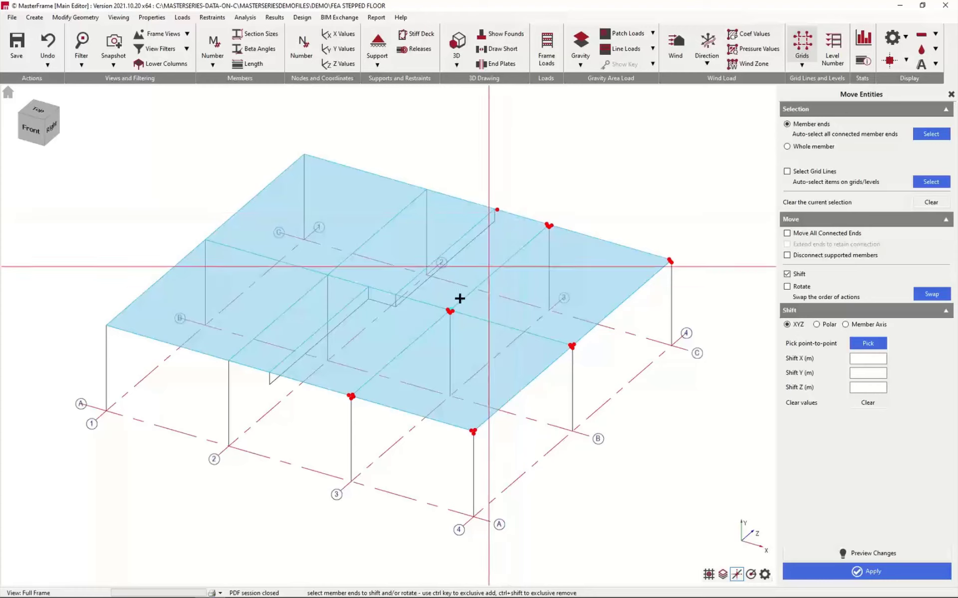
pyautogui.click(409, 301)
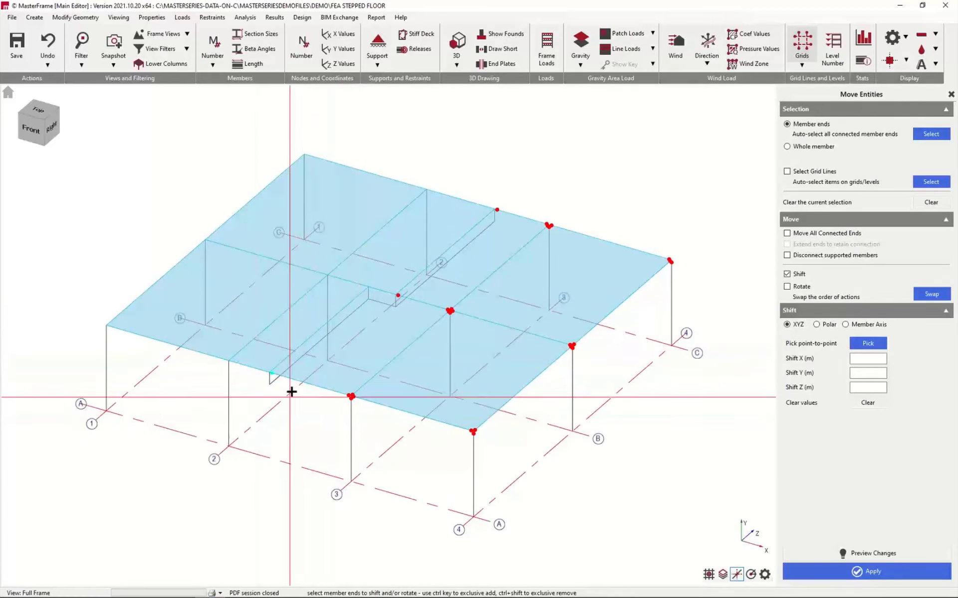
pyautogui.click(257, 373)
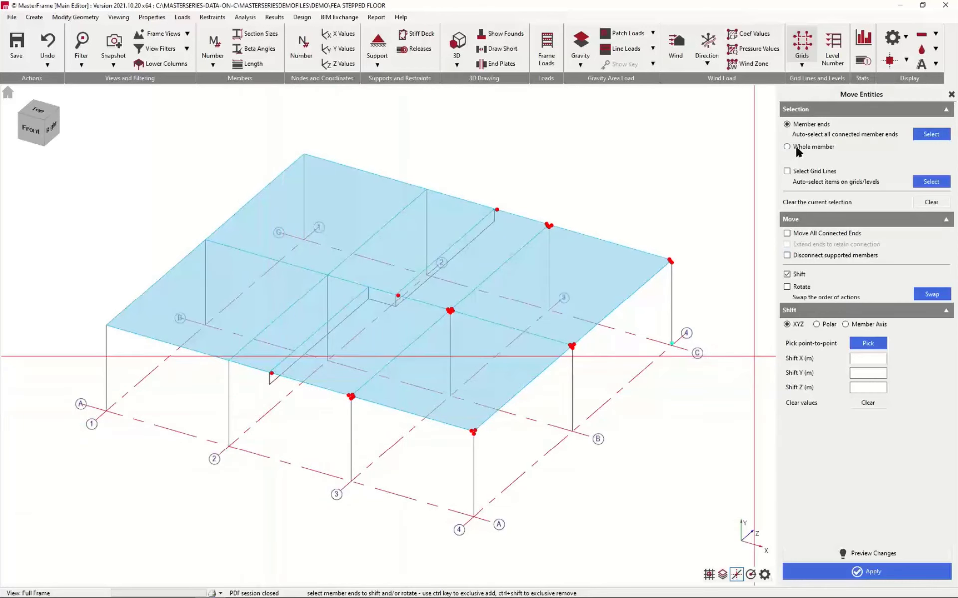
pyautogui.click(869, 344)
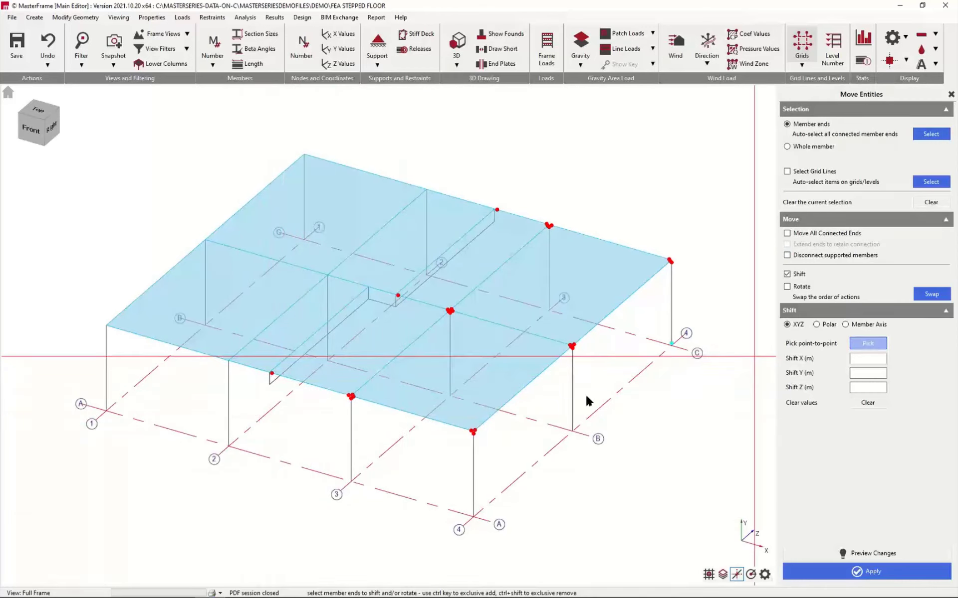
pyautogui.click(270, 385)
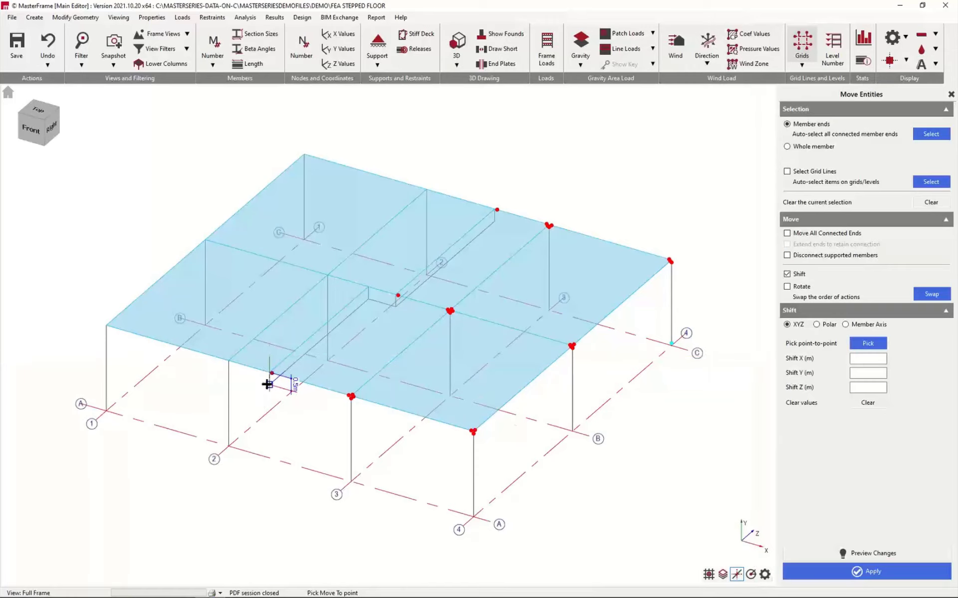
pyautogui.click(868, 555)
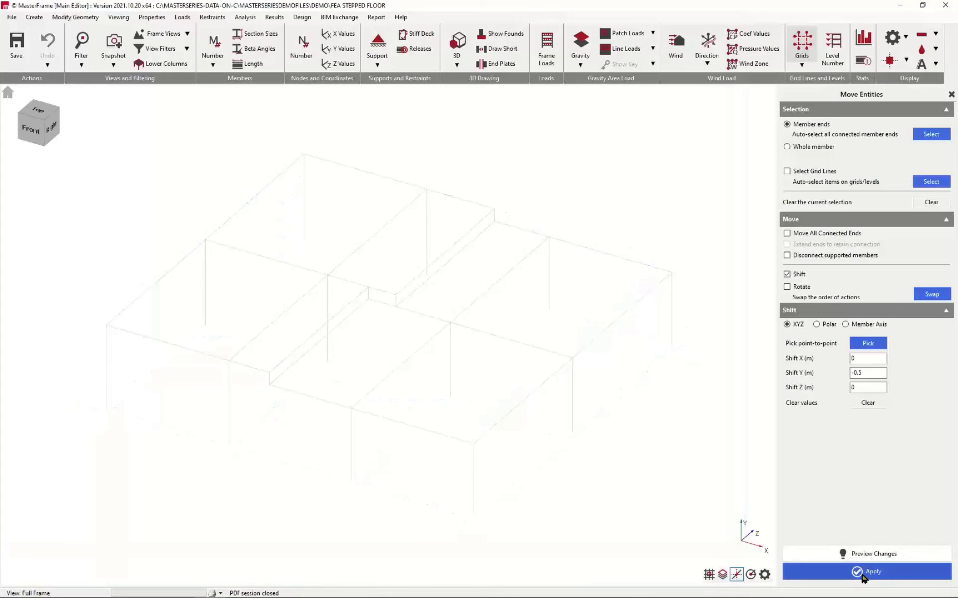
pyautogui.click(859, 572)
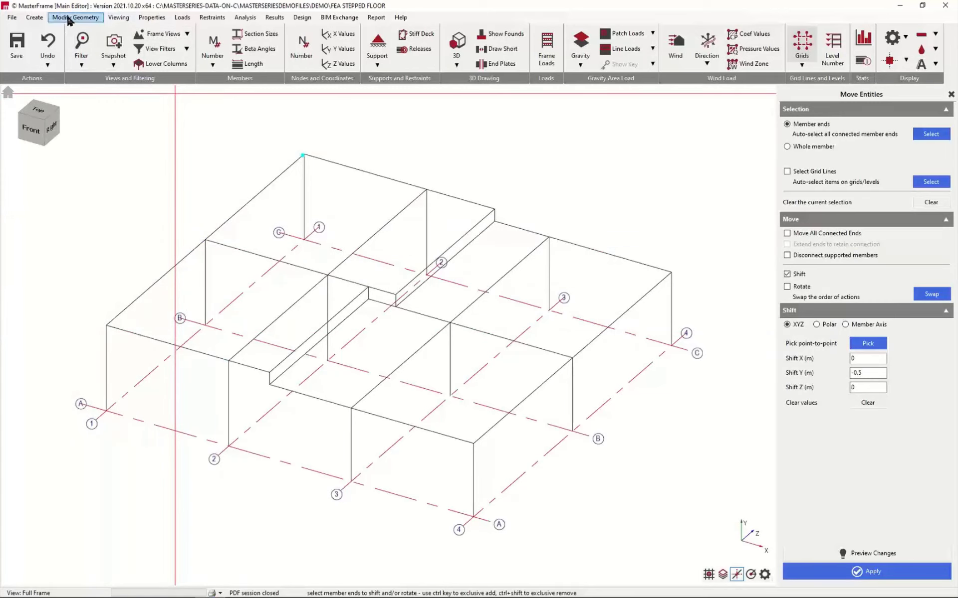
# Redefine the main border of FE Surface 001 to enclose only the upper slab, from grid 1 to the upper cranked line.
pyautogui.click(31, 18)
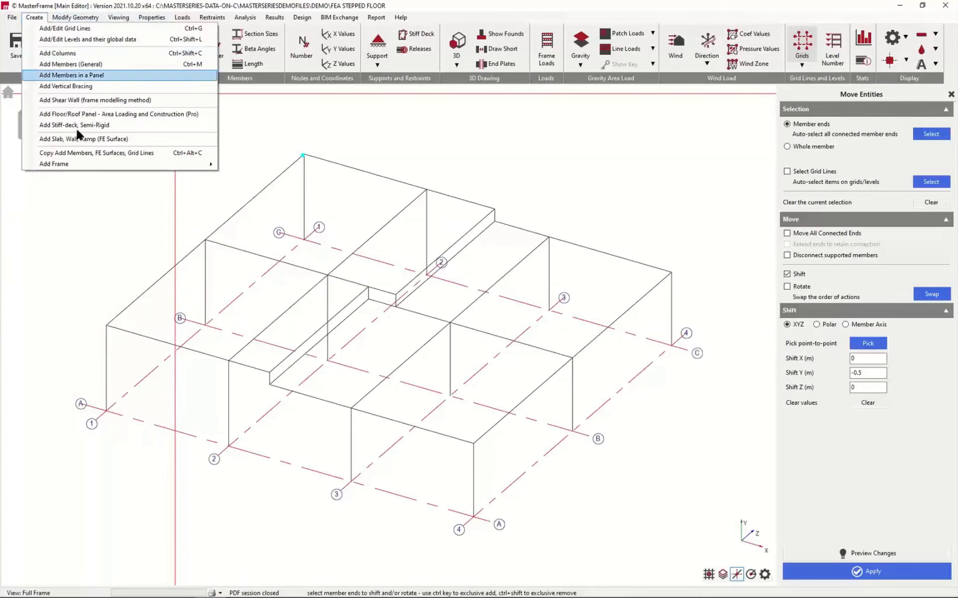
pyautogui.click(151, 18)
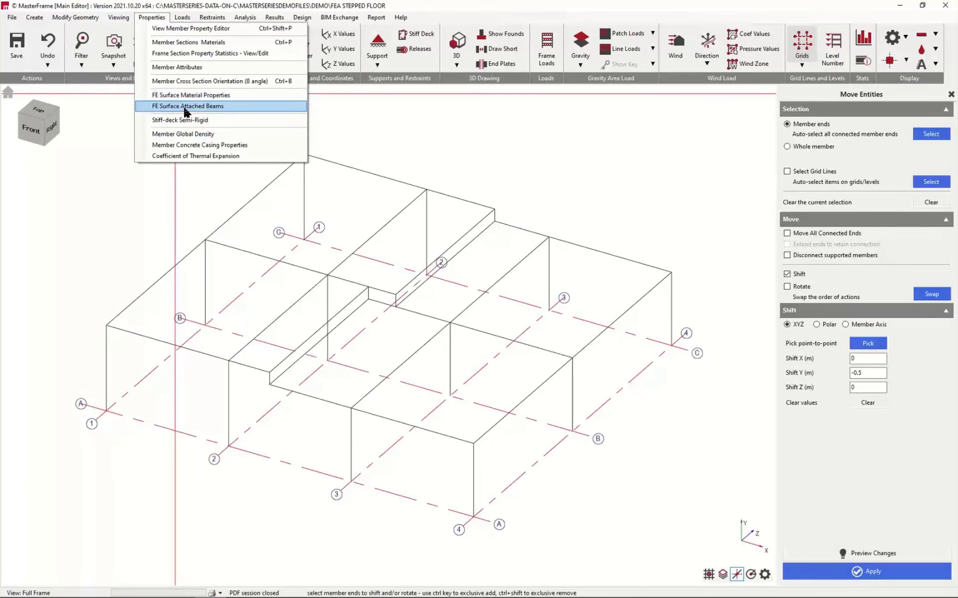
pyautogui.click(183, 95)
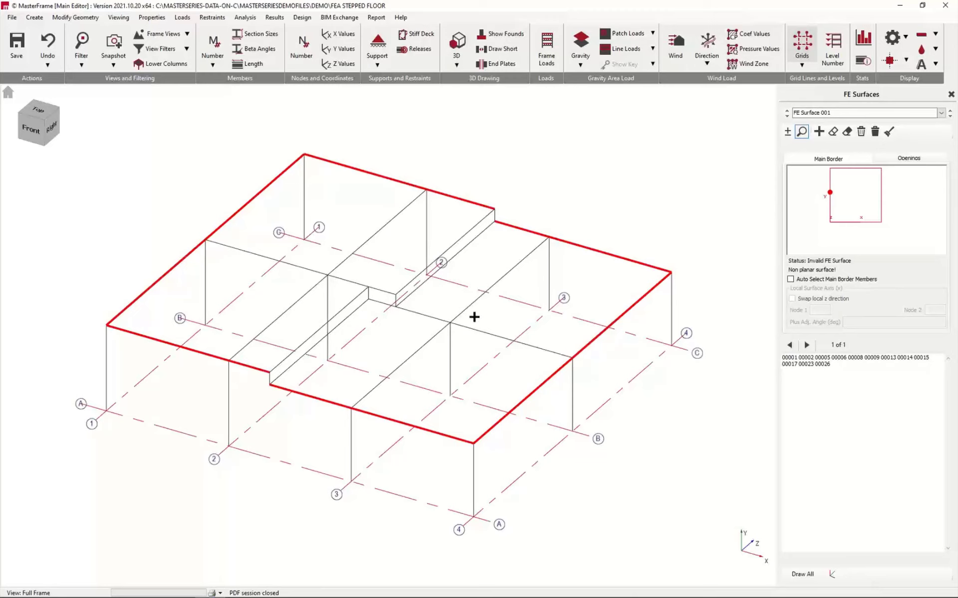
pyautogui.click(787, 132)
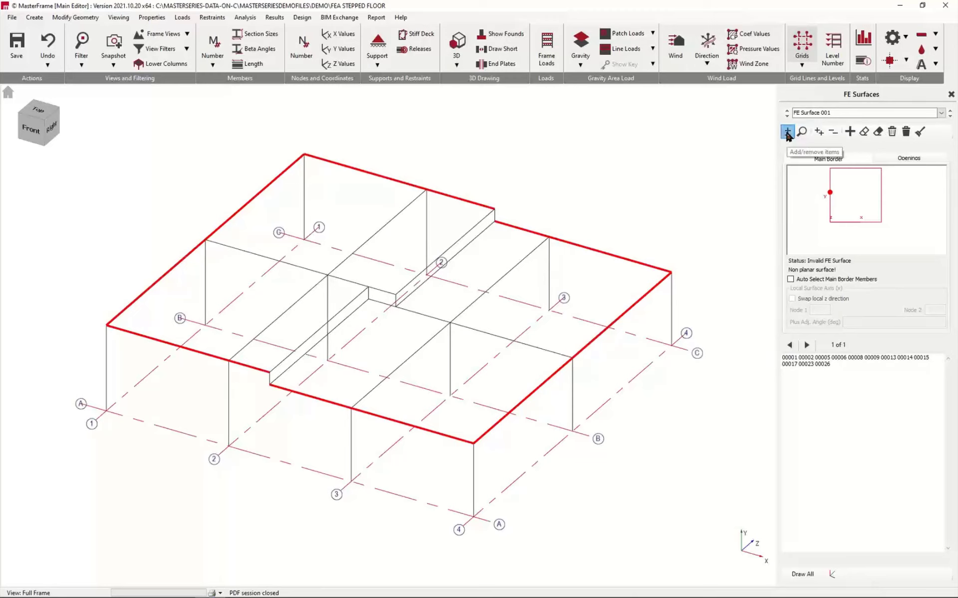
pyautogui.click(308, 395)
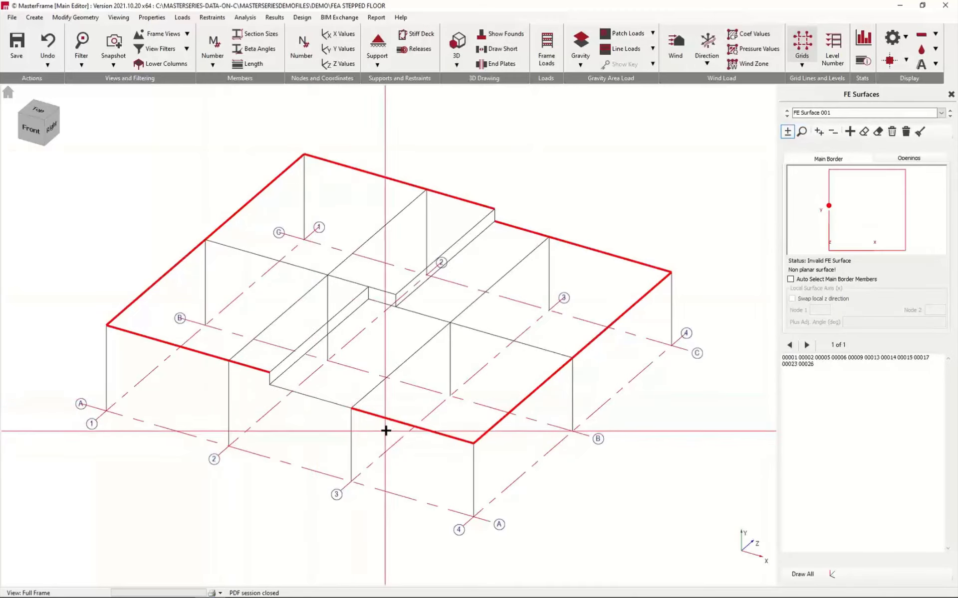
pyautogui.click(432, 431)
pyautogui.click(525, 397)
pyautogui.click(601, 333)
pyautogui.click(605, 251)
pyautogui.click(512, 226)
pyautogui.click(482, 218)
pyautogui.click(375, 287)
pyautogui.click(327, 318)
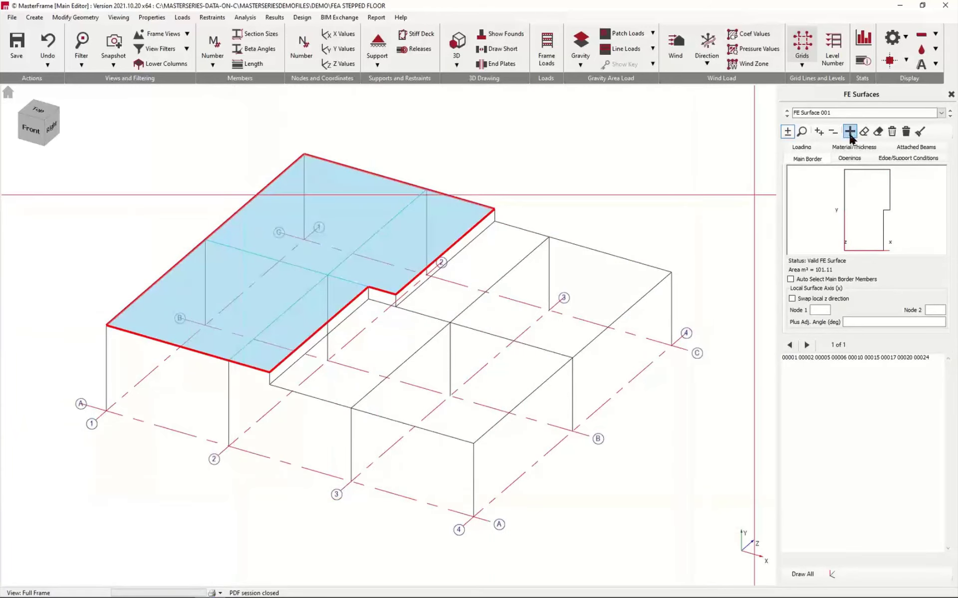
# Add a second FE surface with automatic main border selection, covering all four lowered panels between the cranked line and grid 4.
pyautogui.click(942, 112)
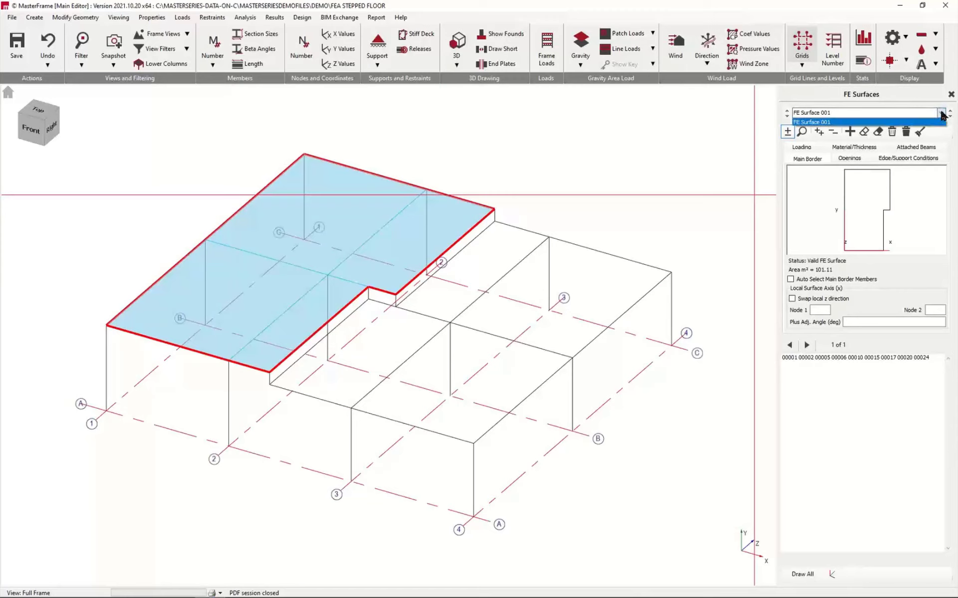
pyautogui.click(941, 113)
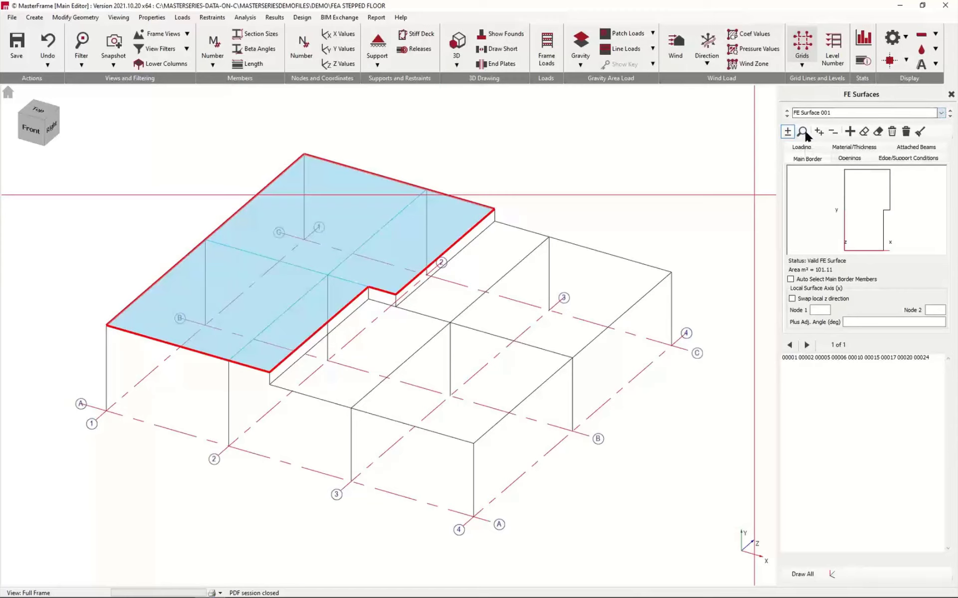
pyautogui.click(850, 131)
pyautogui.click(790, 279)
pyautogui.click(591, 304)
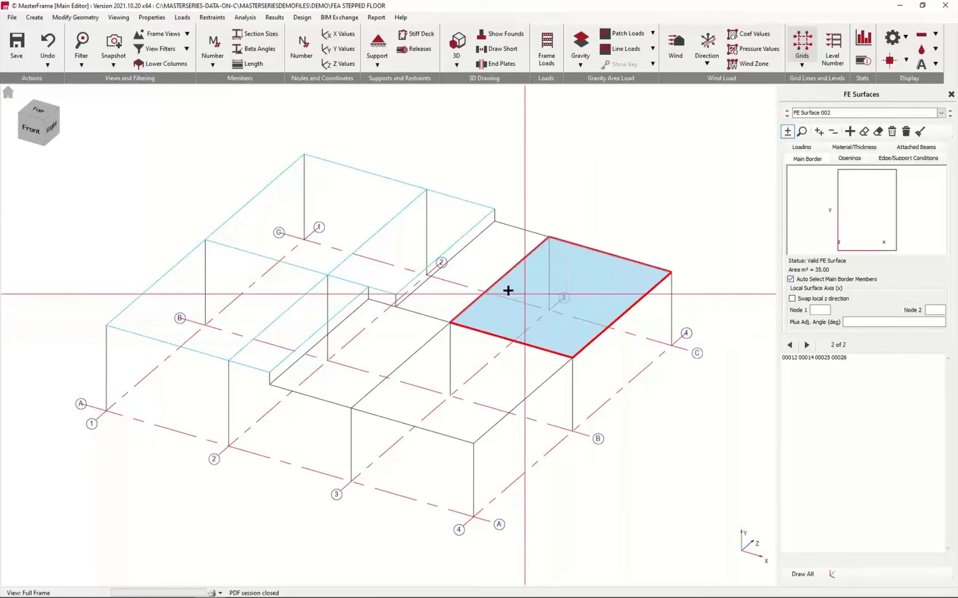
pyautogui.click(481, 284)
pyautogui.click(368, 349)
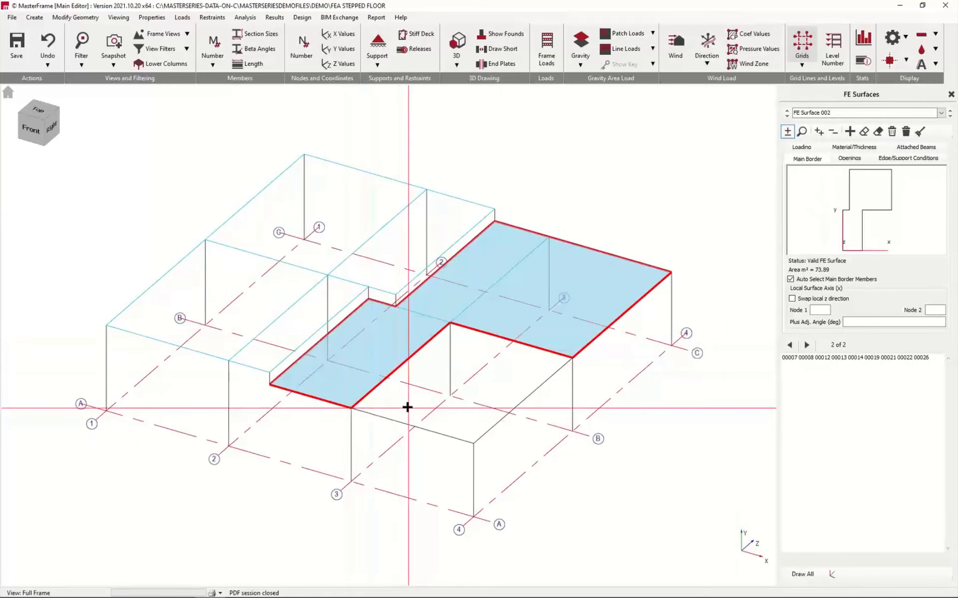
pyautogui.click(439, 399)
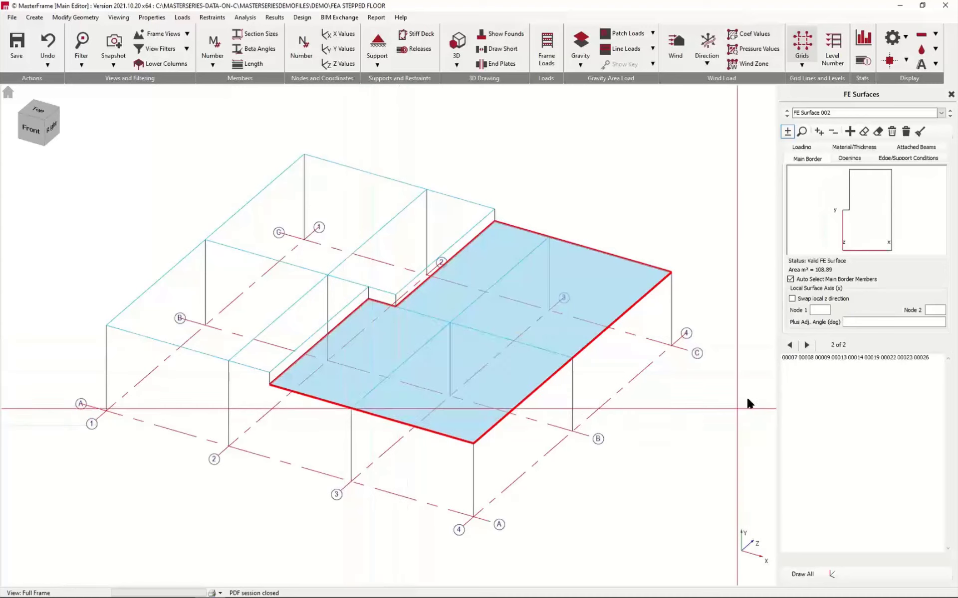
# Check the material and thickness of FE Surface 002 and add a full-area L1 live load of -4 kN/m² in global Y.
pyautogui.click(849, 147)
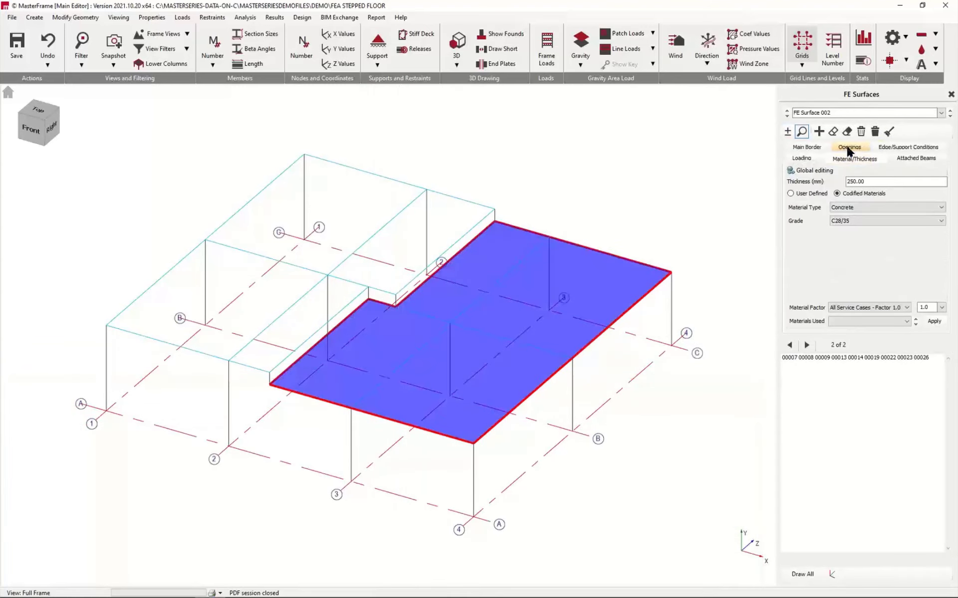
pyautogui.click(804, 159)
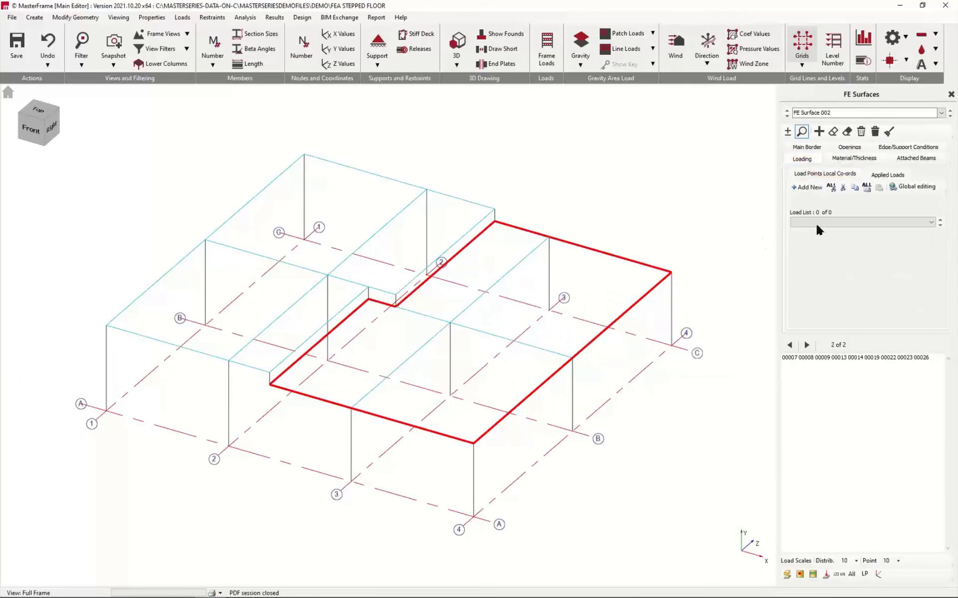
pyautogui.click(806, 188)
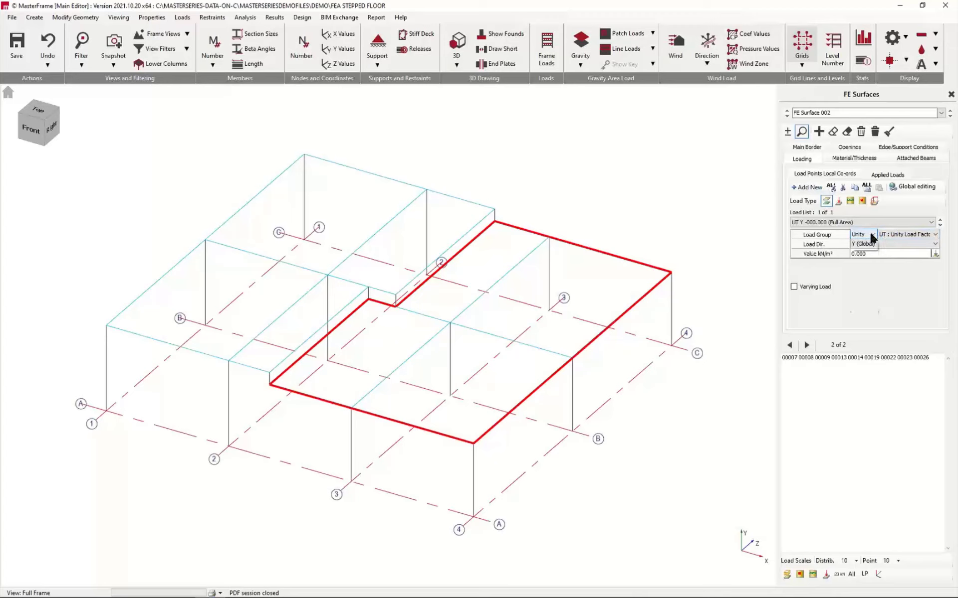
pyautogui.click(872, 234)
pyautogui.click(867, 256)
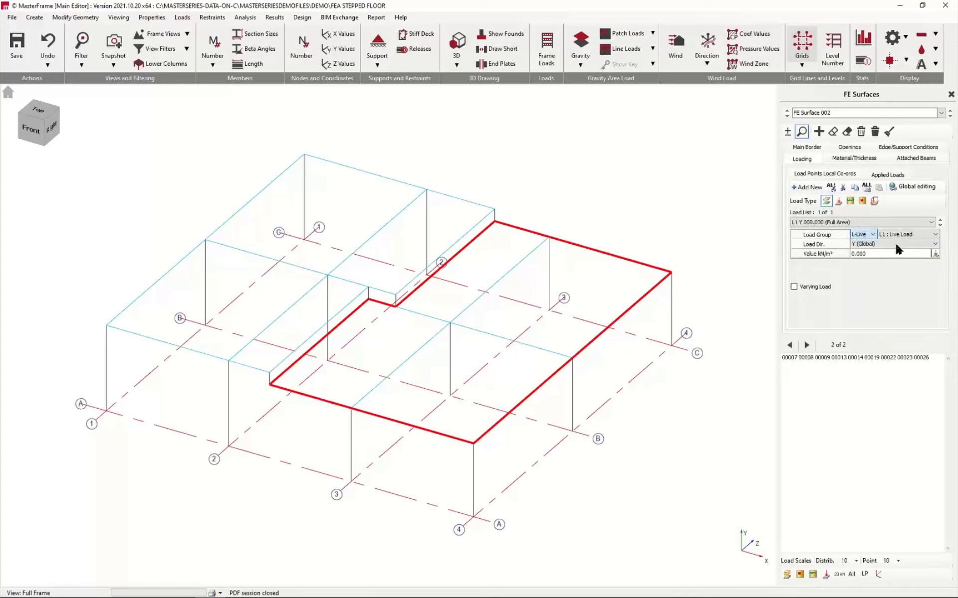
pyautogui.click(880, 252)
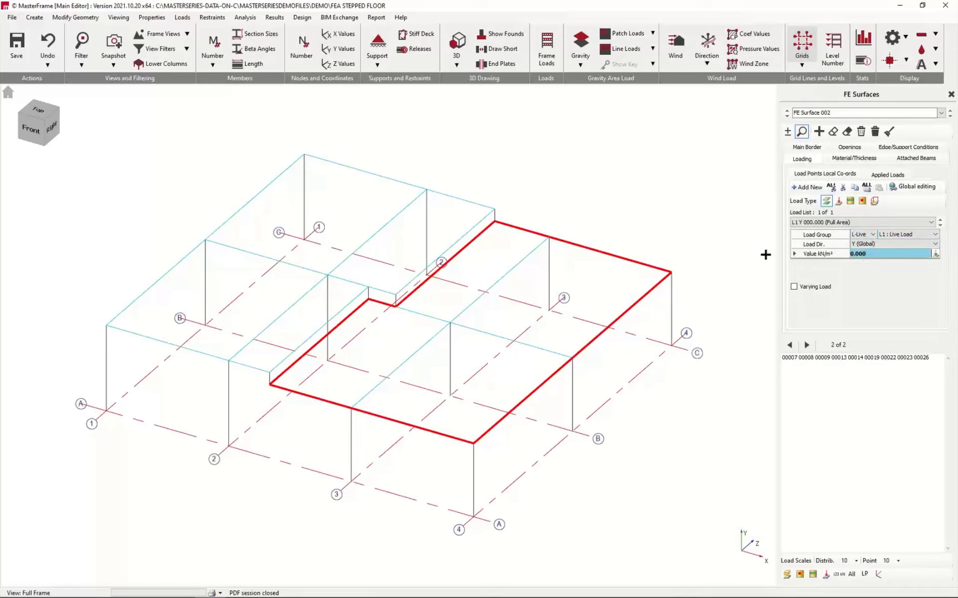
pyautogui.write('-4')
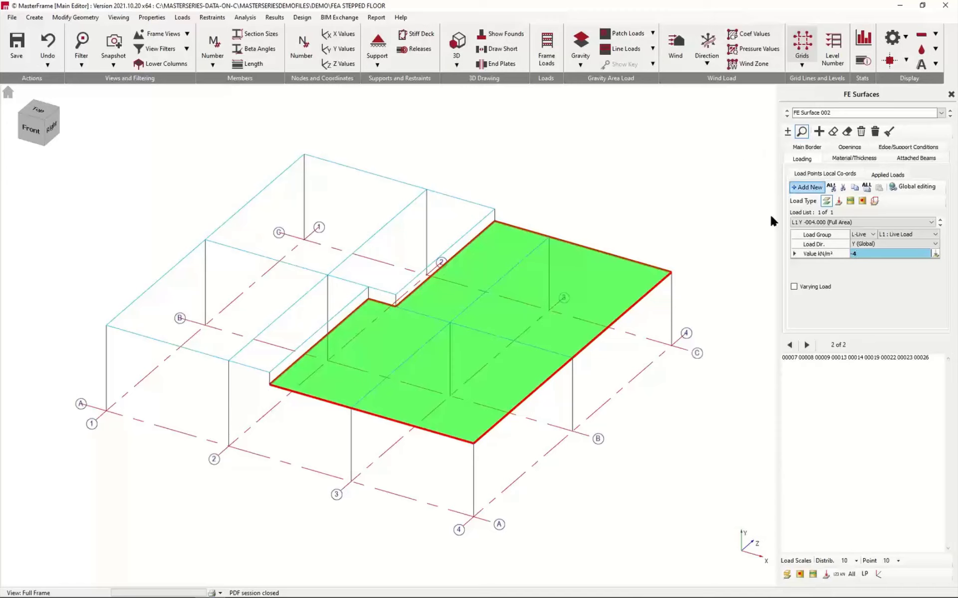
# Add a third FE surface with automatic border selection on the vertical step face between grids B and C.
pyautogui.click(819, 133)
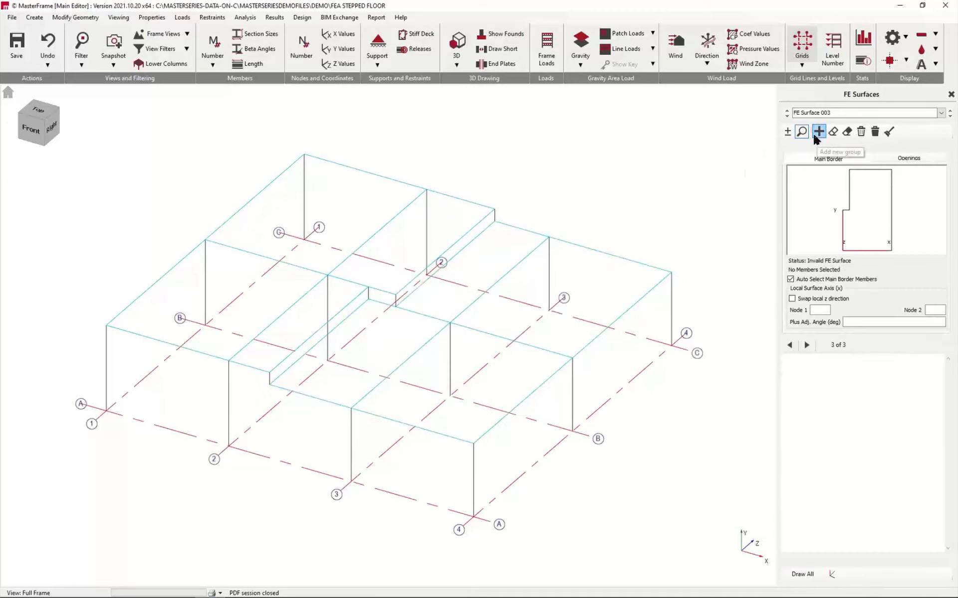
pyautogui.click(467, 238)
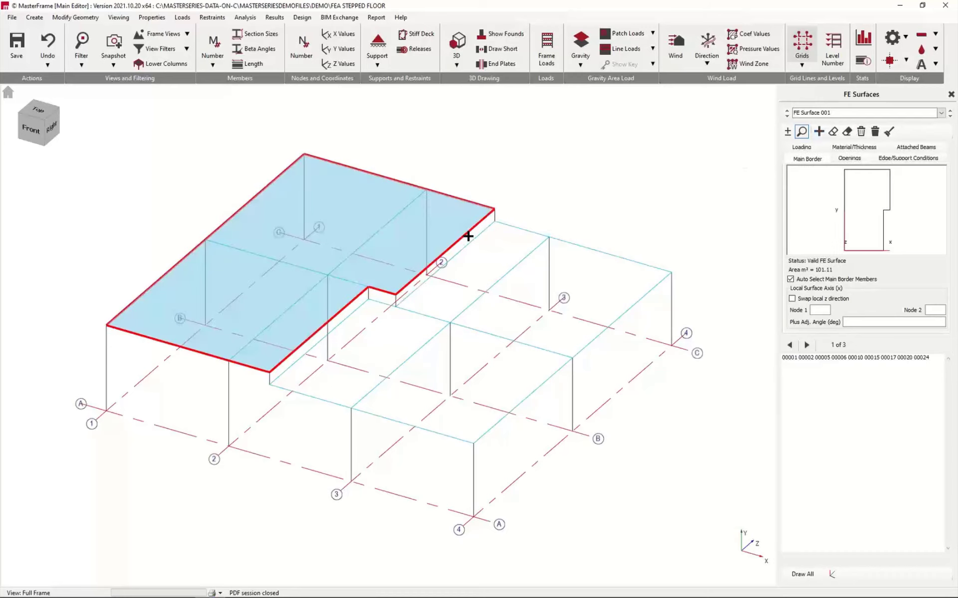
pyautogui.click(887, 115)
pyautogui.click(937, 112)
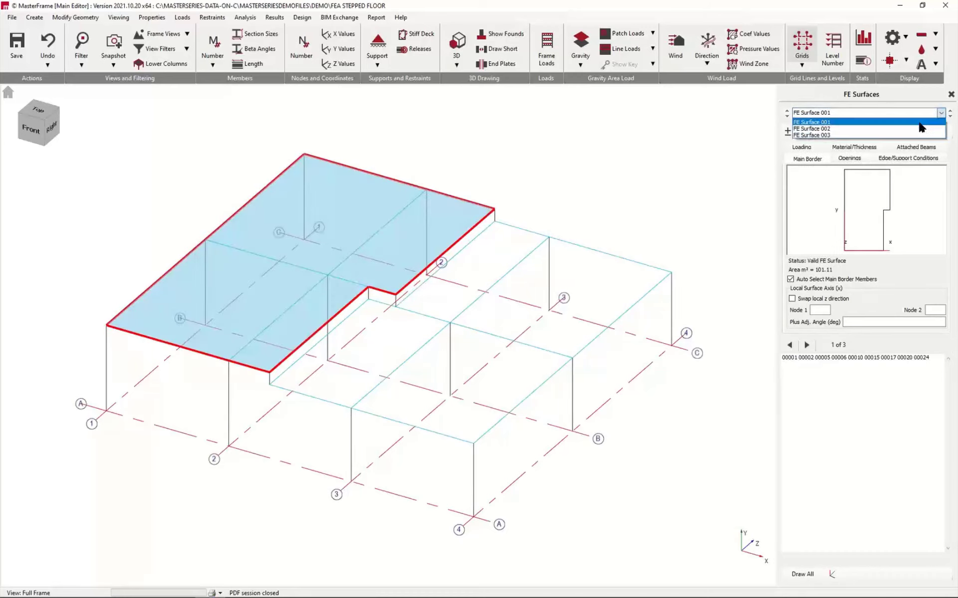
pyautogui.click(846, 136)
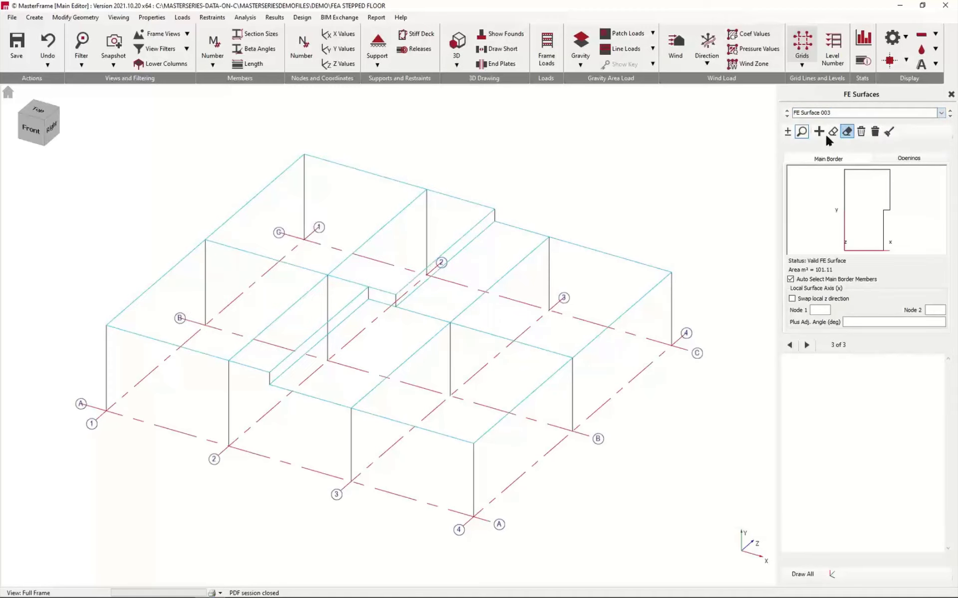
pyautogui.click(787, 131)
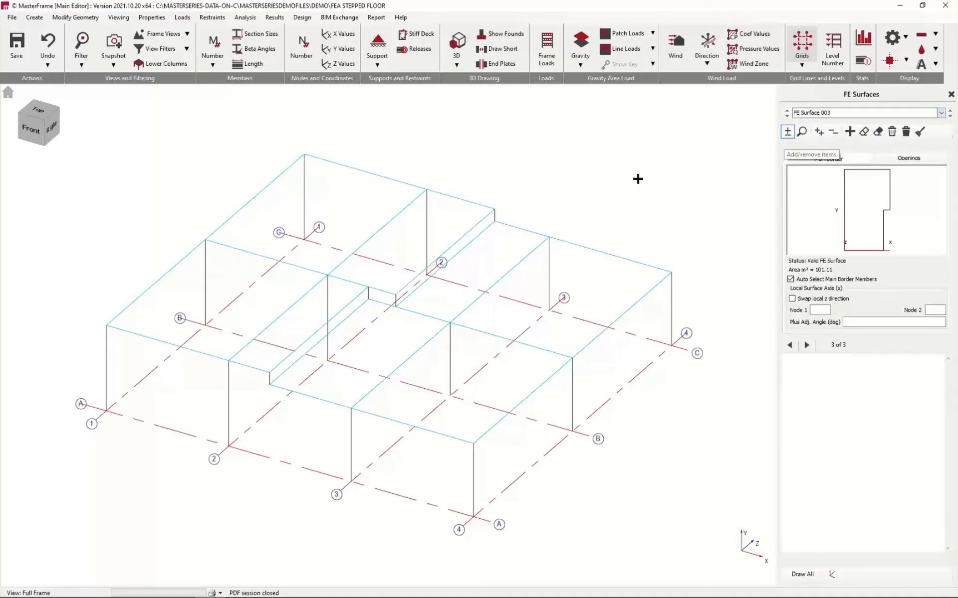
pyautogui.click(480, 226)
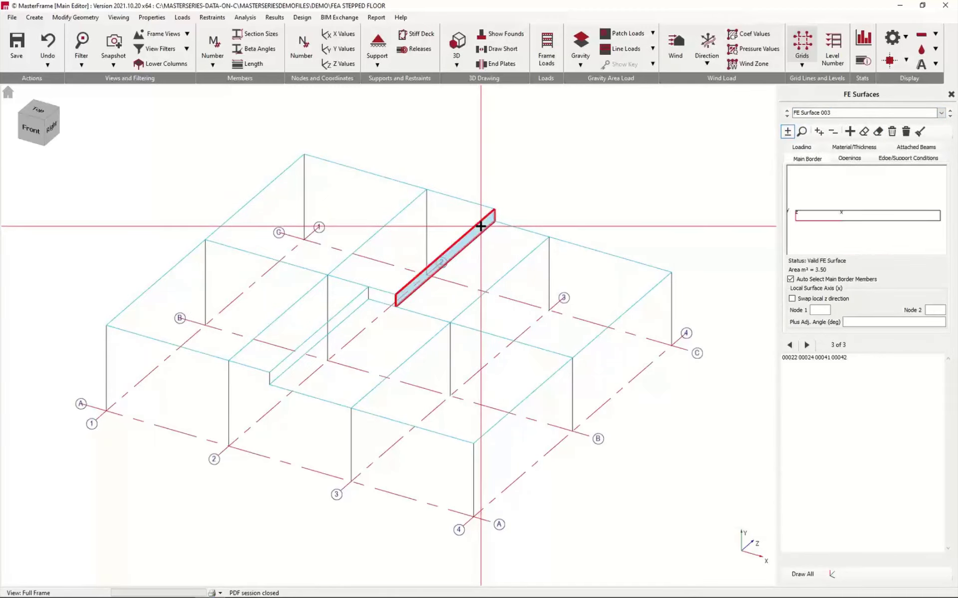
# Add two more FE surfaces, one on the short step face along grid B and one on the face between grids A and B.
pyautogui.click(850, 132)
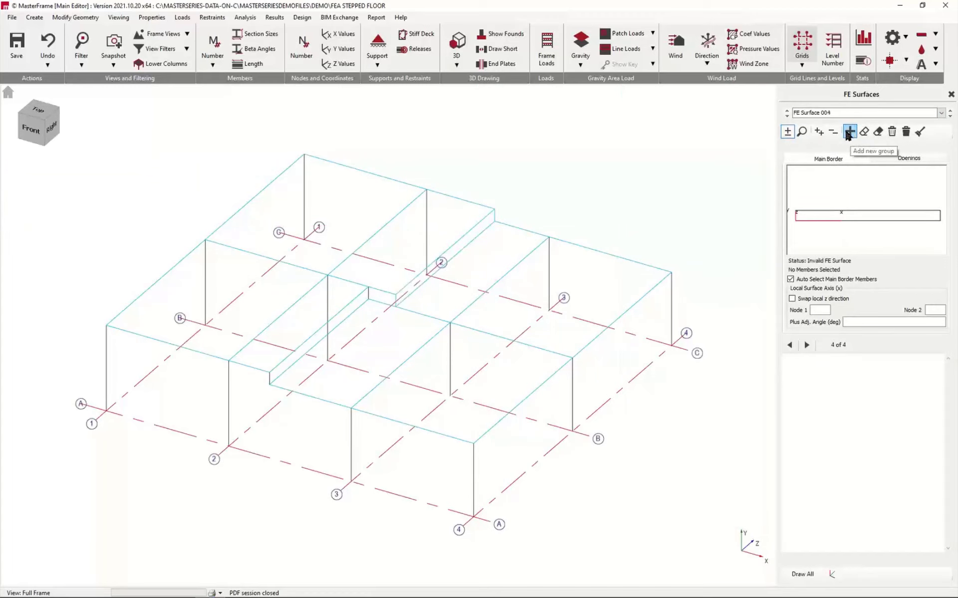
pyautogui.click(380, 299)
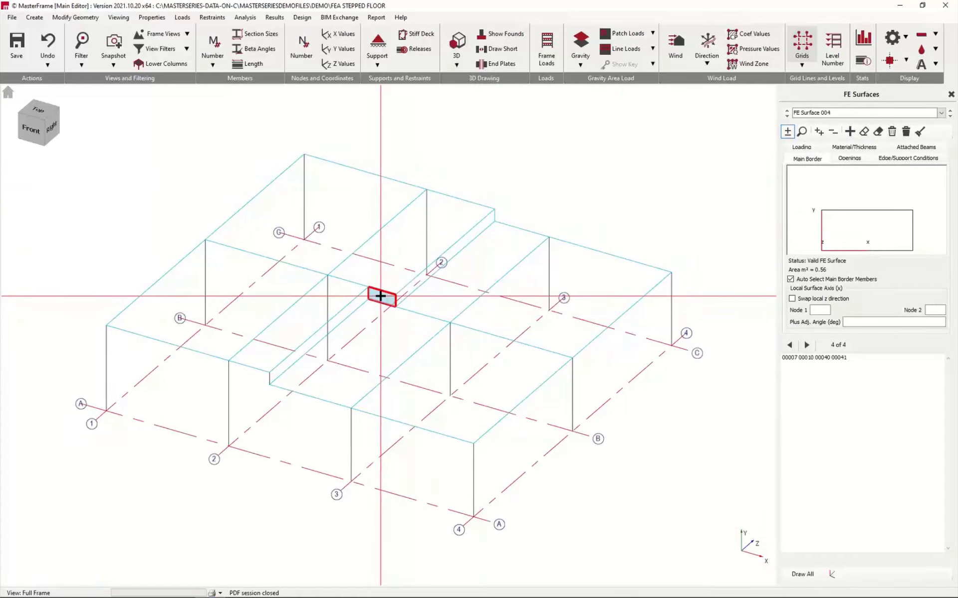
pyautogui.click(850, 131)
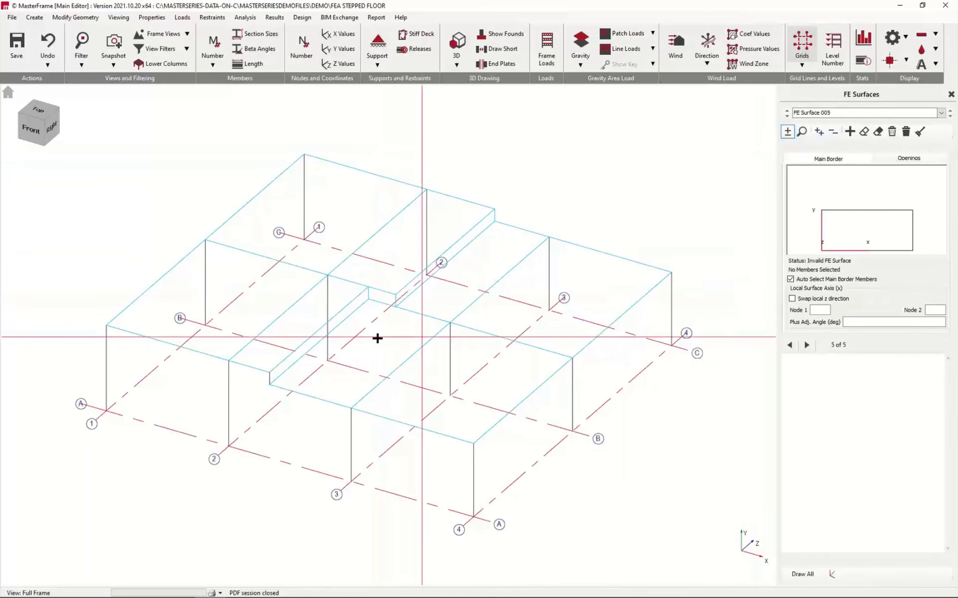
pyautogui.click(341, 317)
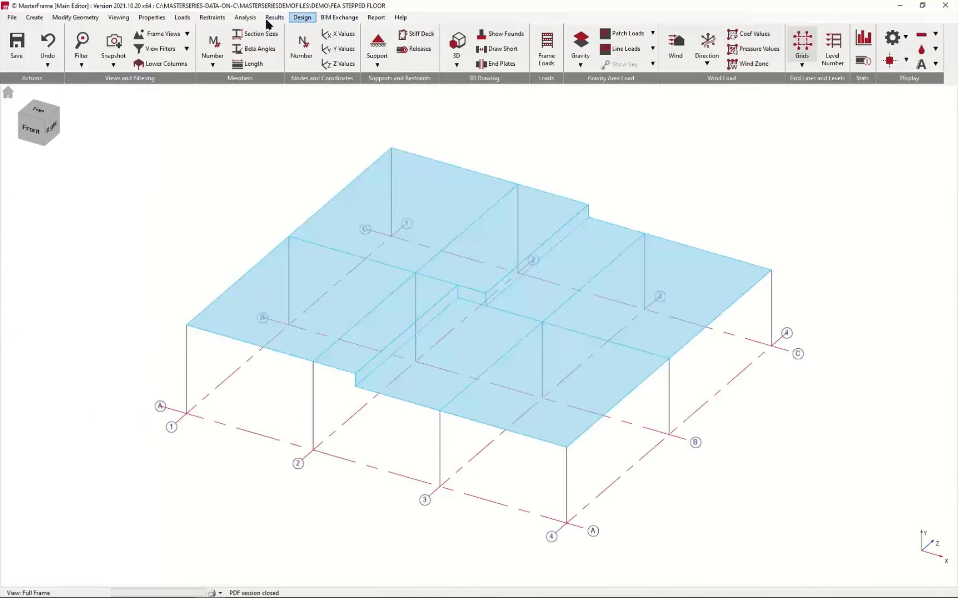
# Run the static analysis of the stepped floor as a Space Frame.
pyautogui.click(247, 18)
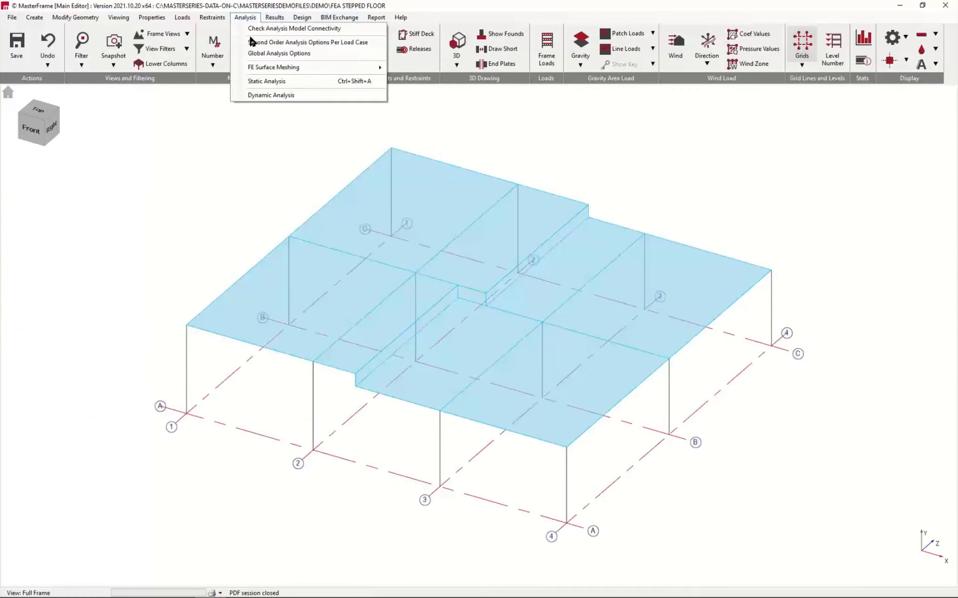
pyautogui.click(292, 82)
pyautogui.click(245, 17)
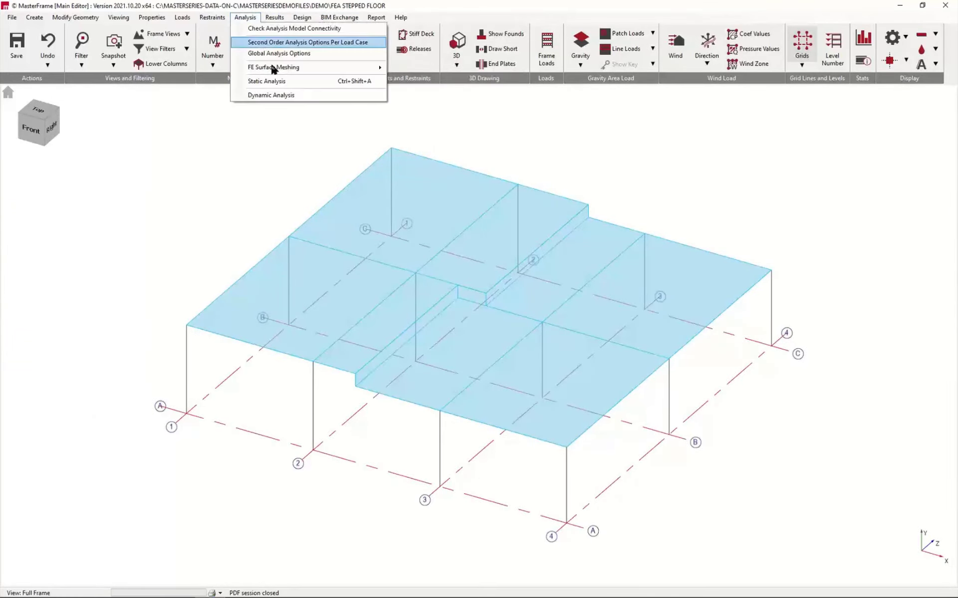
pyautogui.click(285, 82)
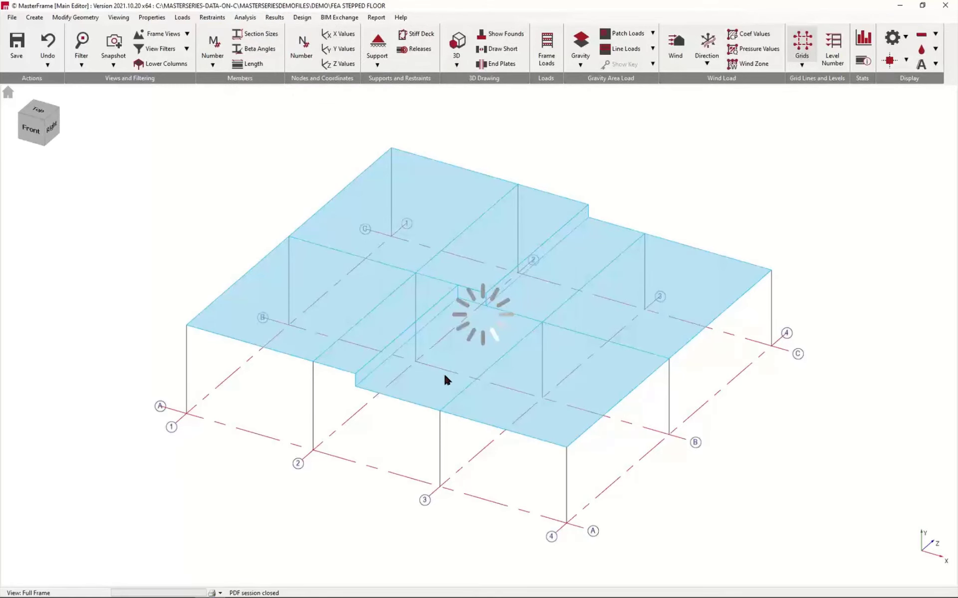
pyautogui.click(458, 326)
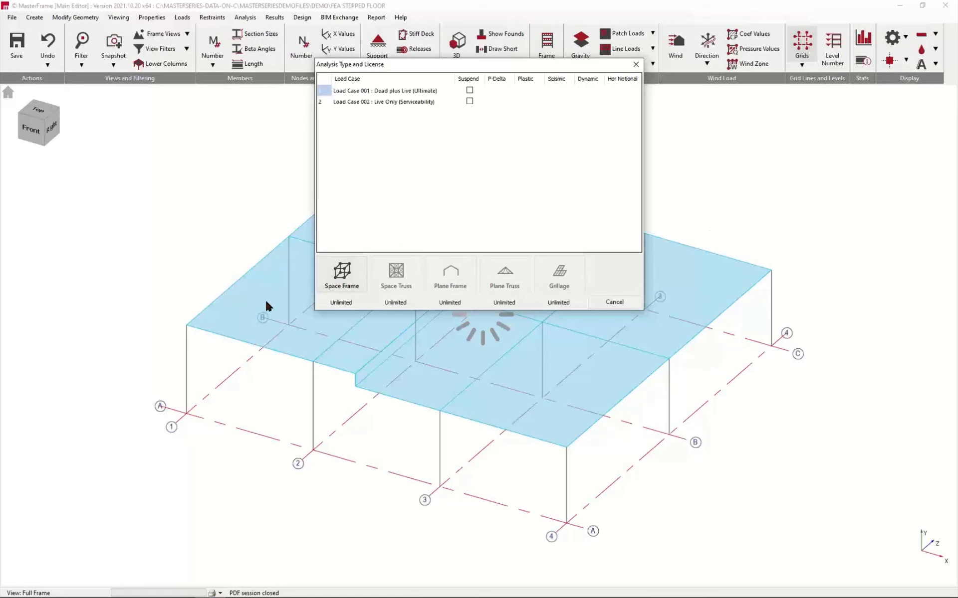
pyautogui.click(341, 274)
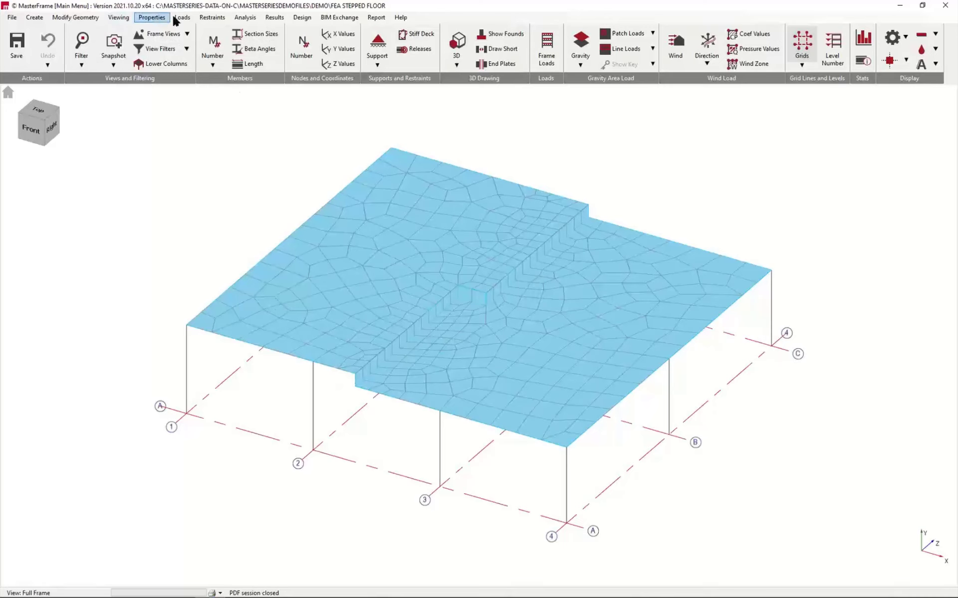
# Set the local default mesh size to 0.25 m for the three vertical step faces, FE Surfaces 003, 004 and 005.
pyautogui.click(243, 18)
pyautogui.moveTo(371, 69)
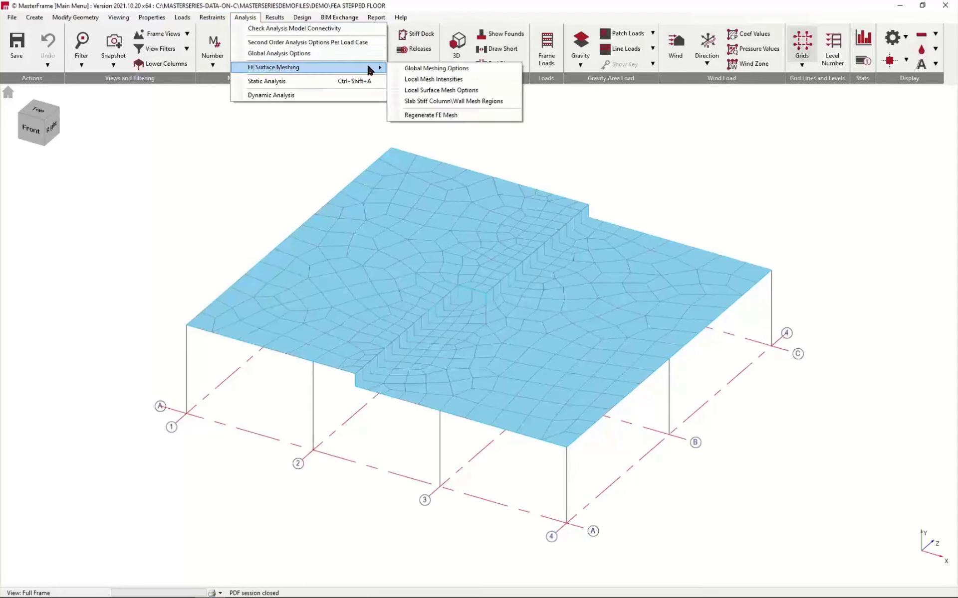
pyautogui.click(445, 91)
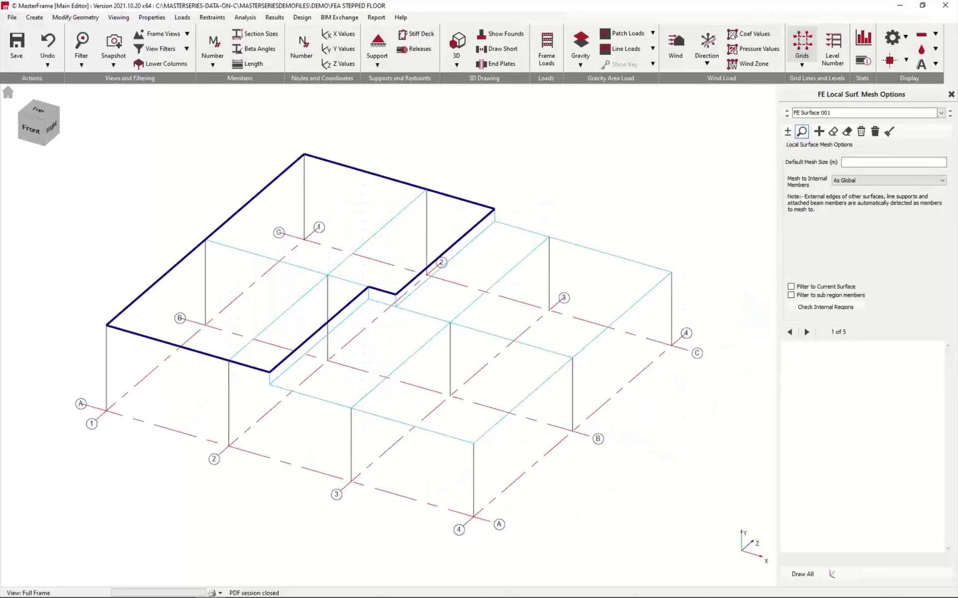
pyautogui.click(949, 116)
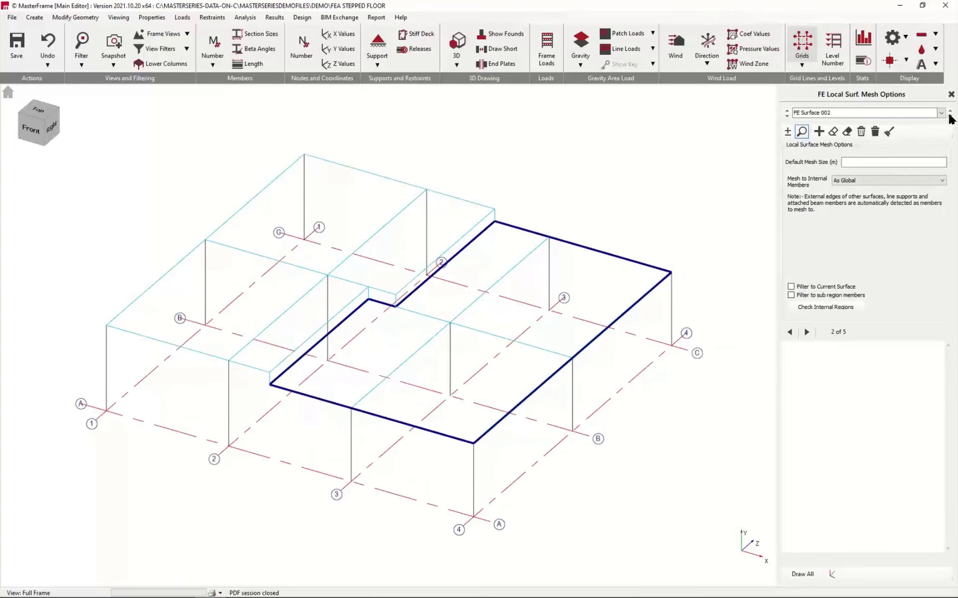
pyautogui.click(950, 115)
pyautogui.click(851, 162)
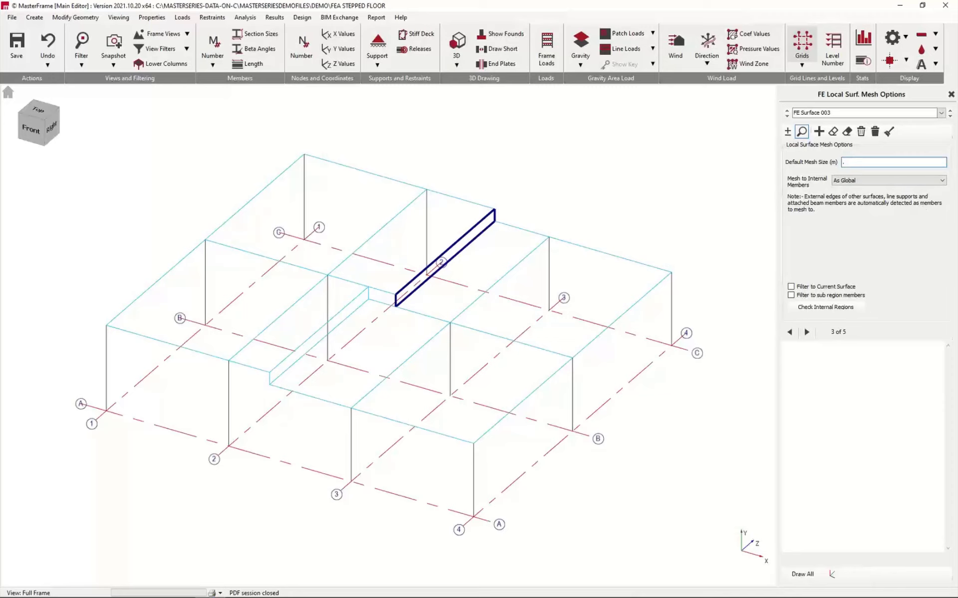
pyautogui.write('.25')
pyautogui.click(950, 116)
pyautogui.click(875, 162)
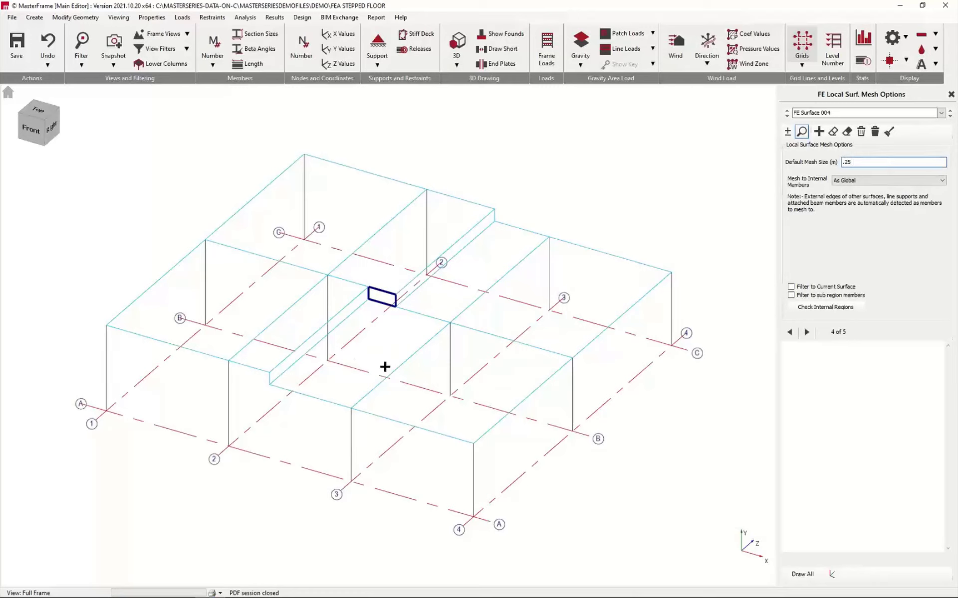
pyautogui.click(950, 116)
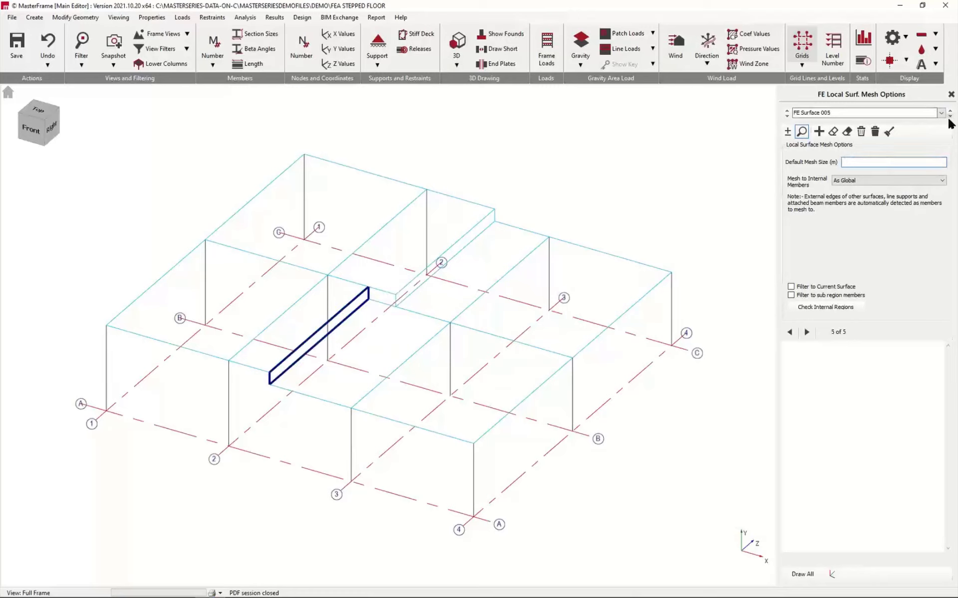
pyautogui.click(872, 165)
# Regenerate the FE mesh with the local surface mesh sizes.
pyautogui.click(245, 17)
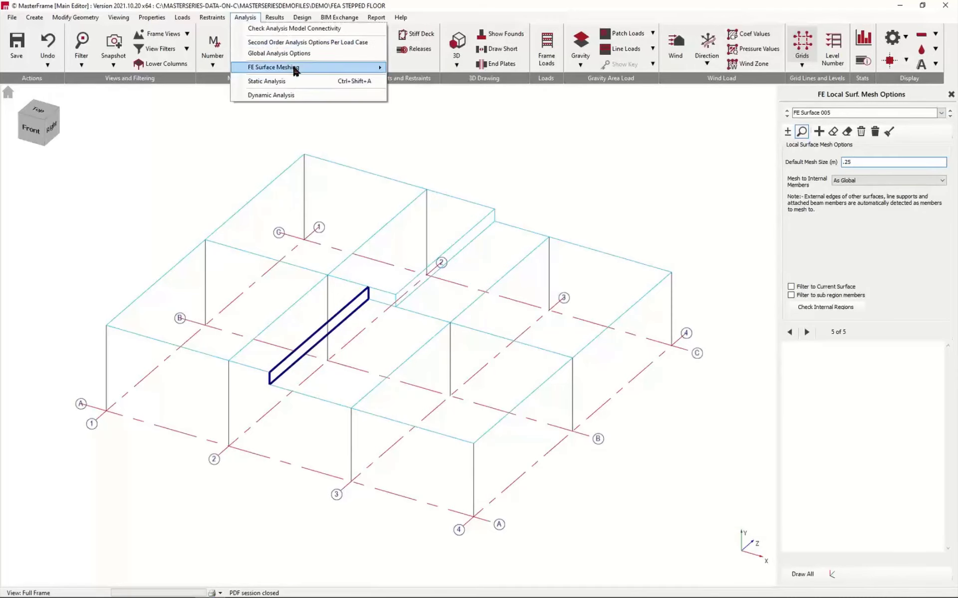
pyautogui.moveTo(369, 67)
pyautogui.click(453, 115)
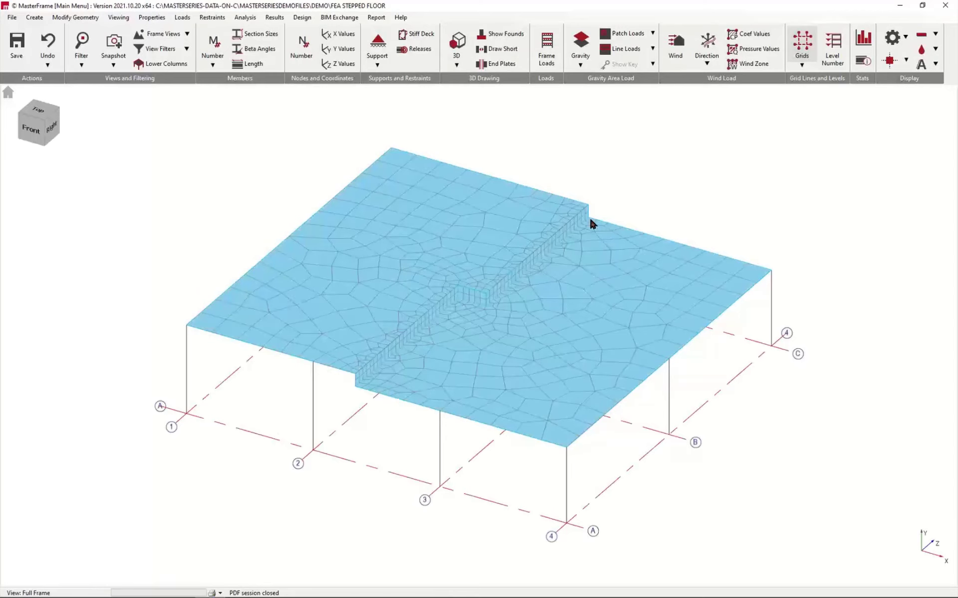
# Rerun the static analysis as a Space Frame on the refined mesh.
pyautogui.click(245, 17)
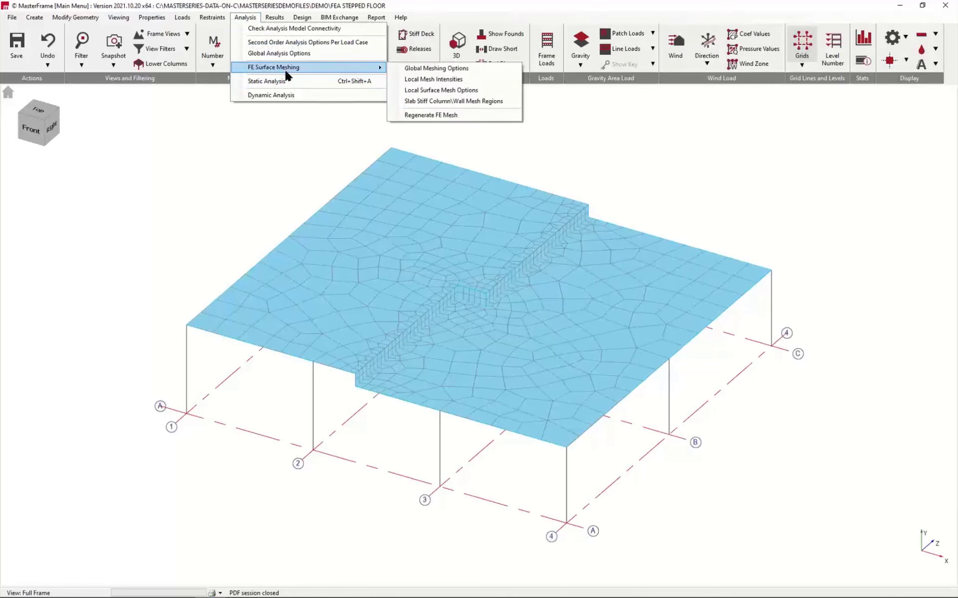
pyautogui.click(287, 82)
pyautogui.click(245, 20)
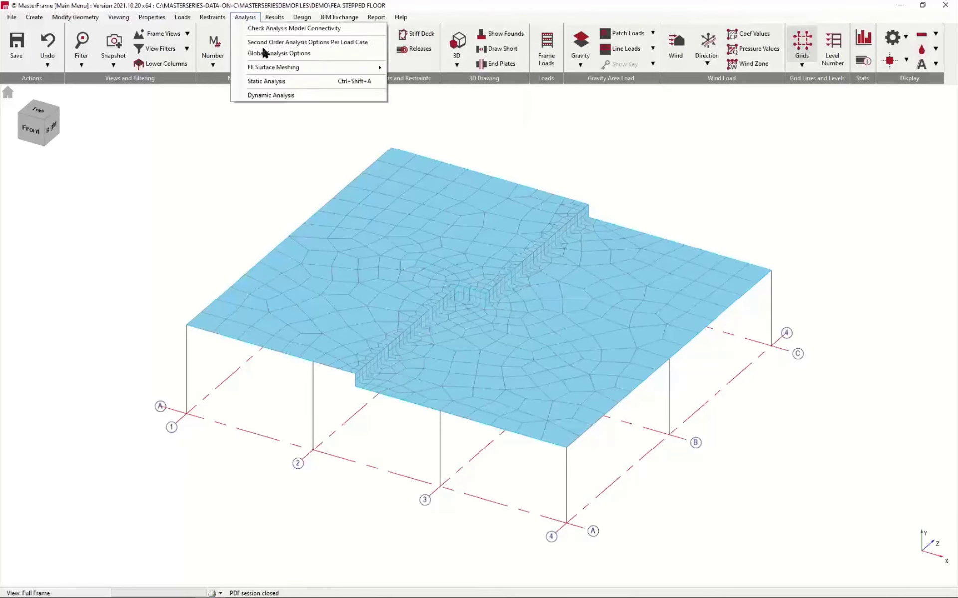
pyautogui.click(269, 81)
pyautogui.click(361, 279)
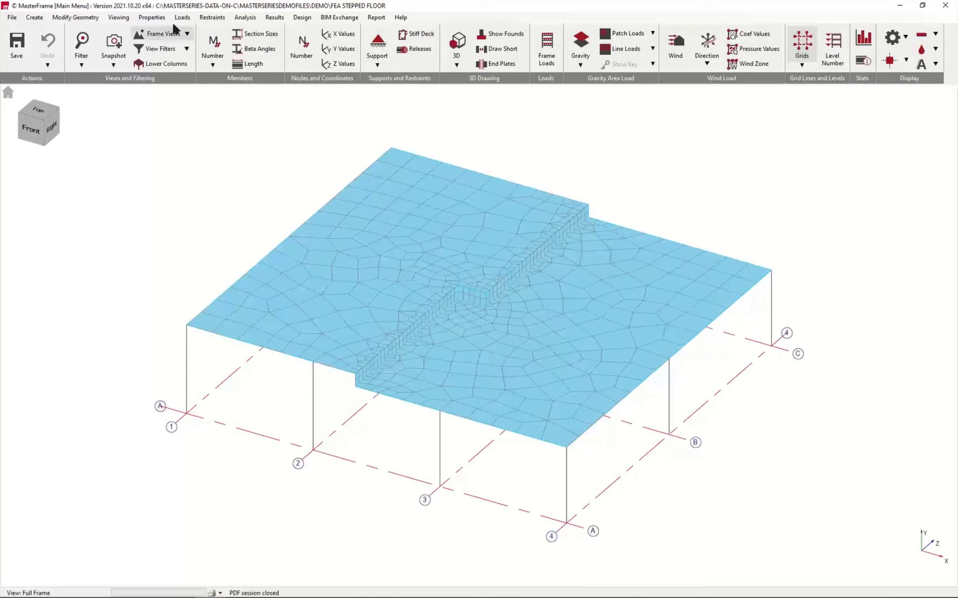
# Show the graphic analysis results with bending moment diagrams for the line elements.
pyautogui.click(275, 17)
pyautogui.press('Escape')
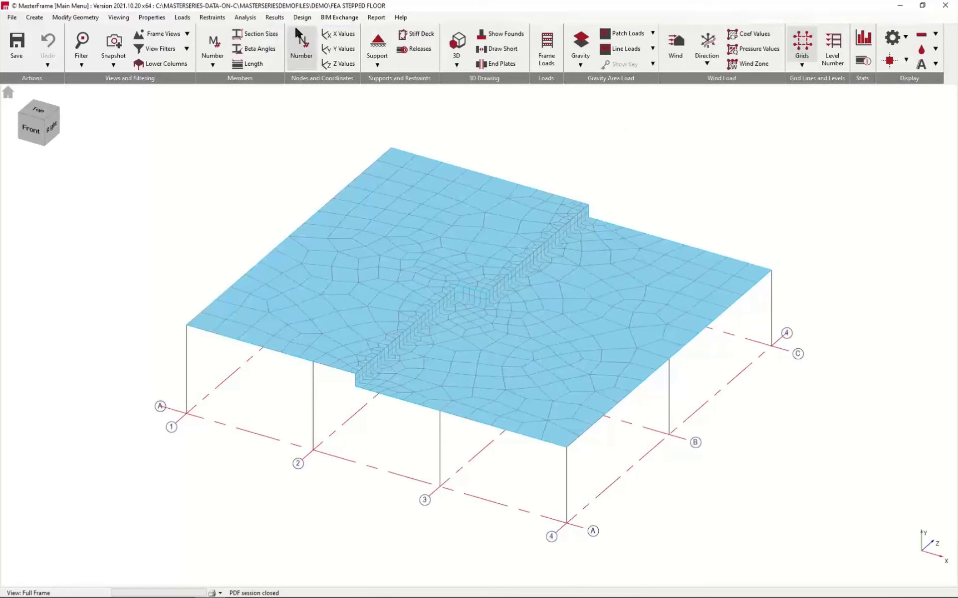
pyautogui.click(274, 18)
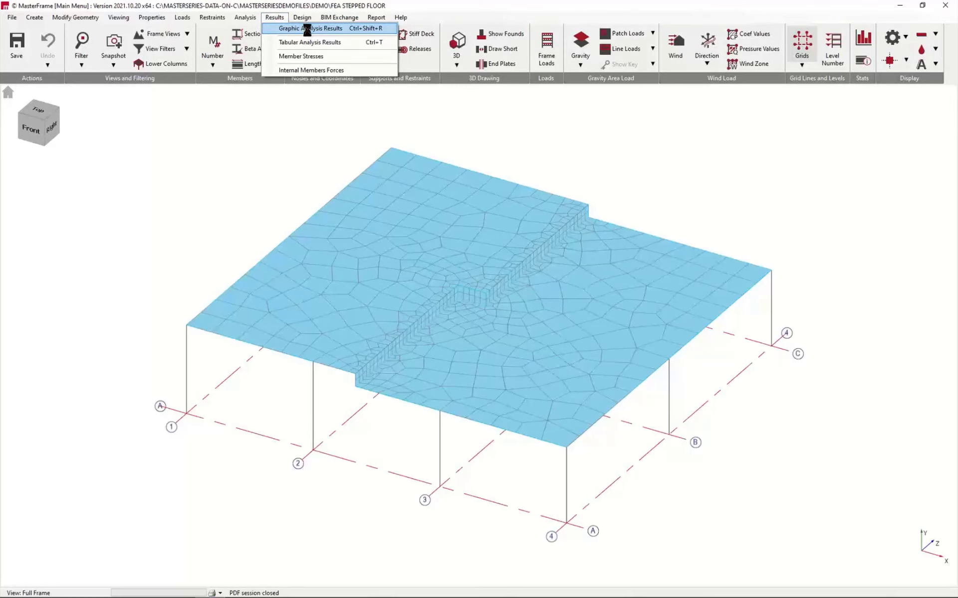
pyautogui.click(308, 30)
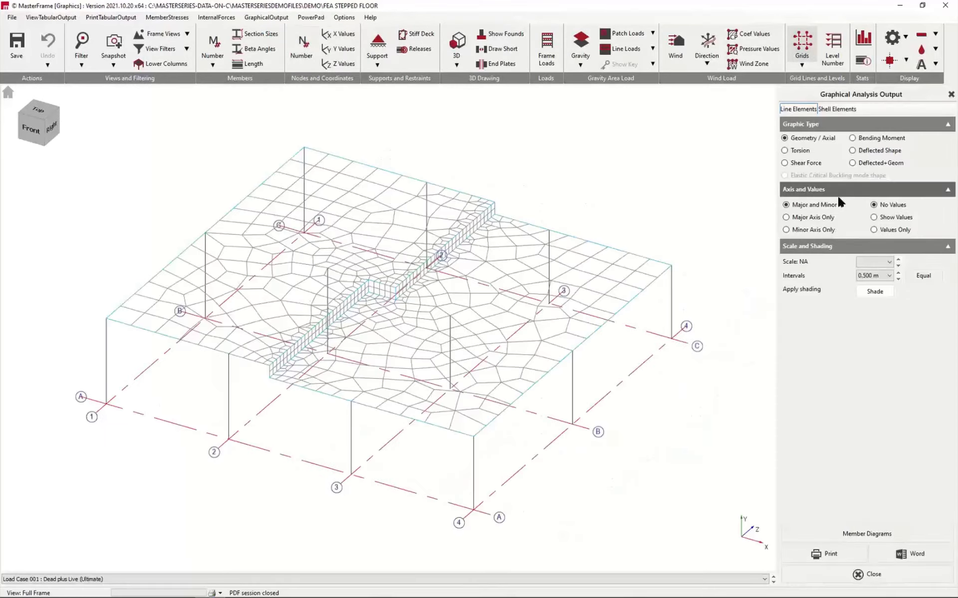
pyautogui.click(879, 141)
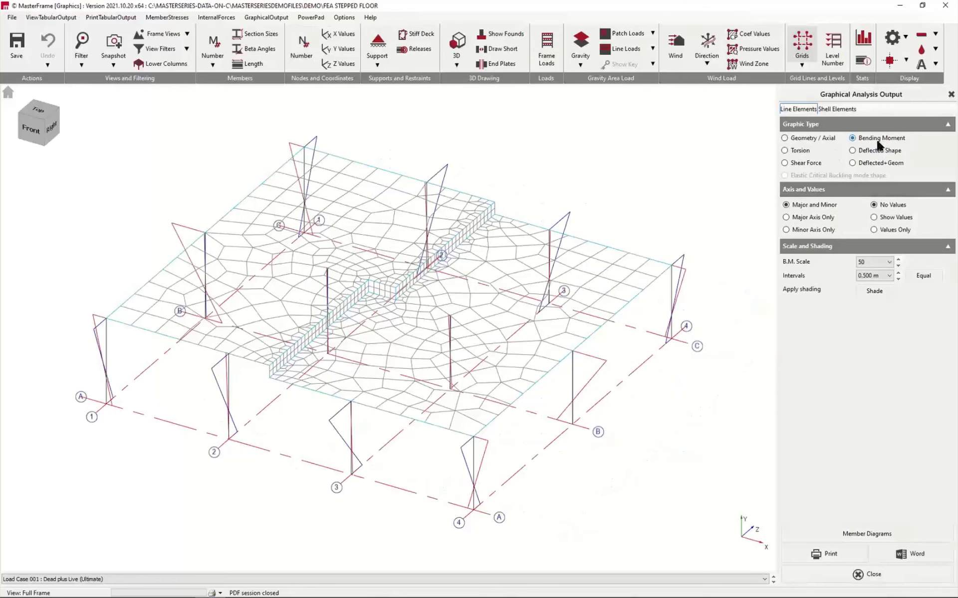
# Examine the shell elements' Mx moment contours in plan and 3D, and switch the contours to Mrx - Wood & Armer.
pyautogui.click(843, 110)
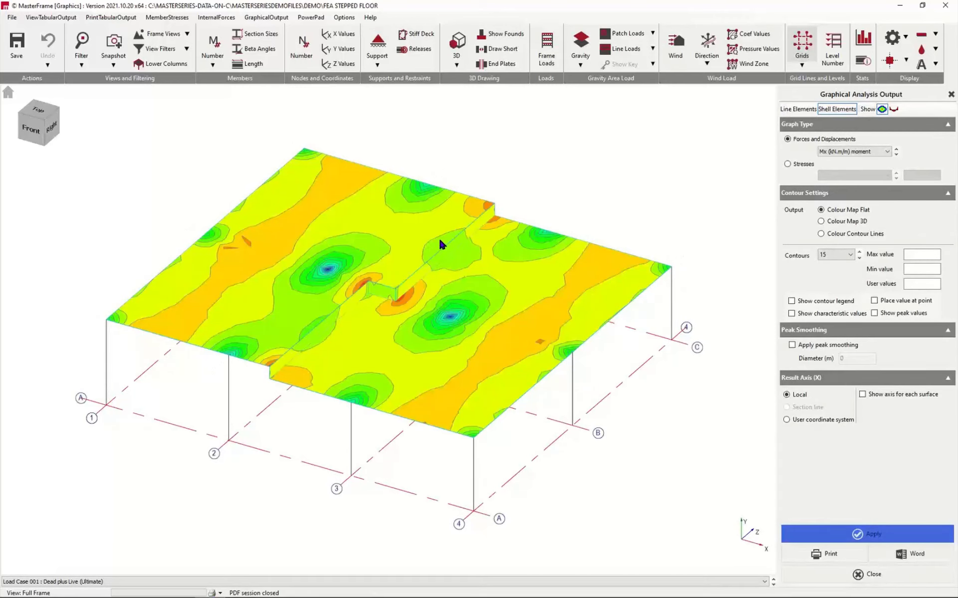
pyautogui.click(39, 111)
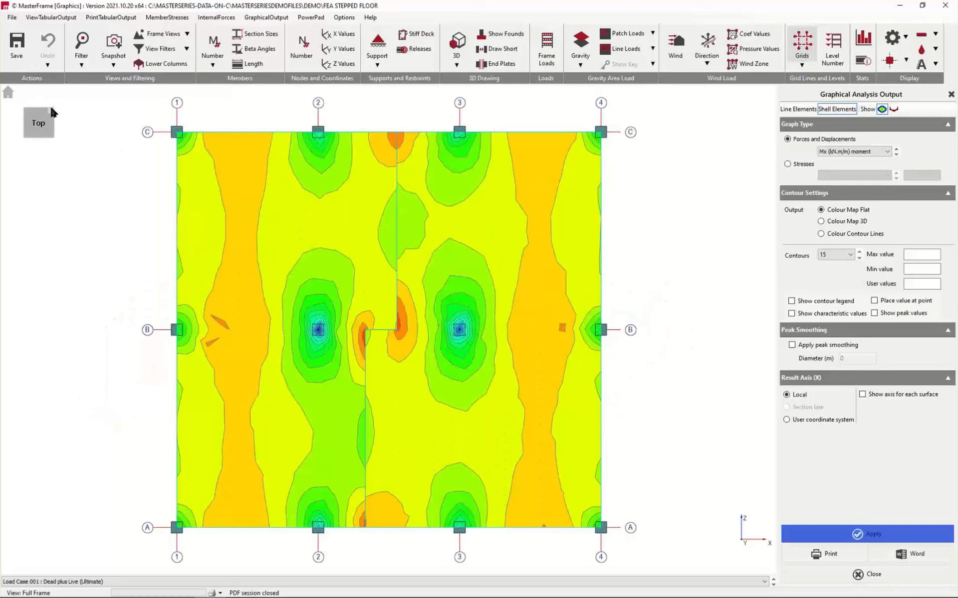
pyautogui.click(51, 137)
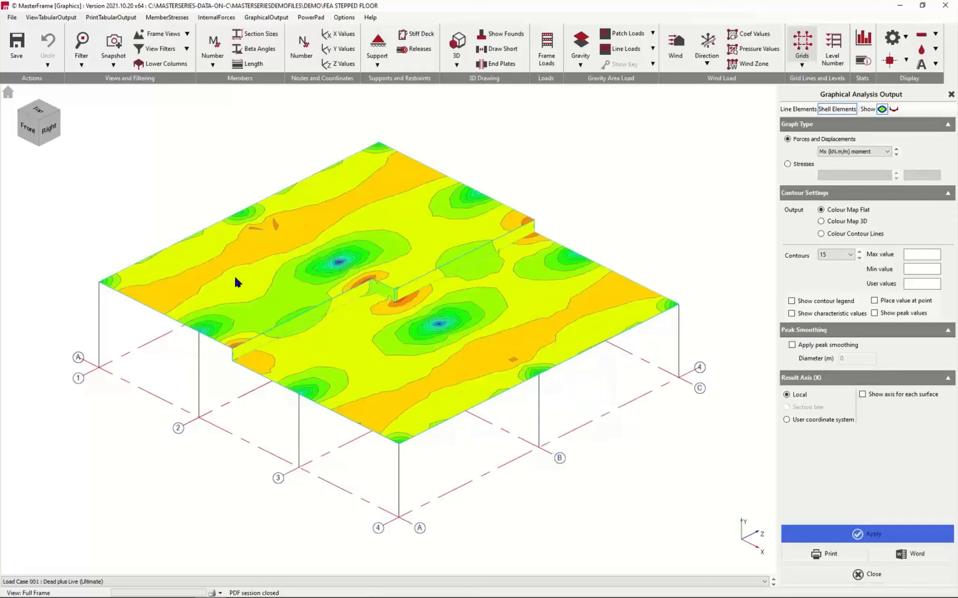
pyautogui.click(855, 155)
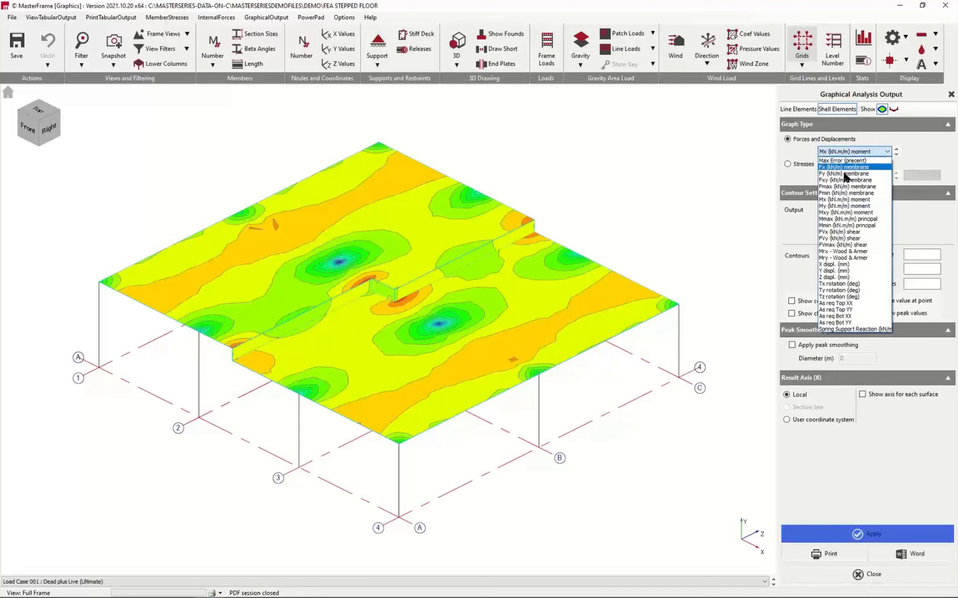
pyautogui.click(848, 252)
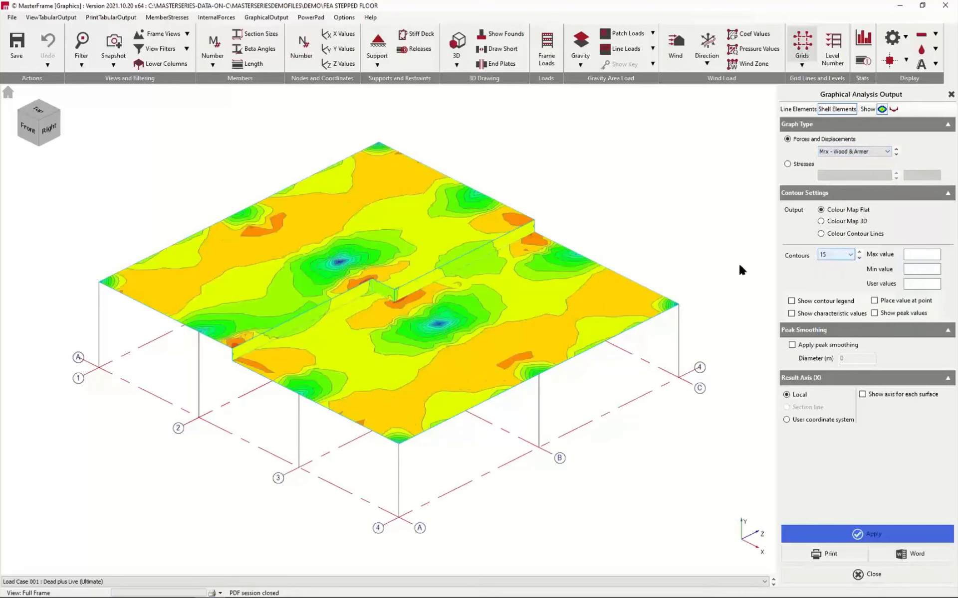
# Examine the Mrx - Wood & Armer contours in plan view and close the graphical results.
pyautogui.click(34, 110)
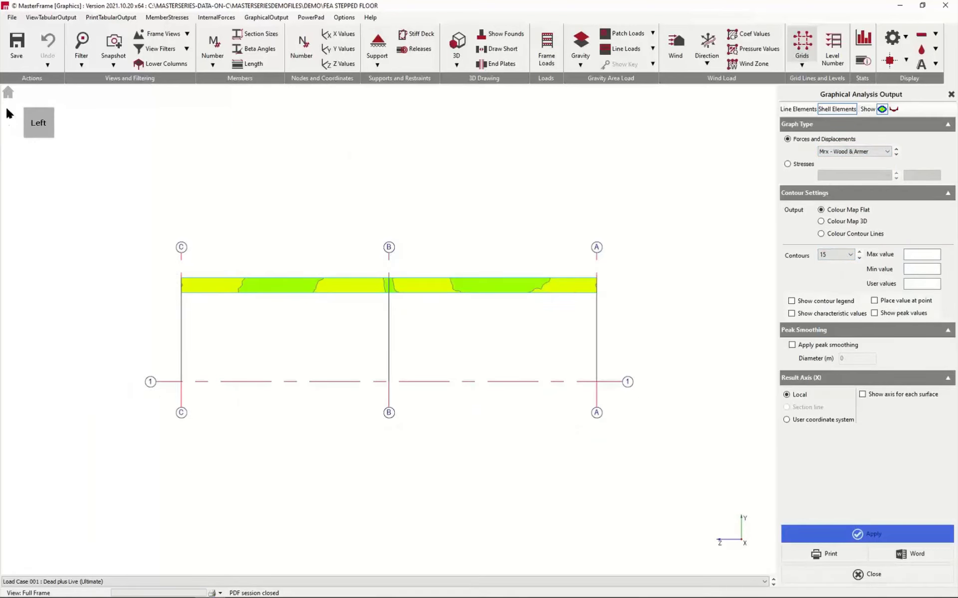
pyautogui.click(39, 112)
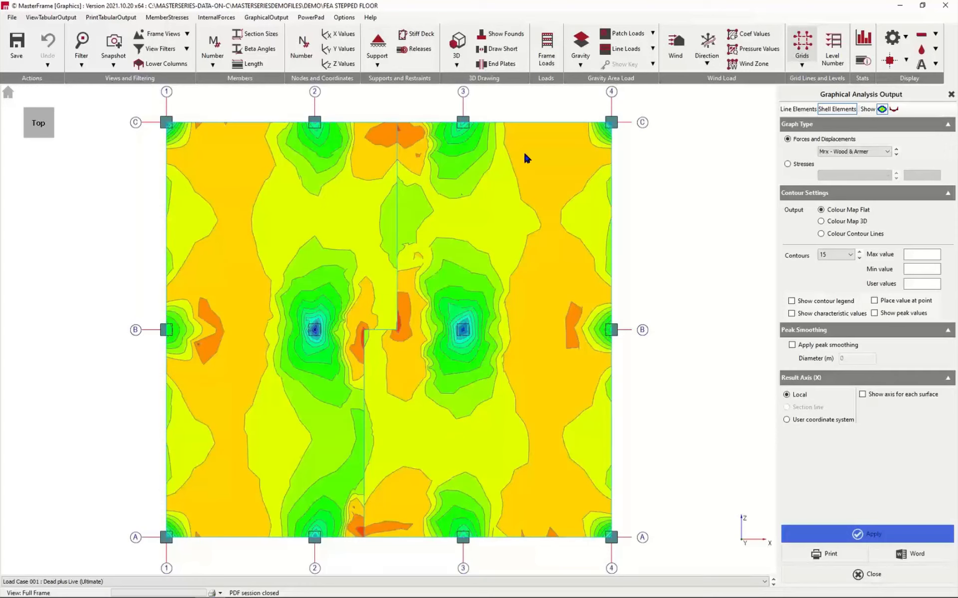
pyautogui.click(951, 96)
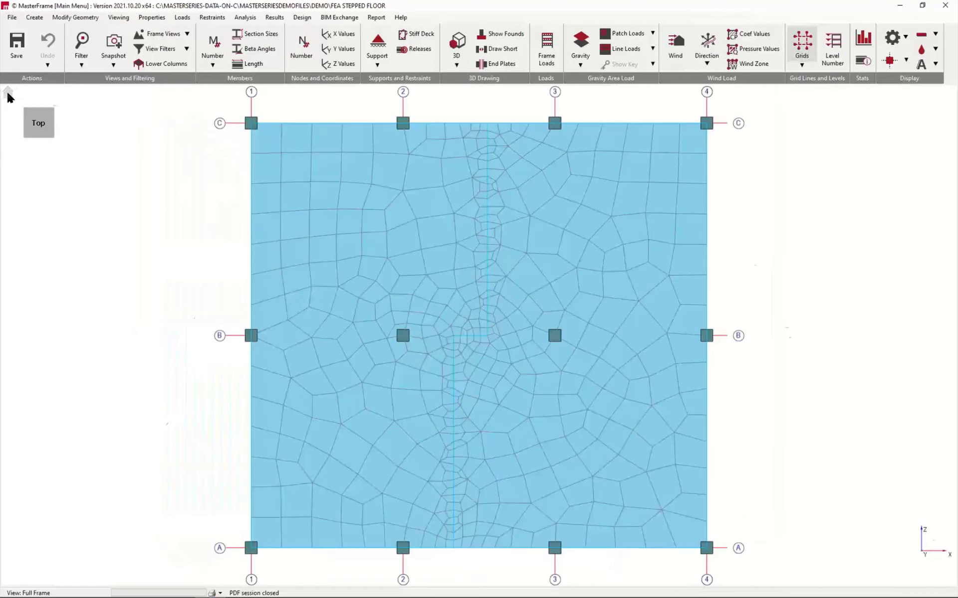
# Start adding an FE surface and add a dummy member between the column bases at grid points A3 and A4.
pyautogui.click(9, 94)
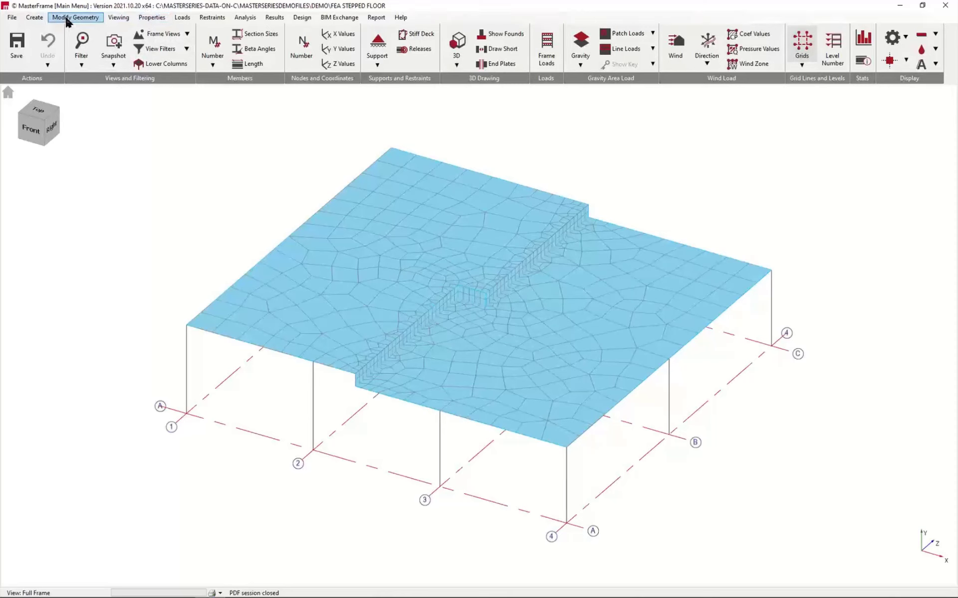
pyautogui.click(33, 20)
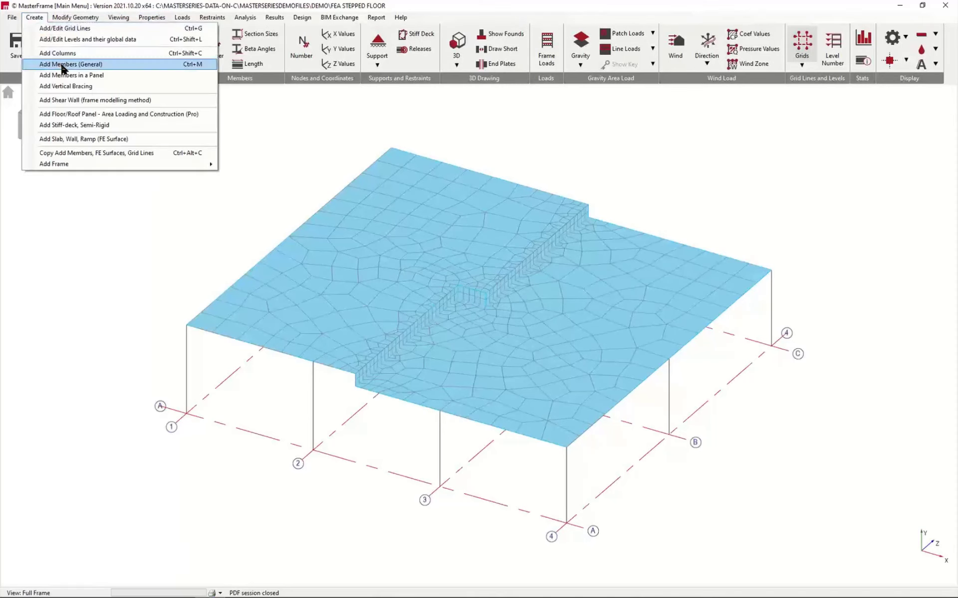
pyautogui.click(80, 140)
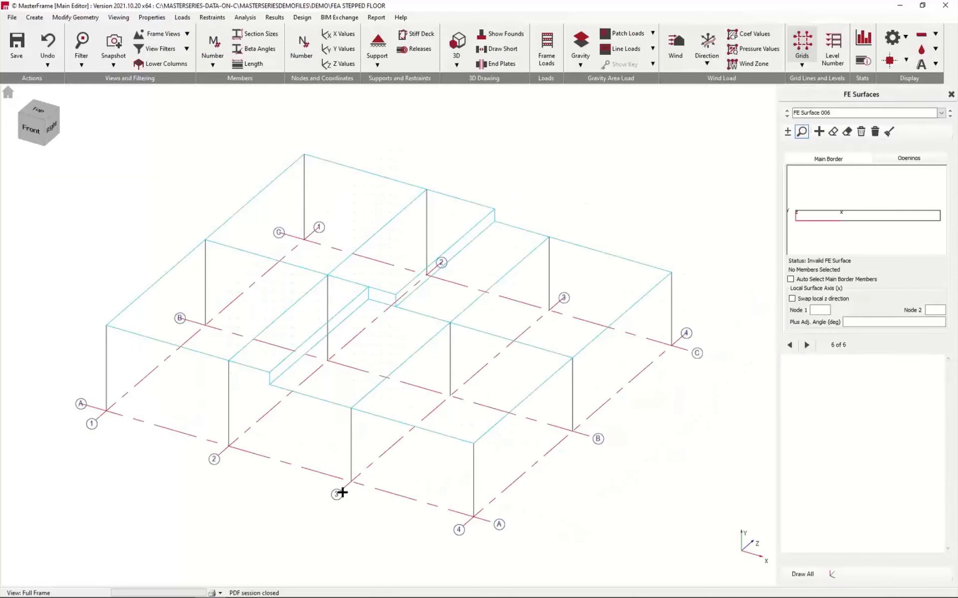
pyautogui.rightClick(340, 529)
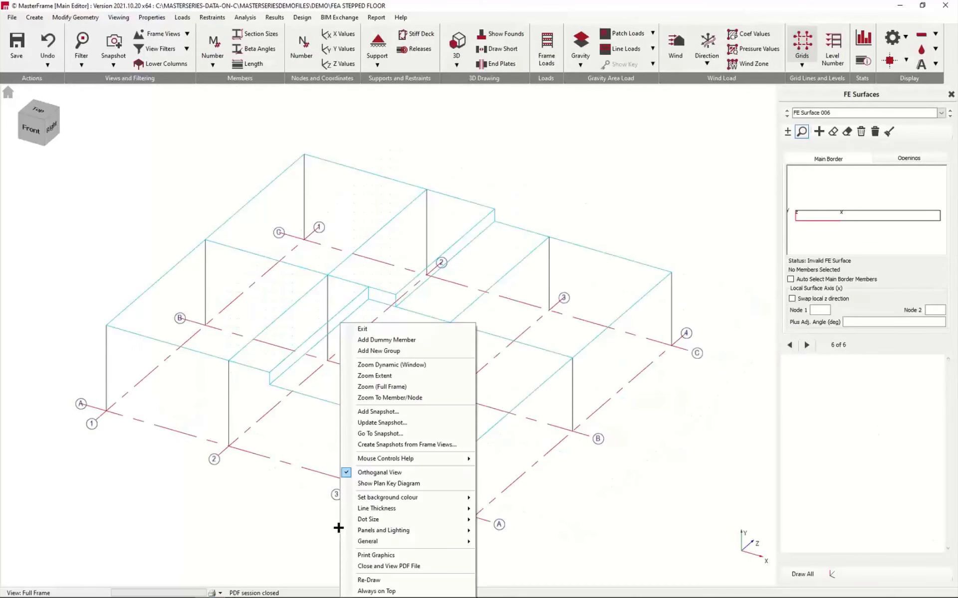
pyautogui.click(387, 340)
pyautogui.click(351, 482)
pyautogui.click(473, 517)
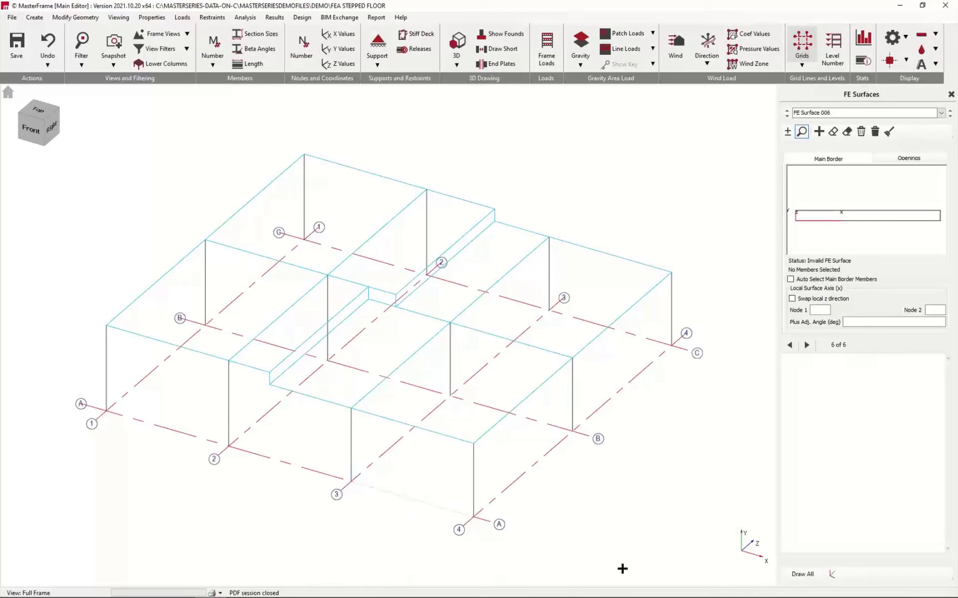
# Define FE Surface 006 as a wall on grid line A between grids 3 and 4, using automatic main border selection, and check its material and thickness.
pyautogui.click(801, 130)
pyautogui.click(939, 114)
pyautogui.click(940, 114)
pyautogui.click(790, 279)
pyautogui.click(787, 132)
pyautogui.click(406, 489)
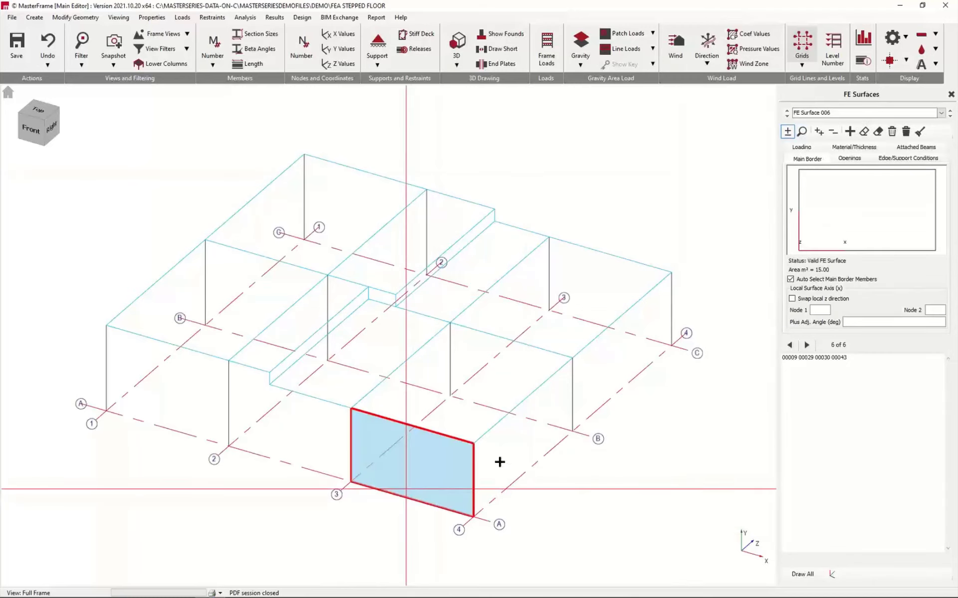
pyautogui.click(853, 148)
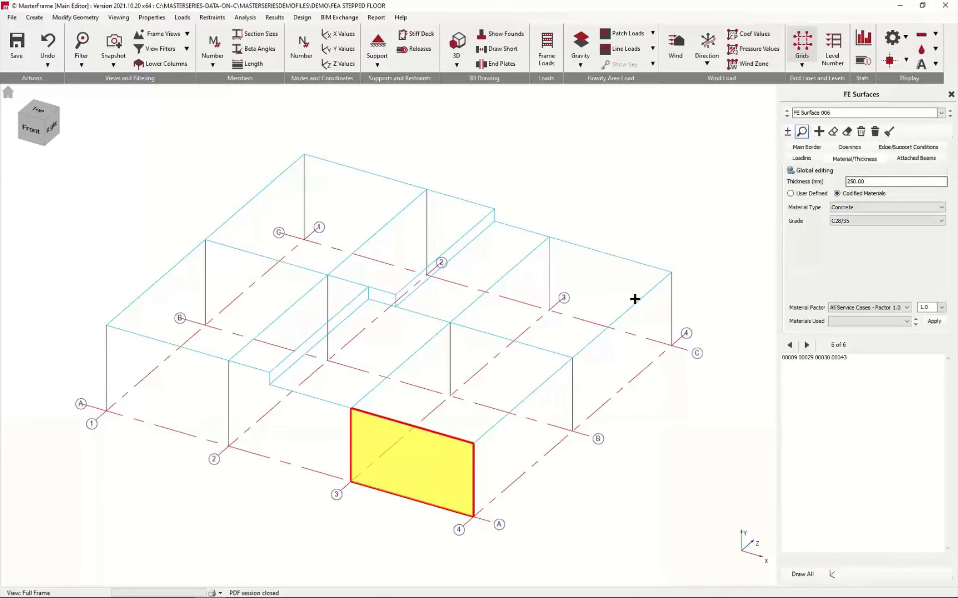
# Apply a dY restraint along the bottom edge of the new wall surface.
pyautogui.click(909, 147)
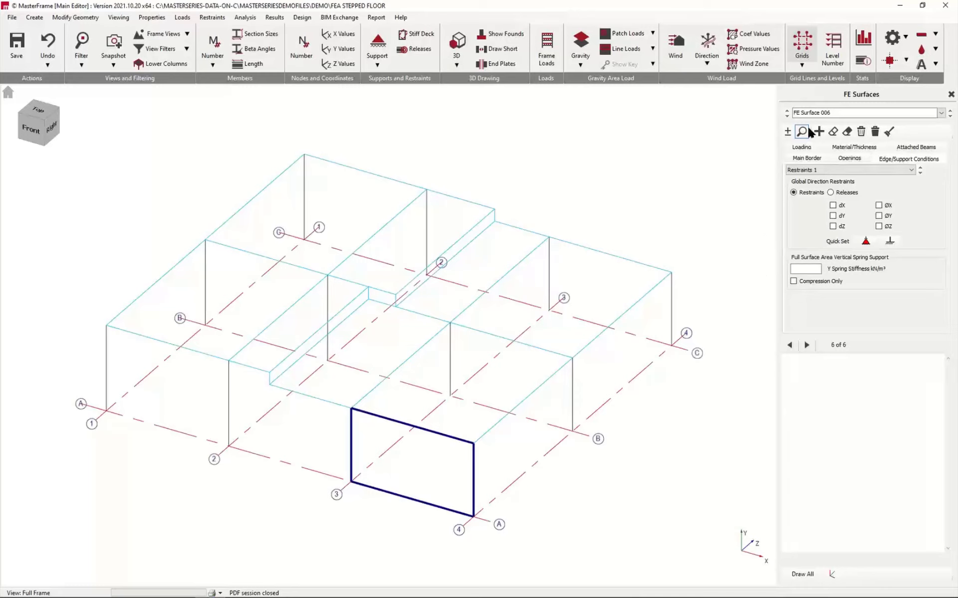
pyautogui.click(787, 132)
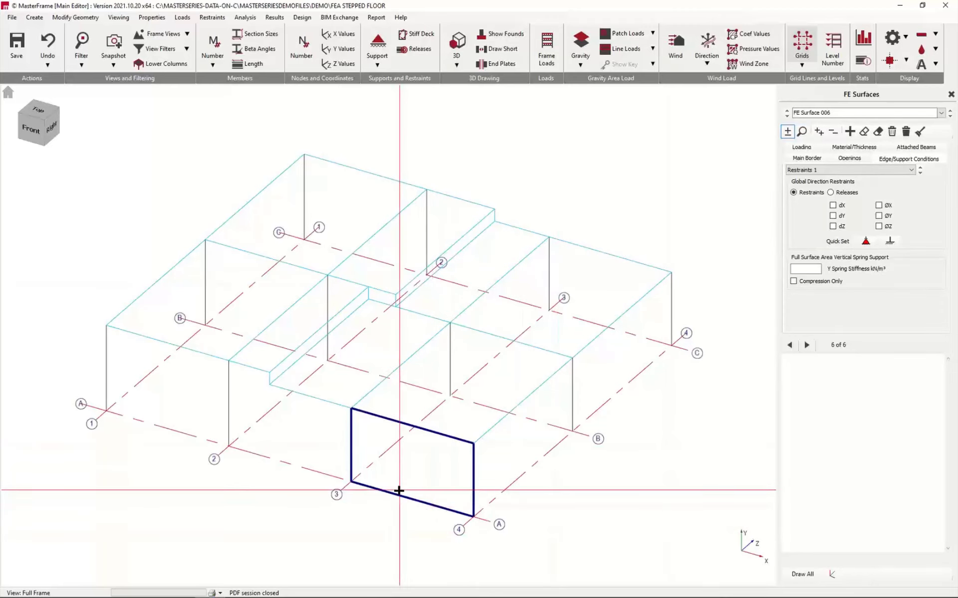
pyautogui.click(414, 499)
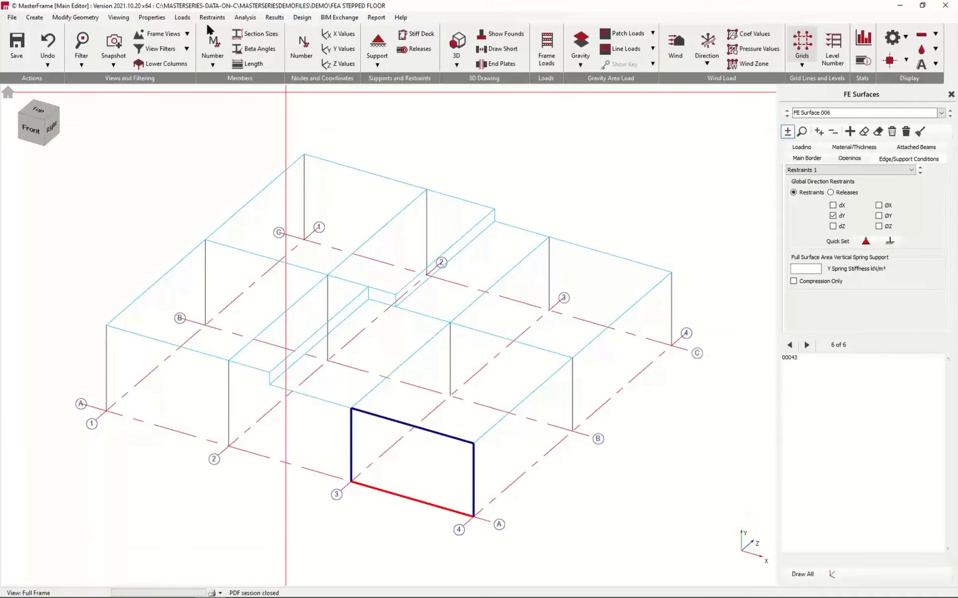
# Rerun the static analysis, meshing the FE surfaces with the new wall included.
pyautogui.click(244, 17)
pyautogui.moveTo(282, 74)
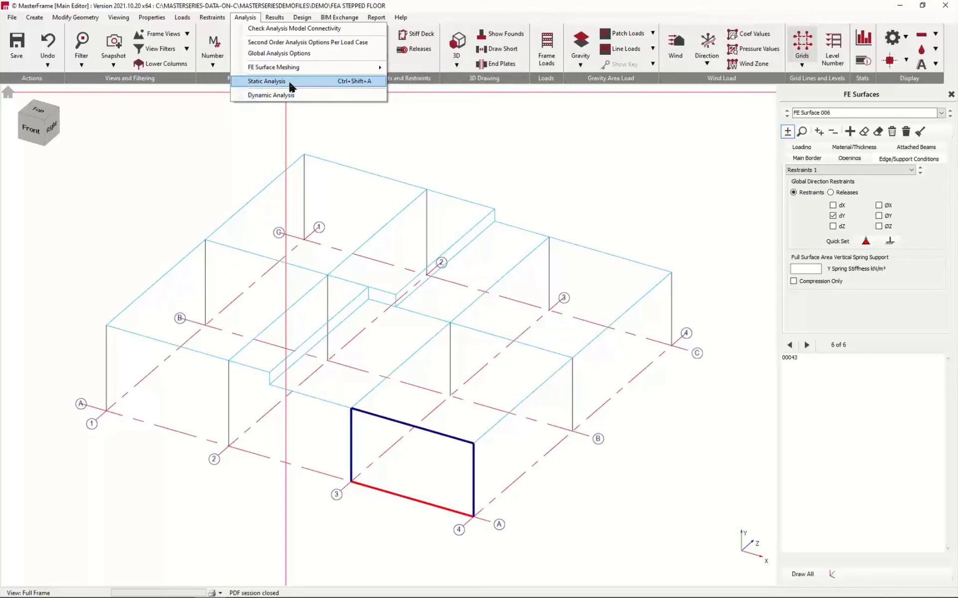
pyautogui.click(291, 85)
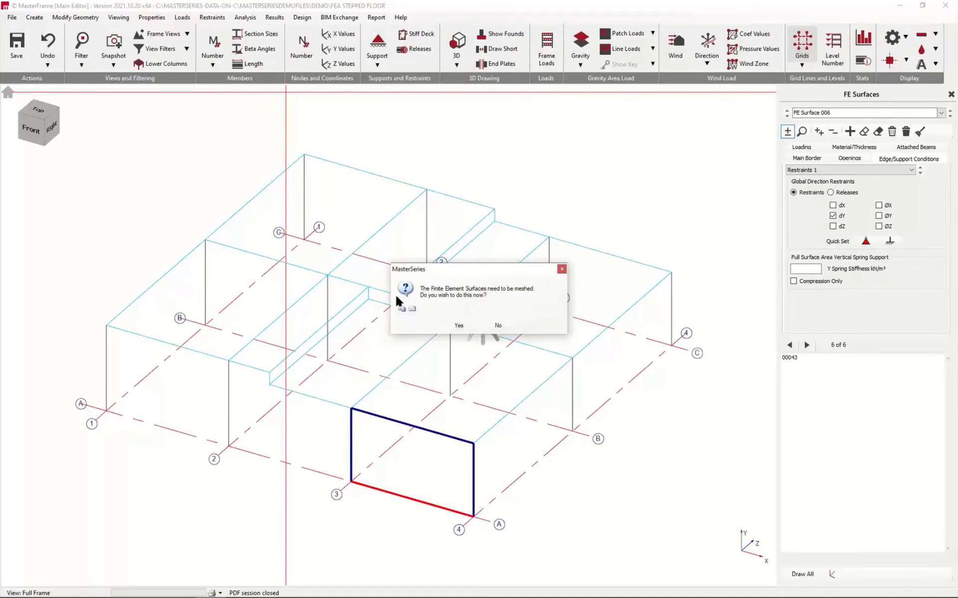
pyautogui.click(459, 326)
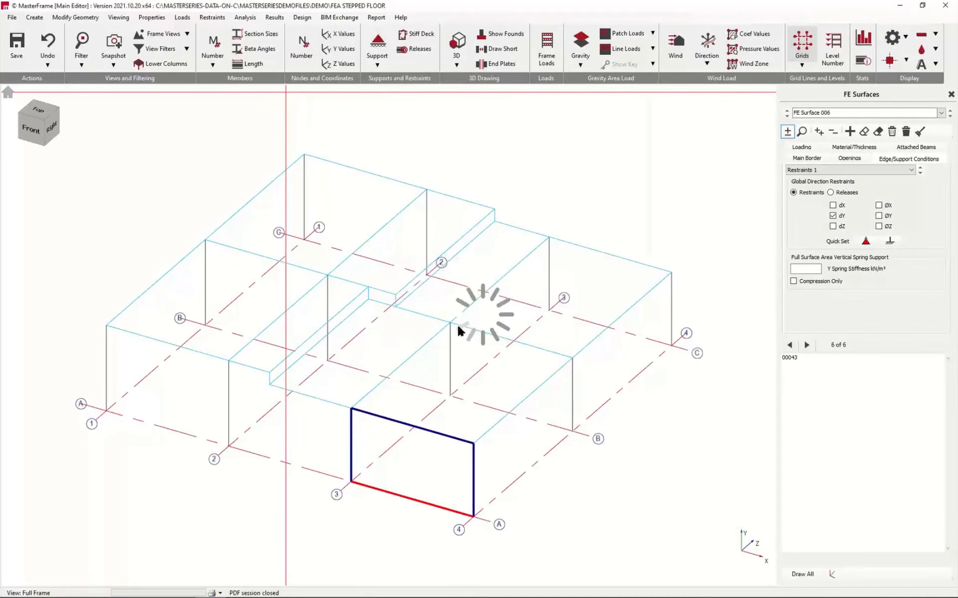
pyautogui.click(348, 287)
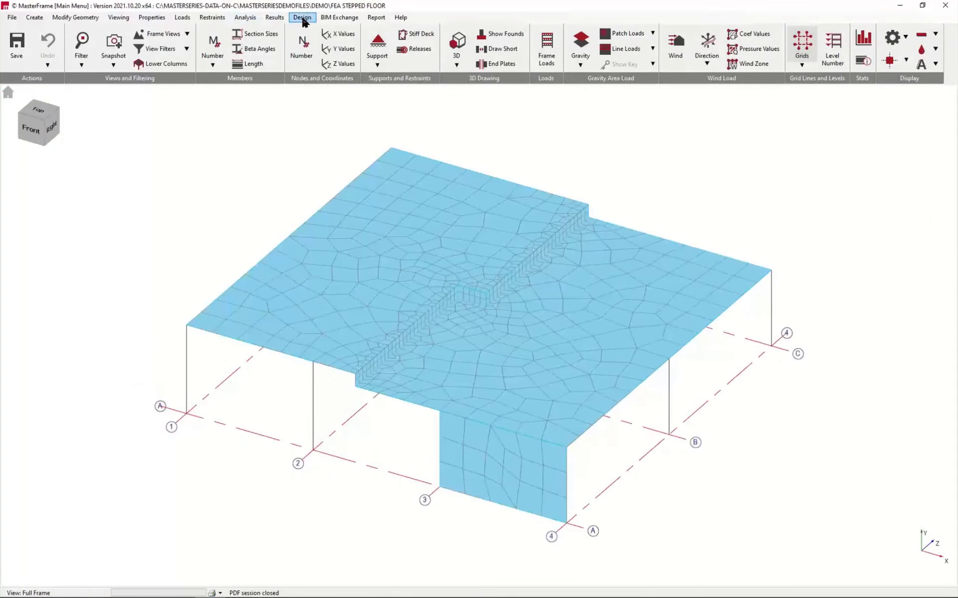
# Show the graphic analysis results for the shell elements, including the new wall.
pyautogui.click(274, 17)
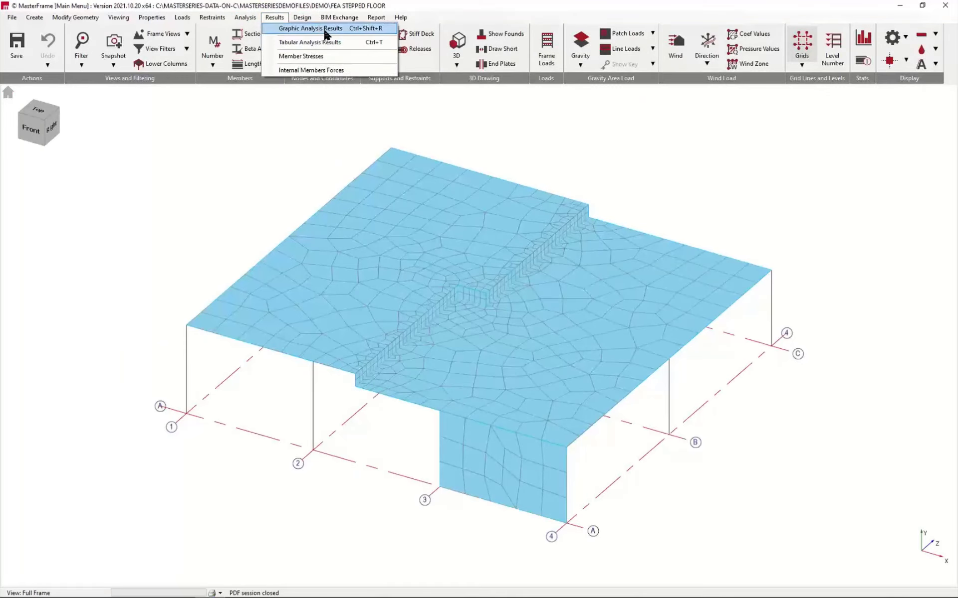
pyautogui.click(325, 29)
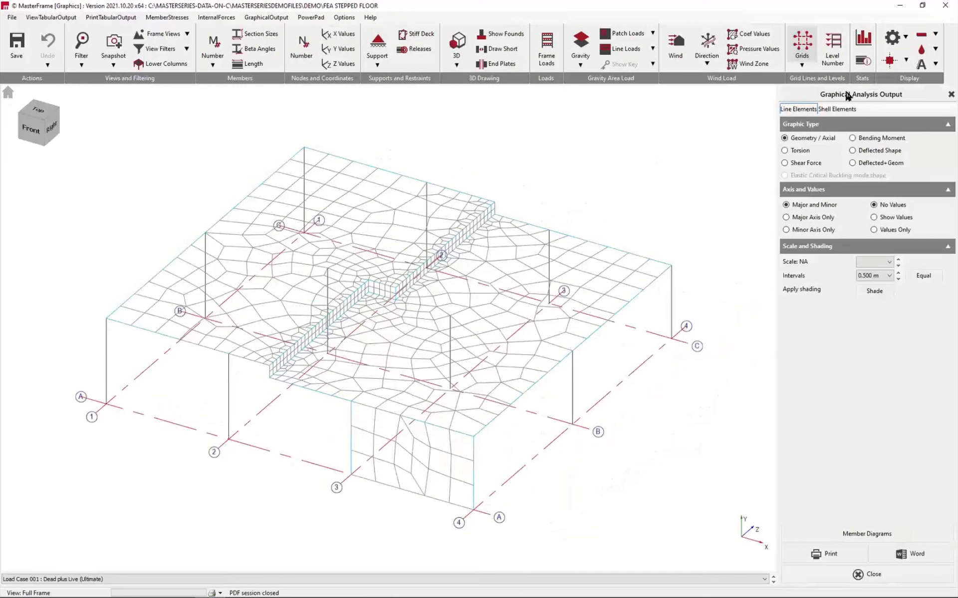
pyautogui.click(848, 109)
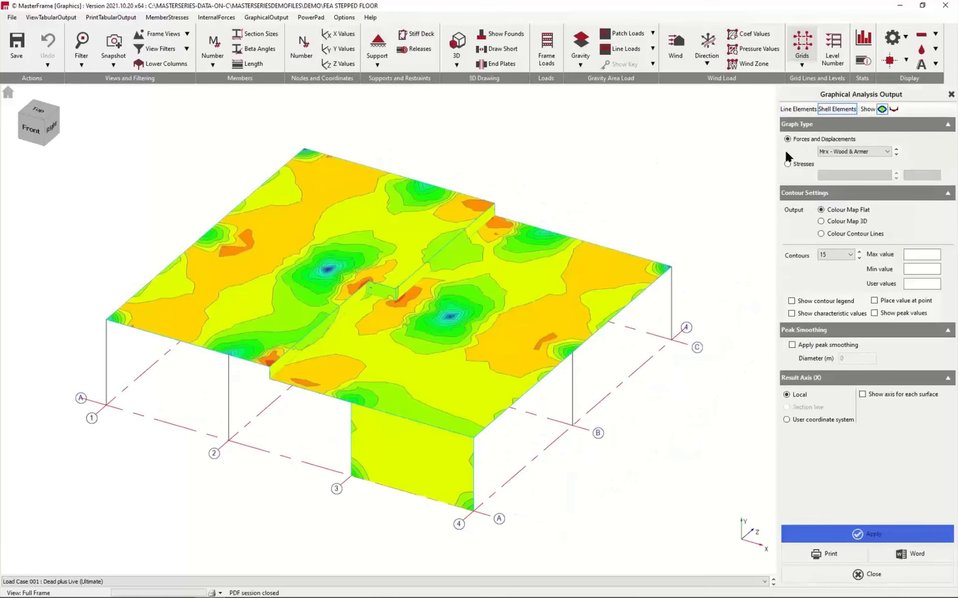
# Create a line section diagram along the wall's base from node 5 at A3 to node 6 at A4.
pyautogui.click(894, 109)
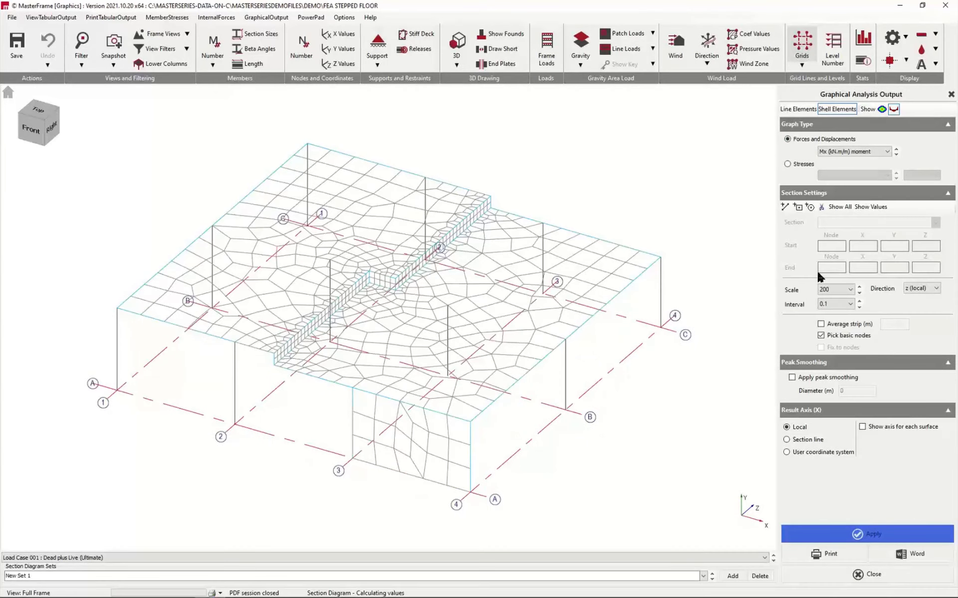
pyautogui.click(785, 208)
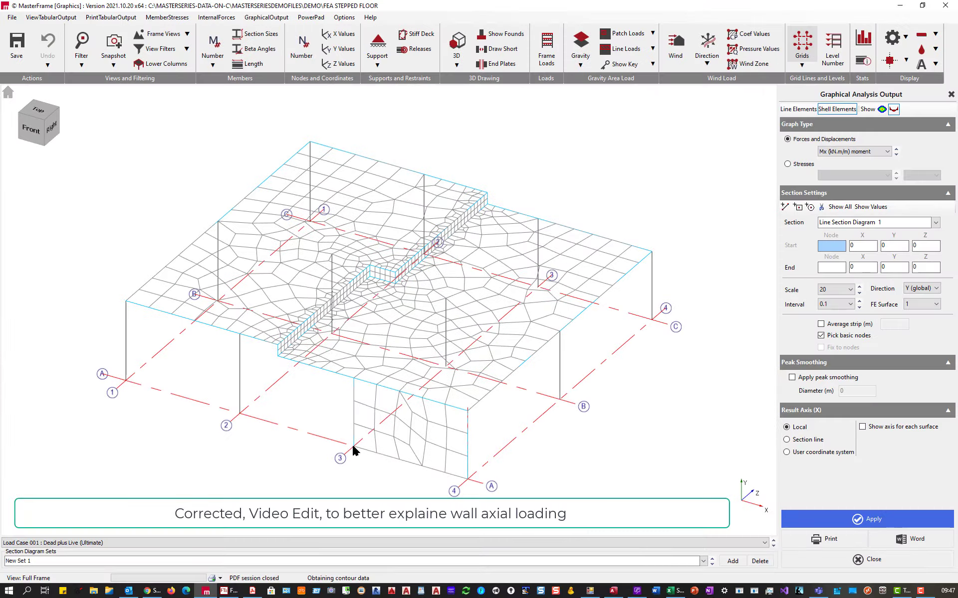
pyautogui.click(353, 446)
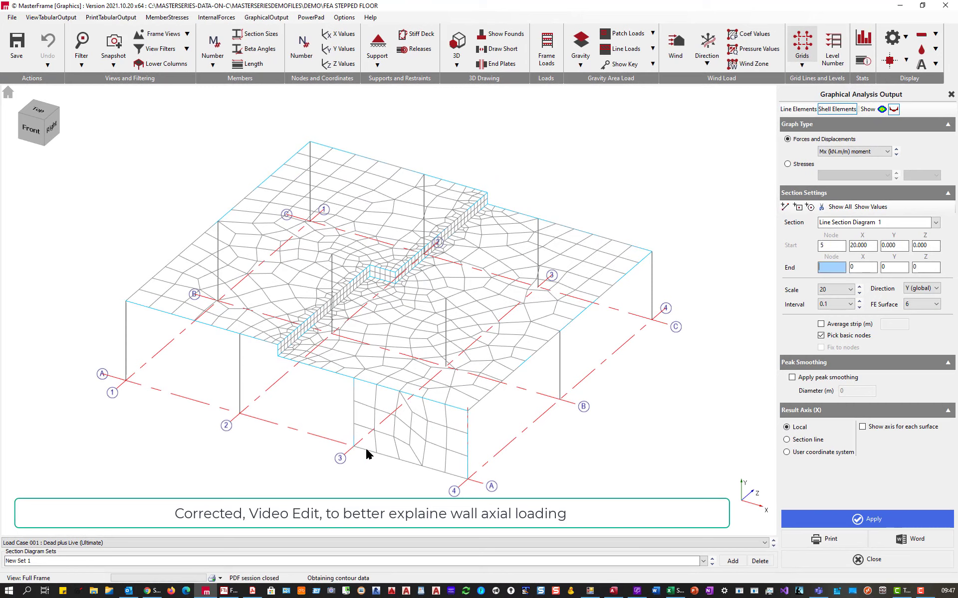
pyautogui.click(467, 479)
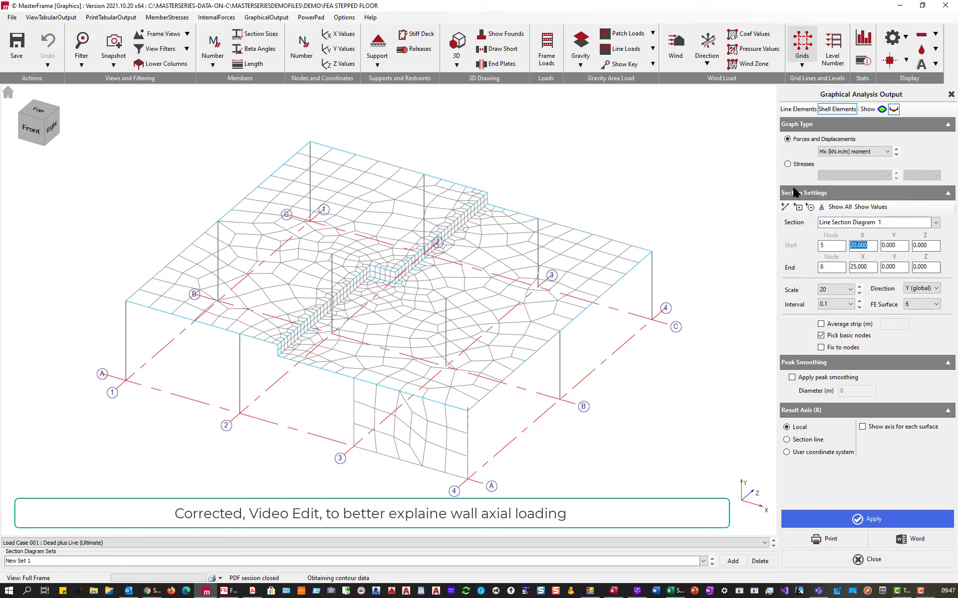
# Plot the Fx (kN/m) membrane force along the wall base section and display the local axis for each surface.
pyautogui.click(851, 152)
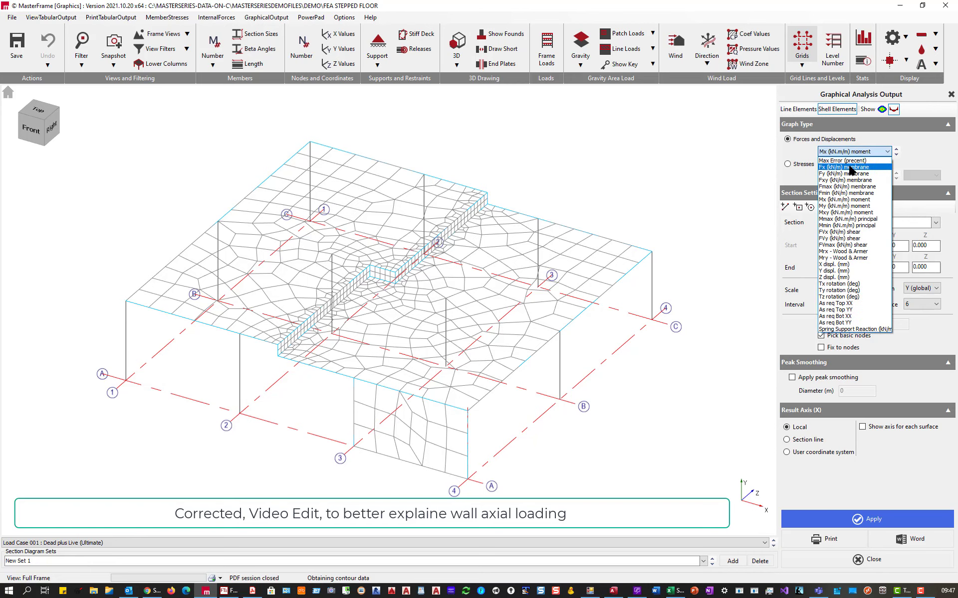
pyautogui.click(850, 167)
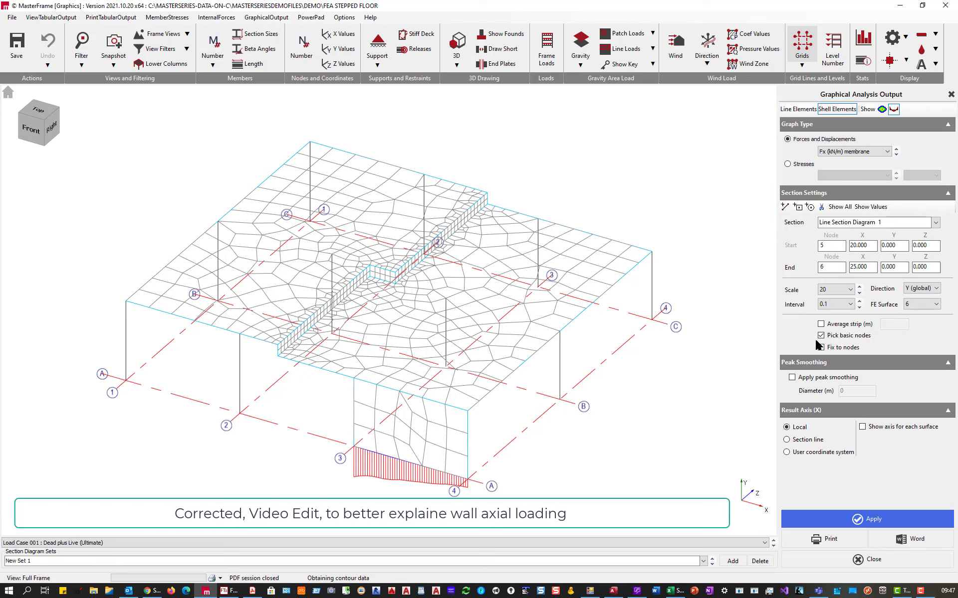
pyautogui.click(851, 328)
pyautogui.click(847, 327)
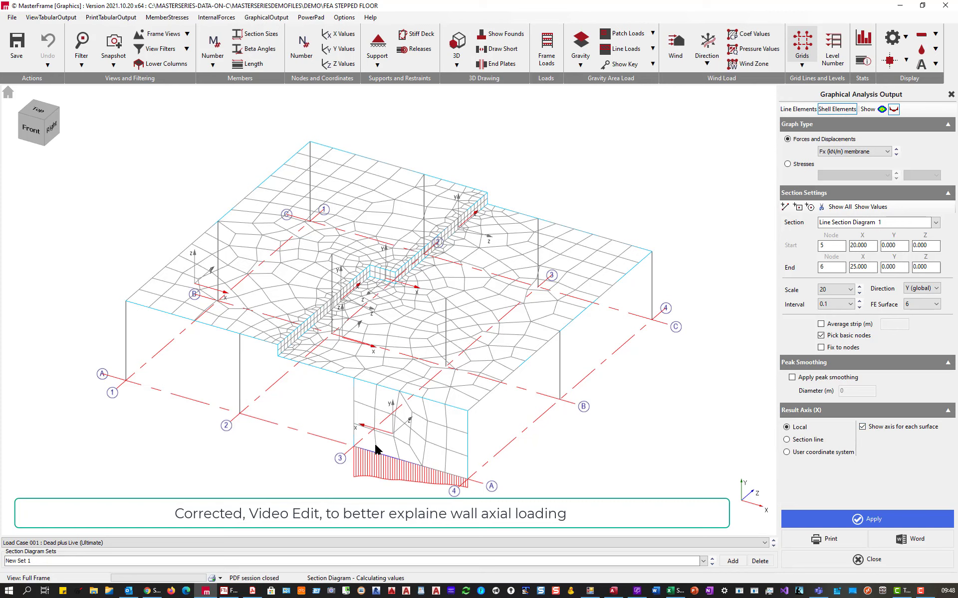
# Switch the wall base section diagram to the Fy (kN/m) membrane force and examine it.
pyautogui.click(842, 152)
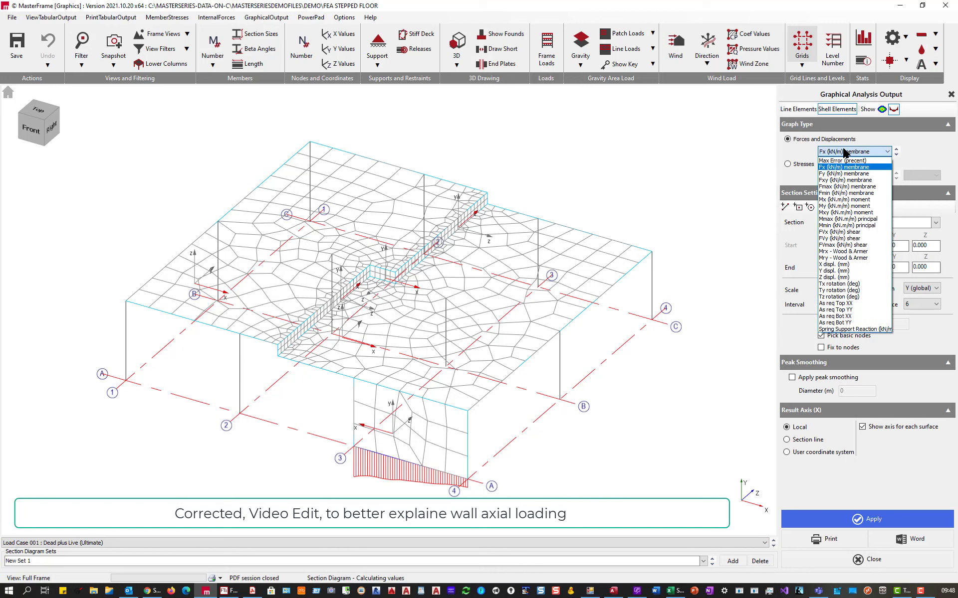
pyautogui.click(843, 174)
pyautogui.scroll(-2, 467, 405)
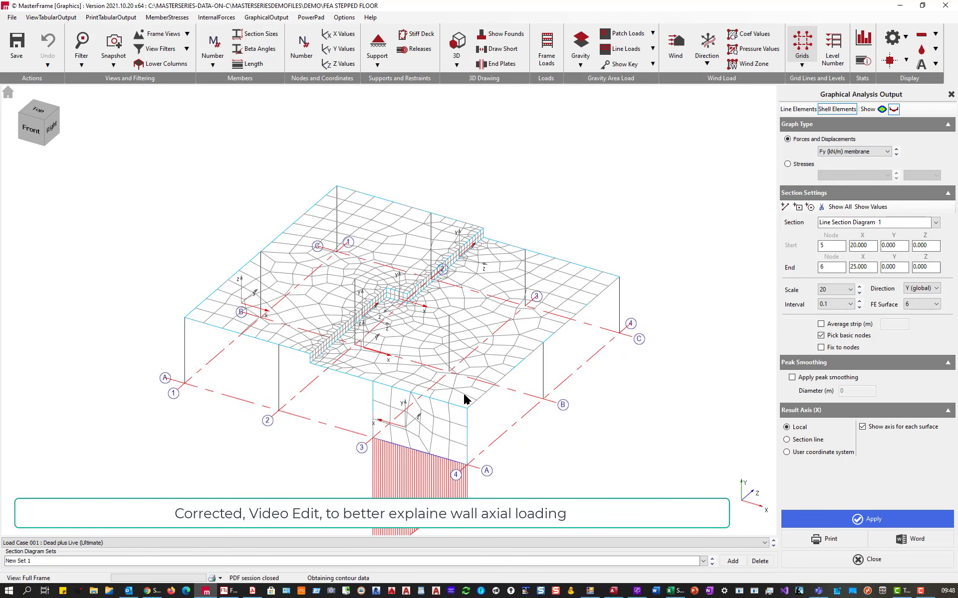
pyautogui.moveTo(363, 464); pyautogui.dragTo(374, 416, button='middle')
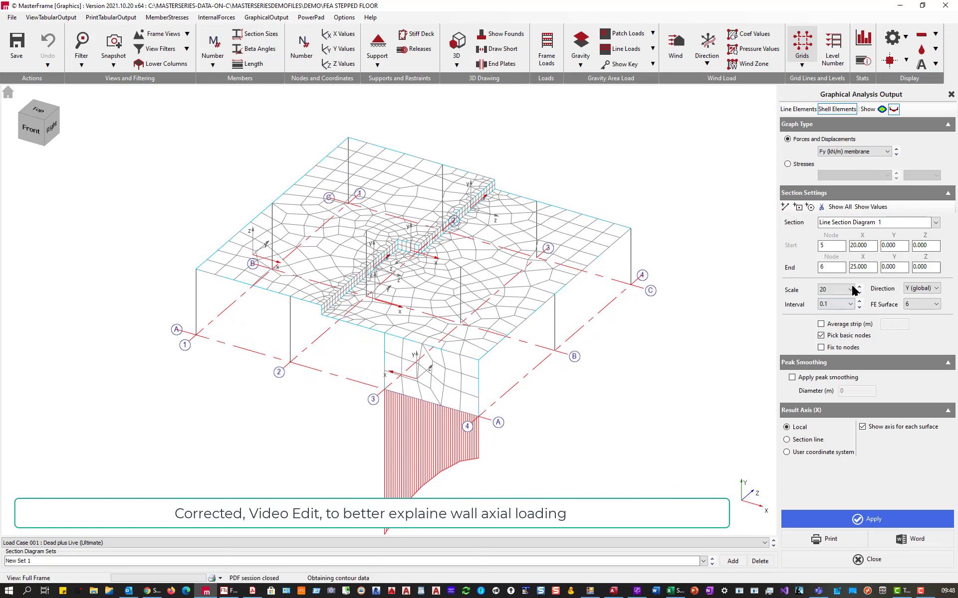
# Try the section diagram in the z (local) direction and restore it to Y (global).
pyautogui.click(910, 290)
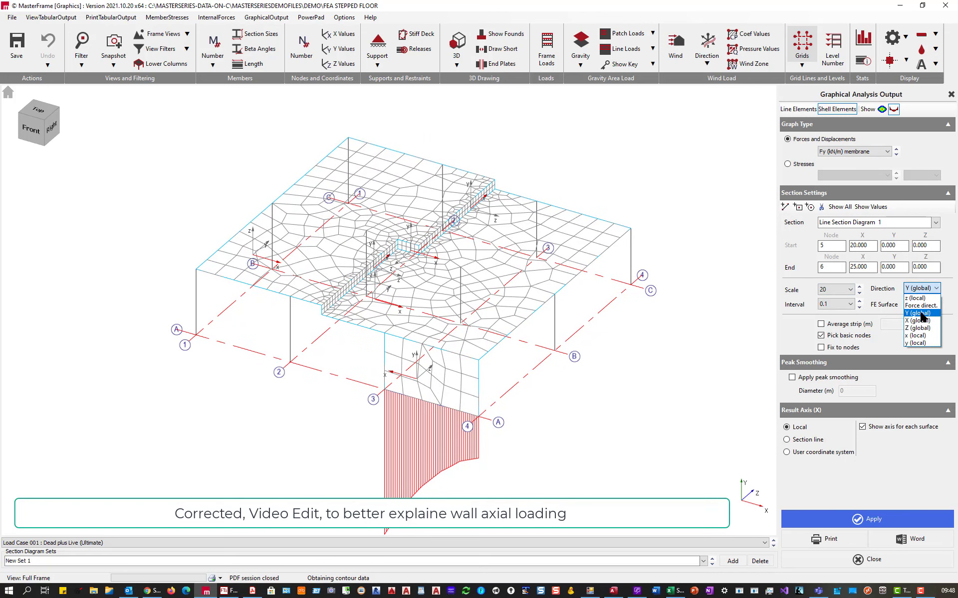
pyautogui.click(915, 298)
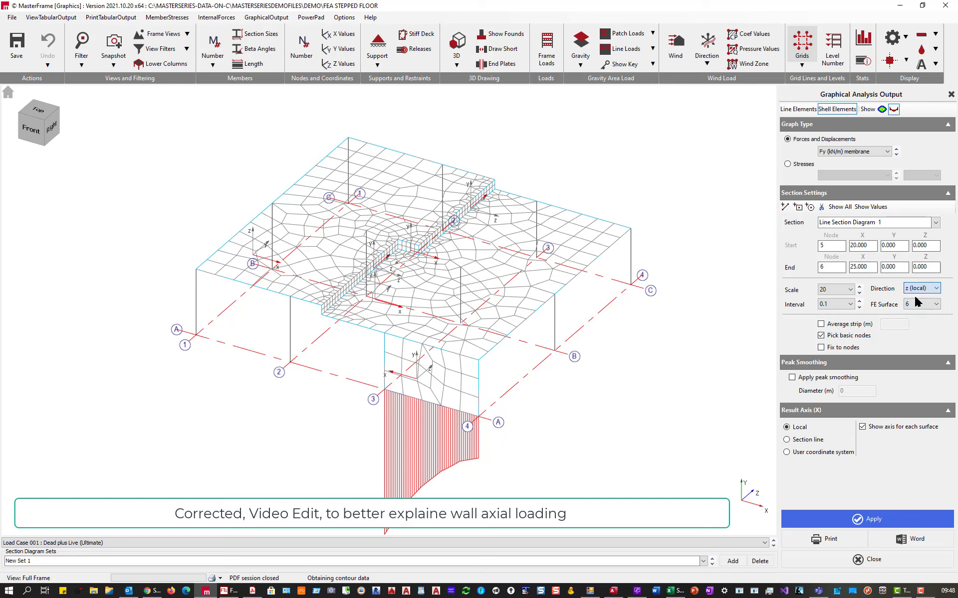
pyautogui.click(868, 520)
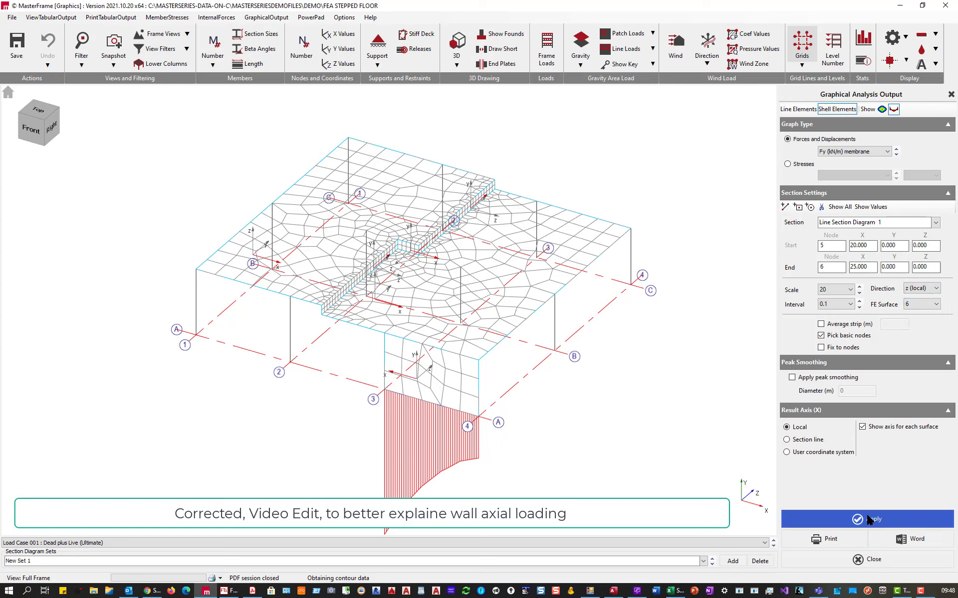
pyautogui.click(922, 289)
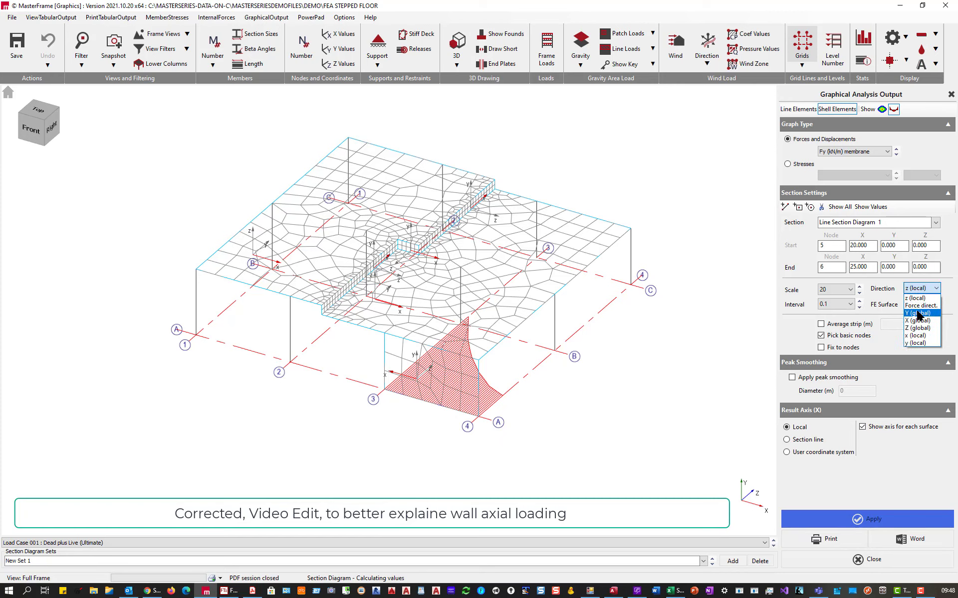
pyautogui.click(918, 313)
pyautogui.click(891, 519)
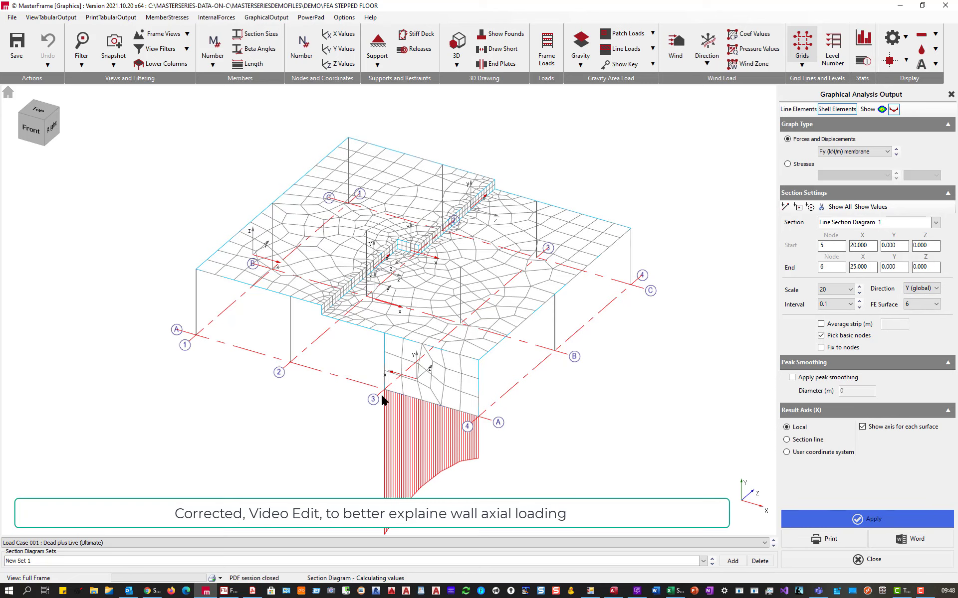
# Display the values on the wall base section diagram, examine them and close the graphical results.
pyautogui.scroll(-2, 539, 398)
pyautogui.scroll(2, 438, 491)
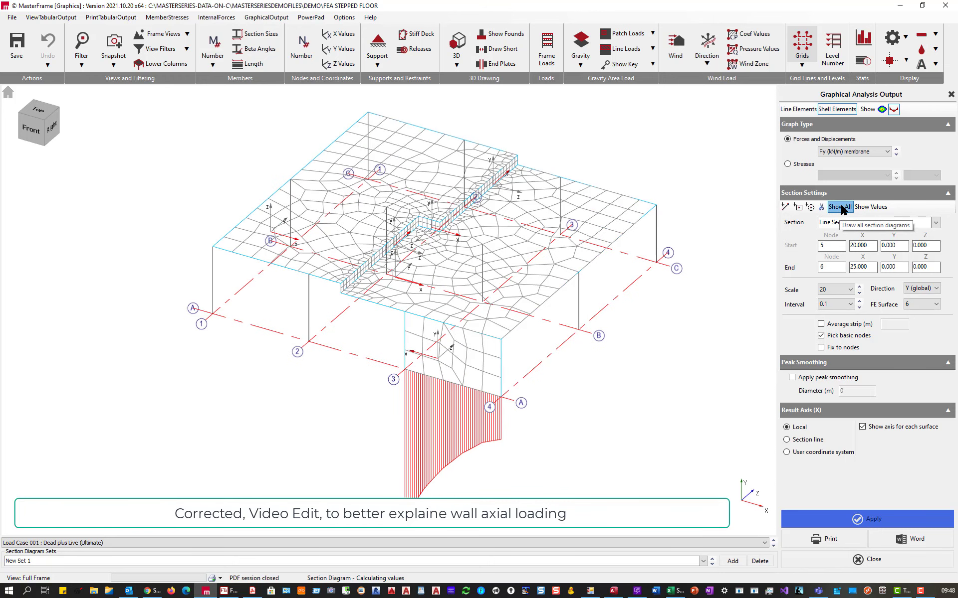
pyautogui.click(861, 212)
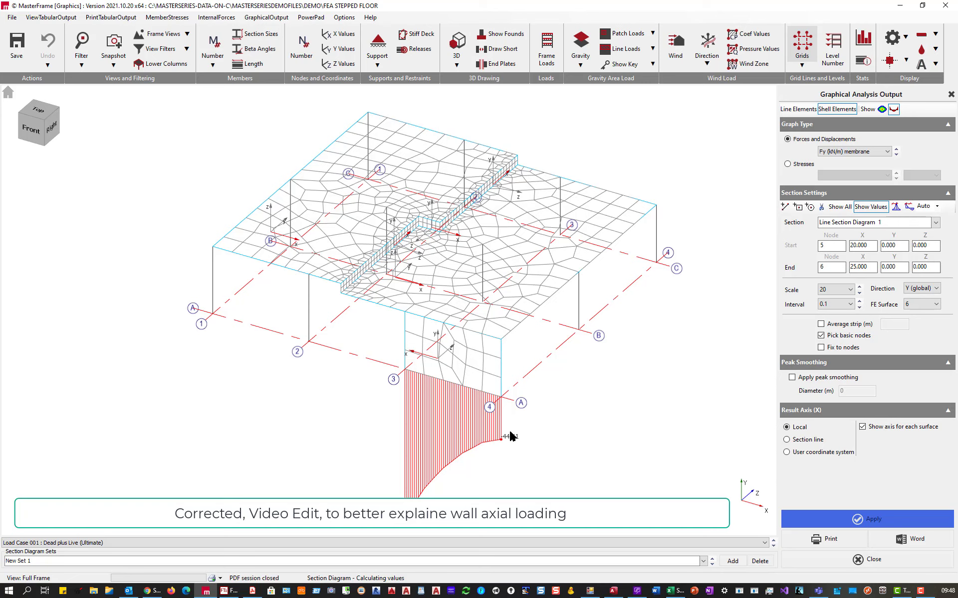
pyautogui.click(951, 94)
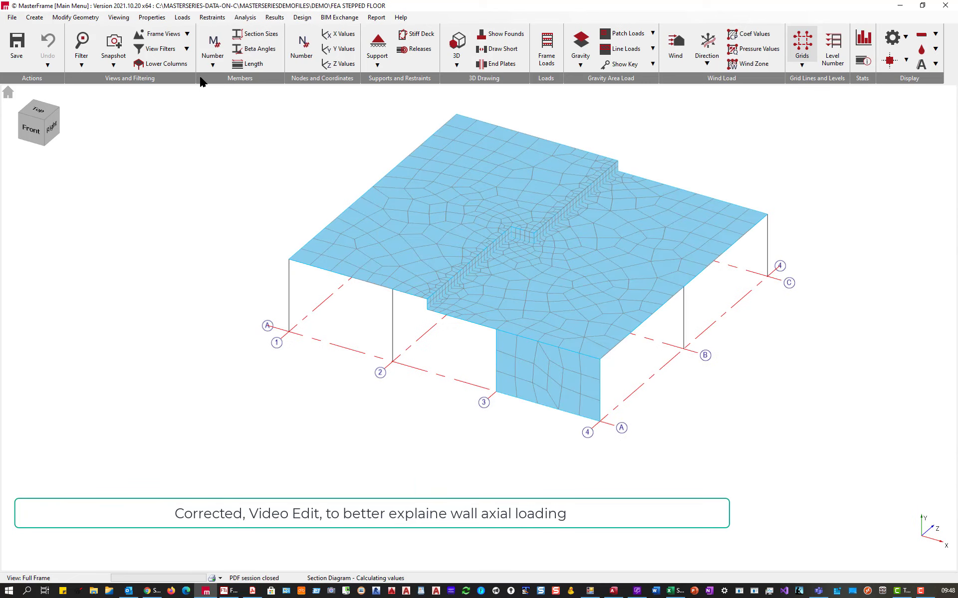
pyautogui.click(245, 18)
pyautogui.click(279, 80)
pyautogui.click(245, 18)
pyautogui.moveTo(312, 67)
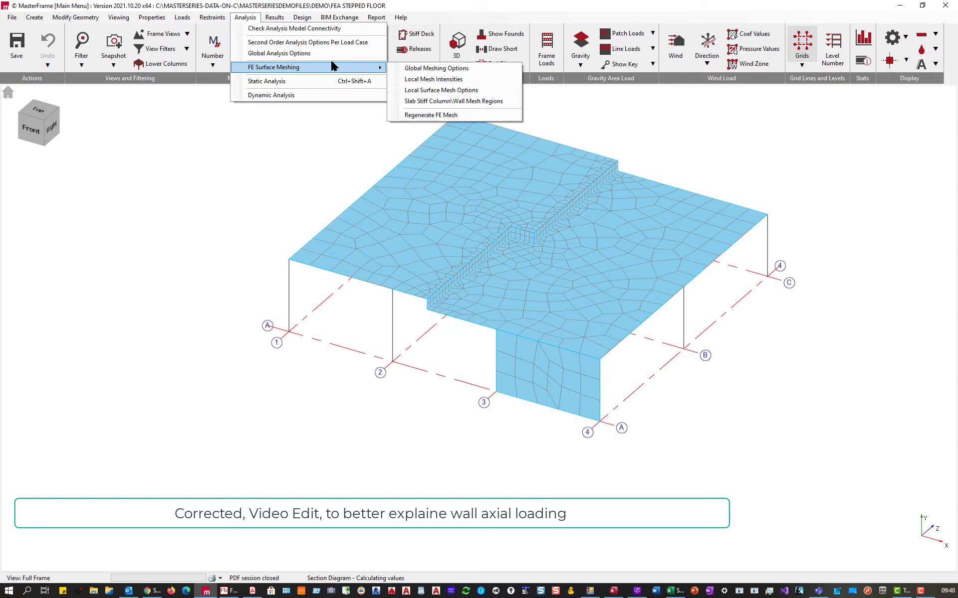
pyautogui.click(442, 80)
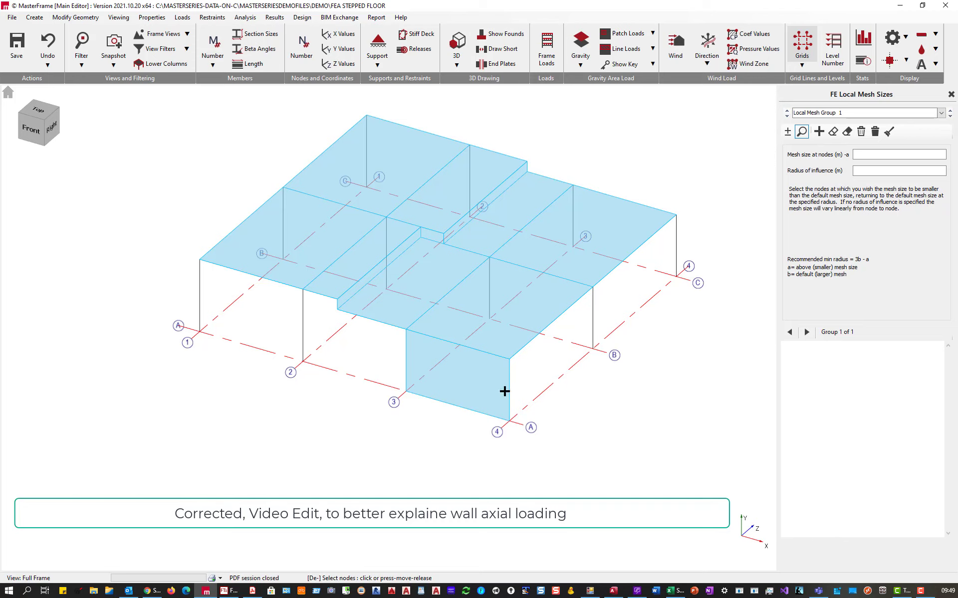
pyautogui.click(940, 114)
pyautogui.click(940, 113)
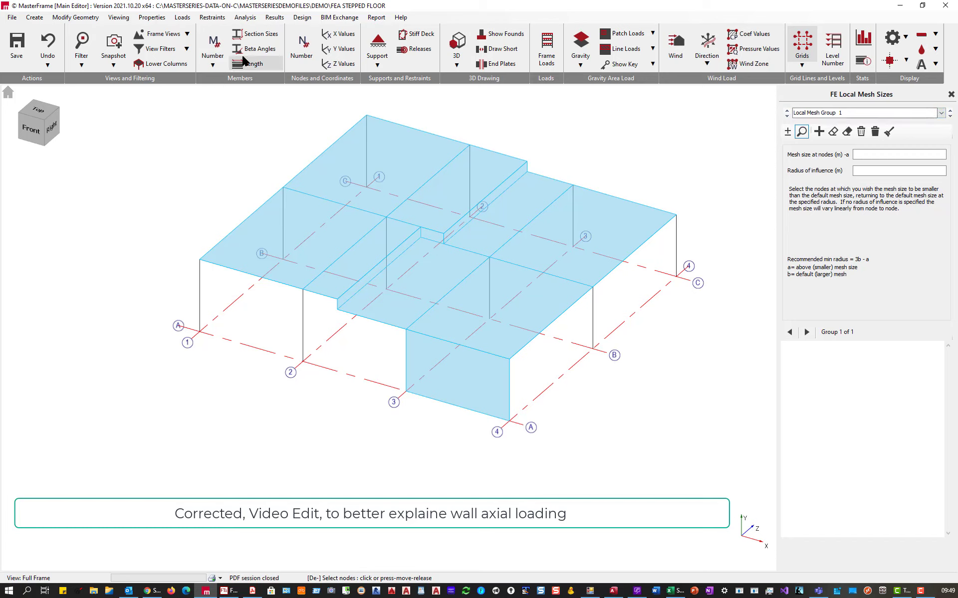
# Assign a finer local surface mesh to the wall between grids A3 and A4.
pyautogui.click(252, 20)
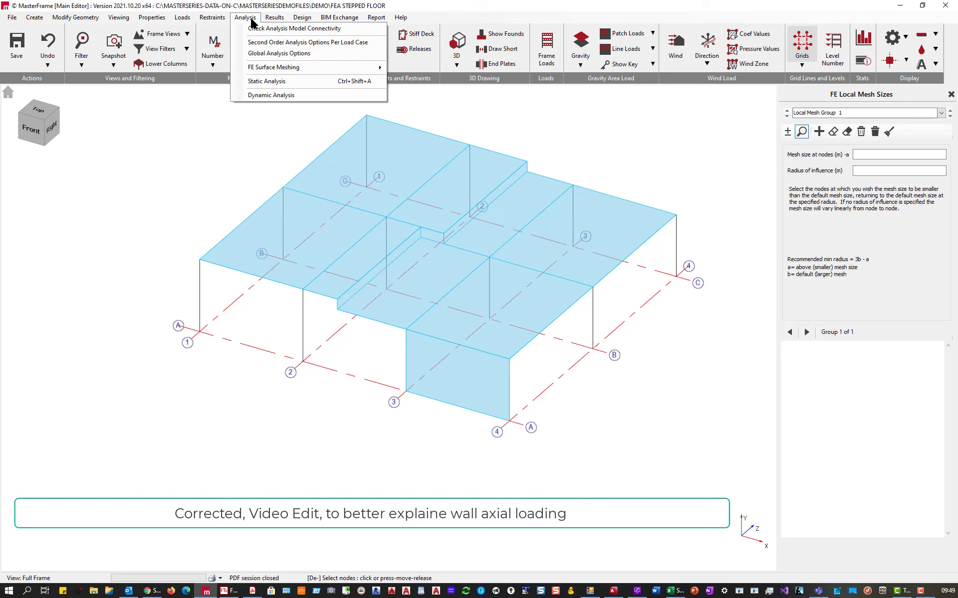
pyautogui.moveTo(292, 69)
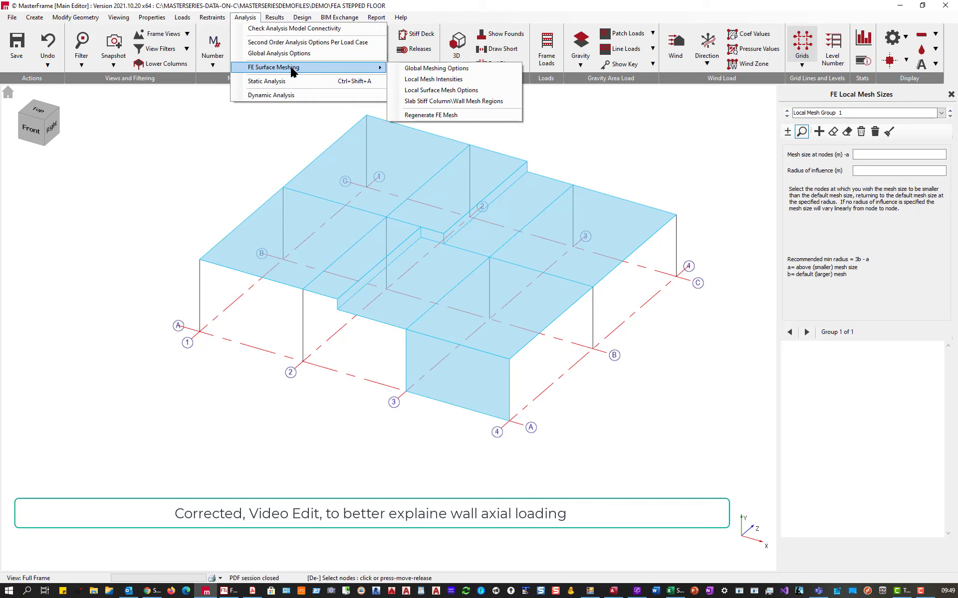
pyautogui.click(448, 91)
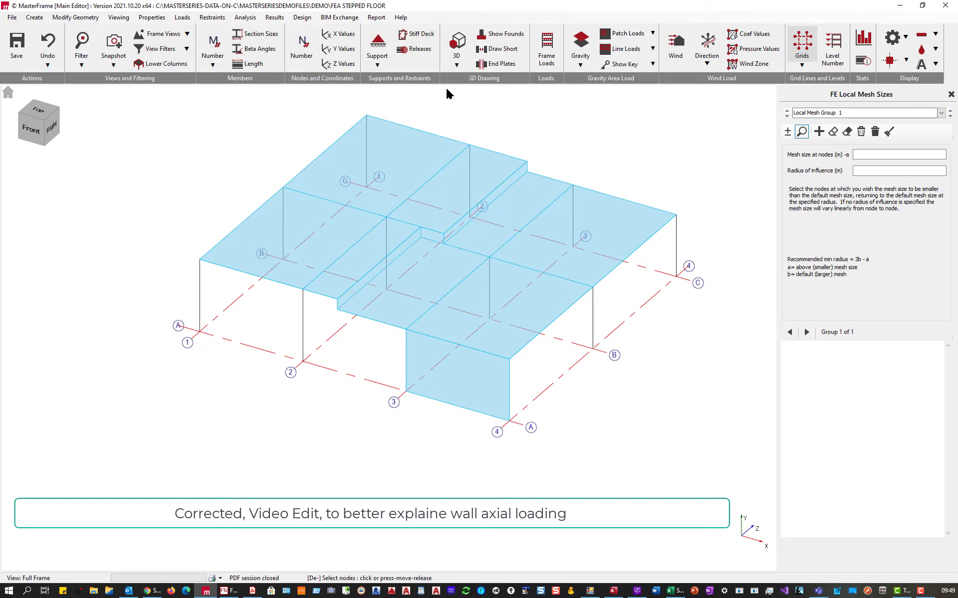
pyautogui.click(508, 391)
pyautogui.click(854, 163)
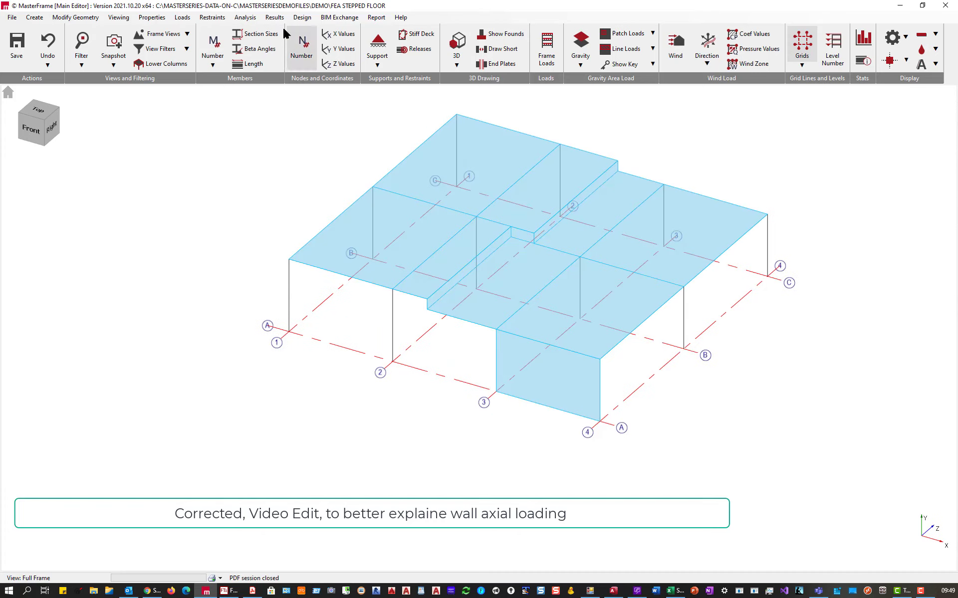
# Regenerate the FE mesh for the stepped floor and its wall.
pyautogui.click(245, 18)
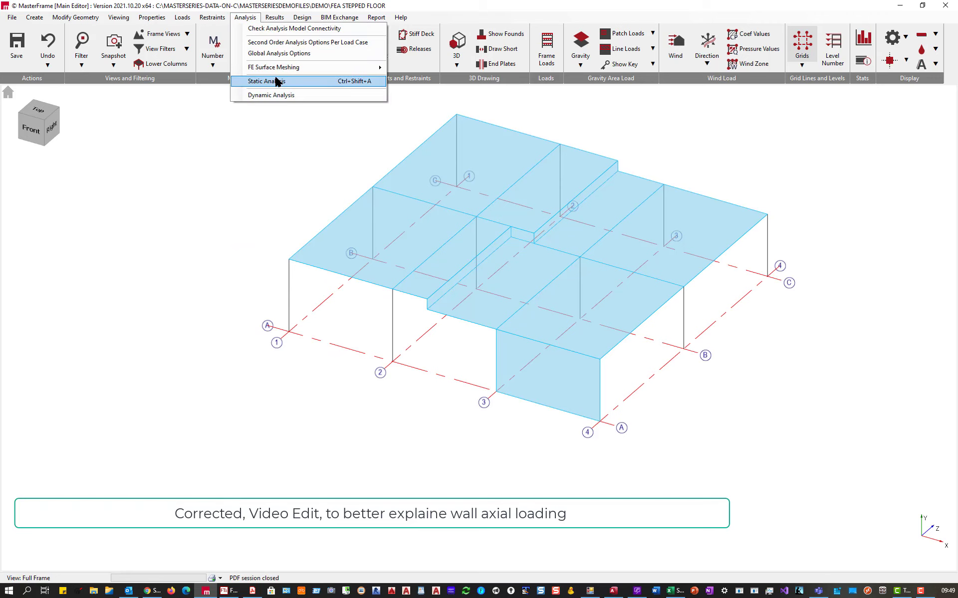
pyautogui.moveTo(279, 67)
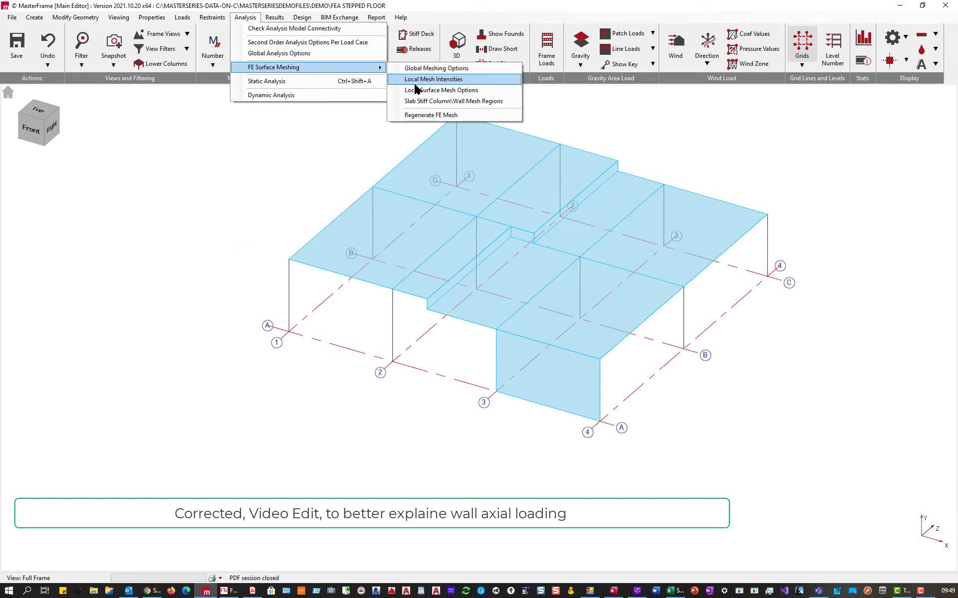
pyautogui.click(441, 115)
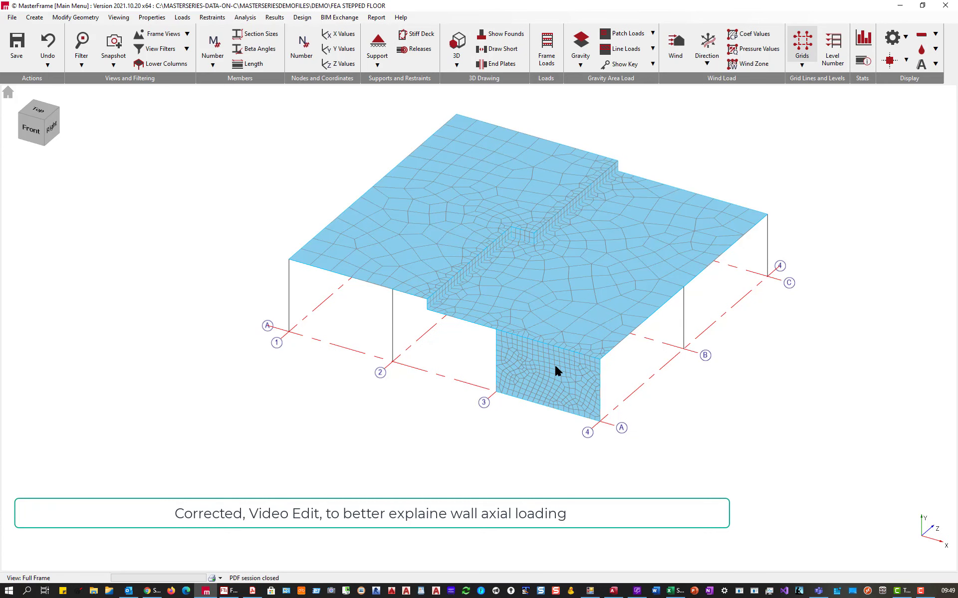
# Analyse both load cases as a Space Frame to obtain the graphical analysis results.
pyautogui.click(274, 17)
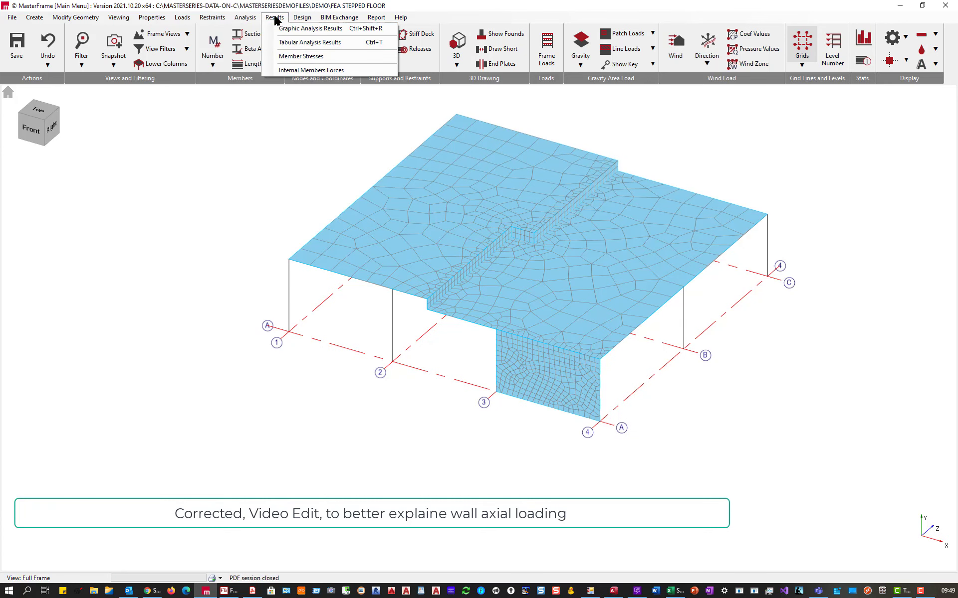
pyautogui.click(314, 29)
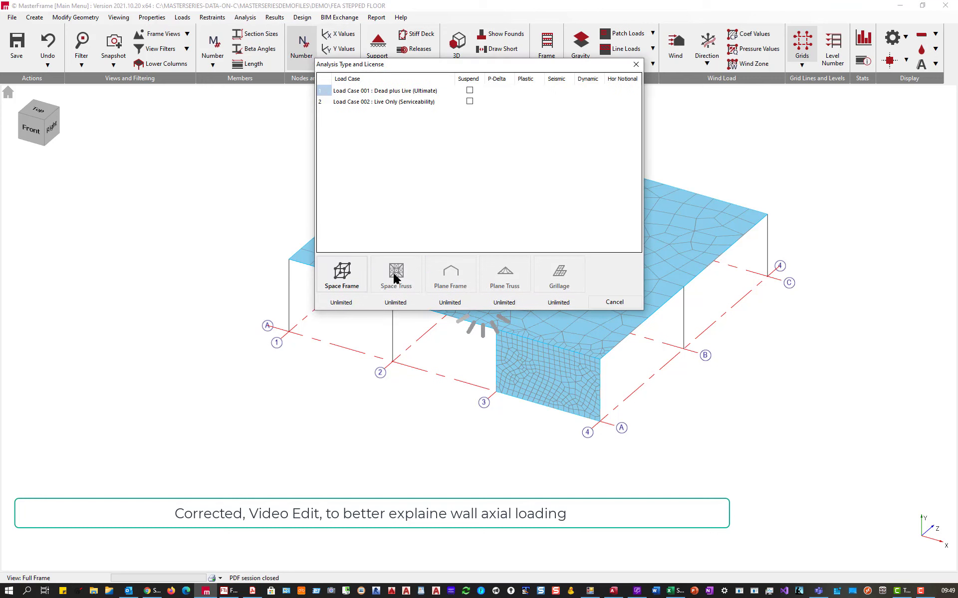
pyautogui.click(343, 279)
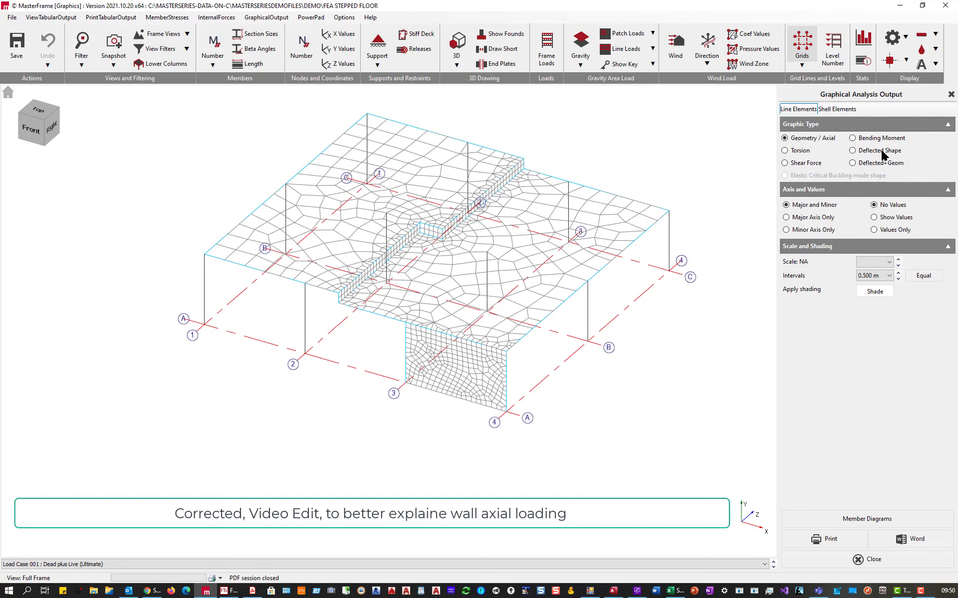
# Show the shell-element Fy membrane section diagram along the wall base and label the intermediate extreme value with its distance.
pyautogui.click(837, 110)
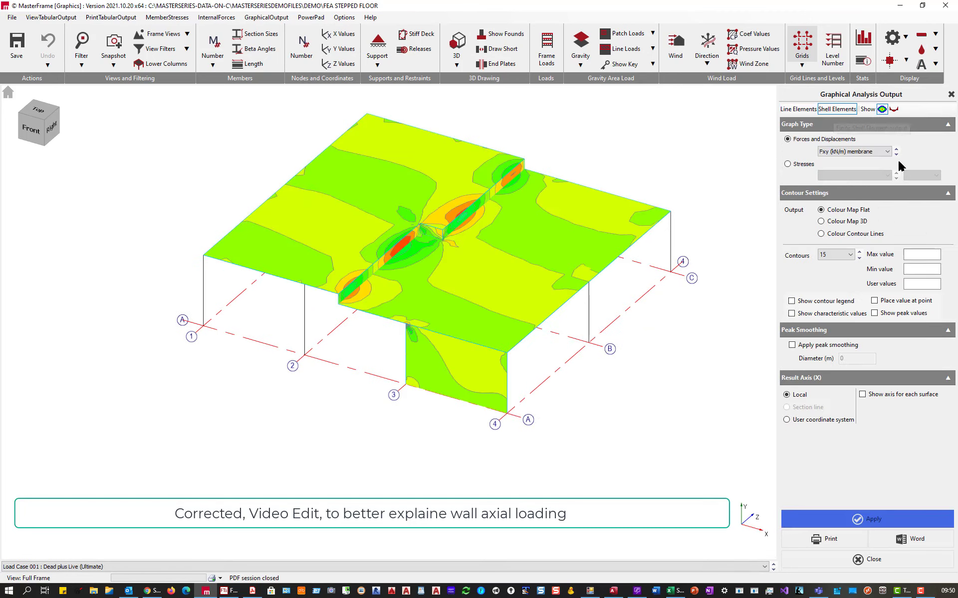
pyautogui.click(894, 110)
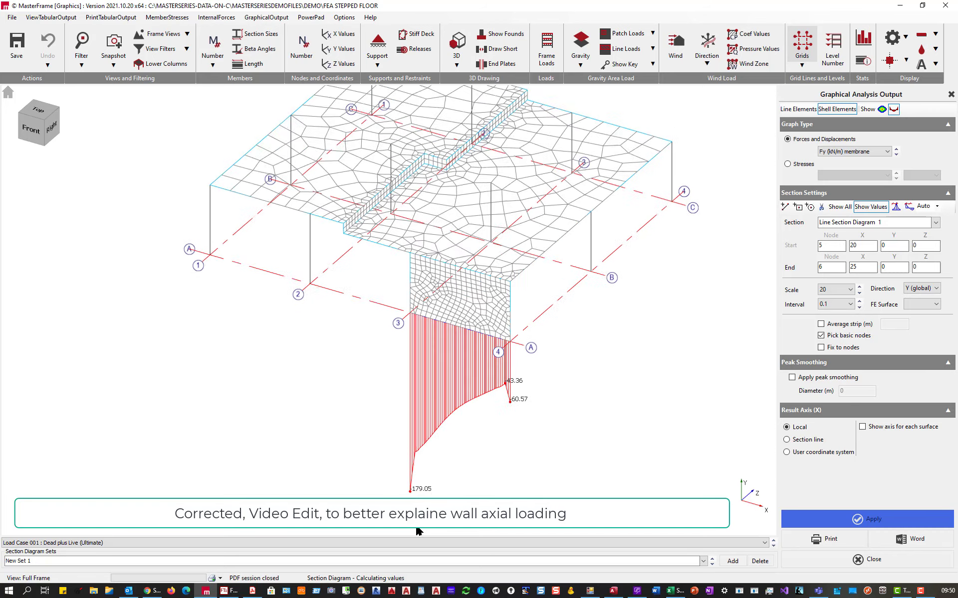
pyautogui.scroll(3, 418, 531)
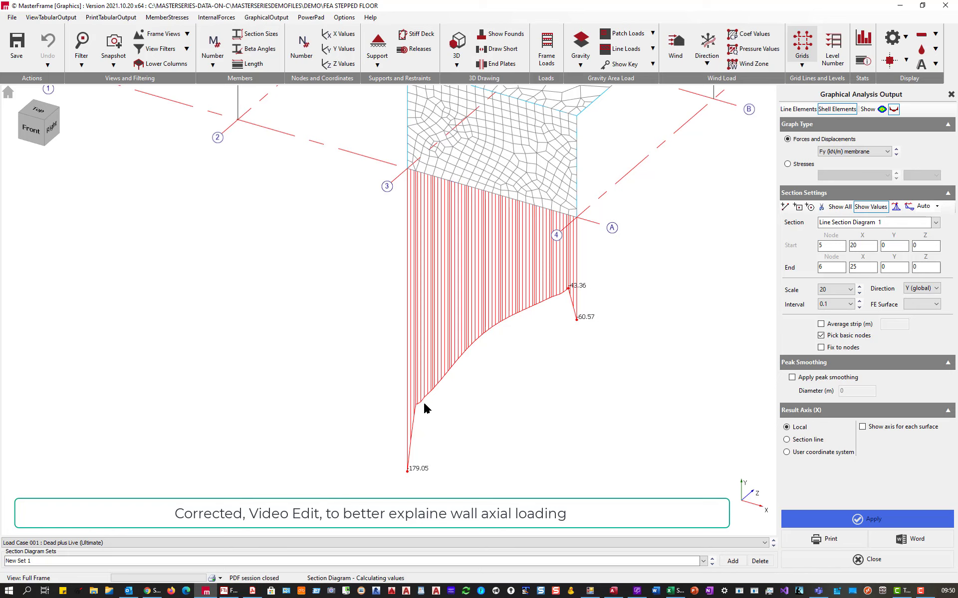
pyautogui.click(896, 207)
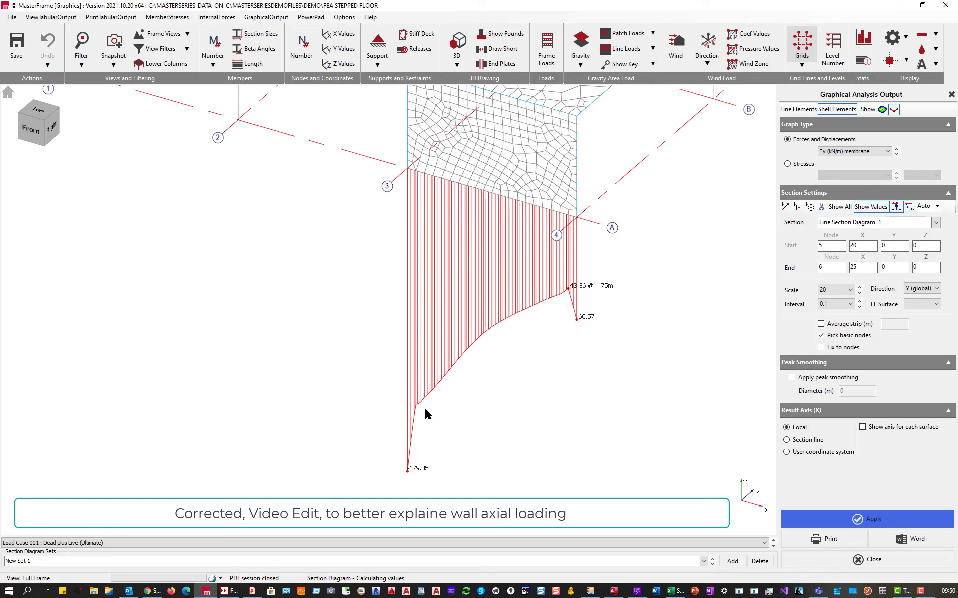
# Set the wall section diagram's interval to 0.2 and examine the axial force distribution in front view.
pyautogui.click(29, 131)
pyautogui.scroll(3, 509, 184)
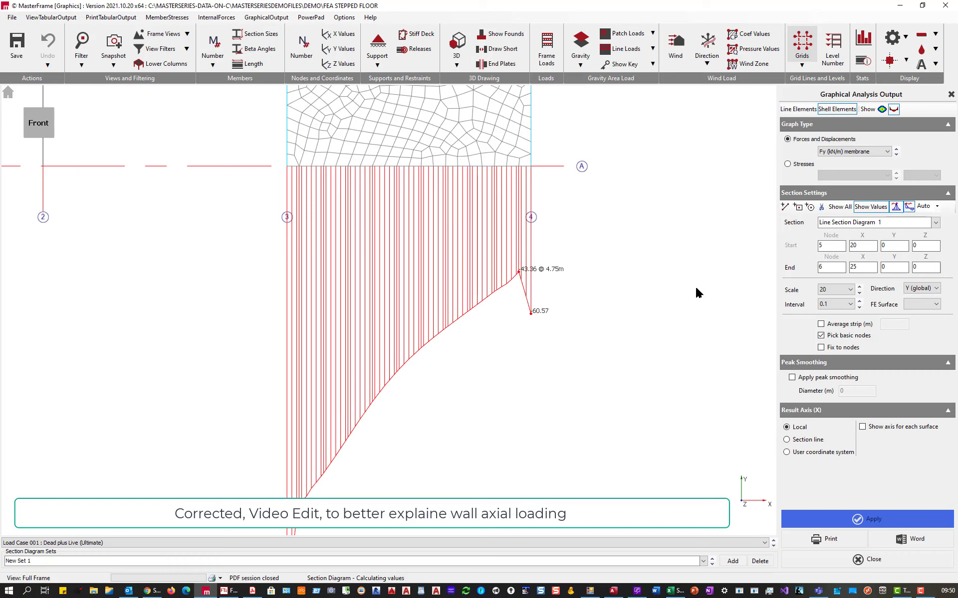
pyautogui.click(858, 307)
pyautogui.click(859, 306)
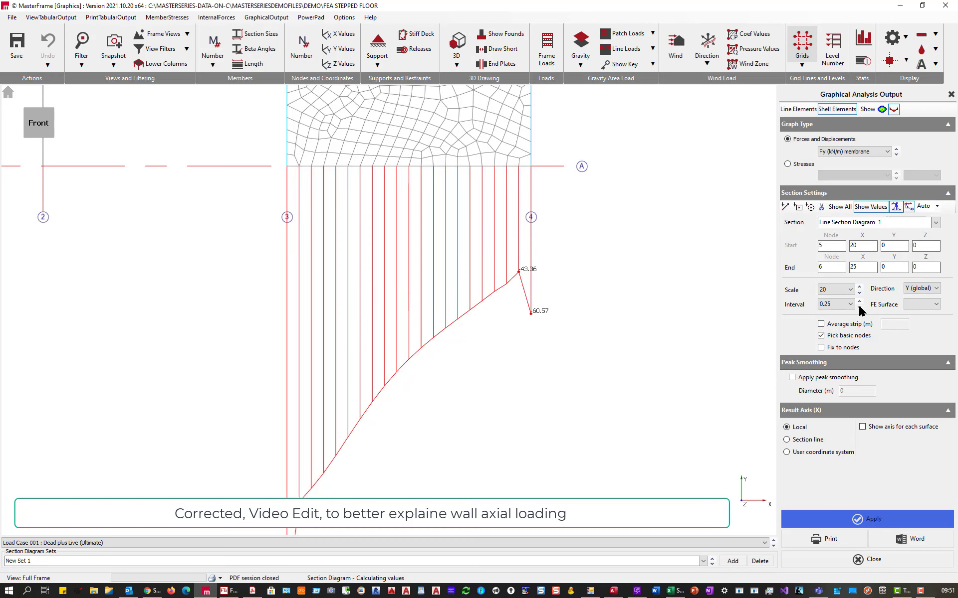
pyautogui.click(859, 307)
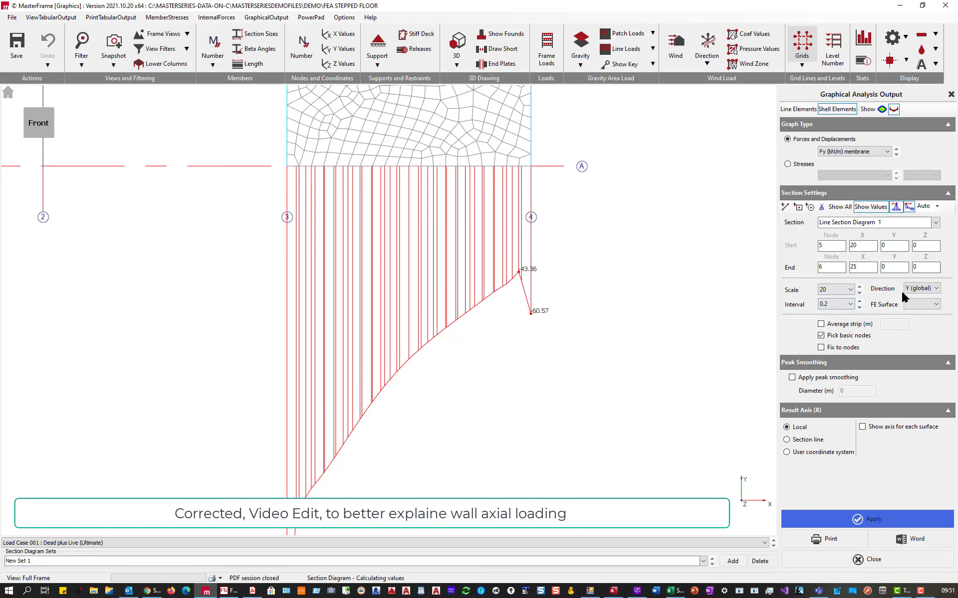
pyautogui.click(920, 306)
pyautogui.click(920, 306)
pyautogui.moveTo(394, 387); pyautogui.dragTo(436, 374, button='middle')
pyautogui.moveTo(397, 444); pyautogui.dragTo(406, 374, button='middle')
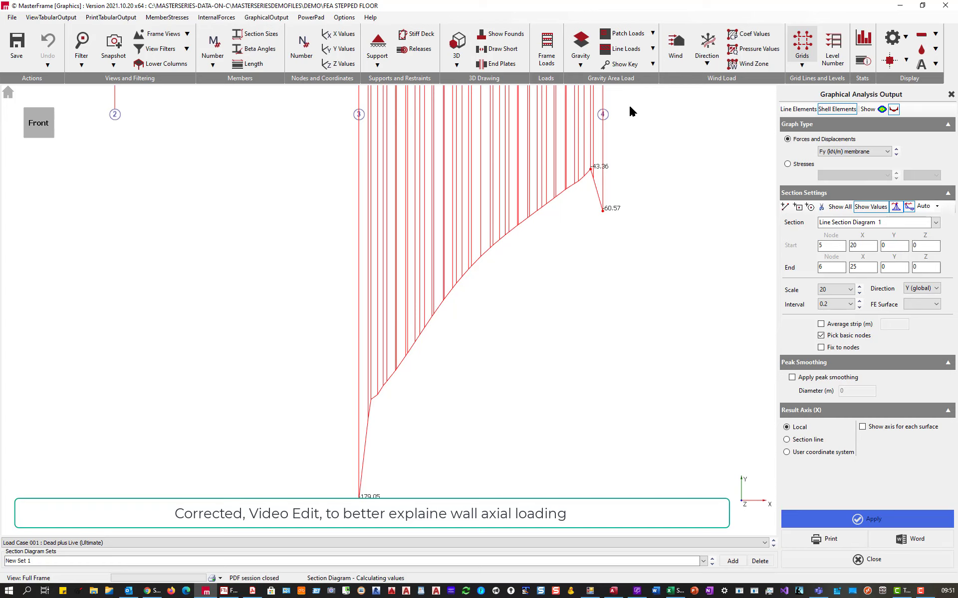
pyautogui.scroll(-3, 434, 291)
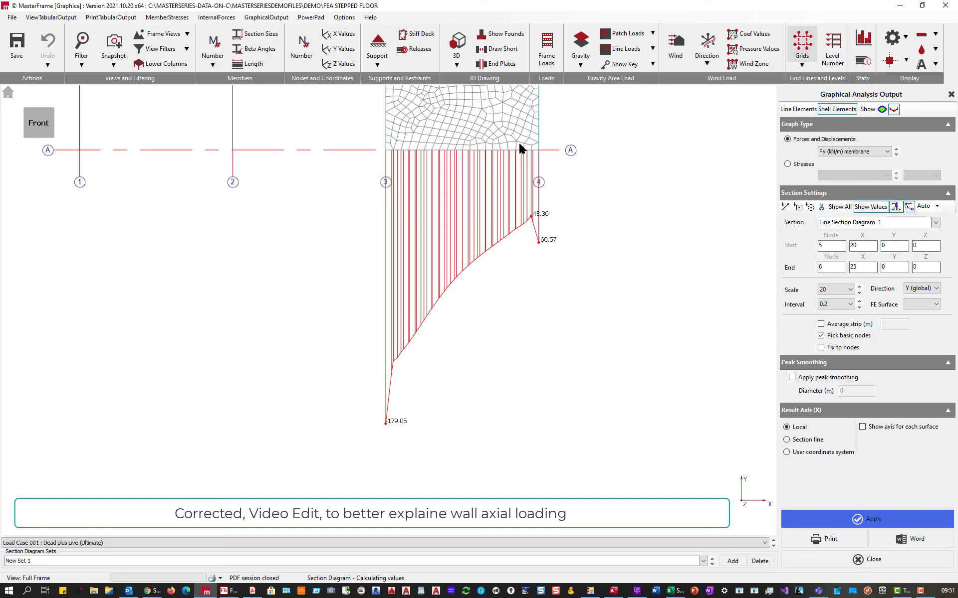
pyautogui.scroll(-3, 457, 222)
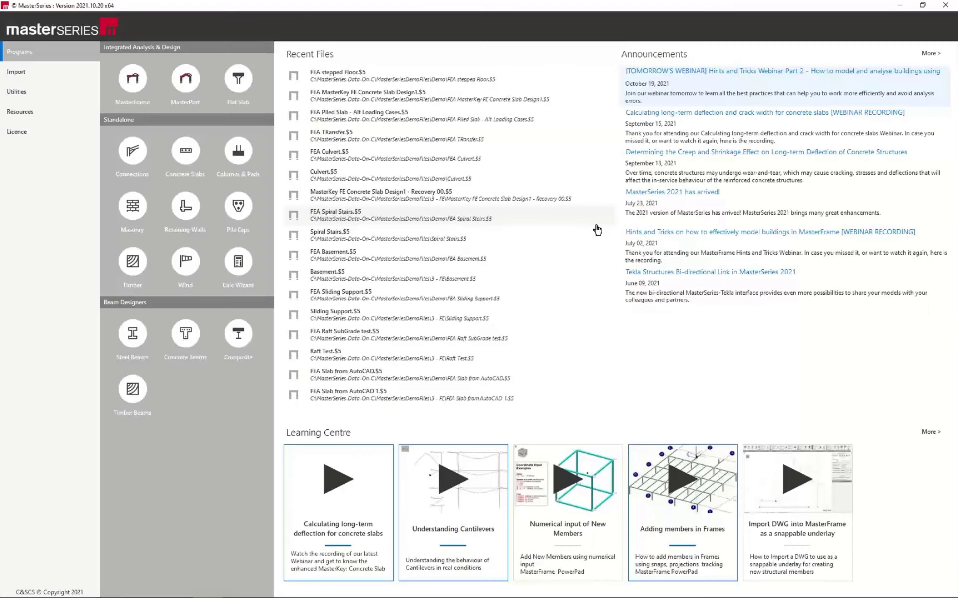
# Open FEA Raft SubGrade test.$5 from the Demo folder and review the load diagram on its four slabs.
pyautogui.click(132, 78)
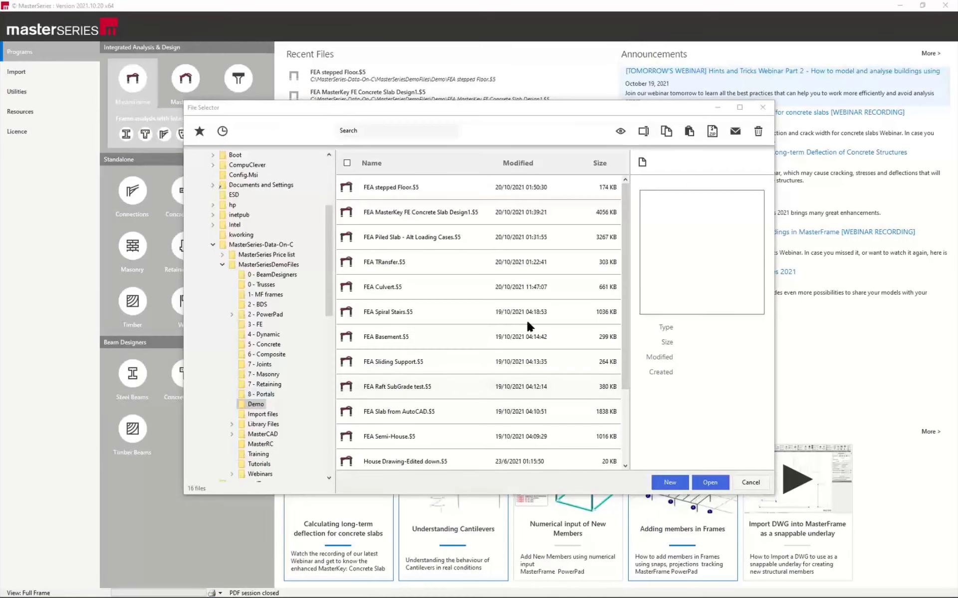
pyautogui.click(387, 388)
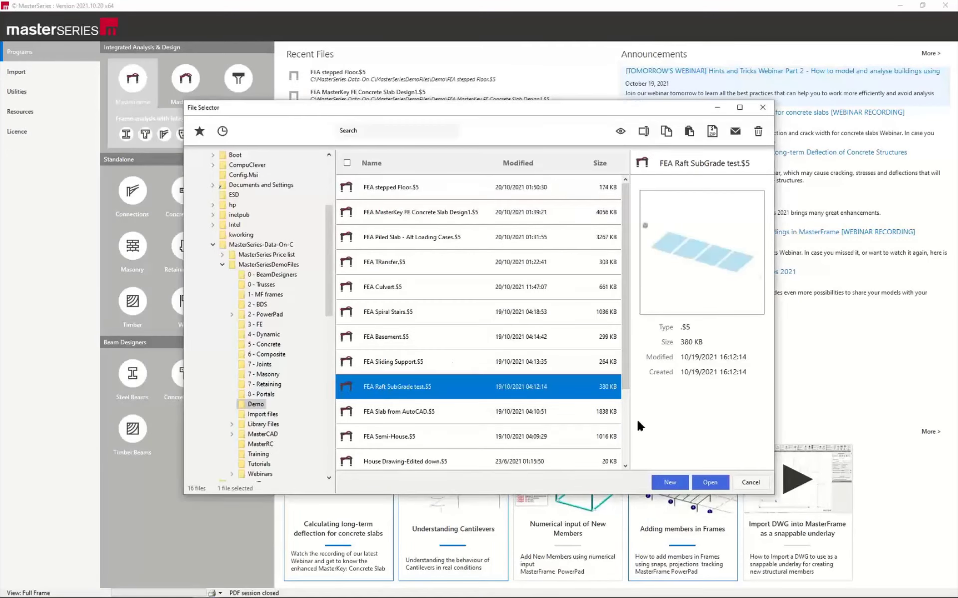
pyautogui.click(712, 482)
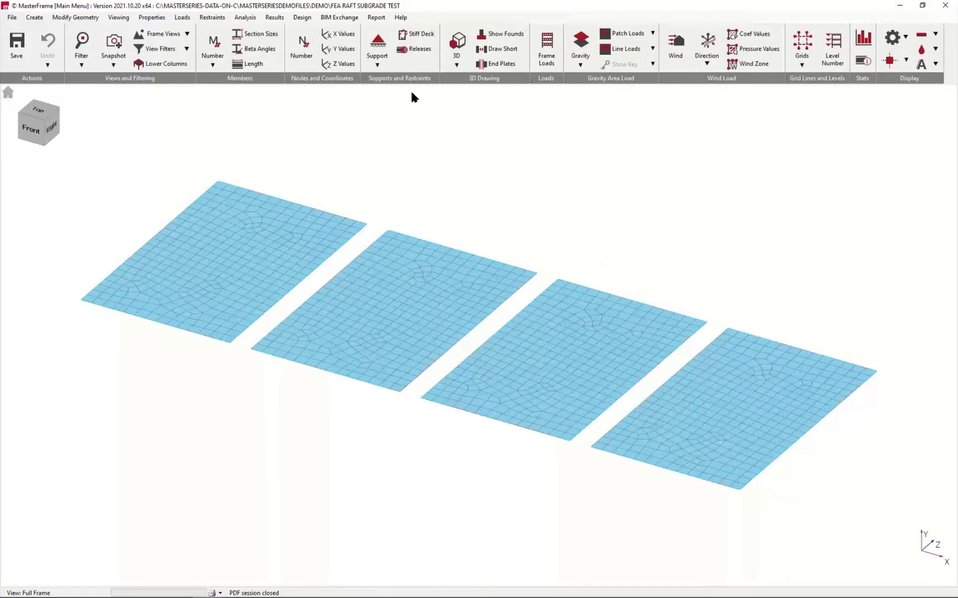
pyautogui.moveTo(823, 284); pyautogui.dragTo(198, 490)
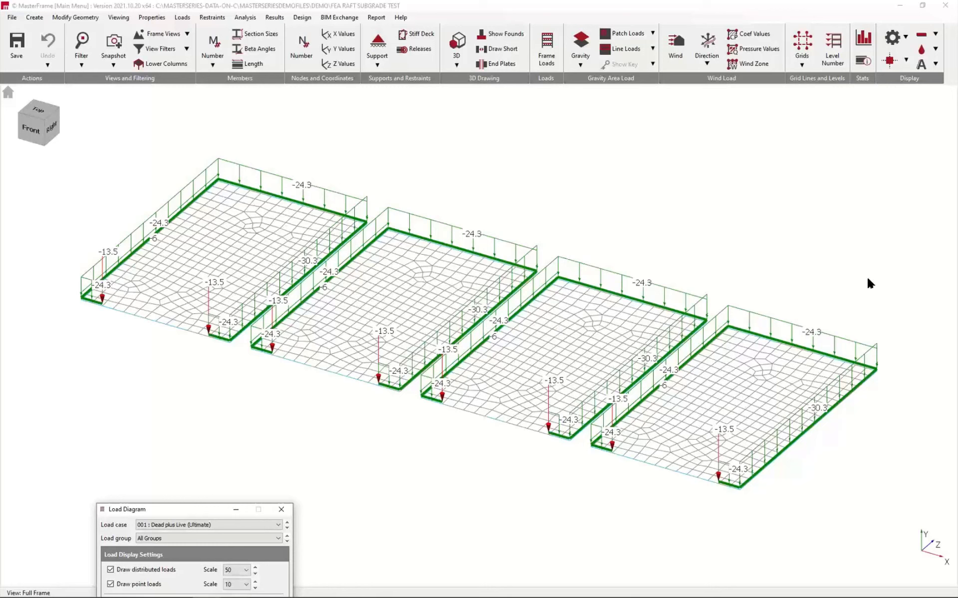
pyautogui.click(280, 510)
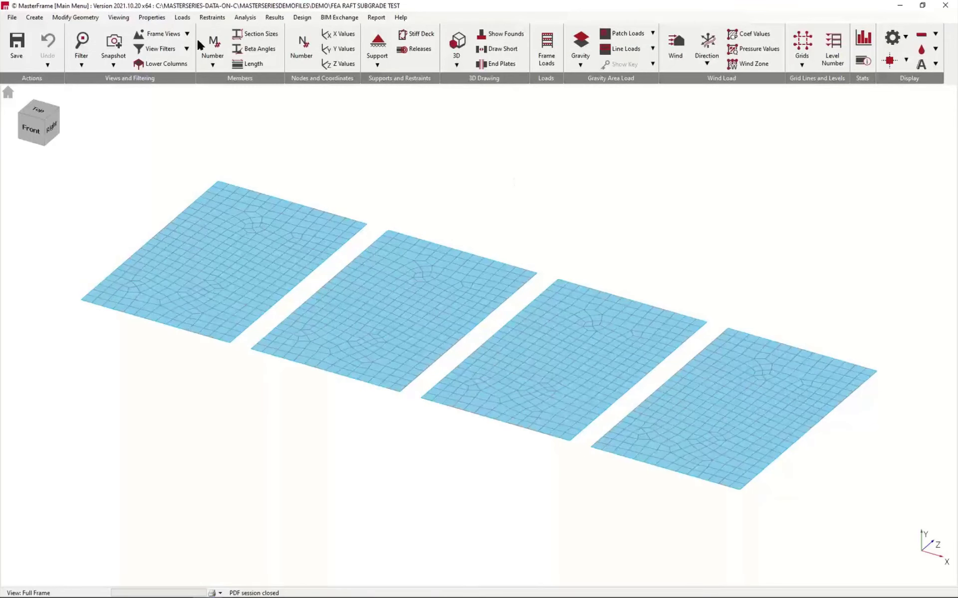
# Examine the full-area vertical spring support stiffness of each of the four raft surfaces.
pyautogui.click(144, 18)
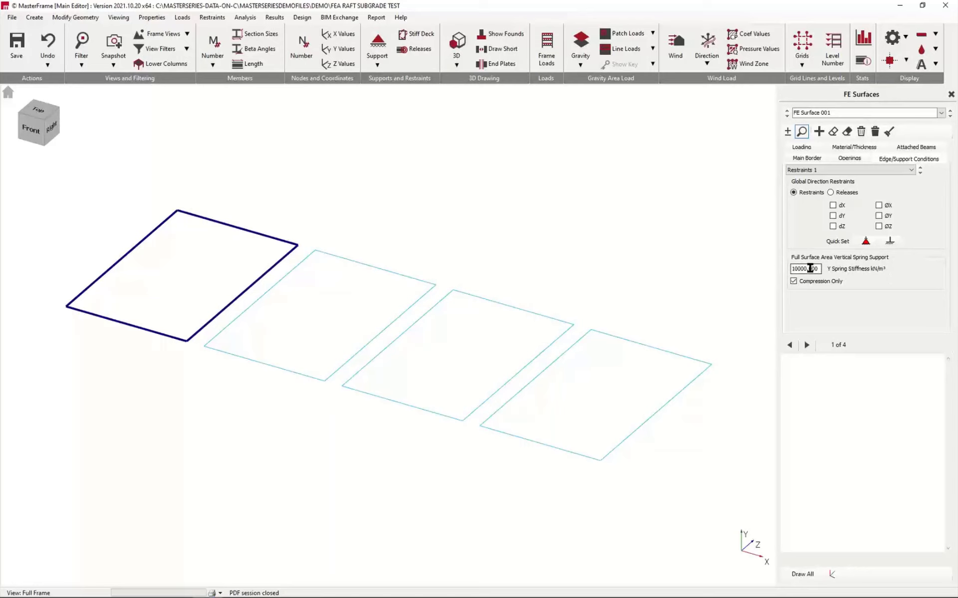
pyautogui.click(294, 375)
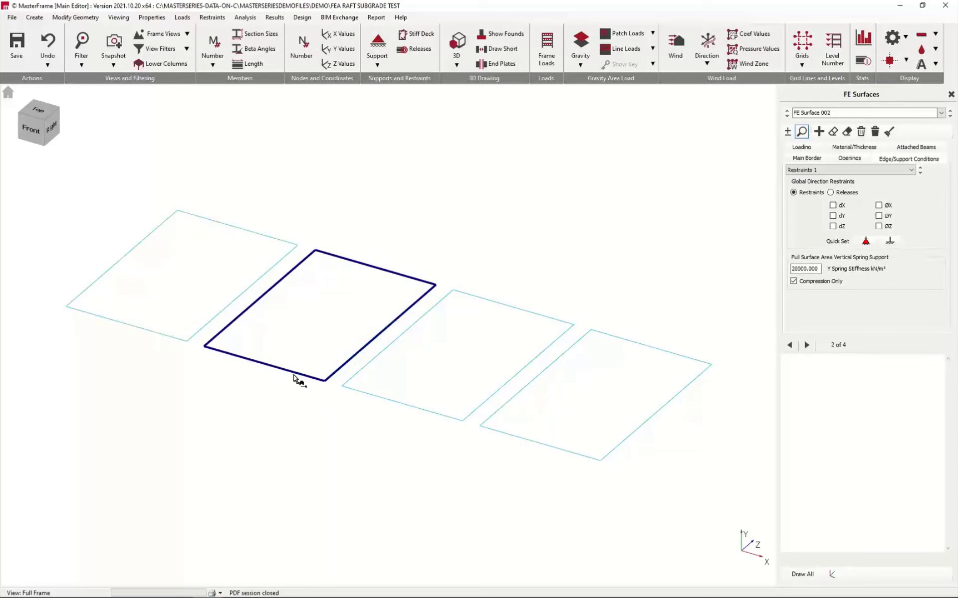
pyautogui.click(397, 402)
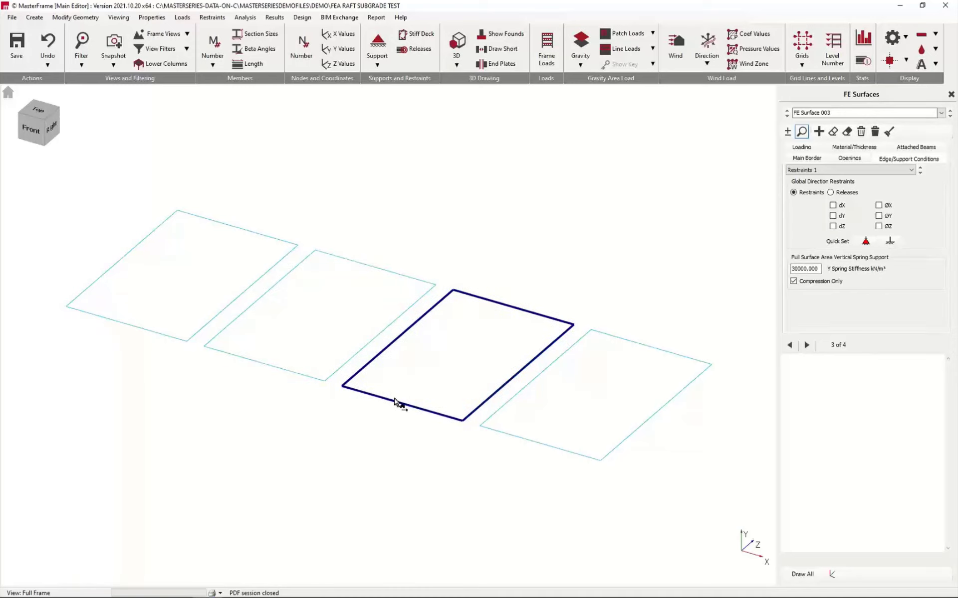
pyautogui.click(534, 443)
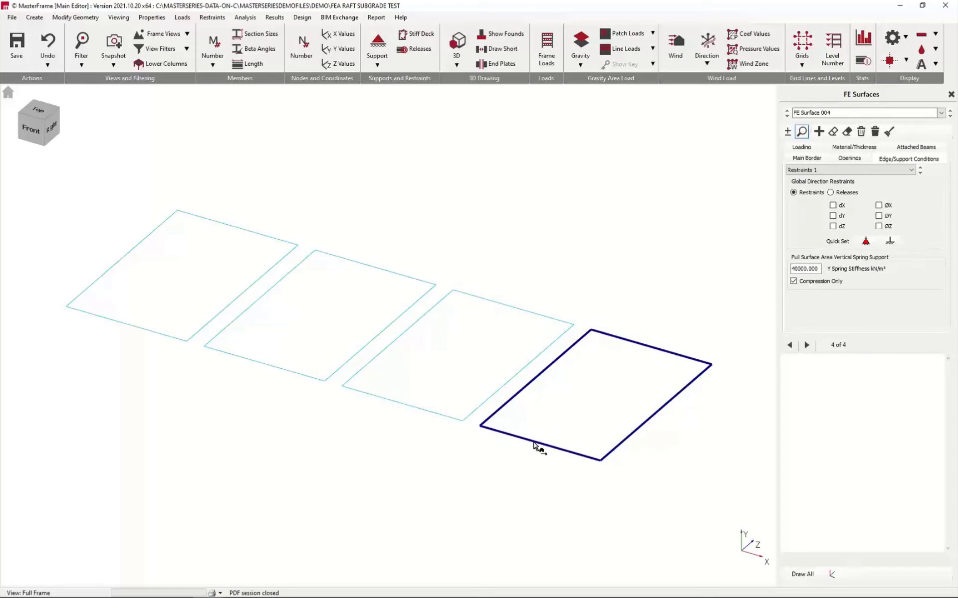
# Show the graphical analysis results of the four raft slabs as deflected shape plus geometry.
pyautogui.click(271, 21)
pyautogui.click(291, 30)
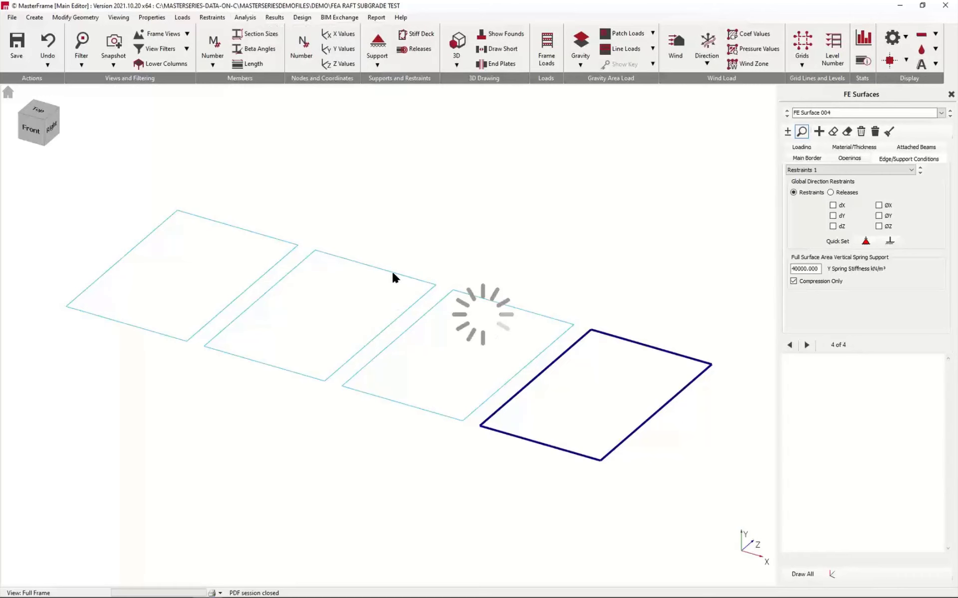
pyautogui.click(351, 281)
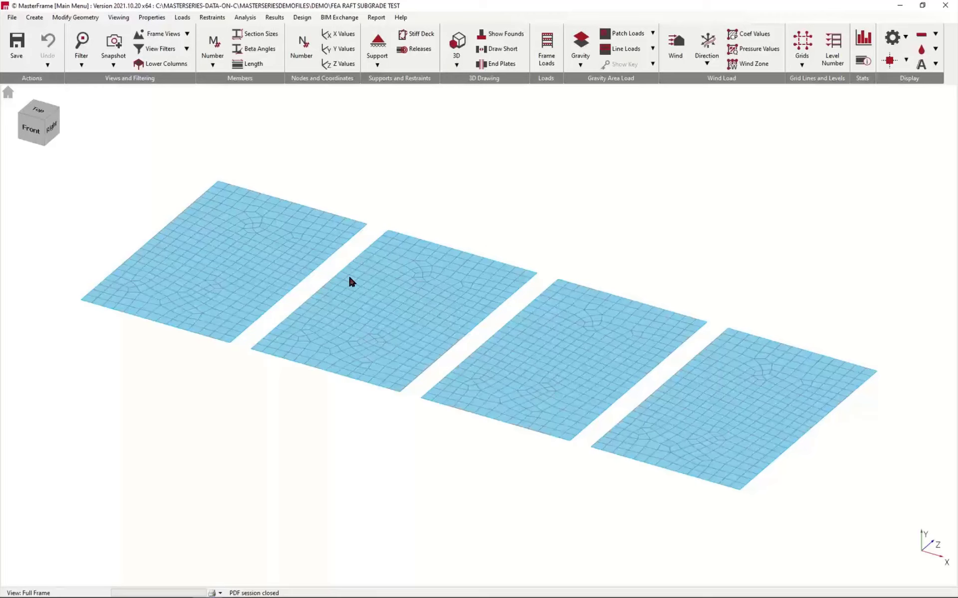
pyautogui.click(275, 18)
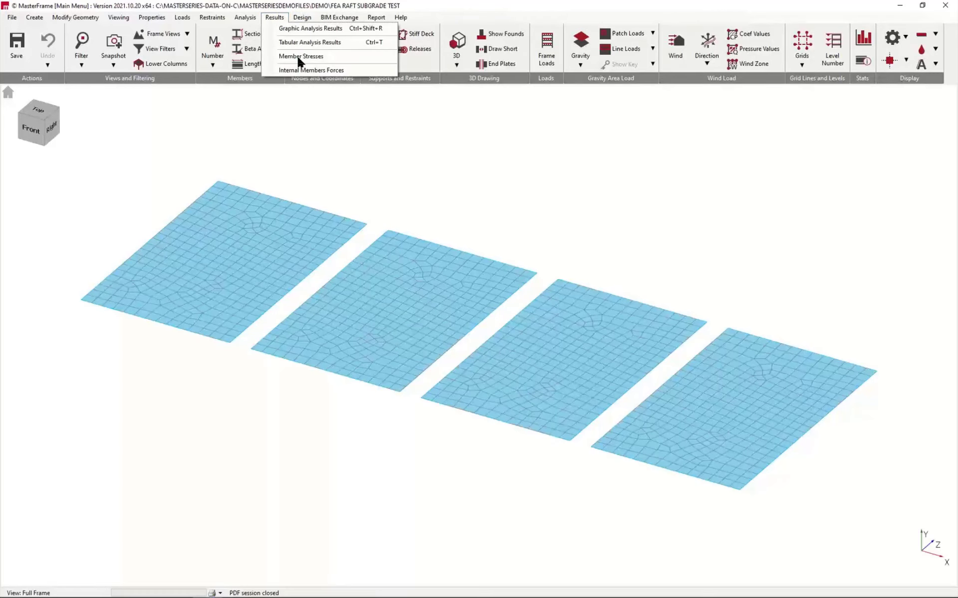
pyautogui.click(303, 28)
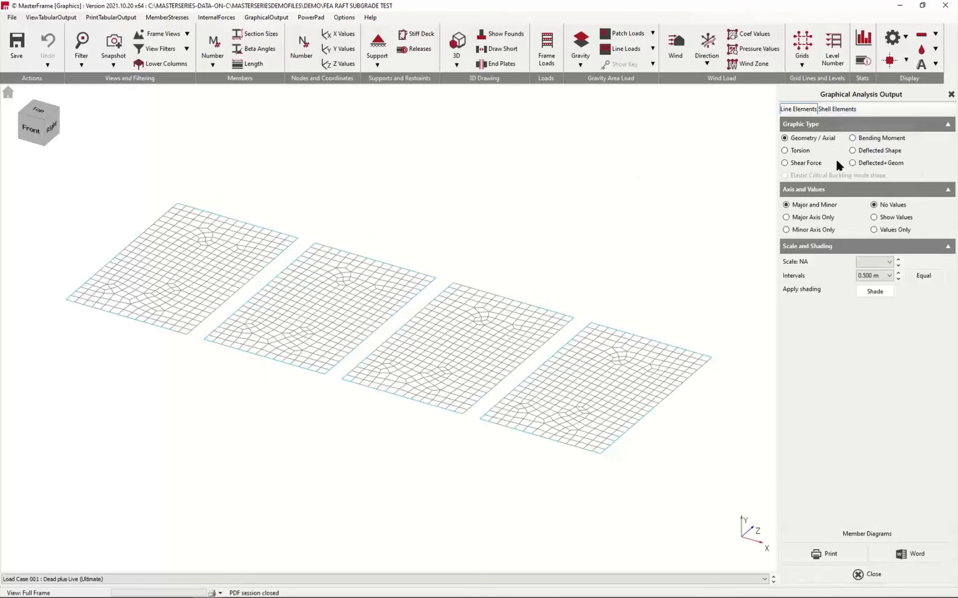
pyautogui.click(875, 165)
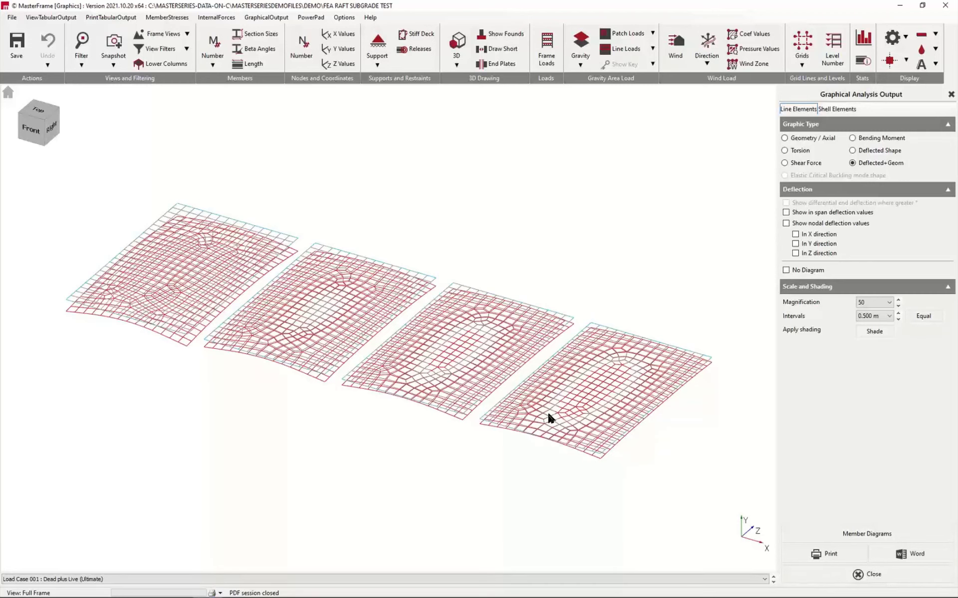
# Examine the shell-element Wood & Armer moment contours of the four rafts in top view, first Mrx and then Mry.
pyautogui.click(836, 108)
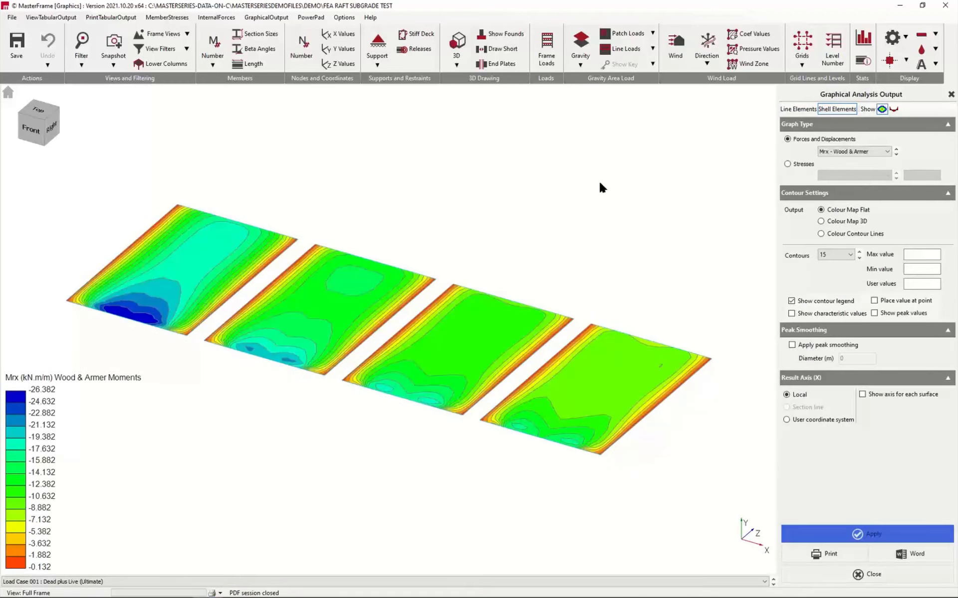
pyautogui.click(40, 110)
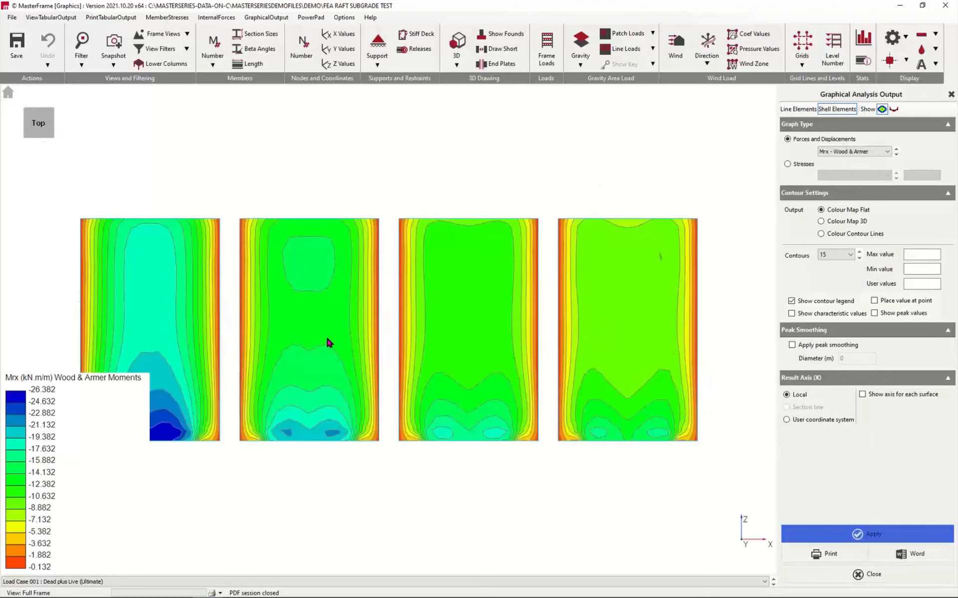
pyautogui.moveTo(300, 342); pyautogui.dragTo(323, 238, button='middle')
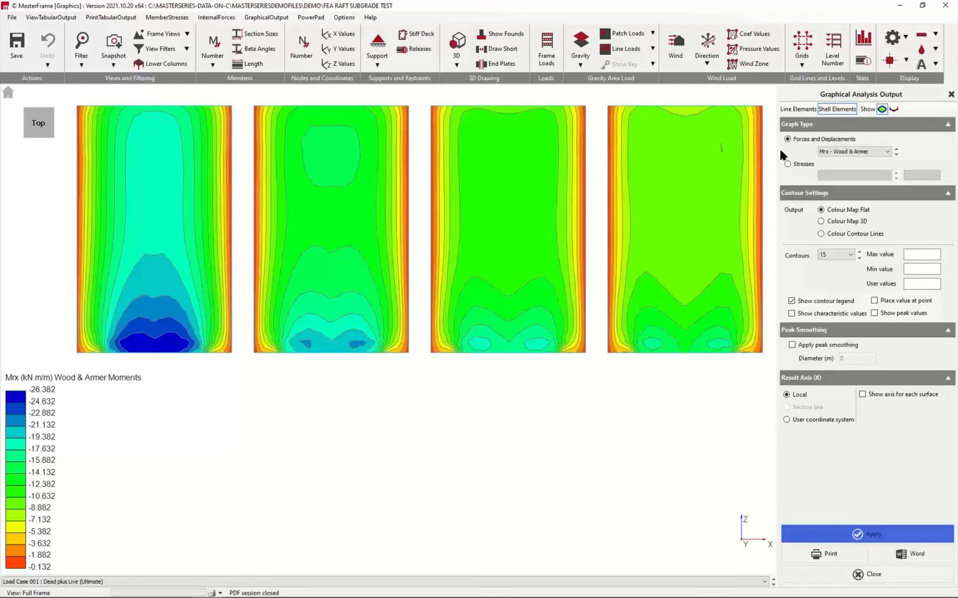
pyautogui.click(861, 152)
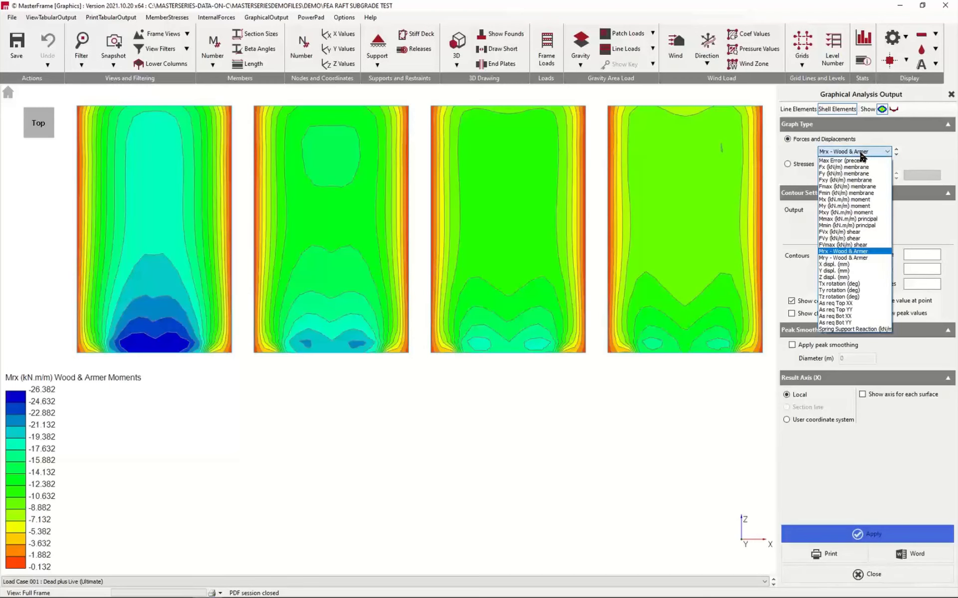
pyautogui.click(844, 259)
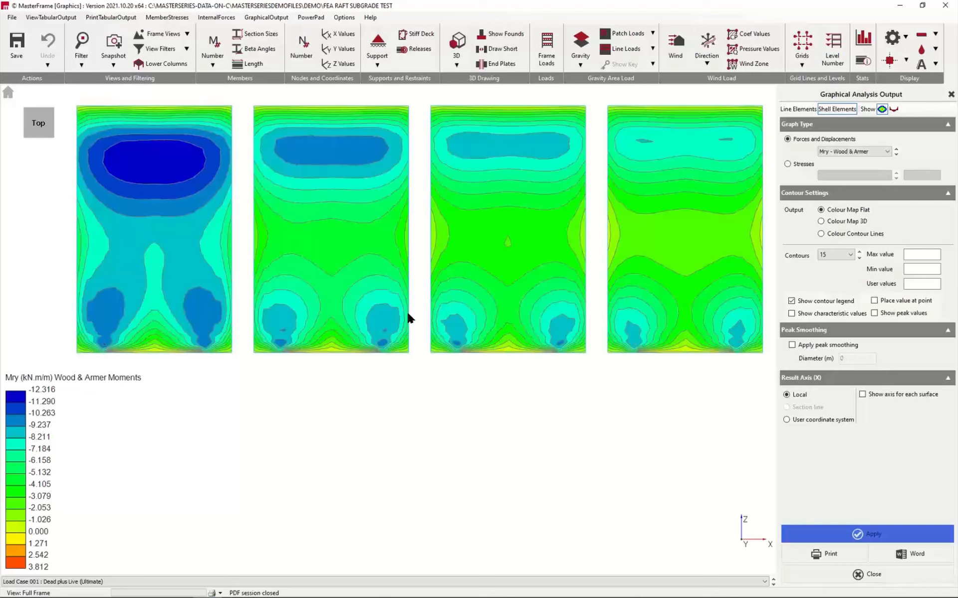
# Switch to the browser and check the clayey soil subgrade reaction values in Table C.3 of appc_soil_properties_718.pdf.
pyautogui.moveTo(192, 592)
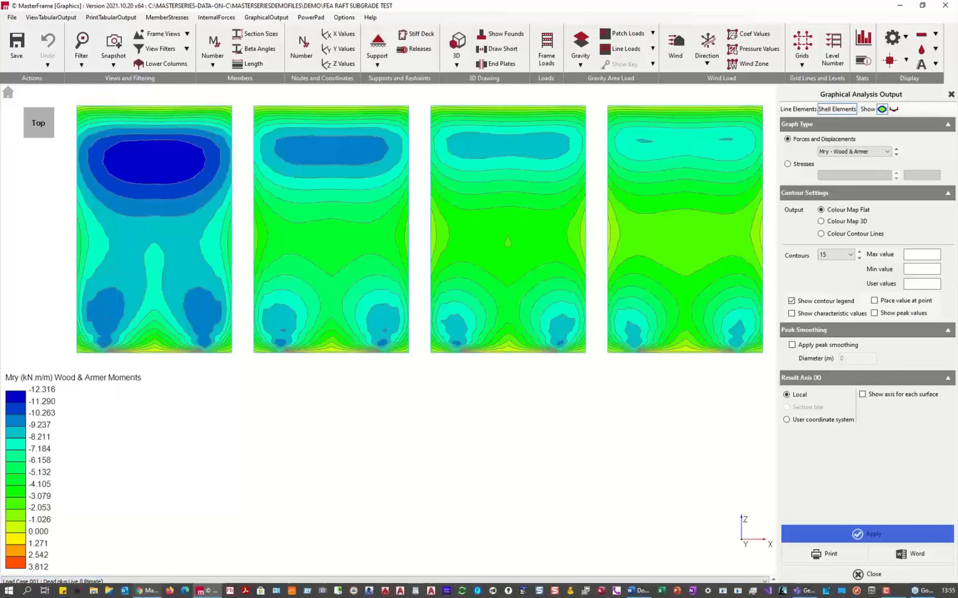
pyautogui.click(147, 591)
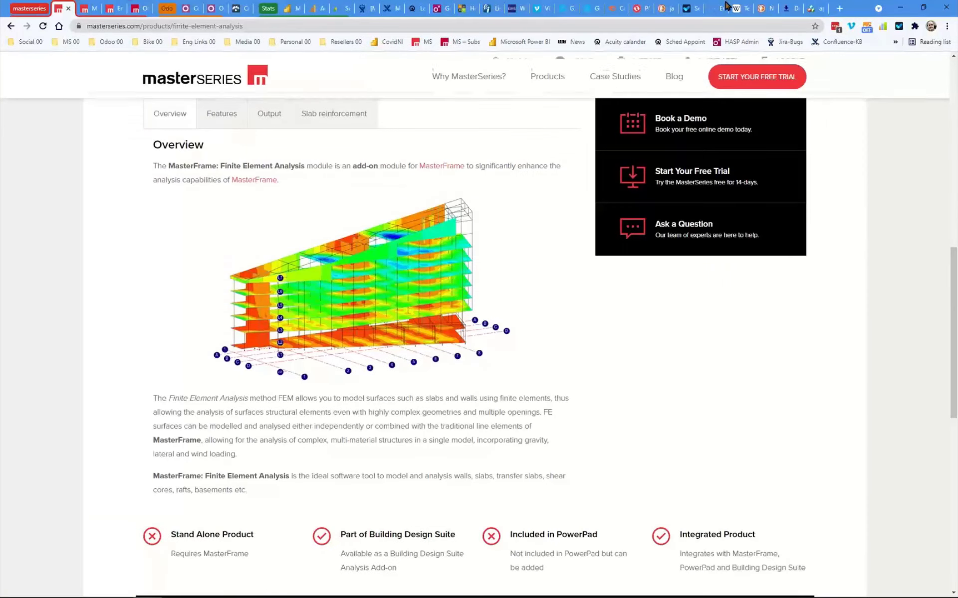
pyautogui.click(811, 8)
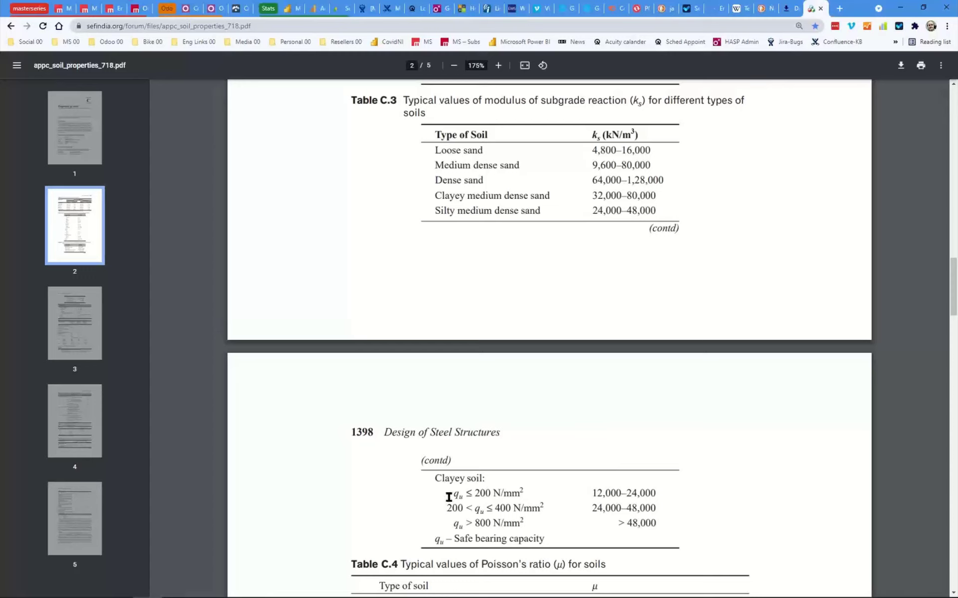
pyautogui.moveTo(451, 496); pyautogui.dragTo(685, 490)
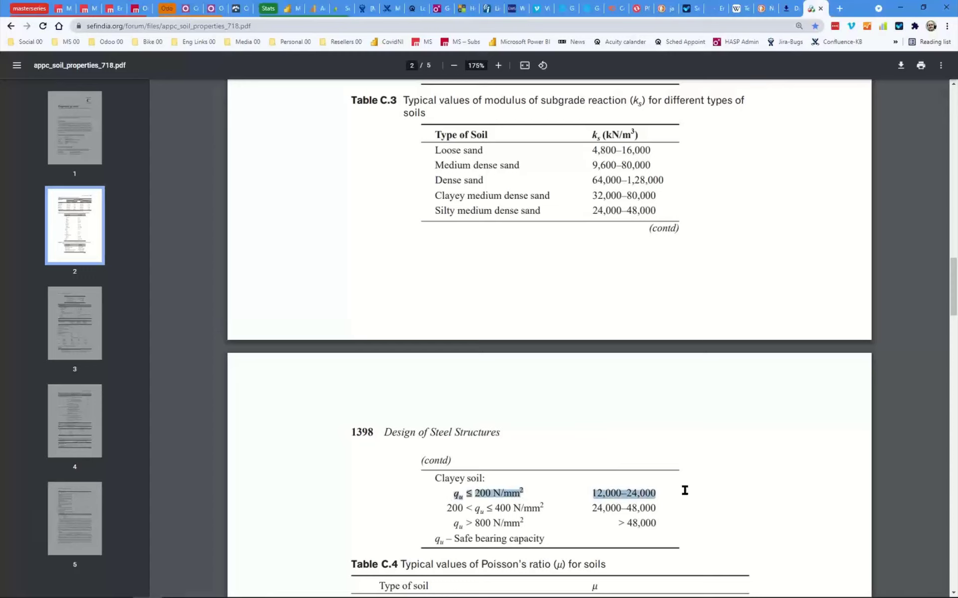
pyautogui.click(541, 496)
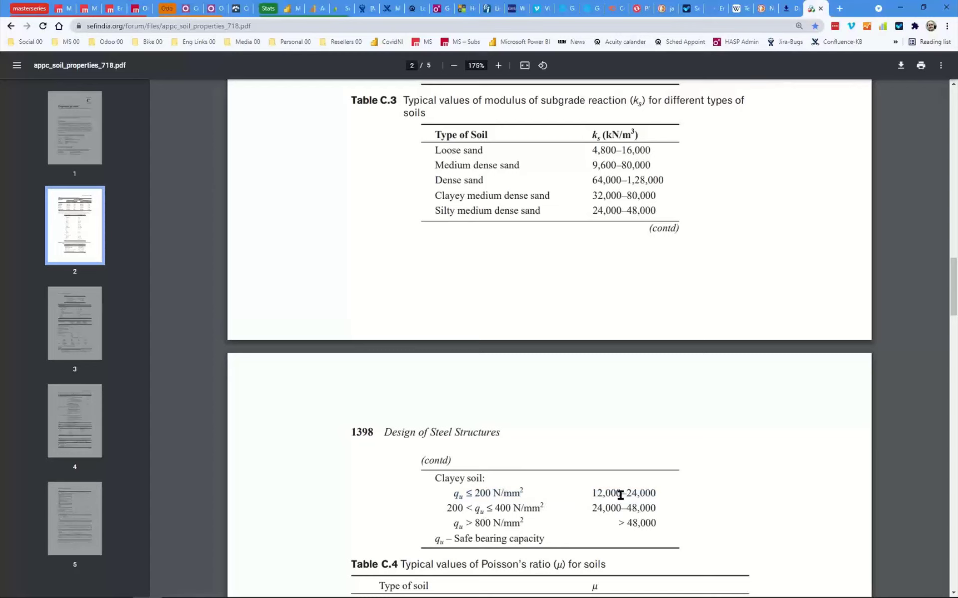
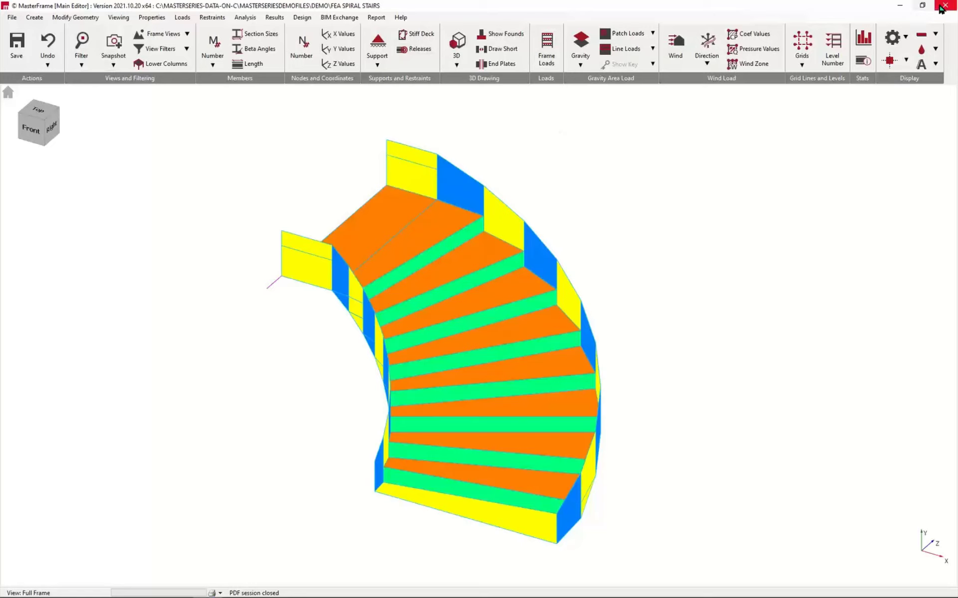
# Close the FEA Spiral Stairs model without saving and open the recent file MasterKey FE Concrete Slab Design1 - Recovery 00.$5.
pyautogui.click(946, 5)
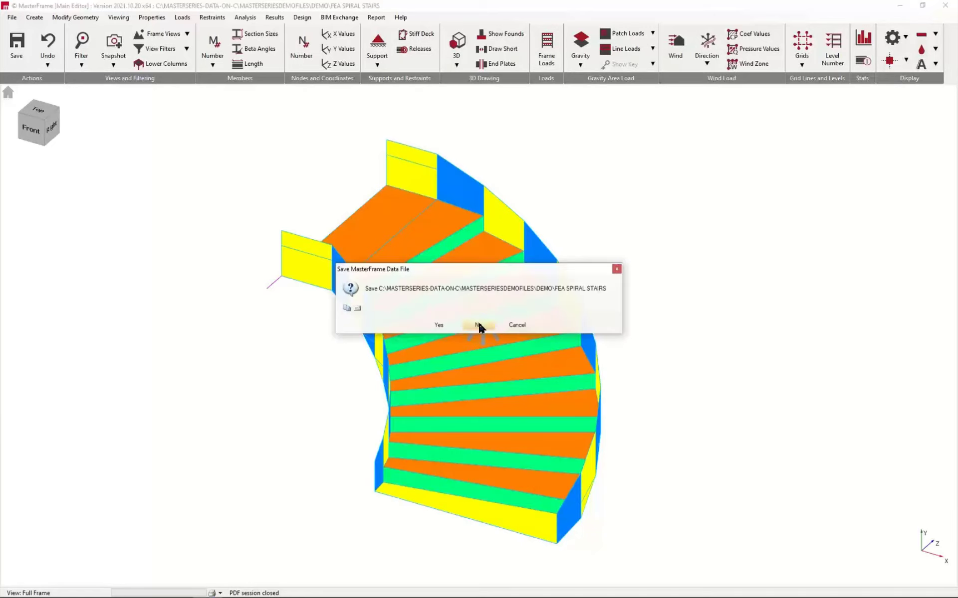
pyautogui.click(478, 325)
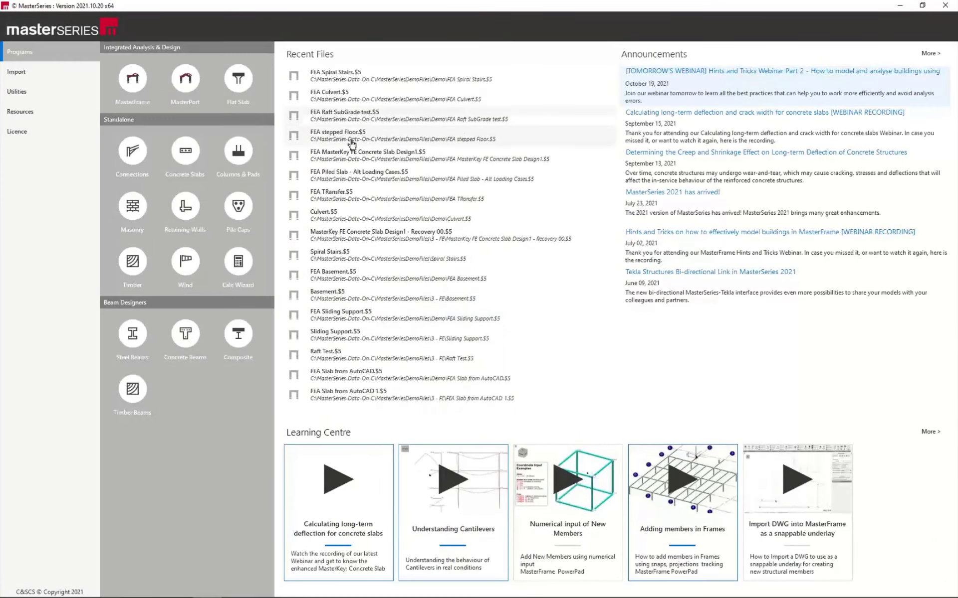
pyautogui.click(328, 239)
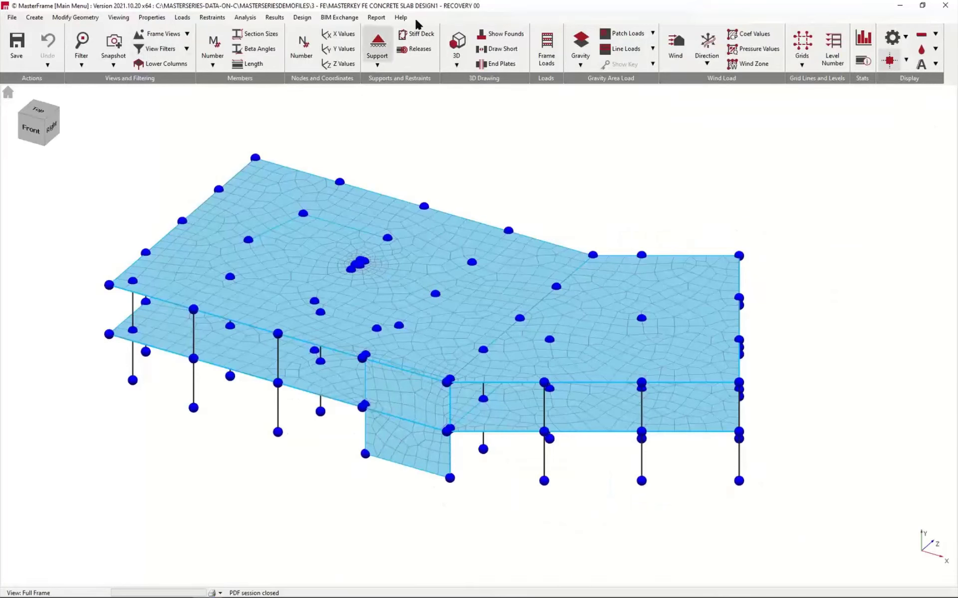
# Open the concrete slab model's graphical analysis results and show the shell-element My moment section diagrams.
pyautogui.click(274, 17)
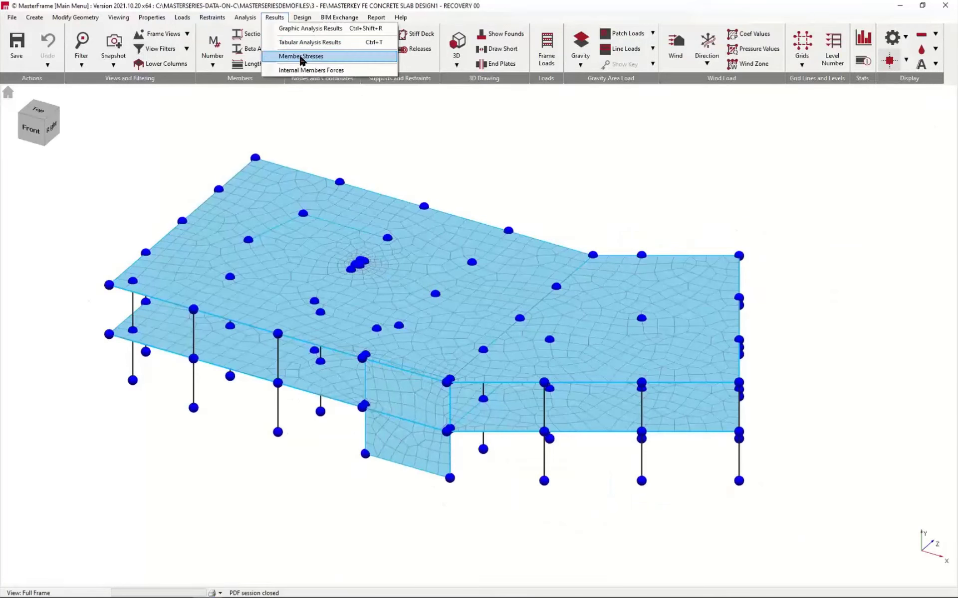
pyautogui.click(306, 29)
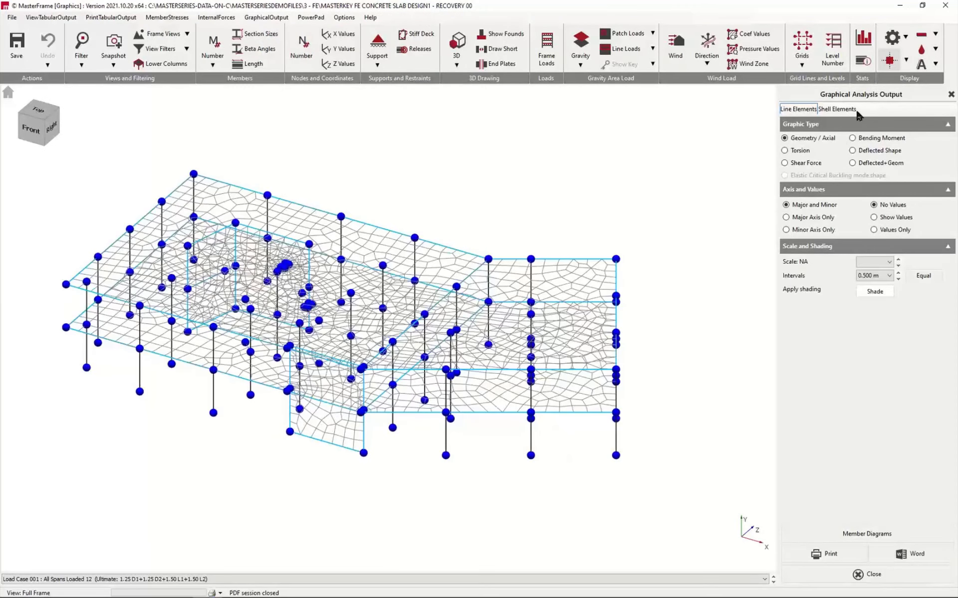
pyautogui.click(854, 110)
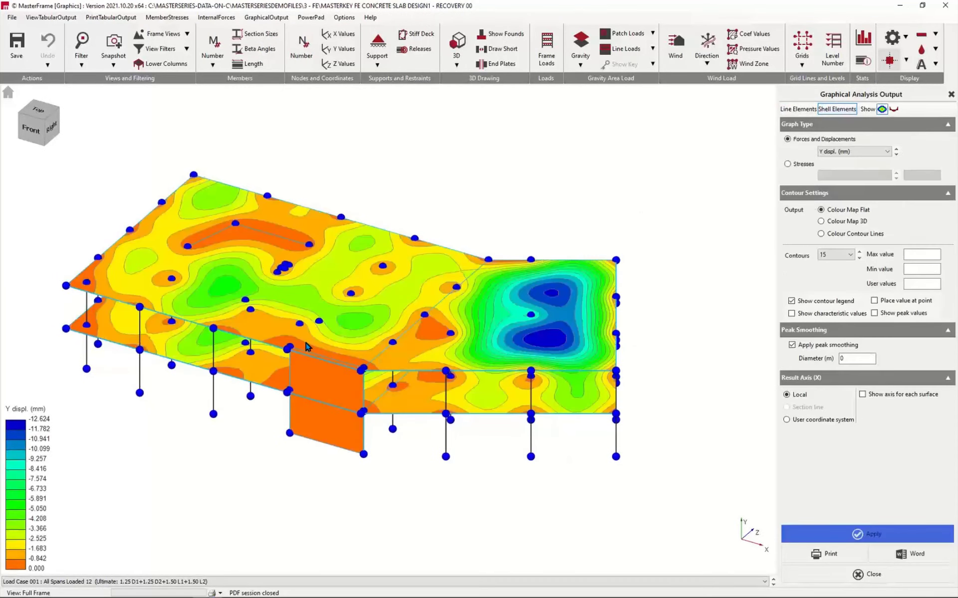
pyautogui.click(893, 109)
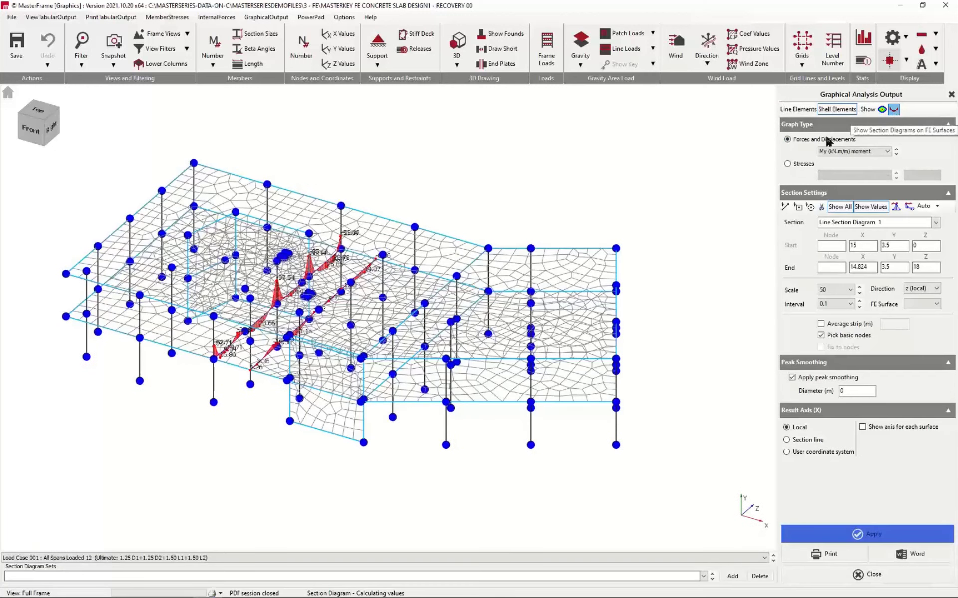
# Limit the frame view to Plan at Level 1 and turn it to a 3D corner view.
pyautogui.click(182, 34)
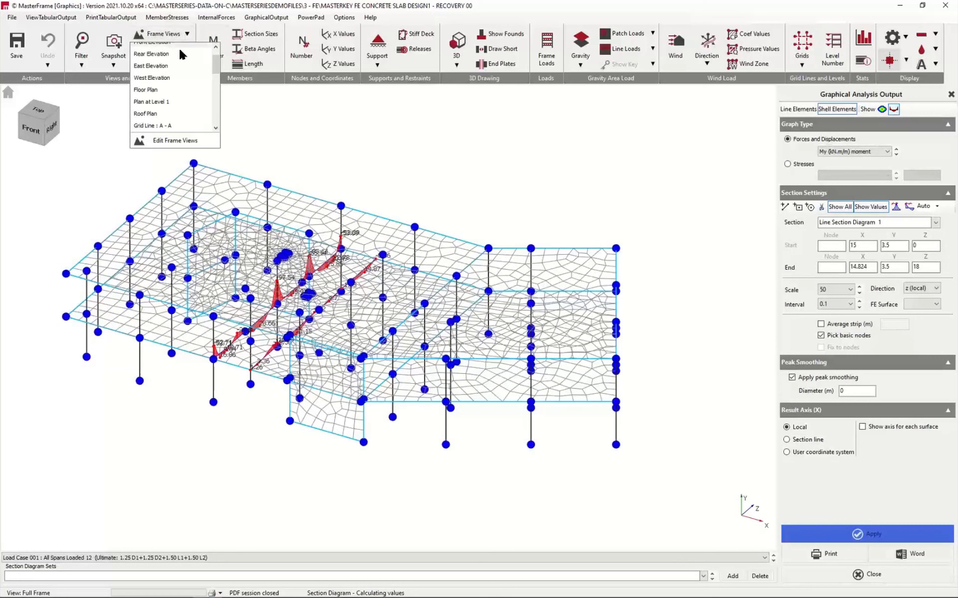
pyautogui.click(157, 103)
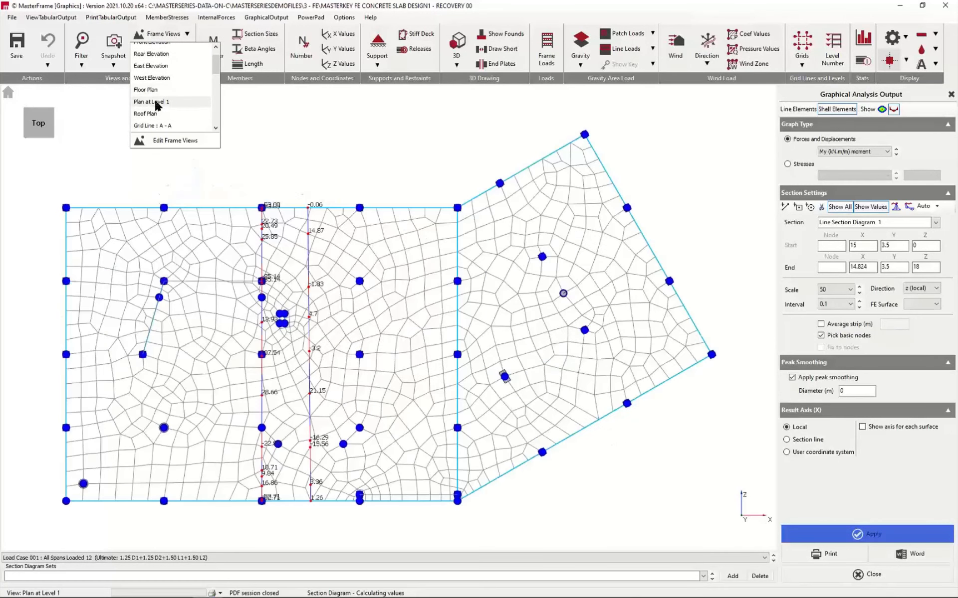
pyautogui.click(54, 138)
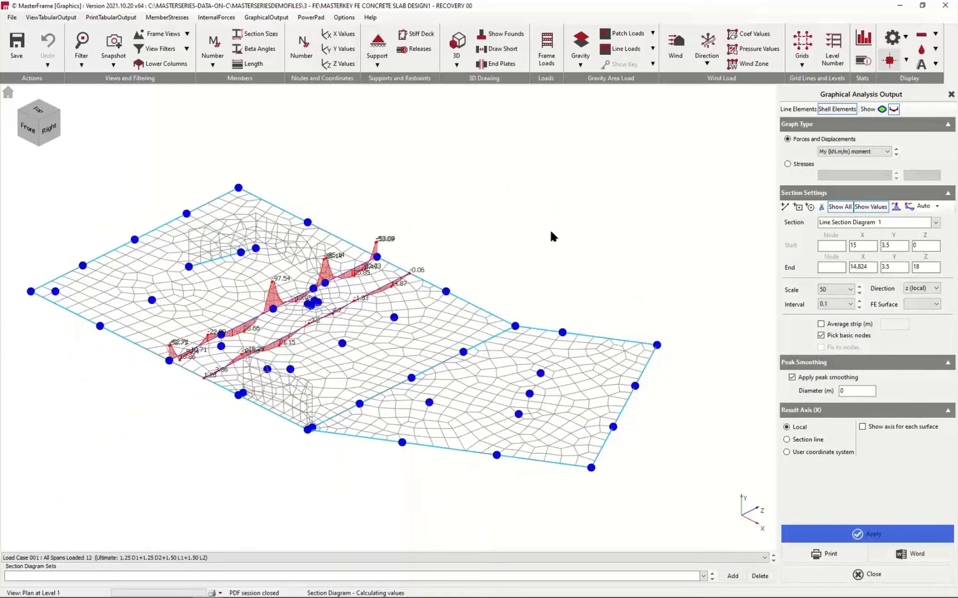
# Show the As req Top XX section diagrams using design code EC2: 2004, steel grade 500H and concrete grade 35 N/mm².
pyautogui.click(843, 152)
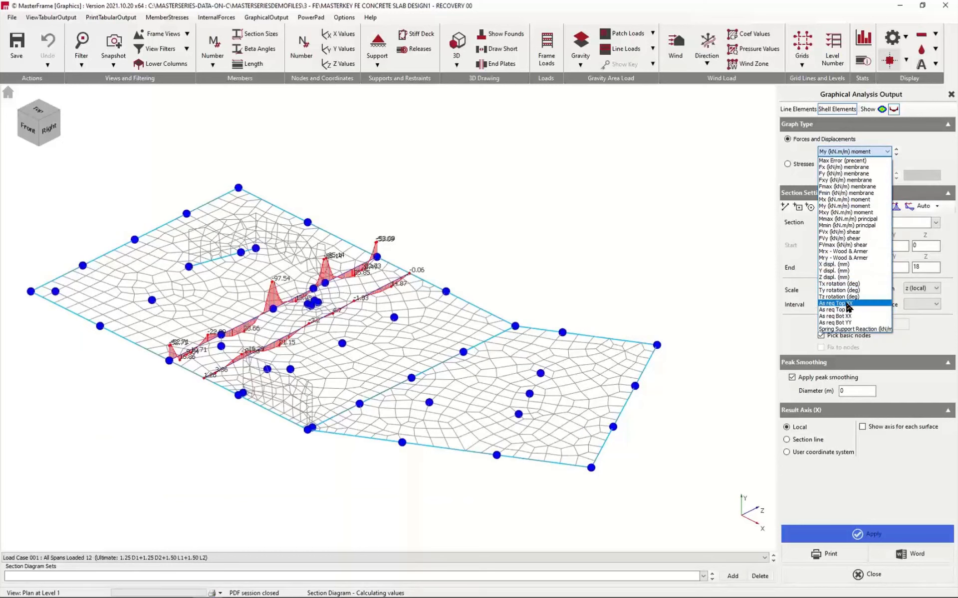
pyautogui.click(848, 303)
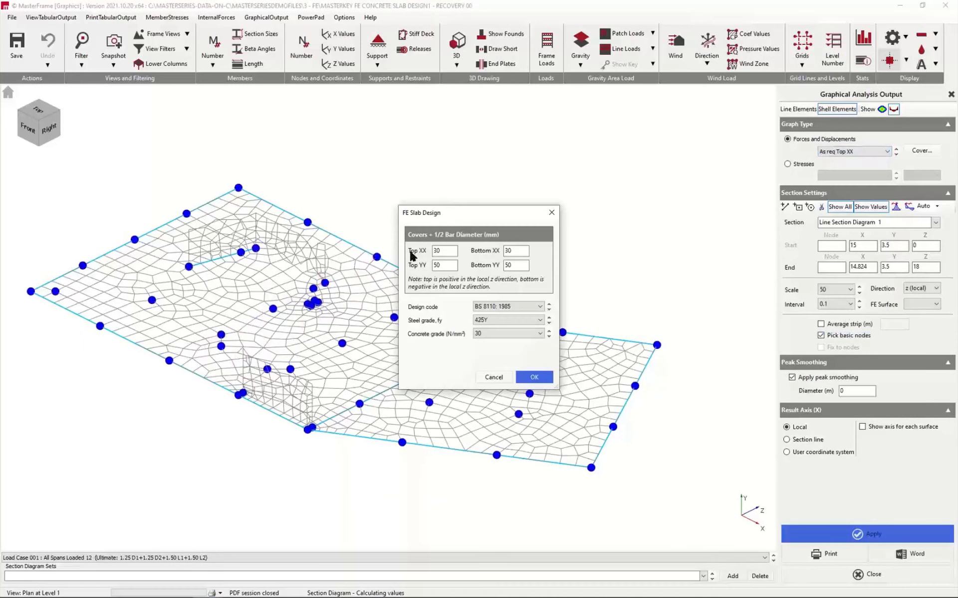
pyautogui.click(508, 307)
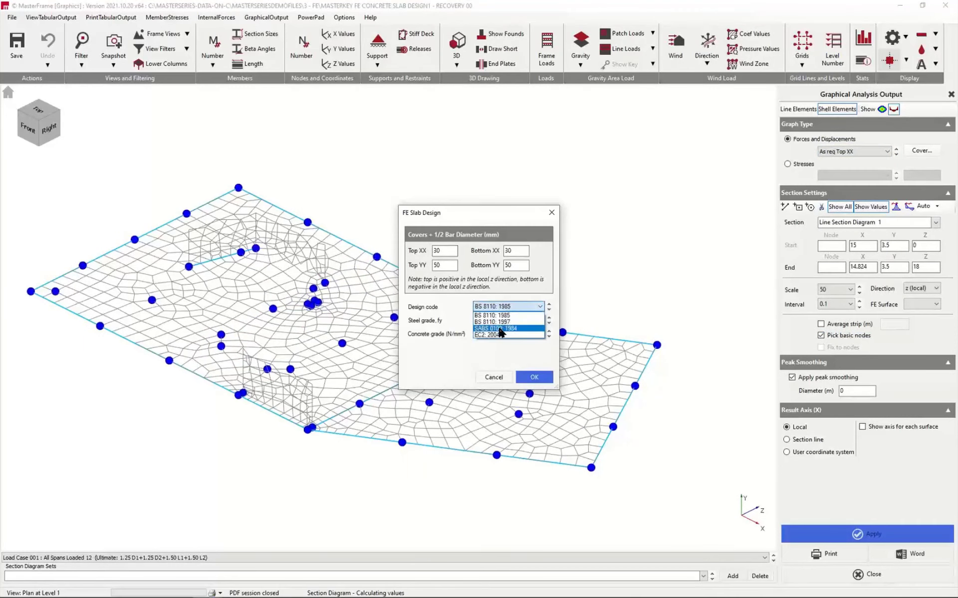
pyautogui.click(496, 335)
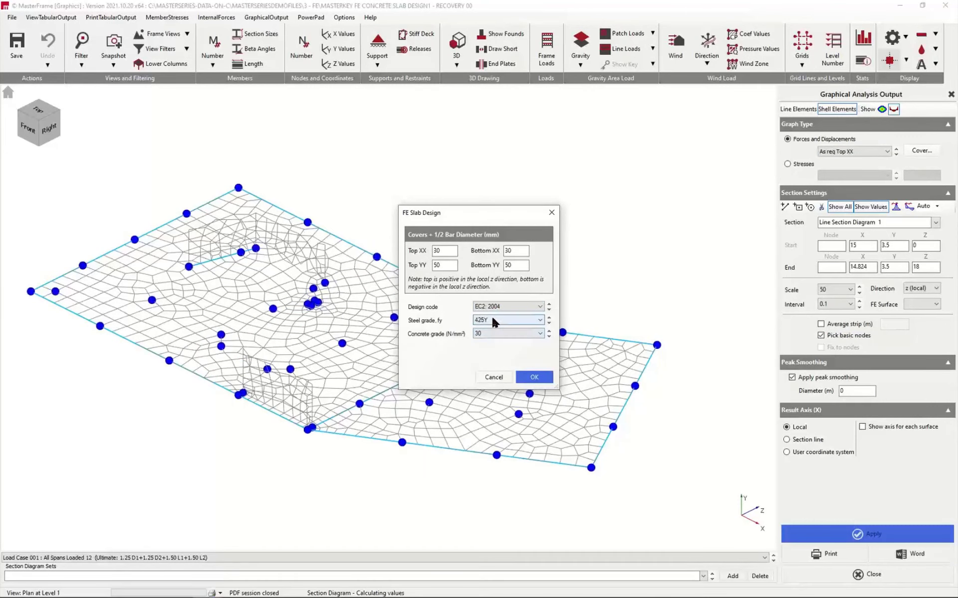
pyautogui.click(491, 320)
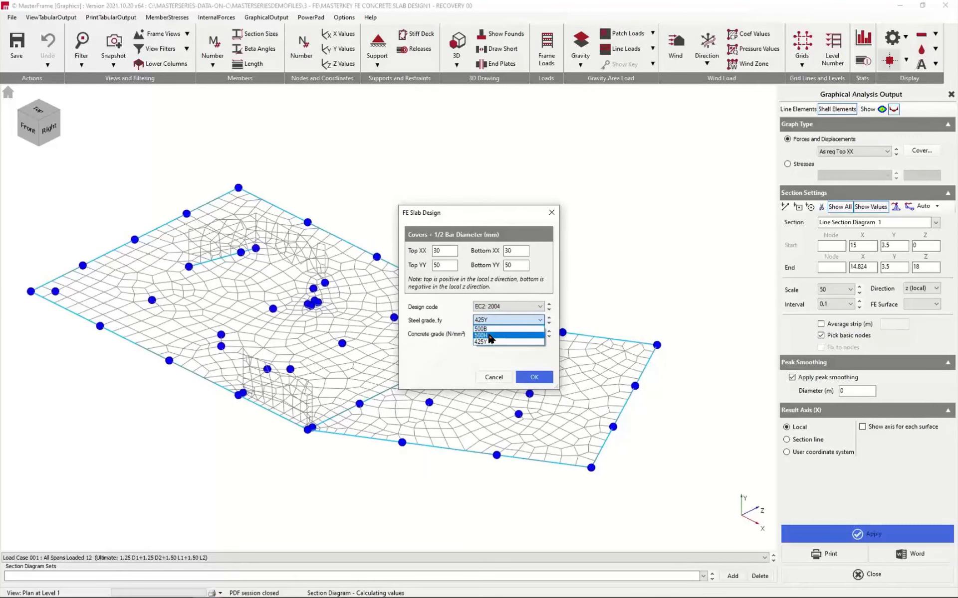
pyautogui.click(489, 336)
pyautogui.click(484, 334)
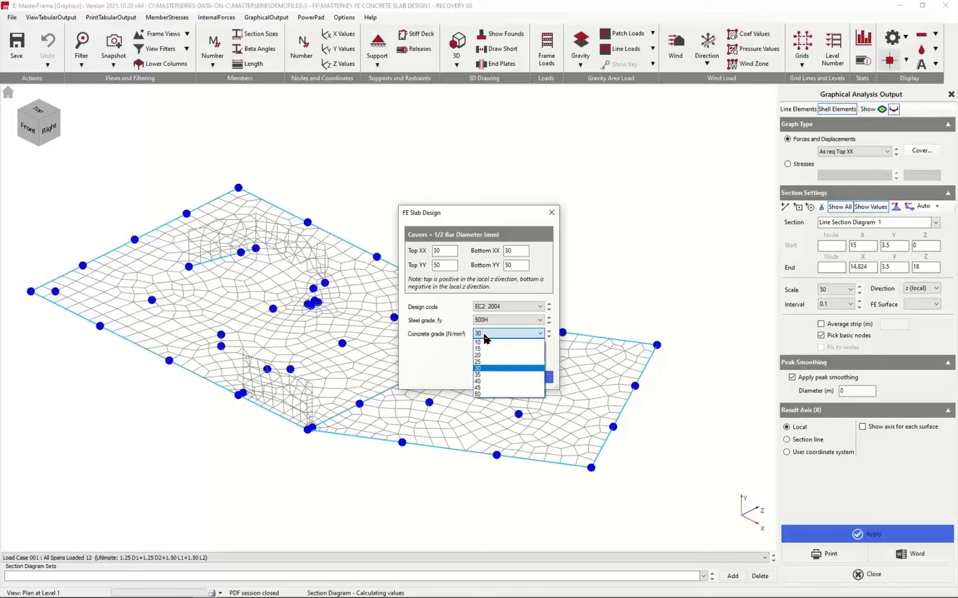
pyautogui.click(481, 375)
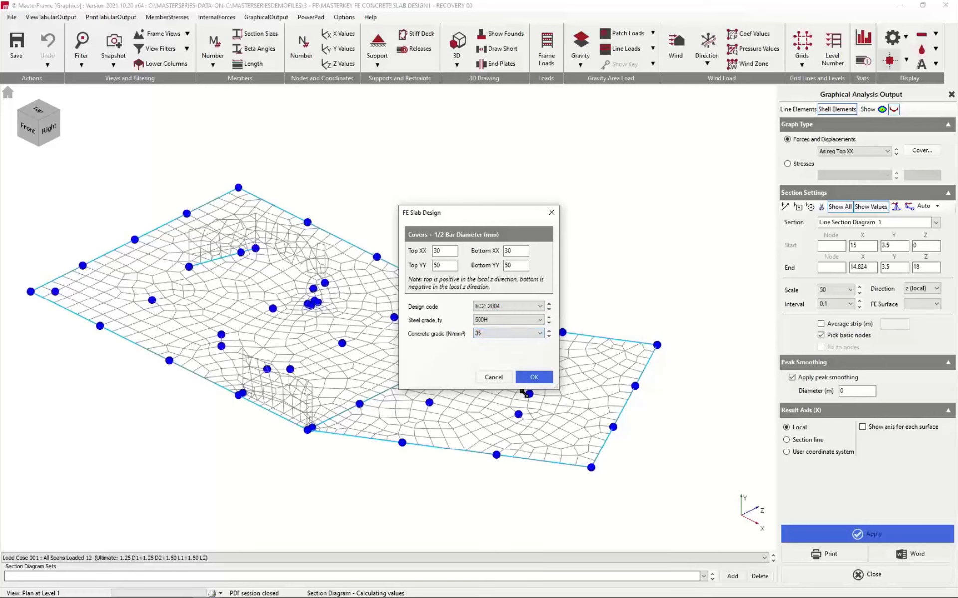
pyautogui.click(533, 377)
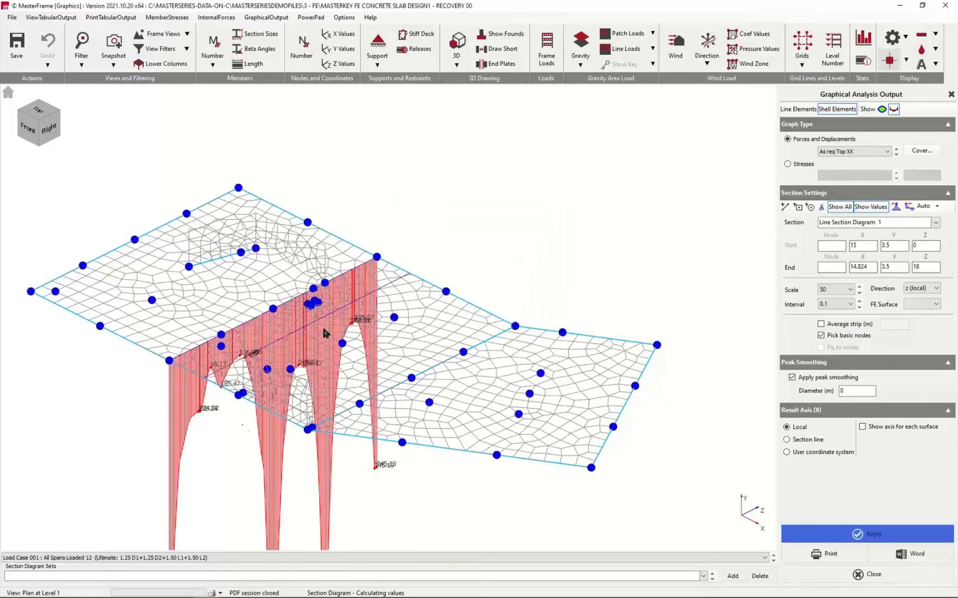
pyautogui.scroll(-3, 258, 401)
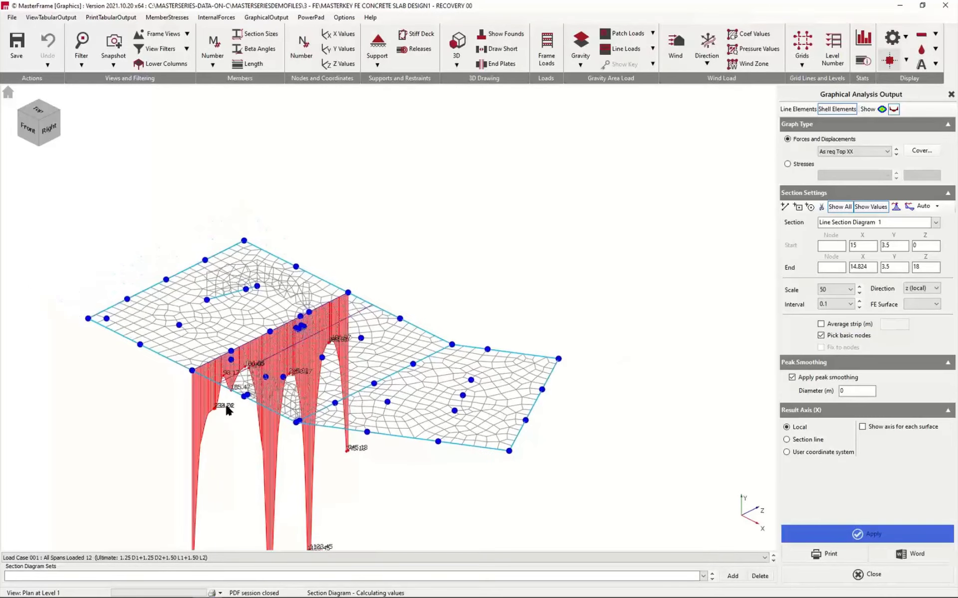
# Enable the average strip option for Line Section Diagram 1 and examine the value at the diagram's end peak.
pyautogui.moveTo(272, 390); pyautogui.dragTo(310, 414, button='middle')
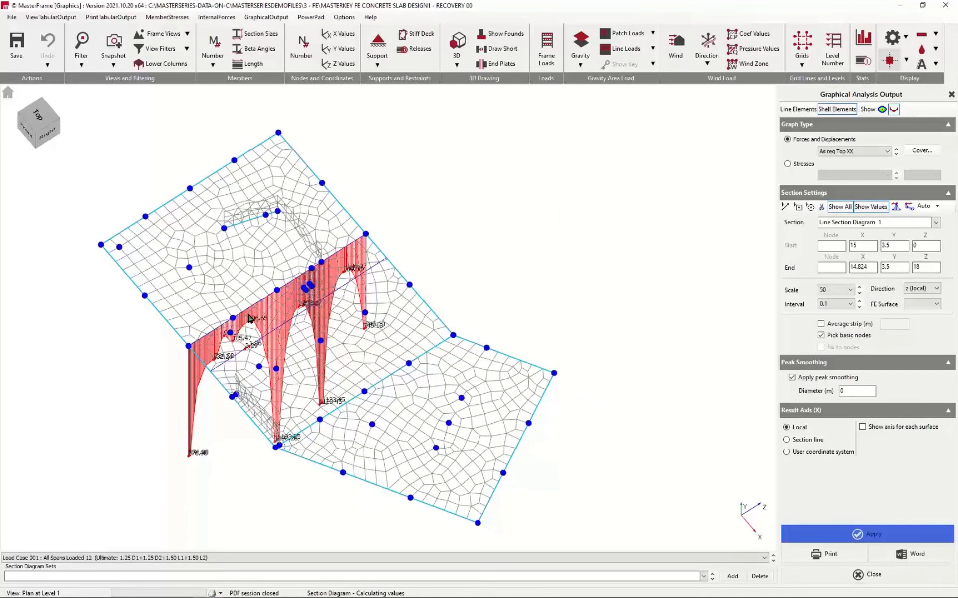
pyautogui.click(821, 324)
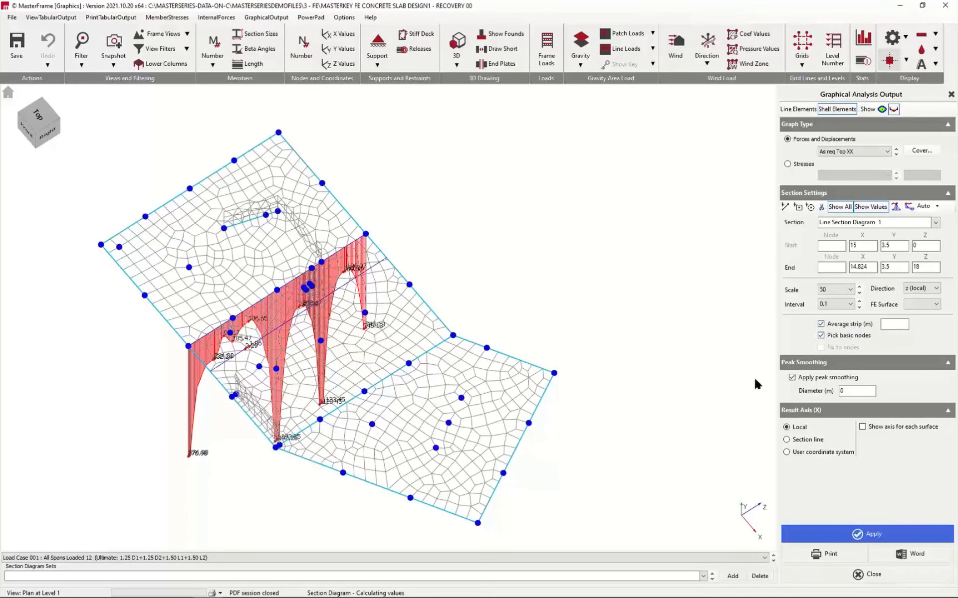
pyautogui.moveTo(196, 459); pyautogui.dragTo(116, 379, button='middle')
pyautogui.scroll(-1, 346, 492)
pyautogui.scroll(5, 357, 501)
pyautogui.scroll(10, 419, 514)
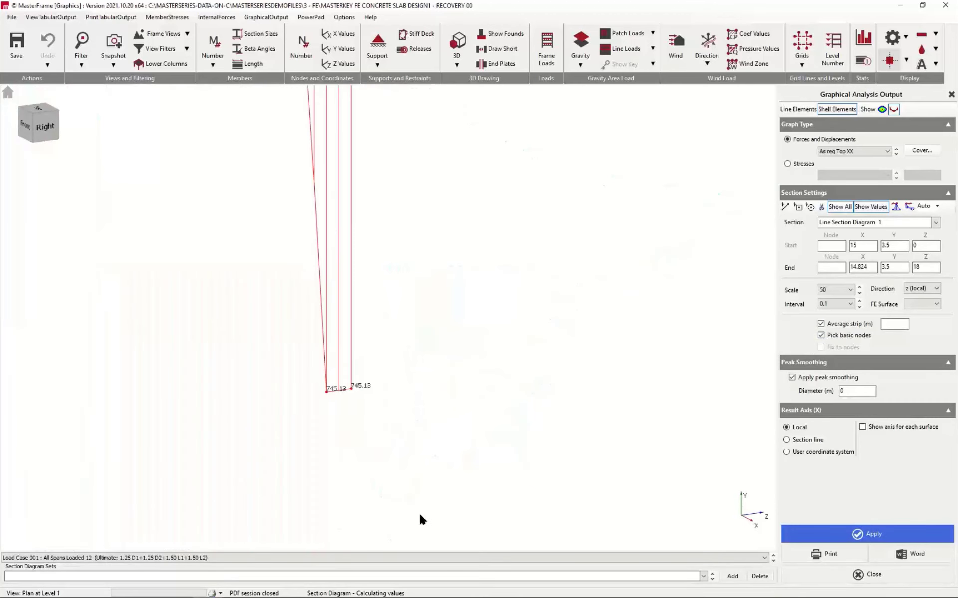
pyautogui.scroll(5, 341, 384)
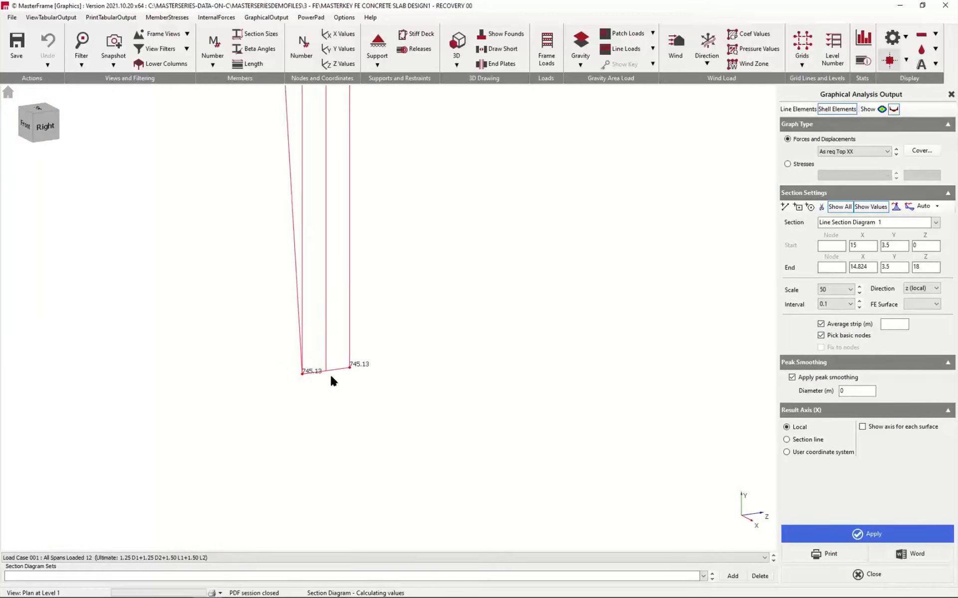
pyautogui.scroll(-8, 344, 379)
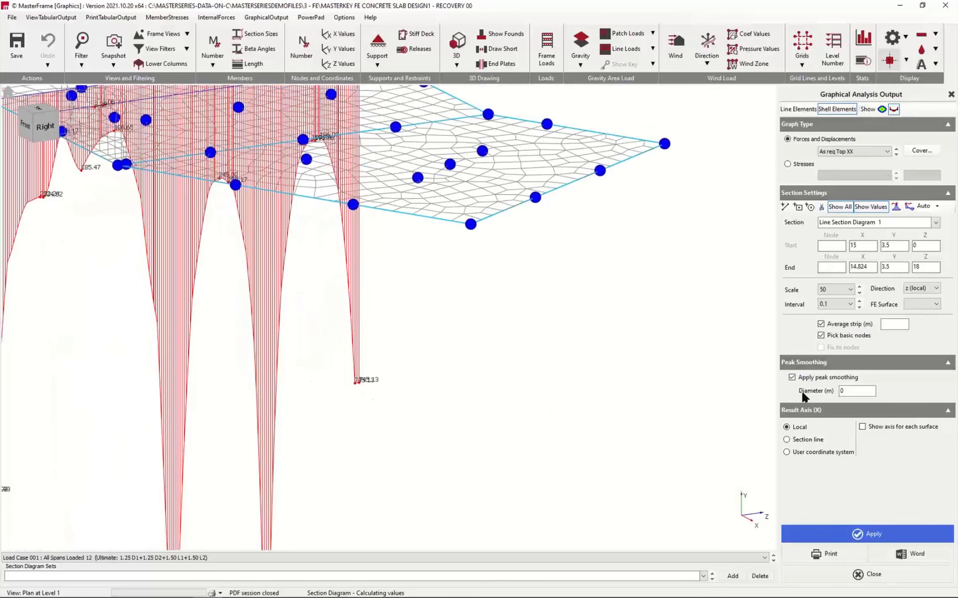
# Set the peak smoothing diameter to 1 m and examine the flattened end peak of the section diagram.
pyautogui.moveTo(849, 390); pyautogui.dragTo(814, 389)
pyautogui.write('1')
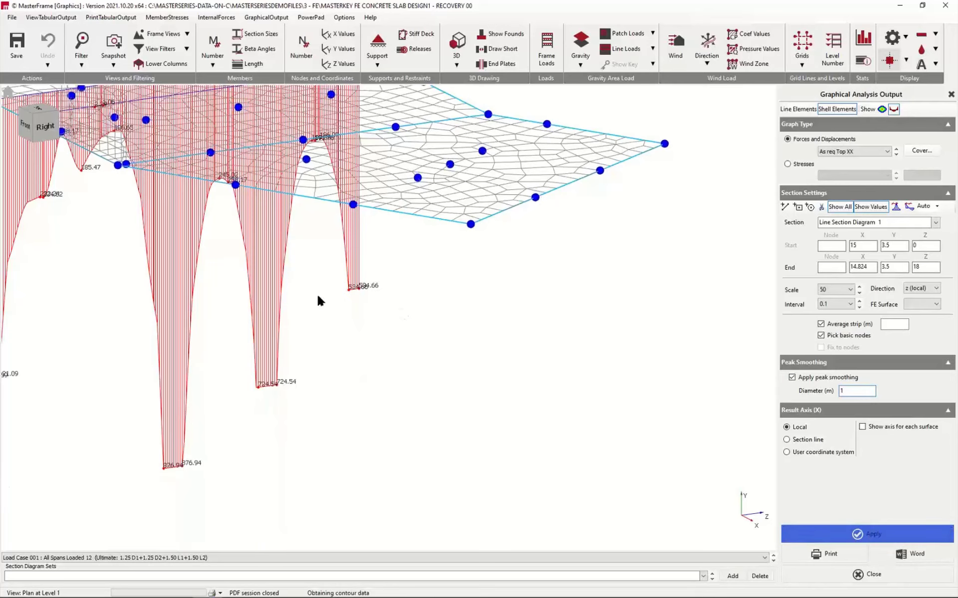
pyautogui.scroll(5, 358, 287)
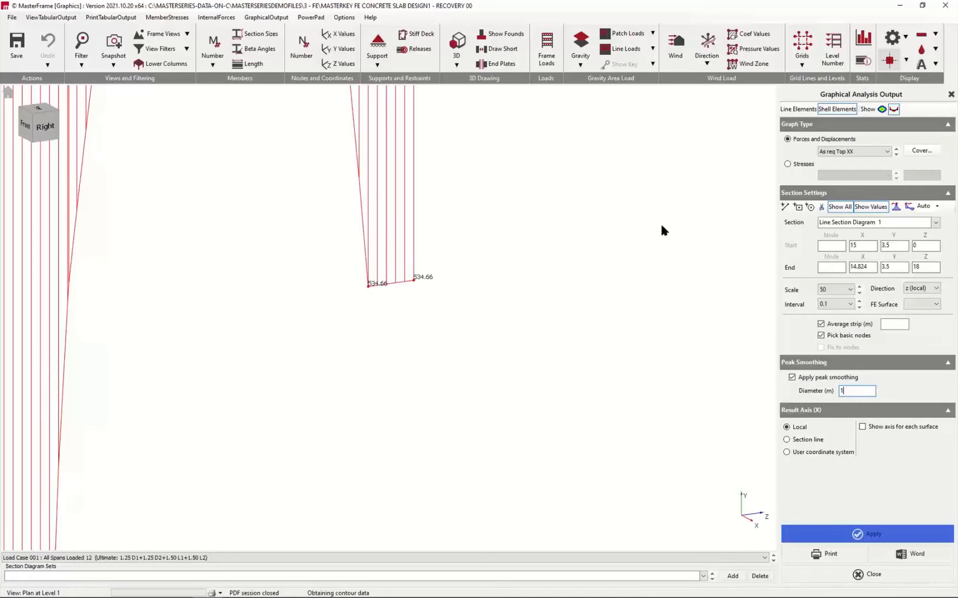
# Close the graphical analysis output and open Concrete Slab Design with the whole slab in view.
pyautogui.click(951, 95)
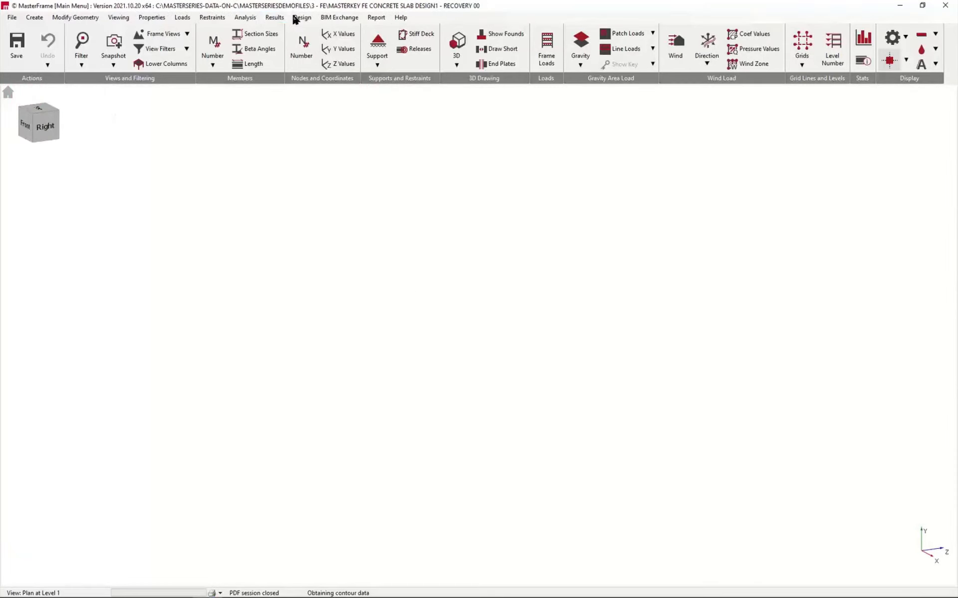
pyautogui.click(302, 18)
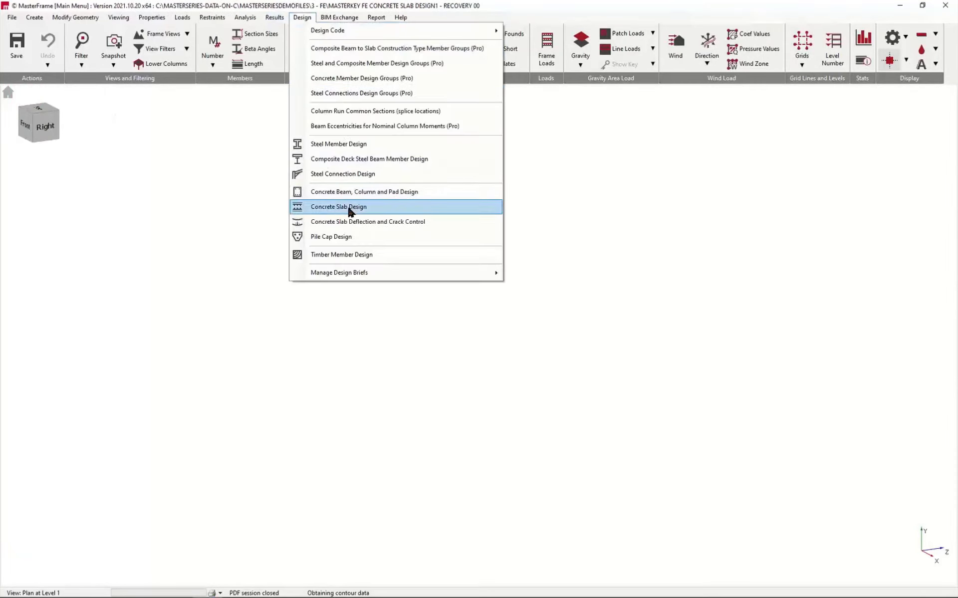
pyautogui.click(345, 207)
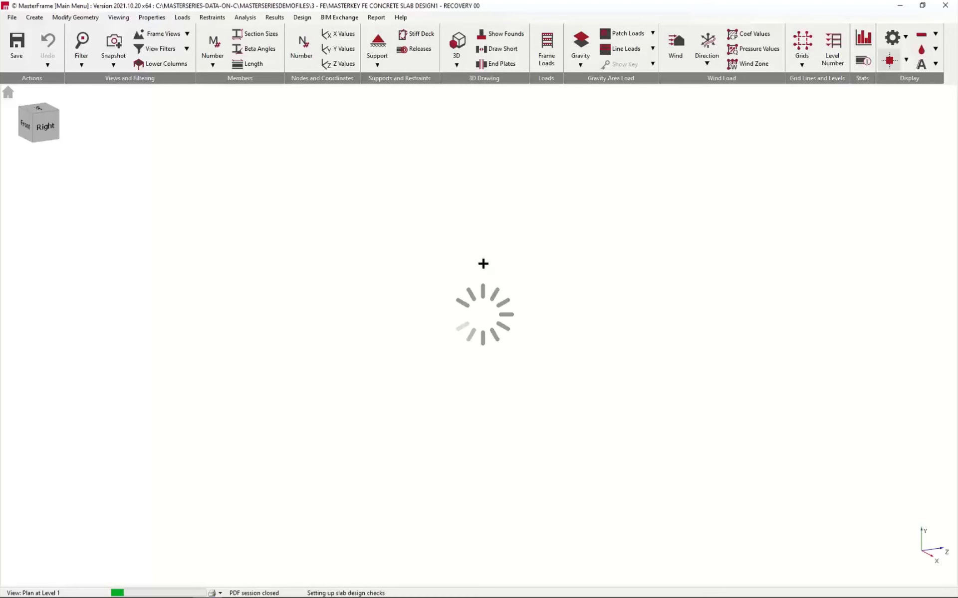
pyautogui.scroll(-6, 456, 234)
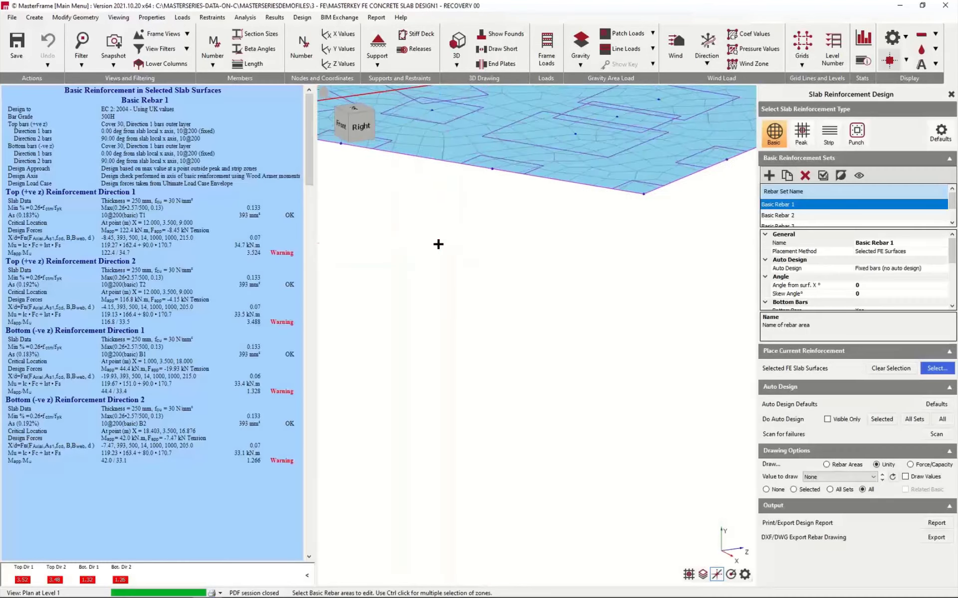
pyautogui.moveTo(502, 208); pyautogui.dragTo(676, 283, button='middle')
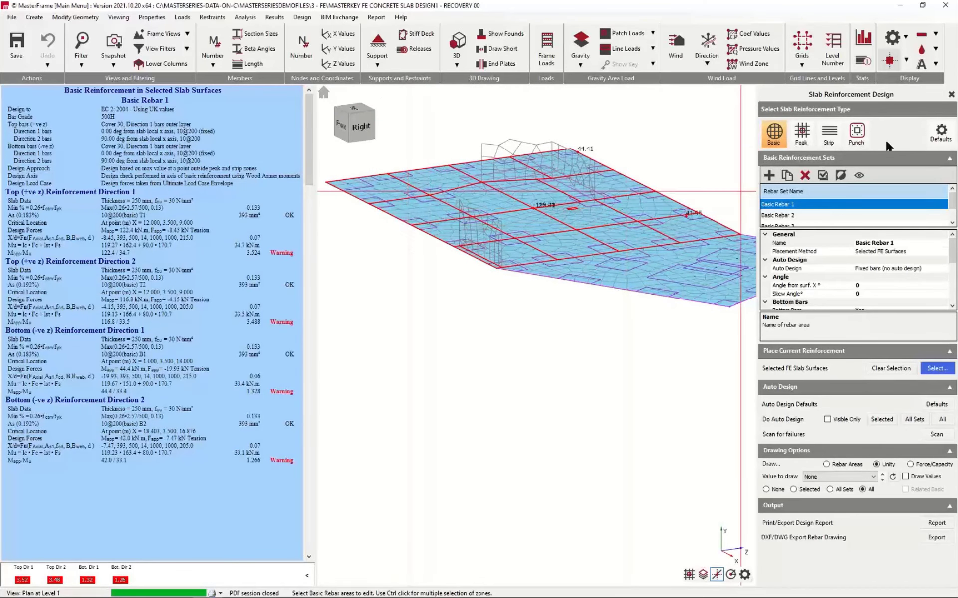
# In the slab design defaults, limit the permissible auto-design spacings to 200;400 mm for Top Dir. 1, copy them to all directions and save.
pyautogui.click(945, 138)
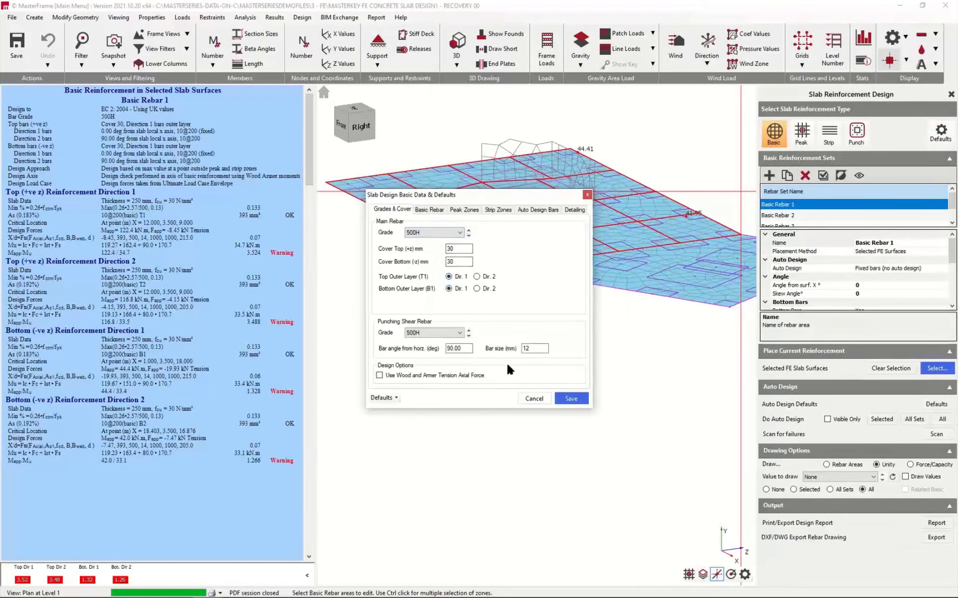
pyautogui.click(430, 210)
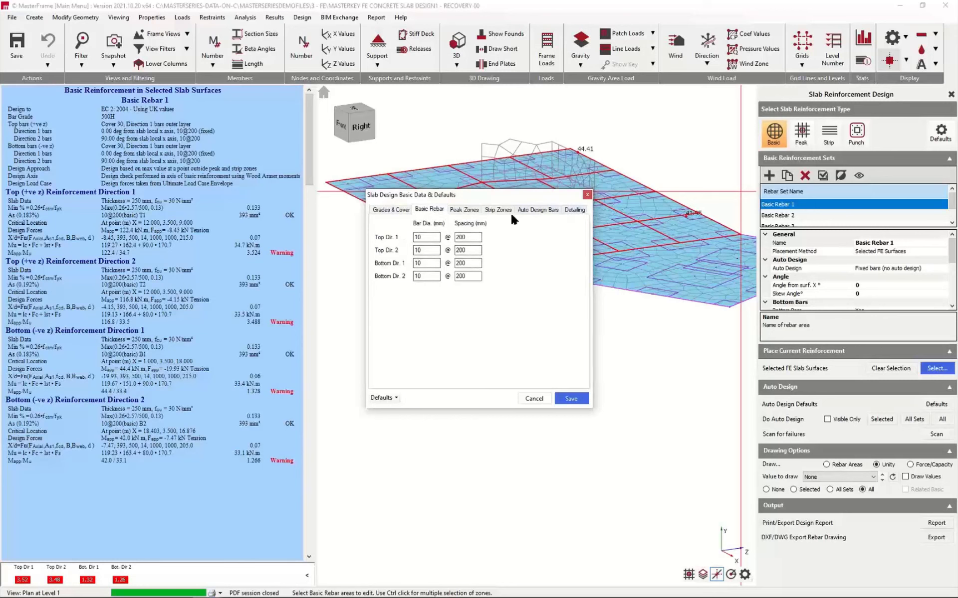
pyautogui.click(537, 210)
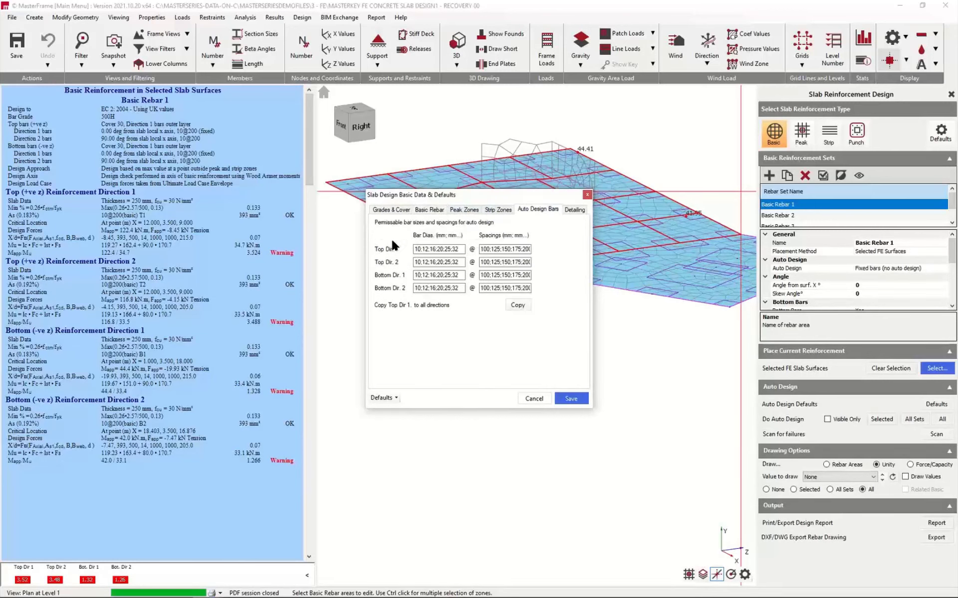
pyautogui.click(486, 250)
pyautogui.press('Delete')
pyautogui.press('Delete')
pyautogui.press('Delete')
pyautogui.press('Delete')
pyautogui.press('Delete')
pyautogui.press('Delete')
pyautogui.press('Delete')
pyautogui.press('Delete')
pyautogui.press('Delete')
pyautogui.press('Delete')
pyautogui.press('Delete')
pyautogui.press('Delete')
pyautogui.press('Delete')
pyautogui.press('Delete')
pyautogui.press('Delete')
pyautogui.press('Delete')
pyautogui.press('Right')
pyautogui.press('Right')
pyautogui.press('Right')
pyautogui.press('Right')
pyautogui.press('Delete')
pyautogui.press('Delete')
pyautogui.press('Delete')
pyautogui.press('Delete')
pyautogui.press('Delete')
pyautogui.press('Delete')
pyautogui.press('Delete')
pyautogui.press('Delete')
pyautogui.press('Delete')
pyautogui.press('Delete')
pyautogui.press('Delete')
pyautogui.press('Delete')
pyautogui.press('Delete')
pyautogui.write('3')
pyautogui.click(517, 305)
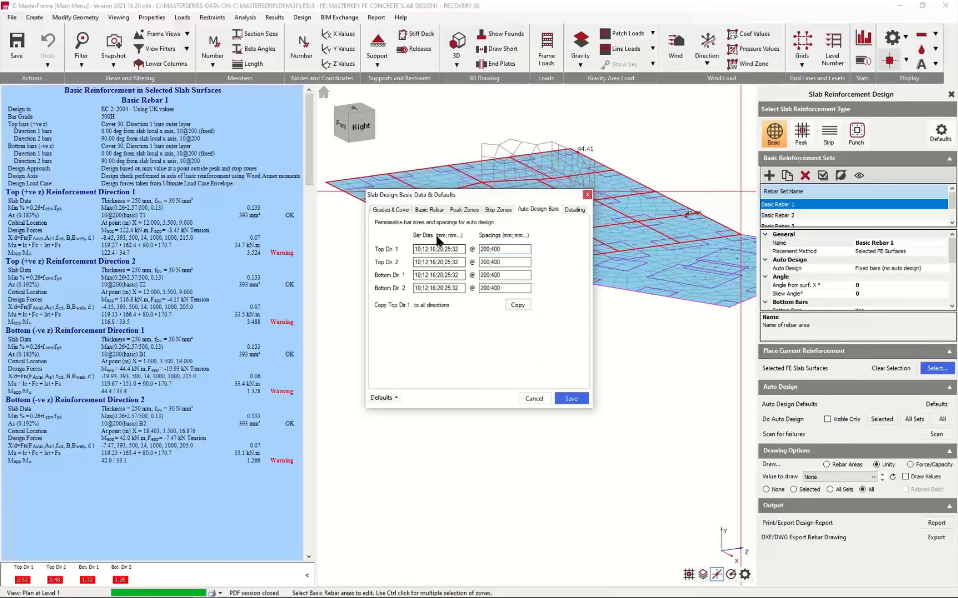
pyautogui.click(570, 399)
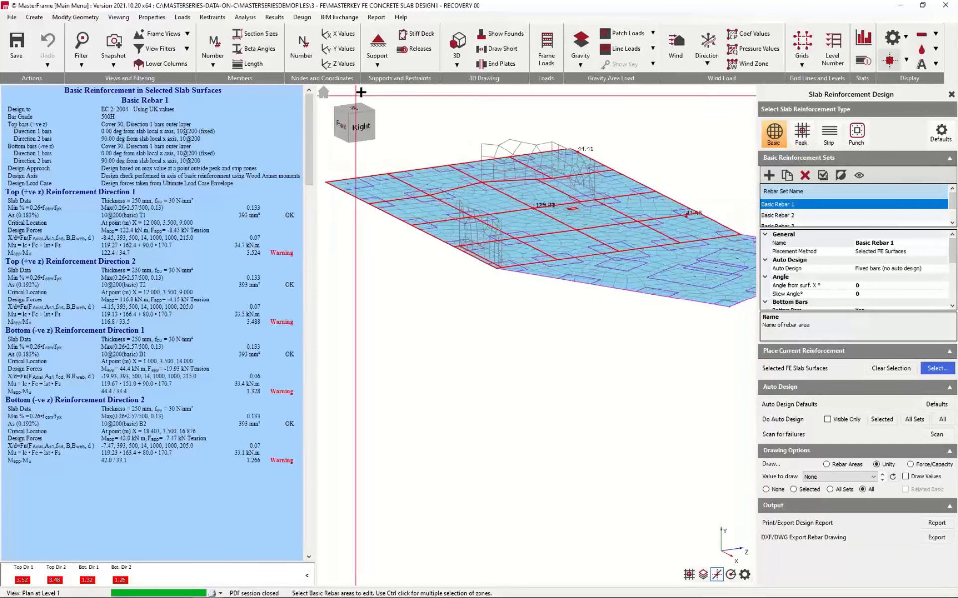
# Show the slab from the top and draw the Mr Unity Hog xx unity contours.
pyautogui.click(353, 108)
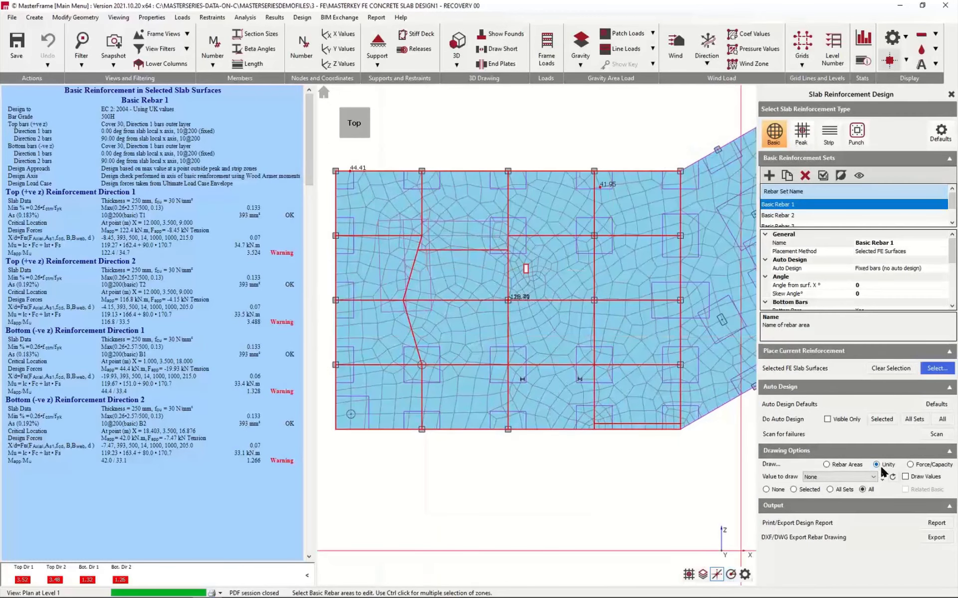
pyautogui.click(837, 478)
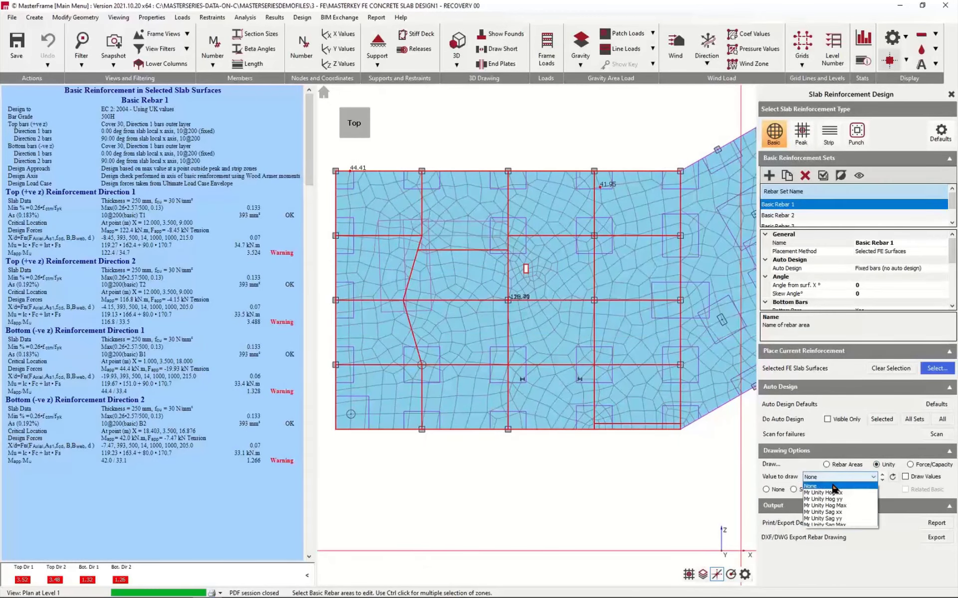
pyautogui.click(828, 493)
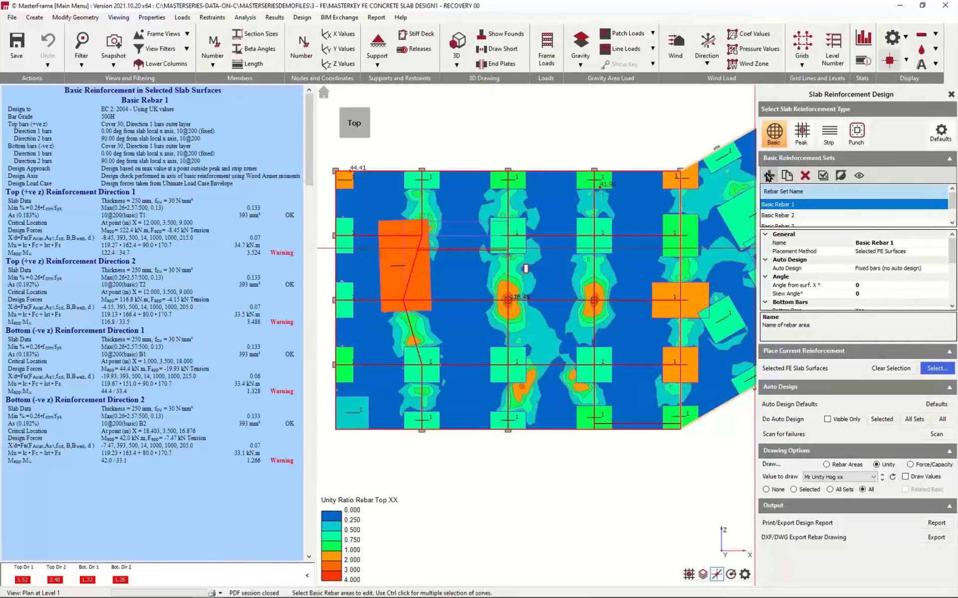
# Add a new basic reinforcement set and apply it to the large rectangular slab surface.
pyautogui.click(652, 297)
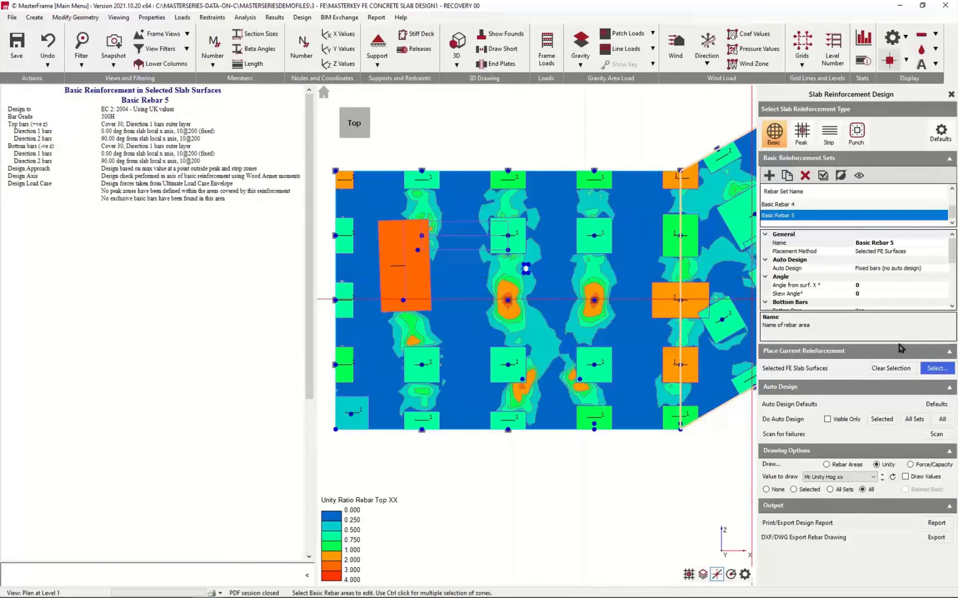
pyautogui.click(931, 372)
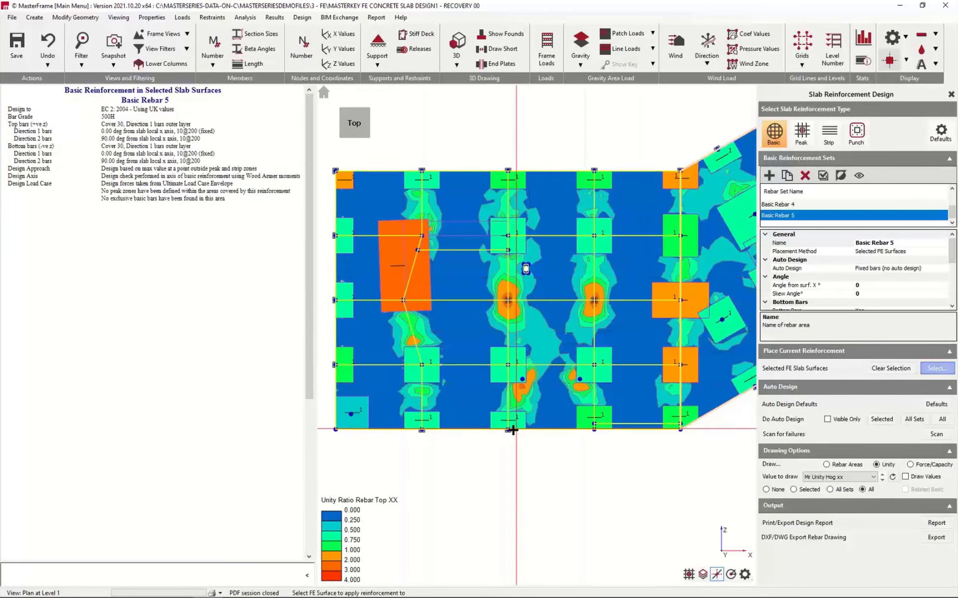
pyautogui.click(507, 307)
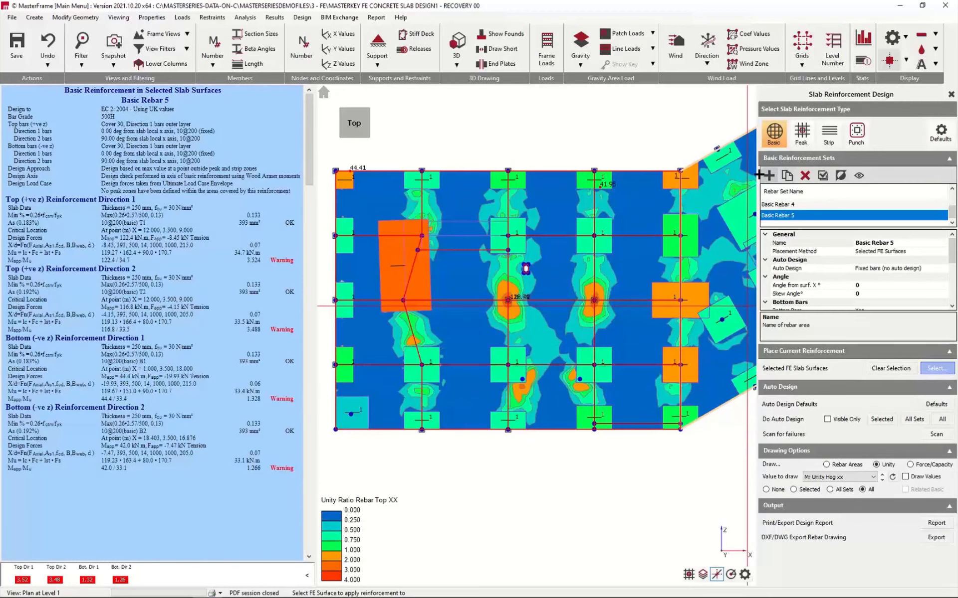
# Add a new peak reinforcement zone at the interior column head C3.
pyautogui.click(801, 134)
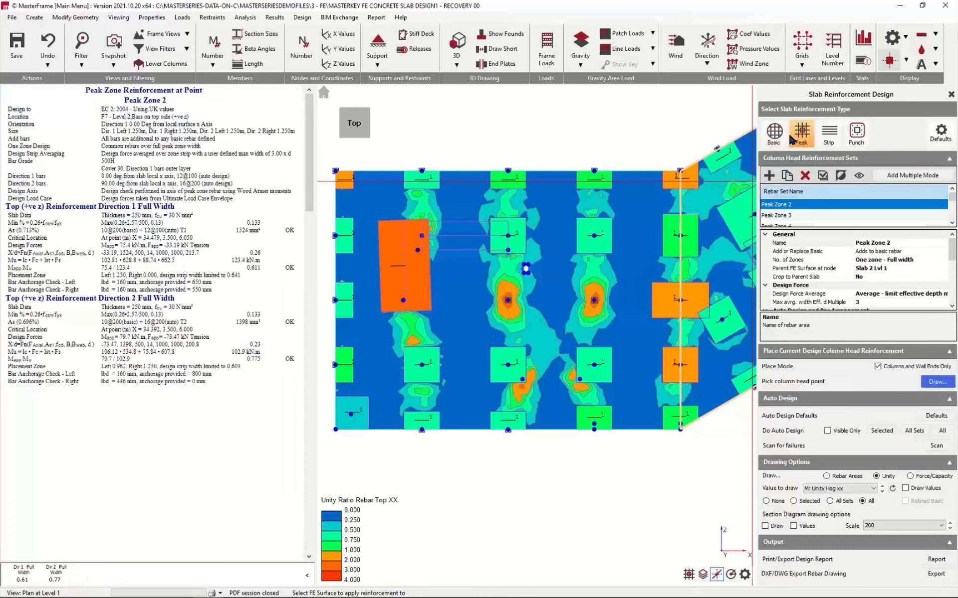
pyautogui.click(768, 176)
pyautogui.click(507, 301)
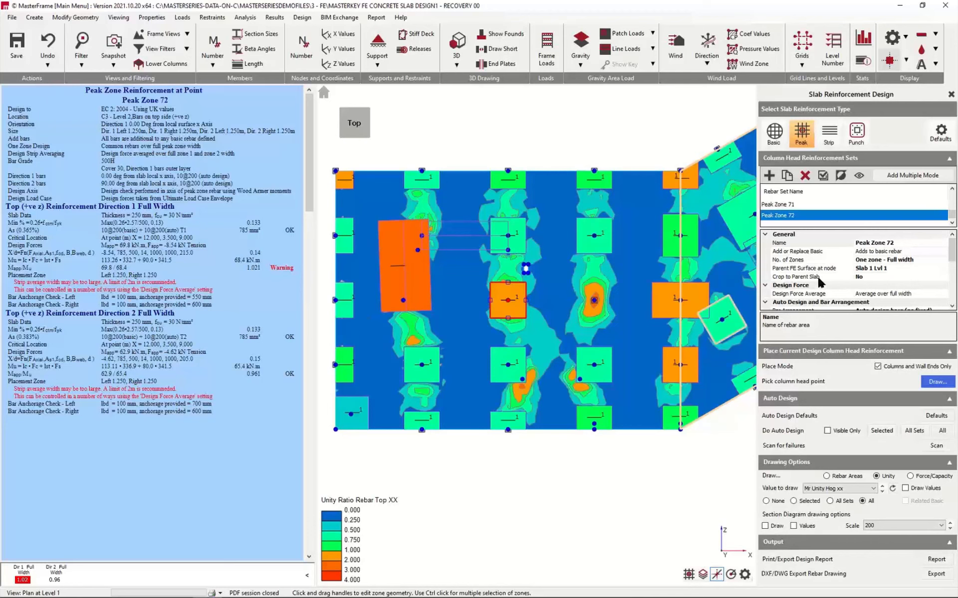
# Set the new peak zone's design force average to the effective depth multiple limit.
pyautogui.click(828, 294)
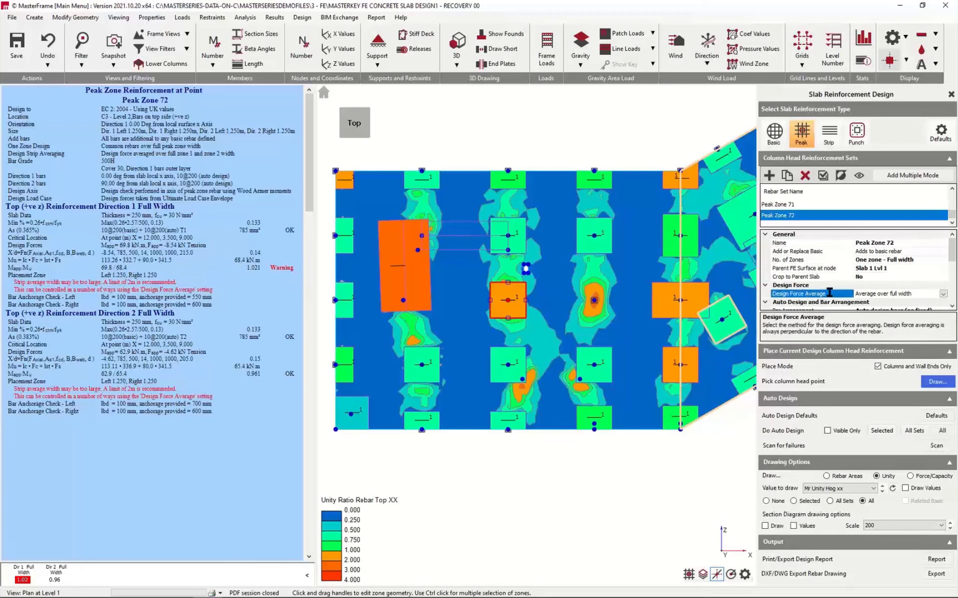
pyautogui.click(943, 294)
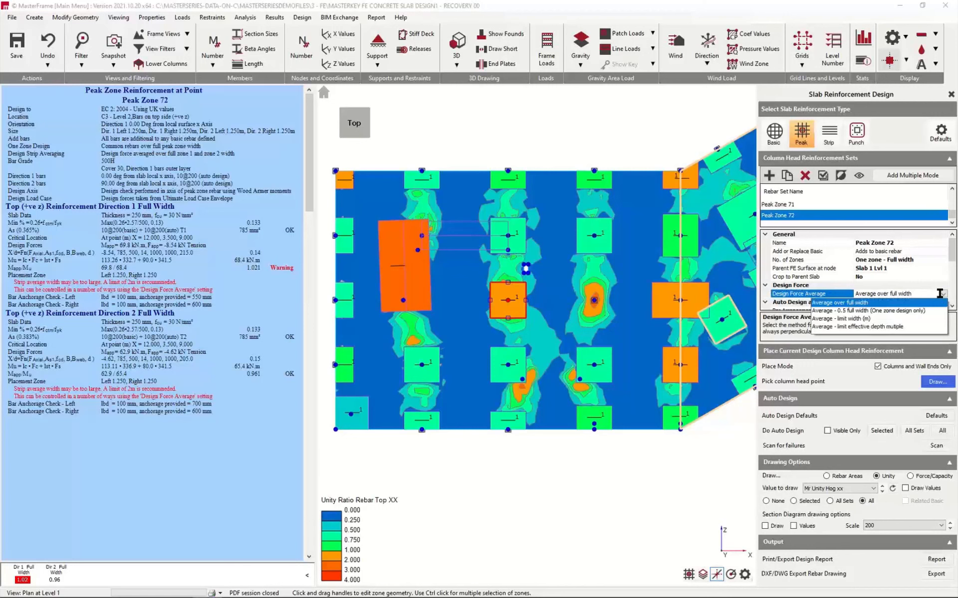
pyautogui.click(848, 327)
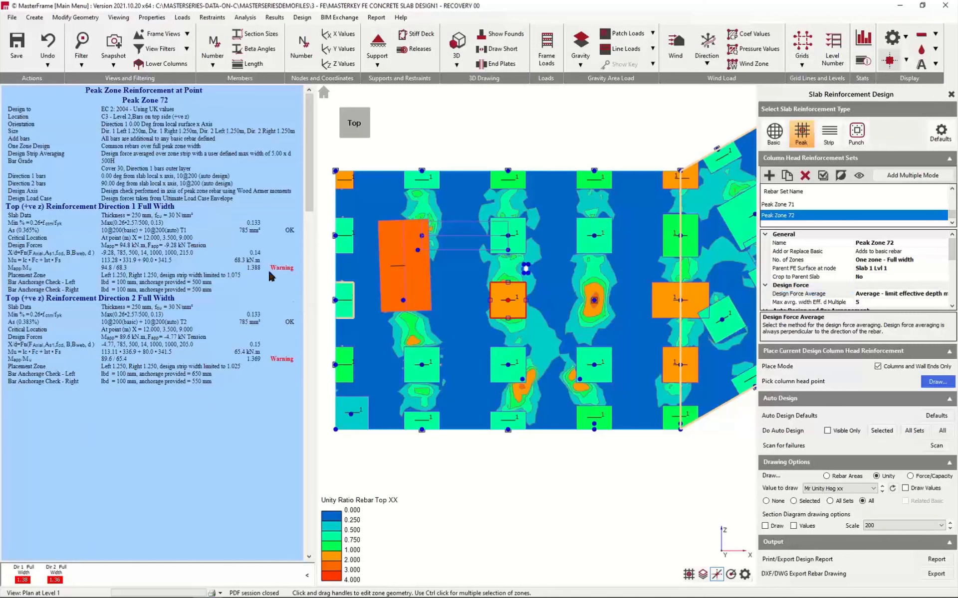
# Try a 12 mm diameter for the new peak zone's direction 1 (x) bars and settle on 16 mm.
pyautogui.scroll(-2, 843, 280)
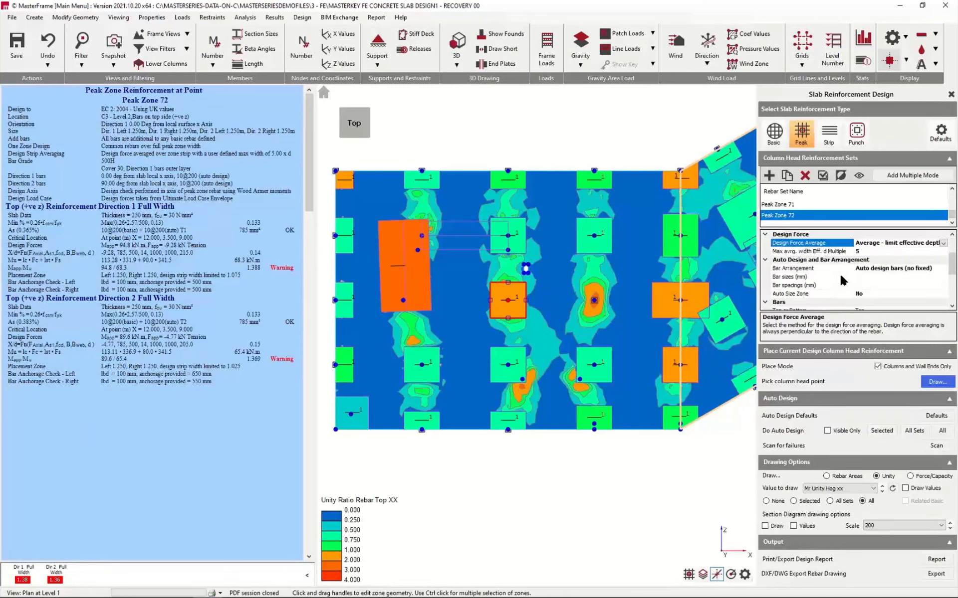
pyautogui.scroll(-4, 837, 281)
pyautogui.click(831, 244)
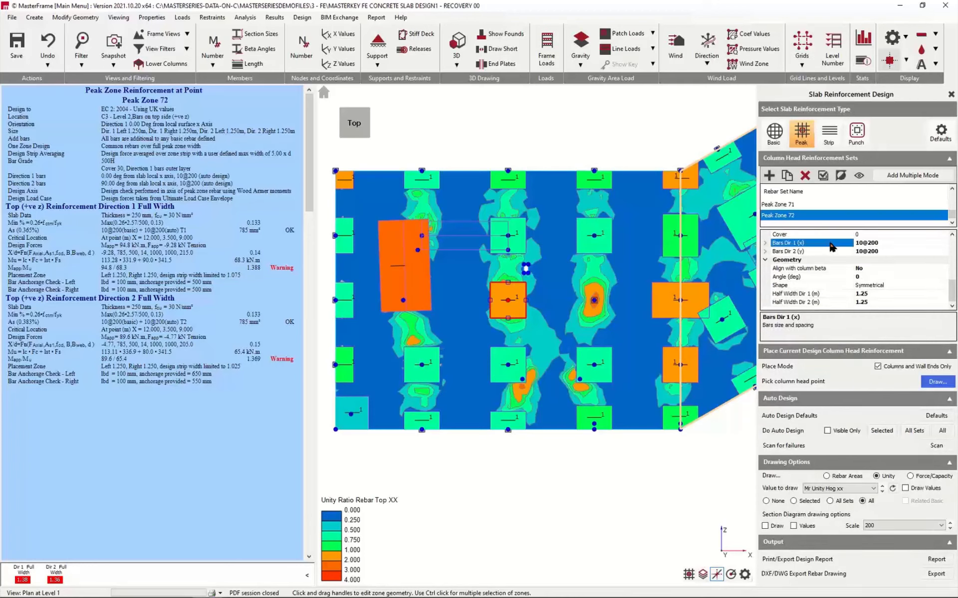
pyautogui.doubleClick(817, 245)
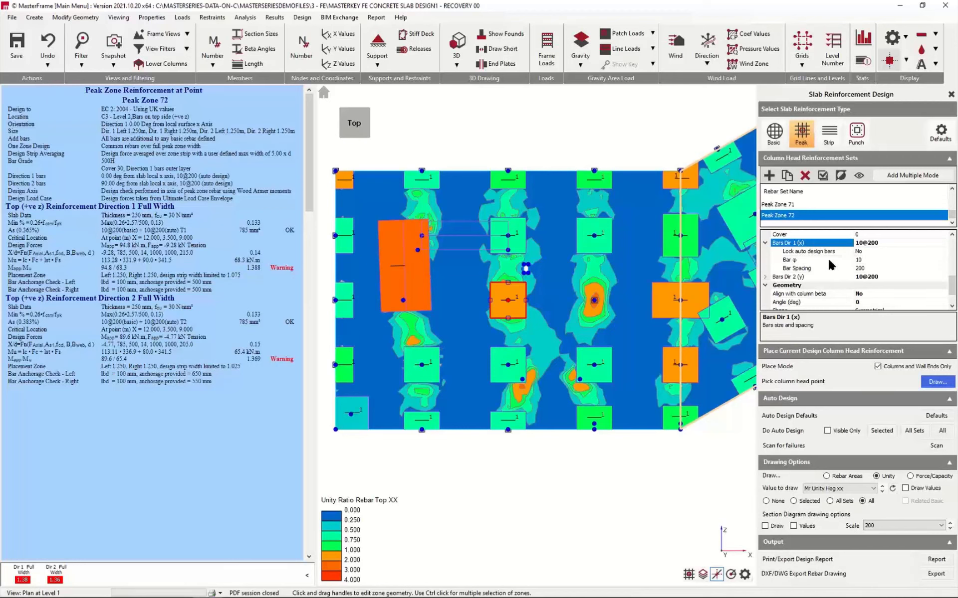
pyautogui.click(828, 261)
pyautogui.click(831, 261)
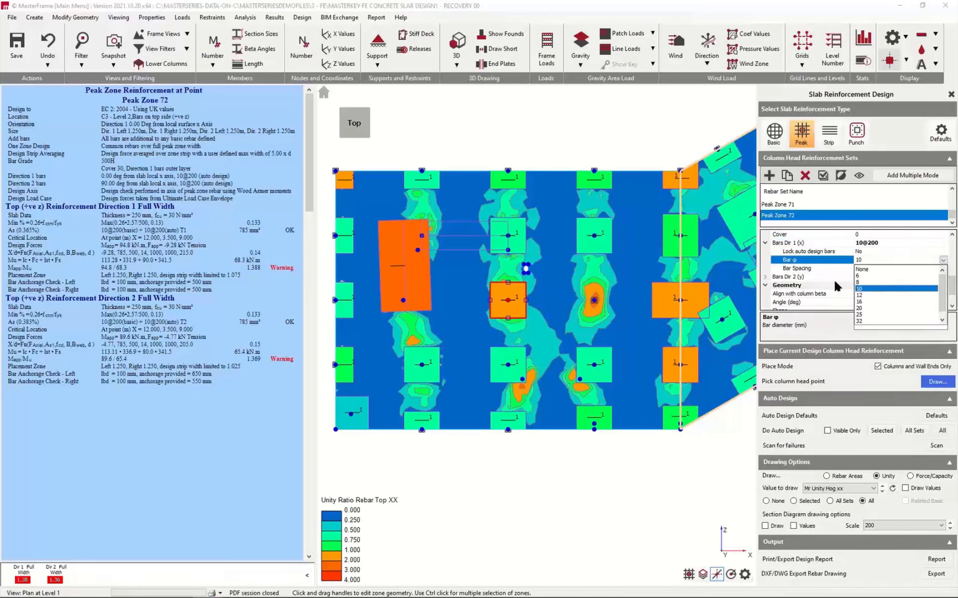
pyautogui.click(860, 295)
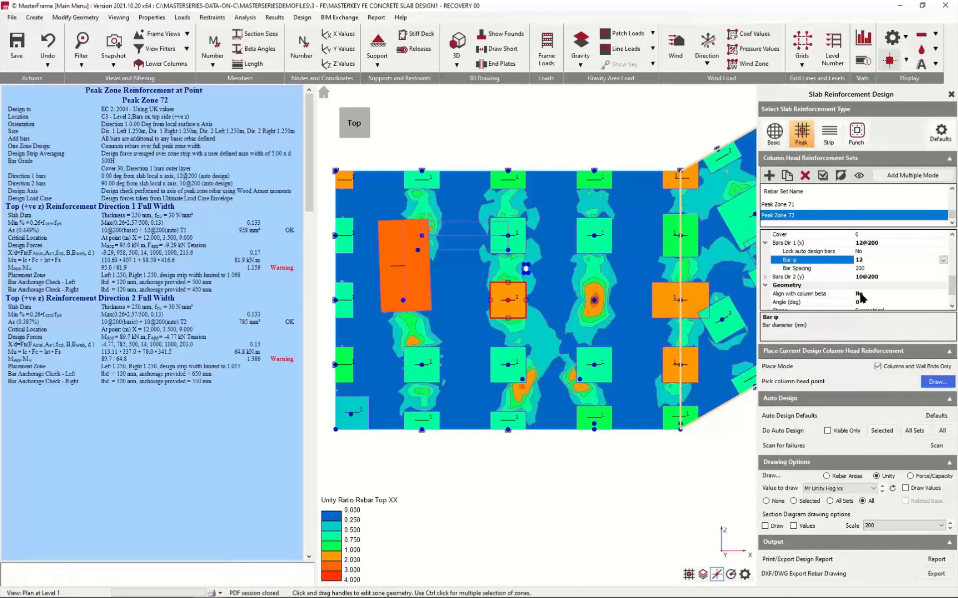
pyautogui.click(942, 260)
pyautogui.click(860, 304)
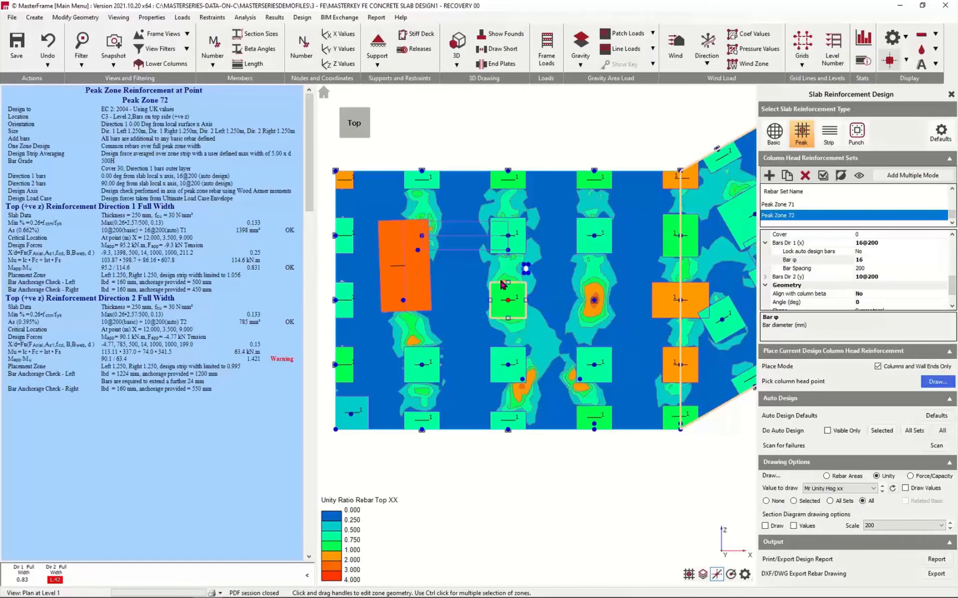
pyautogui.scroll(3, 501, 288)
pyautogui.scroll(2, 500, 283)
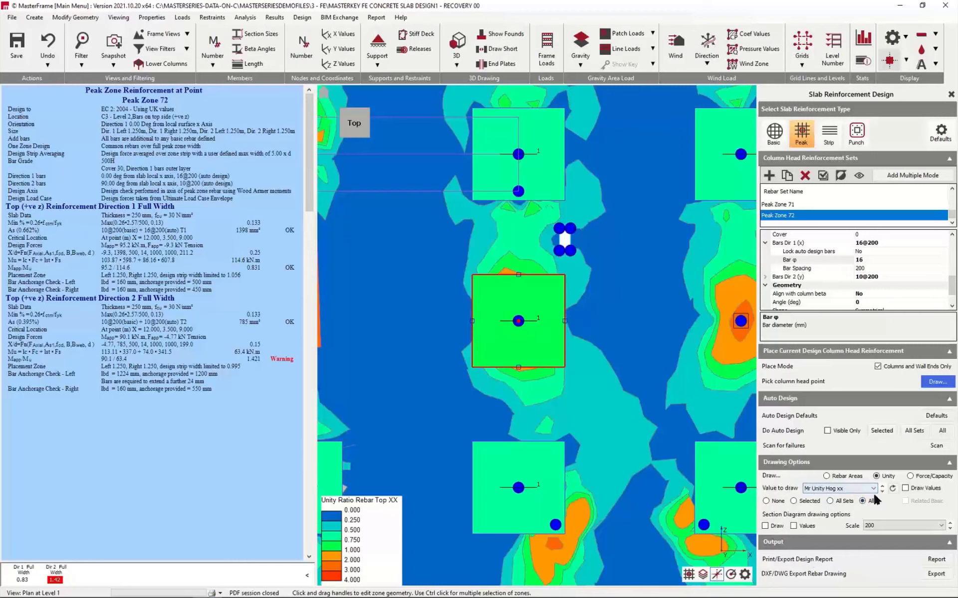
# Display the Mr Unity Hog yy contours and set the selected peak zone's direction 2 (y) bar diameter to 16 mm.
pyautogui.click(850, 494)
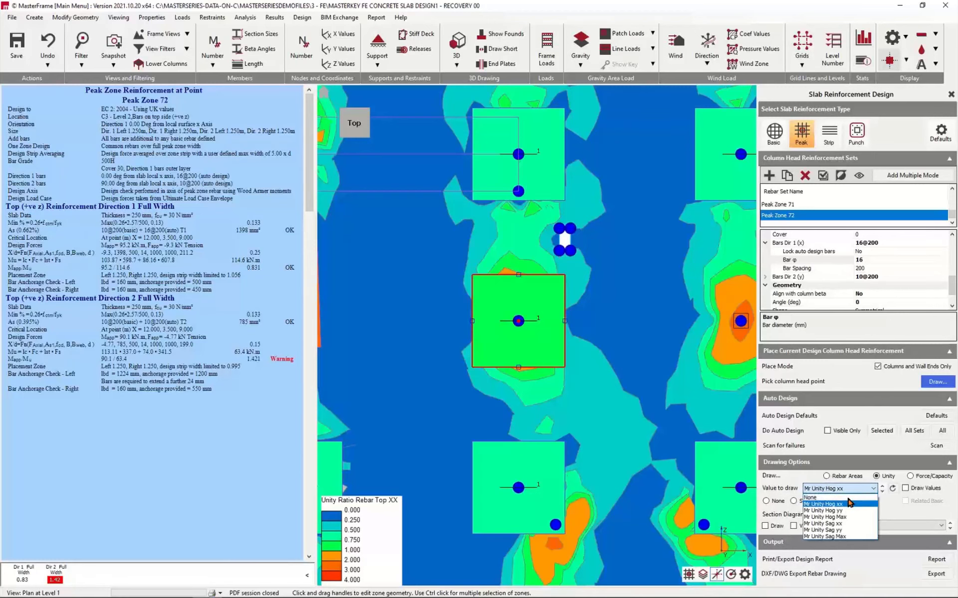
pyautogui.click(839, 509)
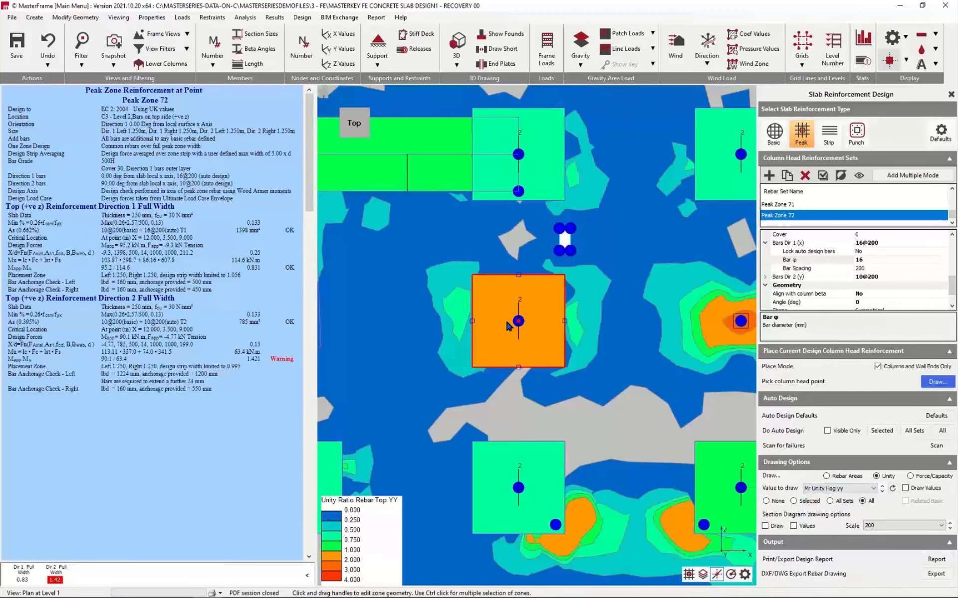
pyautogui.doubleClick(804, 277)
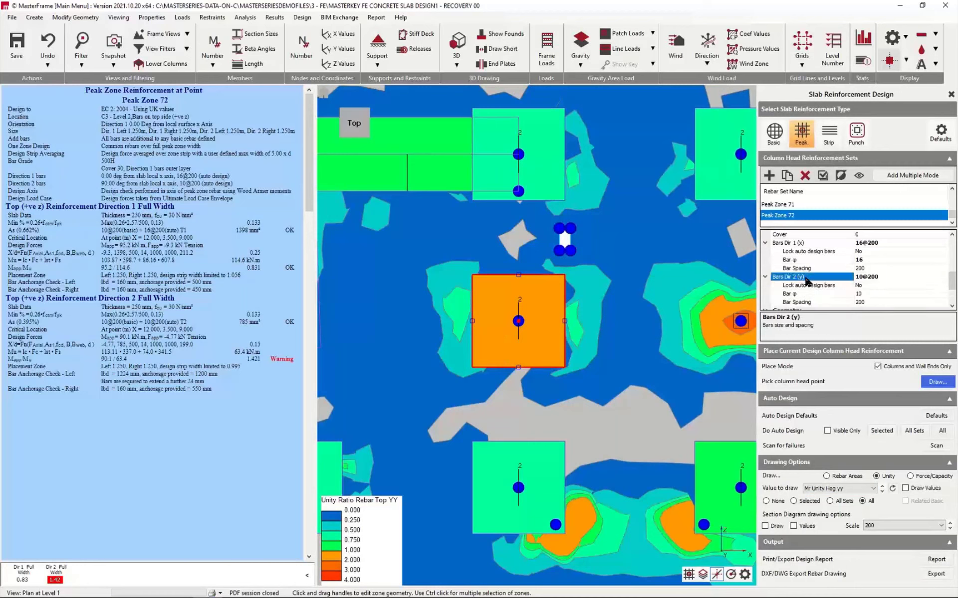
pyautogui.click(843, 294)
pyautogui.click(903, 293)
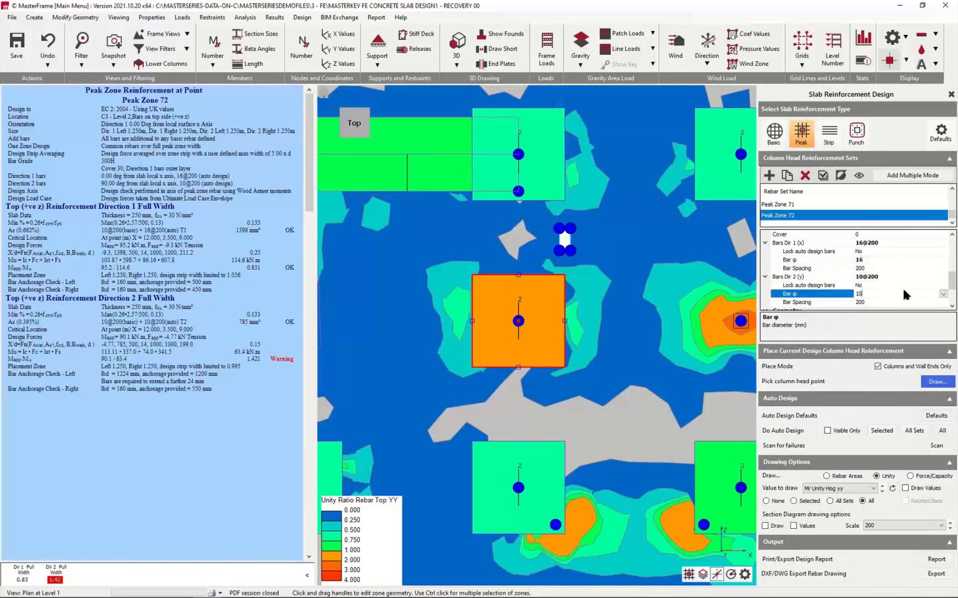
pyautogui.click(943, 294)
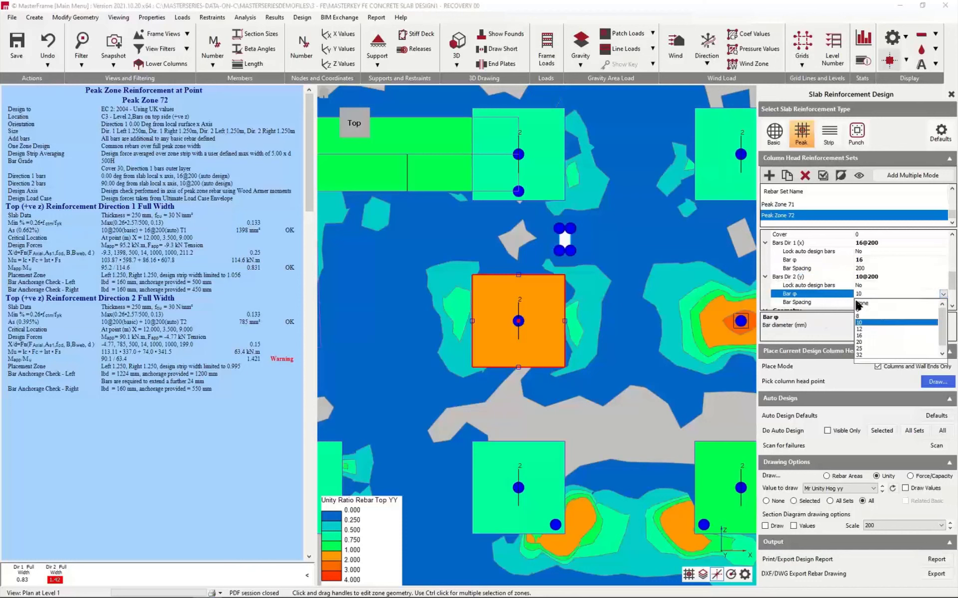
pyautogui.click(862, 336)
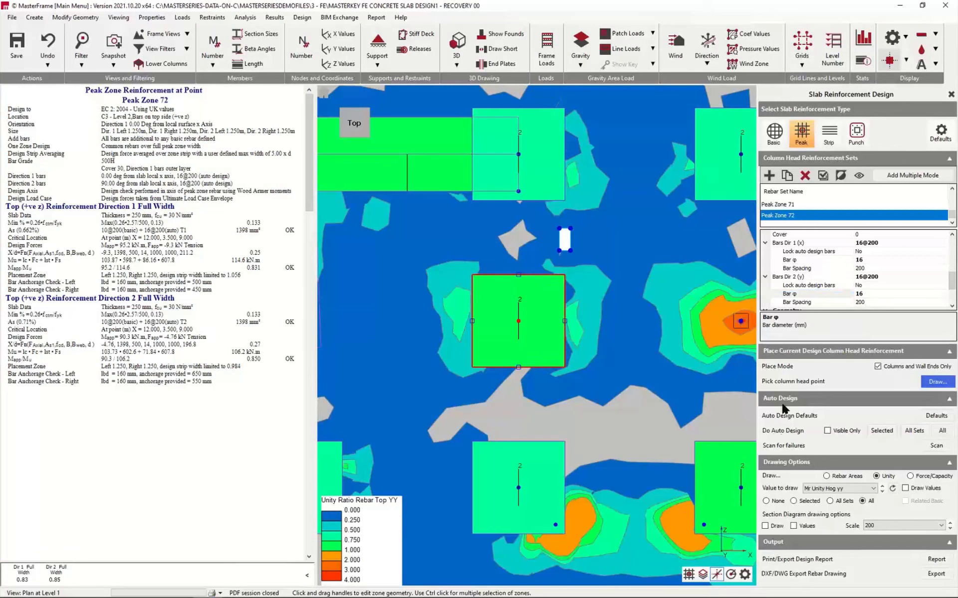
# Run the auto design for the selected peak zone only.
pyautogui.click(872, 431)
pyautogui.scroll(-5, 574, 411)
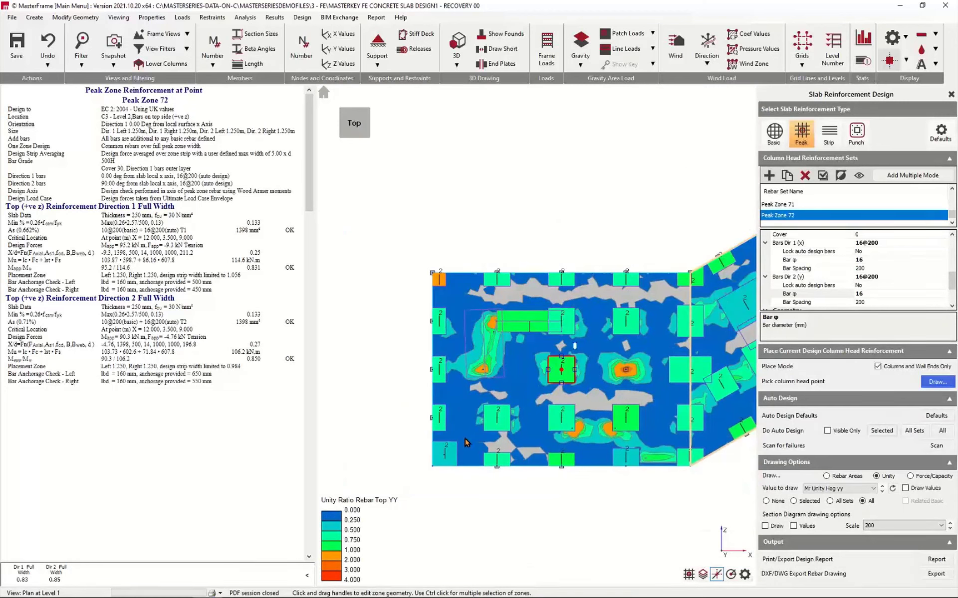
pyautogui.scroll(3, 538, 395)
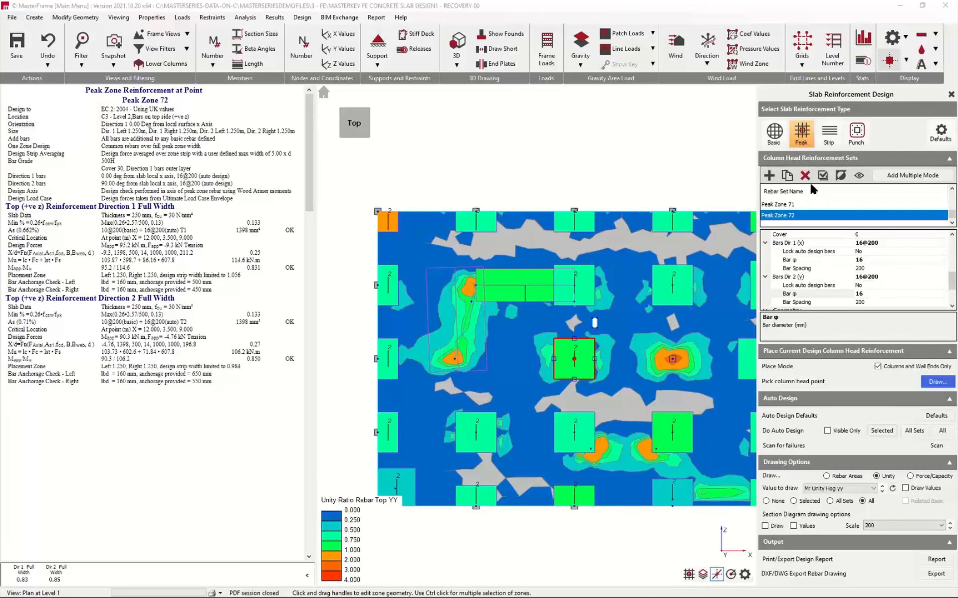
# Examine the punching shear design check at the slab-edge column E3.
pyautogui.click(857, 134)
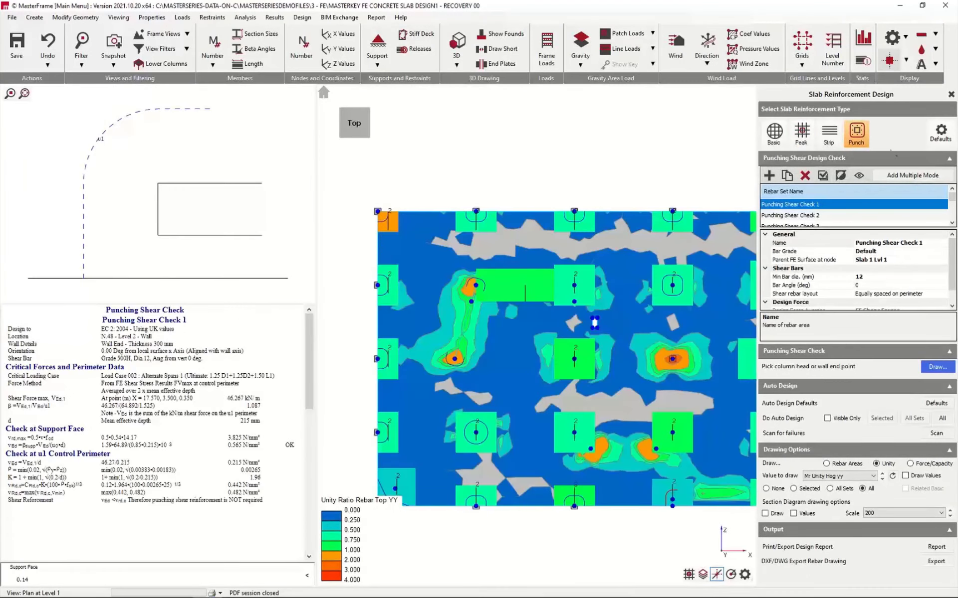
pyautogui.click(574, 214)
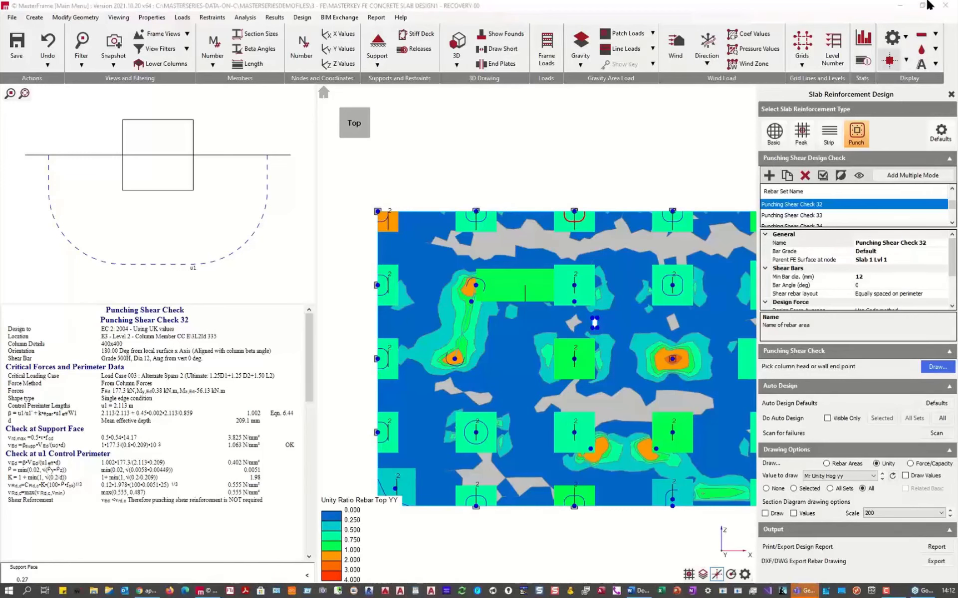
# Close the slab reinforcement design without saving the changes and restore the full 3D view of the model.
pyautogui.click(951, 94)
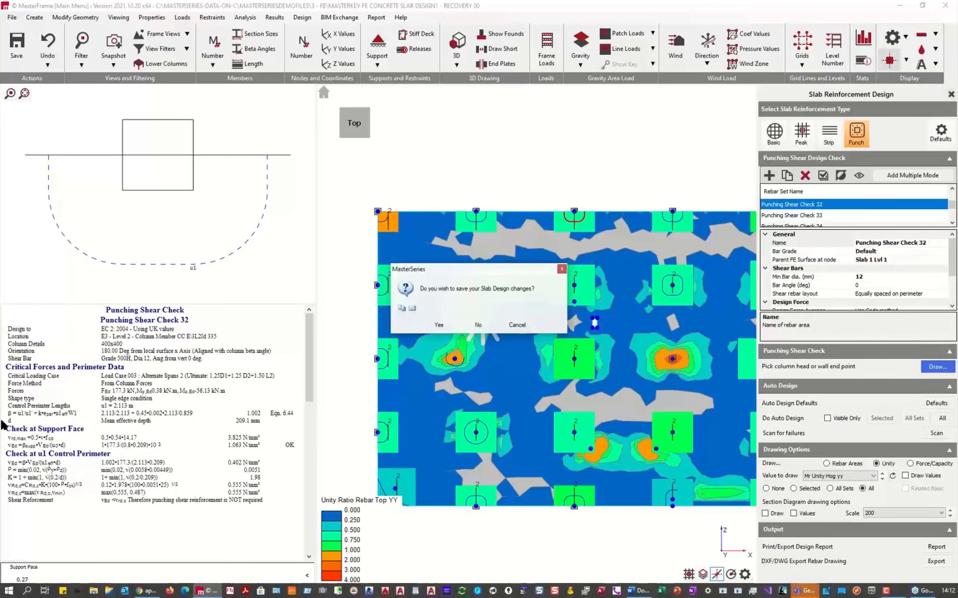
pyautogui.click(479, 325)
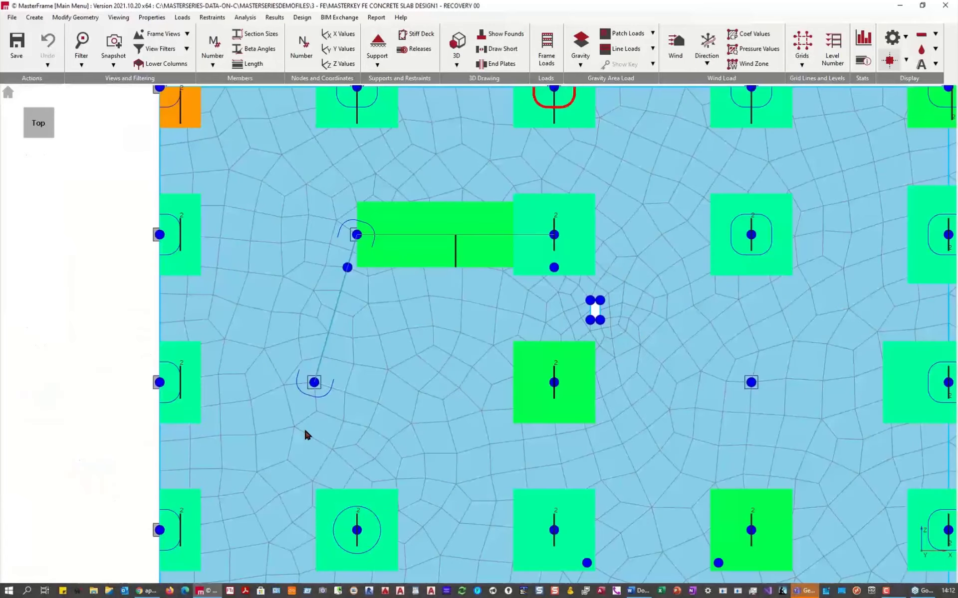
pyautogui.scroll(-4, 321, 393)
pyautogui.click(8, 94)
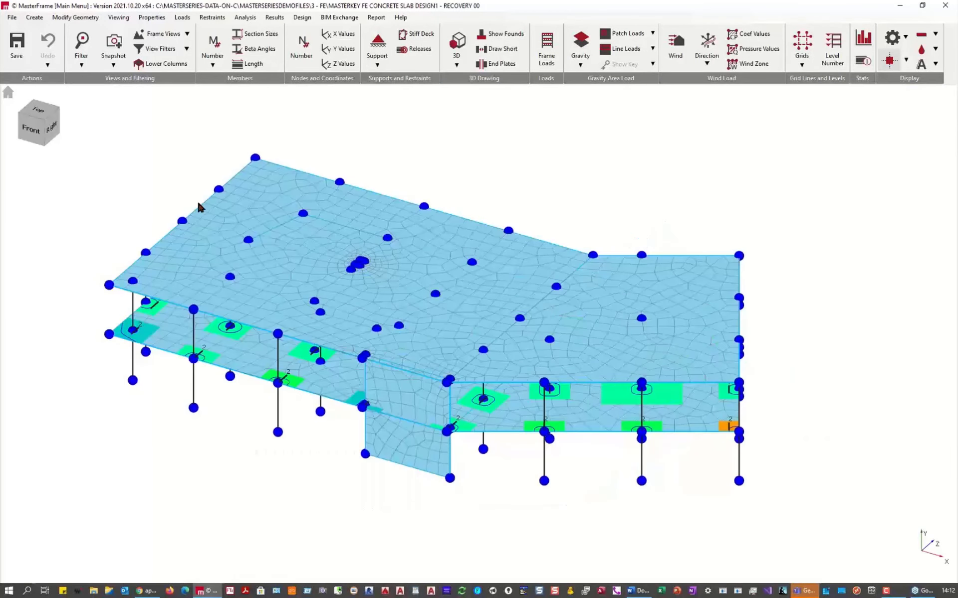
# On the roof plan, define a 0.2 m member running perpendicular into the slab from its edge, 2 m from the neighbouring edge column.
pyautogui.click(35, 18)
pyautogui.click(72, 64)
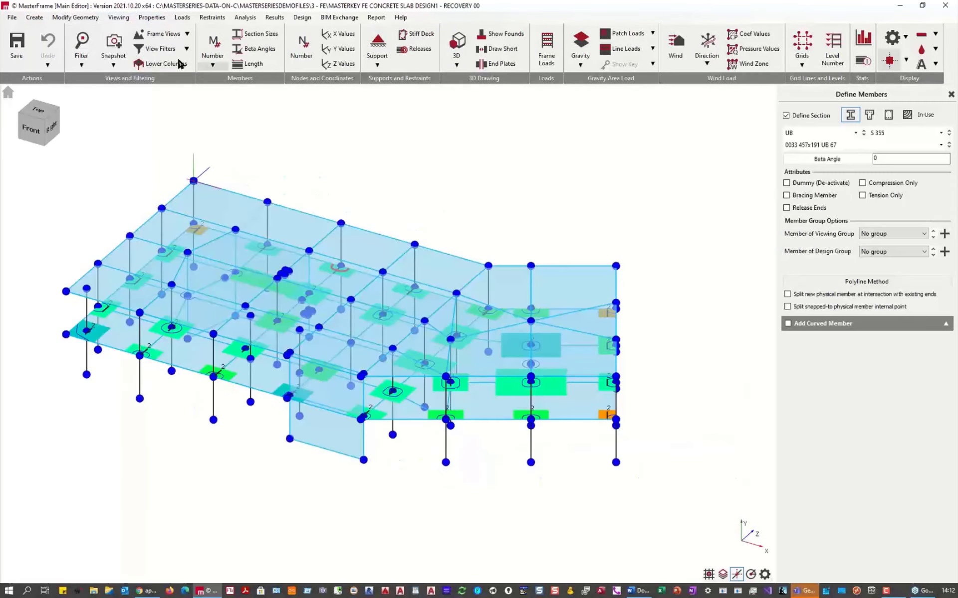
pyautogui.click(164, 36)
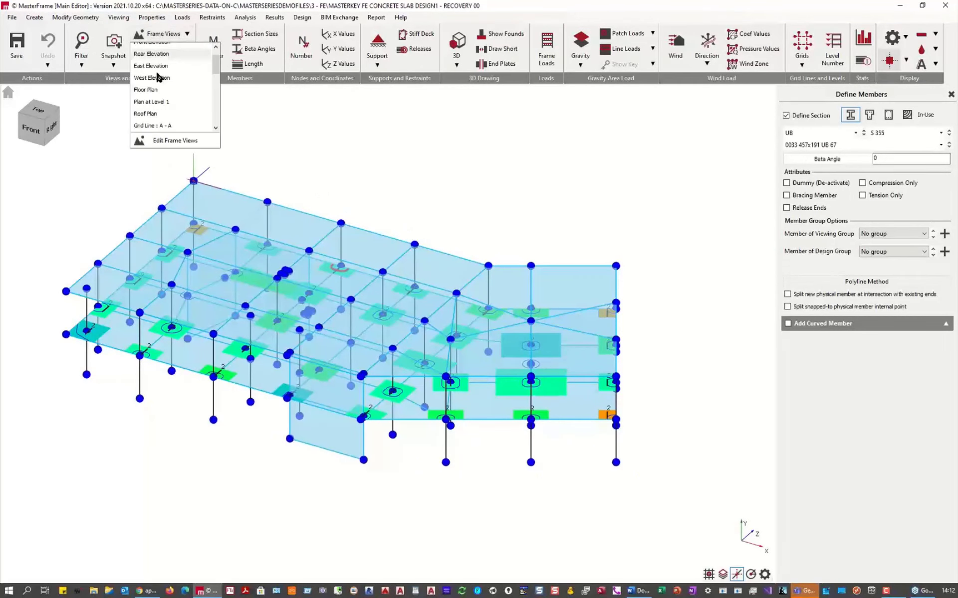
pyautogui.click(155, 115)
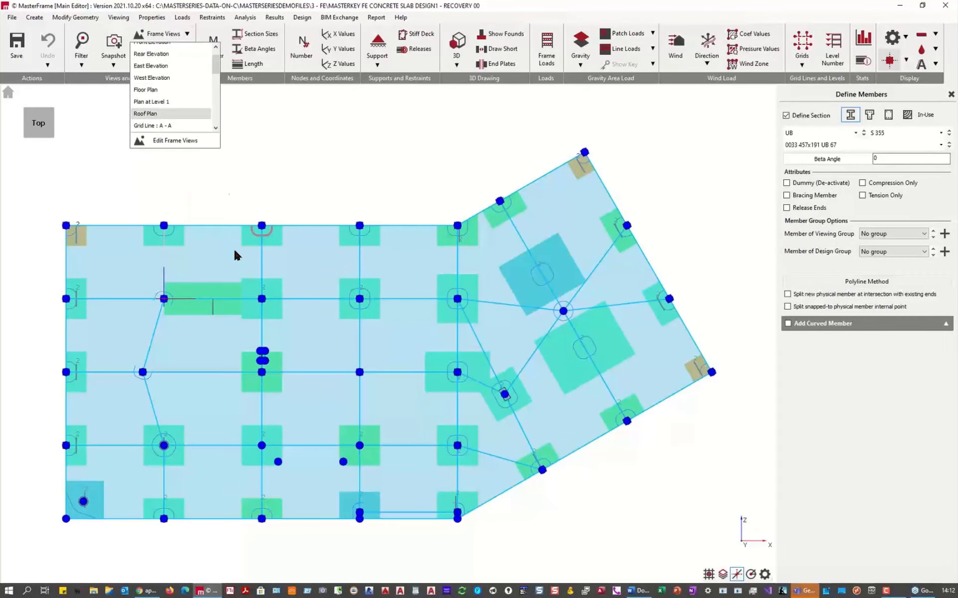
pyautogui.scroll(3, 190, 229)
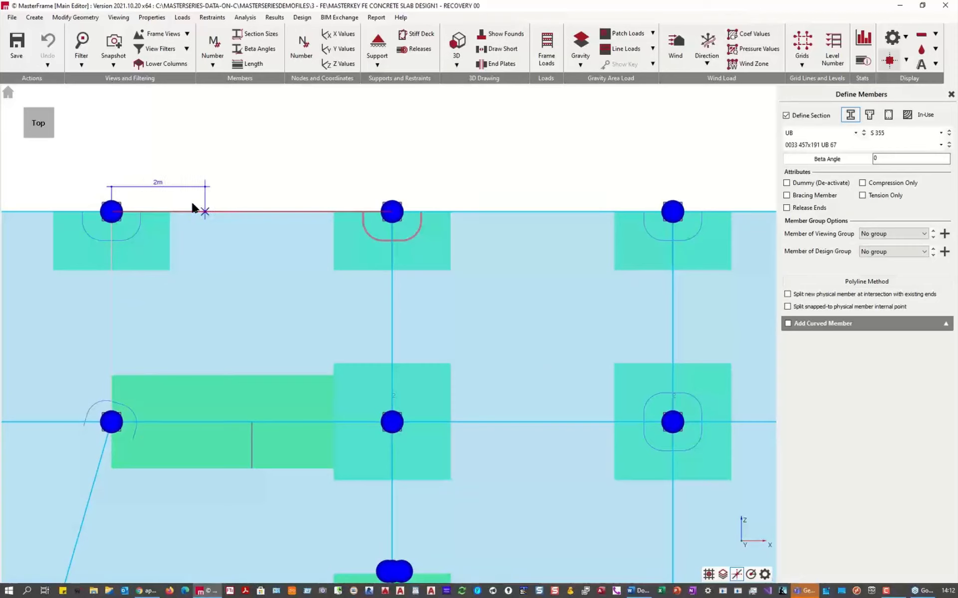
pyautogui.click(204, 211)
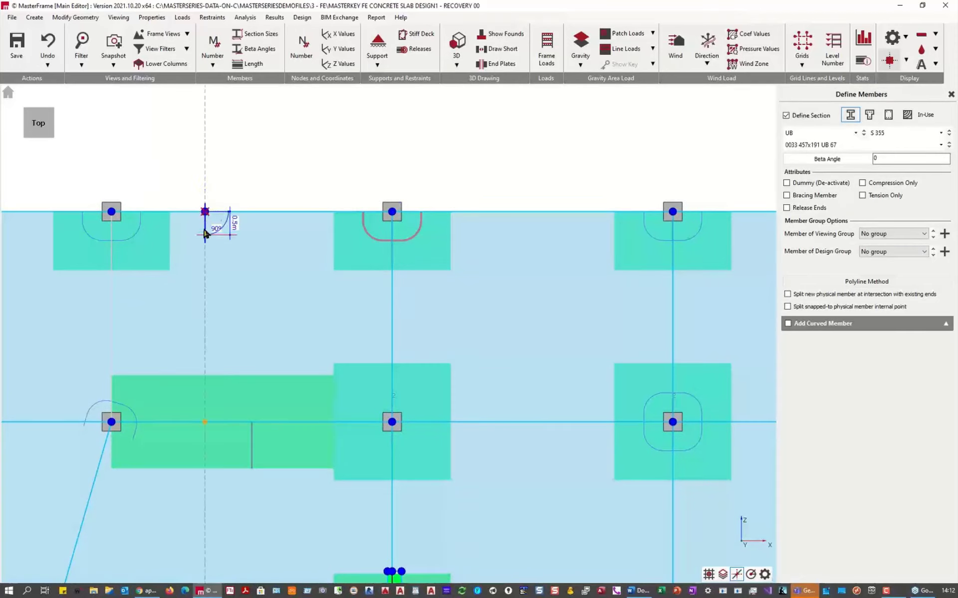
pyautogui.scroll(4, 206, 232)
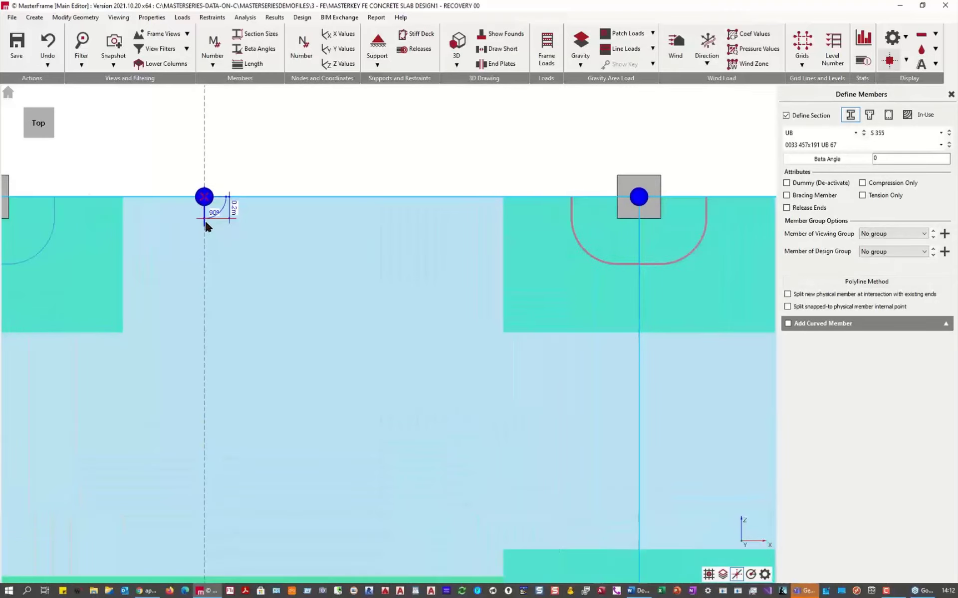
pyautogui.click(205, 218)
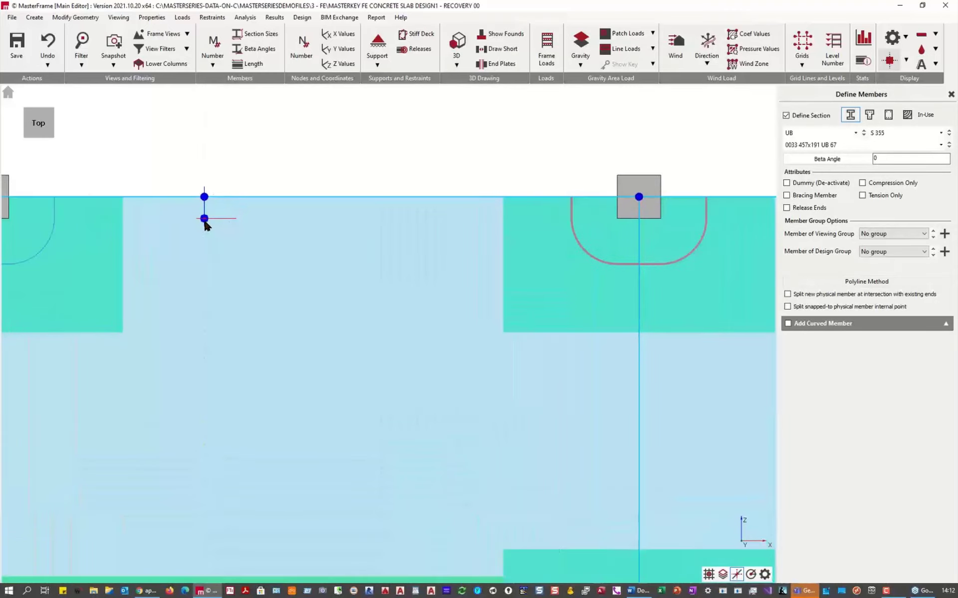
# Outline a rectangular opening with members from the short member's inner end and connect its other near-edge corner to the slab edge.
pyautogui.click(205, 262)
pyautogui.click(313, 272)
pyautogui.click(313, 218)
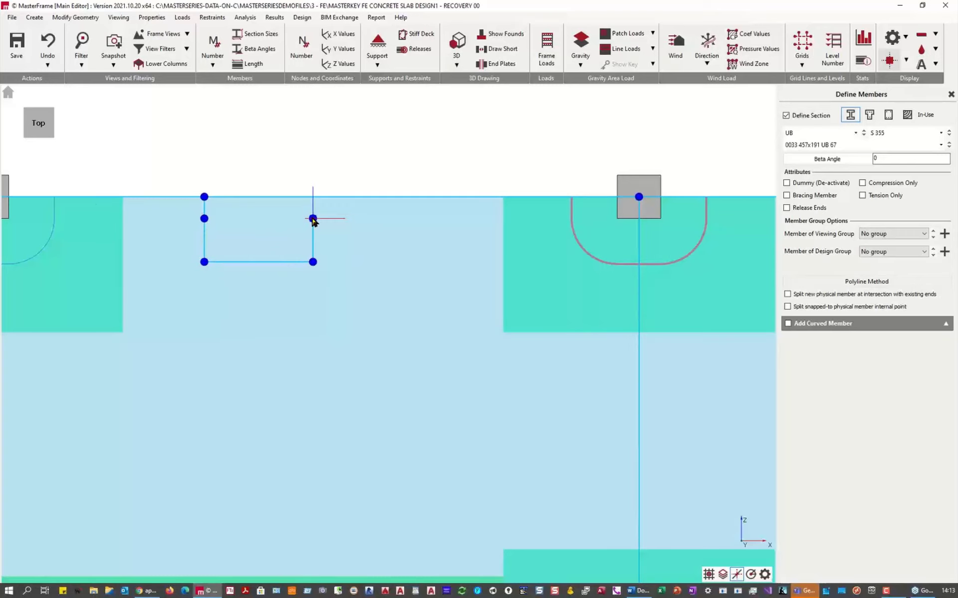
pyautogui.click(205, 219)
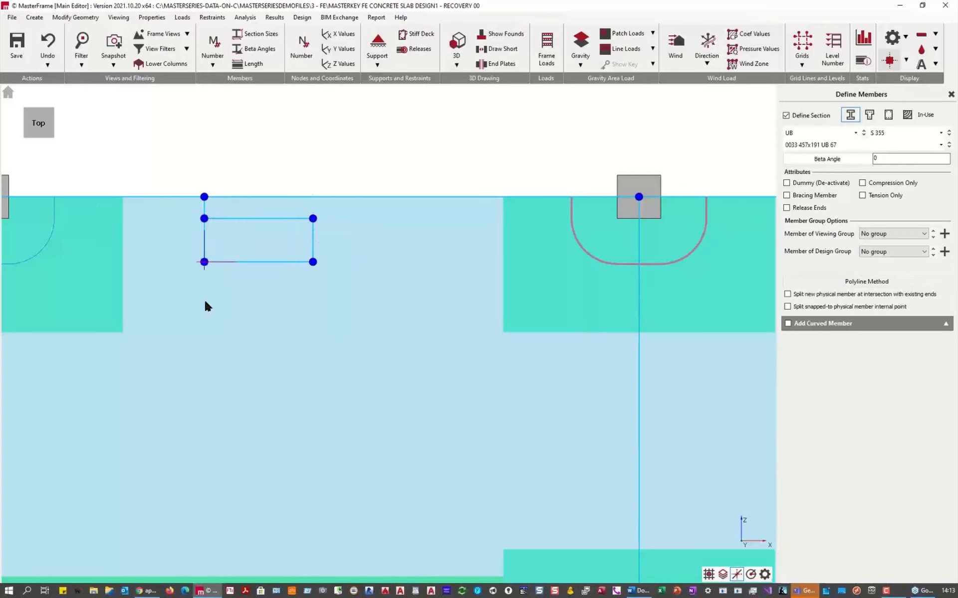
pyautogui.click(205, 197)
pyautogui.click(314, 199)
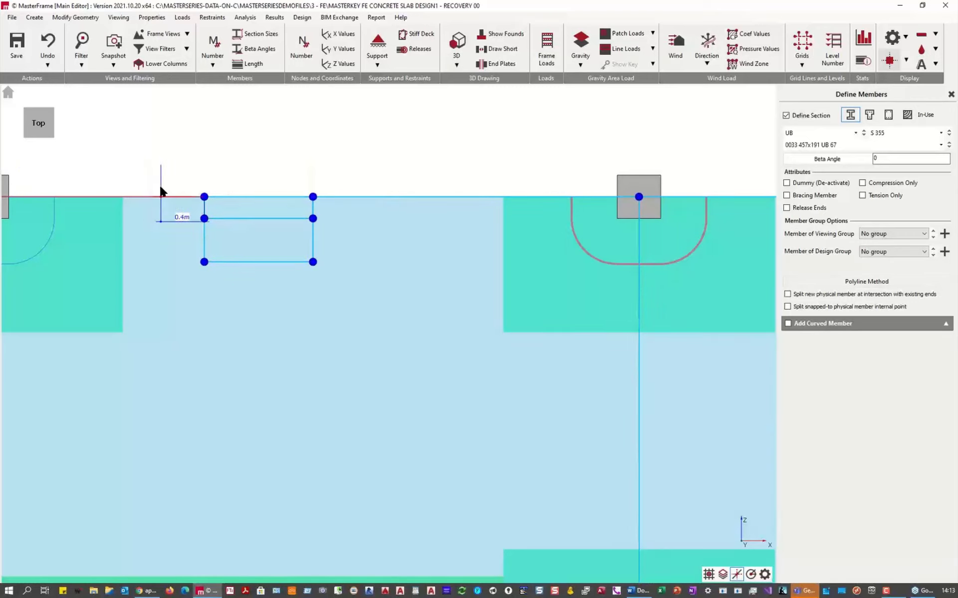
# Add the drawn rectangle as a second opening in the Slab 3 Lvl 2 FE surface using Auto Pick Opening.
pyautogui.click(152, 18)
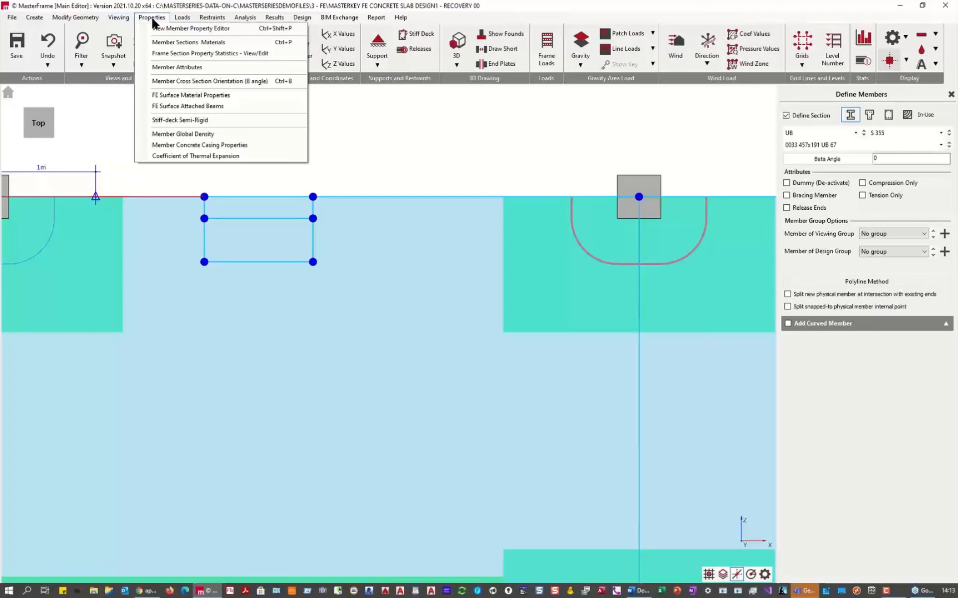
pyautogui.click(192, 95)
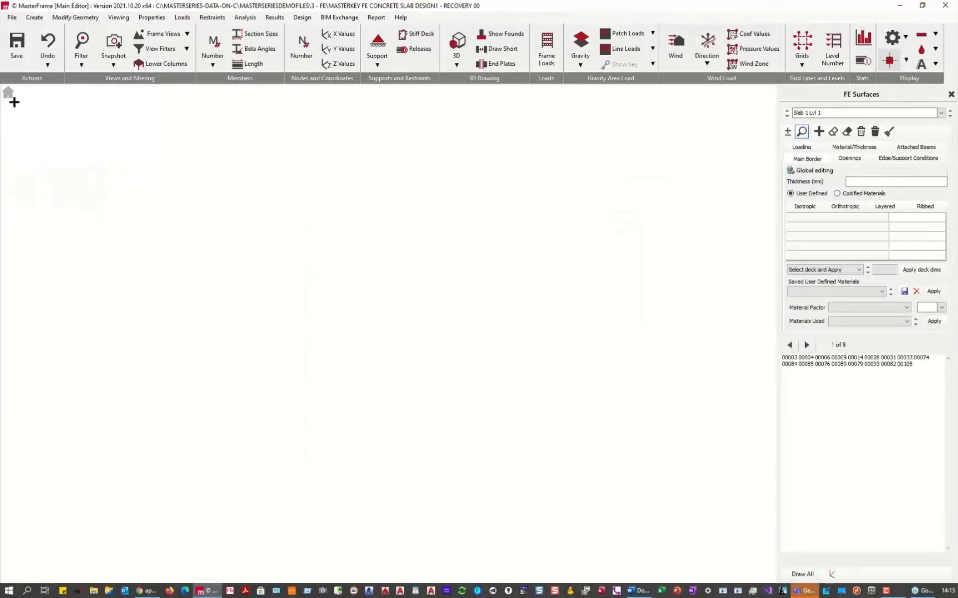
pyautogui.click(355, 197)
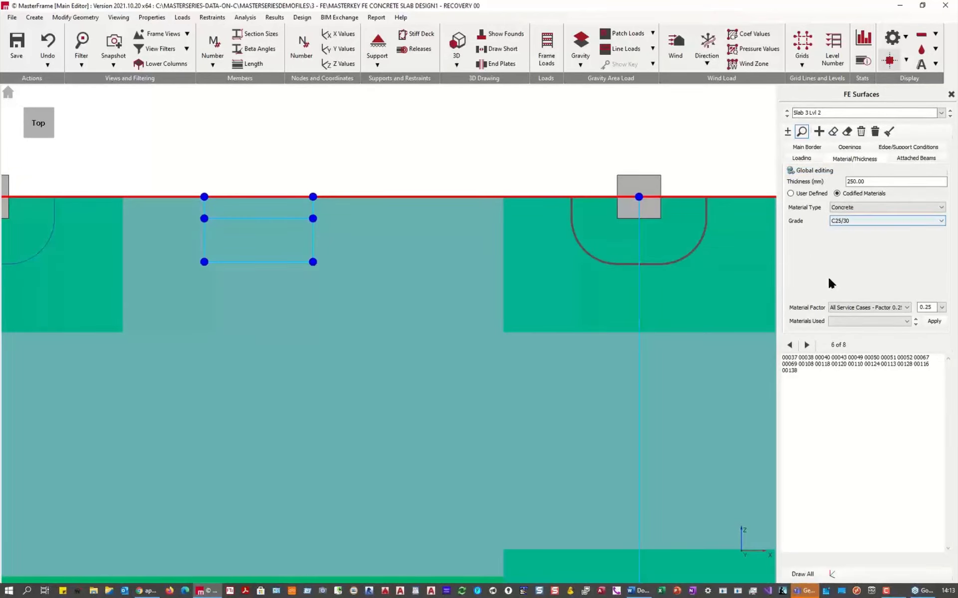
pyautogui.click(859, 148)
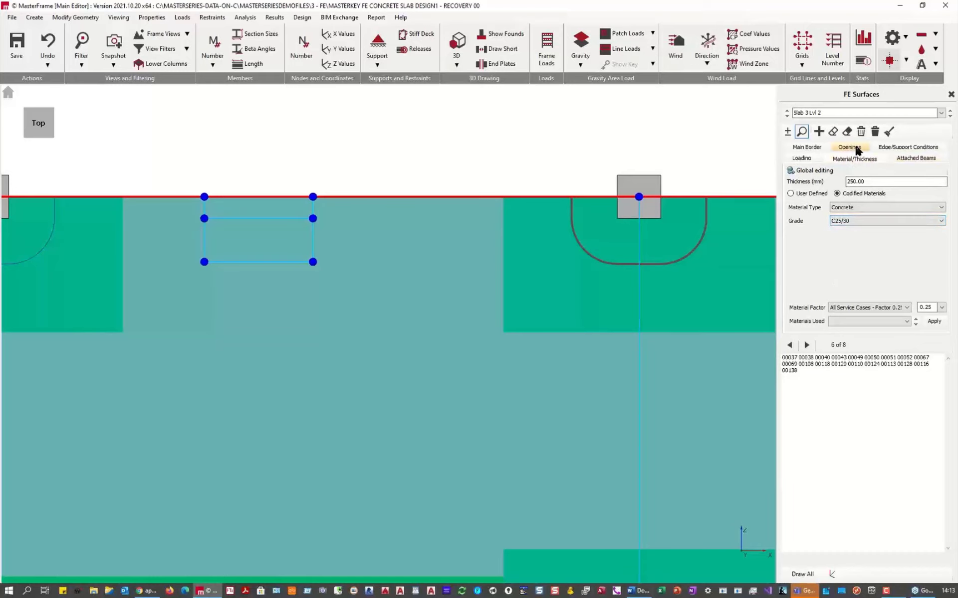
pyautogui.click(788, 132)
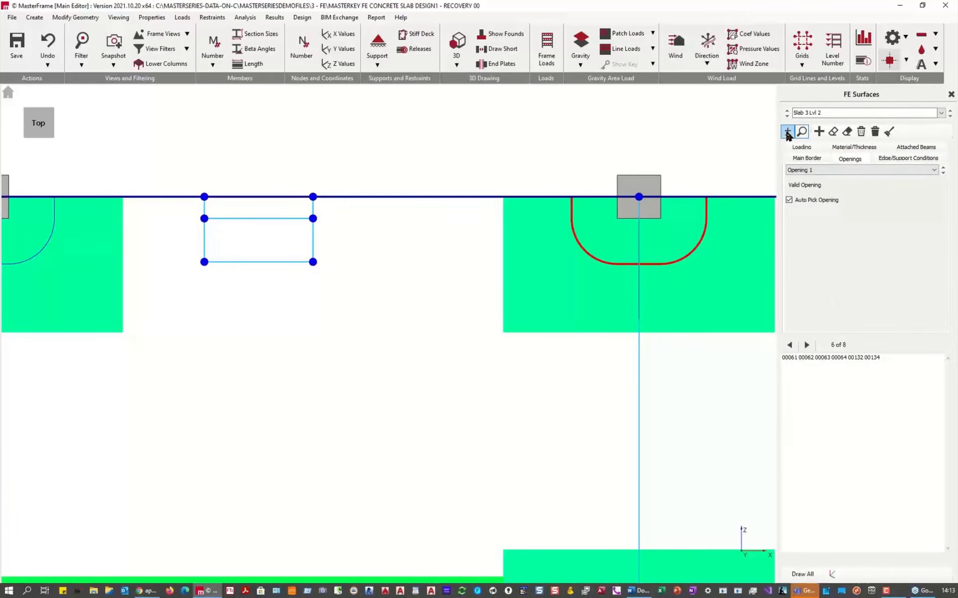
pyautogui.click(266, 244)
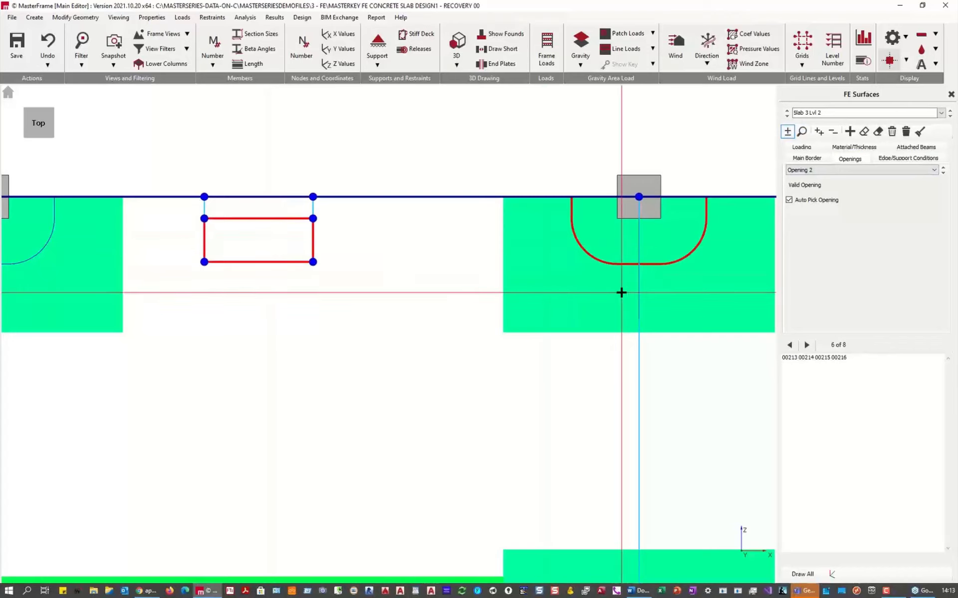
pyautogui.click(863, 148)
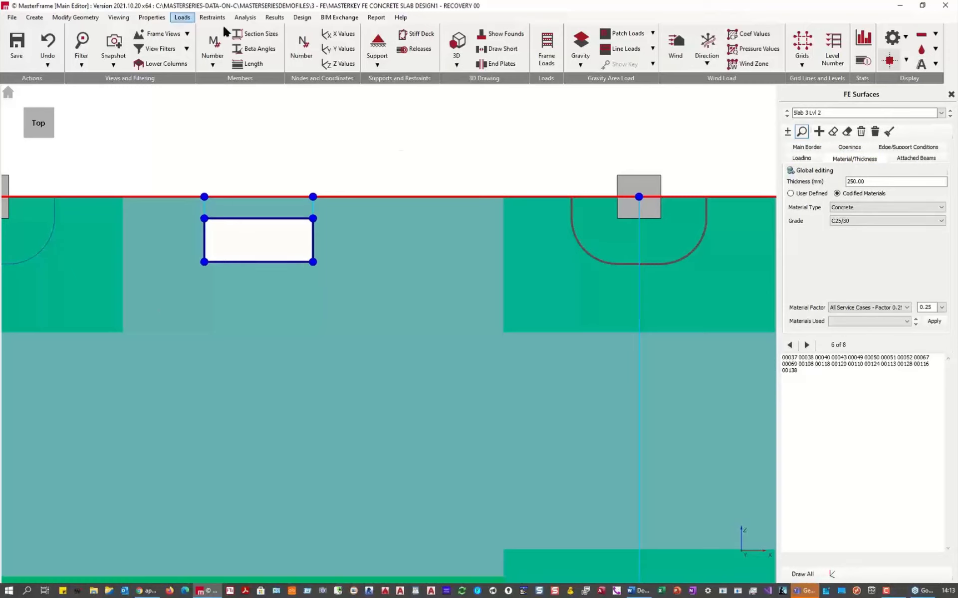
# Assign the six nodes at the new opening and adjoining slab edge to Local Mesh Group 1.
pyautogui.click(244, 19)
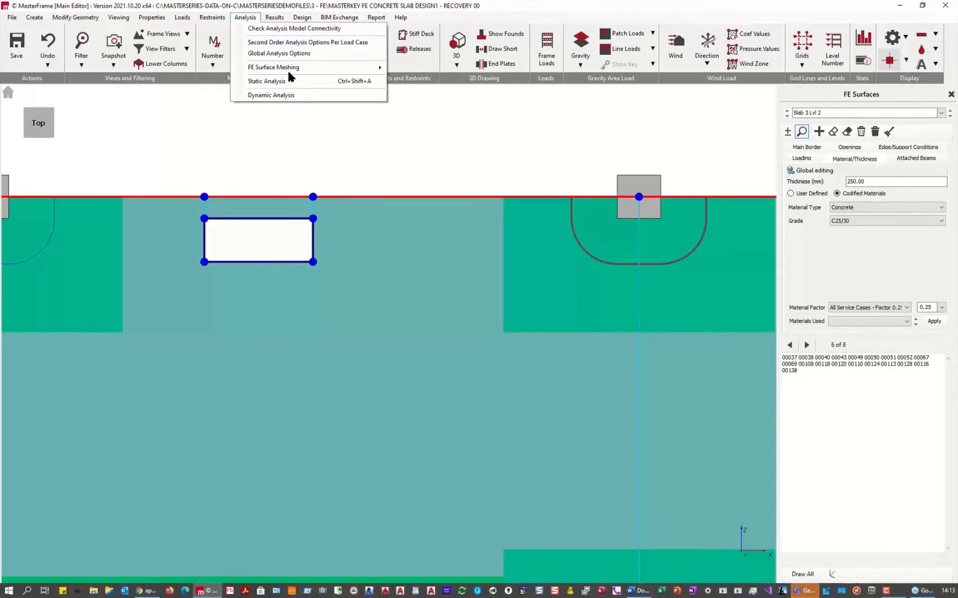
pyautogui.moveTo(294, 67)
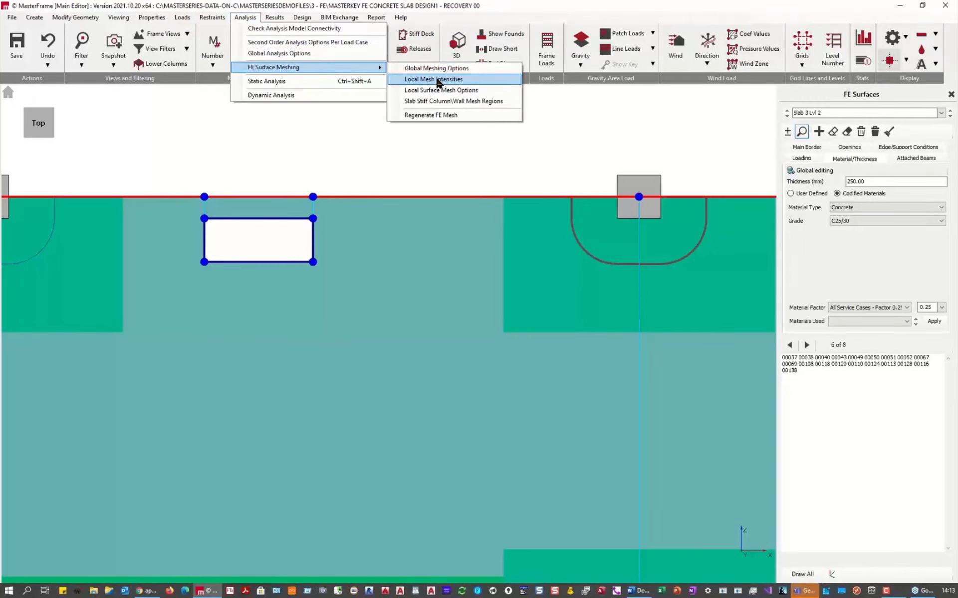
pyautogui.click(438, 80)
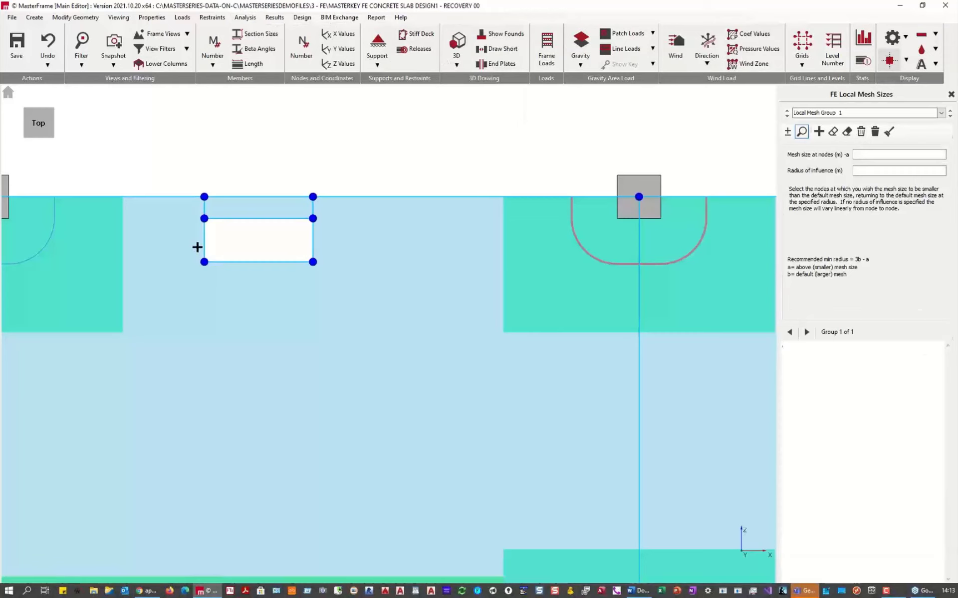
pyautogui.moveTo(165, 168); pyautogui.dragTo(228, 258)
pyautogui.moveTo(339, 287); pyautogui.dragTo(393, 288)
pyautogui.click(788, 133)
pyautogui.moveTo(171, 166); pyautogui.dragTo(377, 312)
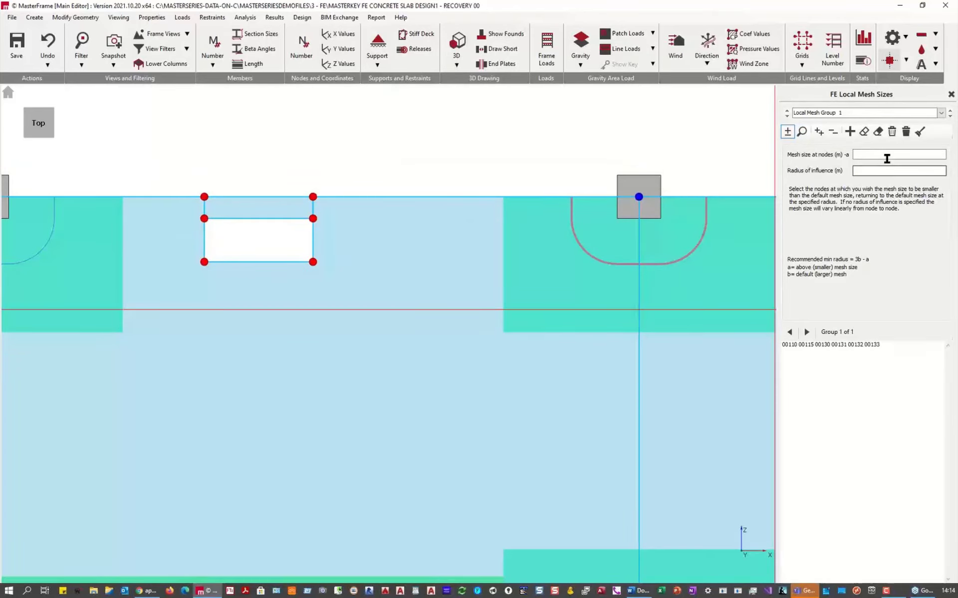
# Set the local mesh size at the nodes to 0.1 m and the radius of influence to 2 m.
pyautogui.click(881, 154)
pyautogui.click(877, 170)
pyautogui.write('2')
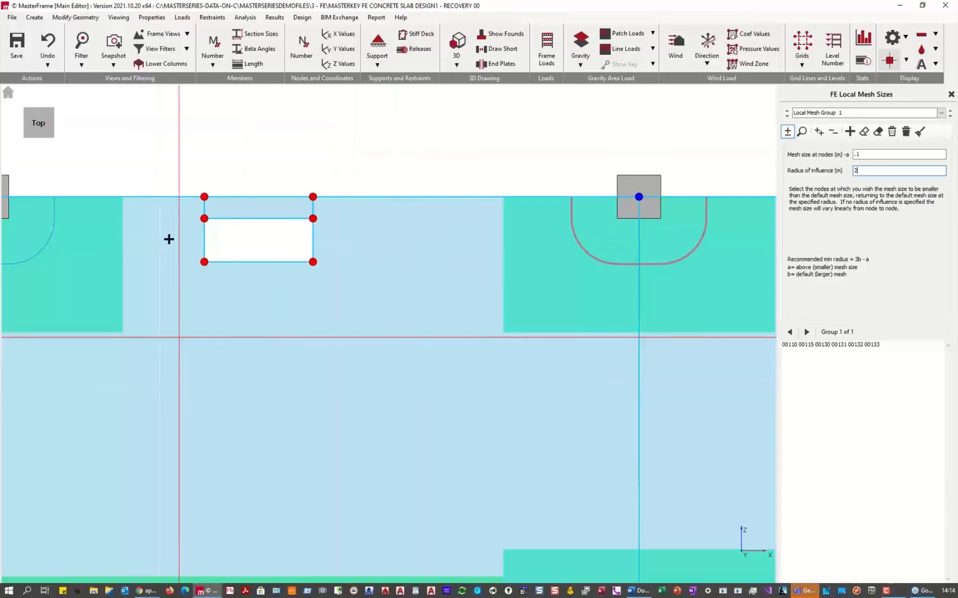
# Add the roof slab's interior grid node to Local Mesh Group 1 and close the local mesh settings with the whole model in 3D view.
pyautogui.scroll(-1, 153, 253)
pyautogui.scroll(-3, 152, 253)
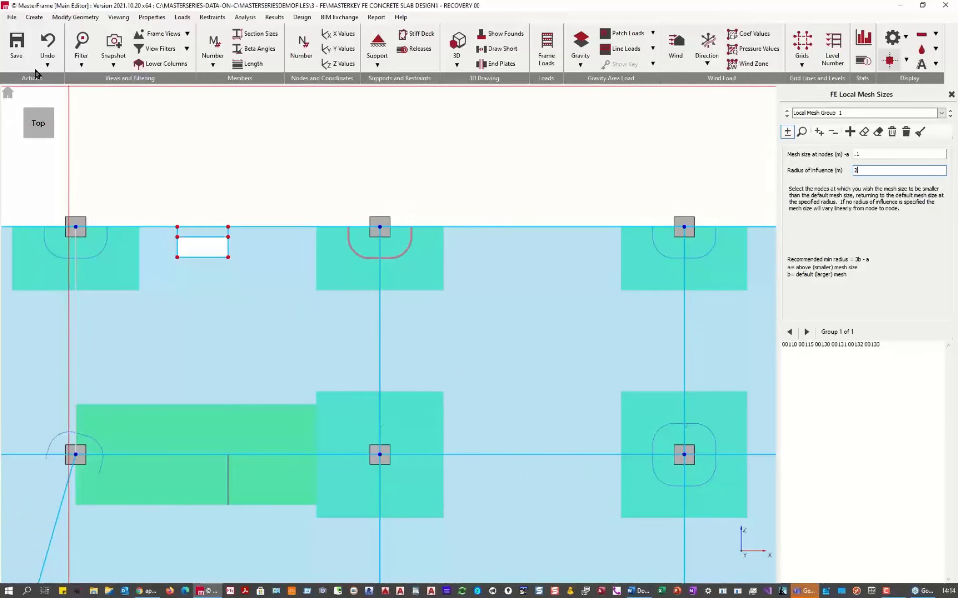
pyautogui.click(53, 109)
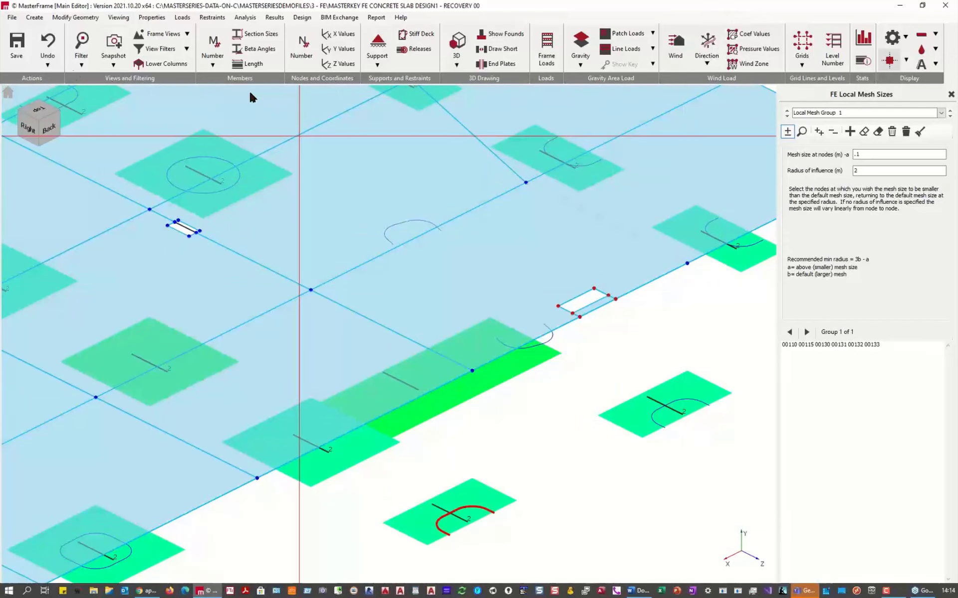
pyautogui.click(310, 290)
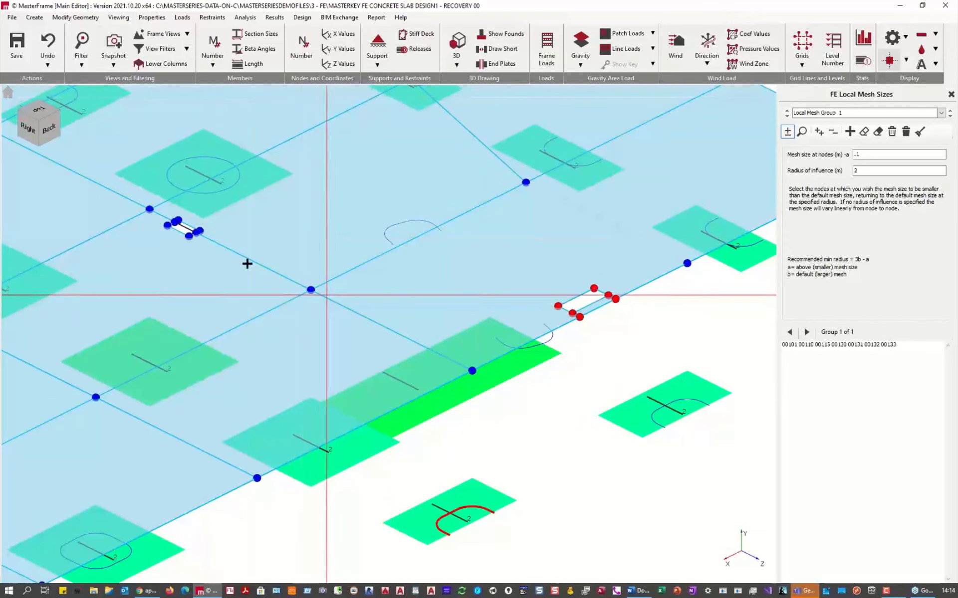
pyautogui.click(8, 93)
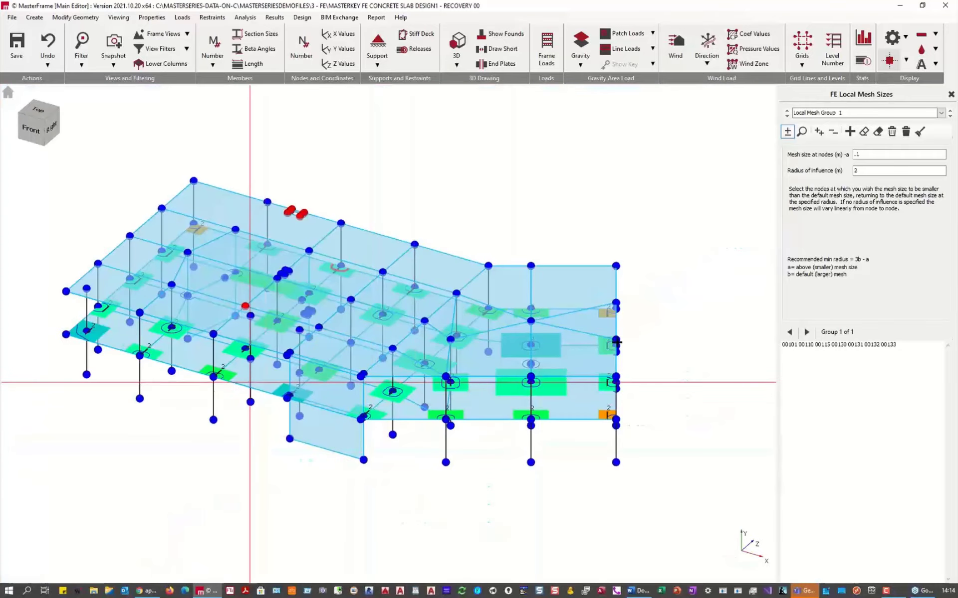
pyautogui.moveTo(493, 353); pyautogui.dragTo(421, 364, button='middle')
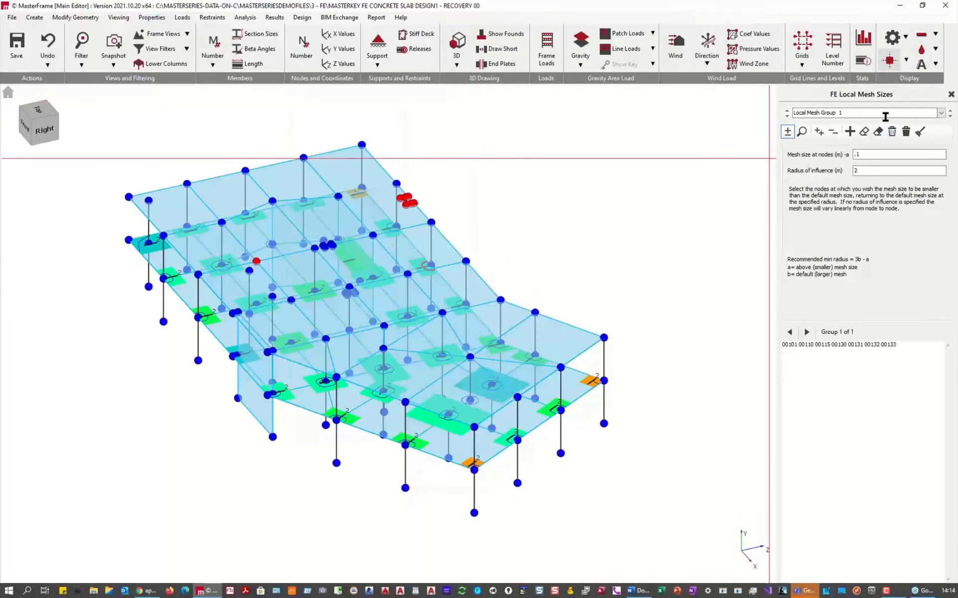
pyautogui.click(820, 132)
pyautogui.click(951, 93)
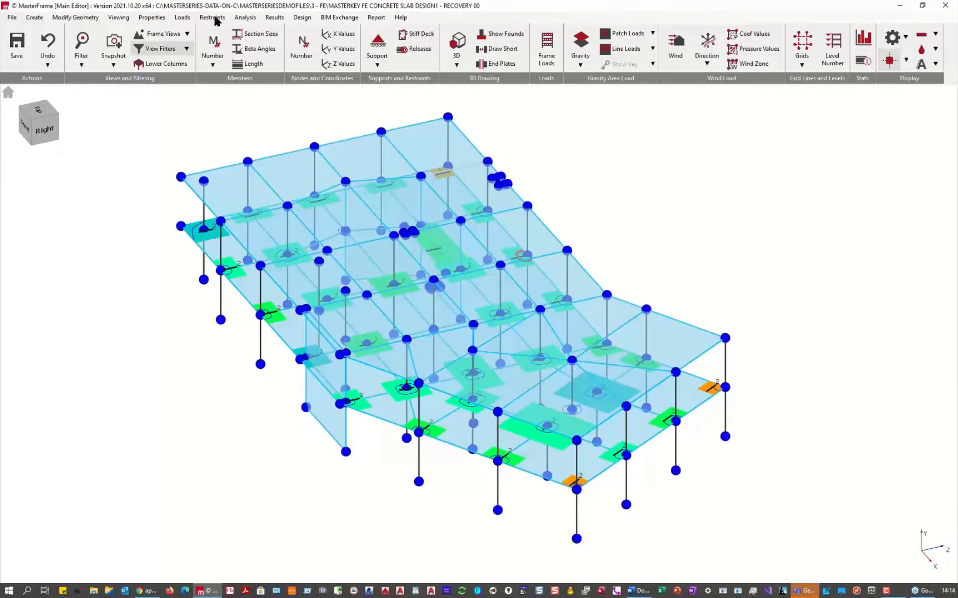
# Examine the FE surface material properties of Slab 4 Lvl 2 for its thickness, material type and grade.
pyautogui.click(154, 18)
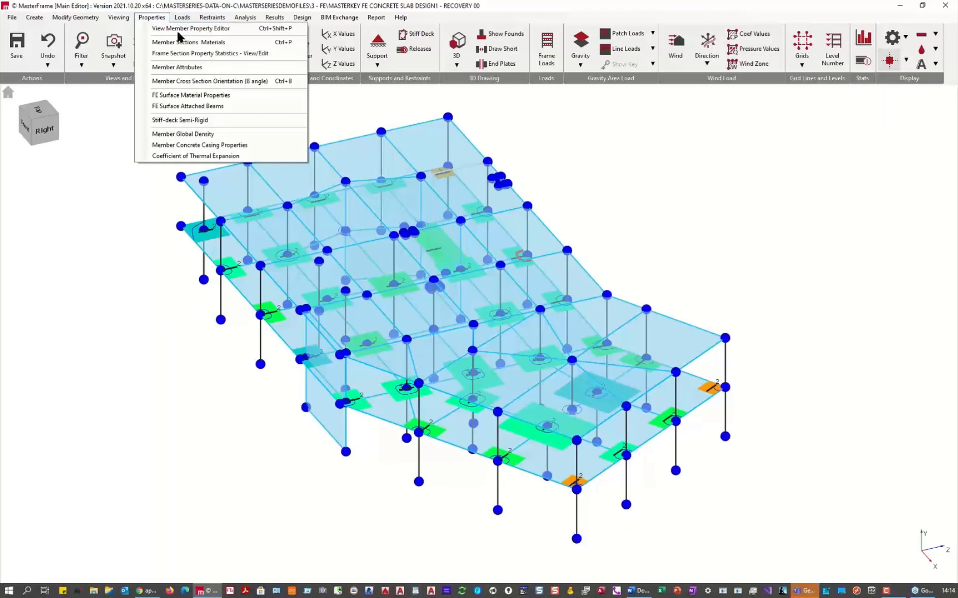
pyautogui.click(191, 95)
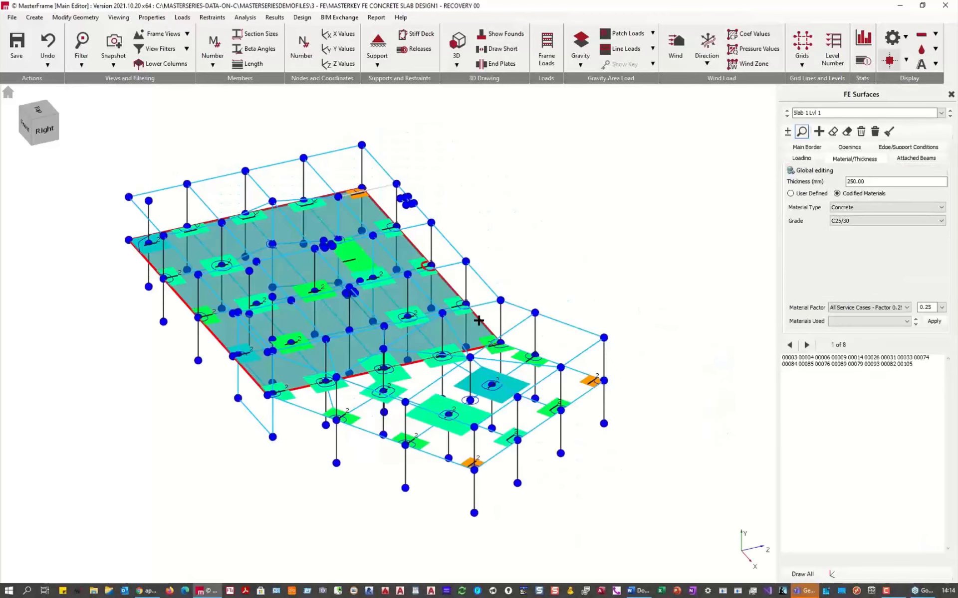
pyautogui.click(574, 327)
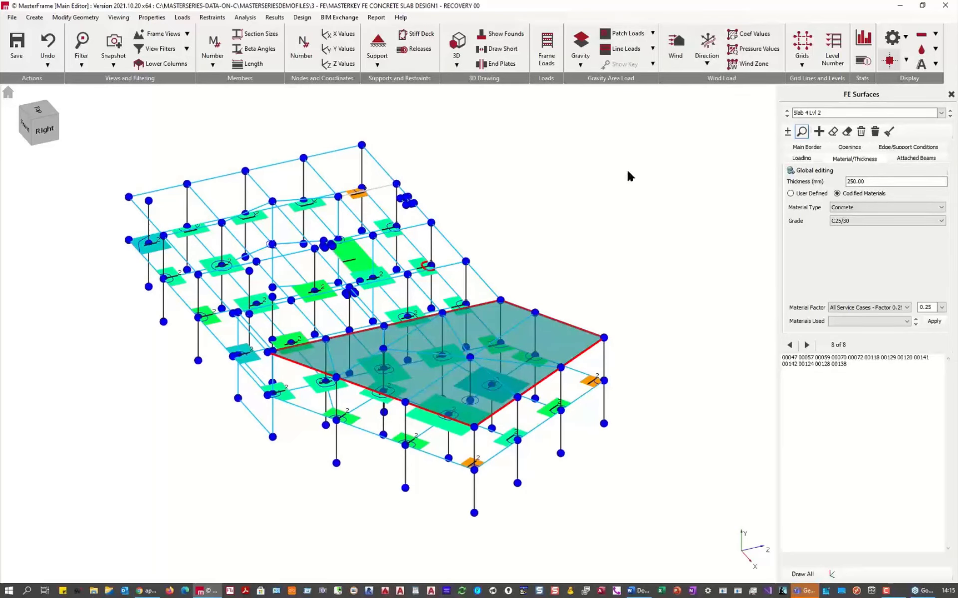
pyautogui.click(949, 94)
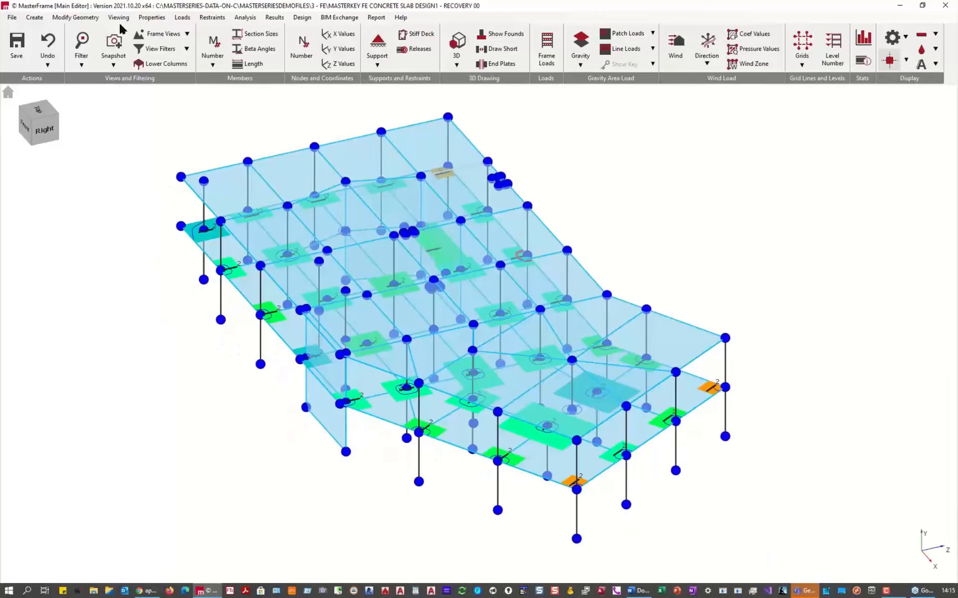
# Give the roof-edge member at the slab's far outer corner a rectangular concrete section 250 mm wide and 250 mm deep.
pyautogui.click(156, 20)
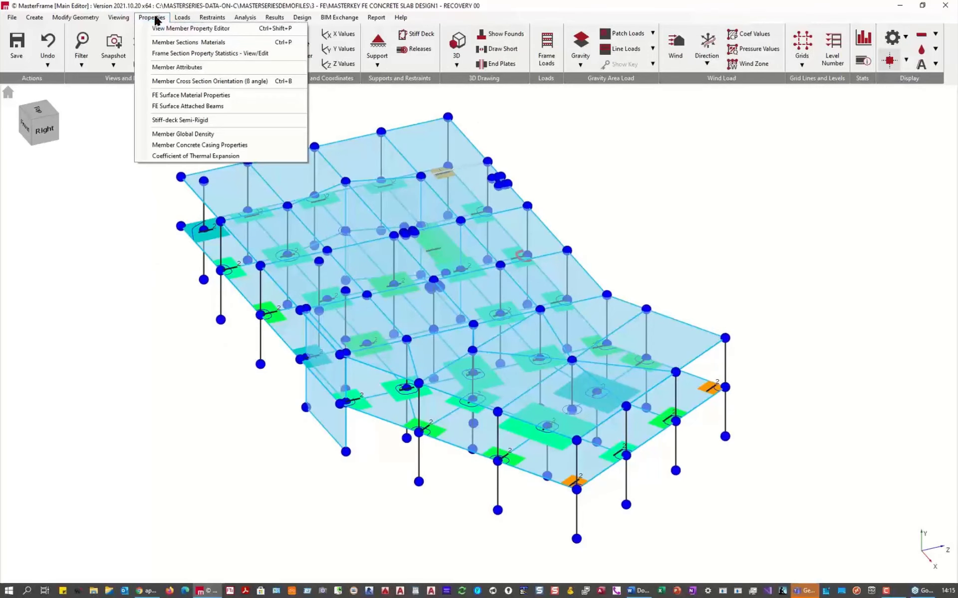
pyautogui.click(157, 20)
pyautogui.click(156, 19)
pyautogui.click(186, 43)
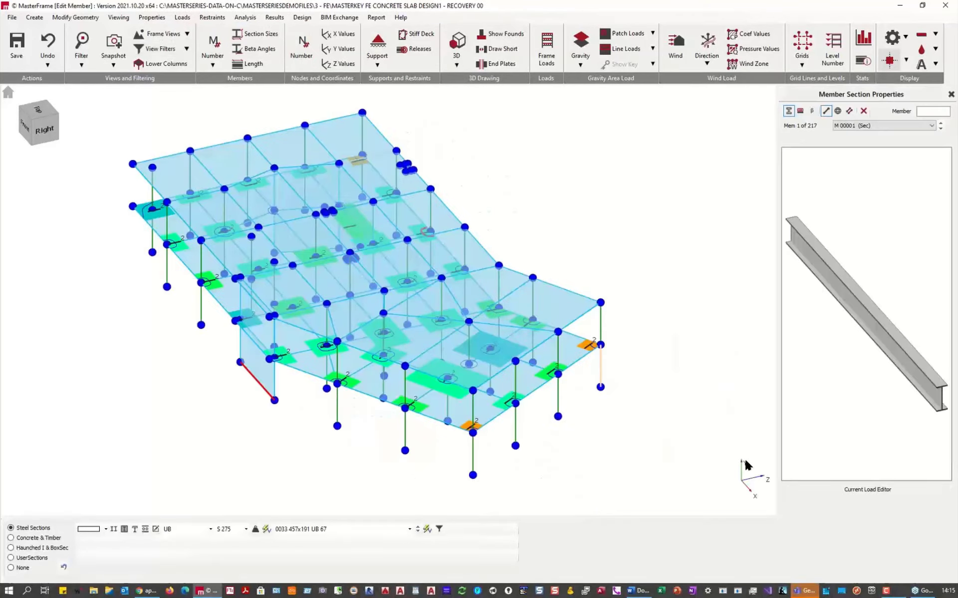
pyautogui.click(562, 288)
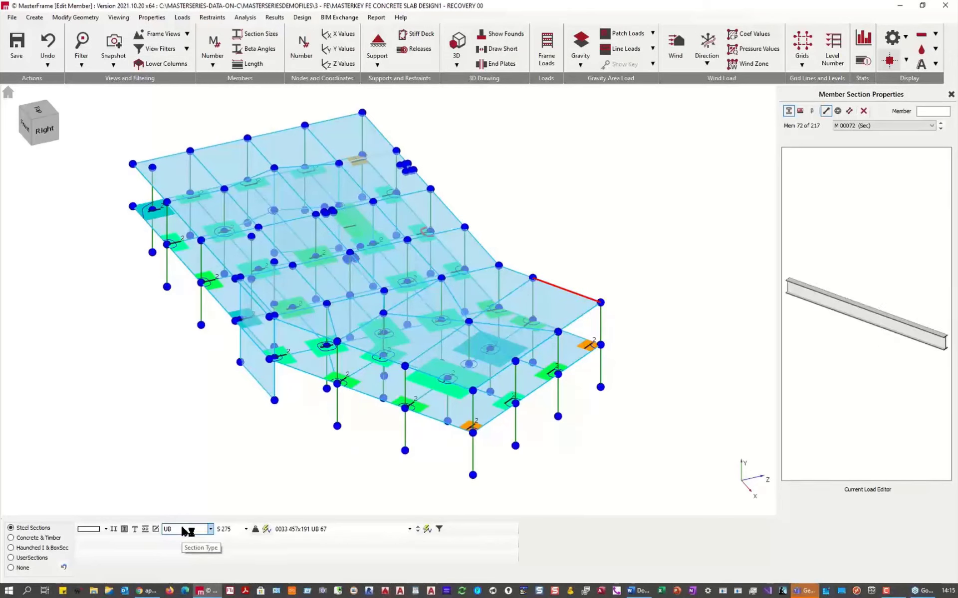
pyautogui.click(28, 539)
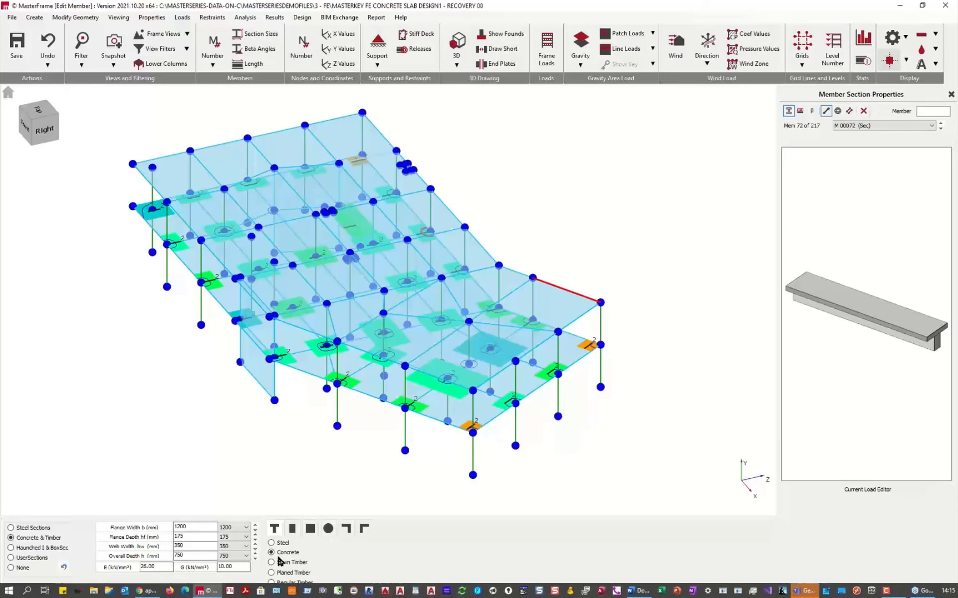
pyautogui.click(293, 529)
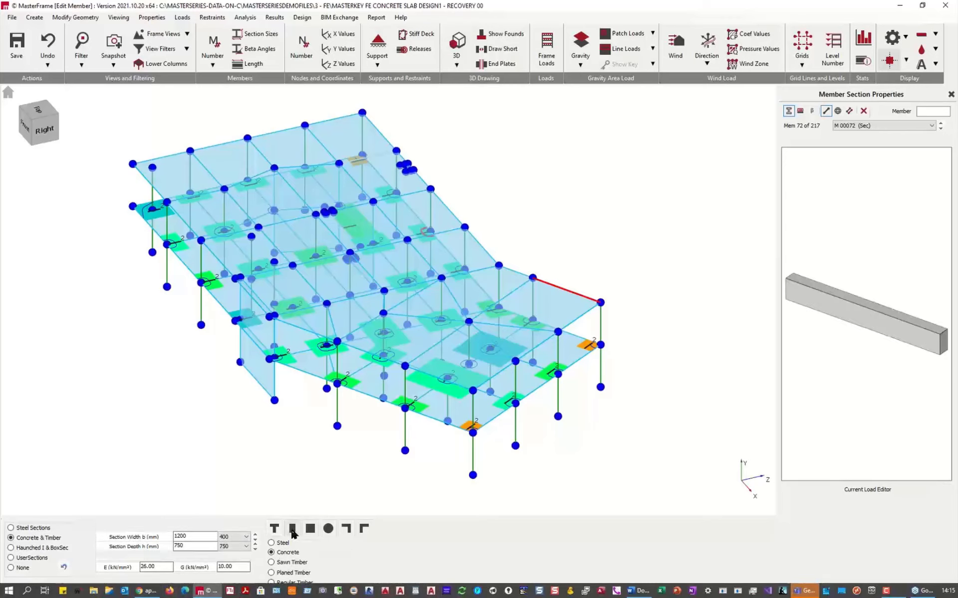
pyautogui.doubleClick(180, 534)
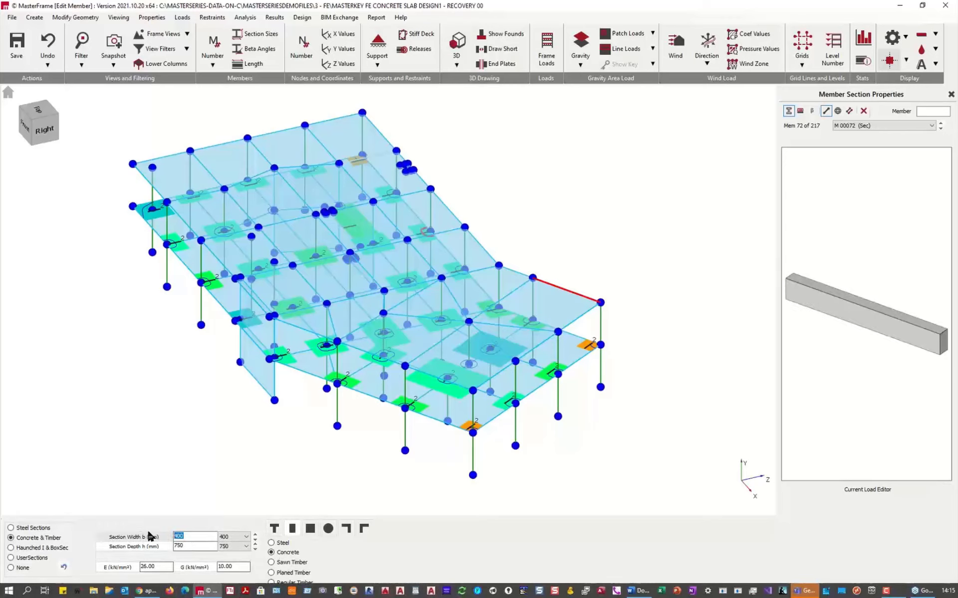
pyautogui.write('250')
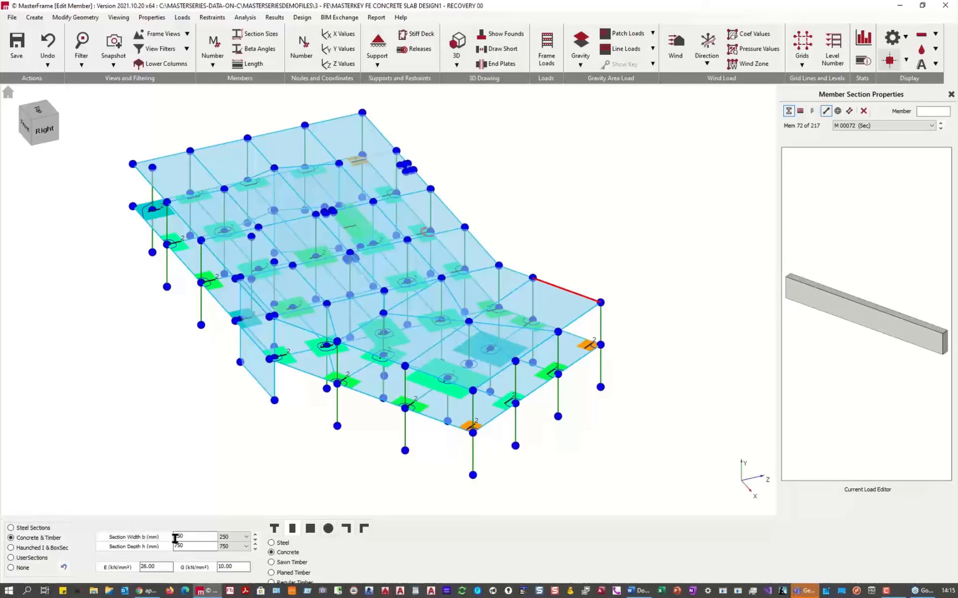
pyautogui.doubleClick(181, 546)
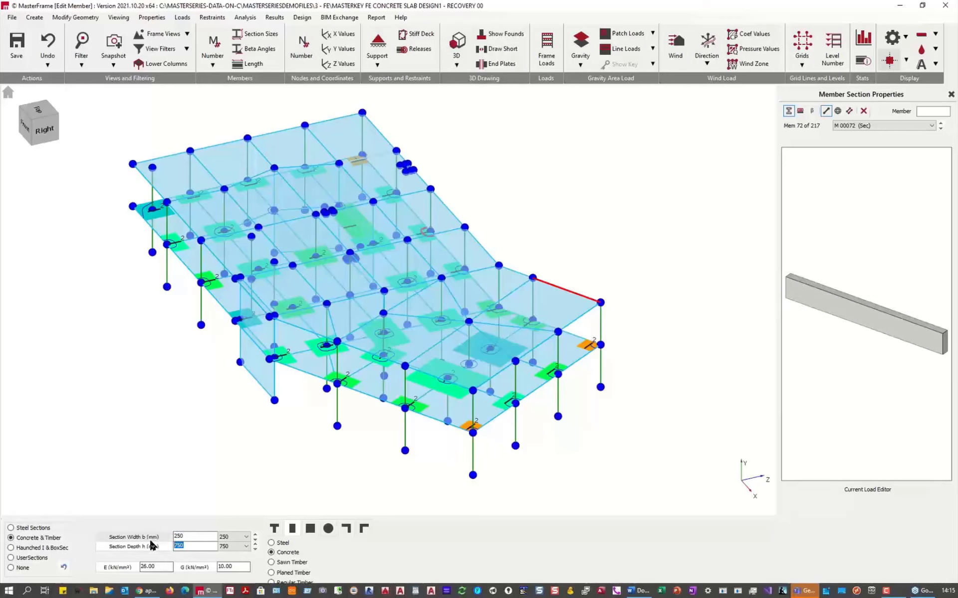
pyautogui.write('250')
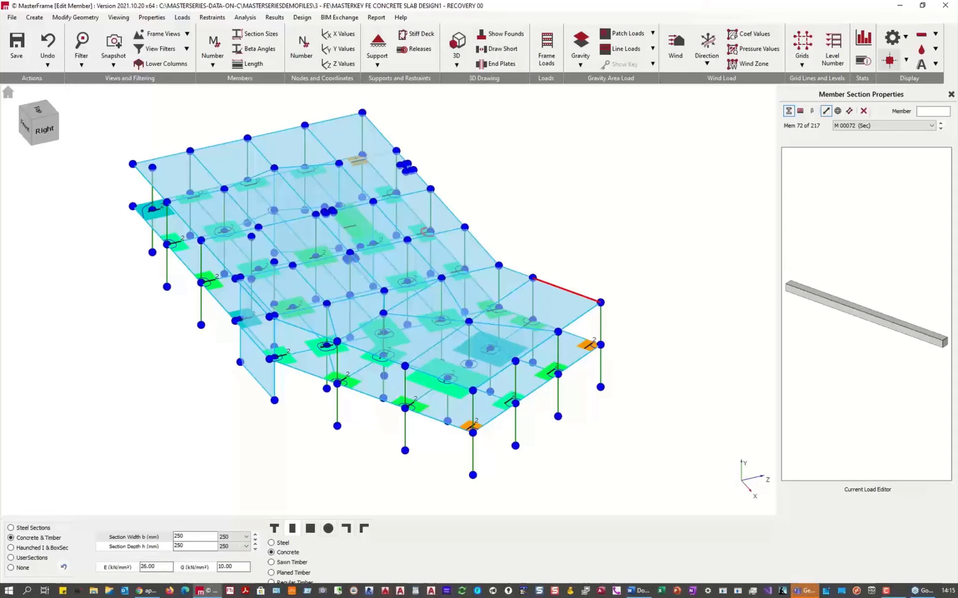
# Copy the 250 by 250 mm concrete section to the remaining members along the same roof slab edge and close the member section properties.
pyautogui.click(848, 111)
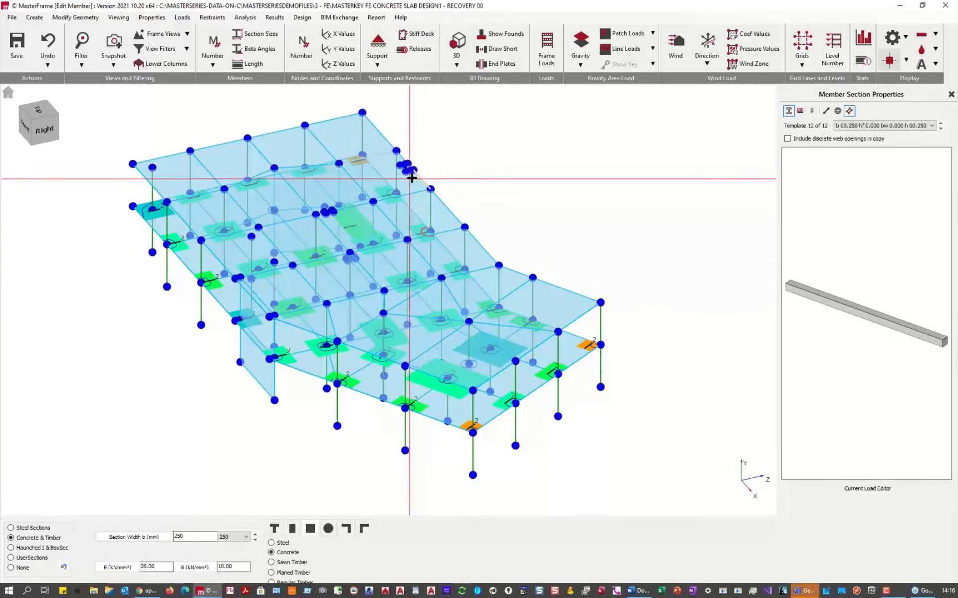
pyautogui.scroll(5, 412, 177)
pyautogui.scroll(-2, 453, 208)
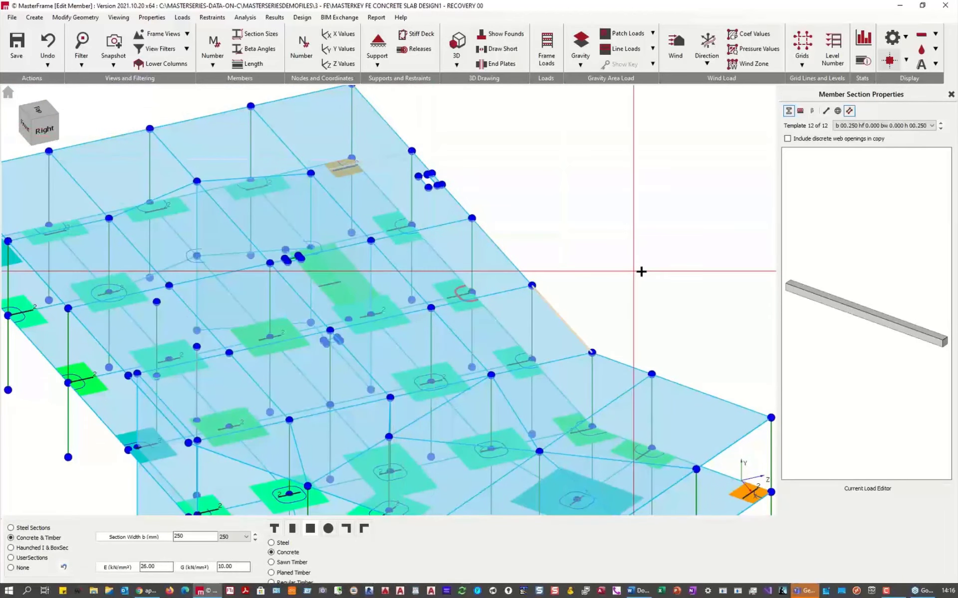
pyautogui.click(826, 111)
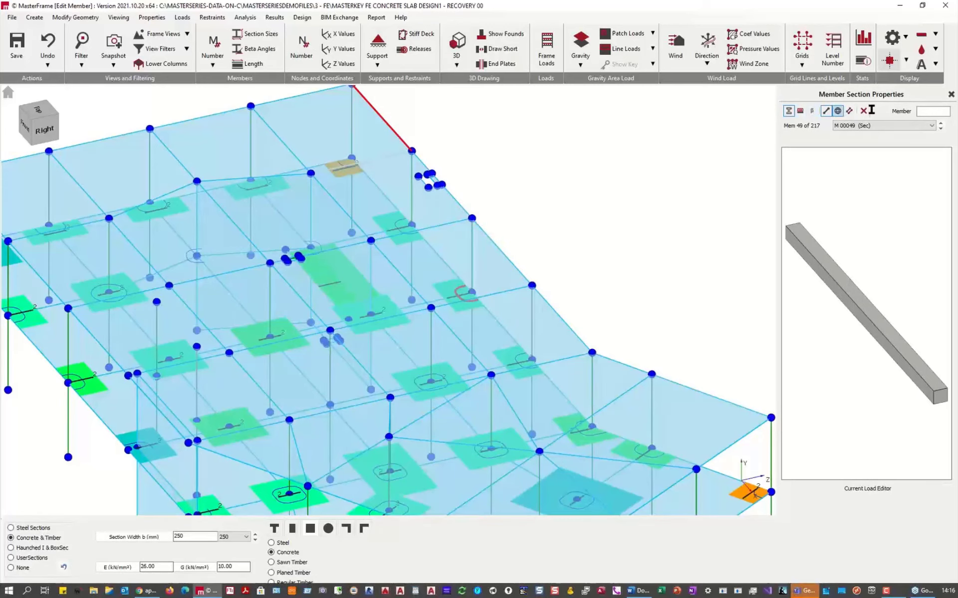
pyautogui.click(952, 95)
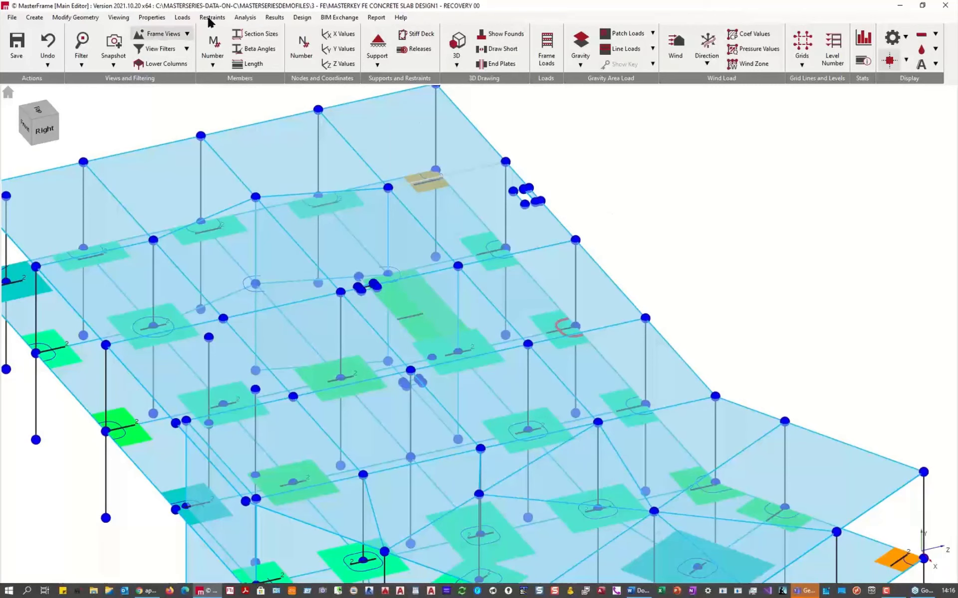
# Assign the roof-edge members from the far outer corner up to the edge opening to Attached Beams 1 of the FE surfaces.
pyautogui.click(152, 18)
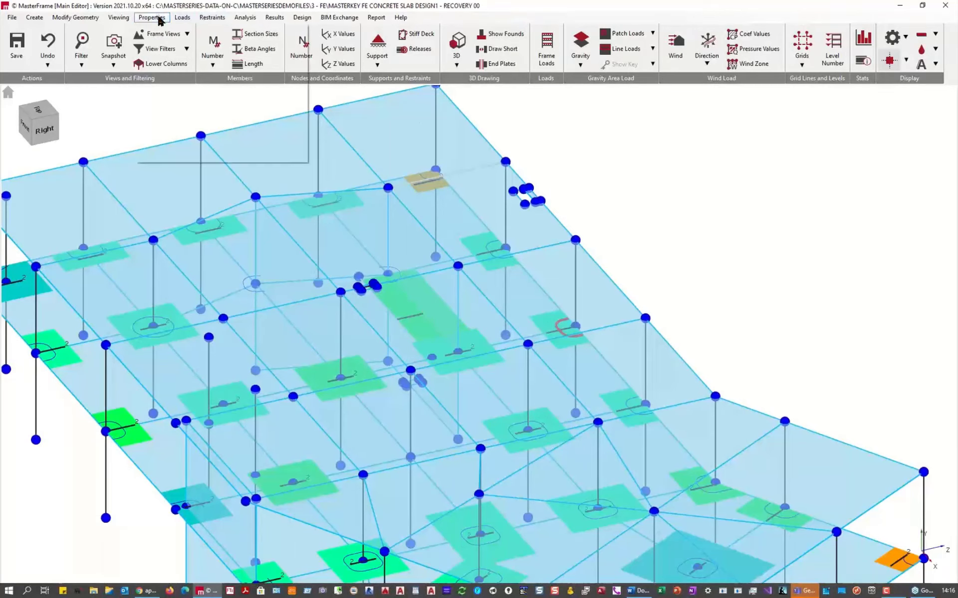
pyautogui.click(206, 107)
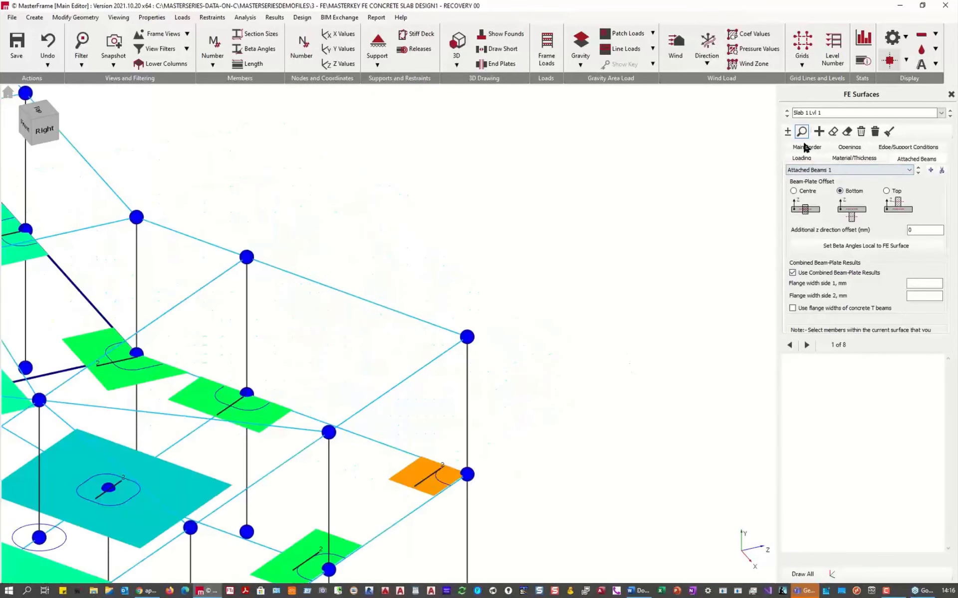
pyautogui.click(787, 132)
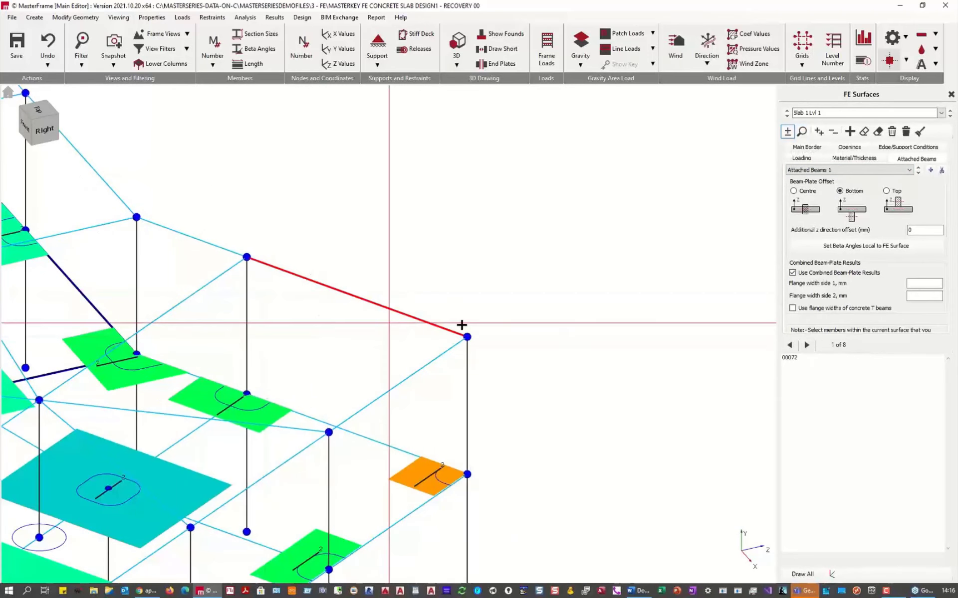
pyautogui.moveTo(307, 273); pyautogui.dragTo(629, 421, button='middle')
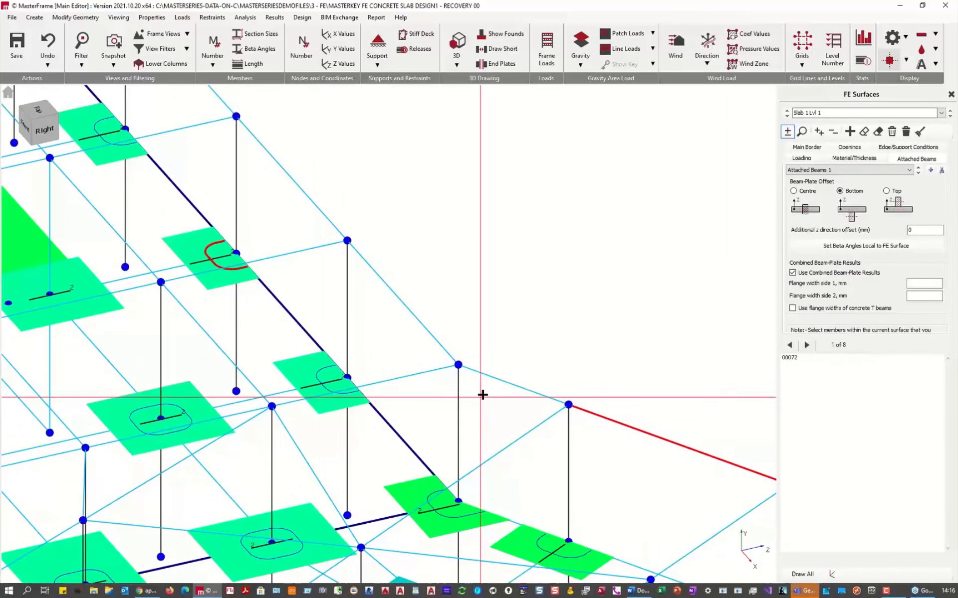
pyautogui.click(489, 377)
pyautogui.click(402, 304)
pyautogui.click(242, 122)
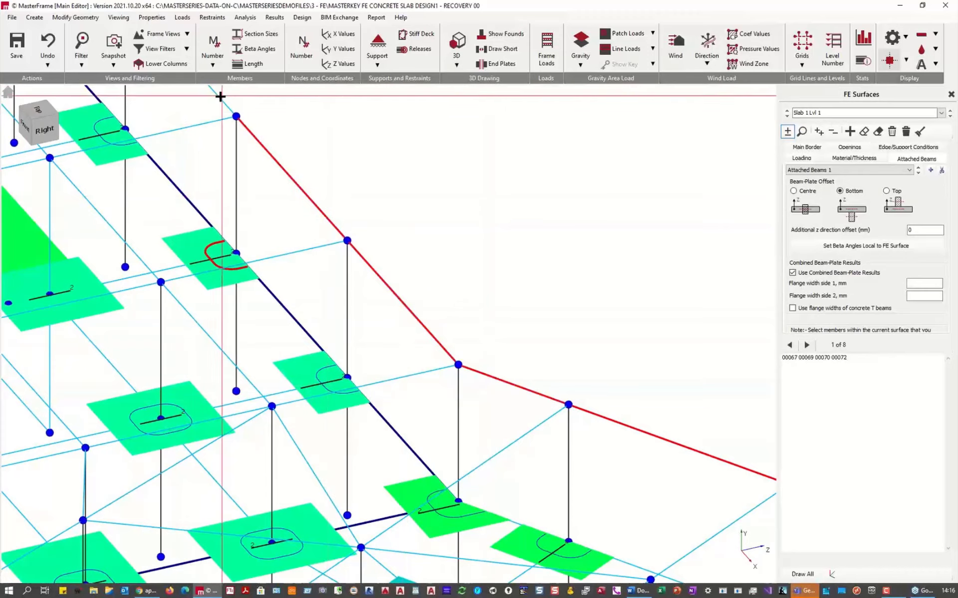
pyautogui.click(221, 97)
# Add the member alongside the edge opening and the two remaining roof-edge members beyond it to Attached Beams 1.
pyautogui.moveTo(267, 194); pyautogui.dragTo(493, 500, button='middle')
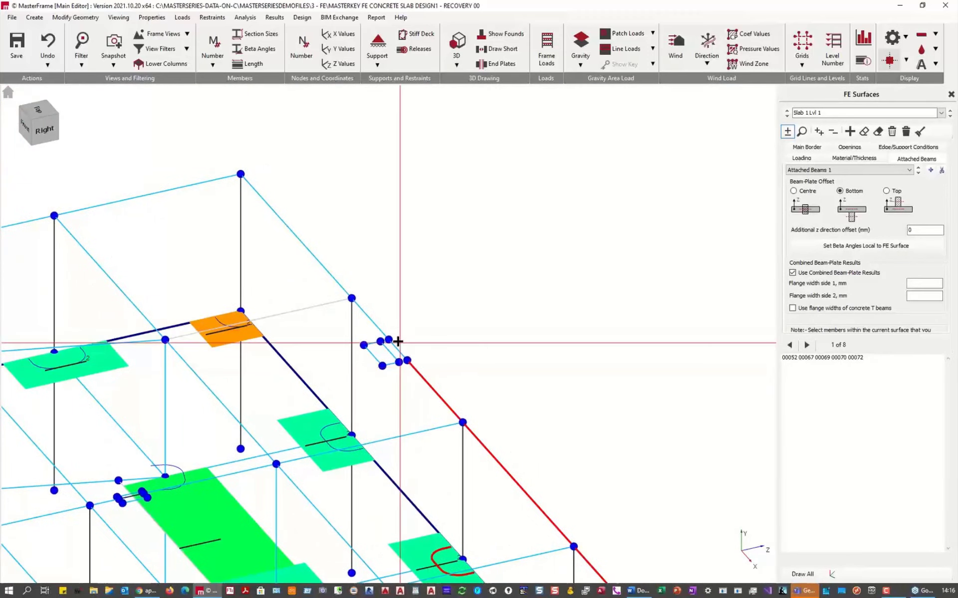
pyautogui.click(397, 343)
pyautogui.click(366, 302)
pyautogui.click(289, 241)
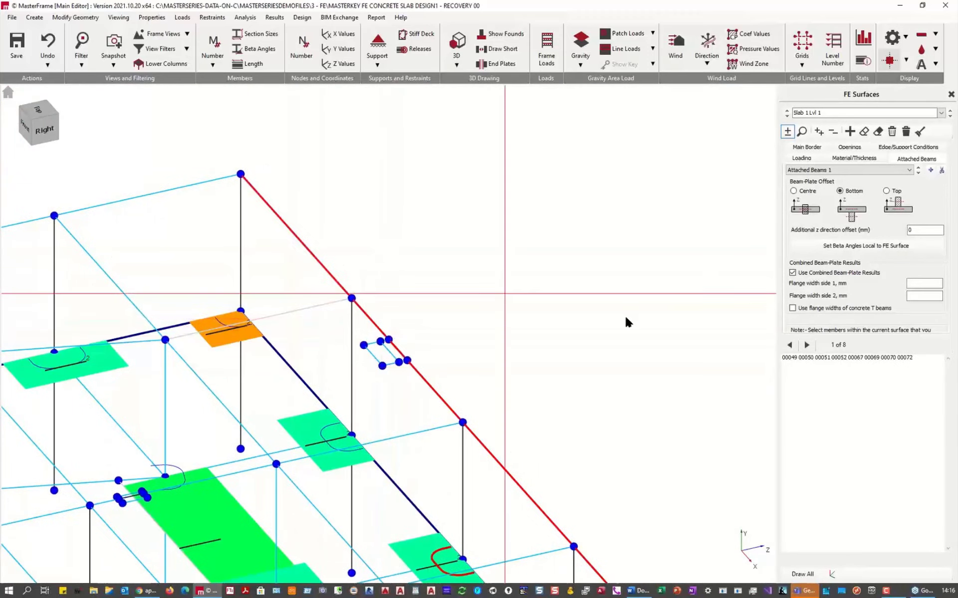
pyautogui.scroll(-5, 627, 322)
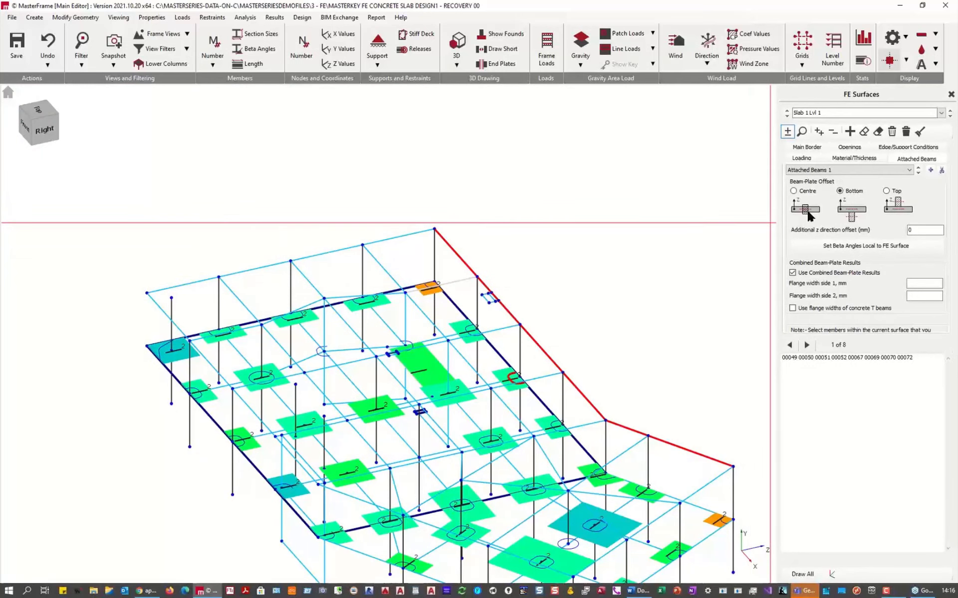
# Keep the attached beams' offset at Bottom, enable the use of flange widths of concrete T beams, and close the FE surface settings.
pyautogui.click(807, 193)
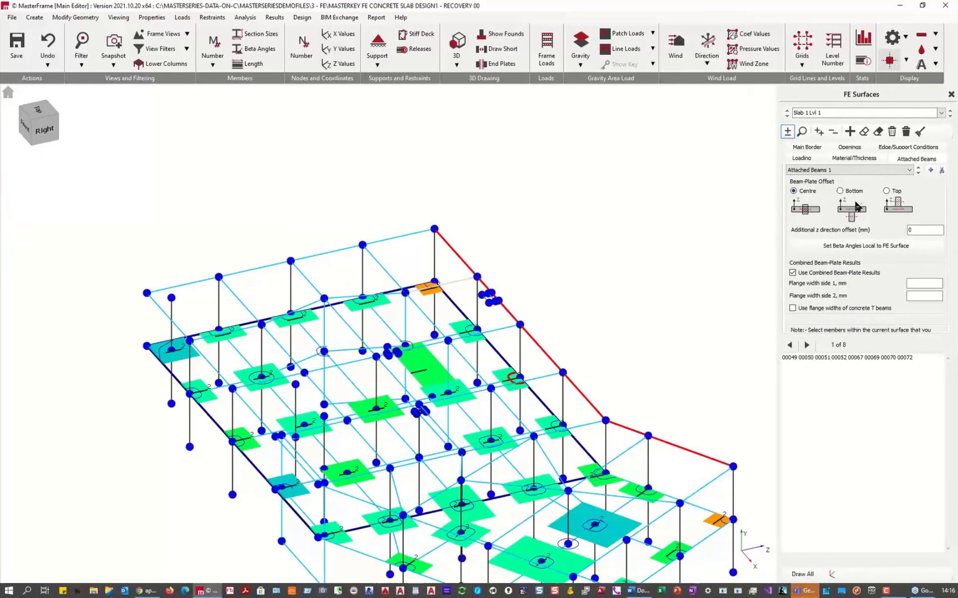
pyautogui.click(855, 197)
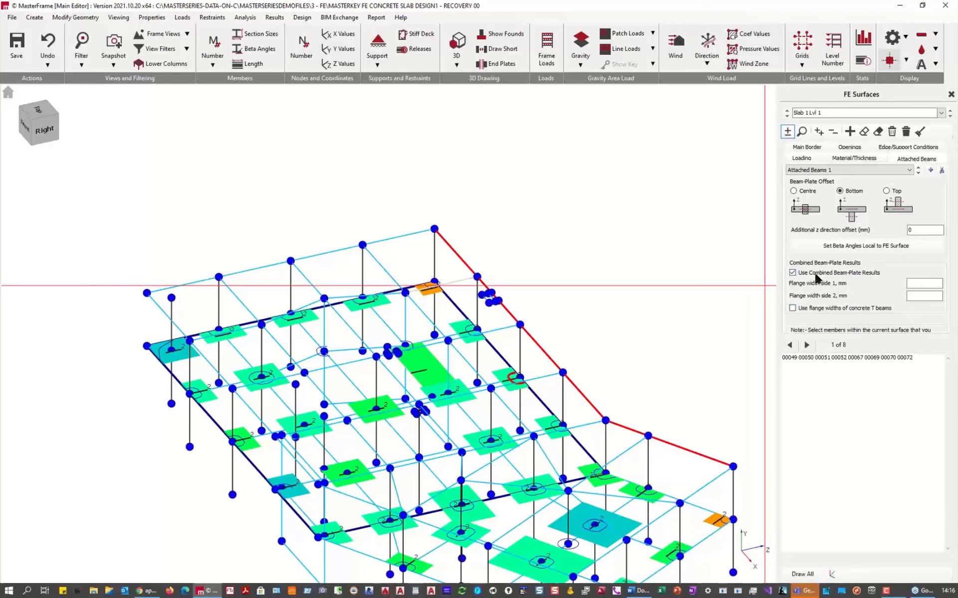
pyautogui.click(792, 307)
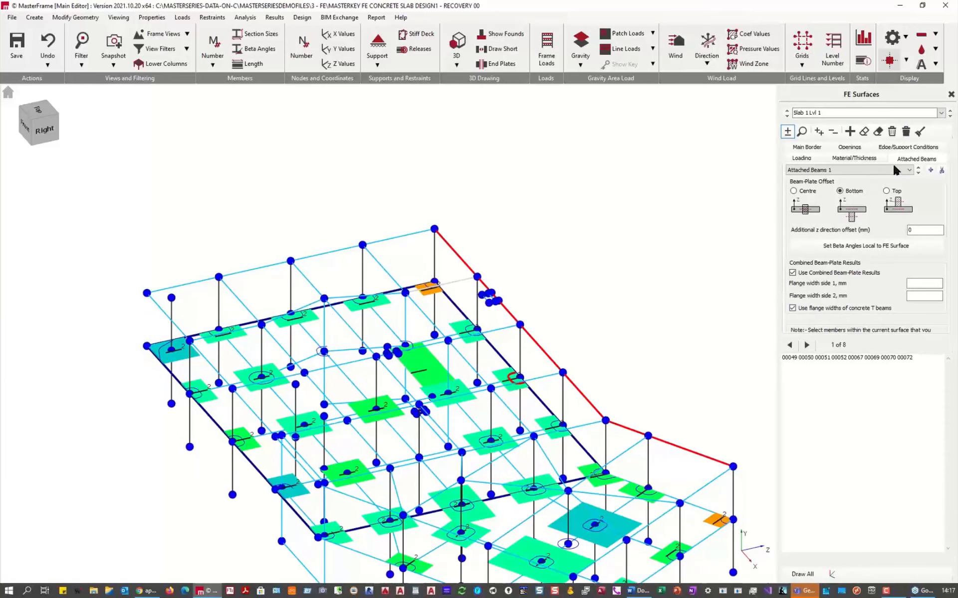
pyautogui.click(951, 95)
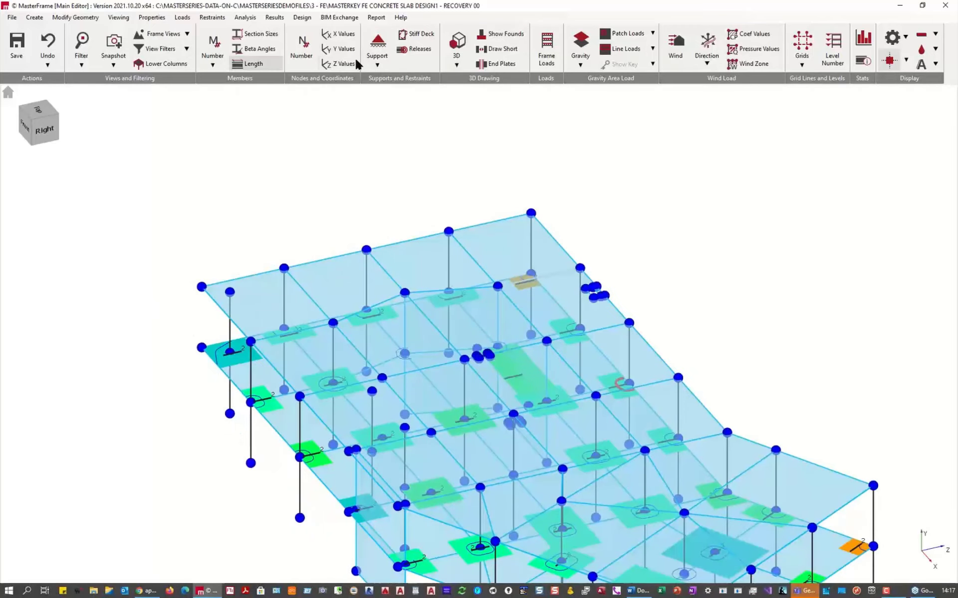
# Render the model in solid 3D and open the FE surface properties at the roof slab's attached beams.
pyautogui.click(456, 45)
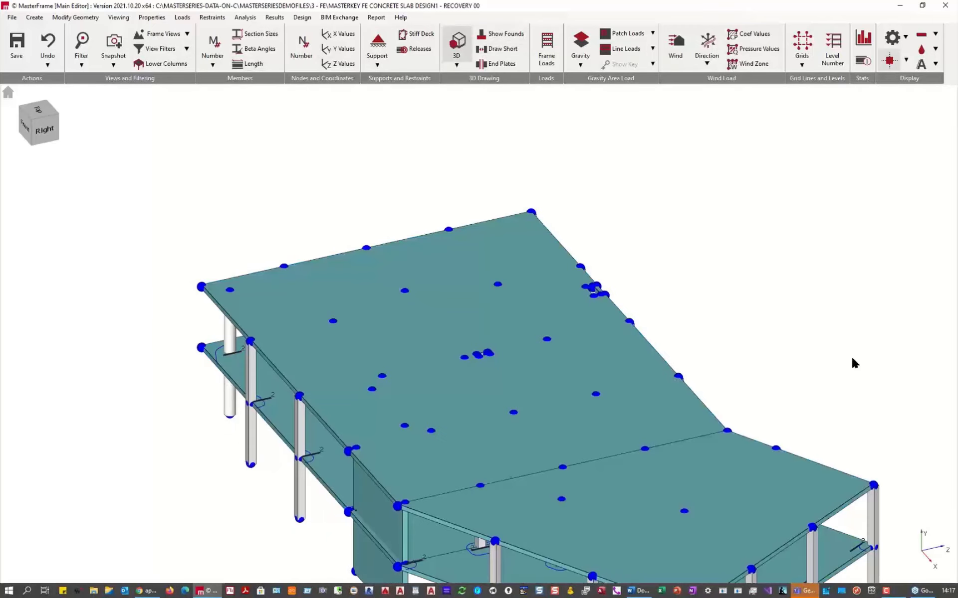
pyautogui.moveTo(603, 454)
pyautogui.mouseDown(button='middle')
pyautogui.moveTo(545, 422)
pyautogui.moveTo(513, 437)
pyautogui.moveTo(375, 442)
pyautogui.moveTo(412, 470)
pyautogui.moveTo(455, 467)
pyautogui.moveTo(388, 456)
pyautogui.moveTo(475, 466)
pyautogui.moveTo(379, 460)
pyautogui.moveTo(389, 463)
pyautogui.moveTo(475, 377)
pyautogui.mouseUp(button='middle')
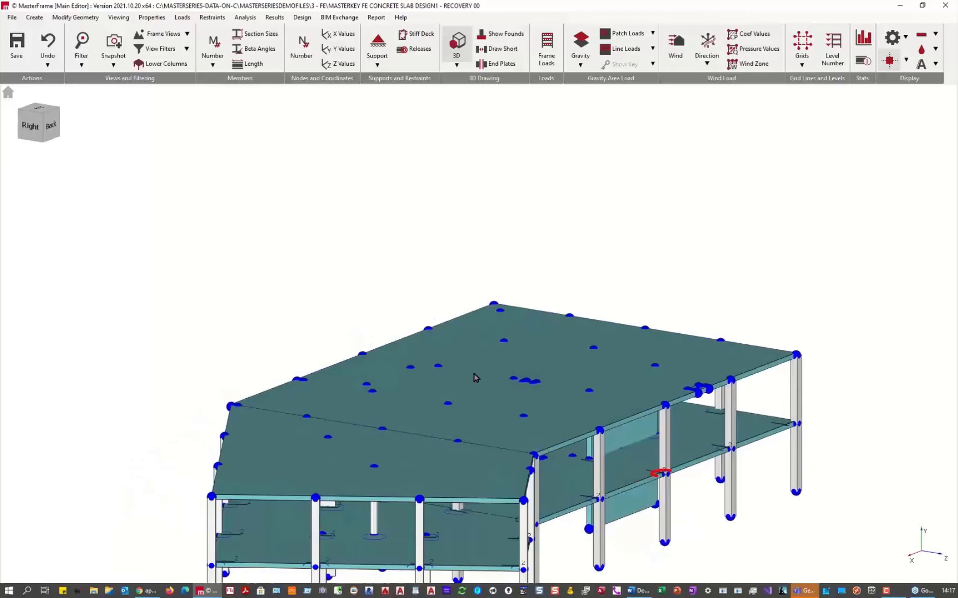
pyautogui.click(183, 17)
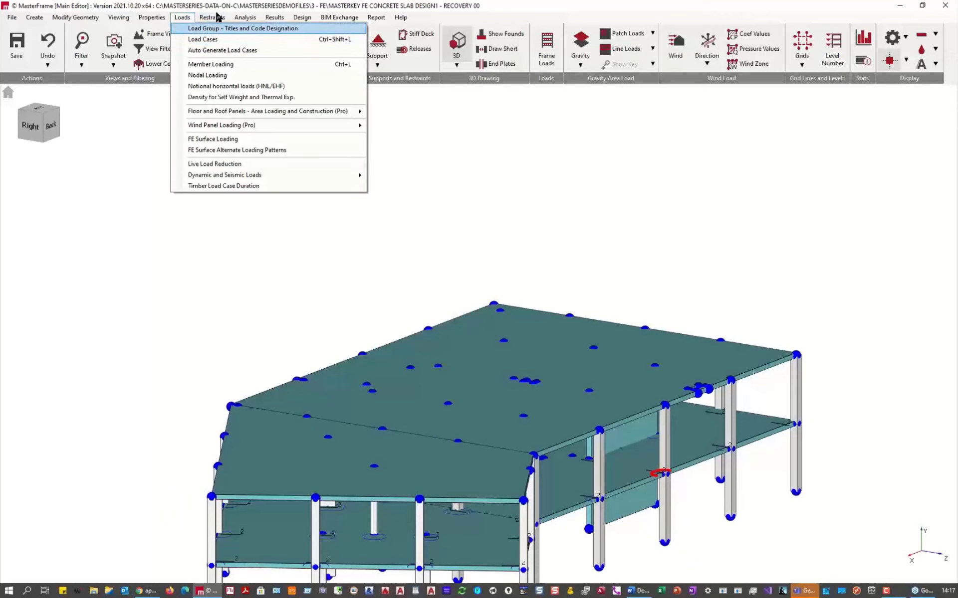
pyautogui.click(214, 17)
pyautogui.moveTo(155, 17)
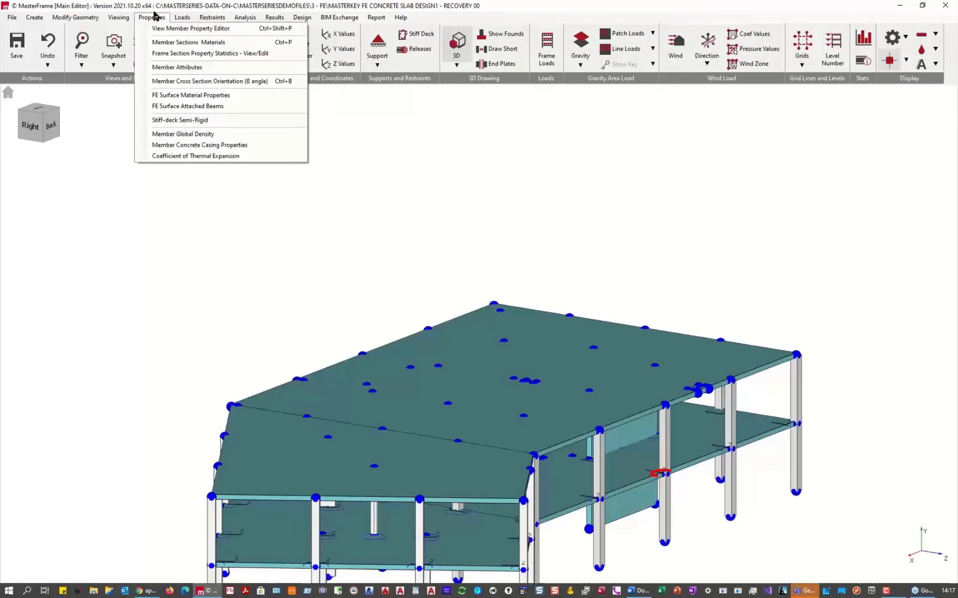
pyautogui.click(192, 95)
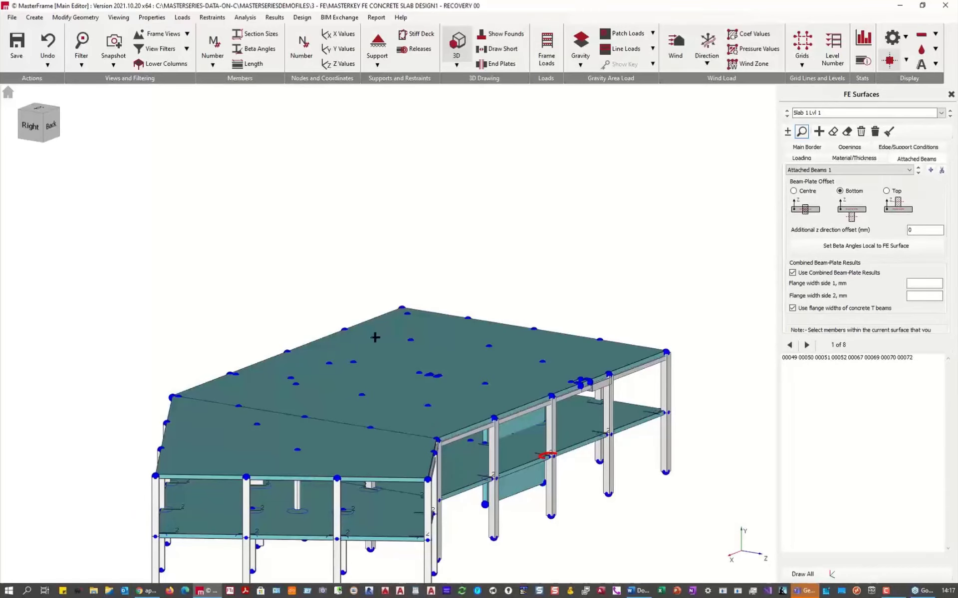
# Examine how the attached edge beams sit beneath the roof slab, especially their sizes around the edge opening.
pyautogui.moveTo(669, 347); pyautogui.dragTo(594, 342, button='middle')
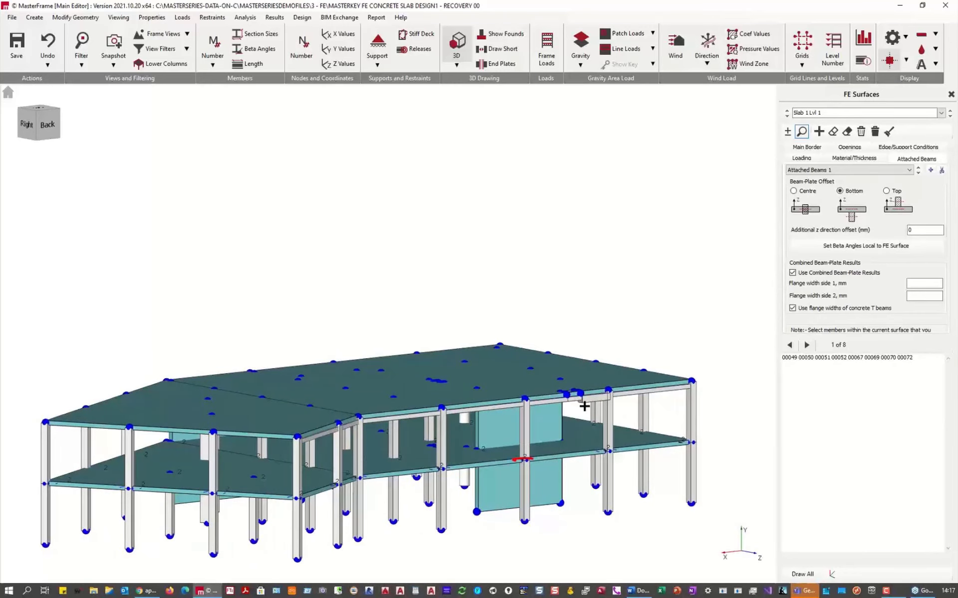
pyautogui.scroll(5, 579, 405)
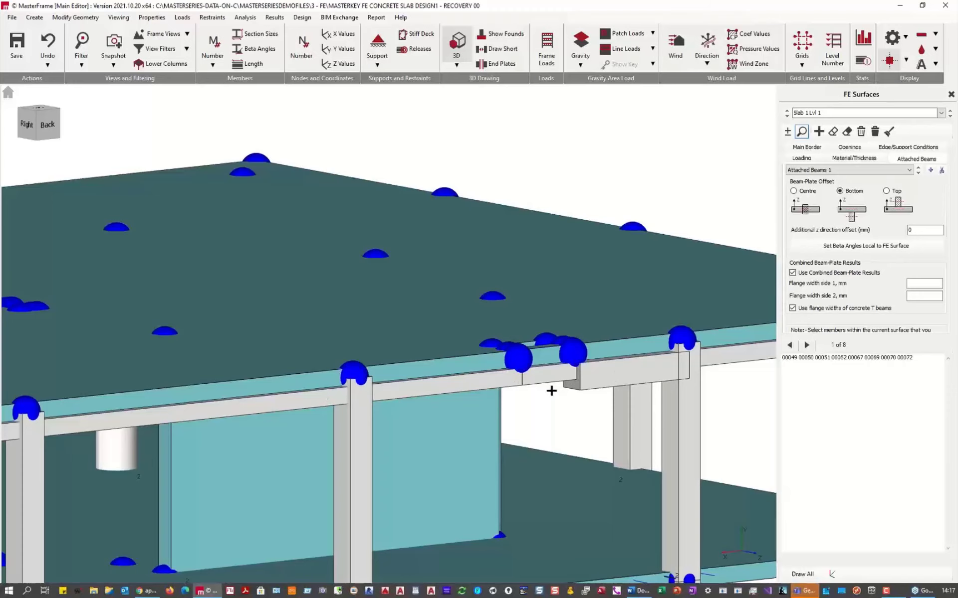
pyautogui.scroll(-5, 566, 424)
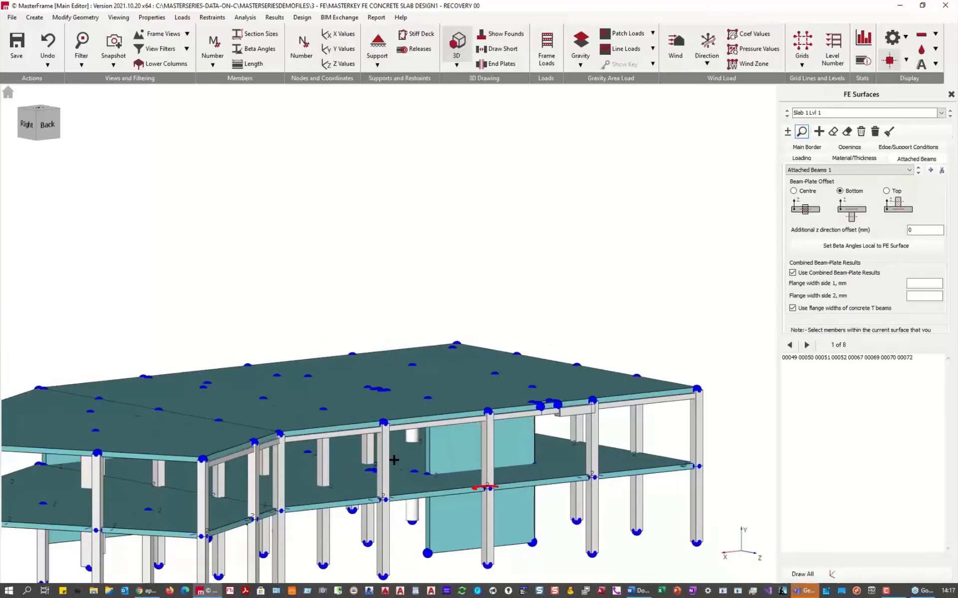
pyautogui.moveTo(428, 455)
pyautogui.mouseDown(button='middle')
pyautogui.moveTo(474, 452)
pyautogui.moveTo(441, 470)
pyautogui.mouseUp(button='middle')
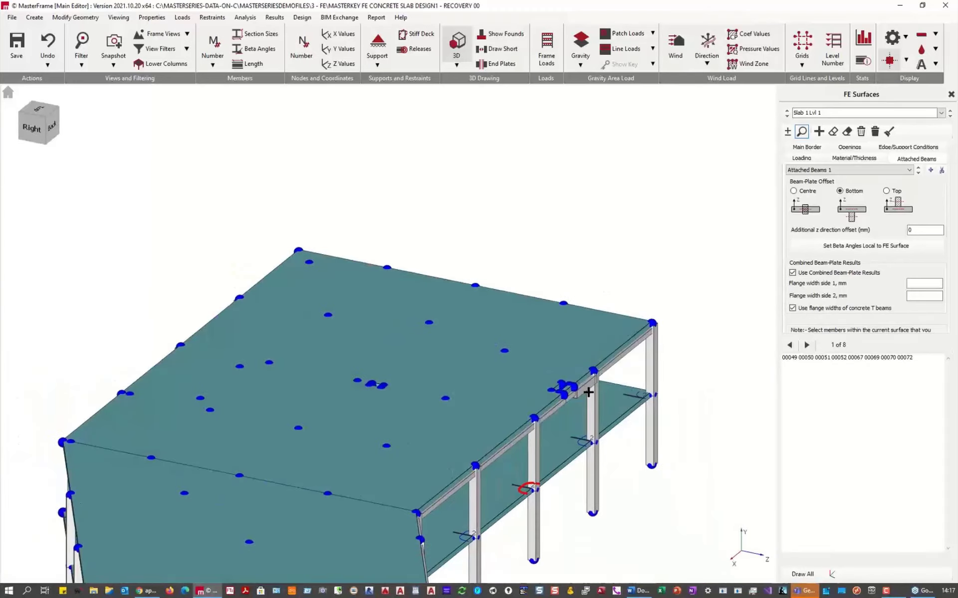
pyautogui.scroll(5, 589, 392)
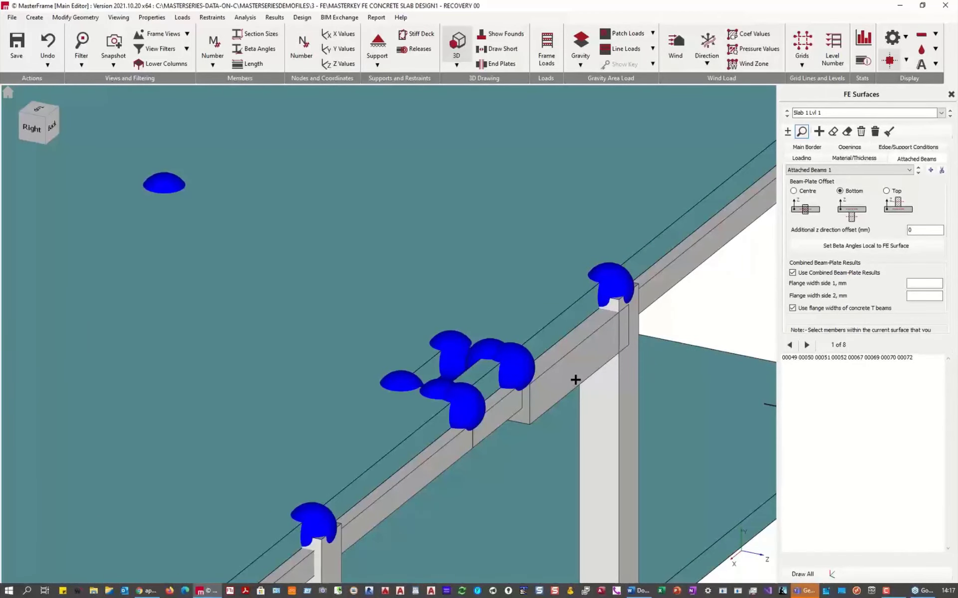
# Copy the 250 mm concrete section of the adjoining roof-edge beam to the 400 mm wide member beside the edge opening.
pyautogui.click(148, 17)
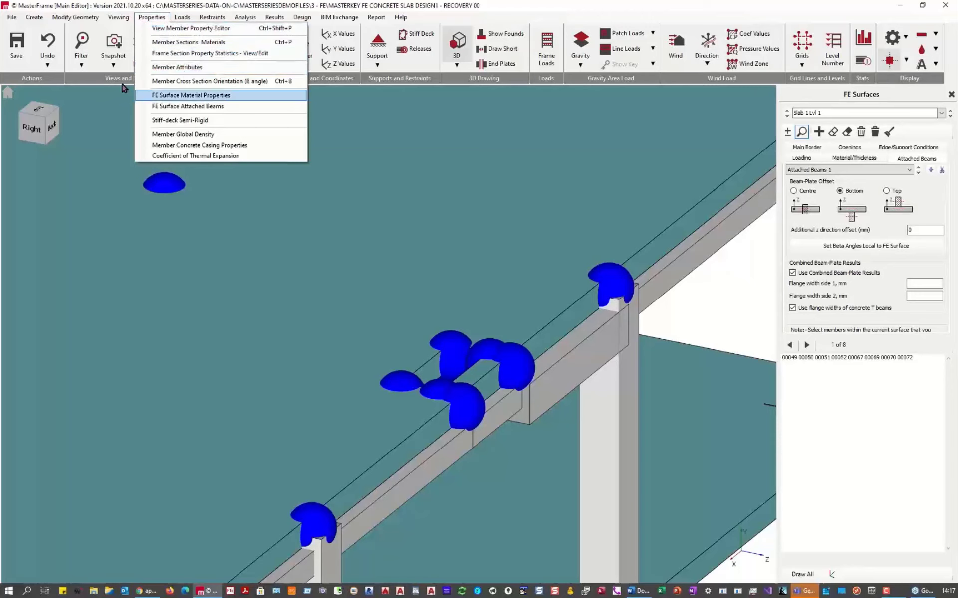
pyautogui.click(181, 44)
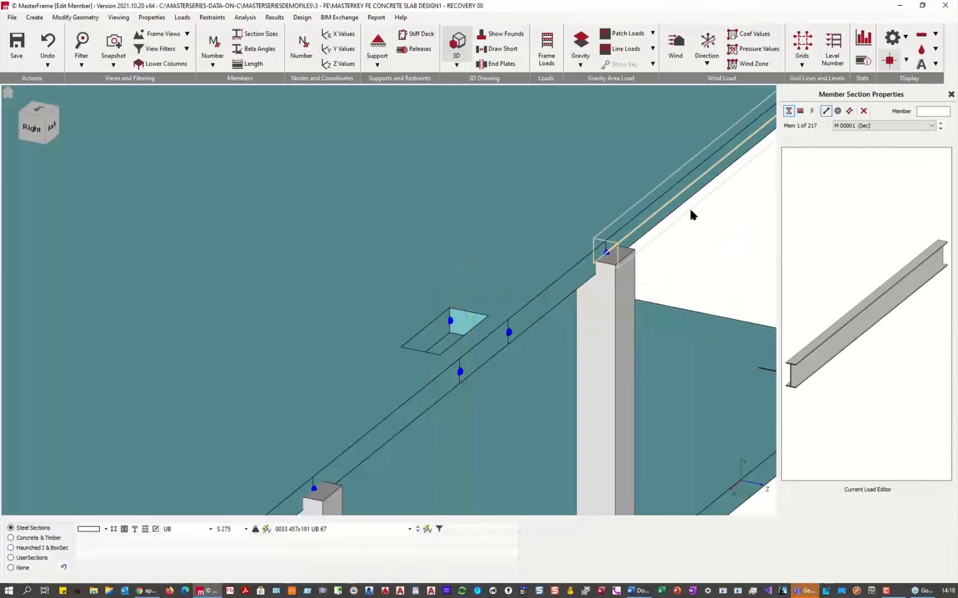
pyautogui.click(678, 204)
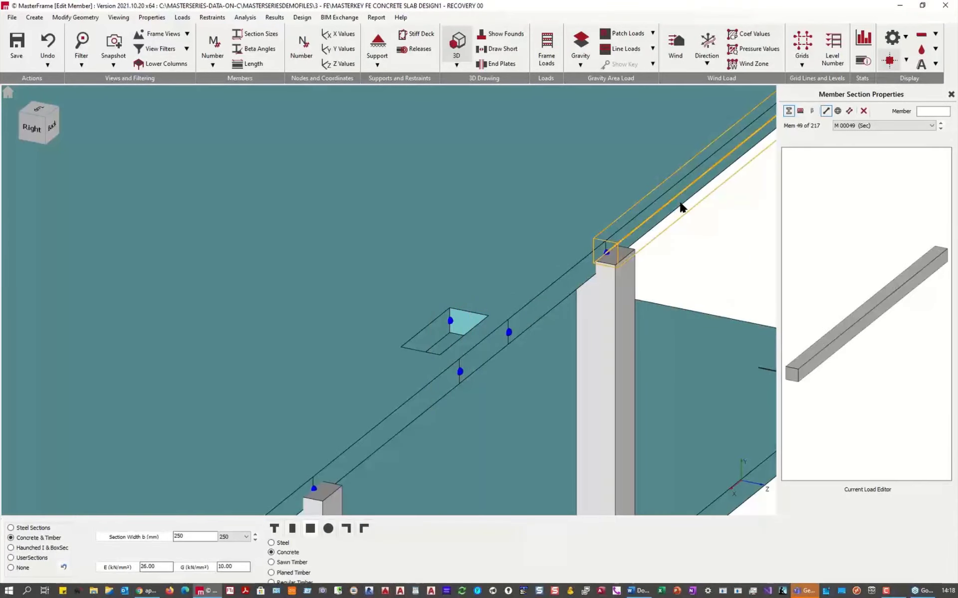
pyautogui.click(575, 283)
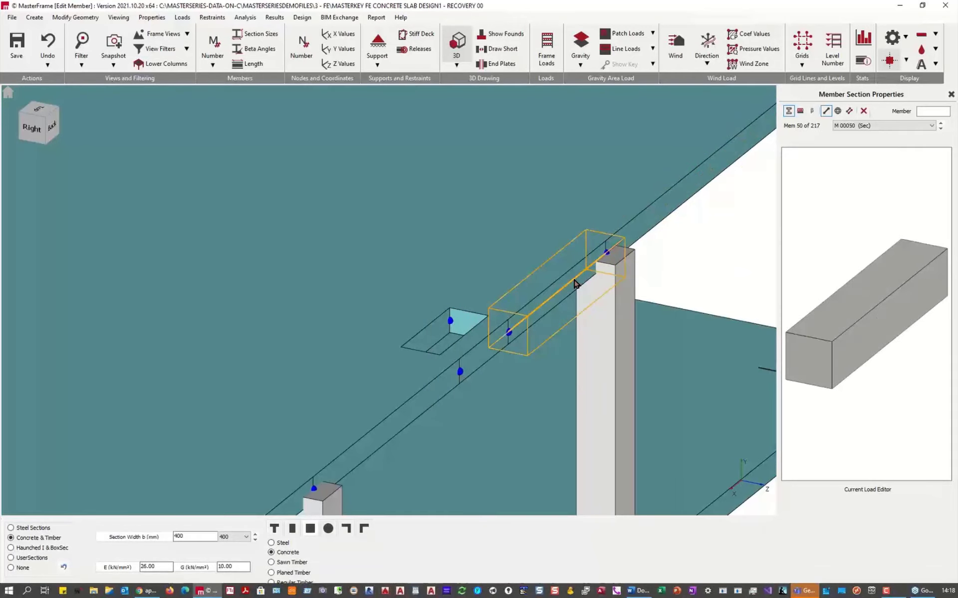
pyautogui.click(661, 217)
pyautogui.click(849, 111)
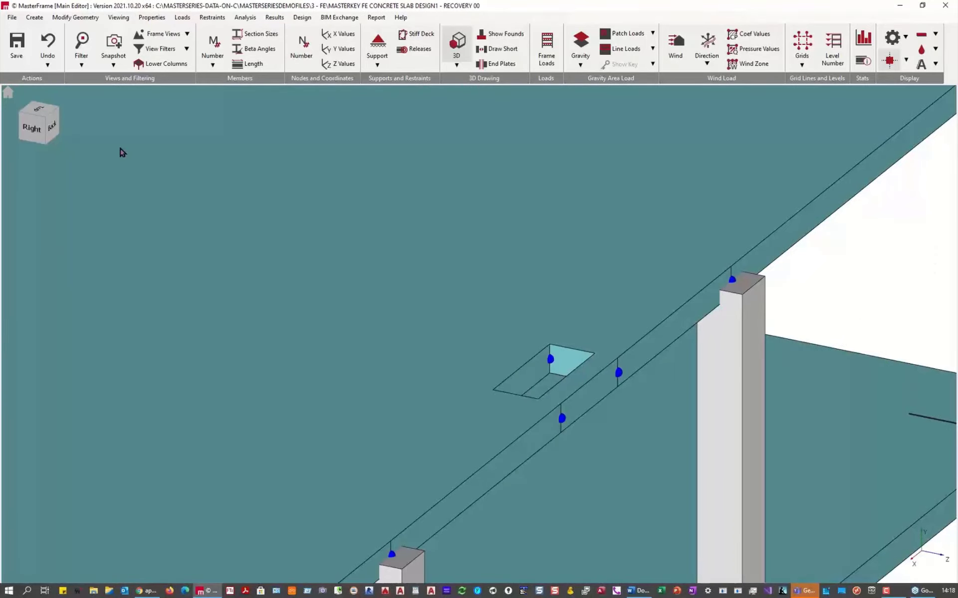
# Run the static analysis of the frame, meshing the finite element surfaces first.
pyautogui.scroll(-5, 240, 98)
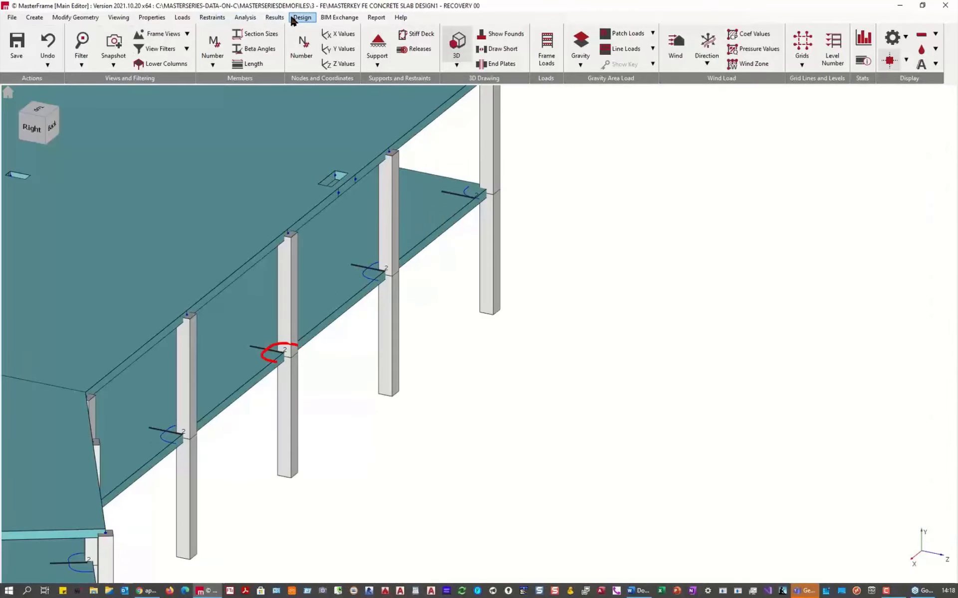
pyautogui.click(249, 18)
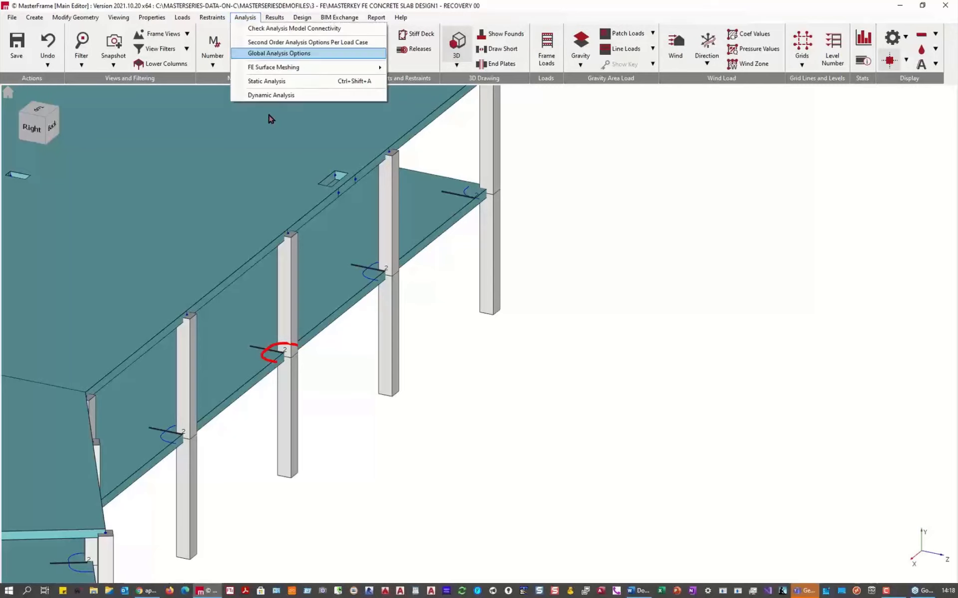
pyautogui.click(289, 82)
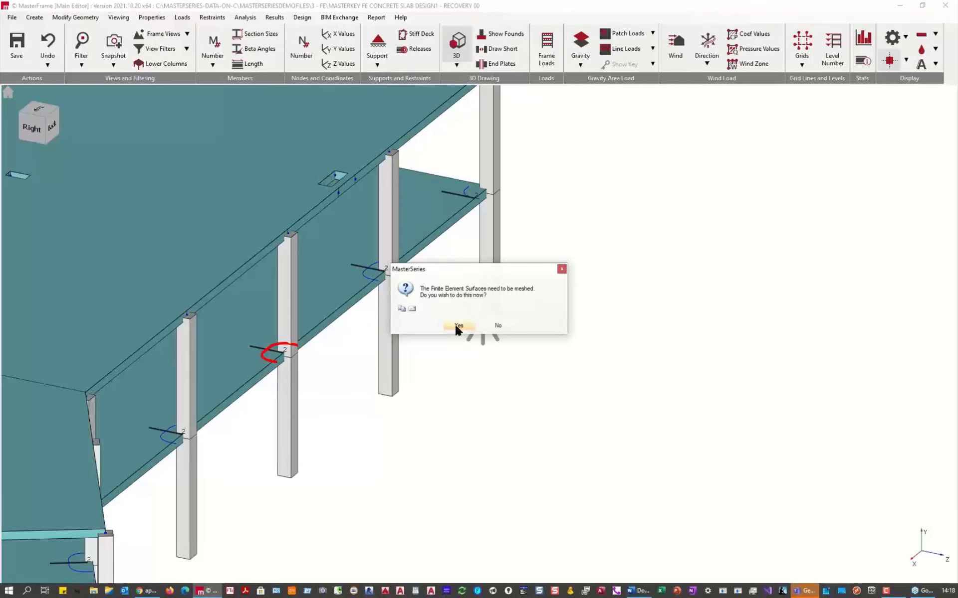
pyautogui.click(459, 326)
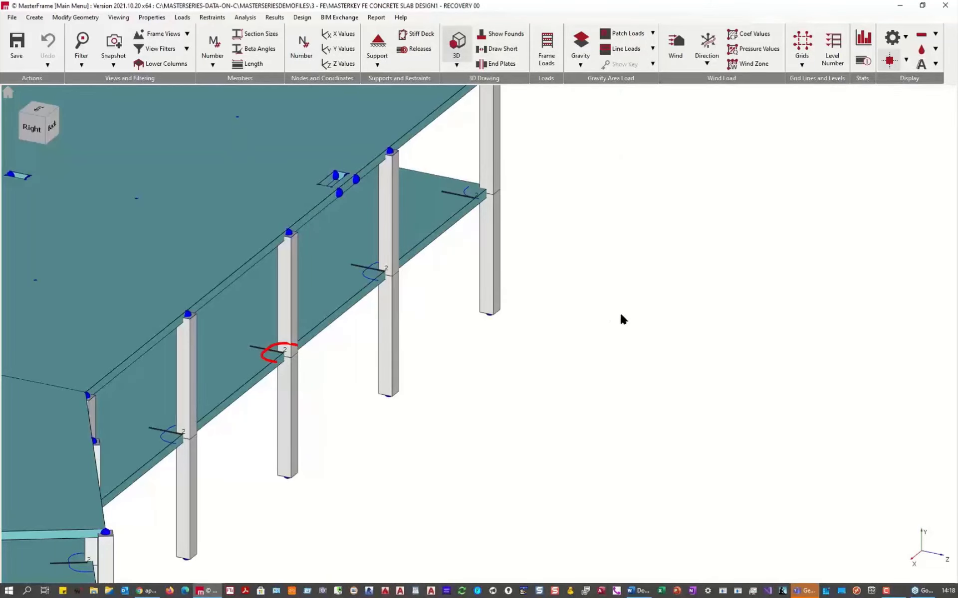
# Review the line elements' bending moment, deflected shape and axial graphics in the unrendered model and close the graphical output.
pyautogui.click(275, 20)
pyautogui.click(287, 29)
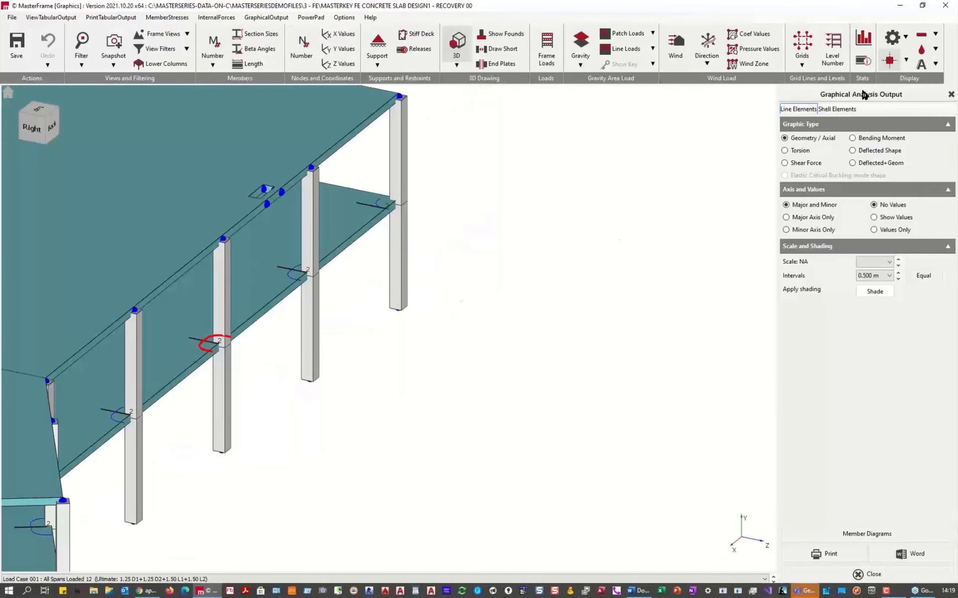
pyautogui.click(456, 44)
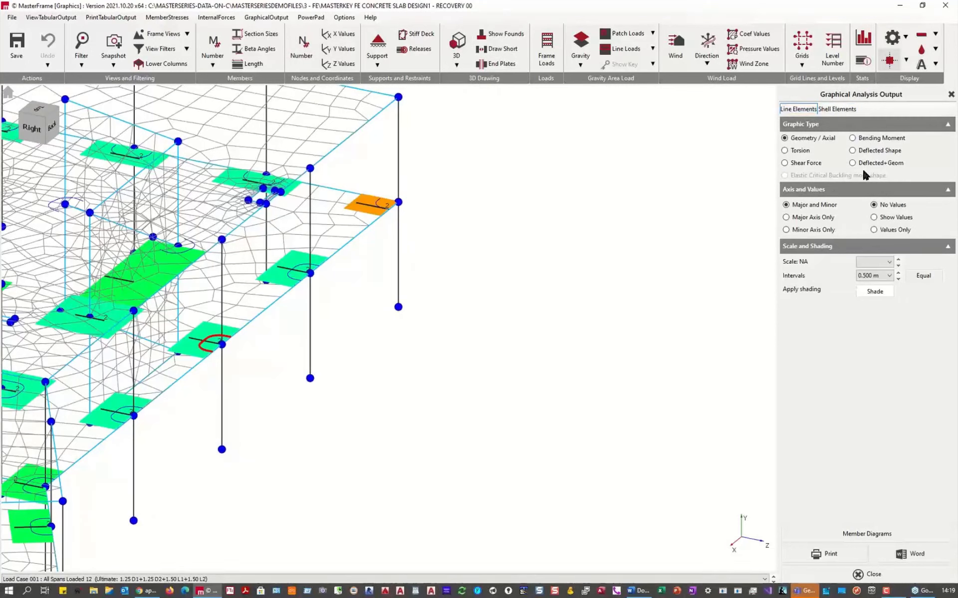
pyautogui.click(875, 139)
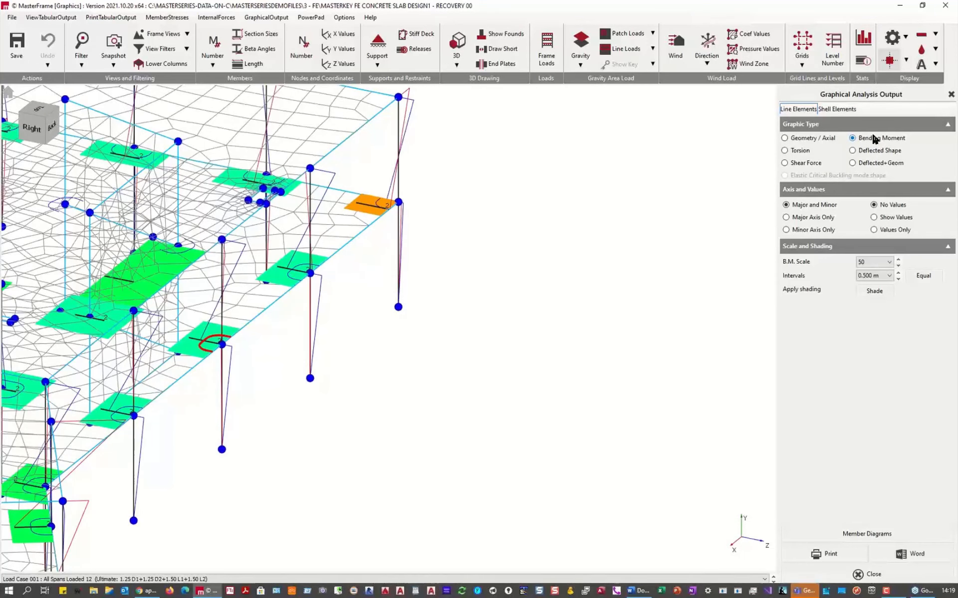
pyautogui.click(881, 151)
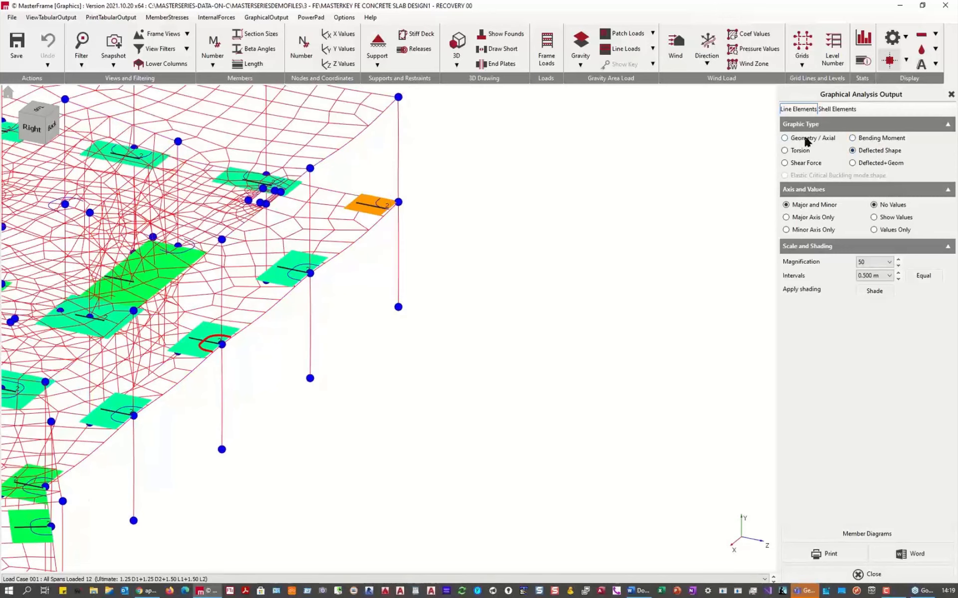
pyautogui.click(804, 139)
pyautogui.click(877, 139)
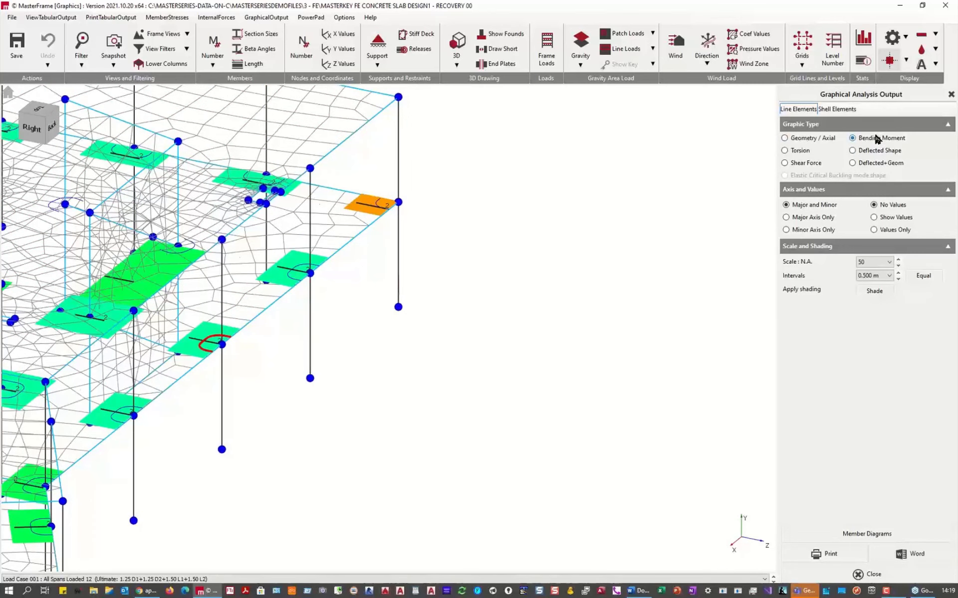
pyautogui.click(803, 139)
pyautogui.click(947, 4)
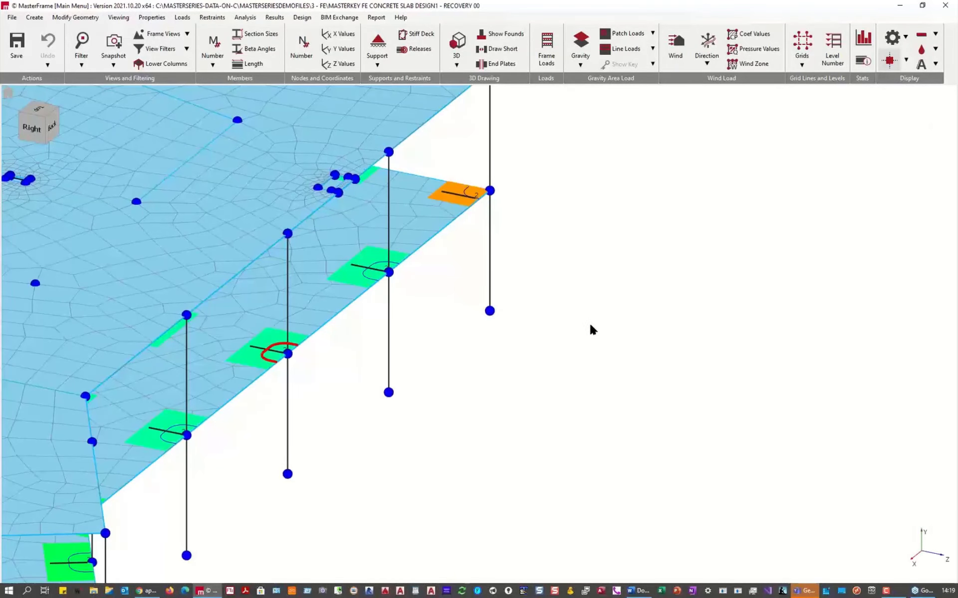
pyautogui.scroll(-11, 576, 294)
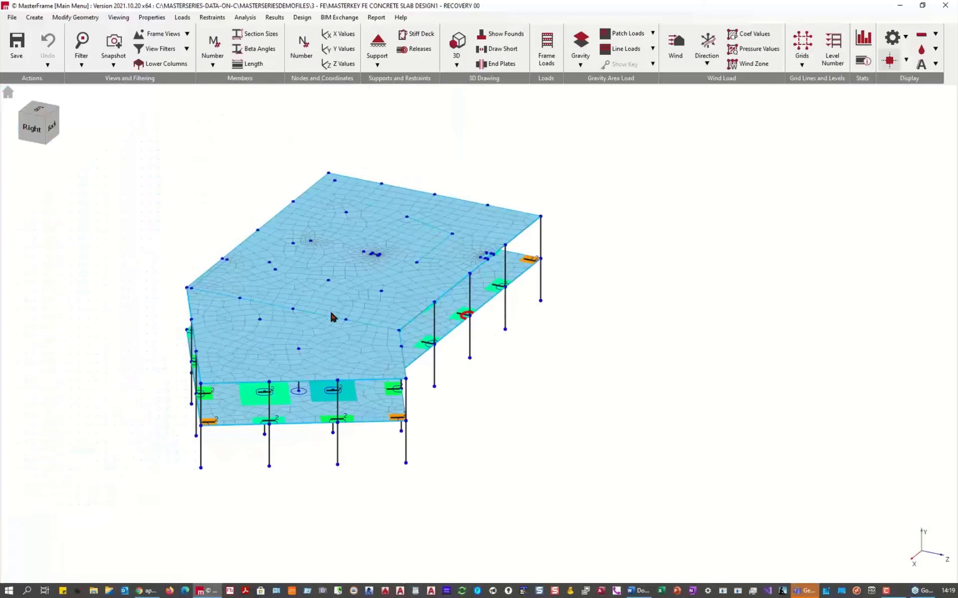